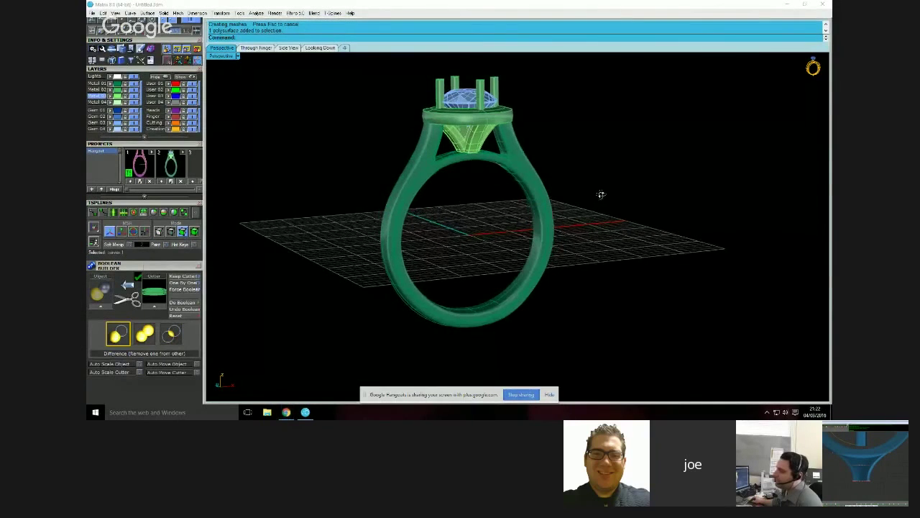
# Examine the finished solitaire ring model from several angles, including the shank, head, prongs and gem
pyautogui.moveTo(602, 194); pyautogui.dragTo(487, 269, button='right')
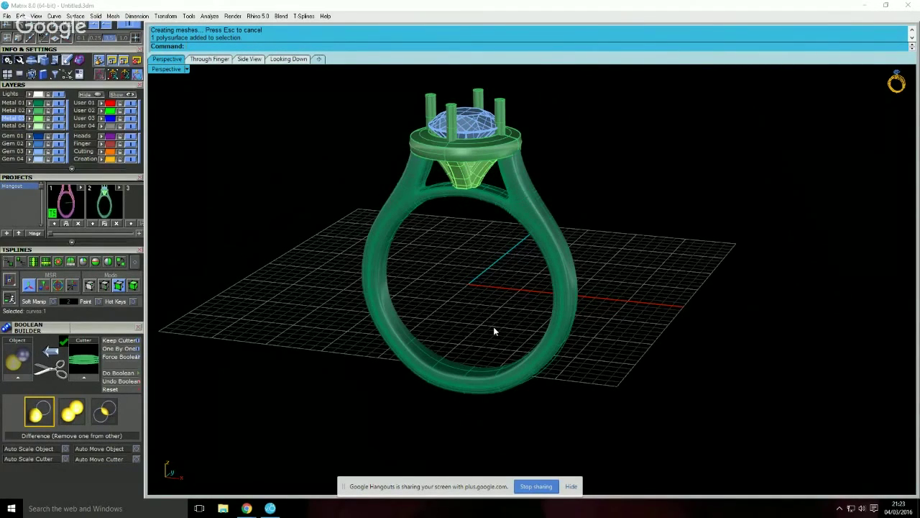
pyautogui.moveTo(455, 273); pyautogui.dragTo(530, 301, button='right')
pyautogui.scroll(2, 507, 302)
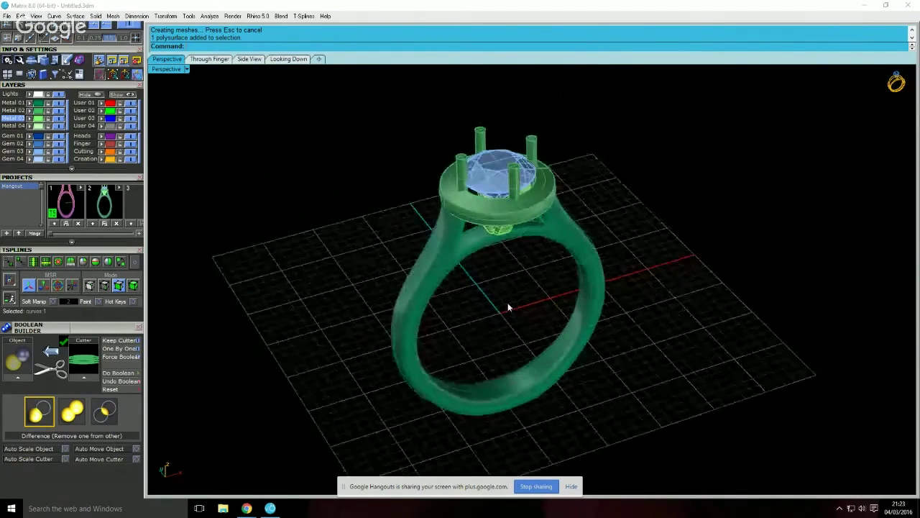
pyautogui.moveTo(507, 307); pyautogui.dragTo(472, 300, button='right')
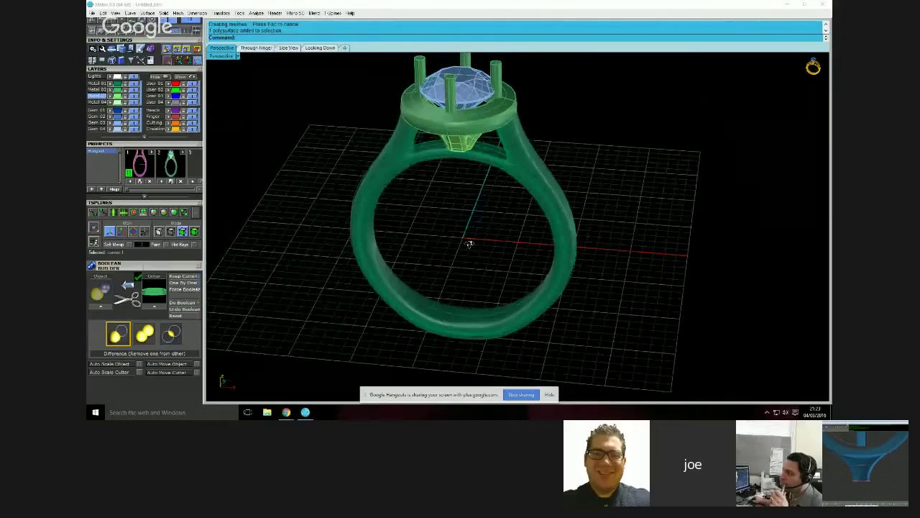
pyautogui.moveTo(469, 245); pyautogui.dragTo(460, 239, button='right')
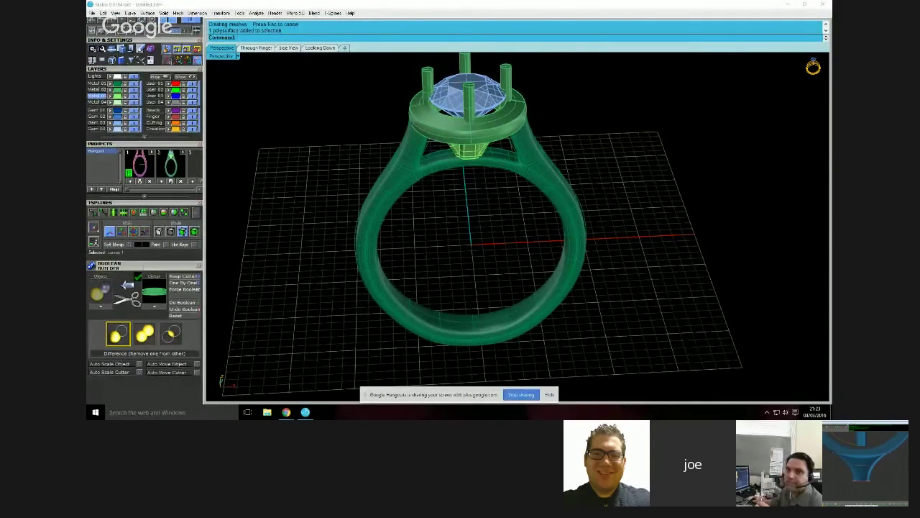
pyautogui.moveTo(659, 199); pyautogui.dragTo(628, 209, button='right')
pyautogui.scroll(-2, 657, 216)
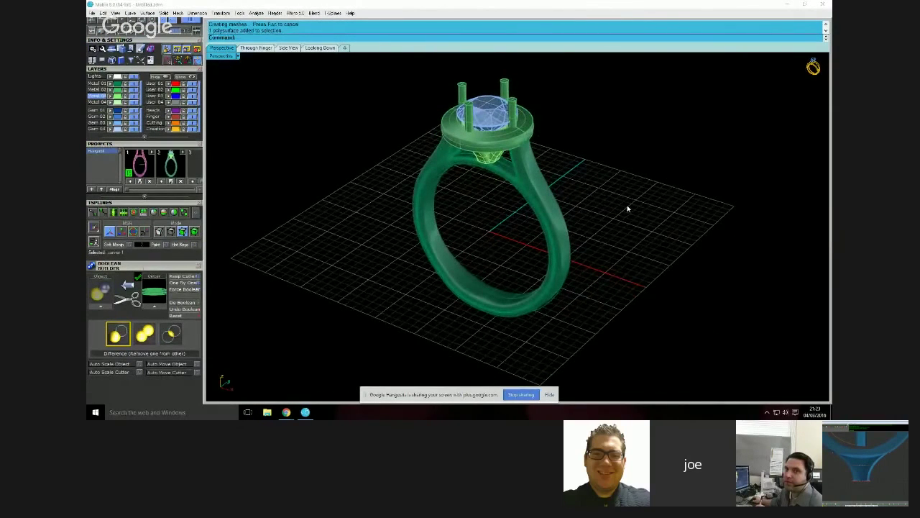
pyautogui.moveTo(642, 208); pyautogui.dragTo(660, 214, button='right')
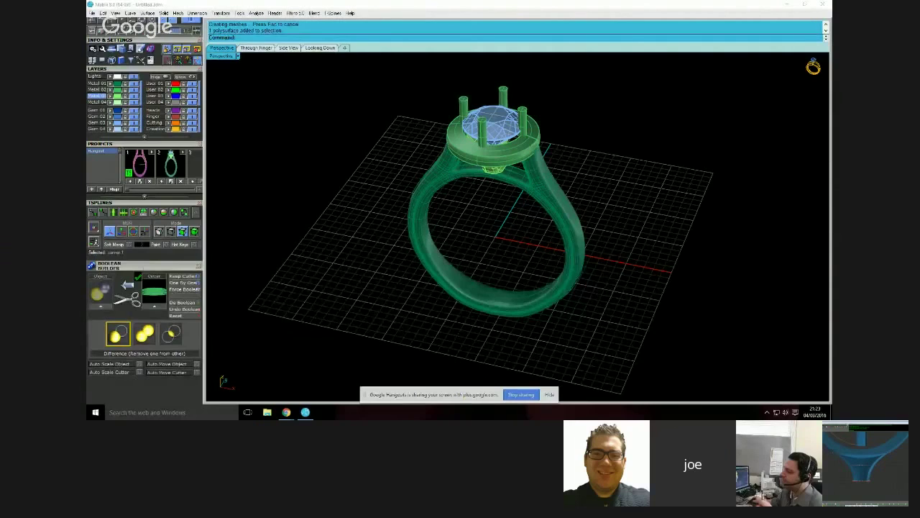
pyautogui.moveTo(460, 234); pyautogui.dragTo(530, 245, button='right')
pyautogui.scroll(-2, 517, 240)
pyautogui.scroll(2, 518, 240)
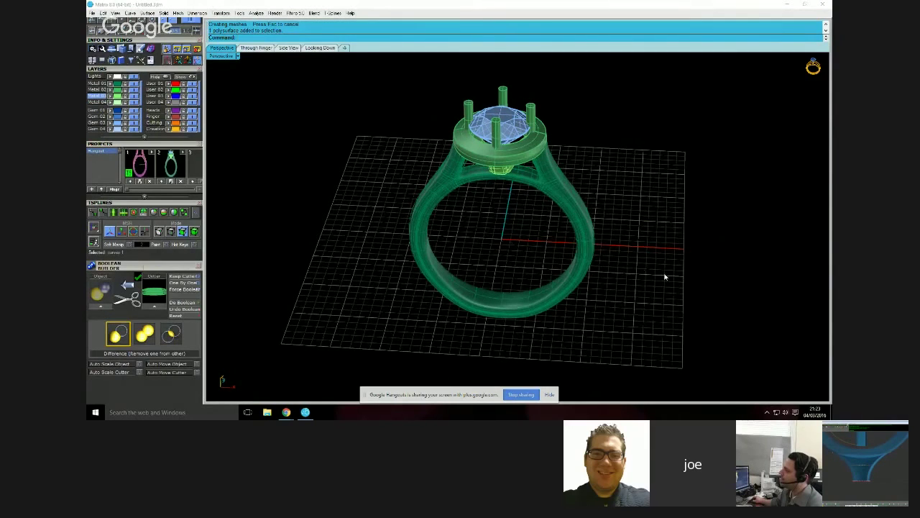
pyautogui.moveTo(666, 265); pyautogui.dragTo(616, 254, button='right')
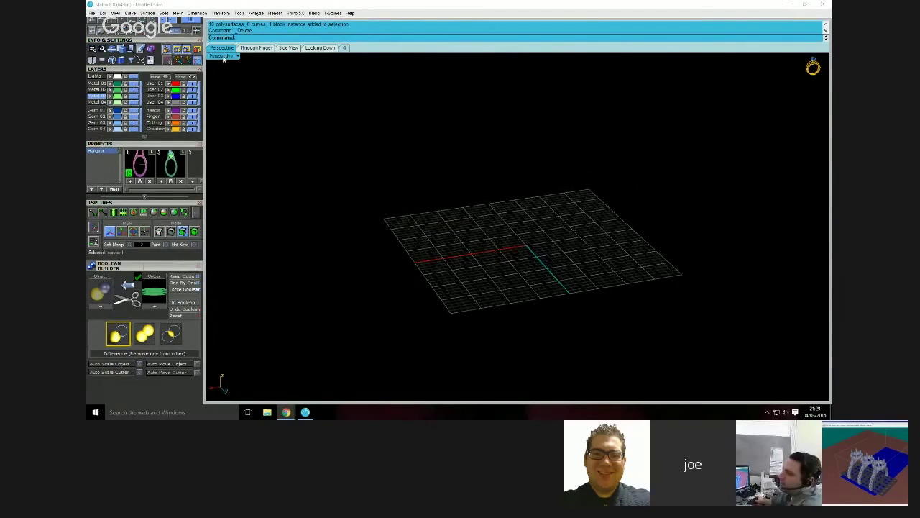
# Restore the four-viewport layout and fit the empty construction grids in the Looking Down, Perspective, Through Finger and Side views
pyautogui.doubleClick(223, 57)
pyautogui.scroll(-6, 301, 132)
pyautogui.scroll(-2, 301, 132)
pyautogui.scroll(-3, 343, 273)
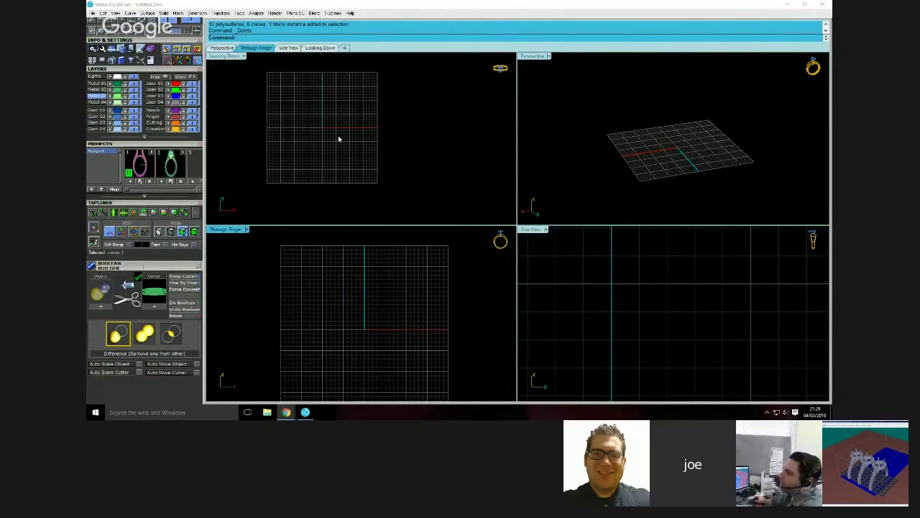
pyautogui.scroll(1, 345, 144)
pyautogui.moveTo(351, 150); pyautogui.dragTo(411, 152, button='right')
pyautogui.scroll(-2, 641, 147)
pyautogui.scroll(5, 643, 148)
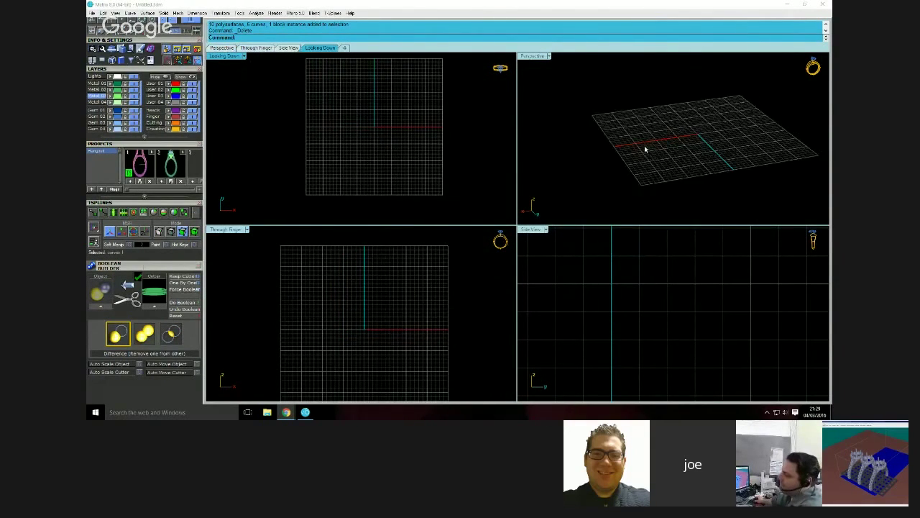
pyautogui.moveTo(637, 154); pyautogui.dragTo(621, 161, button='right')
pyautogui.scroll(-7, 630, 274)
pyautogui.scroll(-3, 630, 287)
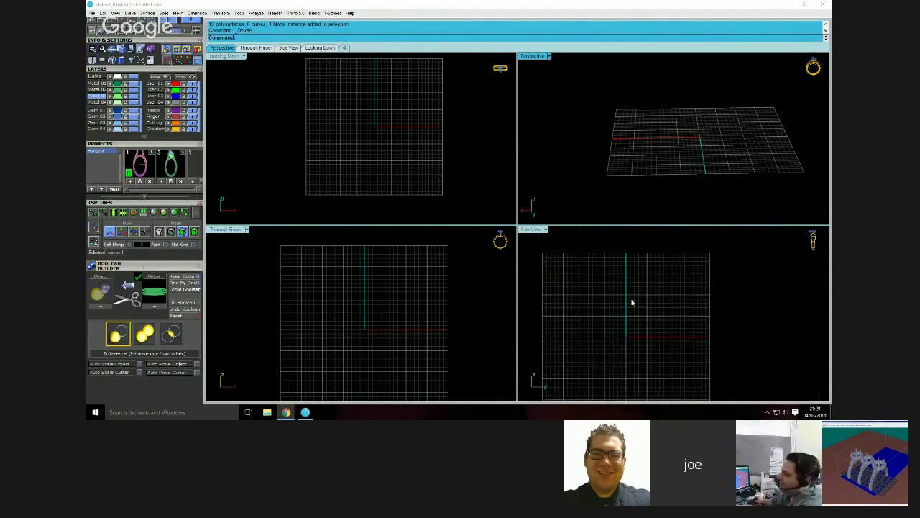
pyautogui.scroll(-3, 438, 324)
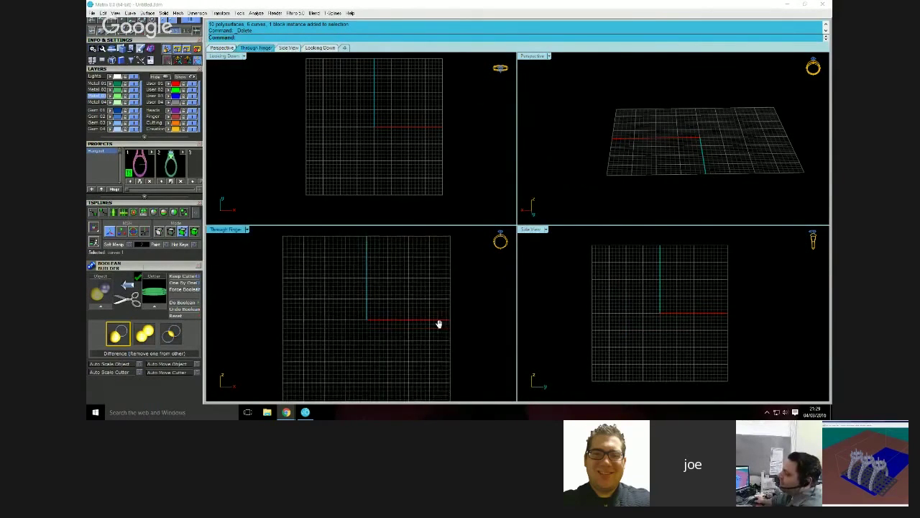
pyautogui.moveTo(415, 171); pyautogui.dragTo(400, 179, button='right')
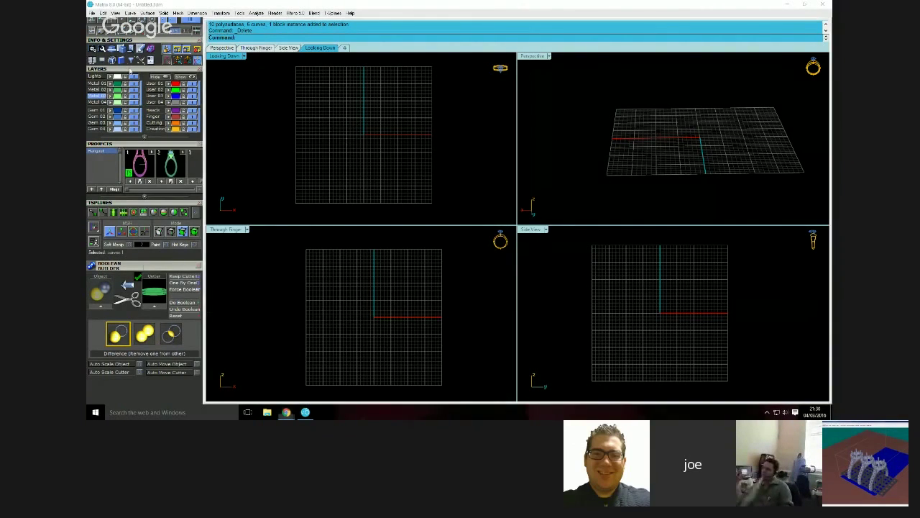
# Set the ring rail region to USA and create a size 7 ring rail
pyautogui.moveTo(130, 69); pyautogui.dragTo(131, 104)
pyautogui.scroll(3, 139, 104)
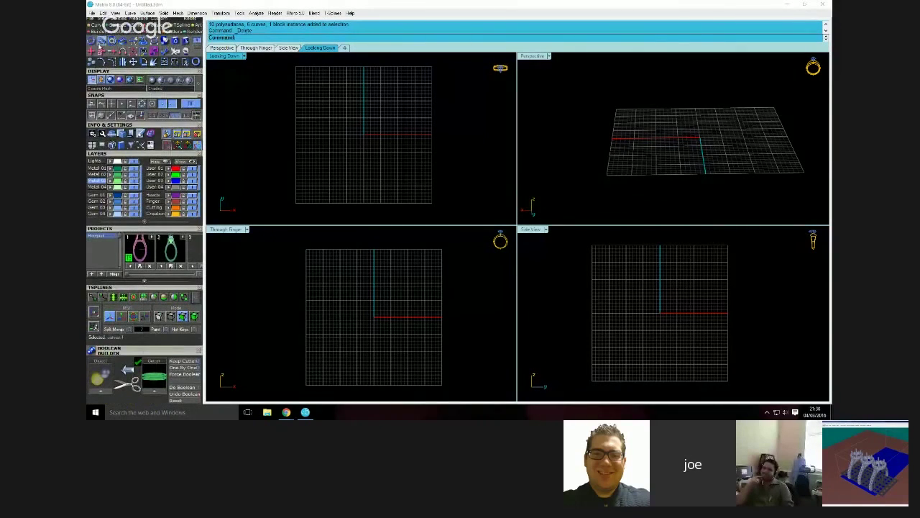
pyautogui.click(92, 42)
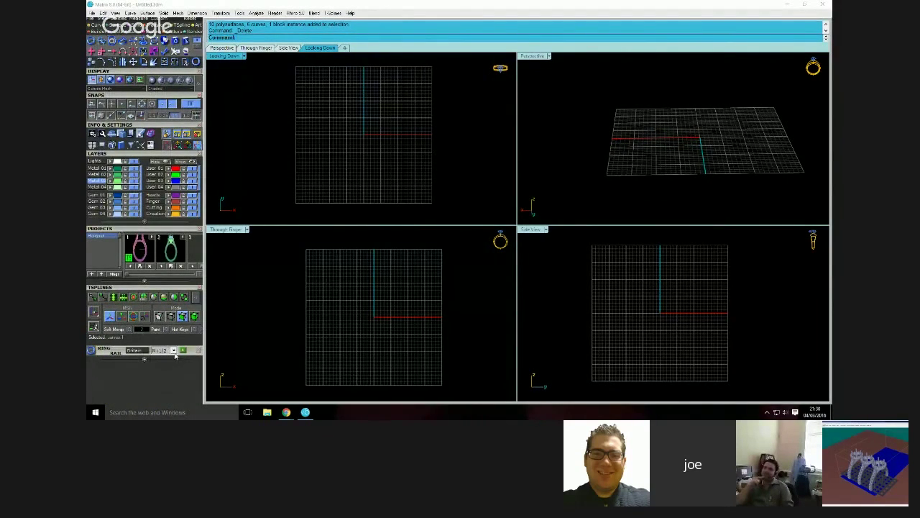
pyautogui.click(137, 351)
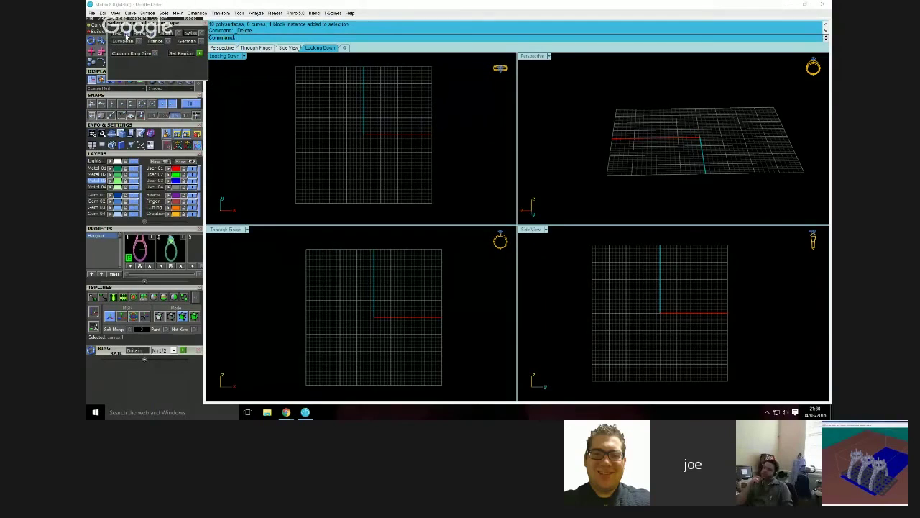
pyautogui.click(199, 55)
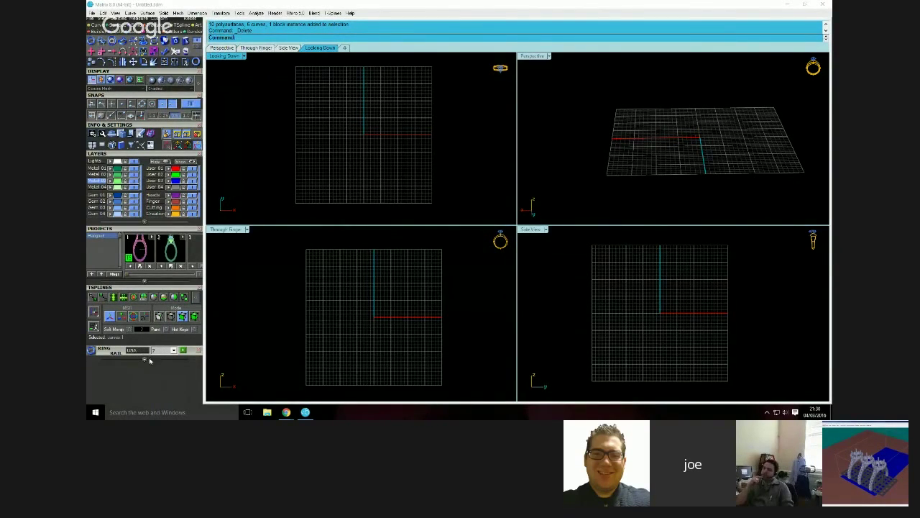
pyautogui.click(173, 351)
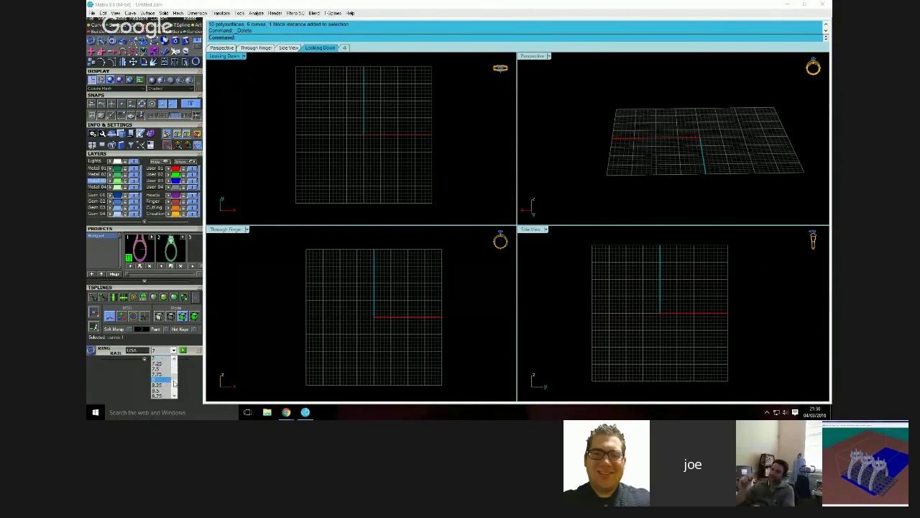
pyautogui.click(183, 350)
# Maximize the Through Finger view and draw a 1.8 mm horizontal line outward from the ring rail's left quadrant
pyautogui.doubleClick(226, 229)
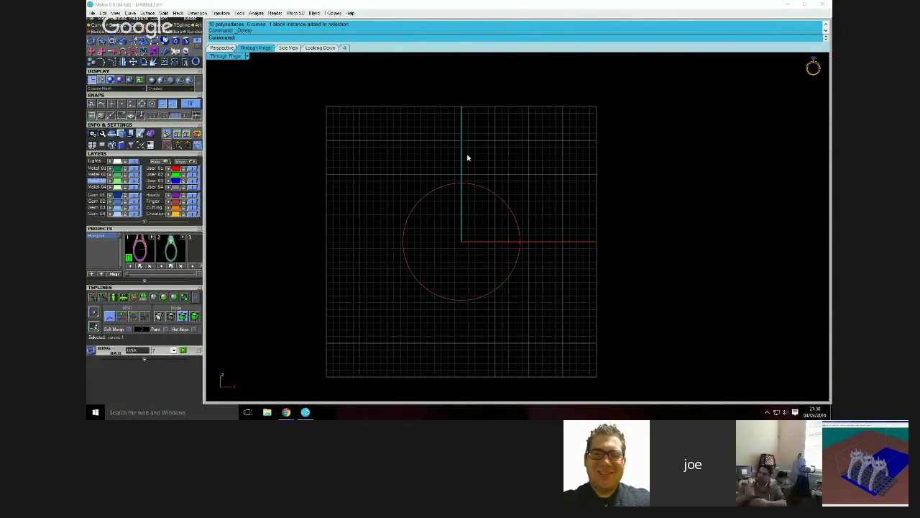
pyautogui.moveTo(463, 188); pyautogui.dragTo(449, 206, button='right')
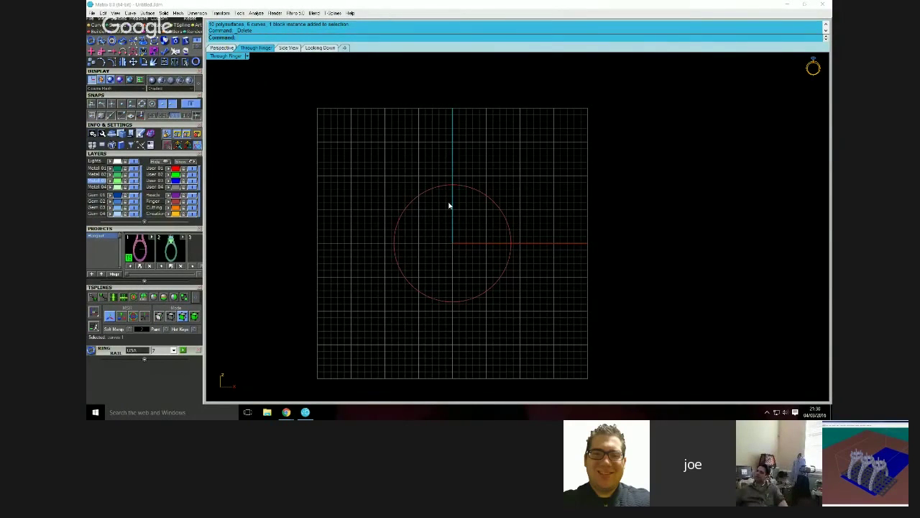
pyautogui.scroll(2, 446, 213)
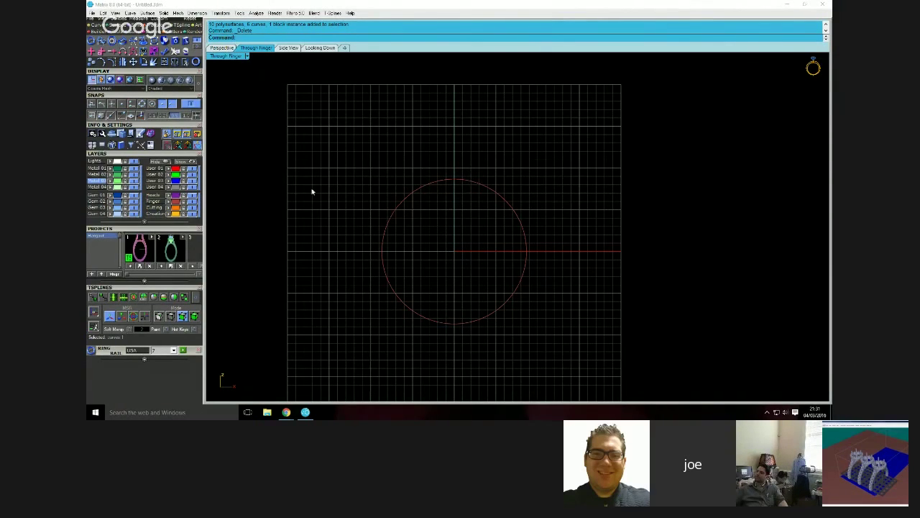
pyautogui.click(102, 41)
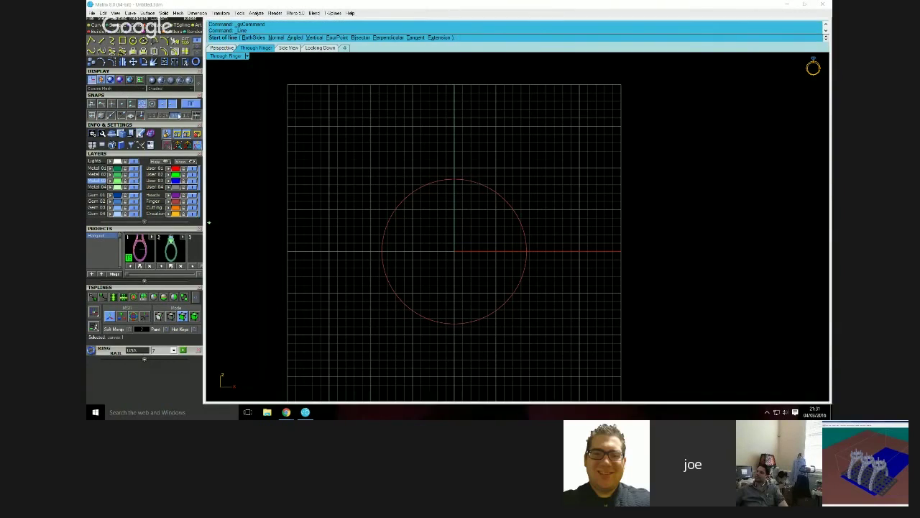
pyautogui.click(382, 252)
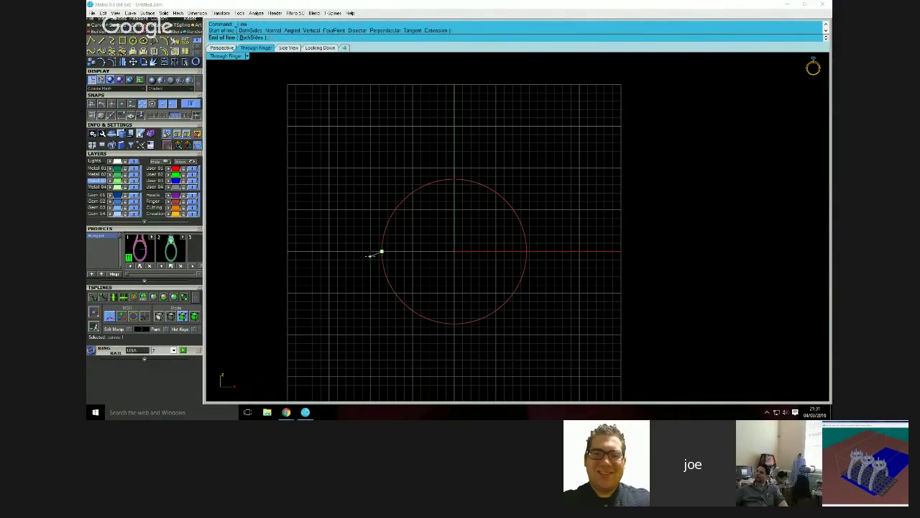
pyautogui.write('1.0')
pyautogui.press('Return')
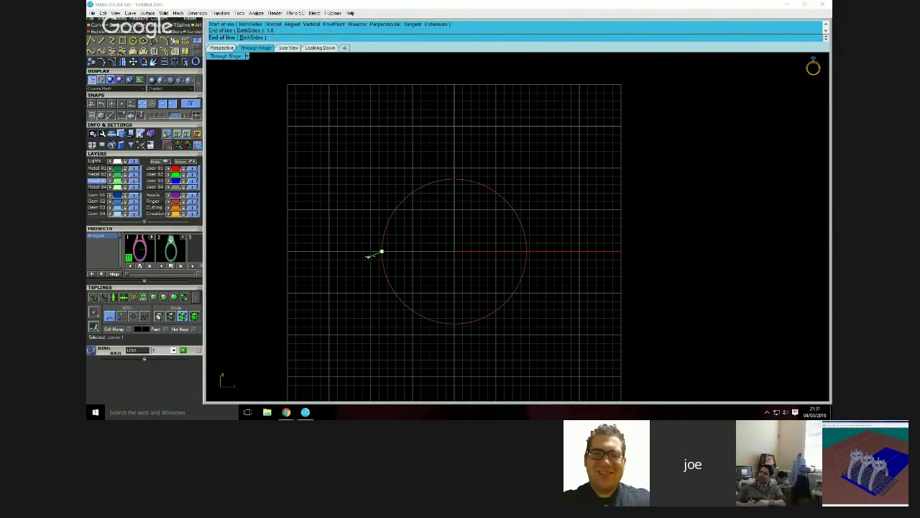
pyautogui.click(338, 251)
pyautogui.click(370, 252)
# Mirror the short thickness line to the opposite side of the rail about the vertical axis through 0,0,0
pyautogui.click(133, 62)
pyautogui.write('0,0,0')
pyautogui.press('Return')
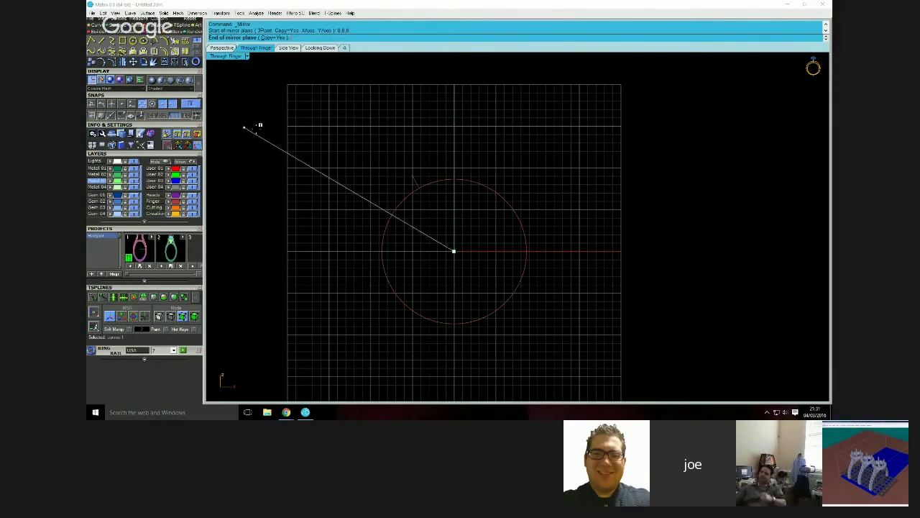
pyautogui.click(441, 151)
pyautogui.click(357, 156)
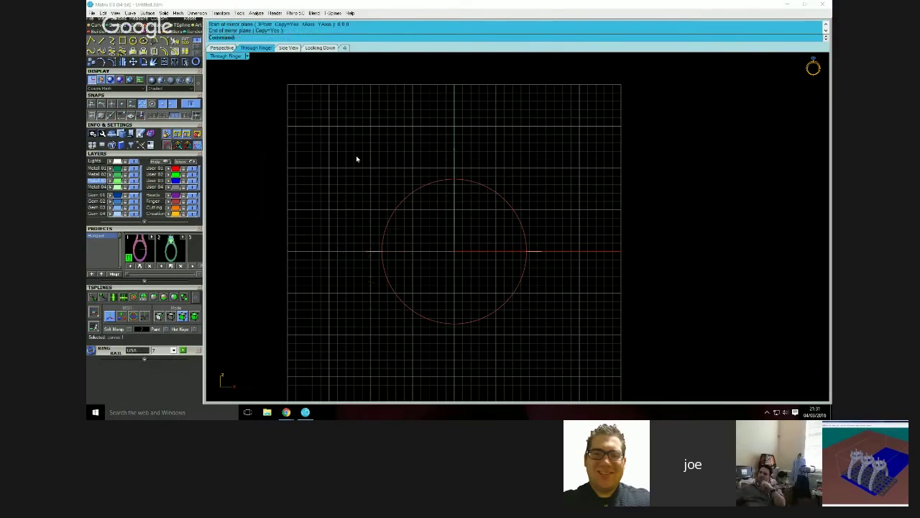
# Draw a lower half-circle arc centred at 0,0,0 joining the outer ends of the two thickness lines
pyautogui.click(153, 41)
pyautogui.write('0,0,0')
pyautogui.press('Return')
pyautogui.click(368, 252)
pyautogui.click(541, 253)
pyautogui.moveTo(574, 283)
pyautogui.mouseDown(button='right')
pyautogui.moveTo(571, 298)
pyautogui.moveTo(581, 280)
pyautogui.mouseUp(button='right')
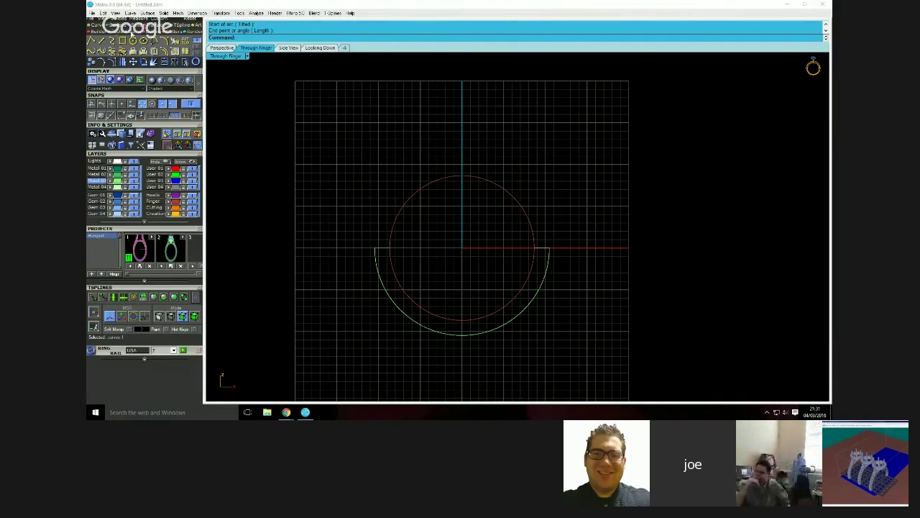
# Load a round 6.4 mm diamond with the Gem Loader
pyautogui.click(92, 41)
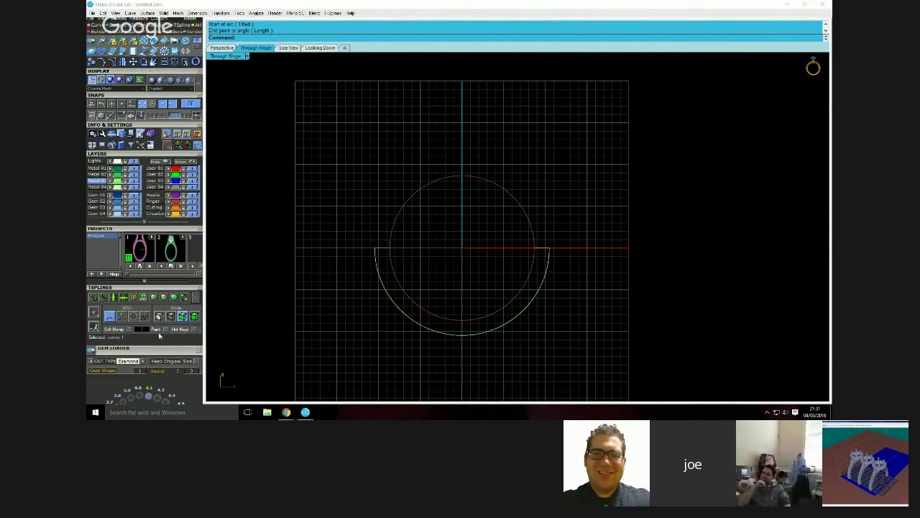
pyautogui.moveTo(158, 292); pyautogui.dragTo(162, 130)
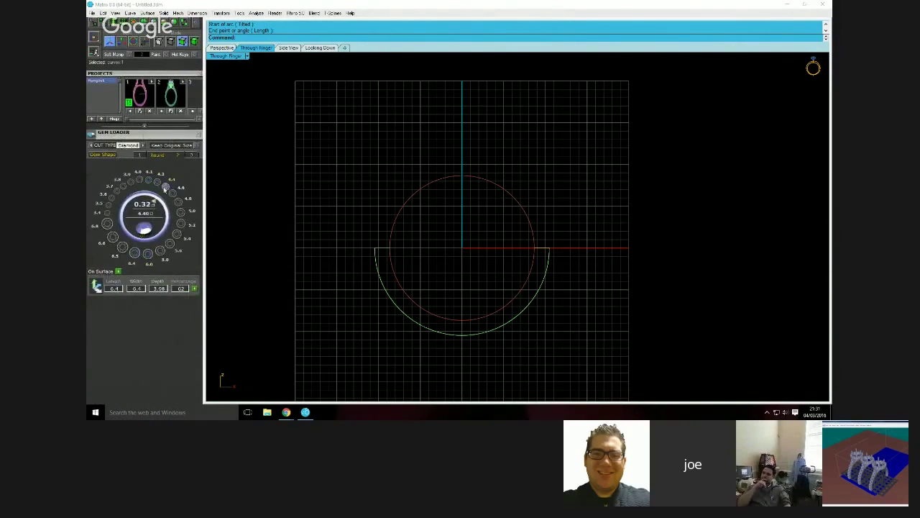
pyautogui.click(133, 258)
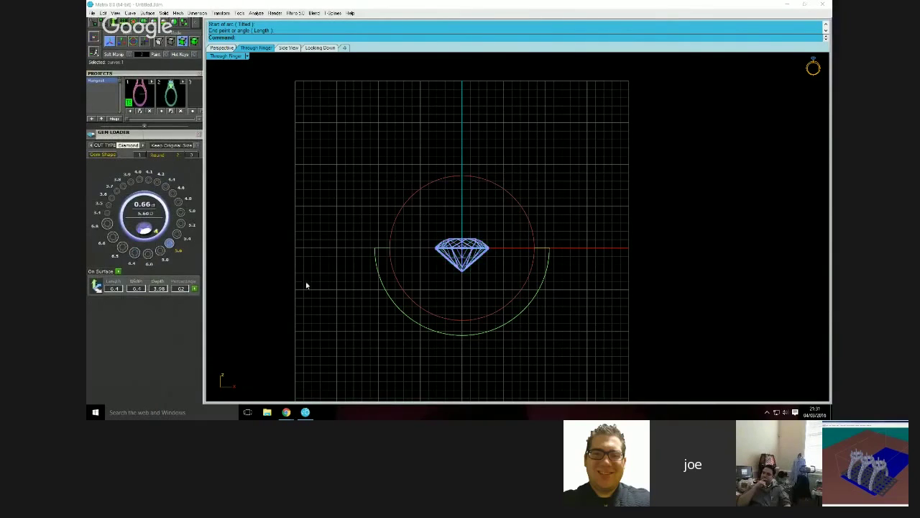
# Move the diamond straight up along the vertical axis so its culet sits a little above the ring rail
pyautogui.click(466, 240)
pyautogui.moveTo(466, 237); pyautogui.dragTo(464, 117)
pyautogui.click(476, 164)
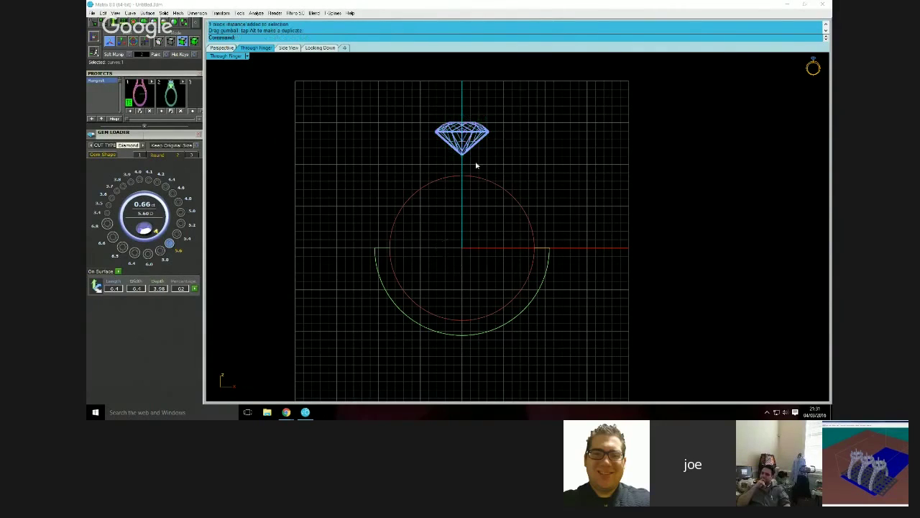
pyautogui.scroll(4, 476, 164)
pyautogui.scroll(-2, 455, 176)
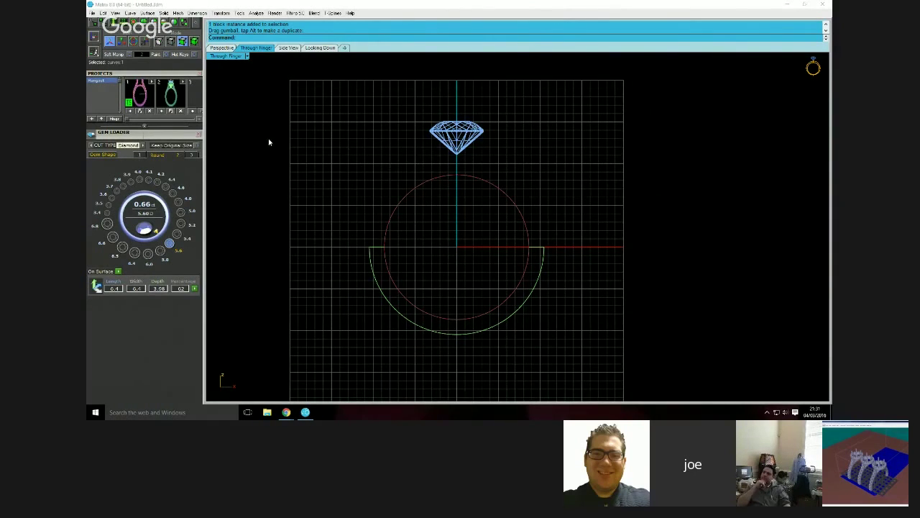
# Draw a short vertical line upward from the left girdle edge of the diamond
pyautogui.scroll(8, 176, 75)
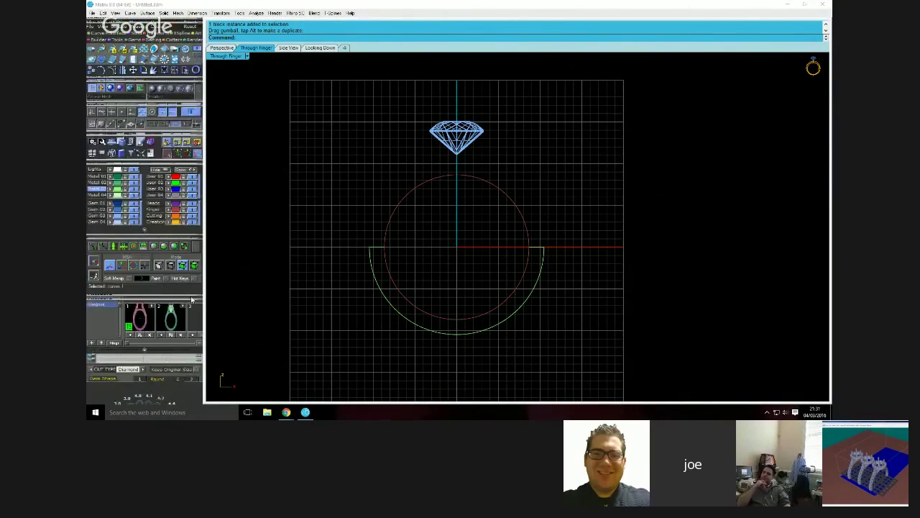
pyautogui.click(97, 67)
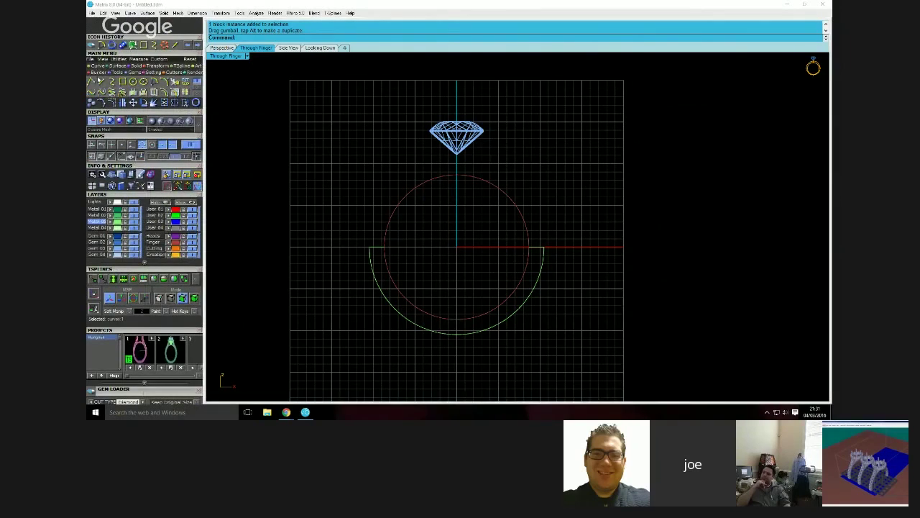
pyautogui.click(101, 81)
pyautogui.click(429, 130)
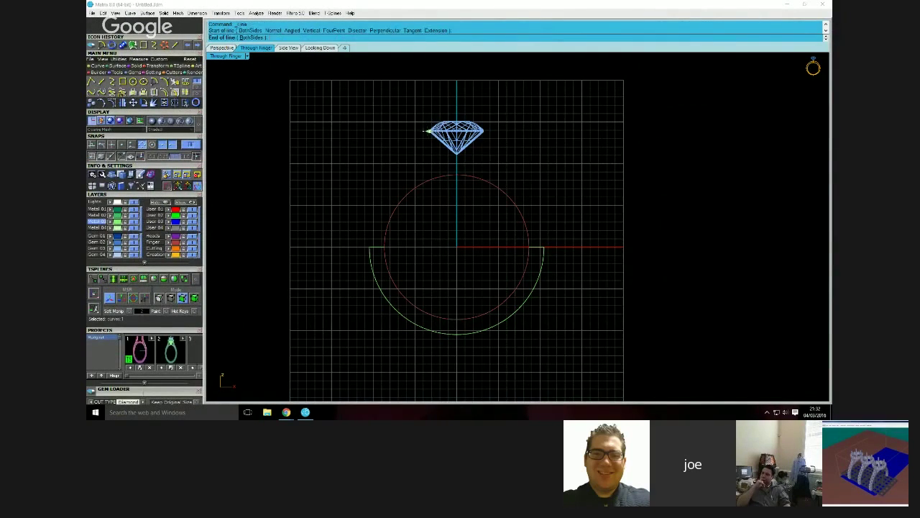
pyautogui.click(429, 116)
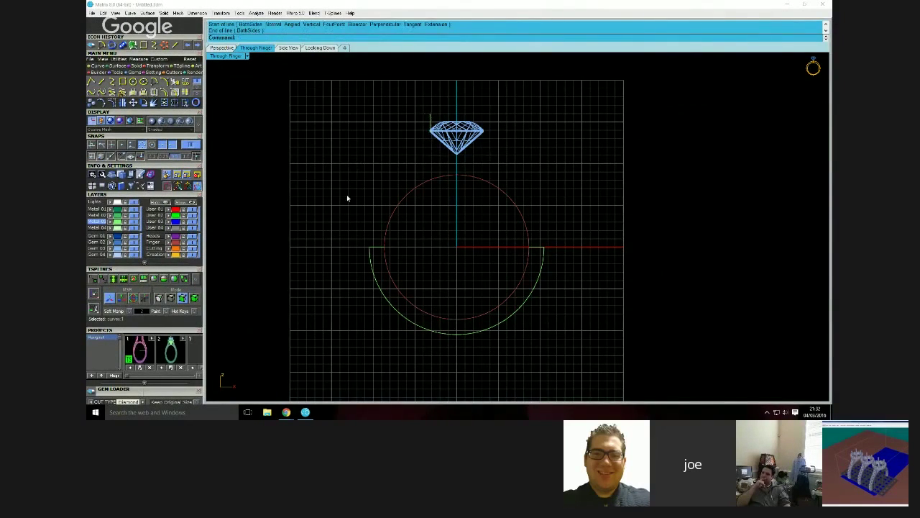
# Draw a circle centred on the ring through the outer ends of the thickness lines and assign it to the blue User 03 layer
pyautogui.click(133, 82)
pyautogui.click(370, 248)
pyautogui.click(378, 214)
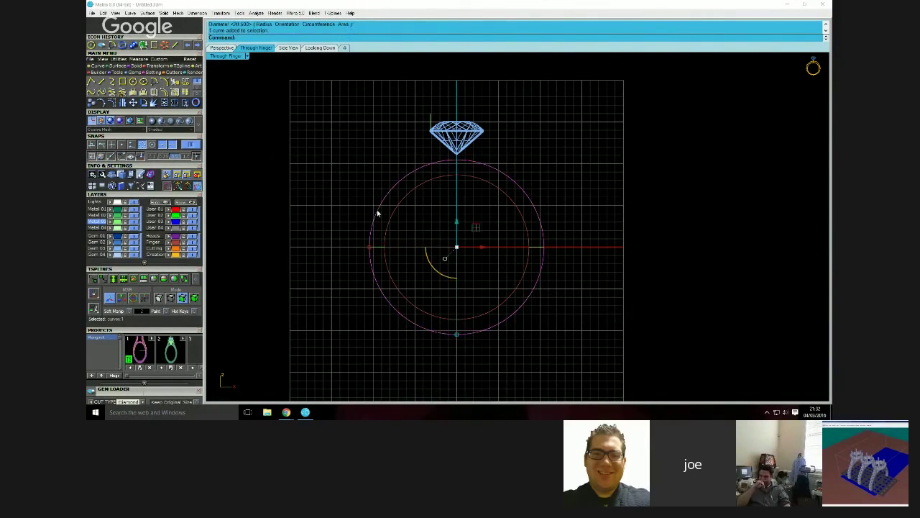
pyautogui.click(171, 222)
pyautogui.click(346, 214)
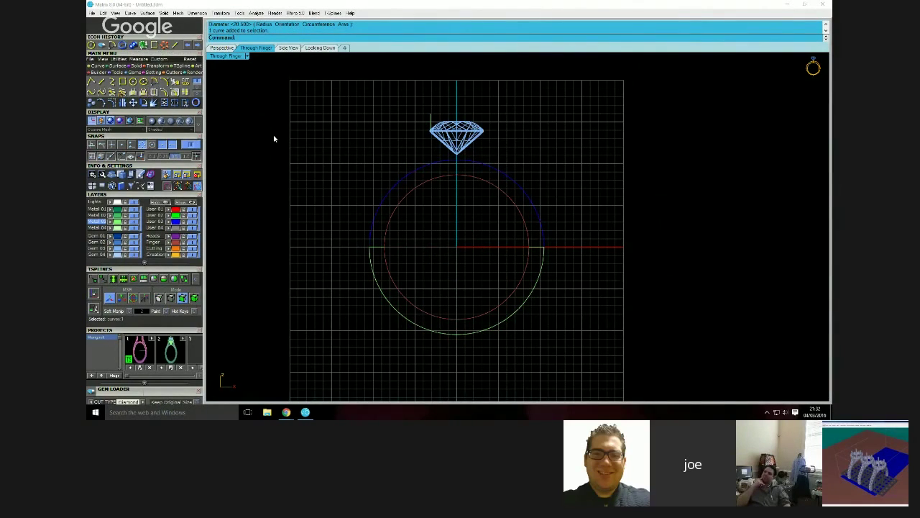
# Blend the left end of the lower arc into the vertical line at the diamond's girdle with curvature continuity
pyautogui.write('Blend')
pyautogui.press('Return')
pyautogui.click(371, 257)
pyautogui.click(388, 272)
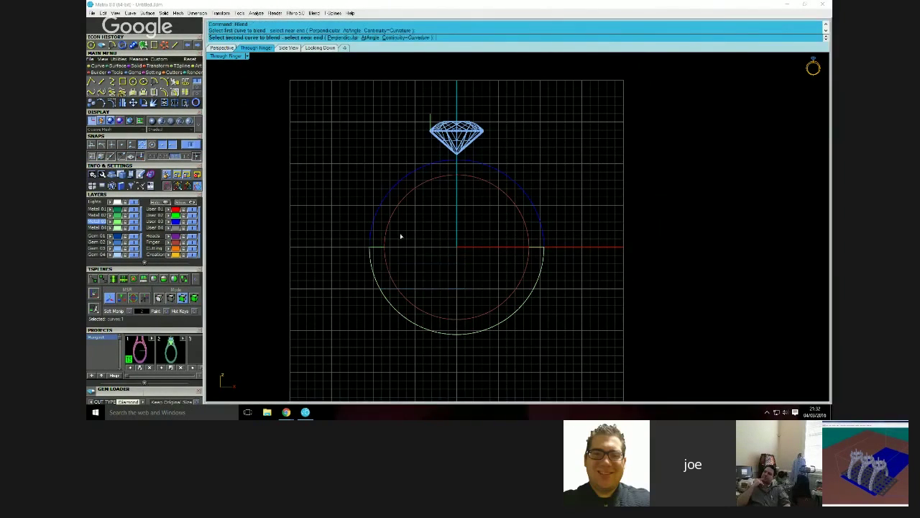
pyautogui.click(430, 127)
# Reshape the left blend curve by moving its inner control point up and outward, making the shoulder straighter below the diamond
pyautogui.click(398, 201)
pyautogui.press('F10')
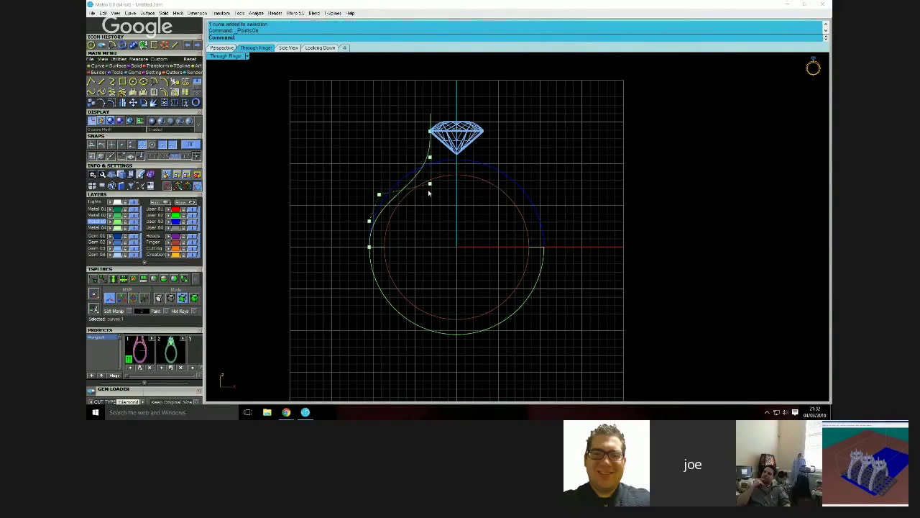
pyautogui.moveTo(430, 187); pyautogui.dragTo(395, 176)
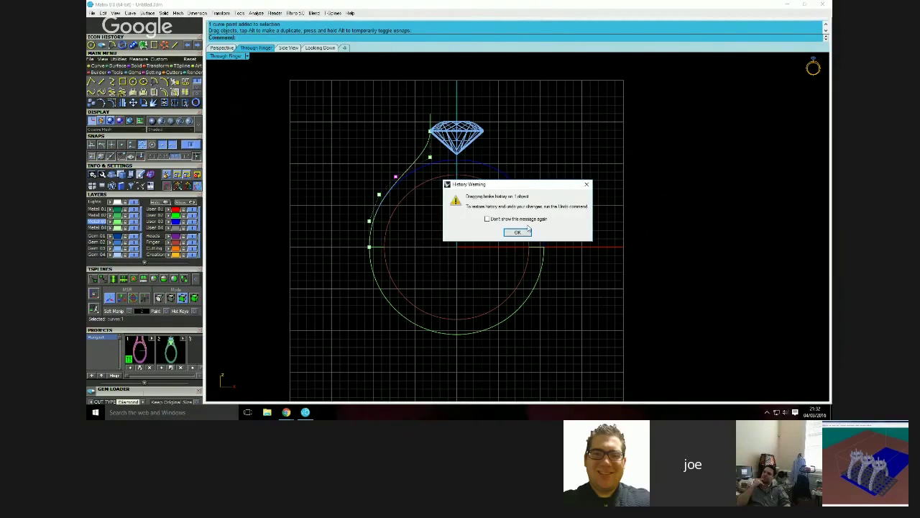
pyautogui.click(527, 231)
pyautogui.scroll(3, 432, 232)
pyautogui.click(344, 175)
pyautogui.moveTo(344, 174)
pyautogui.mouseDown()
pyautogui.moveTo(335, 171)
pyautogui.moveTo(345, 174)
pyautogui.mouseUp()
pyautogui.click(349, 172)
pyautogui.press('Escape')
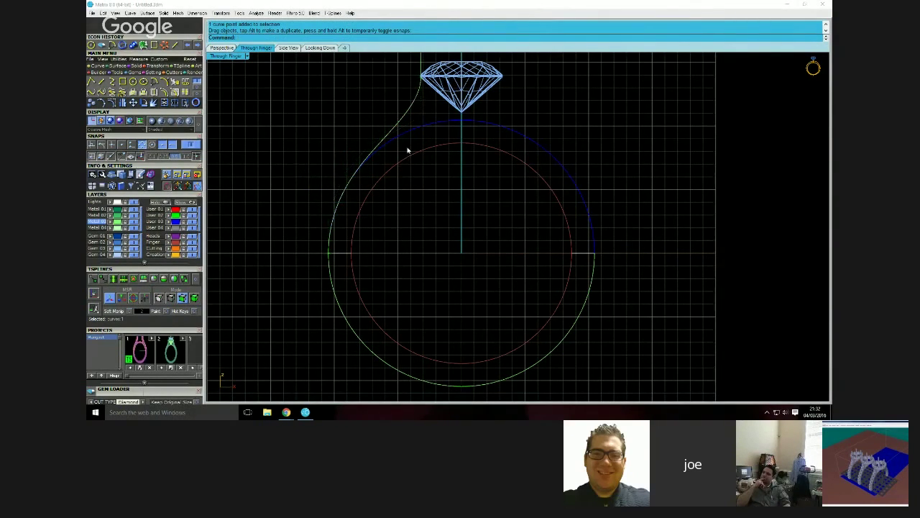
# Mirror the left shoulder curve to the opposite side about the vertical axis through 0,0,0
pyautogui.scroll(-2, 407, 150)
pyautogui.click(394, 137)
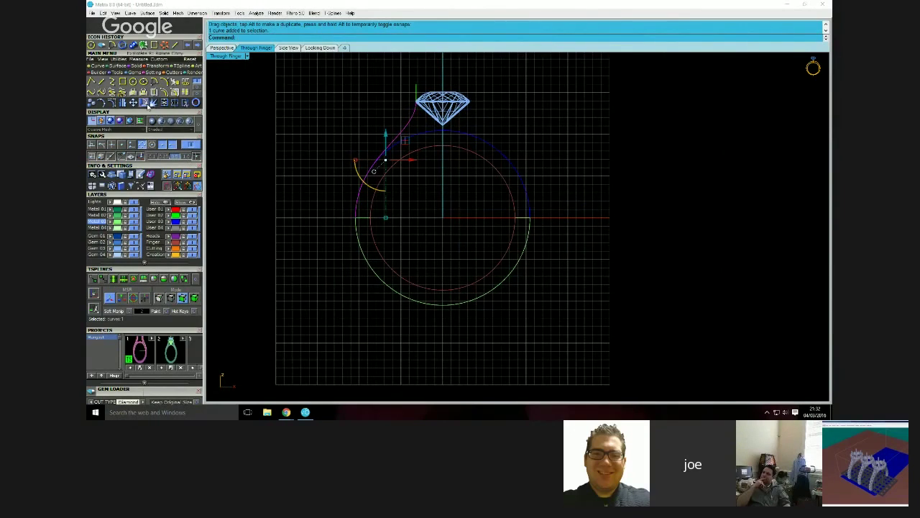
pyautogui.click(132, 103)
pyautogui.click(443, 216)
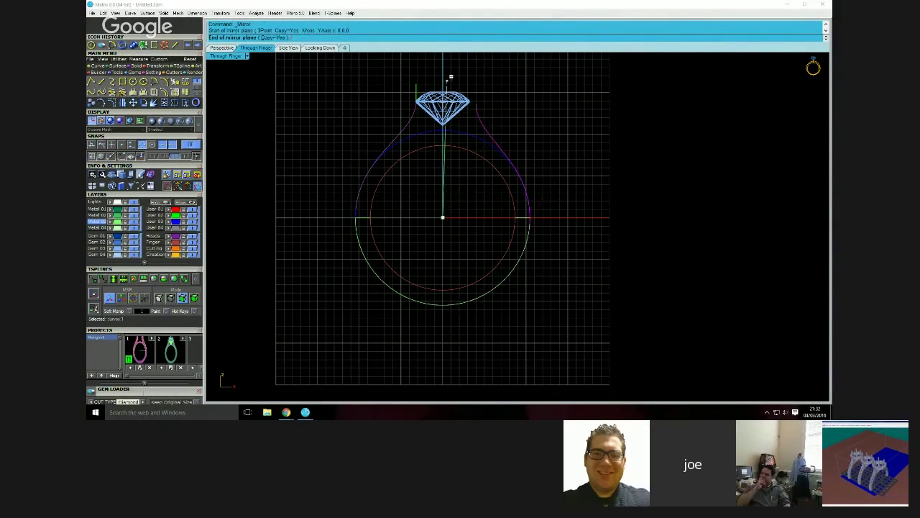
pyautogui.click(448, 71)
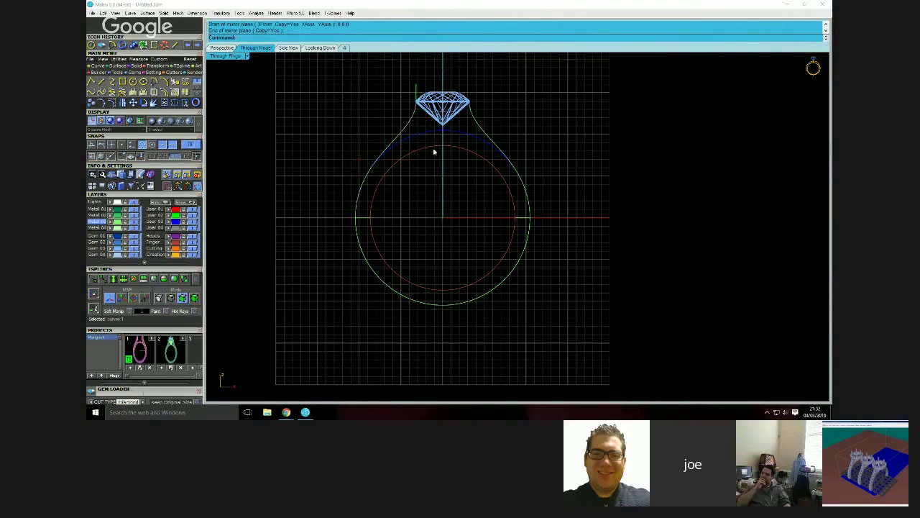
# Join the lower arc and both shoulder curves into a single outer shank outline, leaving out the blue circle
pyautogui.click(403, 138)
pyautogui.keyDown('shift'); pyautogui.click(477, 137); pyautogui.keyUp('shift')
pyautogui.keyDown('shift'); pyautogui.click(362, 253); pyautogui.keyUp('shift')
pyautogui.click(385, 278)
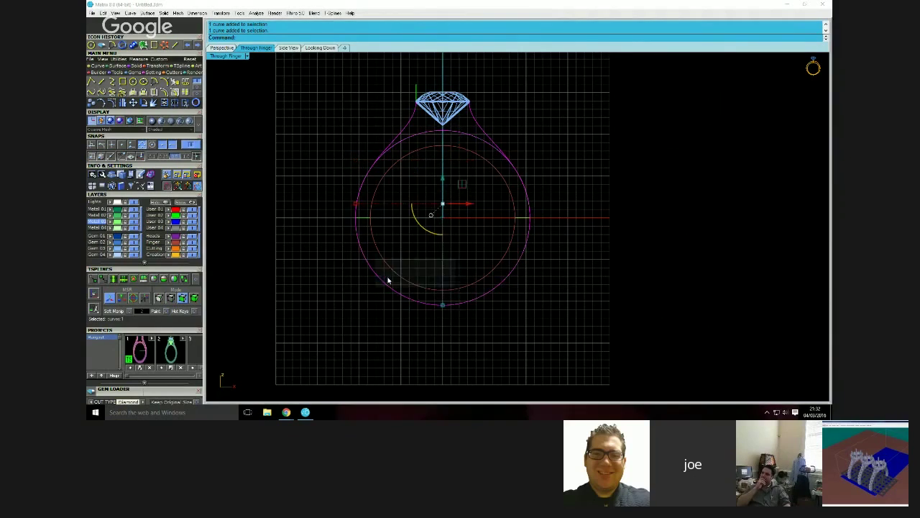
pyautogui.click(326, 275)
pyautogui.click(358, 234)
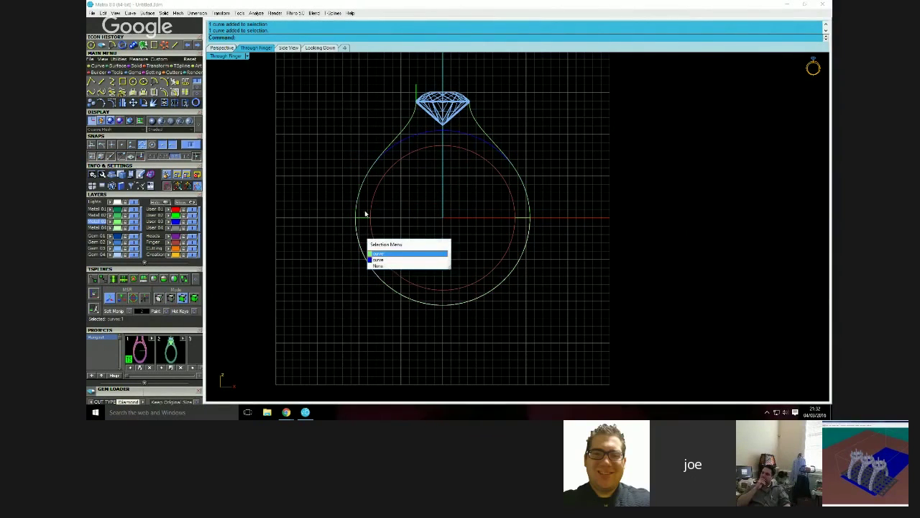
pyautogui.click(375, 253)
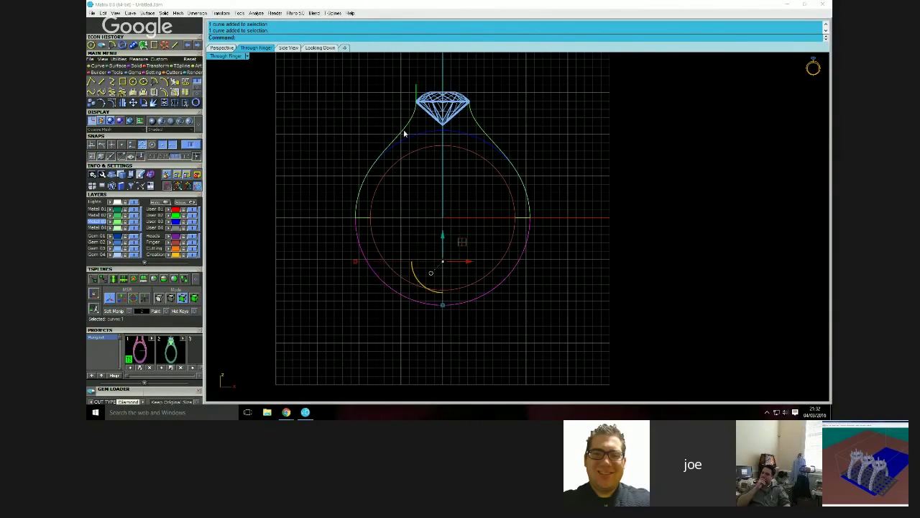
pyautogui.click(479, 126)
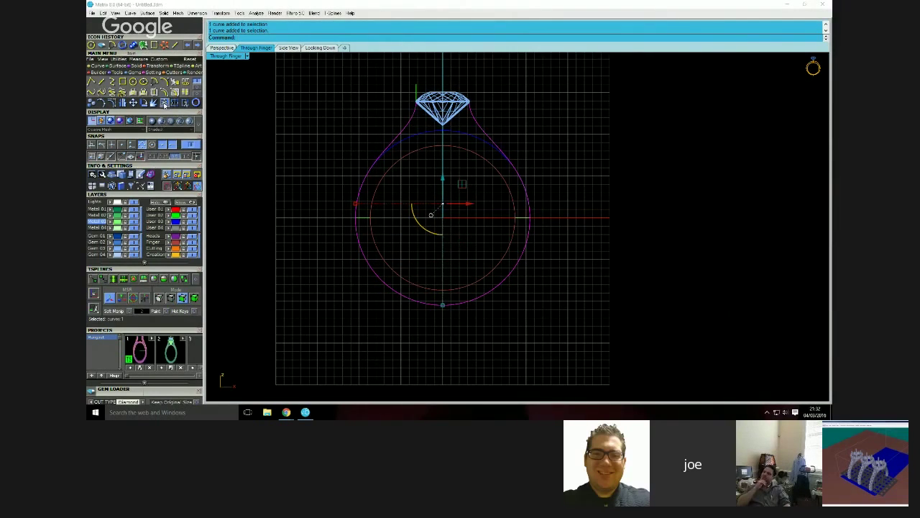
pyautogui.click(175, 103)
pyautogui.click(518, 232)
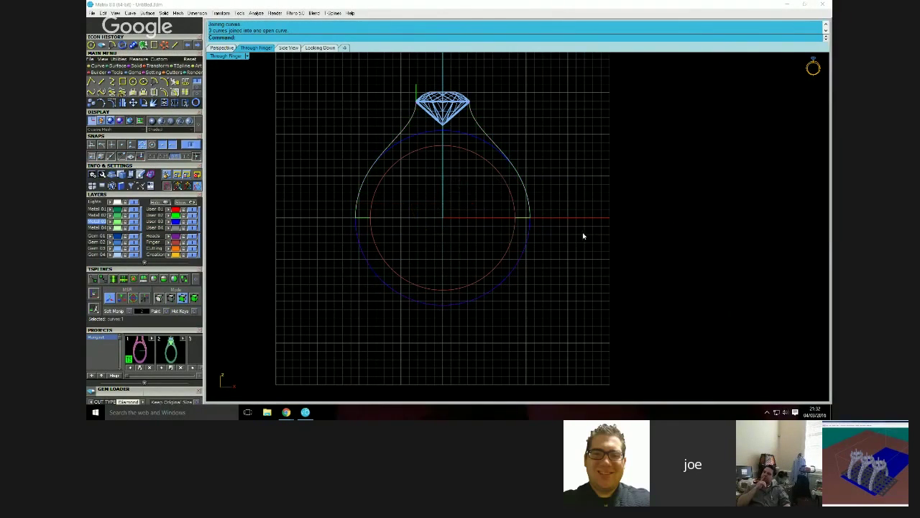
# Delete the blue construction circle around the ring rail
pyautogui.scroll(-1, 495, 219)
pyautogui.scroll(1, 489, 218)
pyautogui.click(417, 141)
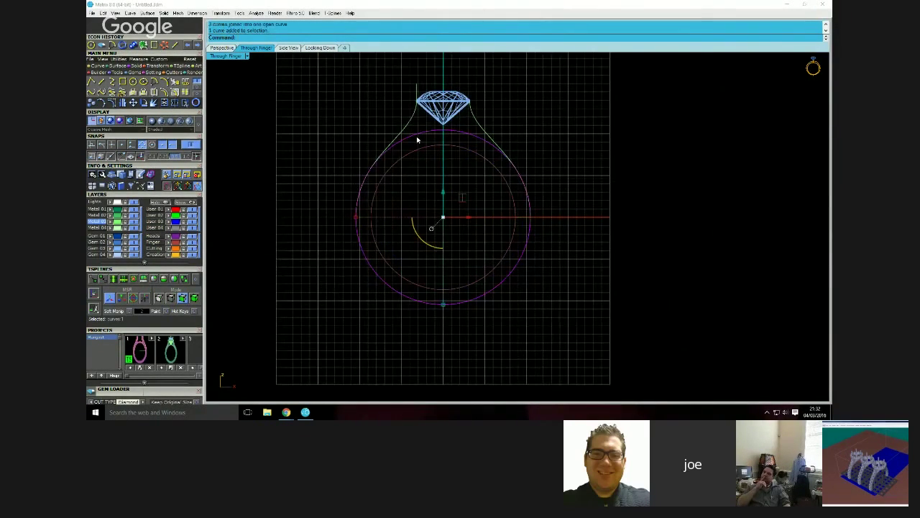
pyautogui.press('Delete')
# Offset the joined shank outline inward by about 1.73 mm using the ThroughPoint option
pyautogui.click(414, 138)
pyautogui.write('O')
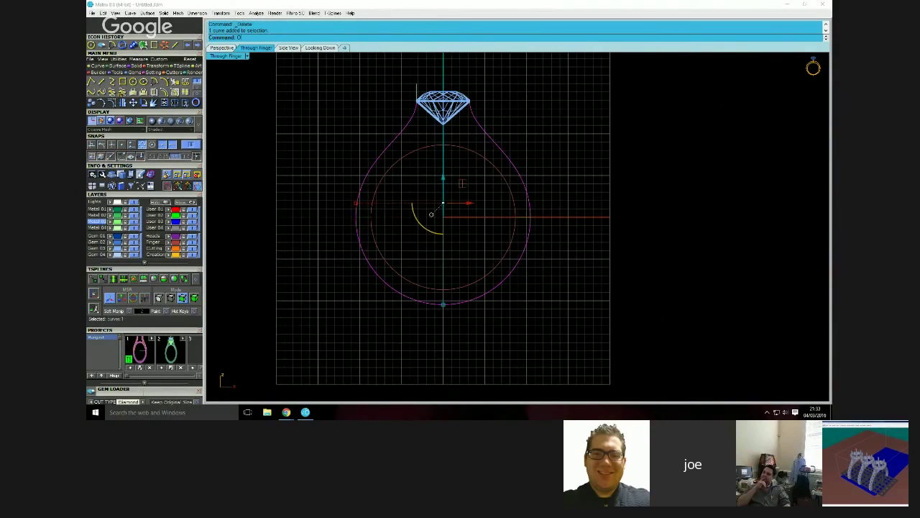
pyautogui.write('ffset')
pyautogui.press('Return')
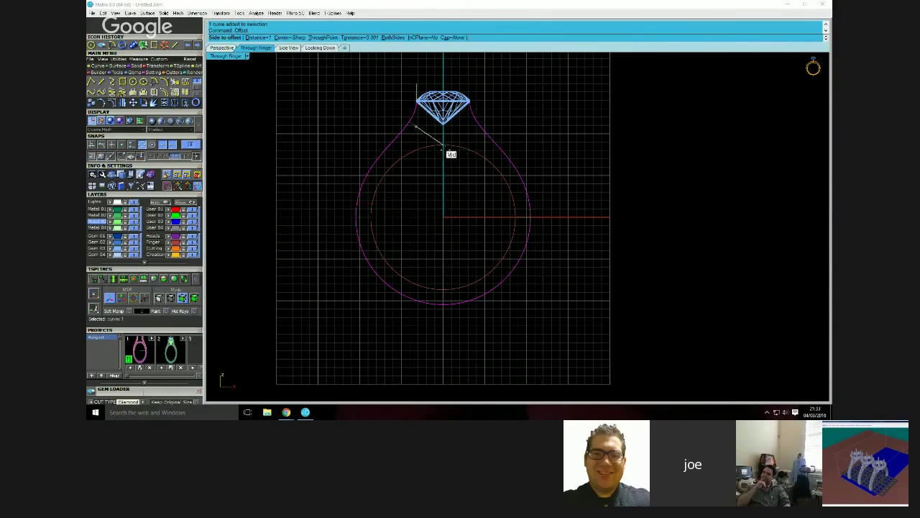
pyautogui.click(324, 38)
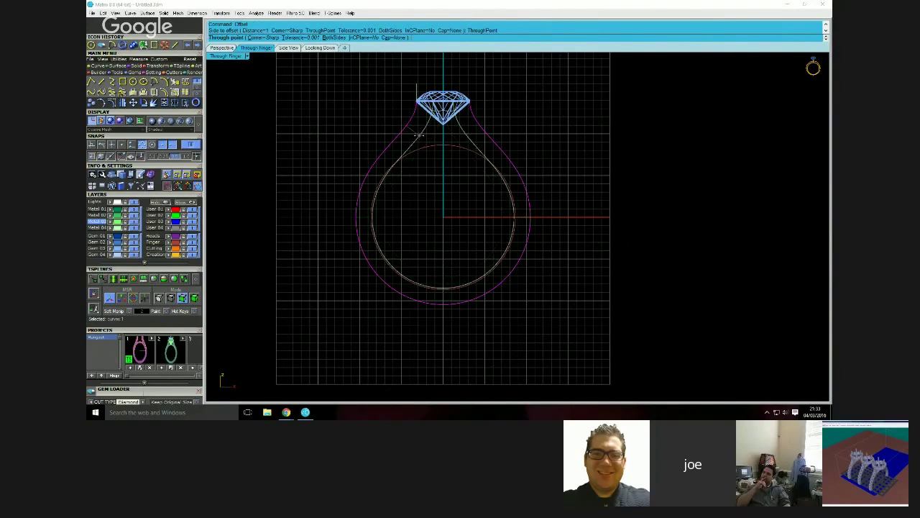
pyautogui.click(418, 137)
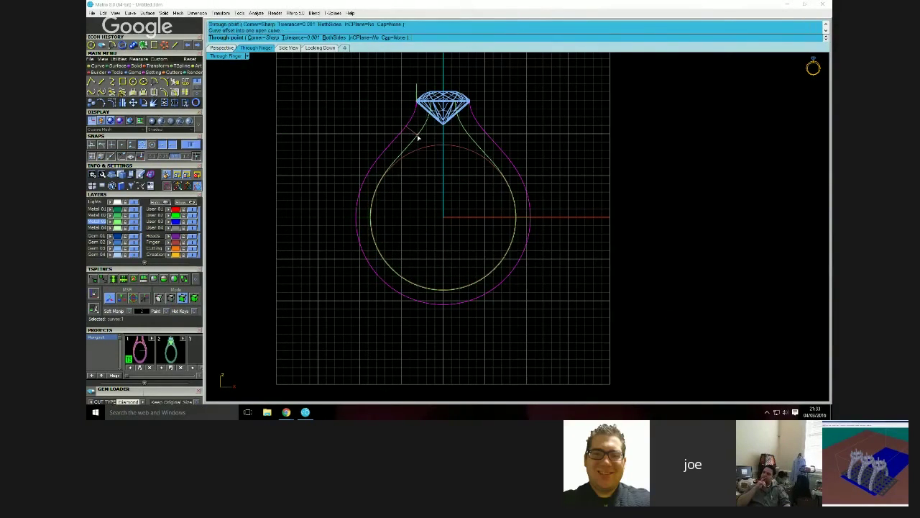
# Offset the circular finger rail outward by 1 mm
pyautogui.click(425, 149)
pyautogui.press('Return')
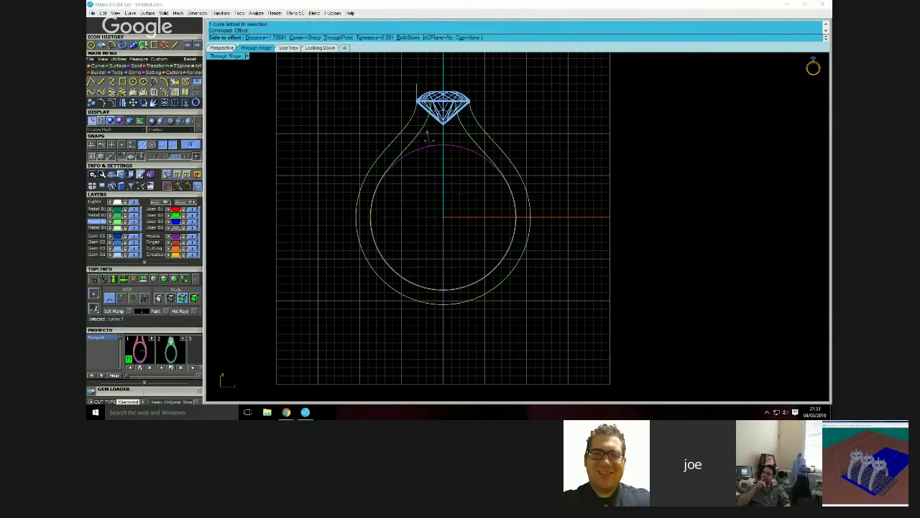
pyautogui.write('1')
pyautogui.press('Return')
pyautogui.click(430, 137)
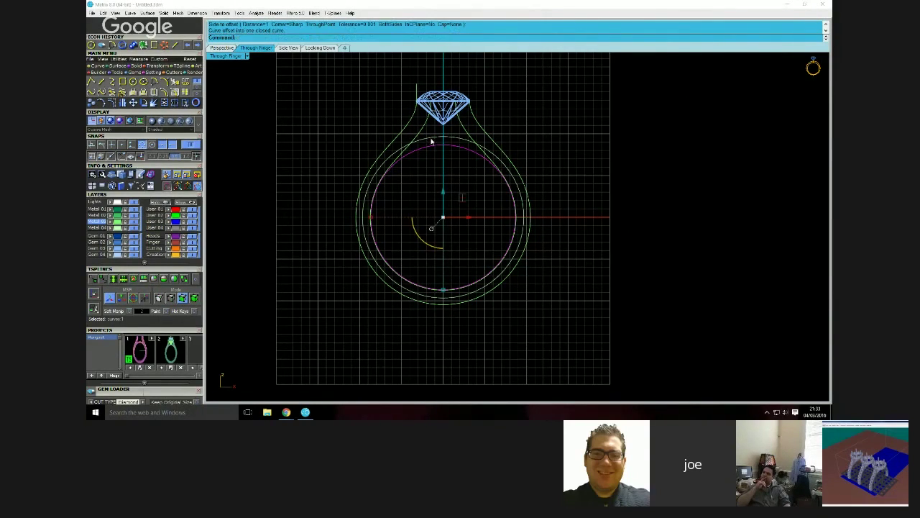
# Trim the two offset curves against each other, keeping only the opening beneath the diamond, and try to join the pieces
pyautogui.click(395, 151)
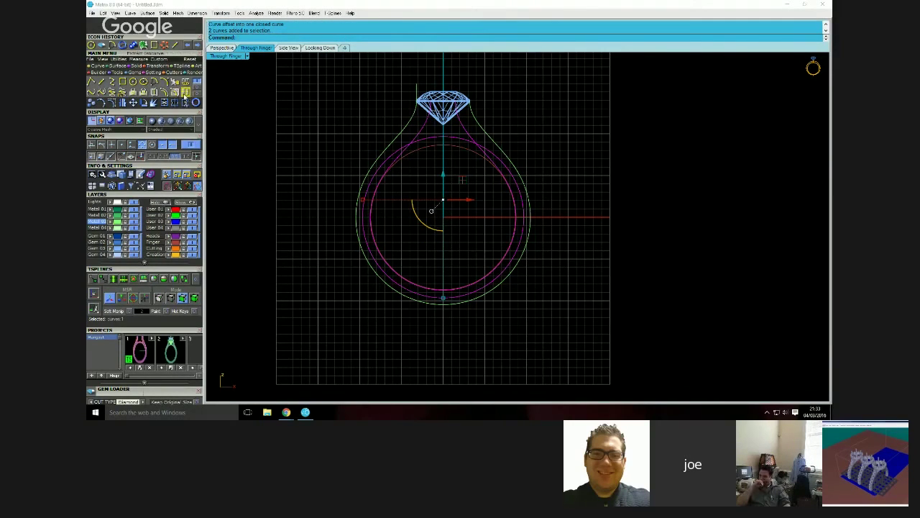
pyautogui.click(185, 103)
pyautogui.click(399, 154)
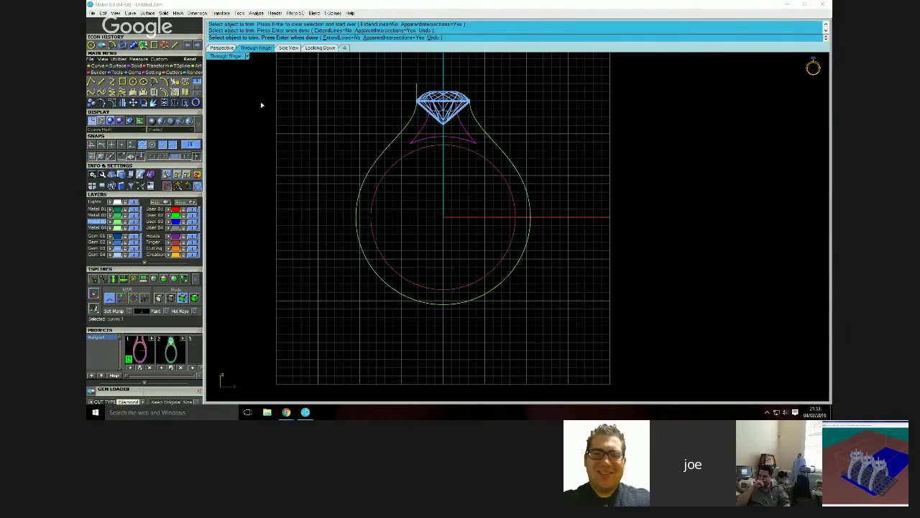
pyautogui.click(165, 104)
pyautogui.click(281, 143)
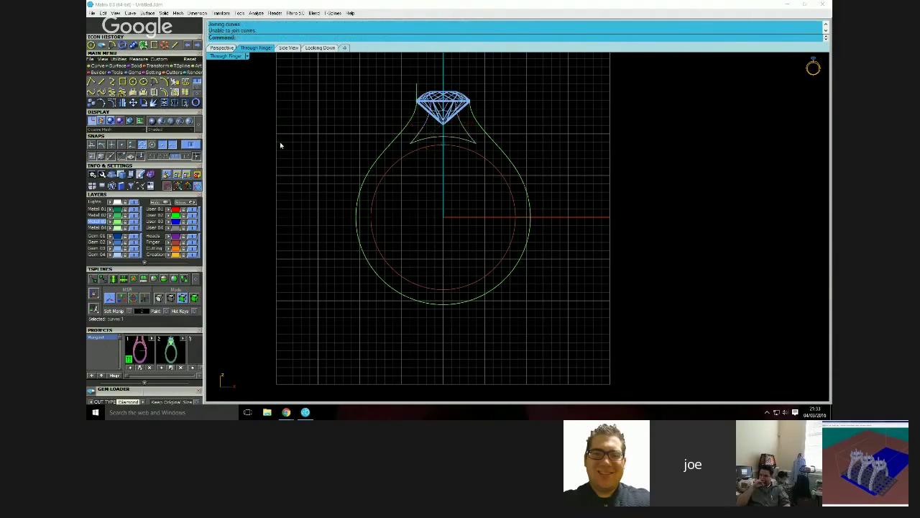
# Project the trimmed opening curves beneath the diamond to the construction plane with ProjectToCPlane, deleting the input objects
pyautogui.moveTo(469, 140); pyautogui.dragTo(423, 136)
pyautogui.click(423, 137)
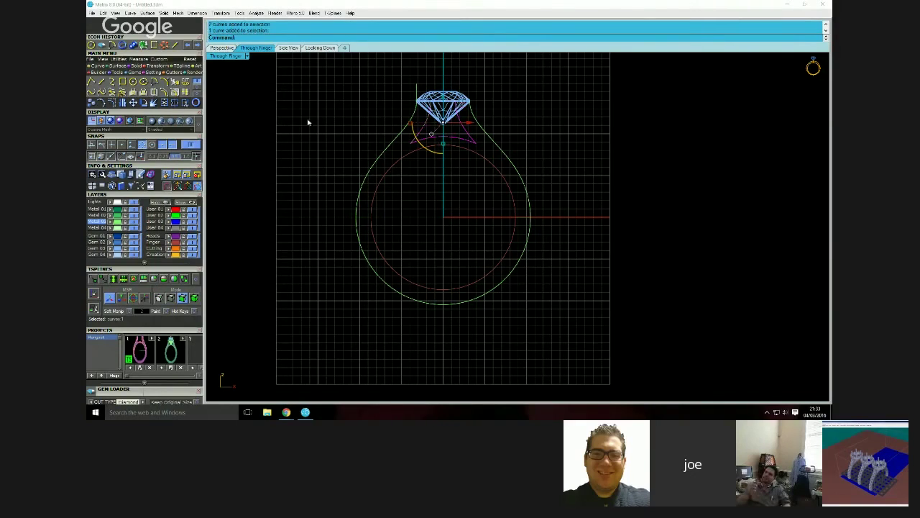
pyautogui.write('P')
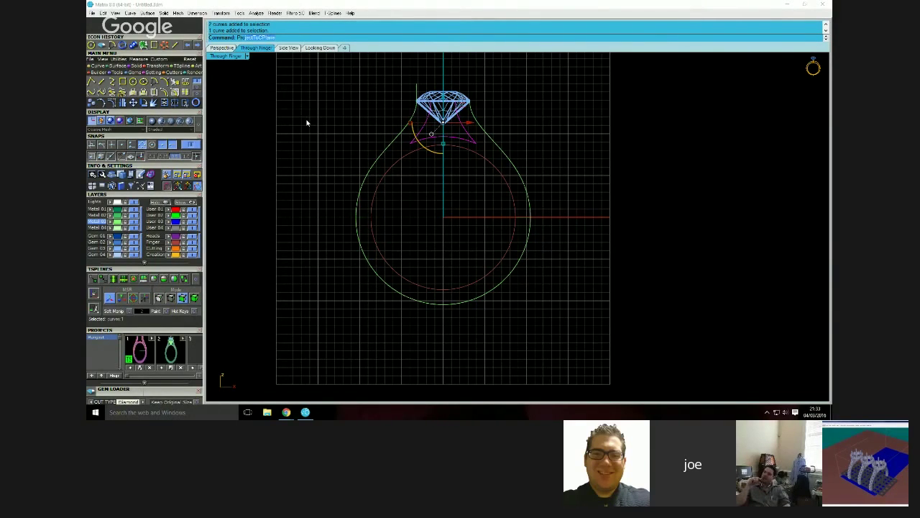
pyautogui.write('roject')
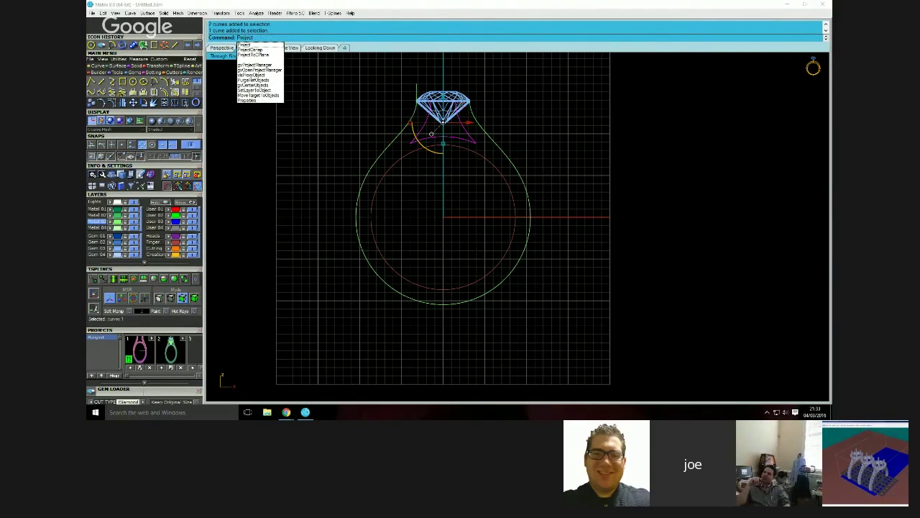
pyautogui.click(278, 54)
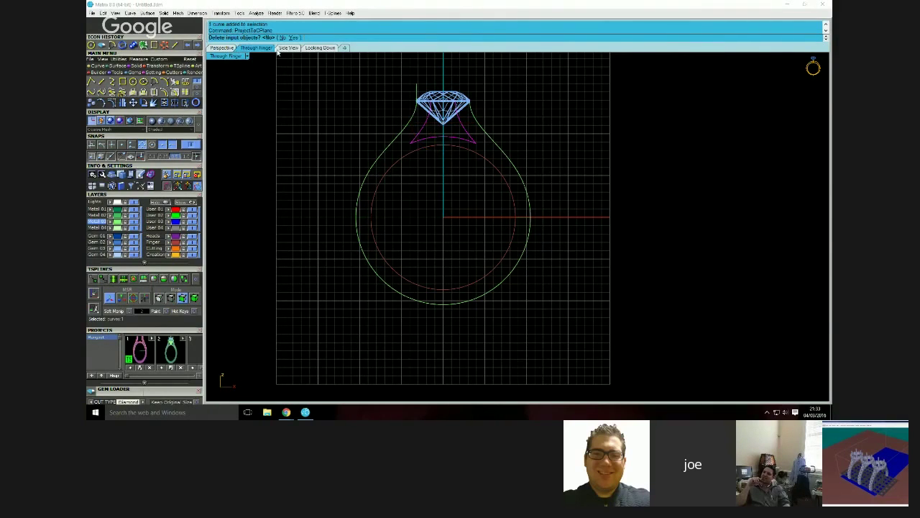
pyautogui.click(293, 38)
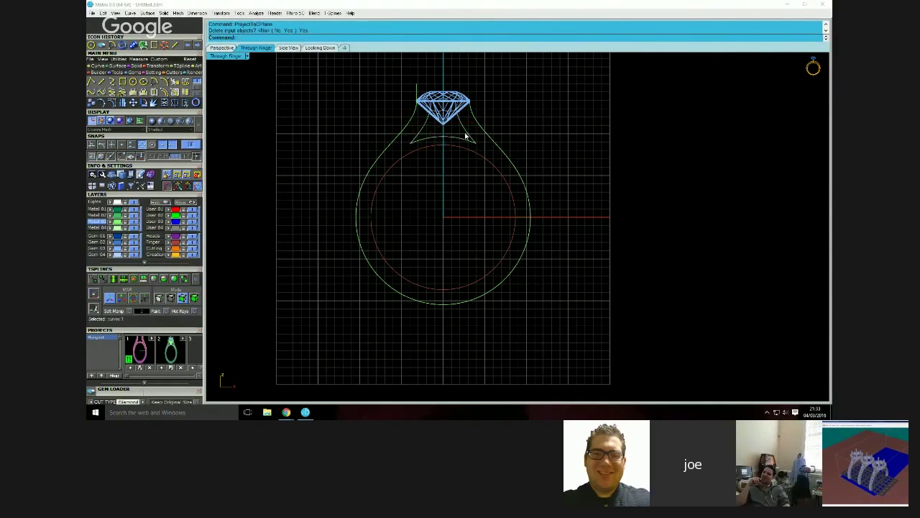
# Join the three curves that form the opening beneath the diamond
pyautogui.moveTo(473, 134); pyautogui.dragTo(404, 146)
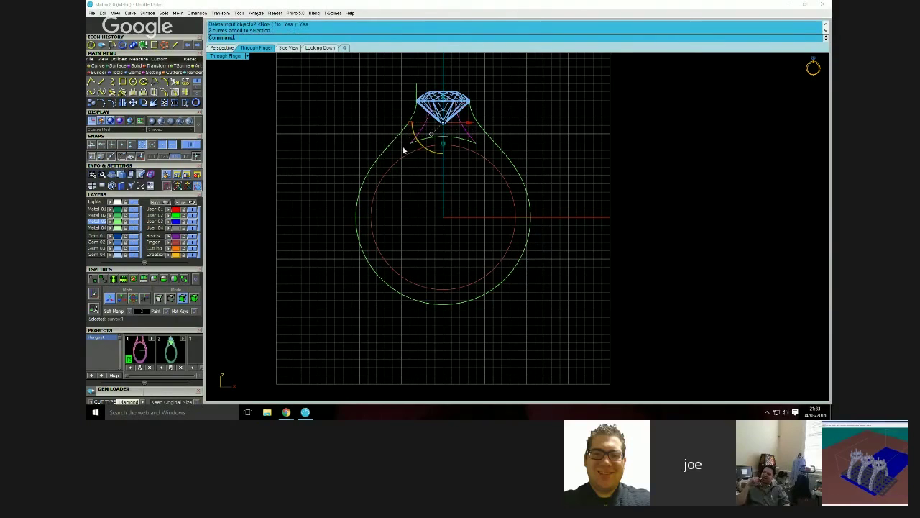
pyautogui.click(415, 144)
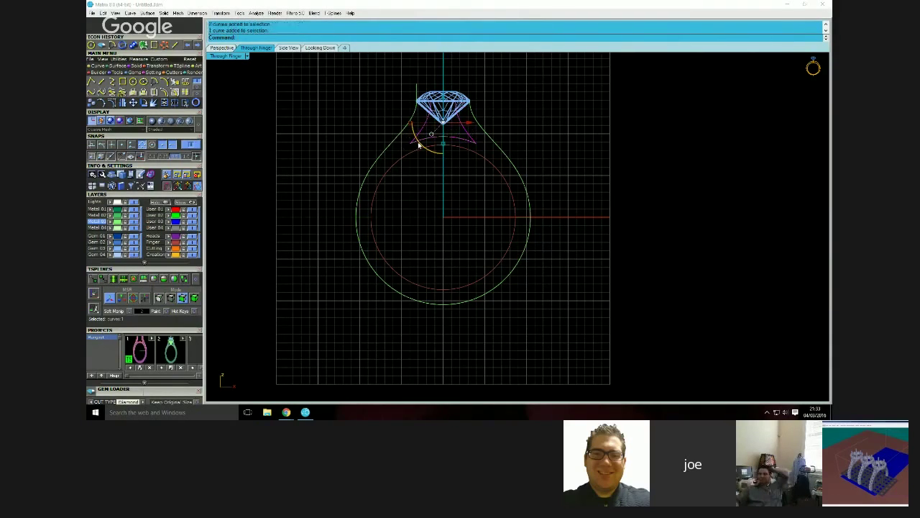
pyautogui.click(164, 103)
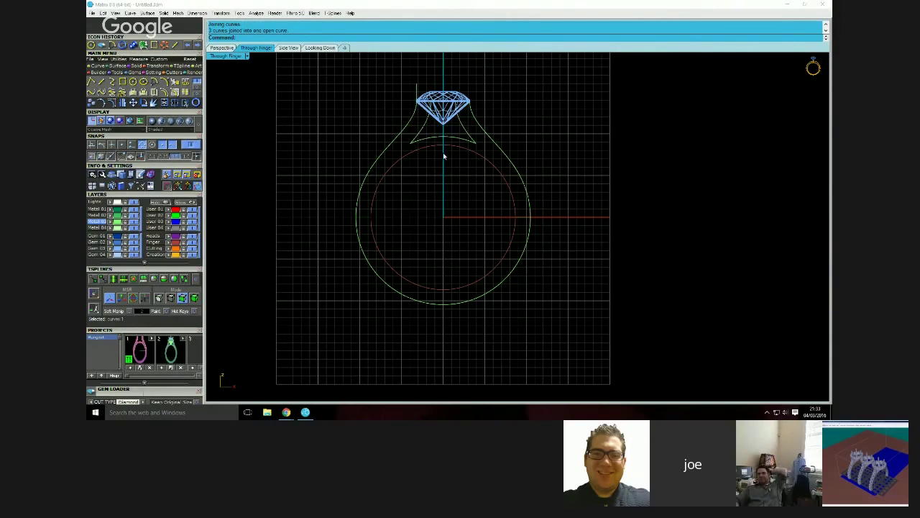
pyautogui.moveTo(598, 151); pyautogui.dragTo(598, 216)
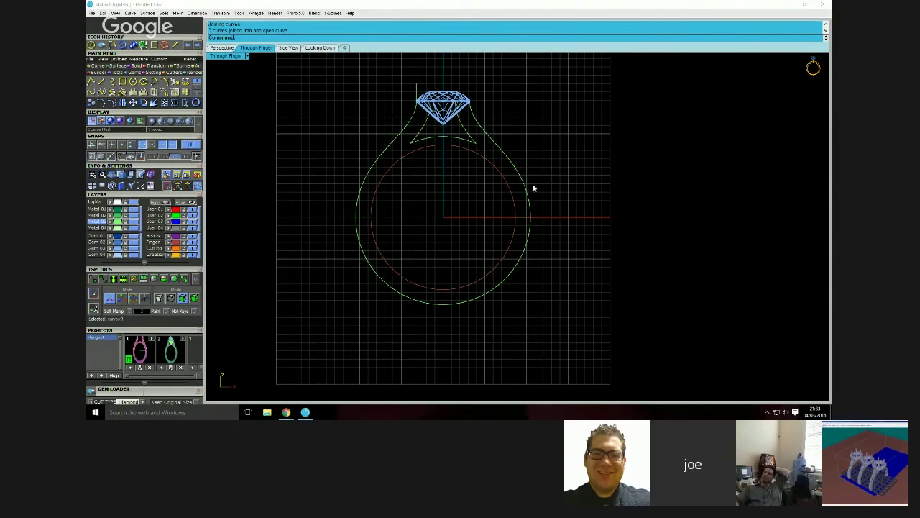
# Delete the joined opening curve beneath the diamond
pyautogui.click(471, 135)
pyautogui.click(444, 147)
pyautogui.press('Delete')
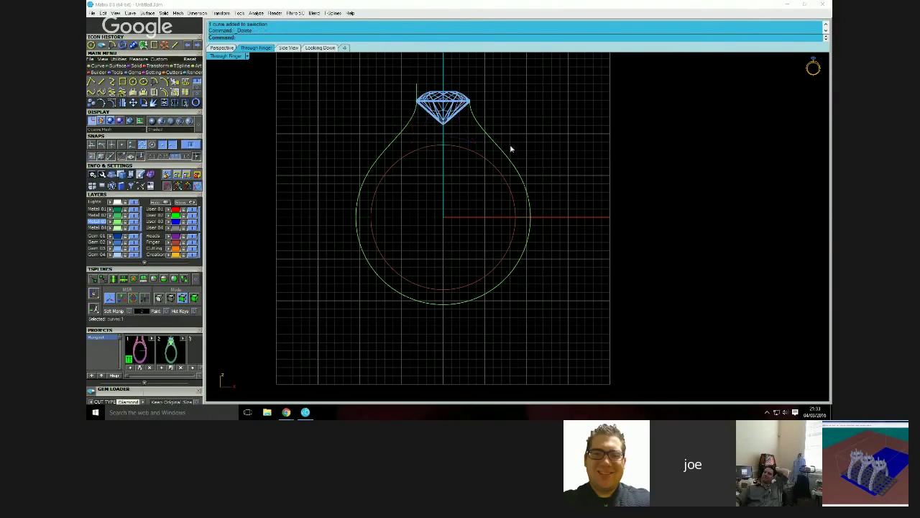
# Explode the shank outline and delete its two upper side curves, keeping only the lower half arc
pyautogui.click(488, 136)
pyautogui.click(164, 103)
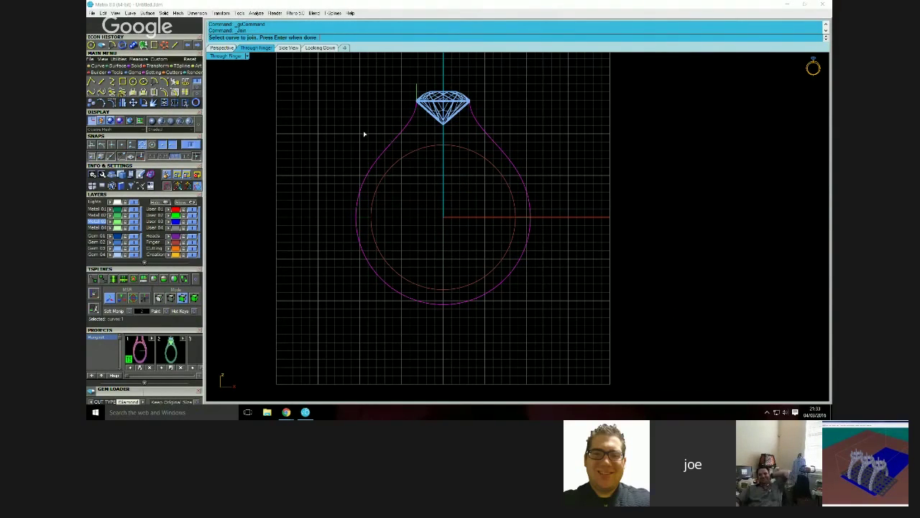
pyautogui.click(404, 140)
pyautogui.press('Return')
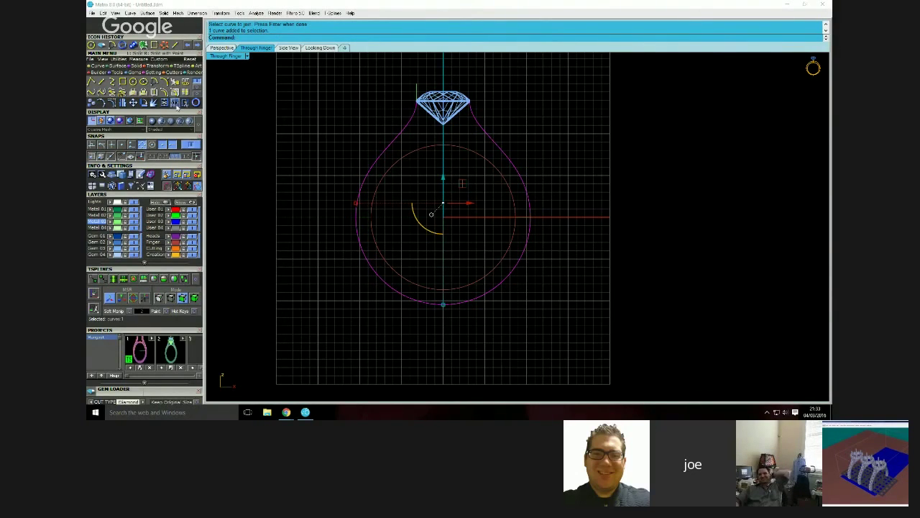
pyautogui.click(154, 102)
pyautogui.click(395, 142)
pyautogui.press('Delete')
pyautogui.click(489, 129)
pyautogui.press('Delete')
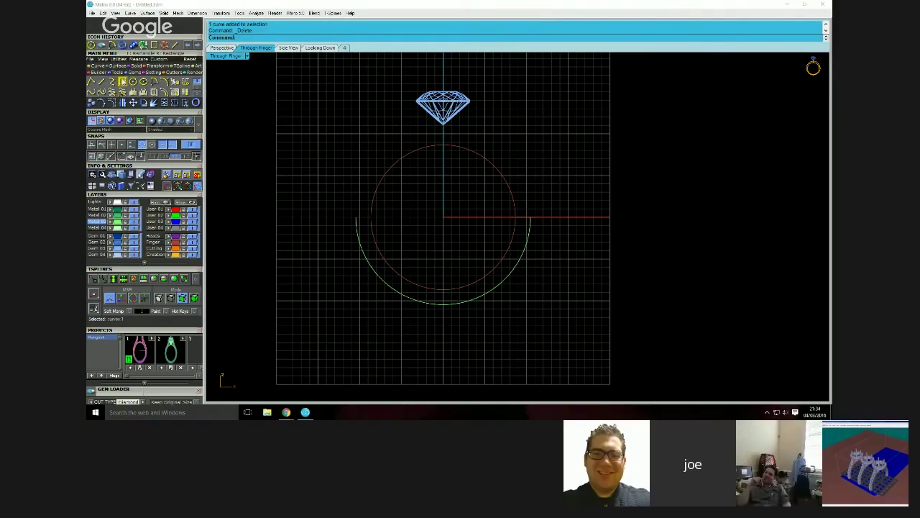
# Draw a 1.6 mm horizontal line outward from the diamond's girdle edge, plus a short vertical line up from its outer end
pyautogui.click(91, 82)
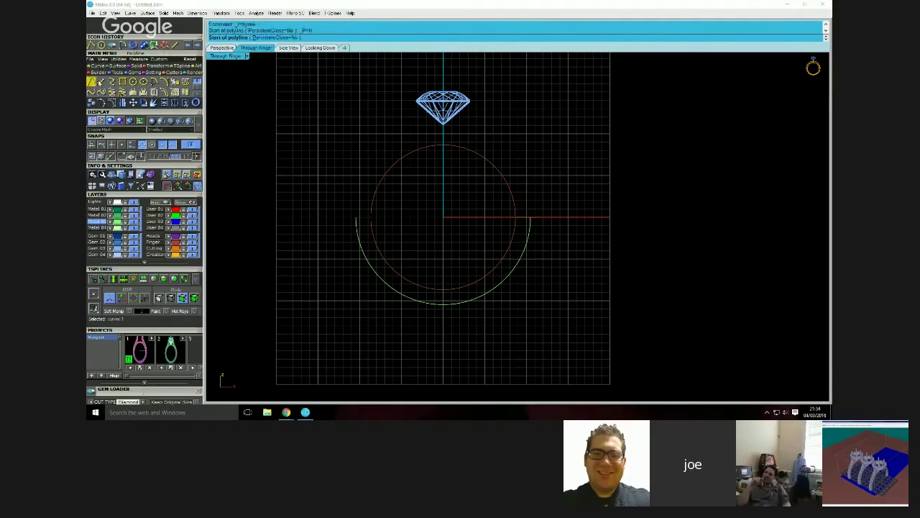
pyautogui.click(416, 107)
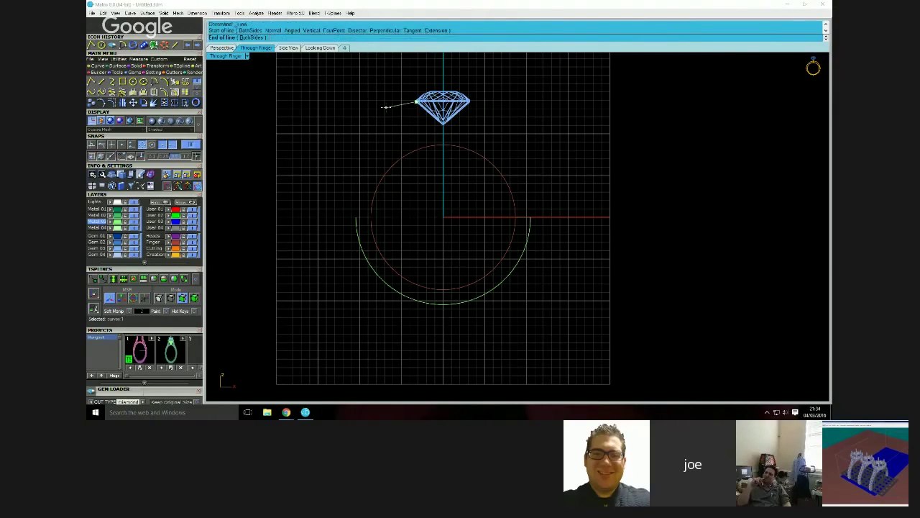
pyautogui.write('1.6')
pyautogui.press('Return')
pyautogui.click(354, 100)
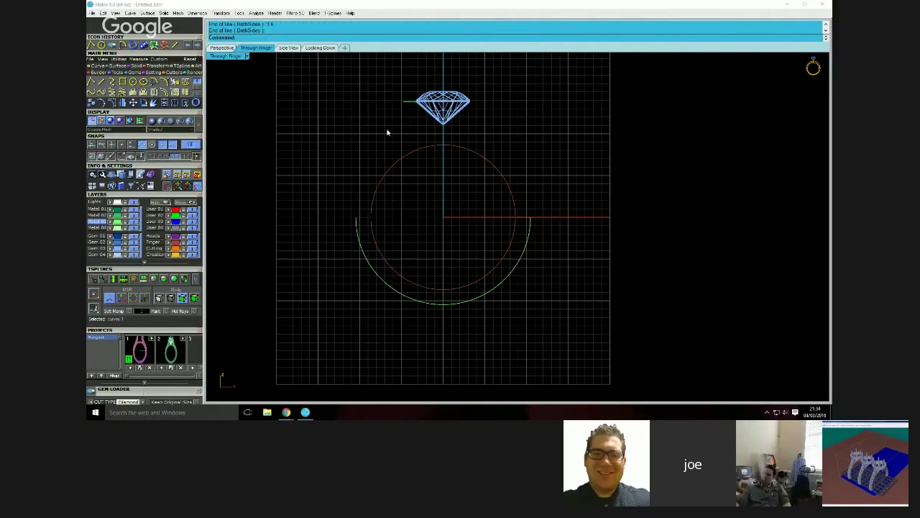
pyautogui.press('Return')
pyautogui.click(401, 101)
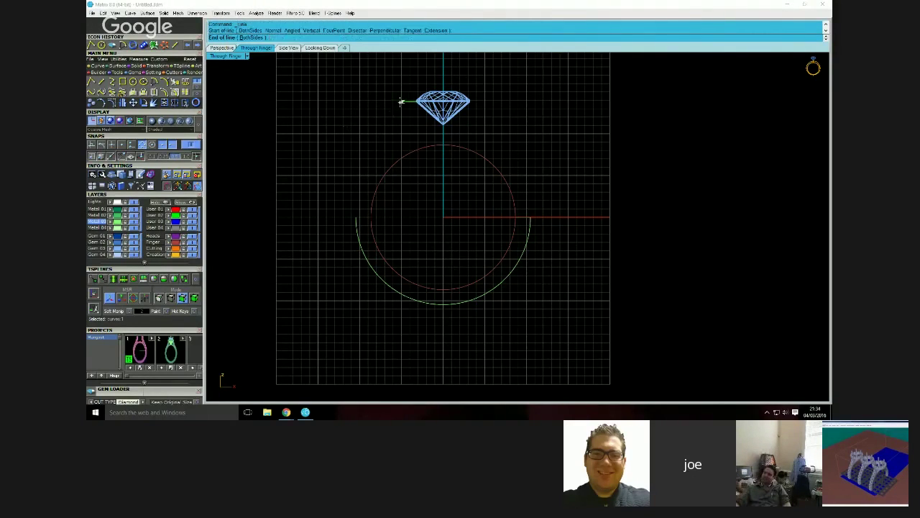
pyautogui.click(403, 94)
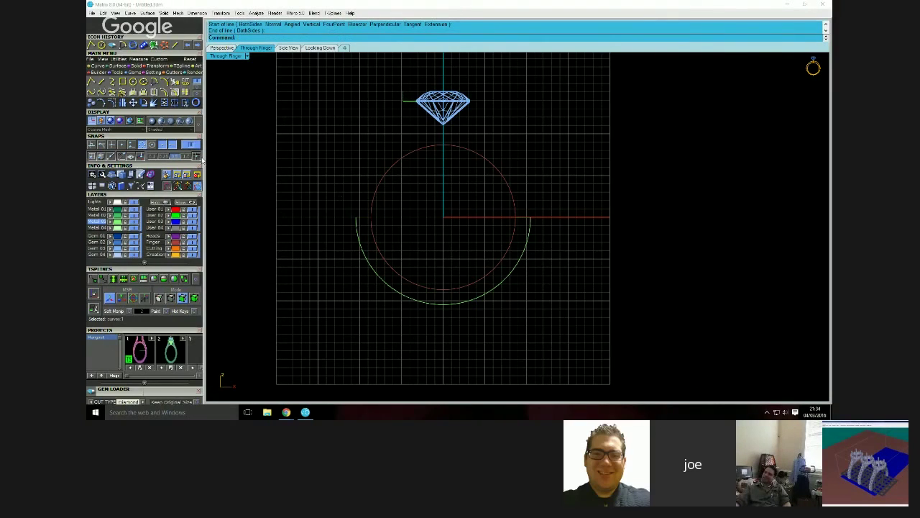
# Draw a circle centred on the origin through the end of the lower arc and place it on the User 03 layer
pyautogui.click(133, 81)
pyautogui.click(442, 217)
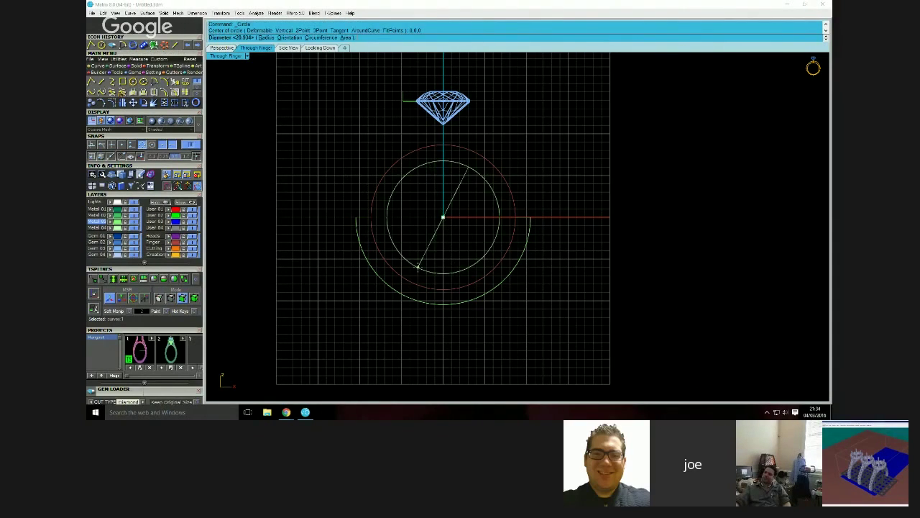
pyautogui.click(362, 222)
pyautogui.click(354, 193)
pyautogui.click(169, 222)
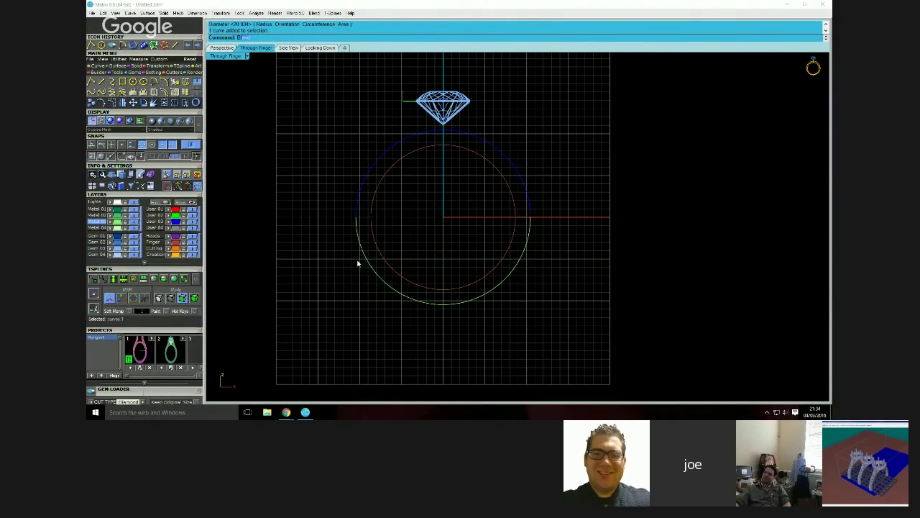
# Try to blend the shank's lower arc into the short vertical line beside the diamond and discard the resulting curve
pyautogui.write('Blend')
pyautogui.press('Return')
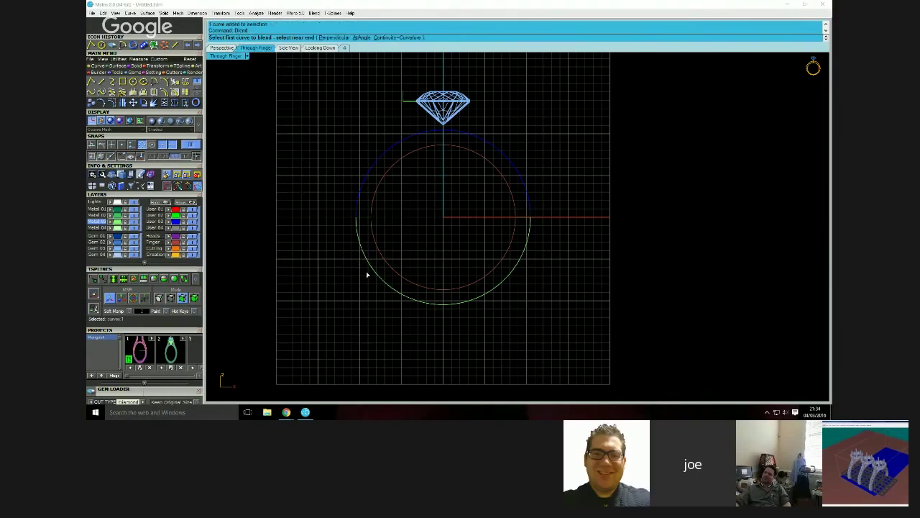
pyautogui.click(359, 248)
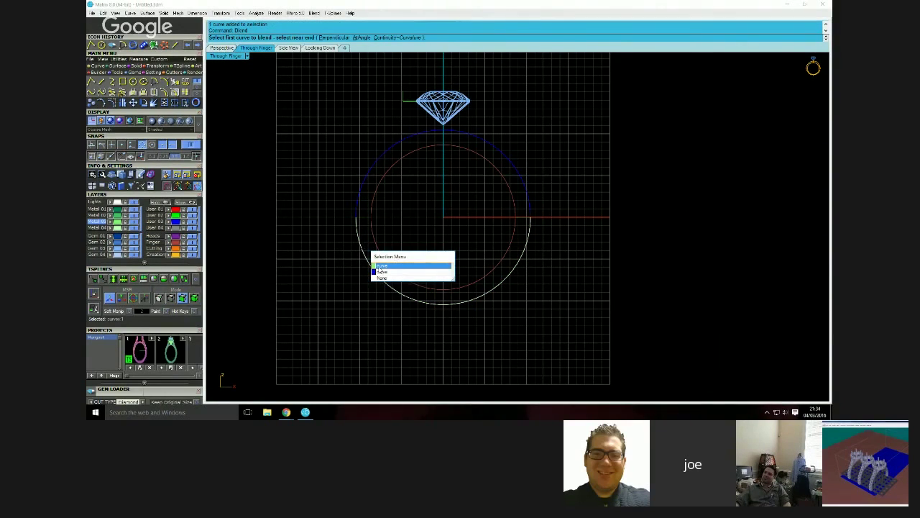
pyautogui.click(380, 271)
pyautogui.click(402, 102)
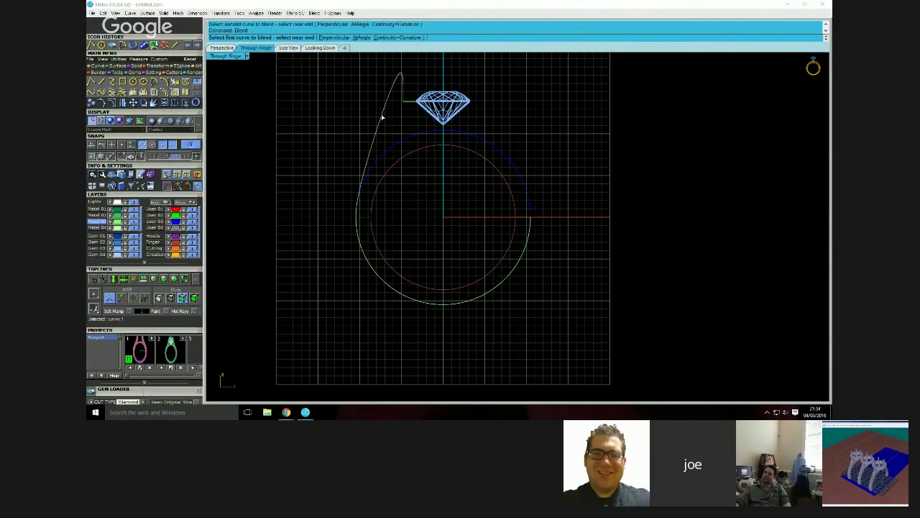
pyautogui.press('Escape')
pyautogui.click(379, 125)
pyautogui.press('Delete')
# Blend the end of the lower arc with the lower end of the short vertical line, using curvature continuity
pyautogui.press('End')
pyautogui.press('Return')
pyautogui.click(359, 229)
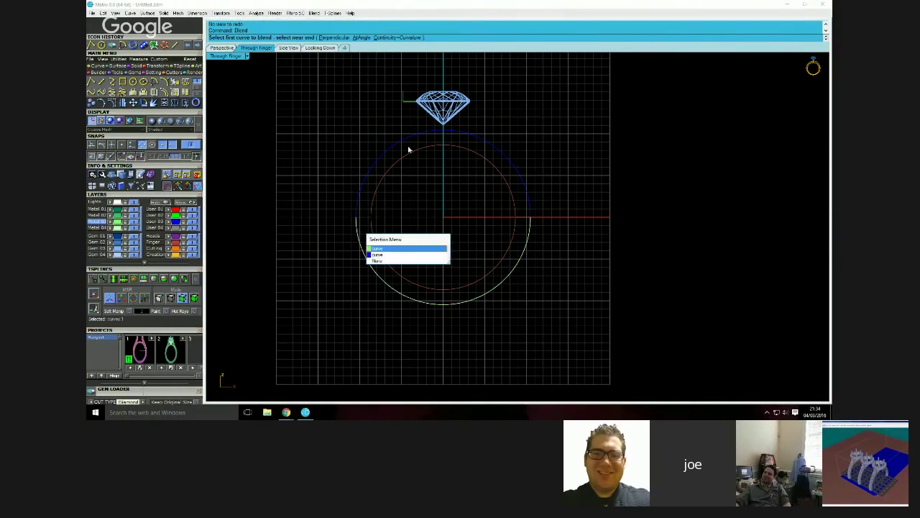
pyautogui.click(381, 250)
pyautogui.click(404, 102)
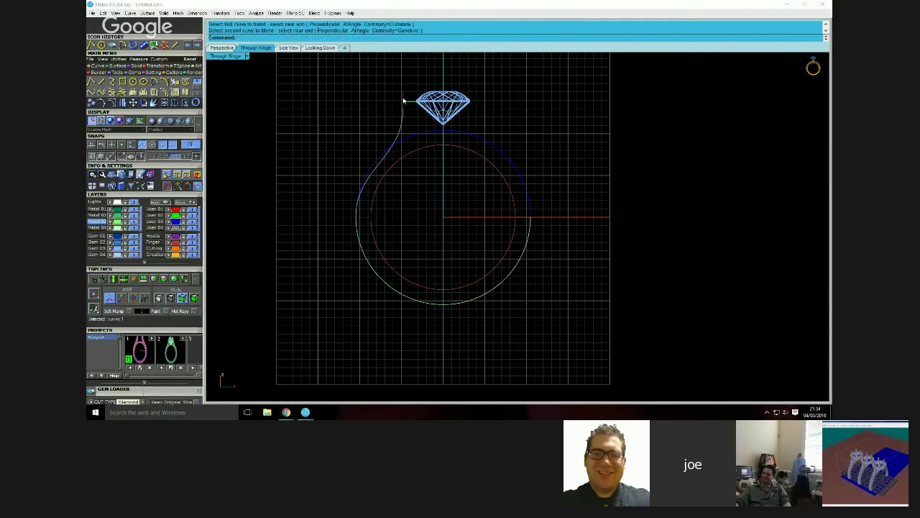
# Reshape the shoulder blend curve by moving its two middle control points slightly outward
pyautogui.click(401, 133)
pyautogui.press('F10')
pyautogui.scroll(2, 407, 144)
pyautogui.moveTo(407, 145); pyautogui.dragTo(381, 143)
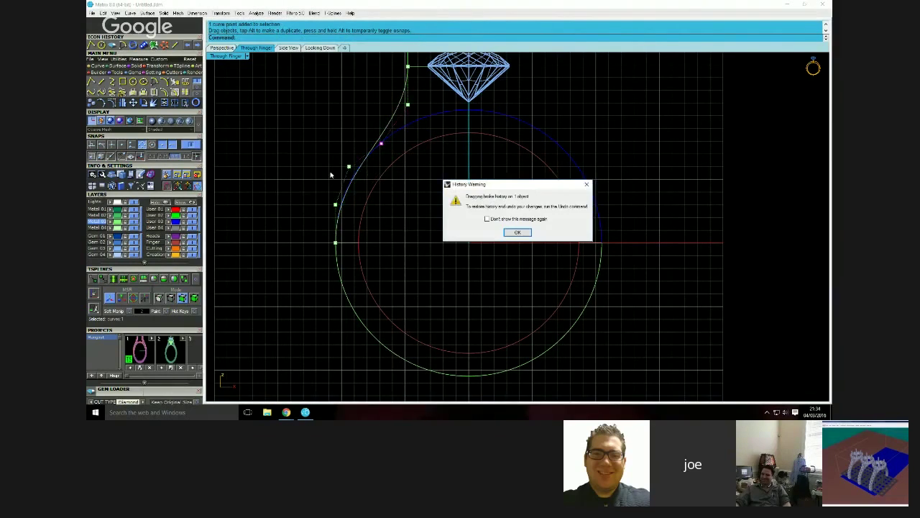
pyautogui.click(518, 232)
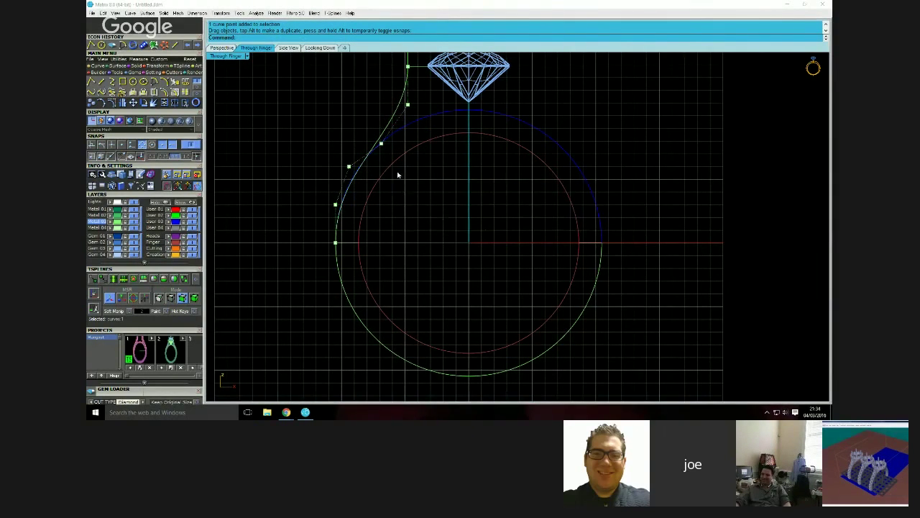
pyautogui.click(348, 167)
pyautogui.moveTo(368, 168); pyautogui.dragTo(367, 168)
pyautogui.press('Escape')
pyautogui.press('Escape')
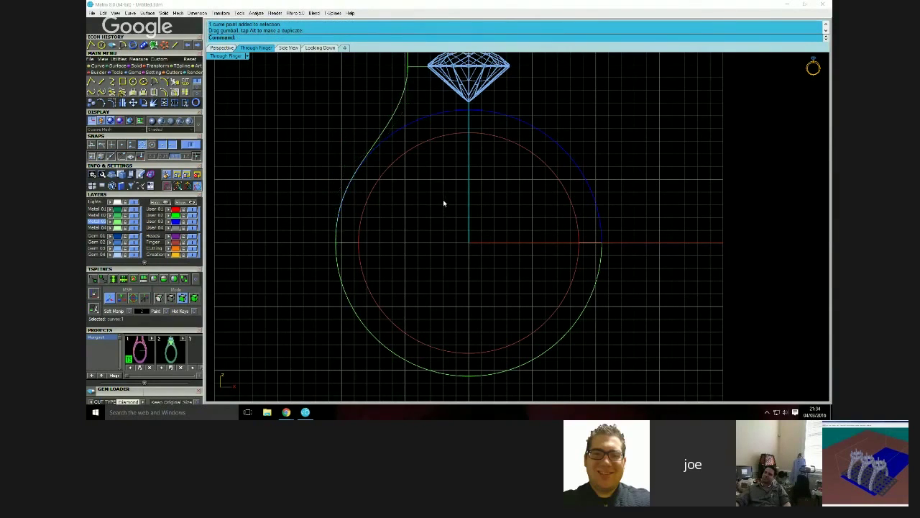
# Mirror the shoulder curve across the vertical axis through the origin
pyautogui.scroll(-3, 439, 165)
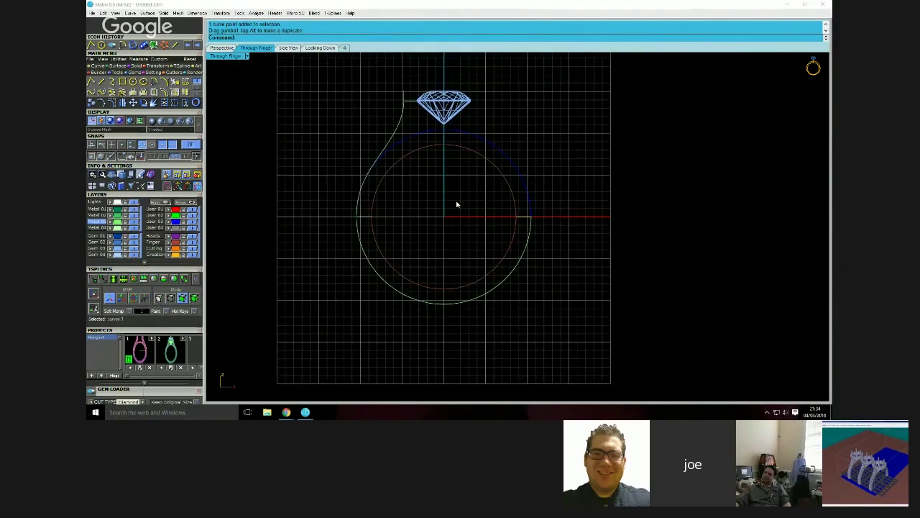
pyautogui.scroll(2, 456, 203)
pyautogui.scroll(-1, 443, 203)
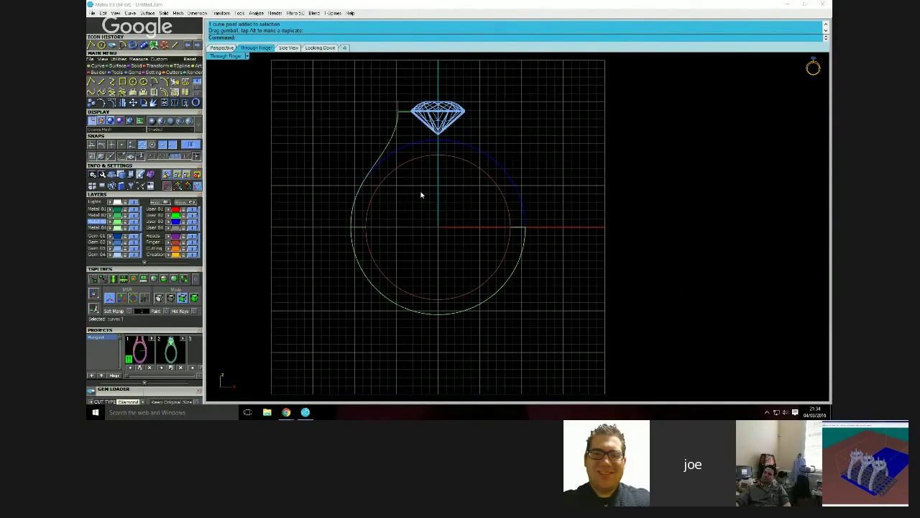
pyautogui.click(389, 144)
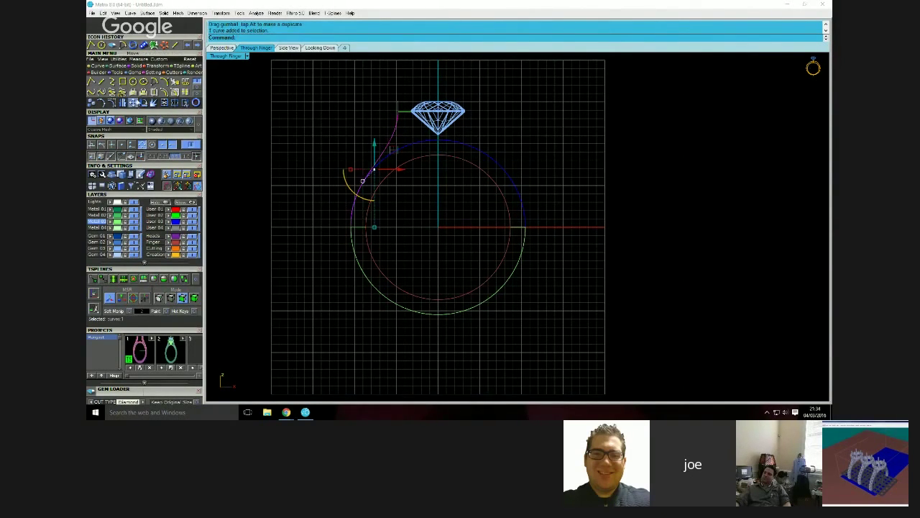
pyautogui.click(121, 102)
pyautogui.press('F4')
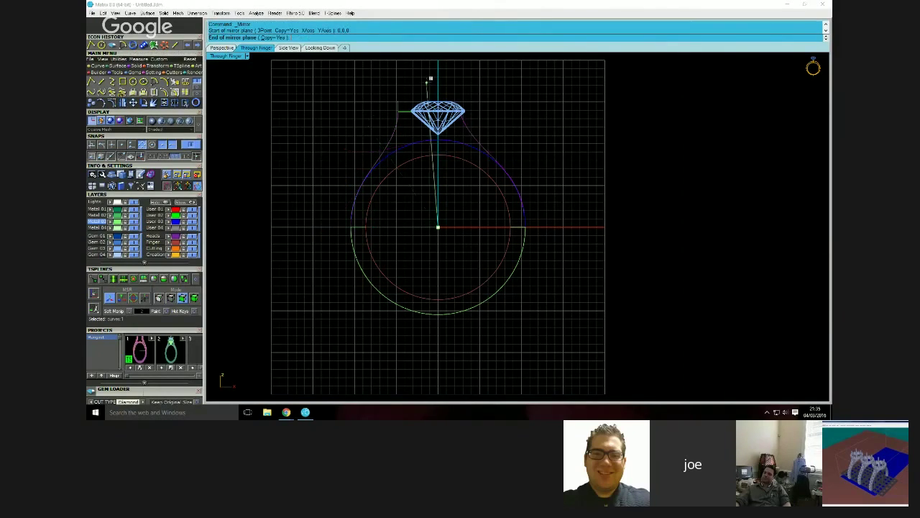
pyautogui.click(432, 78)
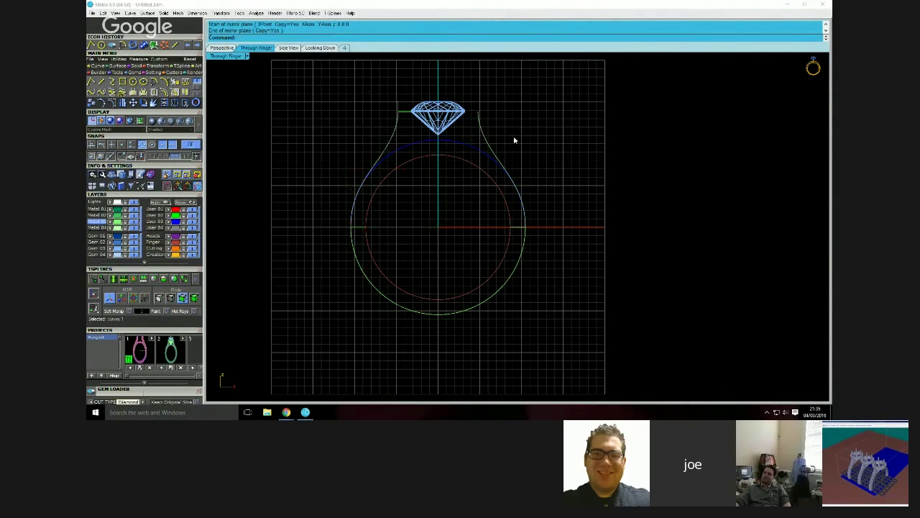
# Join both shoulder curves with the lower half arc into one shank outline
pyautogui.click(482, 146)
pyautogui.keyDown('shift'); pyautogui.click(392, 143); pyautogui.keyUp('shift')
pyautogui.keyDown('shift'); pyautogui.click(359, 261); pyautogui.keyUp('shift')
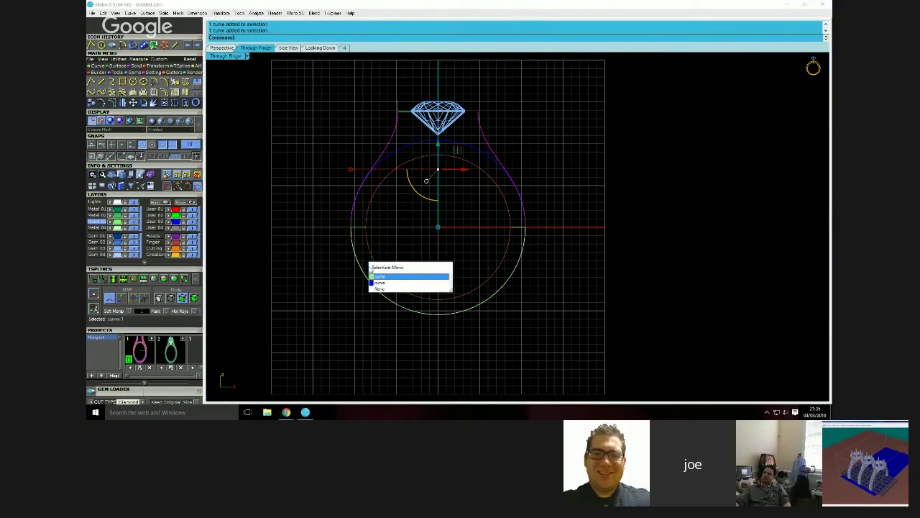
pyautogui.click(377, 277)
pyautogui.click(164, 103)
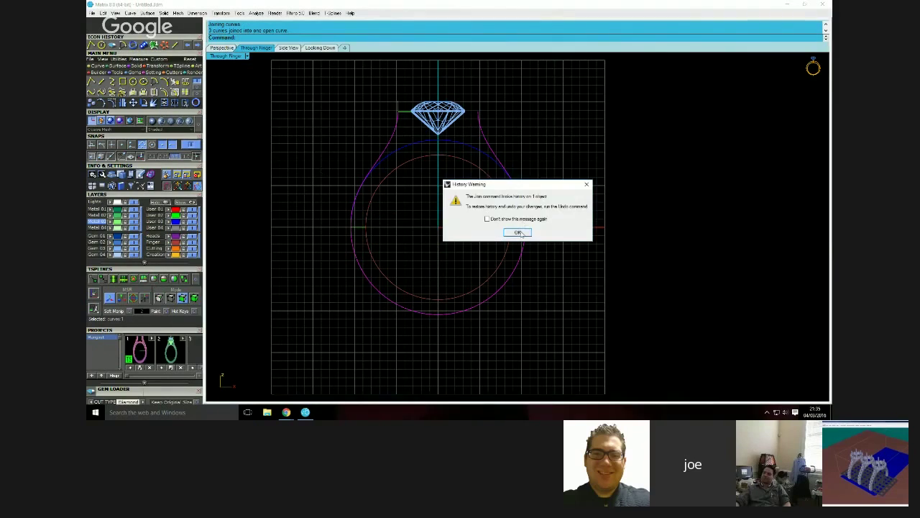
pyautogui.click(518, 232)
# Offset the joined shank outline inward by about 1.72 mm using the ThroughPoint option
pyautogui.click(392, 144)
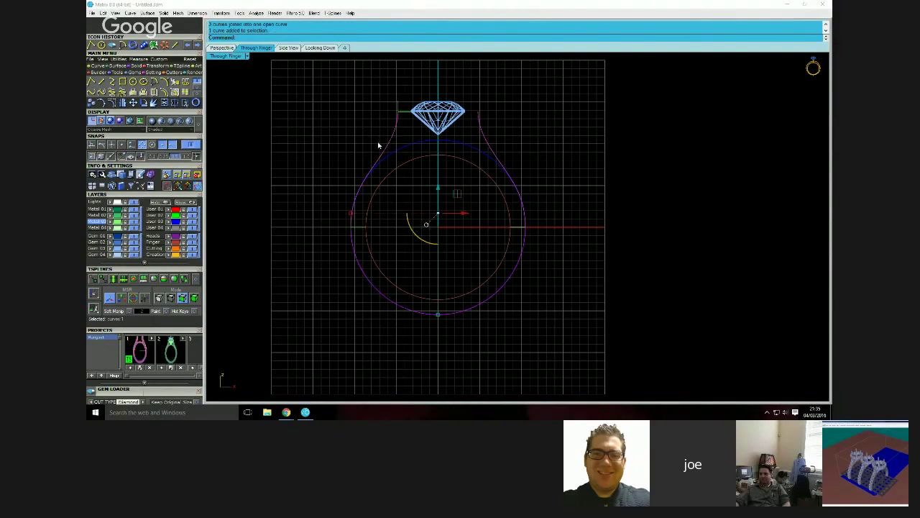
pyautogui.click(393, 135)
pyautogui.click(346, 138)
pyautogui.click(395, 137)
pyautogui.write('offset')
pyautogui.press('Return')
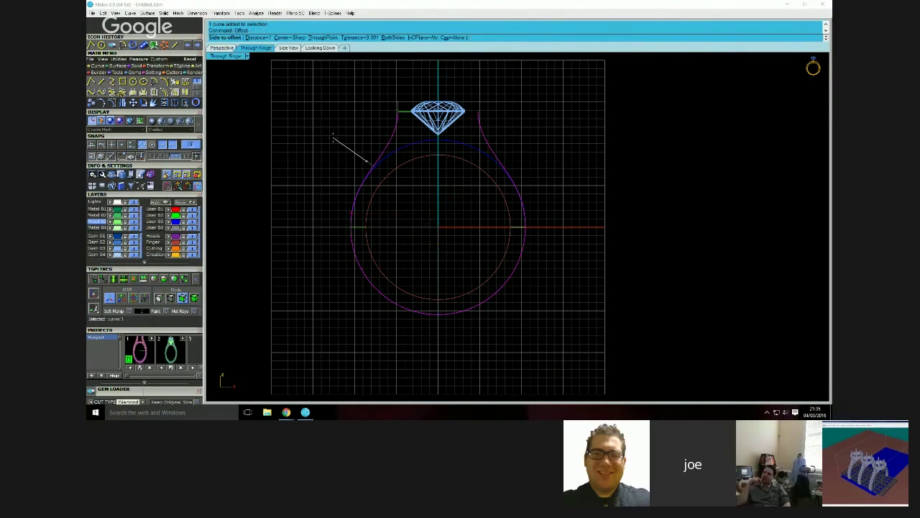
pyautogui.click(321, 38)
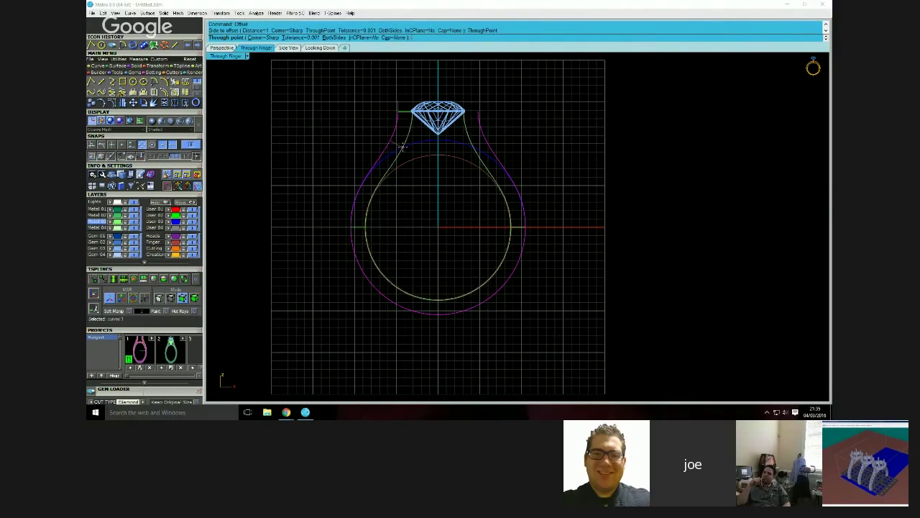
pyautogui.click(403, 147)
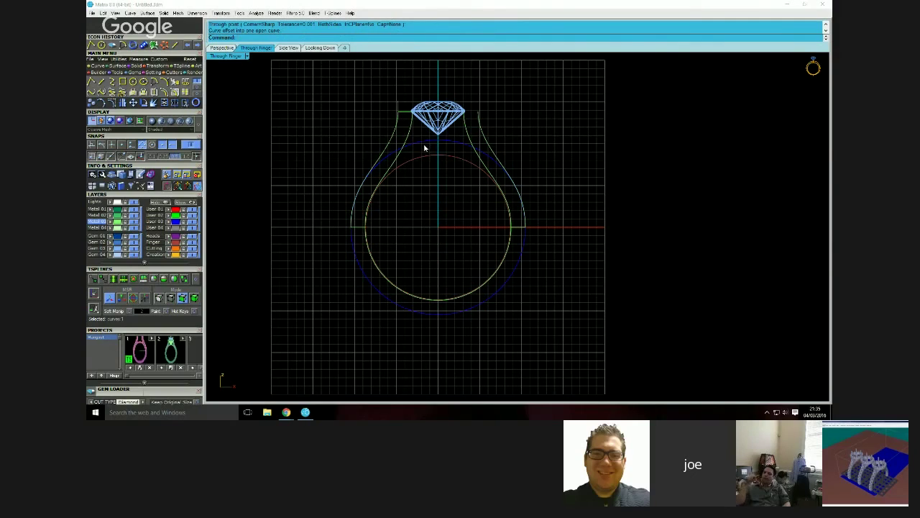
# Offset the finger rail circle outward by 1 mm
pyautogui.click(425, 156)
pyautogui.rightClick(430, 171)
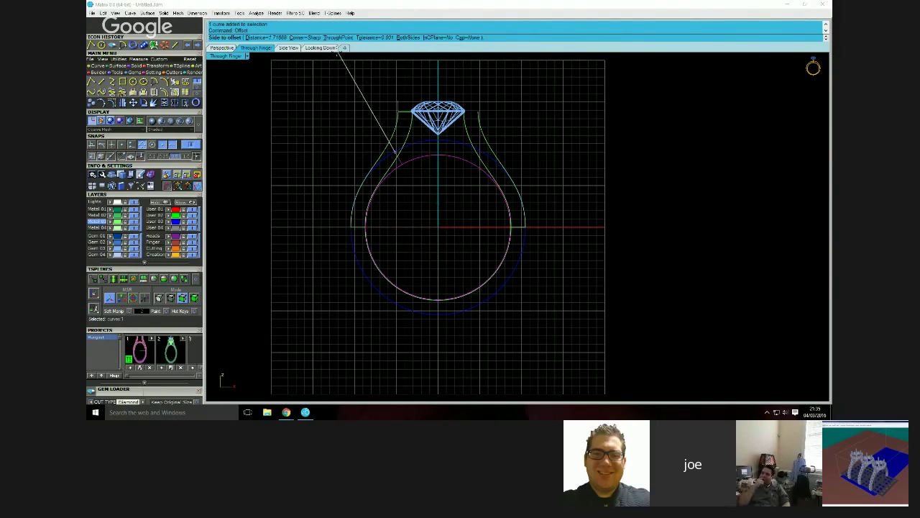
pyautogui.write('1')
pyautogui.press('Return')
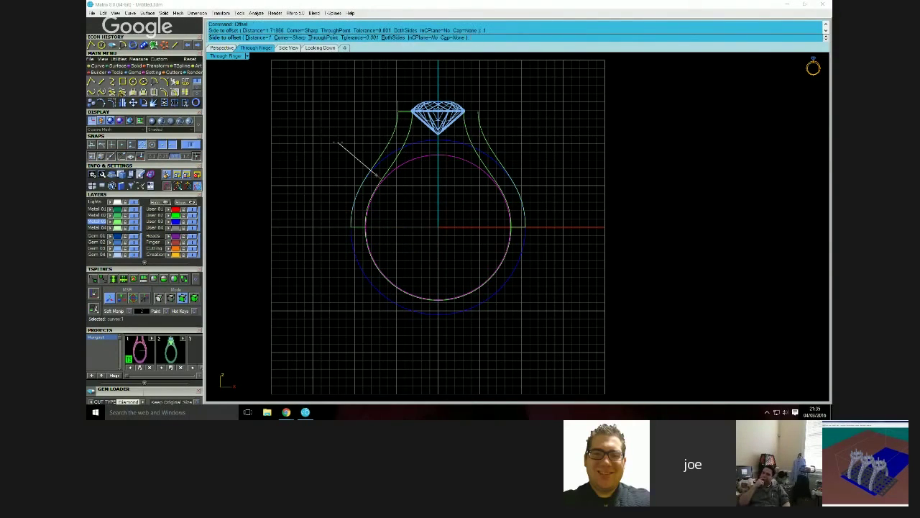
pyautogui.click(442, 122)
pyautogui.moveTo(406, 161); pyautogui.dragTo(399, 164)
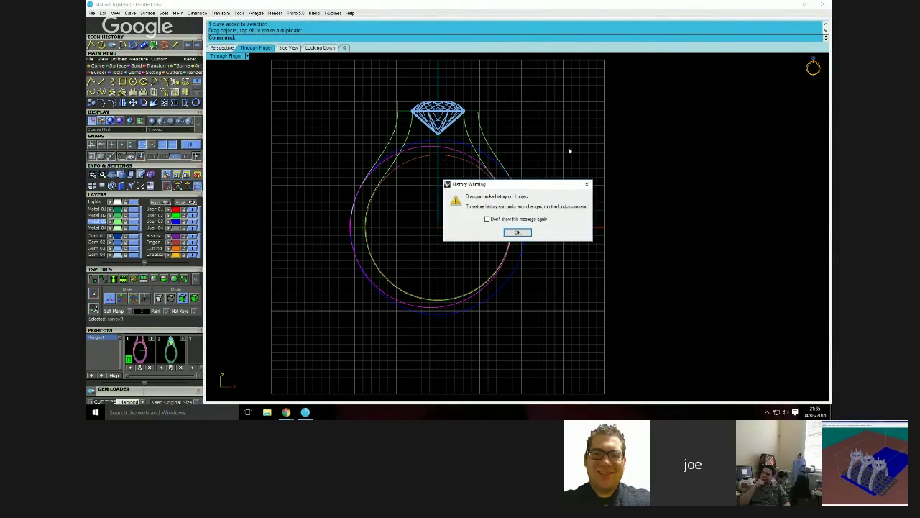
pyautogui.click(518, 232)
pyautogui.hotkey('ctrl', 'z')
pyautogui.click(536, 202)
# Trim the 1 mm offset circle and inner shank offset to an arch with two flared sides, and delete the blue outer circle
pyautogui.click(395, 169)
pyautogui.click(390, 168)
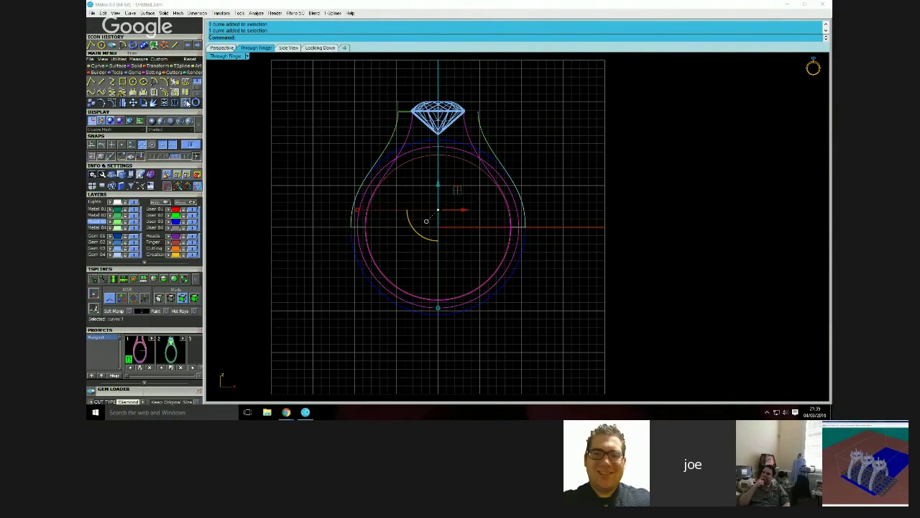
pyautogui.click(187, 102)
pyautogui.click(382, 165)
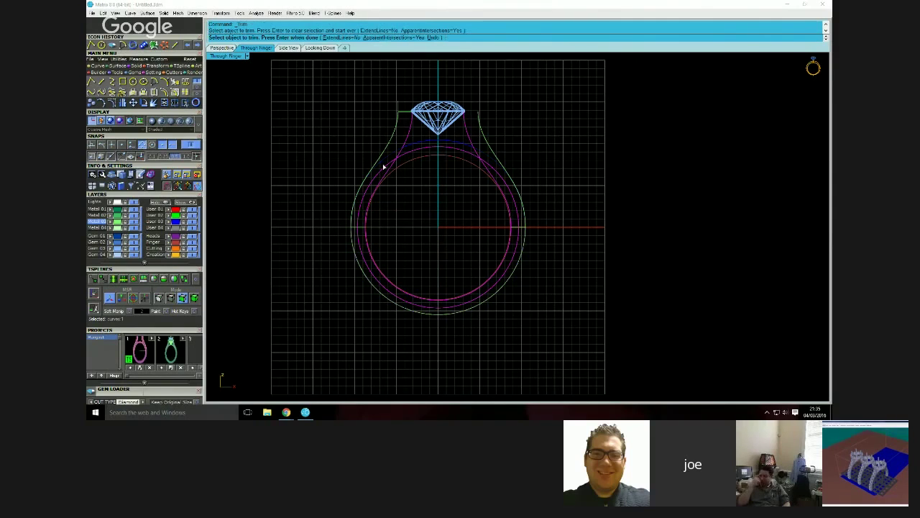
pyautogui.hotkey('ctrl', 'z')
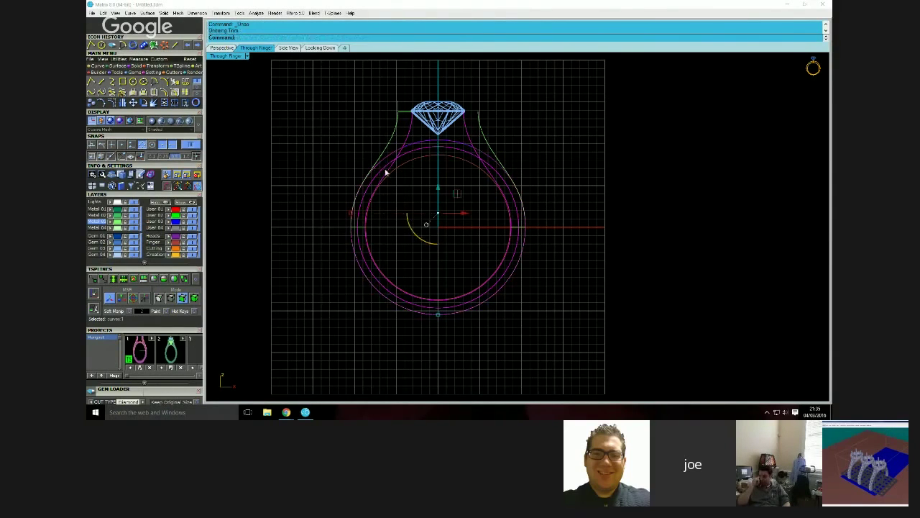
pyautogui.press('Return')
pyautogui.click(382, 172)
pyautogui.click(389, 172)
pyautogui.press('Return')
pyautogui.click(386, 161)
pyautogui.press('Delete')
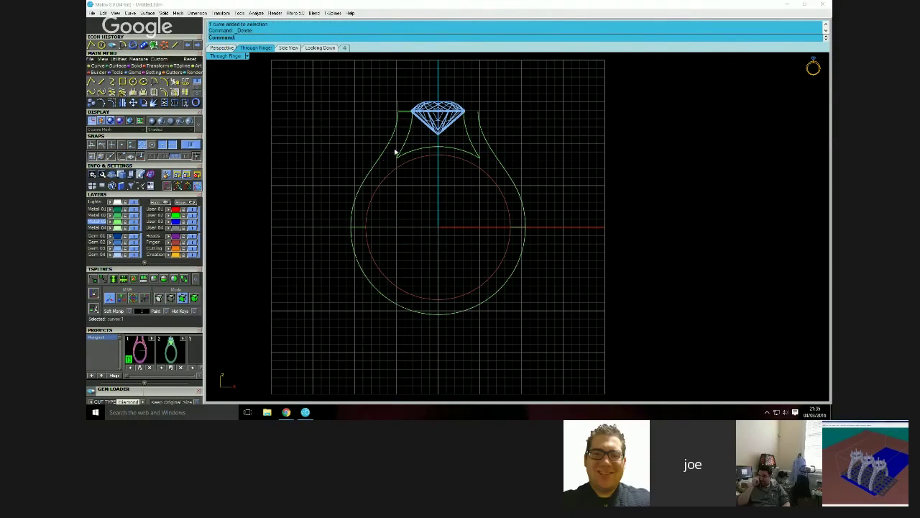
# Try to join the arch above the finger rail with the two inner side curves
pyautogui.moveTo(418, 141); pyautogui.dragTo(394, 161)
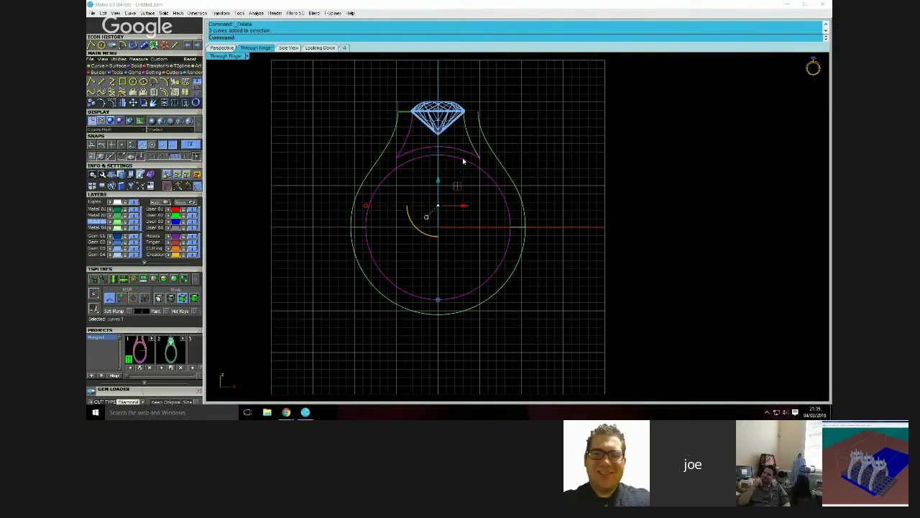
pyautogui.click(447, 165)
pyautogui.click(412, 152)
pyautogui.keyDown('shift'); pyautogui.click(405, 144); pyautogui.keyUp('shift')
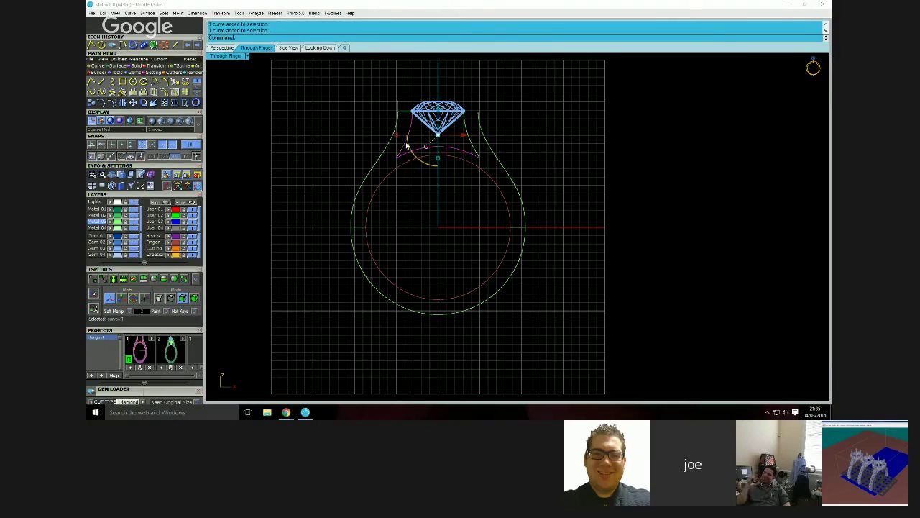
pyautogui.keyDown('shift'); pyautogui.click(471, 142); pyautogui.keyUp('shift')
pyautogui.click(165, 103)
pyautogui.click(408, 147)
pyautogui.click(349, 143)
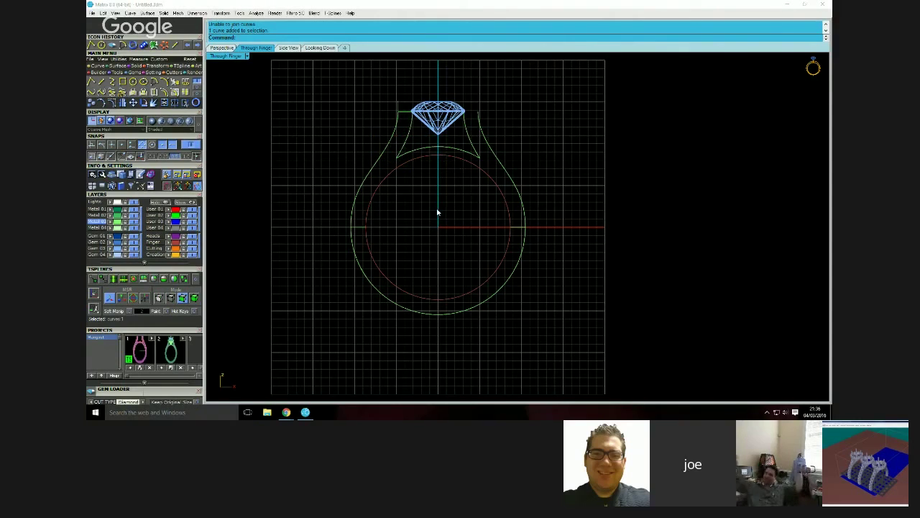
pyautogui.scroll(-1, 422, 170)
pyautogui.scroll(1, 431, 183)
pyautogui.scroll(1, 422, 199)
pyautogui.scroll(-1, 421, 199)
pyautogui.moveTo(422, 199); pyautogui.dragTo(422, 190, button='right')
pyautogui.scroll(1, 422, 178)
pyautogui.scroll(-1, 422, 177)
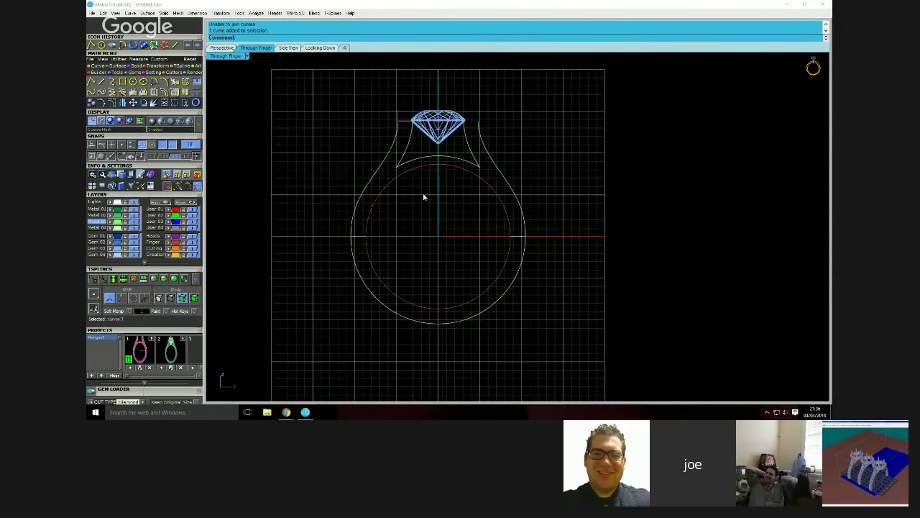
pyautogui.scroll(2, 392, 141)
pyautogui.click(406, 117)
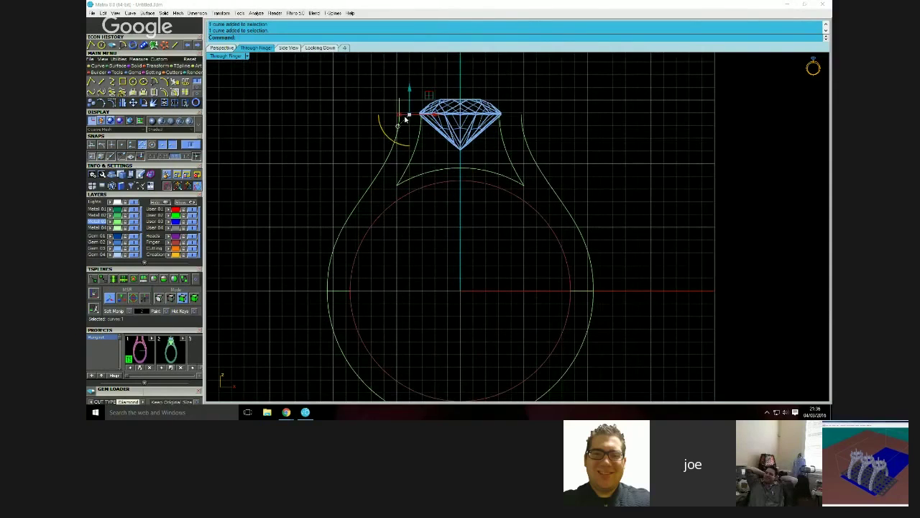
pyautogui.click(313, 163)
pyautogui.scroll(-4, 538, 187)
# Project the arch and both inner side curves to the construction plane with ProjectToCPlane, deleting the input objects
pyautogui.moveTo(591, 174); pyautogui.dragTo(640, 224)
pyautogui.click(510, 182)
pyautogui.click(477, 178)
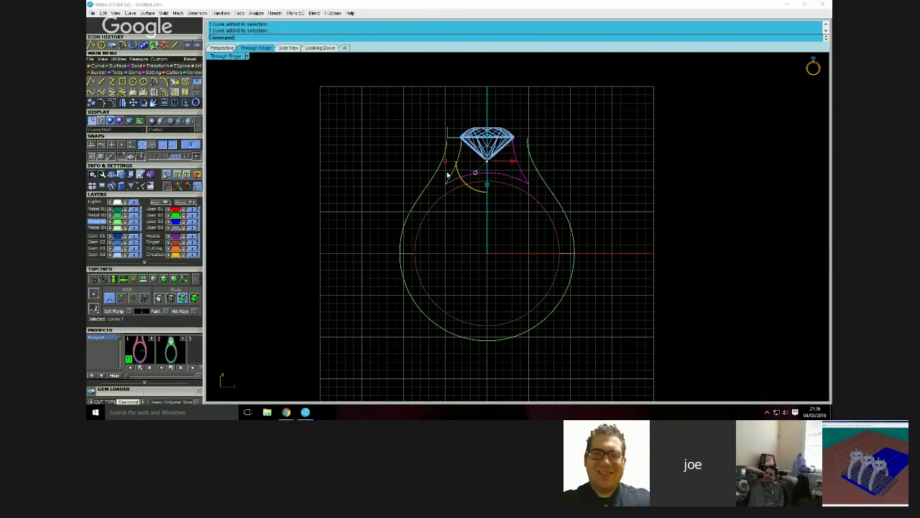
pyautogui.write('Pro')
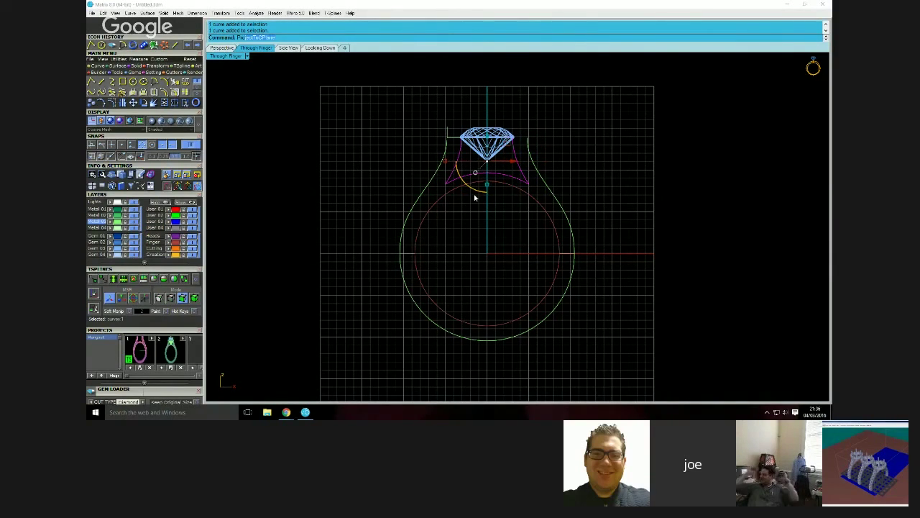
pyautogui.write('oject')
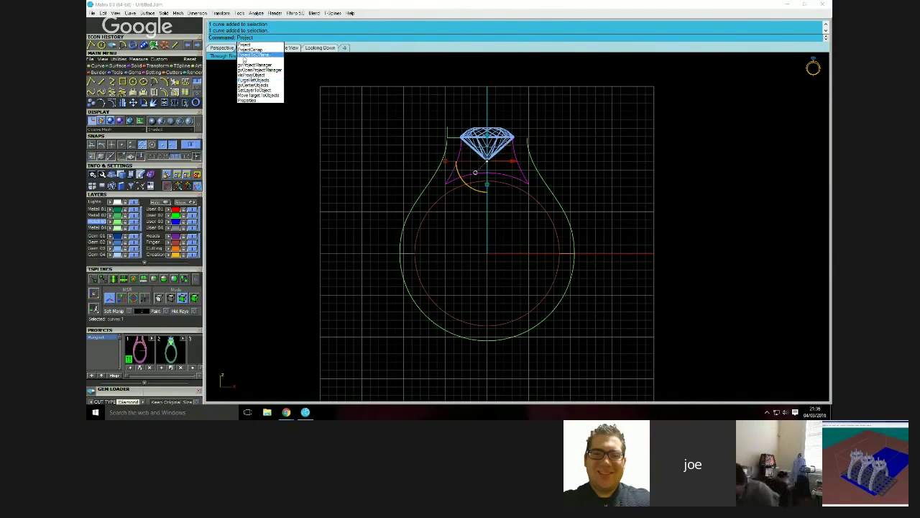
pyautogui.click(244, 55)
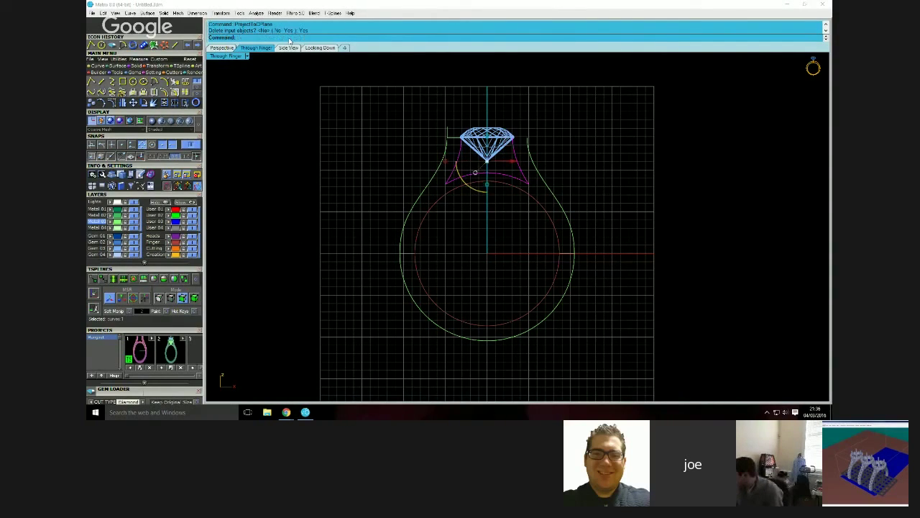
# Join the arch and the two inner side curves into one open curve
pyautogui.click(457, 180)
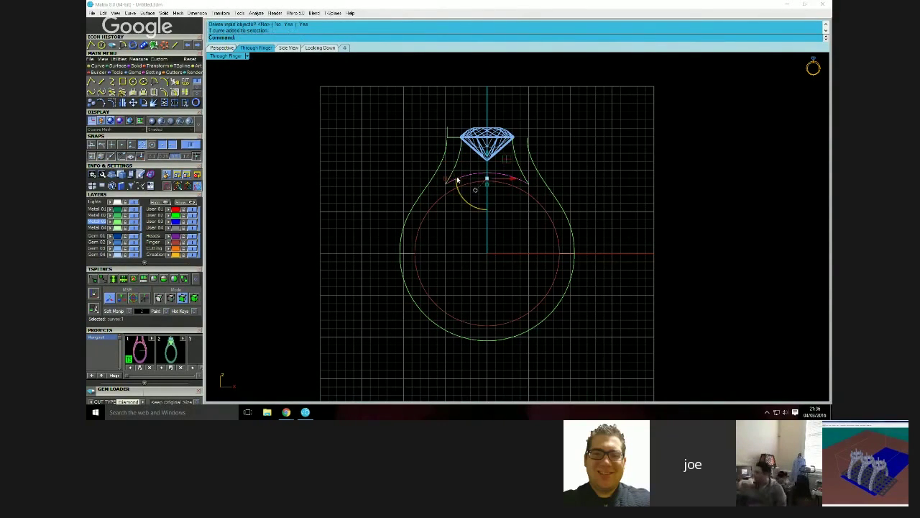
pyautogui.click(458, 180)
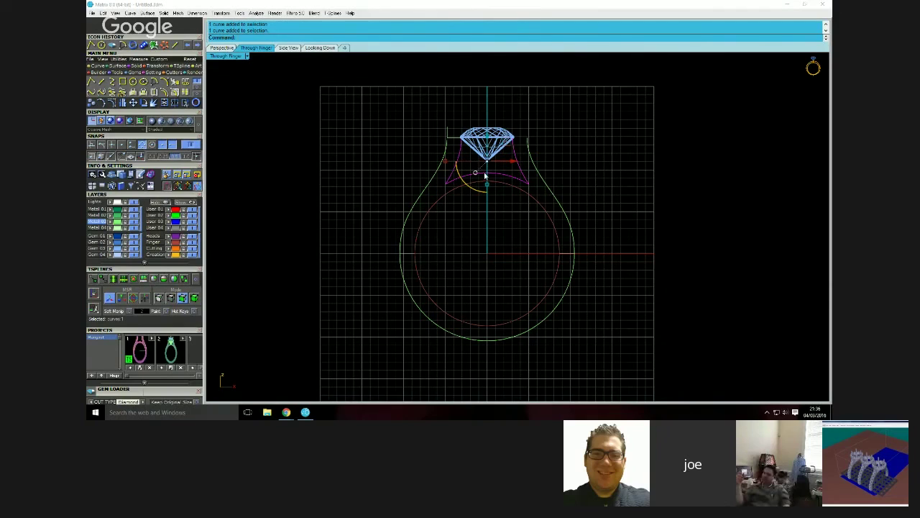
pyautogui.click(165, 103)
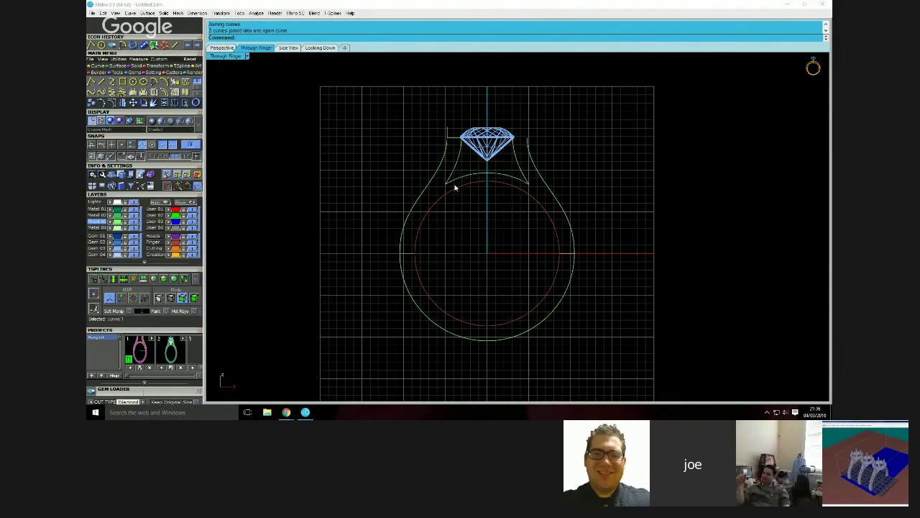
pyautogui.click(444, 184)
pyautogui.click(390, 184)
pyautogui.click(429, 187)
pyautogui.click(387, 185)
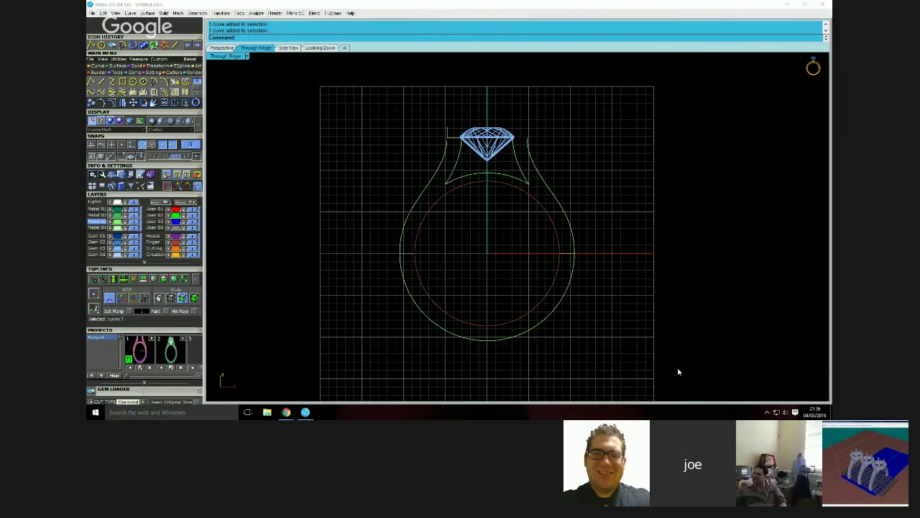
# Lock the shank outline, the finger rail and the joined inner curve
pyautogui.scroll(2, 499, 277)
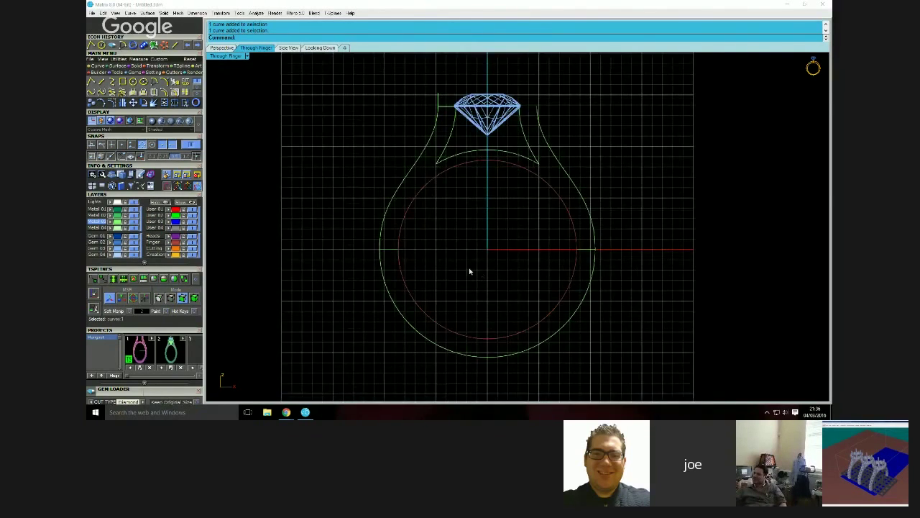
pyautogui.click(412, 199)
pyautogui.click(464, 207)
pyautogui.moveTo(641, 151); pyautogui.dragTo(329, 258)
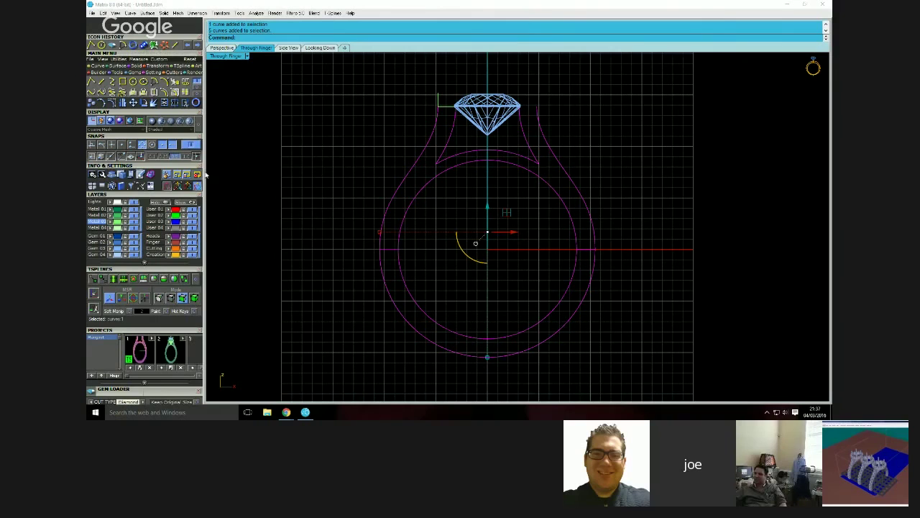
pyautogui.press('Return')
# Delete the two short construction lines beside the diamond's girdle
pyautogui.scroll(-3, 481, 171)
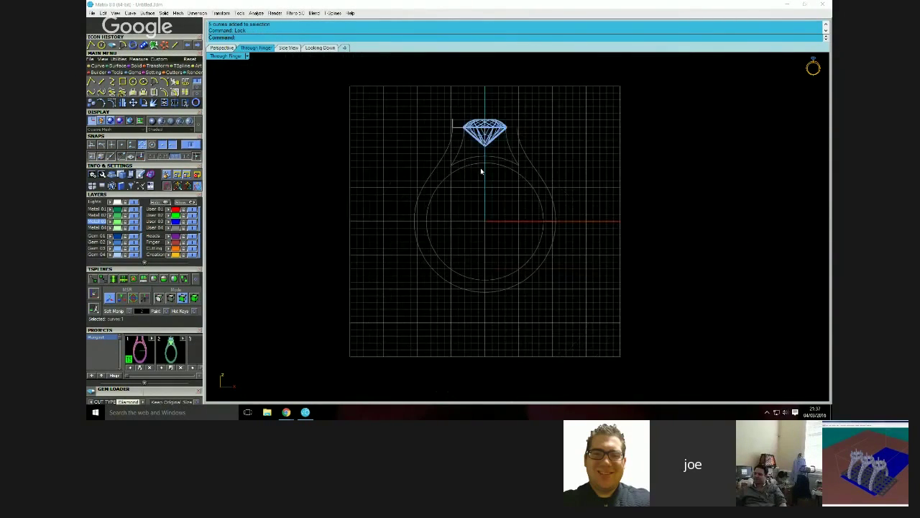
pyautogui.moveTo(481, 171); pyautogui.dragTo(431, 161, button='right')
pyautogui.moveTo(369, 82); pyautogui.dragTo(406, 116)
pyautogui.press('Delete')
pyautogui.scroll(2, 439, 142)
pyautogui.scroll(-2, 443, 144)
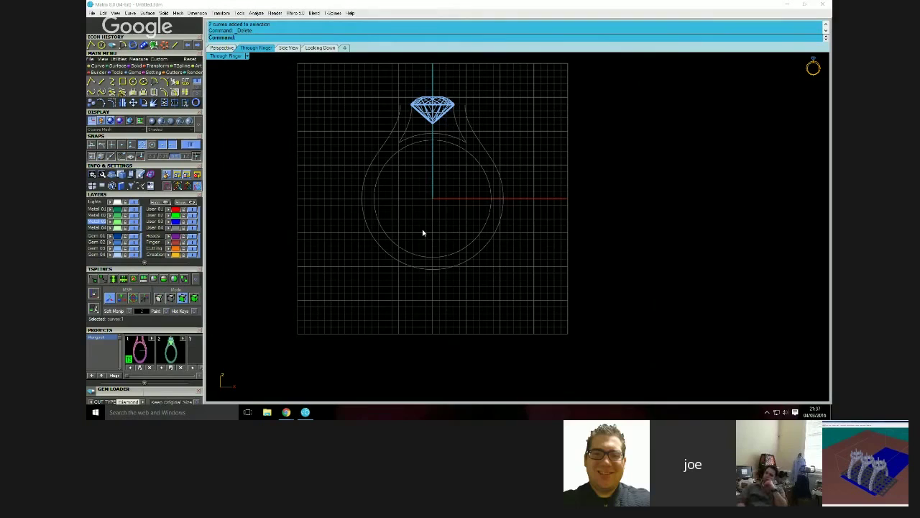
# Append a four-cornered T-spline face between the finger rail and outer shank outline, starting at the bottom centre of the ring
pyautogui.press('Escape')
pyautogui.click(181, 67)
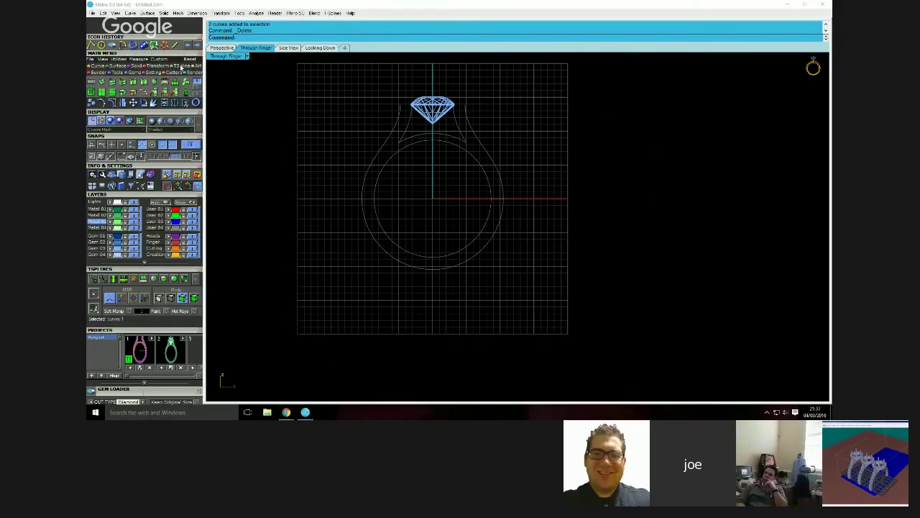
pyautogui.click(92, 82)
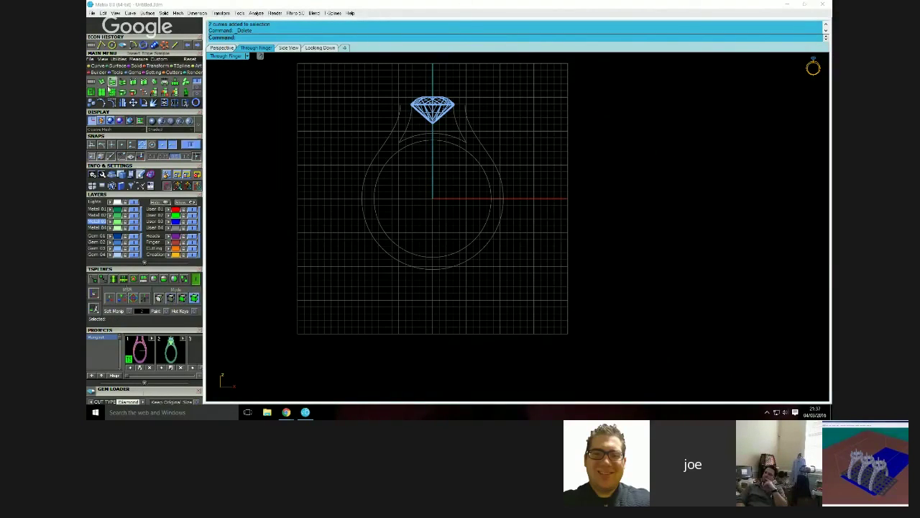
pyautogui.click(176, 83)
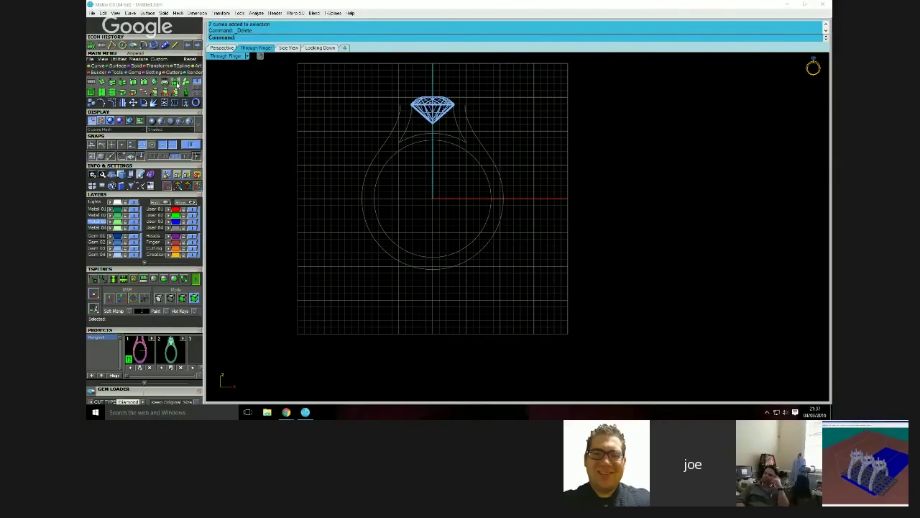
pyautogui.scroll(4, 424, 287)
pyautogui.click(436, 245)
pyautogui.click(435, 262)
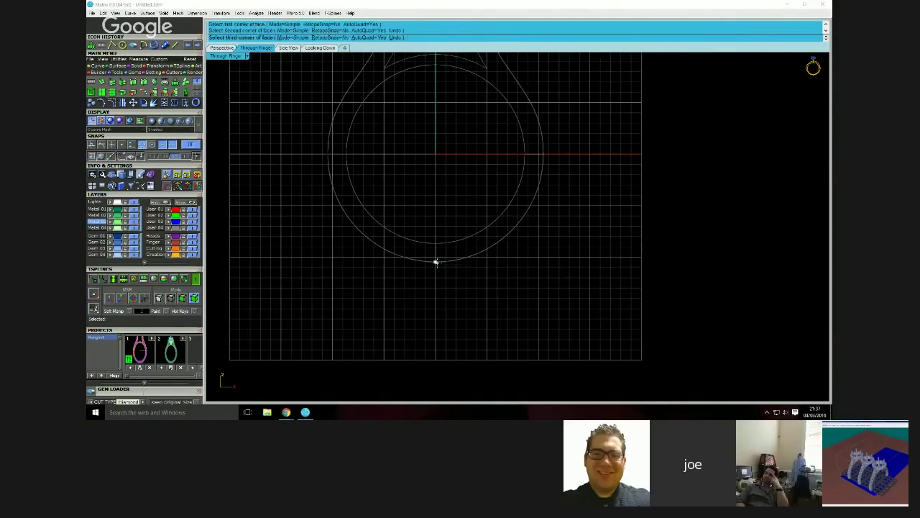
pyautogui.click(476, 253)
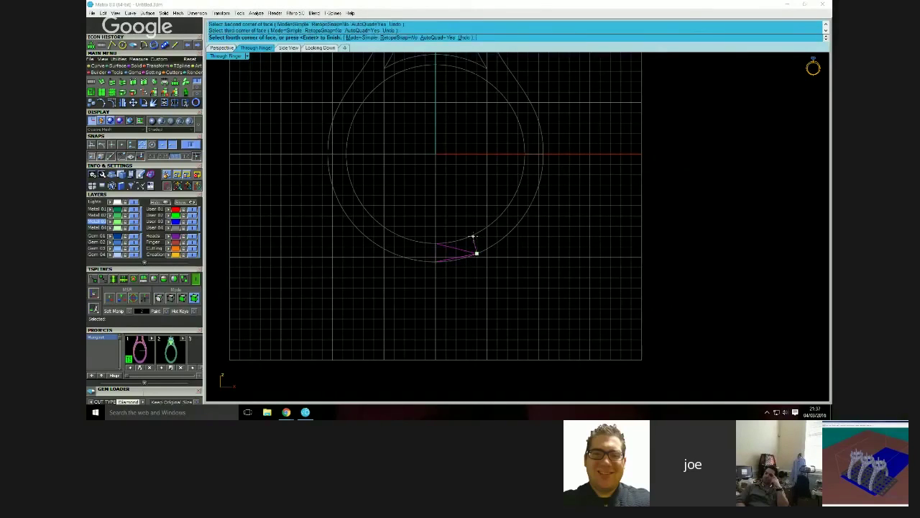
pyautogui.click(470, 238)
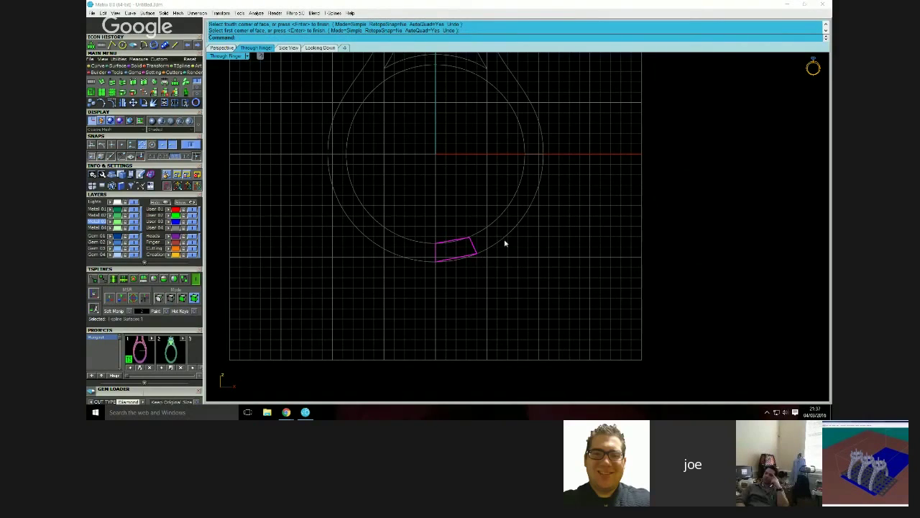
# Extrude the T-spline face's free end edge twice along the lower shank, fitting the new faces between the finger rail and outer outline
pyautogui.click(472, 246)
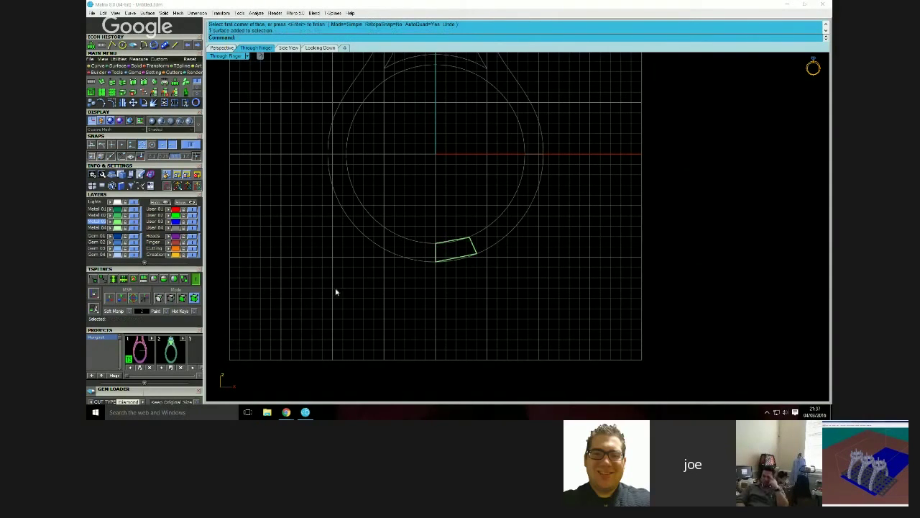
pyautogui.click(171, 299)
pyautogui.click(475, 250)
pyautogui.press('Escape')
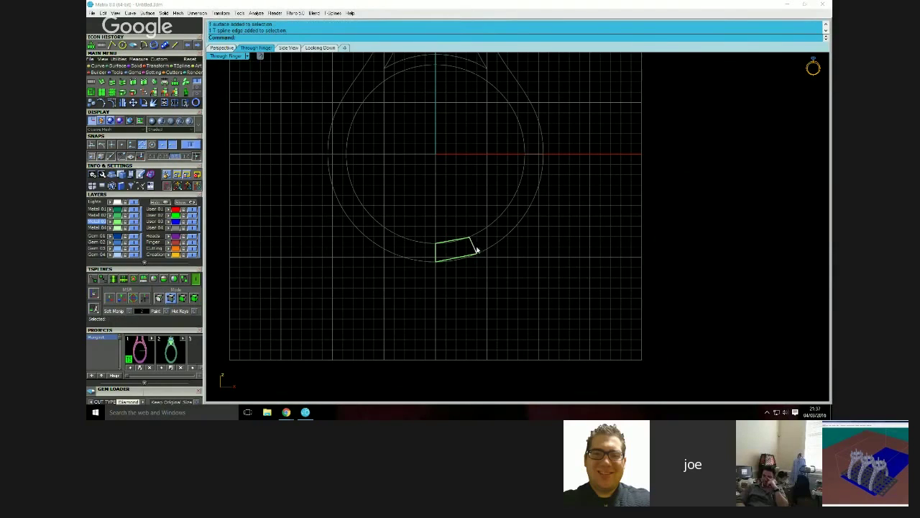
pyautogui.click(109, 297)
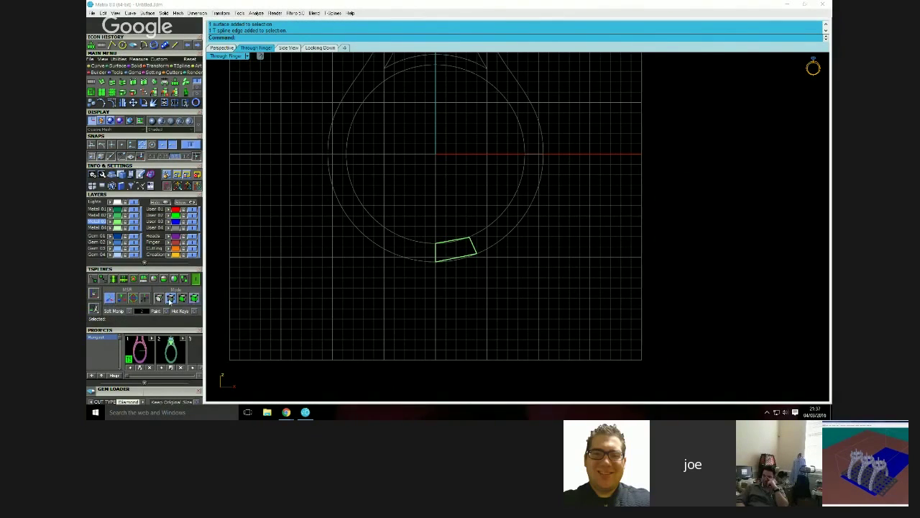
pyautogui.click(473, 250)
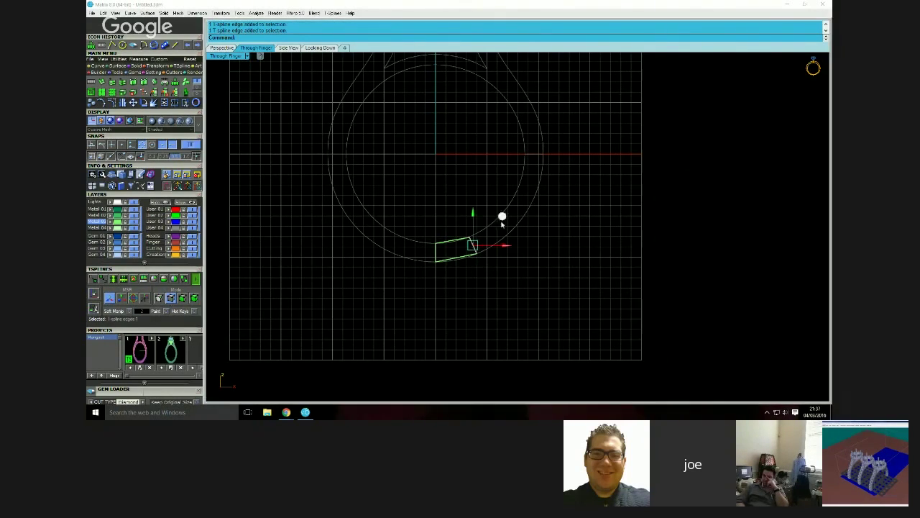
pyautogui.moveTo(502, 217); pyautogui.dragTo(526, 205)
pyautogui.click(496, 237)
pyautogui.moveTo(524, 205); pyautogui.dragTo(549, 181)
pyautogui.click(531, 238)
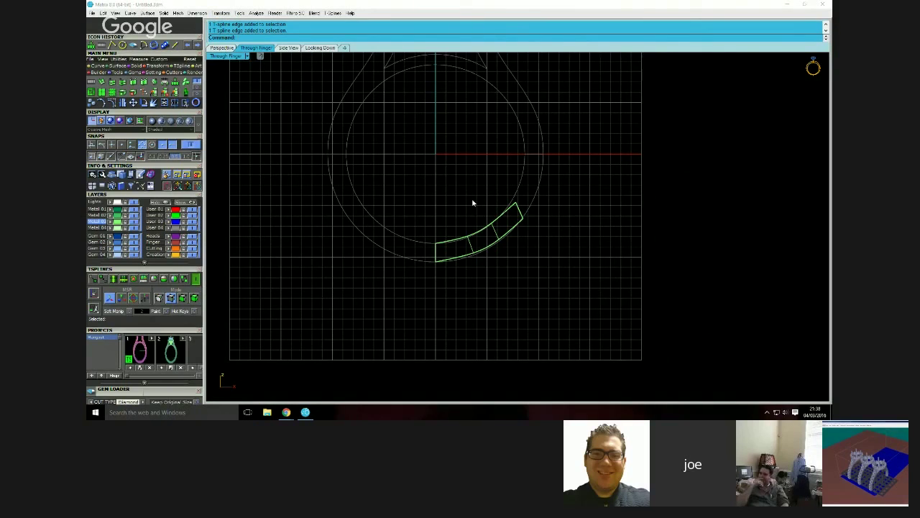
# Undo the two edge extrusions and the appended T-spline face on the lower shank
pyautogui.hotkey('ctrl', 'z')
pyautogui.hotkey('ctrl', 'z')
pyautogui.hotkey('ctrl', 'z')
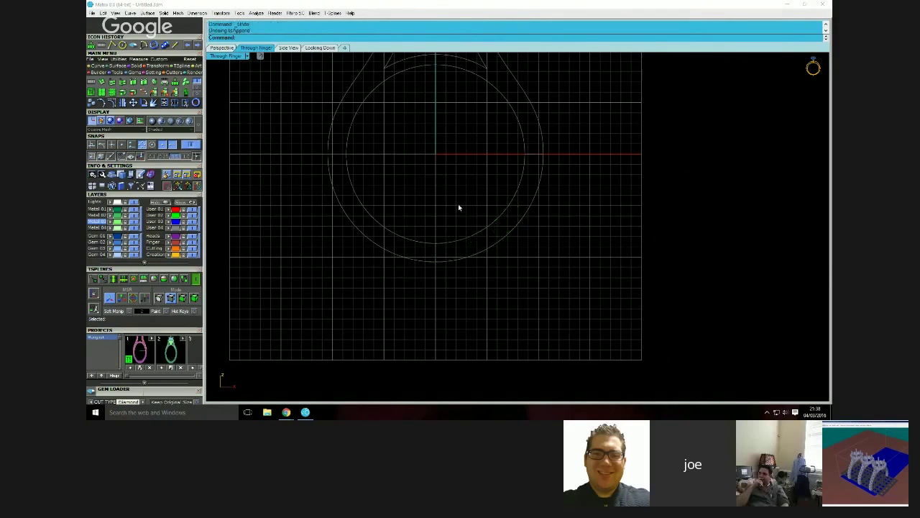
# Append a four-cornered T-spline face between the finger rail and outer shank outline, starting again at the ring's bottom centre
pyautogui.moveTo(267, 221); pyautogui.dragTo(327, 238, button='right')
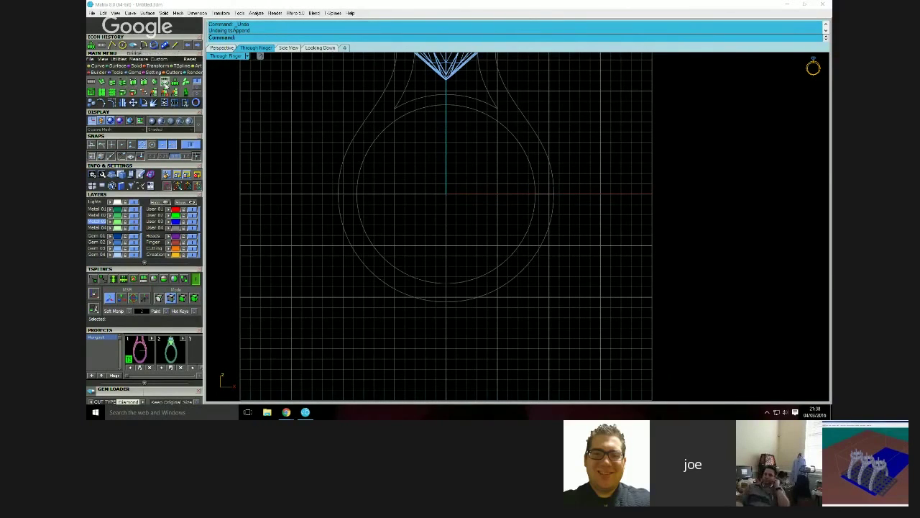
pyautogui.click(175, 83)
pyautogui.click(446, 284)
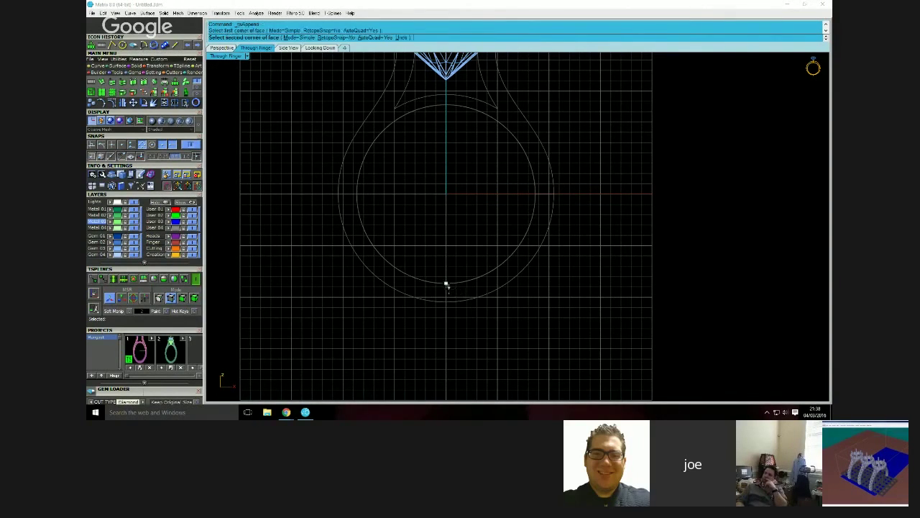
pyautogui.click(445, 301)
pyautogui.click(488, 295)
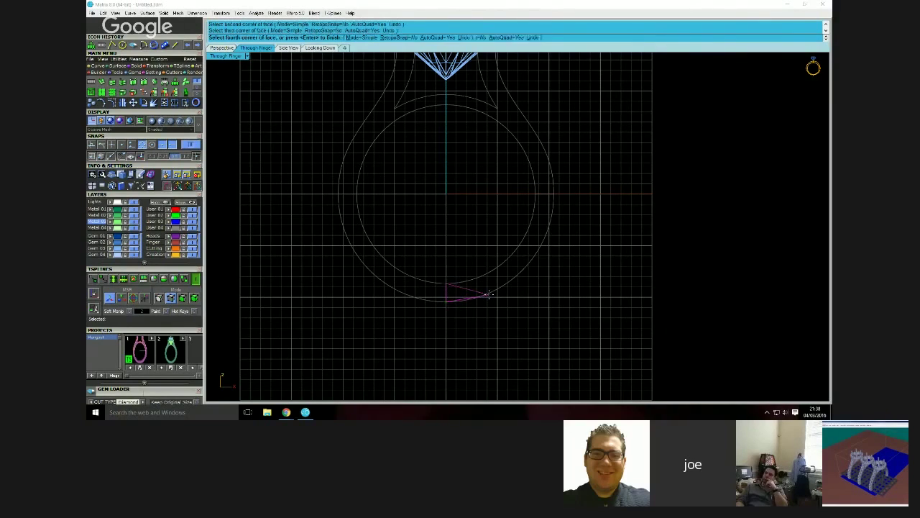
pyautogui.click(482, 276)
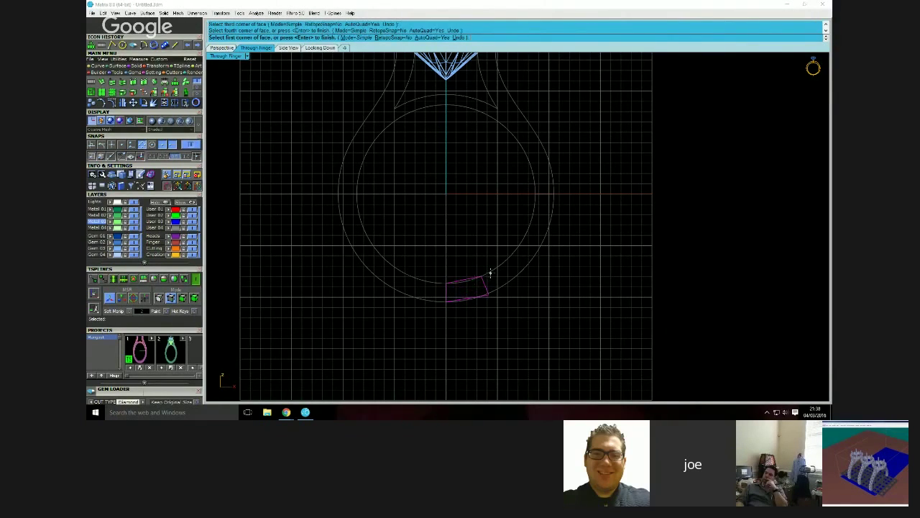
pyautogui.rightClick(490, 276)
# Append a second face sharing the first one's free end edge, with its new corners on the finger rail and outer outline
pyautogui.rightClick(486, 280)
pyautogui.click(482, 276)
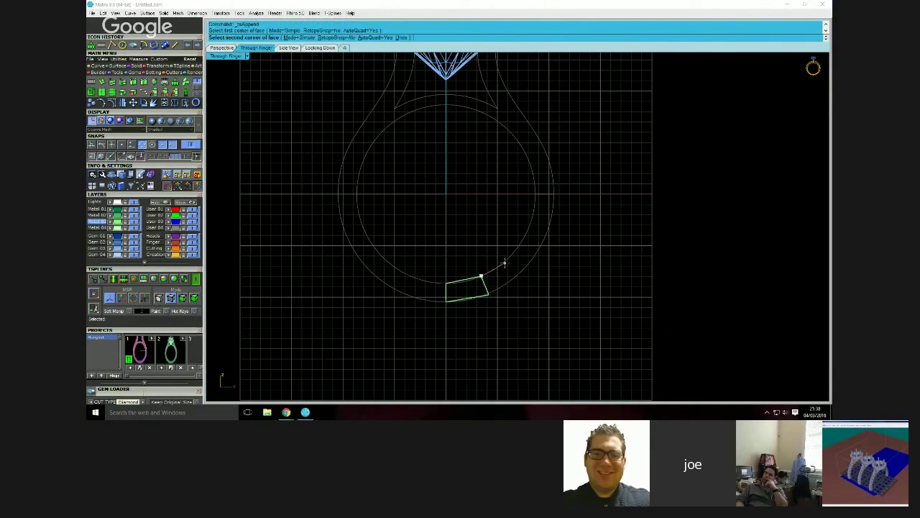
pyautogui.click(508, 257)
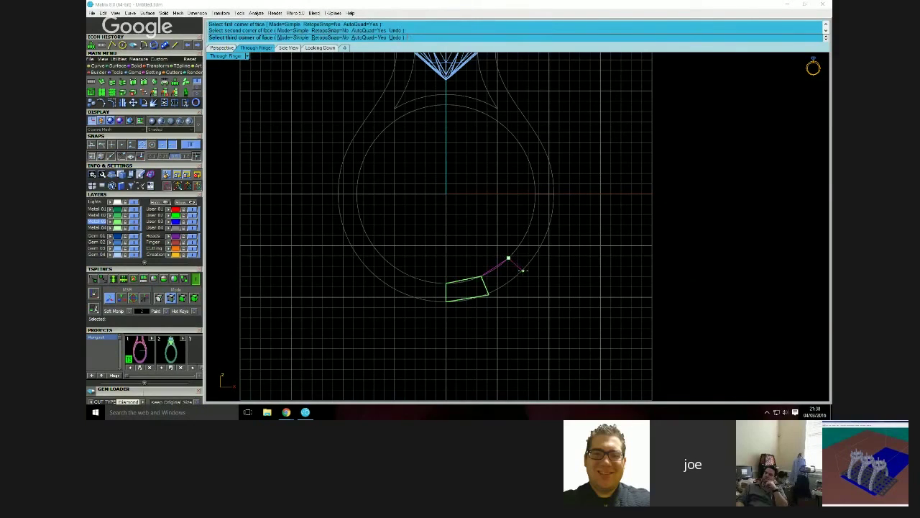
pyautogui.click(523, 270)
pyautogui.click(489, 294)
pyautogui.press('Return')
# Append a third face onto the second face's end edge, continuing up the lower shank between the rail and outline
pyautogui.press('Return')
pyautogui.click(508, 258)
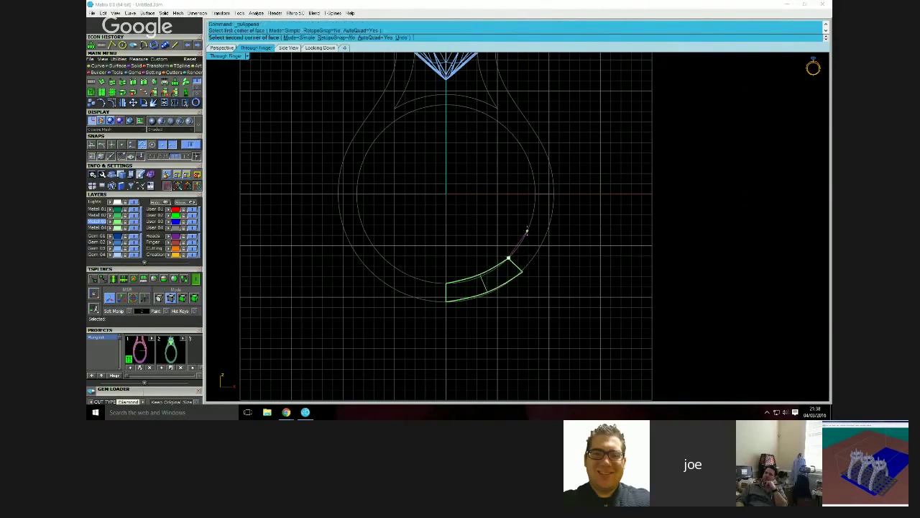
pyautogui.click(527, 231)
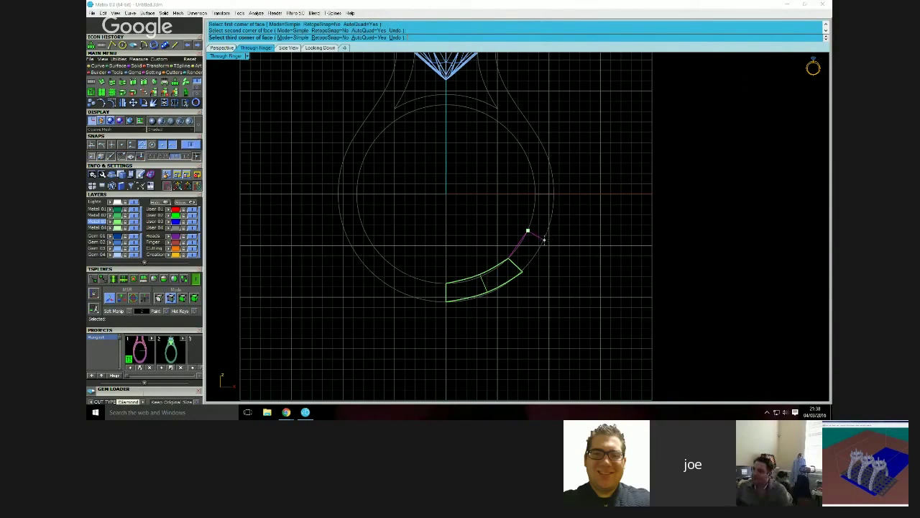
pyautogui.click(544, 239)
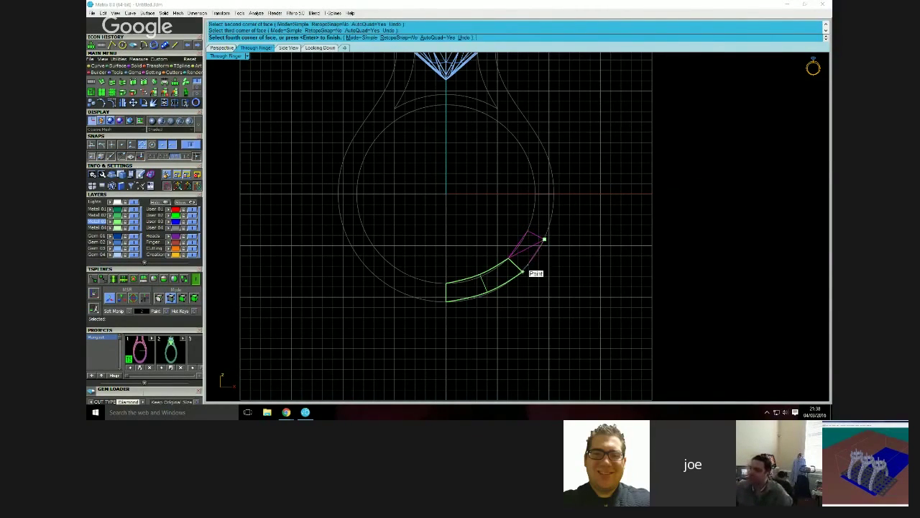
pyautogui.click(523, 271)
pyautogui.press('Return')
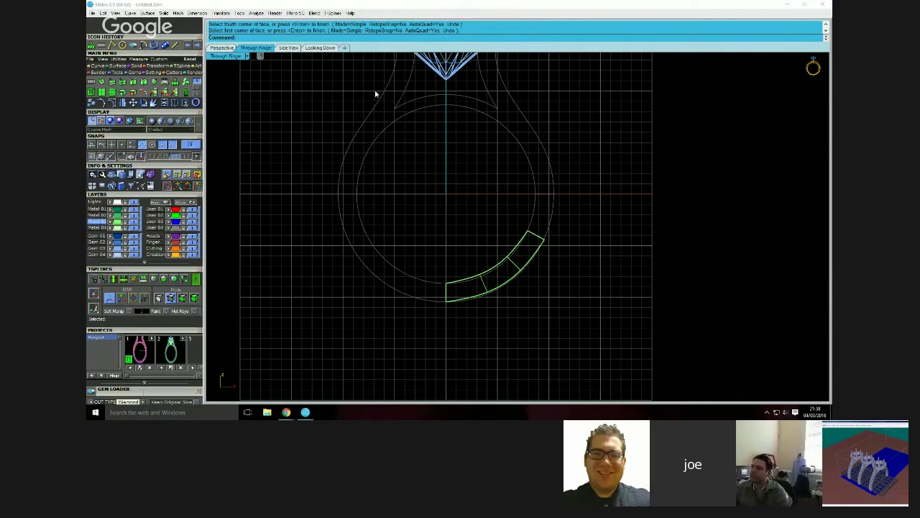
# Append a fourth face from the third face's end edge using the FromEdge mode, ending just below the horizontal axis
pyautogui.rightClick(485, 223)
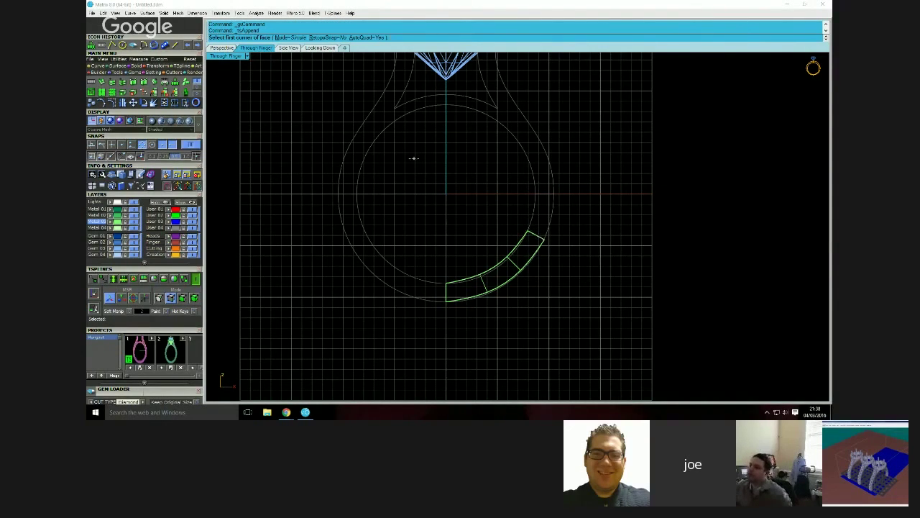
pyautogui.click(291, 37)
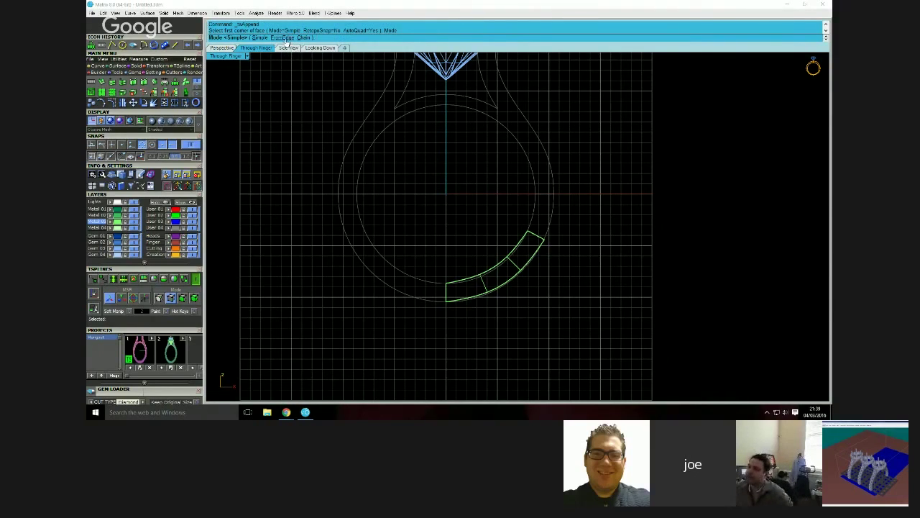
pyautogui.click(281, 37)
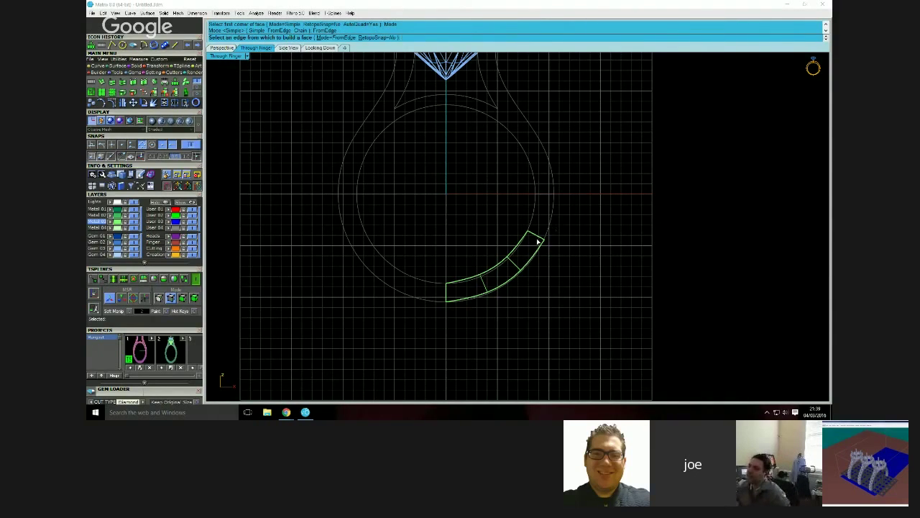
pyautogui.rightClick(475, 216)
pyautogui.rightClick(475, 216)
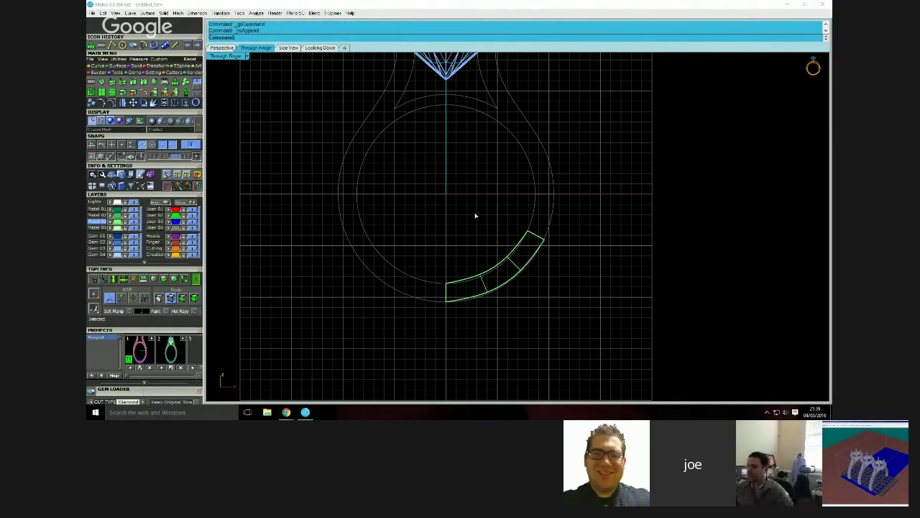
pyautogui.click(536, 237)
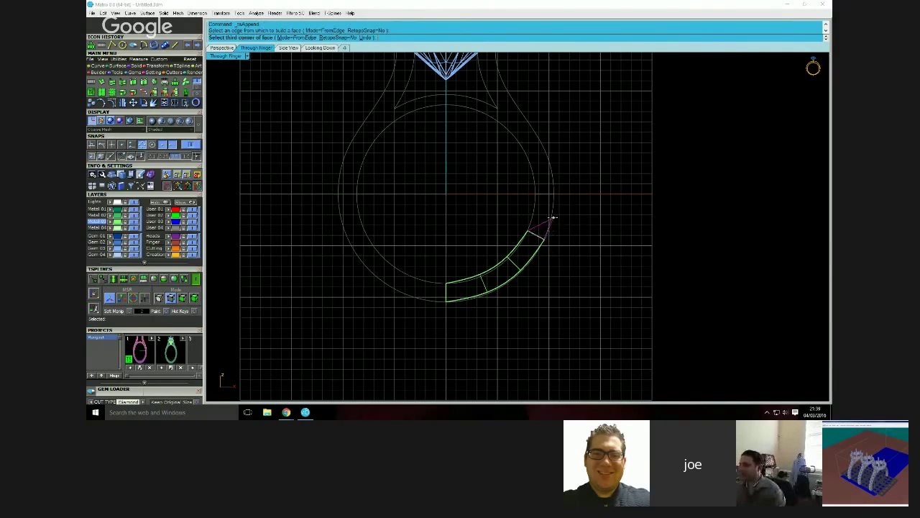
pyautogui.click(554, 209)
pyautogui.click(538, 207)
# Try to build another FromEdge face beyond the fourth one, then undo the FromEdge faces
pyautogui.rightClick(543, 191)
pyautogui.rightClick(543, 191)
pyautogui.click(538, 207)
pyautogui.click(536, 206)
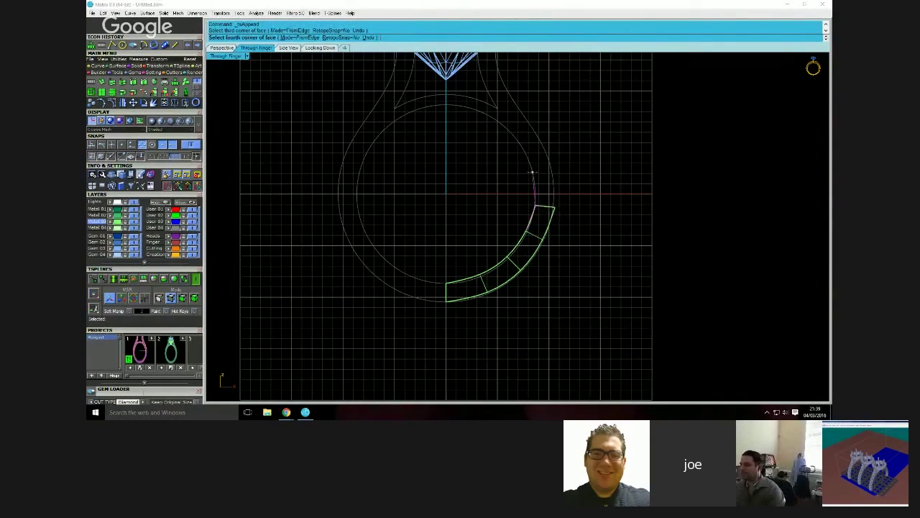
pyautogui.click(533, 174)
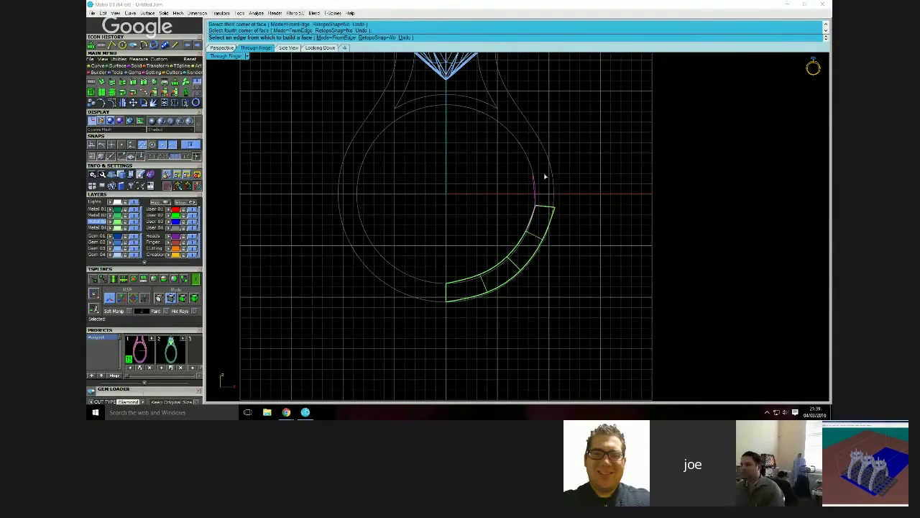
pyautogui.rightClick(546, 177)
pyautogui.hotkey('ctrl', 'z')
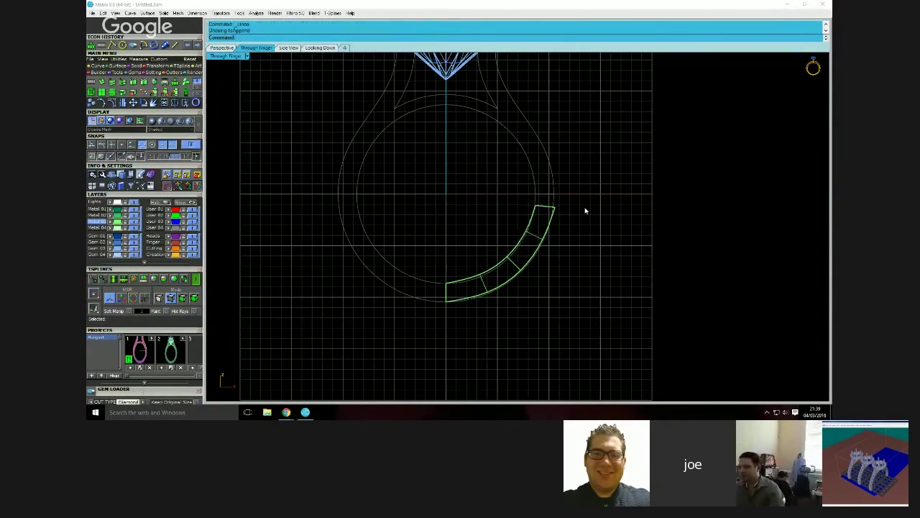
# Set the append mode back to Simple and add the fourth four-cornered face, ending just below the horizontal axis
pyautogui.rightClick(284, 118)
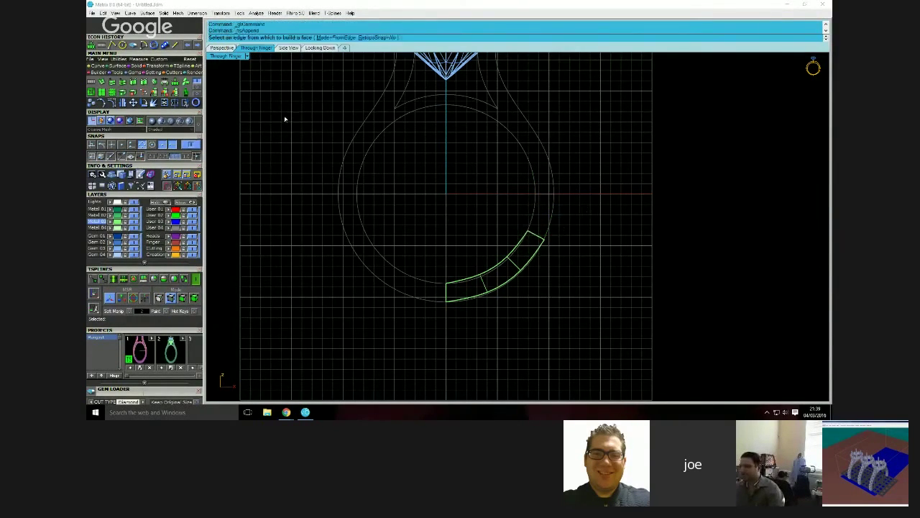
pyautogui.click(332, 37)
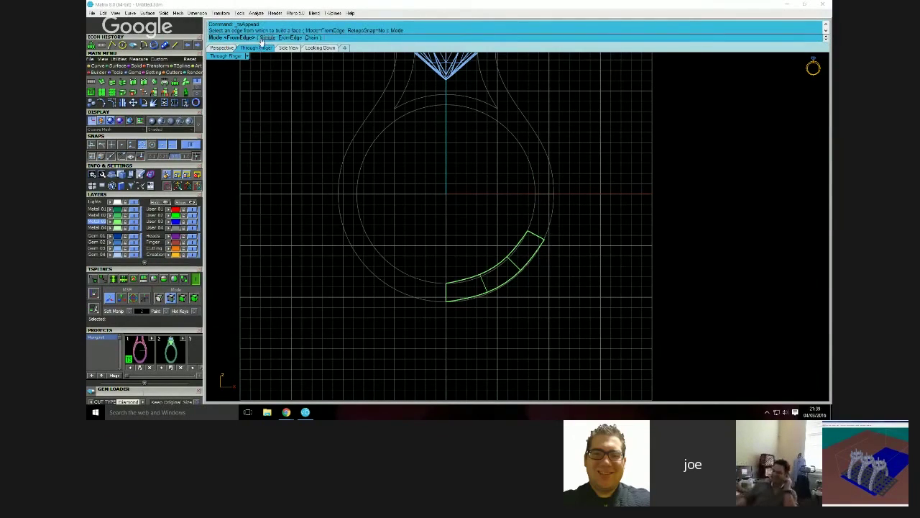
pyautogui.click(259, 38)
pyautogui.click(548, 243)
pyautogui.click(555, 204)
pyautogui.click(534, 205)
pyautogui.click(530, 231)
pyautogui.press('Return')
# Append a fifth face crossing the horizontal axis, with its corners on the finger rail and outer outline
pyautogui.press('Return')
pyautogui.click(536, 203)
pyautogui.click(535, 178)
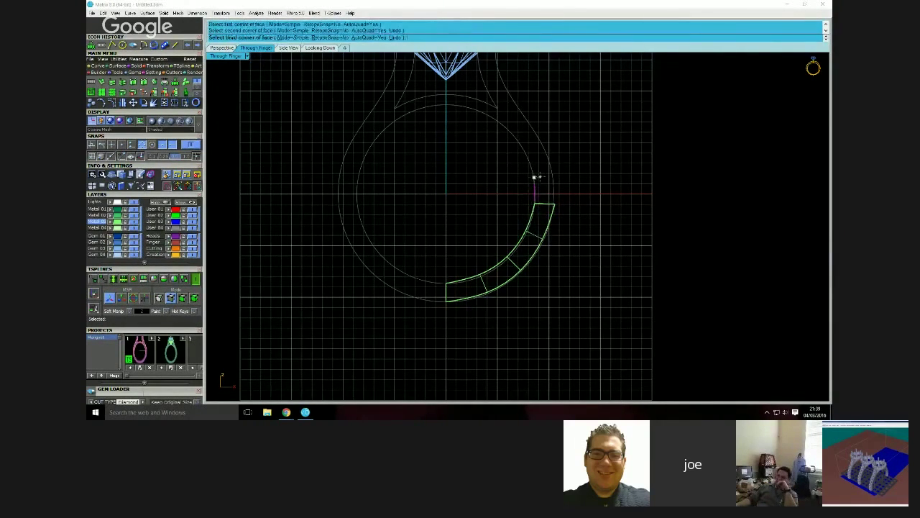
pyautogui.click(553, 176)
pyautogui.click(557, 204)
pyautogui.press('Return')
# Append a sixth face above the horizontal axis, joined to the fifth face's end edge
pyautogui.press('Return')
pyautogui.click(535, 177)
pyautogui.click(524, 151)
pyautogui.click(539, 143)
pyautogui.click(553, 177)
pyautogui.press('Return')
# Append a seventh face along the upper shank towards the shoulder, following the finger rail and outer outline
pyautogui.moveTo(581, 138); pyautogui.dragTo(573, 197, button='right')
pyautogui.press('Return')
pyautogui.click(515, 208)
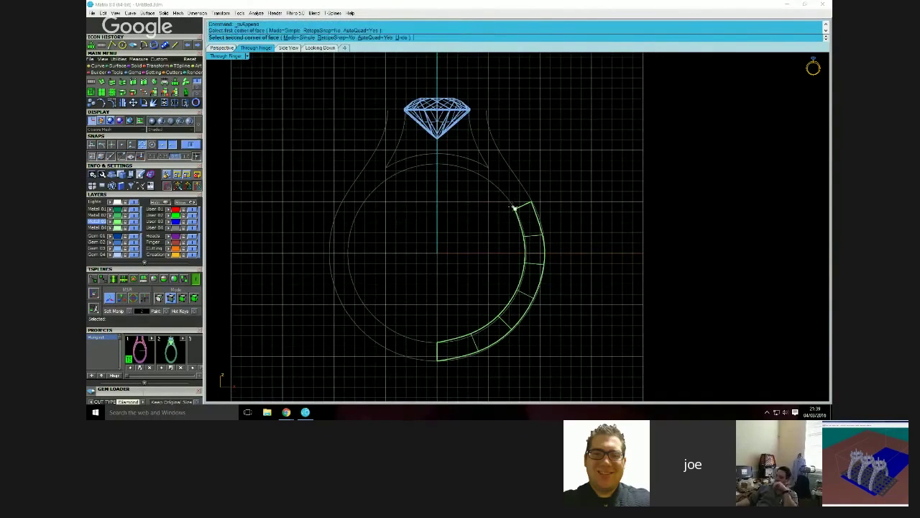
pyautogui.click(496, 184)
pyautogui.click(513, 174)
pyautogui.click(538, 204)
pyautogui.press('Return')
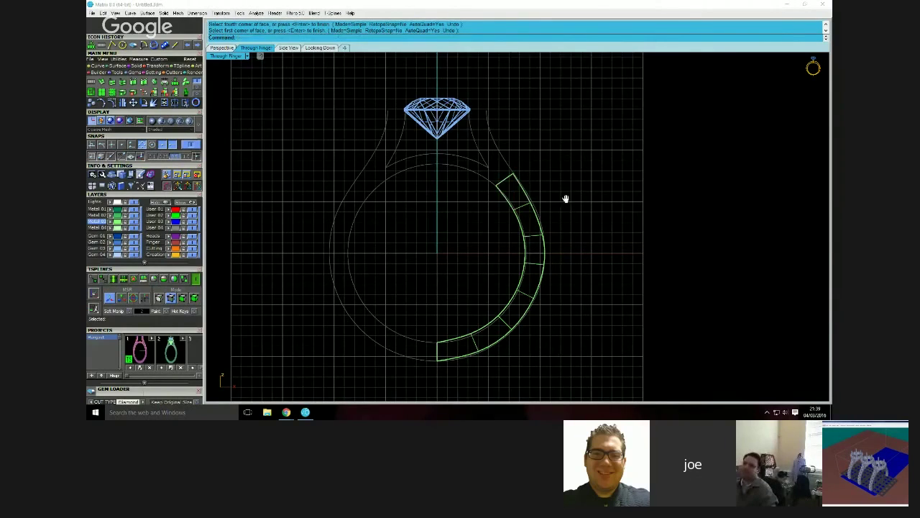
# Append an eighth face whose end edge runs past the lower tip of the inner shoulder curve
pyautogui.moveTo(565, 199); pyautogui.dragTo(577, 209, button='right')
pyautogui.press('Return')
pyautogui.click(508, 216)
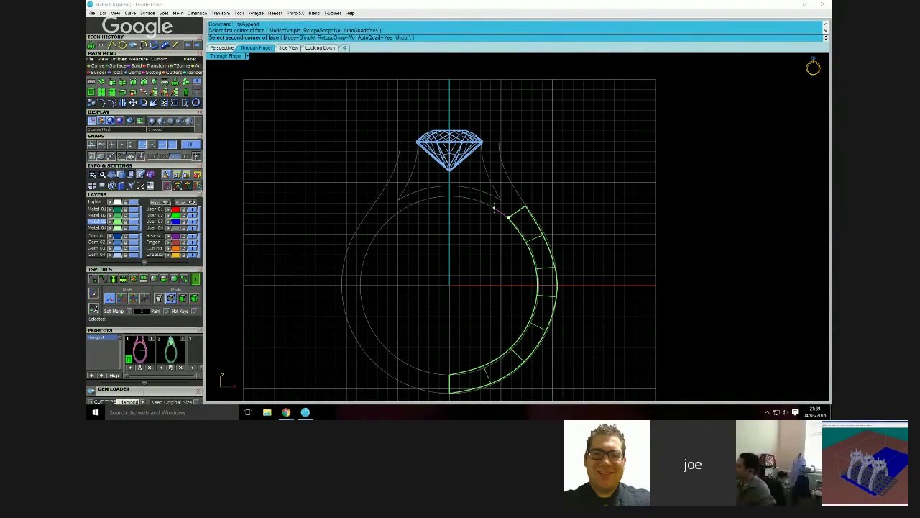
pyautogui.click(494, 208)
pyautogui.click(515, 188)
pyautogui.click(527, 209)
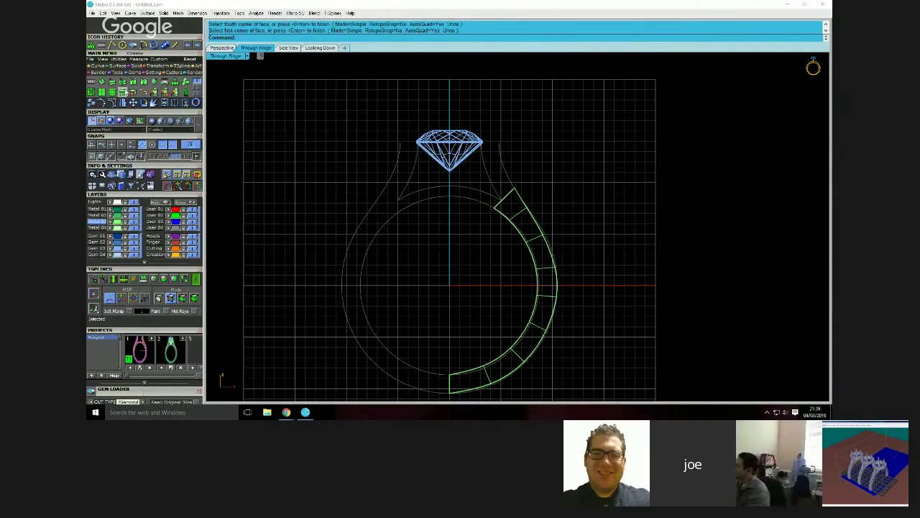
# Insert a point on the eighth face's end edge at the inner shoulder curve's tip and display the T-spline's control points
pyautogui.click(133, 85)
pyautogui.click(509, 199)
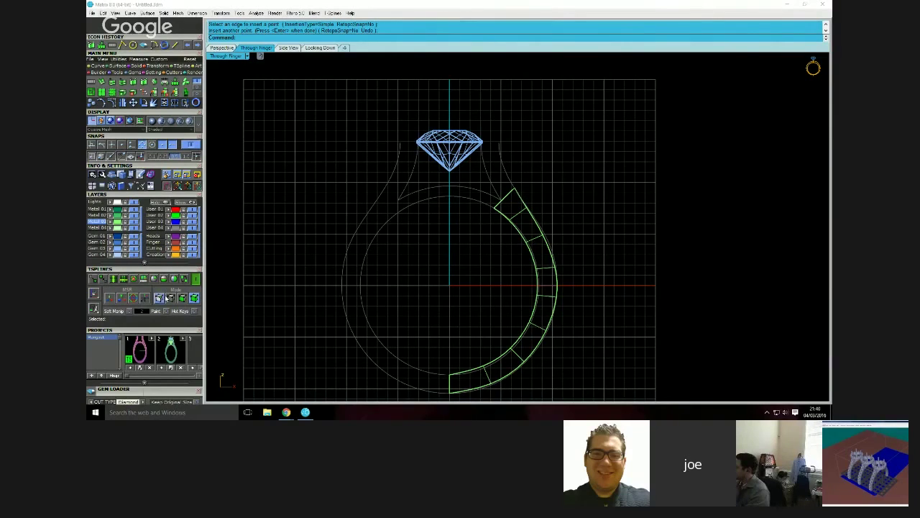
pyautogui.click(159, 297)
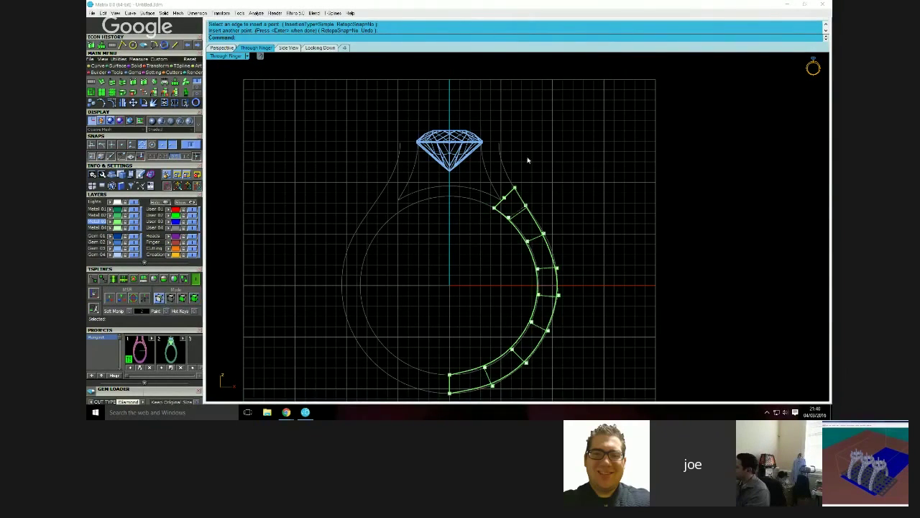
pyautogui.scroll(3, 513, 198)
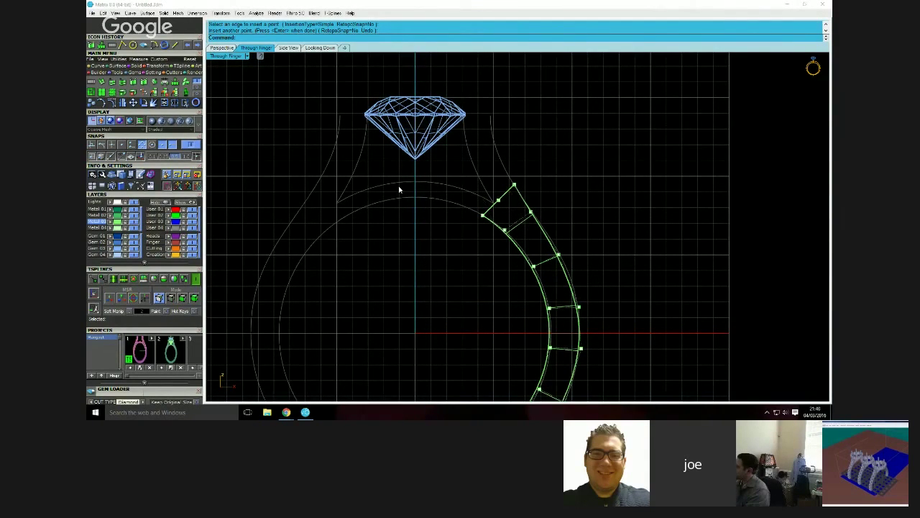
pyautogui.rightClick(553, 210)
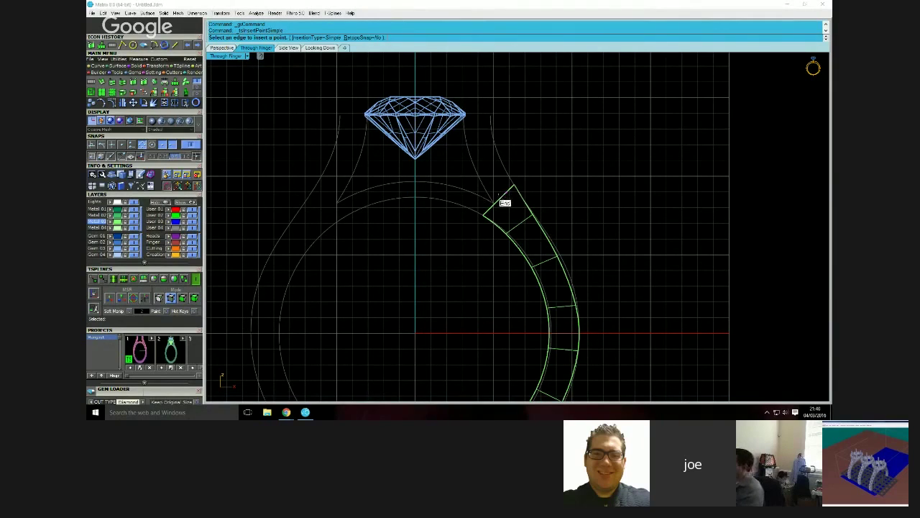
pyautogui.press('Escape')
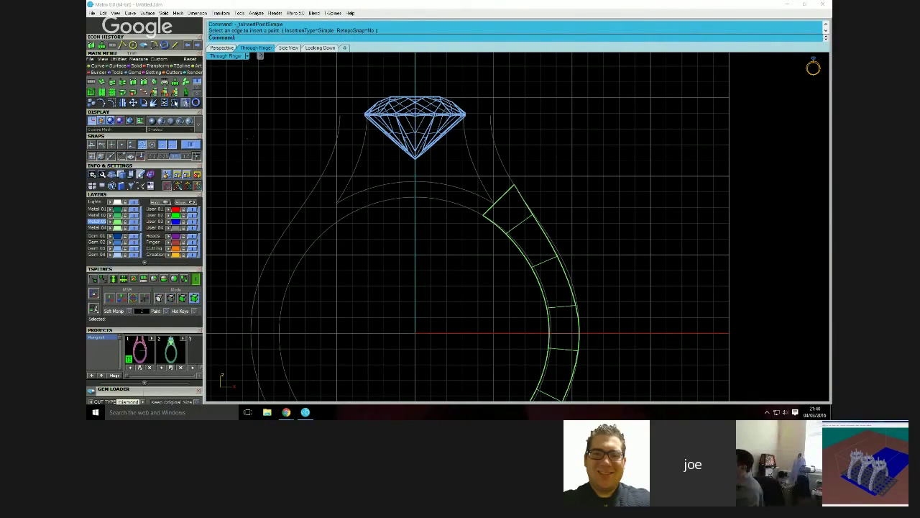
# Append a ninth face into the shoulder branch, from the inserted point and the eighth face's outer corner up between the two shoulder curves
pyautogui.click(175, 82)
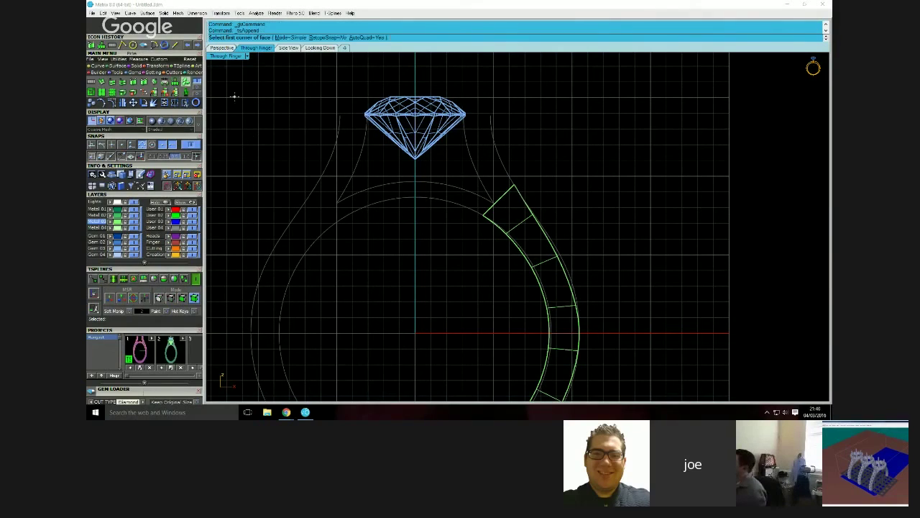
pyautogui.click(509, 203)
pyautogui.click(514, 187)
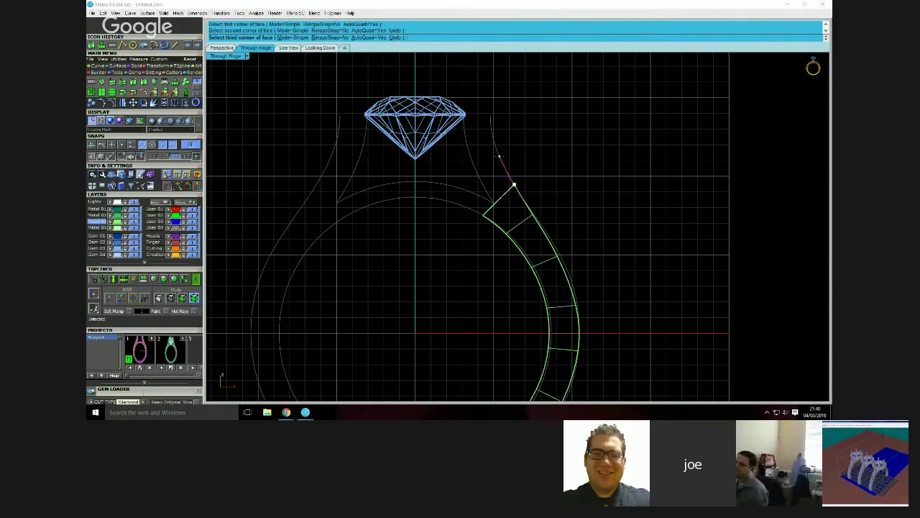
pyautogui.click(501, 161)
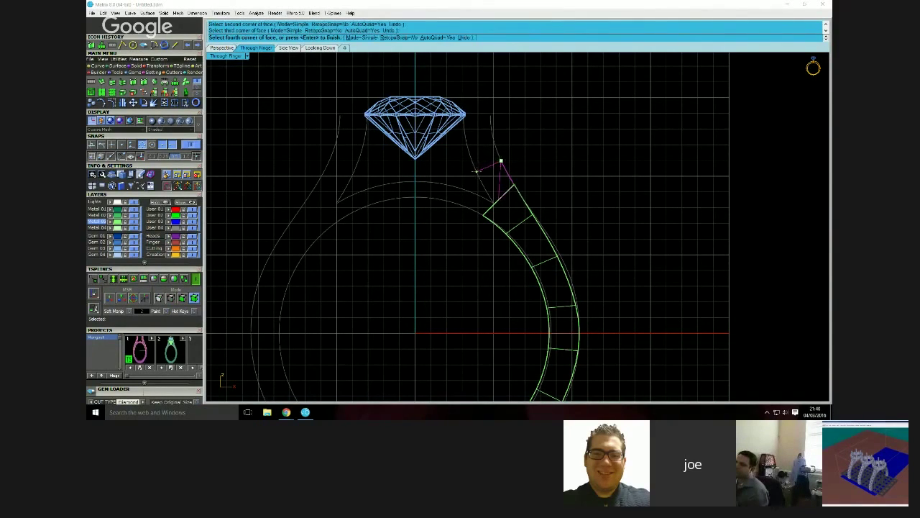
pyautogui.click(476, 171)
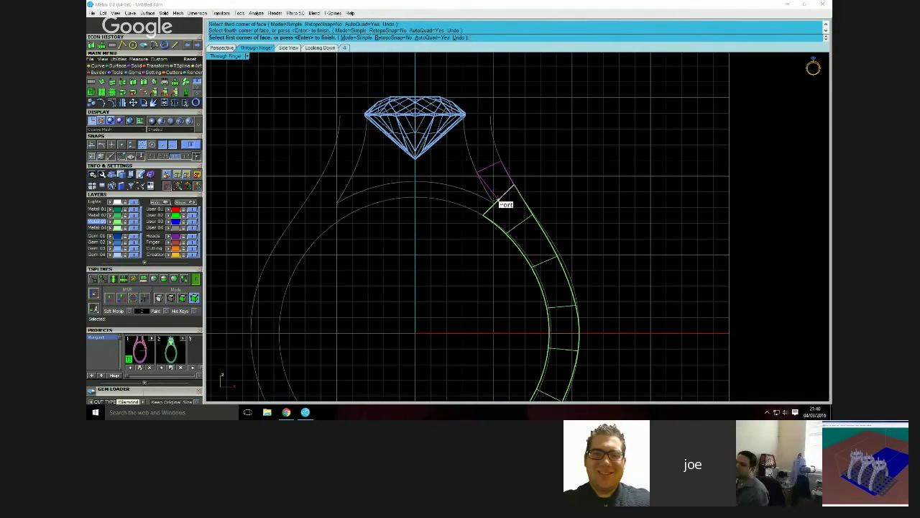
pyautogui.rightClick(498, 199)
# Append a tenth face higher up the shoulder branch, joined to the ninth face's end edge and following both shoulder curves
pyautogui.rightClick(538, 185)
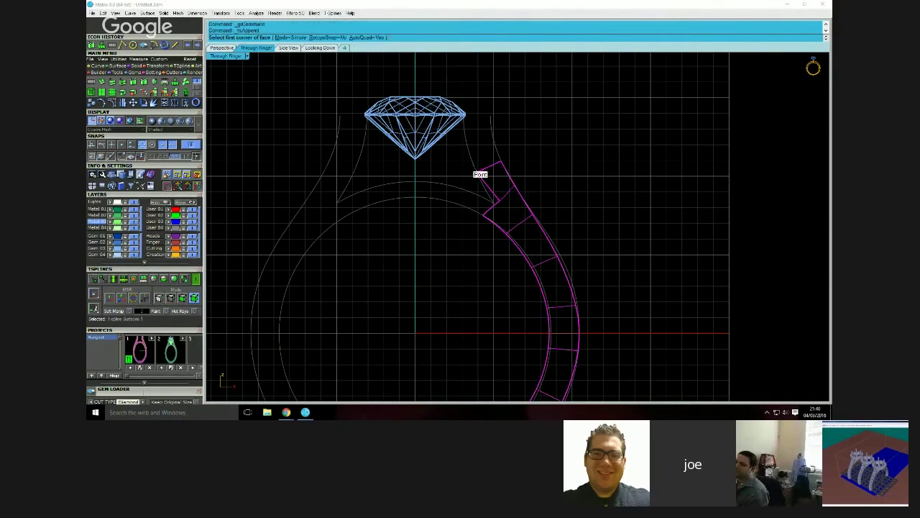
pyautogui.click(476, 171)
pyautogui.click(466, 146)
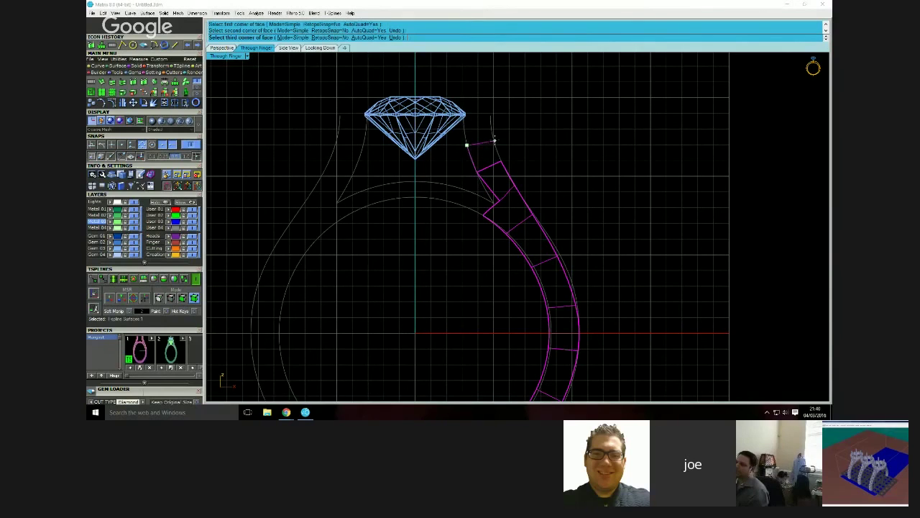
pyautogui.click(493, 139)
pyautogui.click(502, 162)
pyautogui.rightClick(521, 134)
# Append an eleventh face that takes the shoulder branch up to just below the diamond's girdle
pyautogui.rightClick(517, 130)
pyautogui.click(466, 146)
pyautogui.click(464, 122)
pyautogui.click(491, 122)
pyautogui.click(493, 138)
pyautogui.press('Return')
# Append the first bridge face from the inserted point and the eighth face's inner corner, between the finger rail and the bridge arc
pyautogui.press('Return')
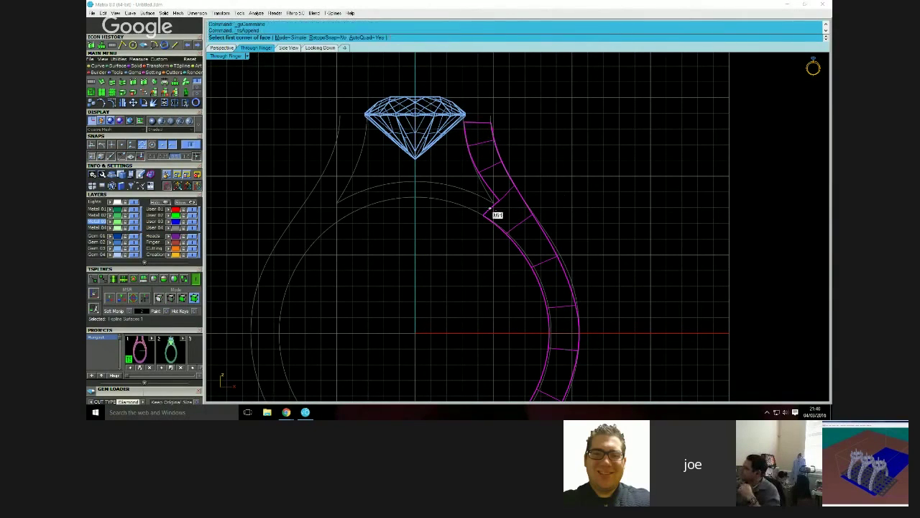
pyautogui.click(499, 201)
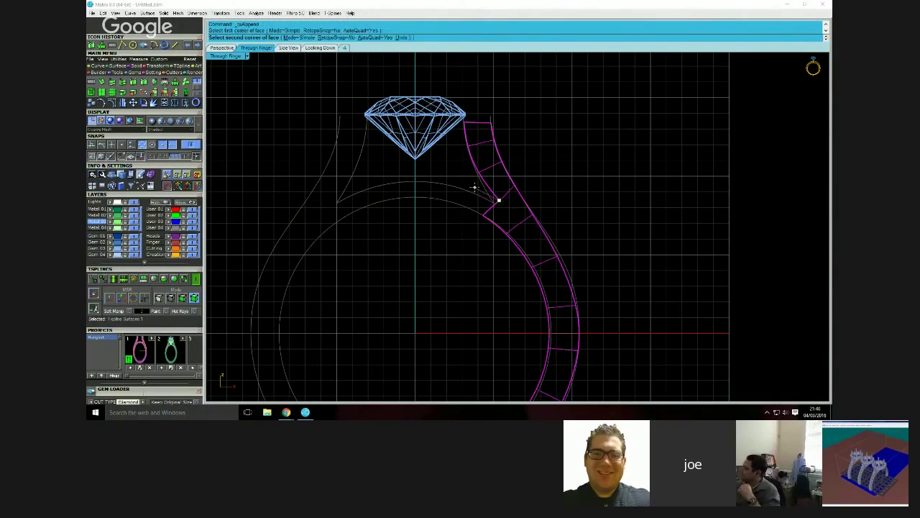
pyautogui.click(471, 188)
pyautogui.click(463, 204)
pyautogui.click(485, 215)
pyautogui.press('Return')
# Append a second bridge face along the finger rail and bridge arc, joined to the first bridge face's end edge
pyautogui.press('Return')
pyautogui.click(461, 205)
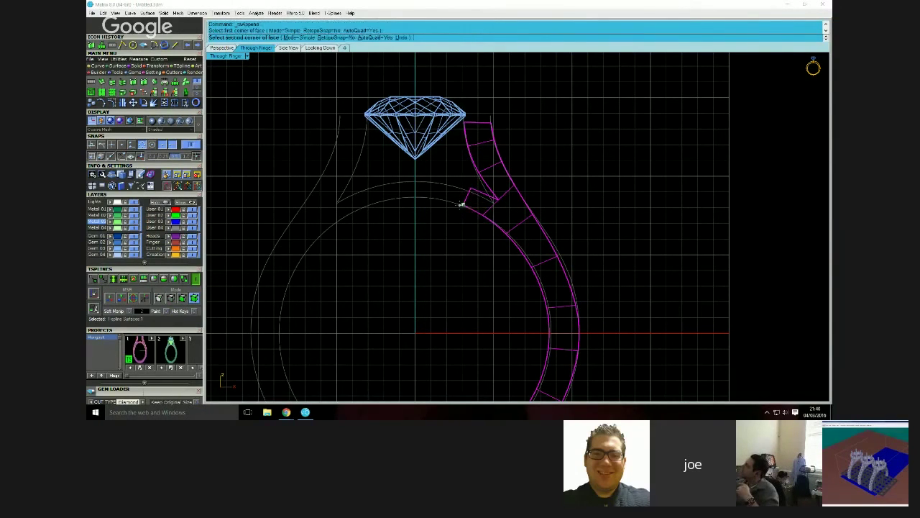
pyautogui.click(432, 199)
pyautogui.click(442, 184)
pyautogui.click(471, 189)
pyautogui.press('Return')
# Append a third bridge face that closes the bridge at the ring's vertical centre axis
pyautogui.press('Return')
pyautogui.click(441, 199)
pyautogui.click(415, 198)
pyautogui.click(415, 182)
pyautogui.click(442, 183)
pyautogui.press('Return')
# Examine the flat half shank with its shoulder and bridge branches from several angles in the Perspective view
pyautogui.scroll(-1, 444, 248)
pyautogui.scroll(2, 440, 250)
pyautogui.scroll(-1, 458, 239)
pyautogui.scroll(-1, 458, 240)
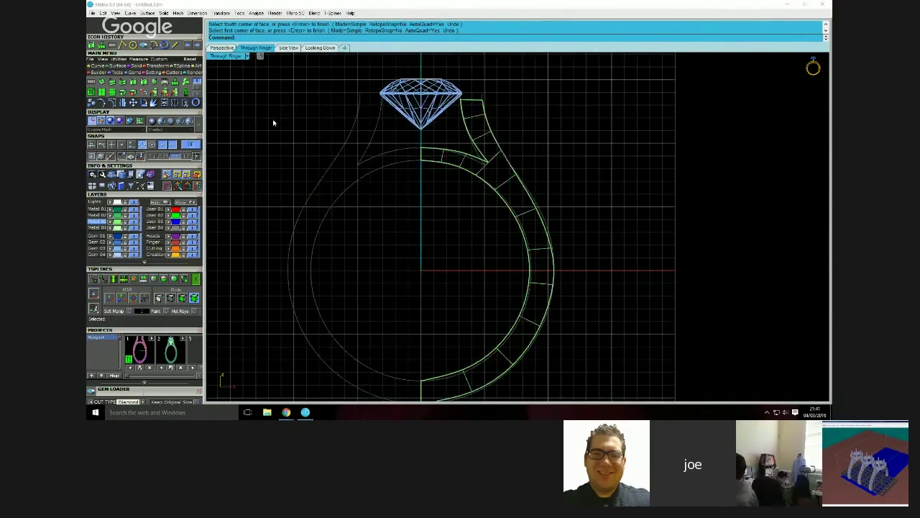
pyautogui.doubleClick(223, 56)
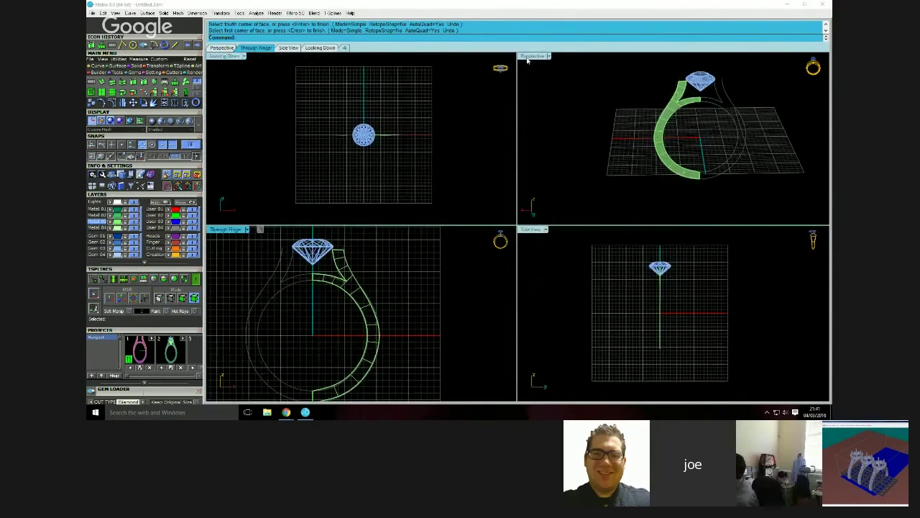
pyautogui.doubleClick(527, 60)
pyautogui.moveTo(486, 181); pyautogui.dragTo(535, 226, button='right')
pyautogui.scroll(1, 558, 241)
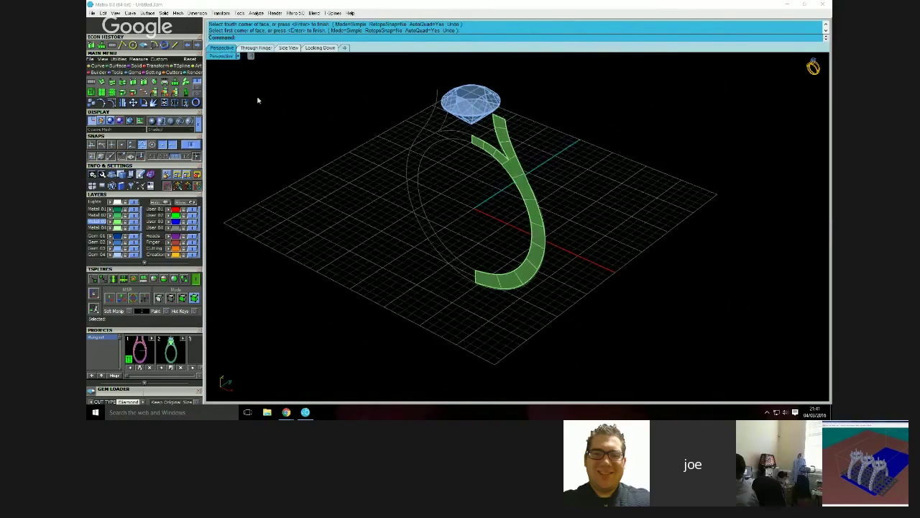
pyautogui.doubleClick(225, 57)
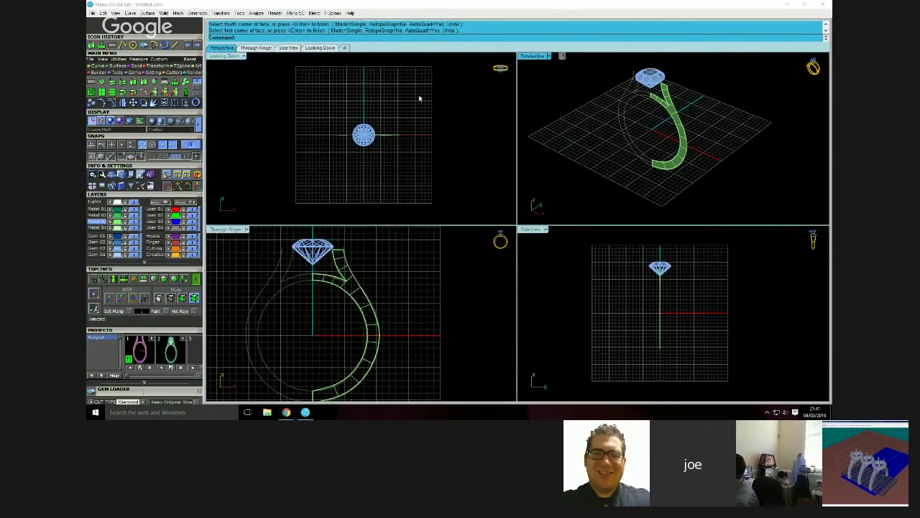
pyautogui.doubleClick(529, 58)
pyautogui.moveTo(468, 133); pyautogui.dragTo(502, 162, button='right')
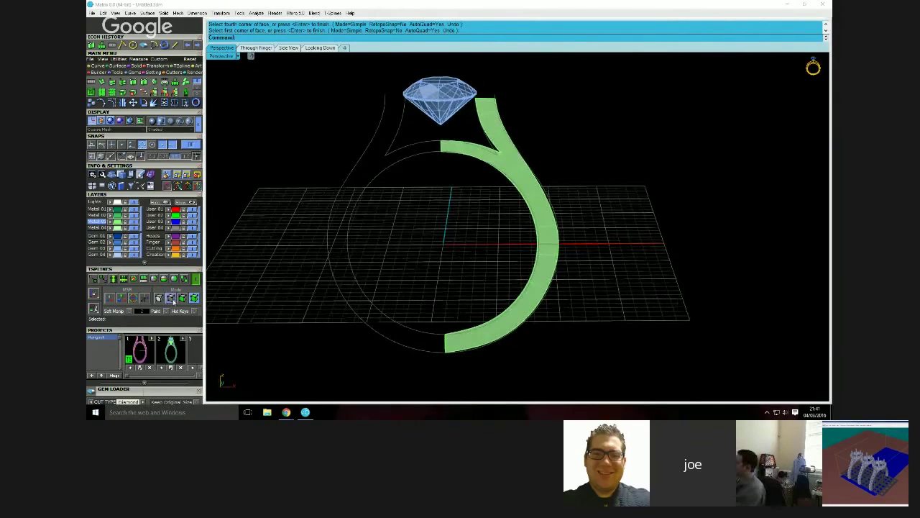
# Switch to T-spline edge editing with the translate manipulator and try selecting single edges on the outer shoulder, clearing the selection at the end
pyautogui.click(112, 299)
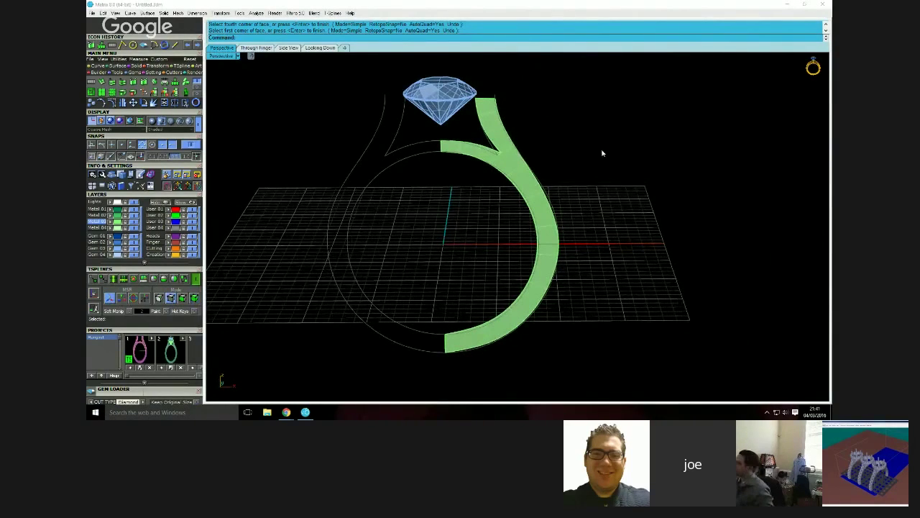
pyautogui.scroll(3, 510, 133)
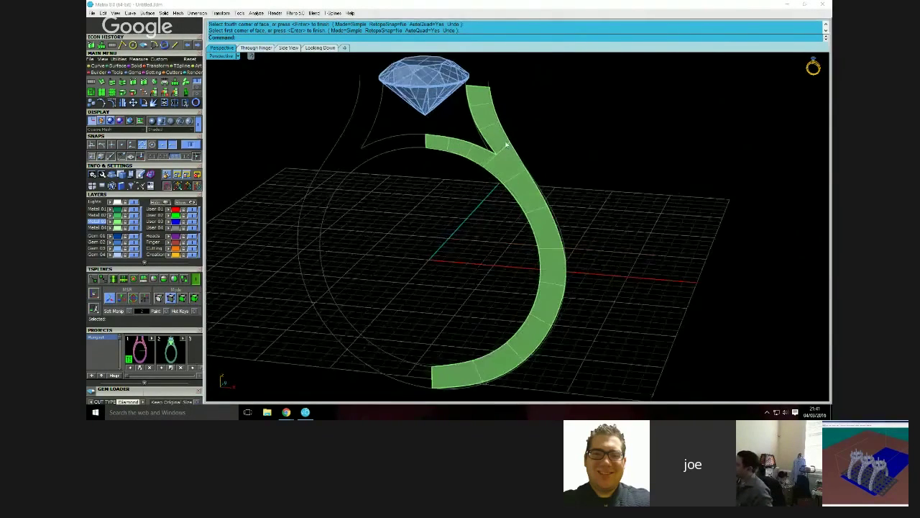
pyautogui.click(486, 82)
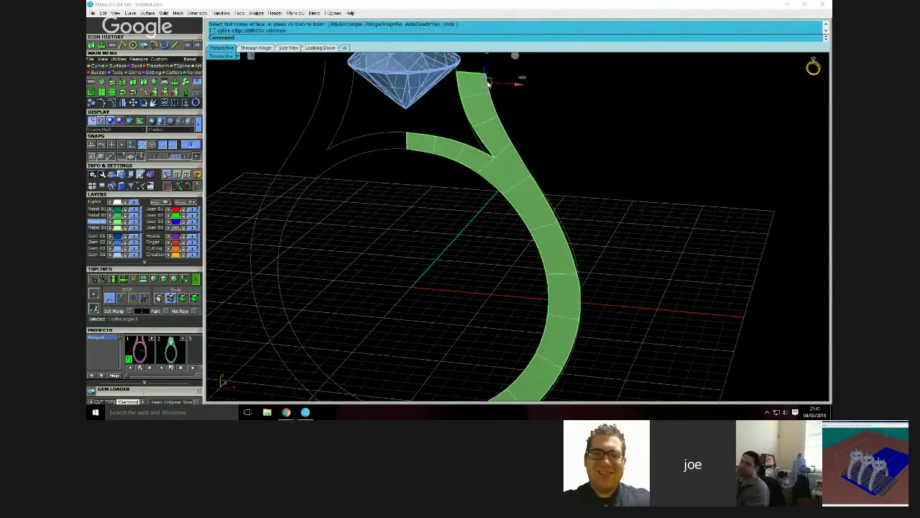
pyautogui.click(492, 102)
pyautogui.click(552, 131)
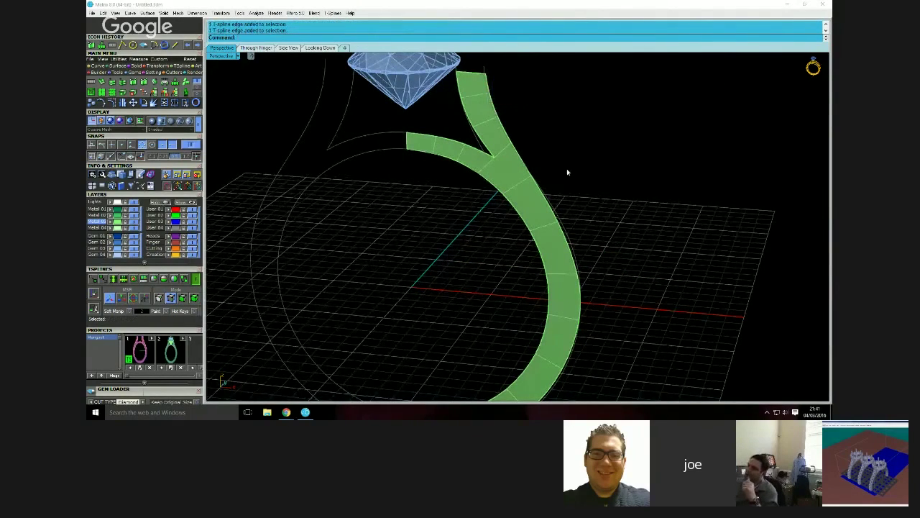
pyautogui.moveTo(567, 169); pyautogui.dragTo(563, 160, button='right')
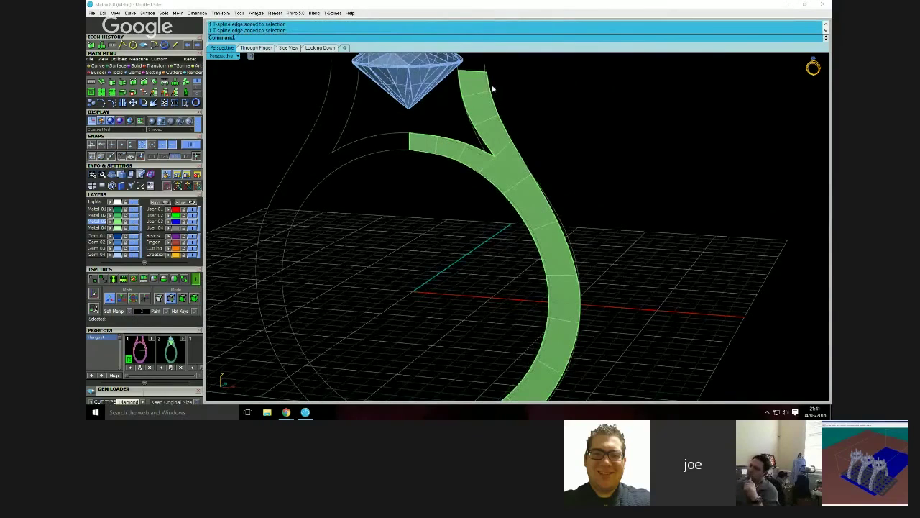
# Select the half shank's long boundary edges along the finger rail, outer outline, inner shoulder and bridge arc, leaving the end edges unselected
pyautogui.doubleClick(418, 154)
pyautogui.scroll(-2, 417, 154)
pyautogui.scroll(-2, 473, 189)
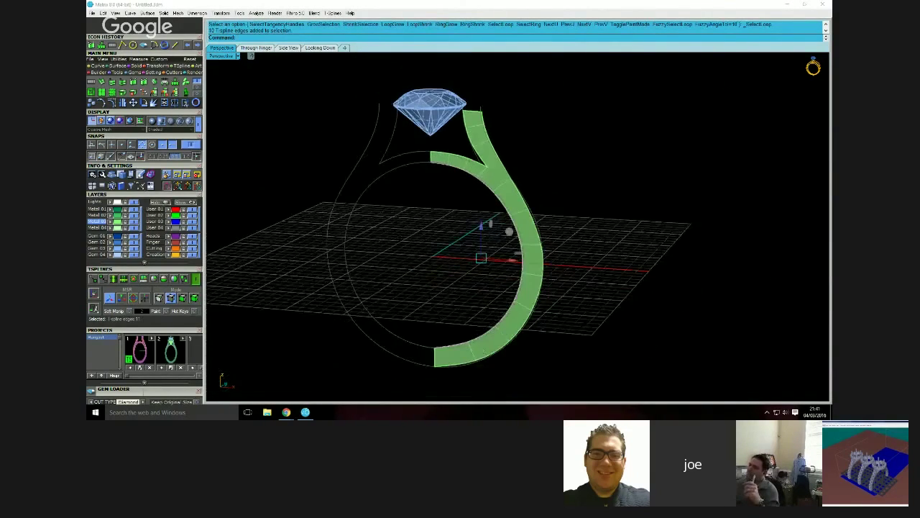
pyautogui.scroll(2, 441, 369)
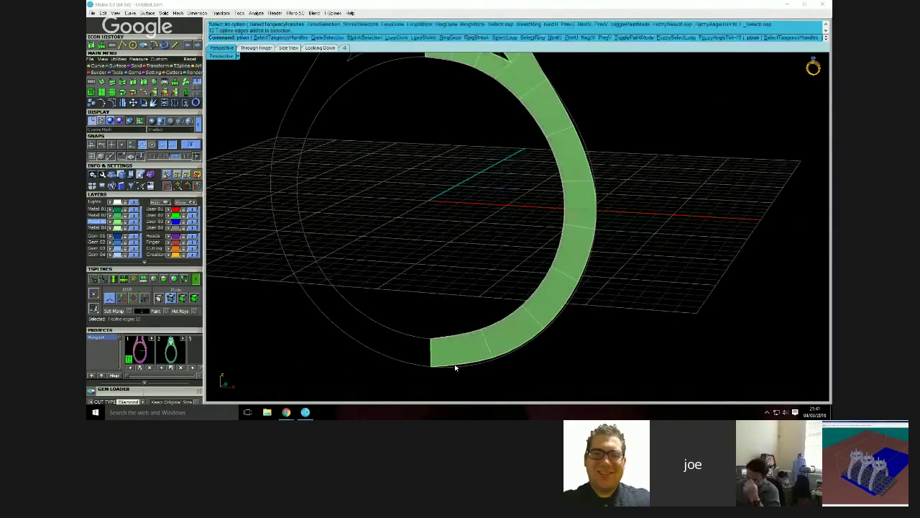
pyautogui.scroll(-2, 567, 344)
pyautogui.scroll(2, 518, 105)
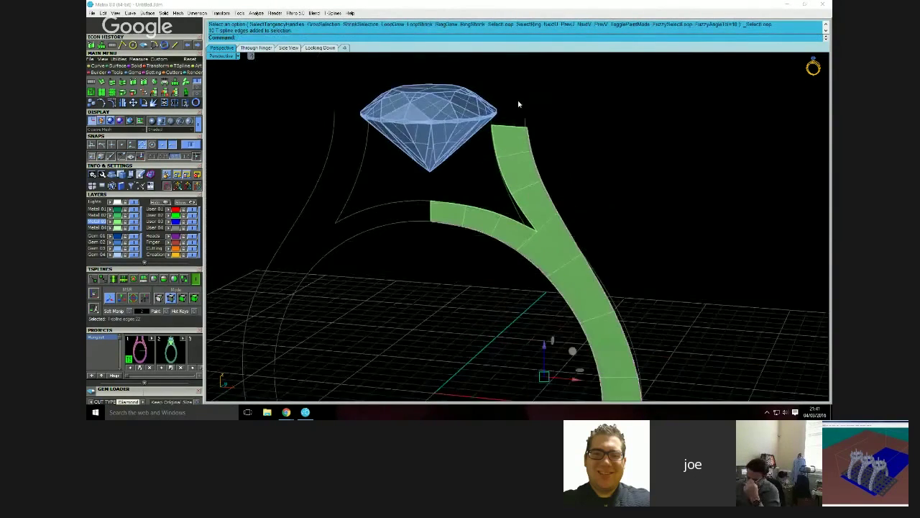
pyautogui.click(496, 151)
pyautogui.click(492, 211)
pyautogui.scroll(-3, 587, 187)
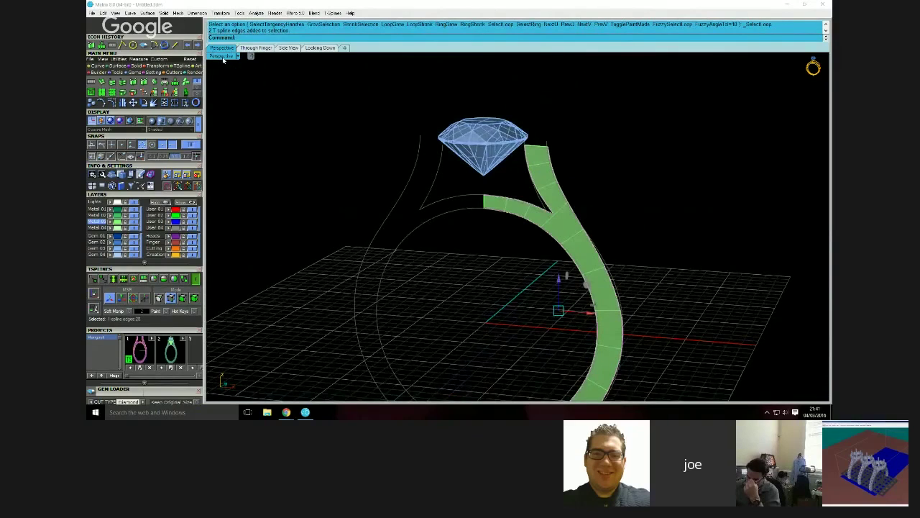
# Extrude the selected boundary edges with T-spline Extrude and pull them in the positive Y direction in the Looking Down view
pyautogui.doubleClick(223, 58)
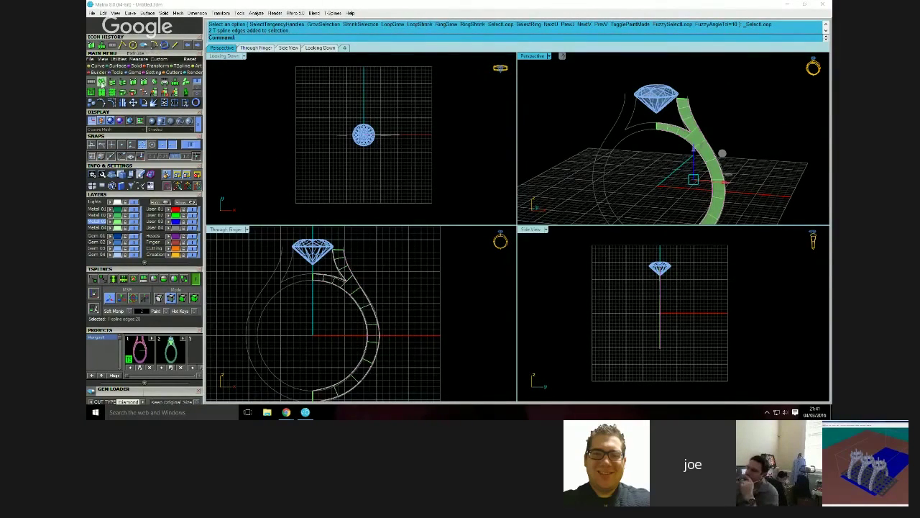
pyautogui.click(101, 82)
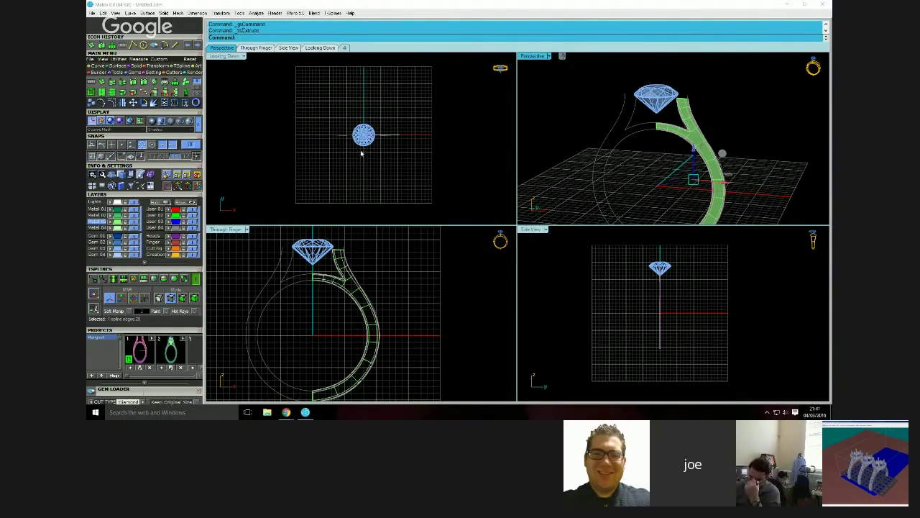
pyautogui.scroll(3, 382, 142)
pyautogui.click(226, 57)
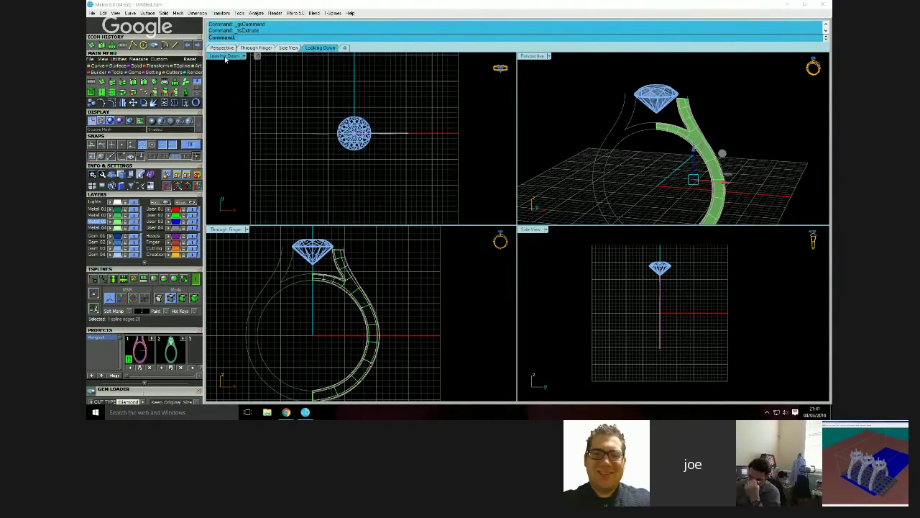
pyautogui.scroll(3, 398, 114)
pyautogui.scroll(2, 390, 149)
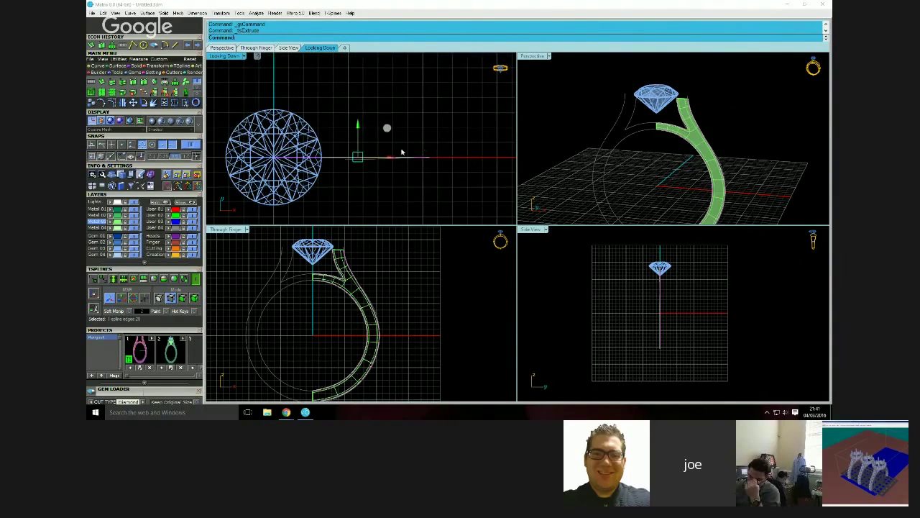
pyautogui.moveTo(358, 127); pyautogui.dragTo(358, 109)
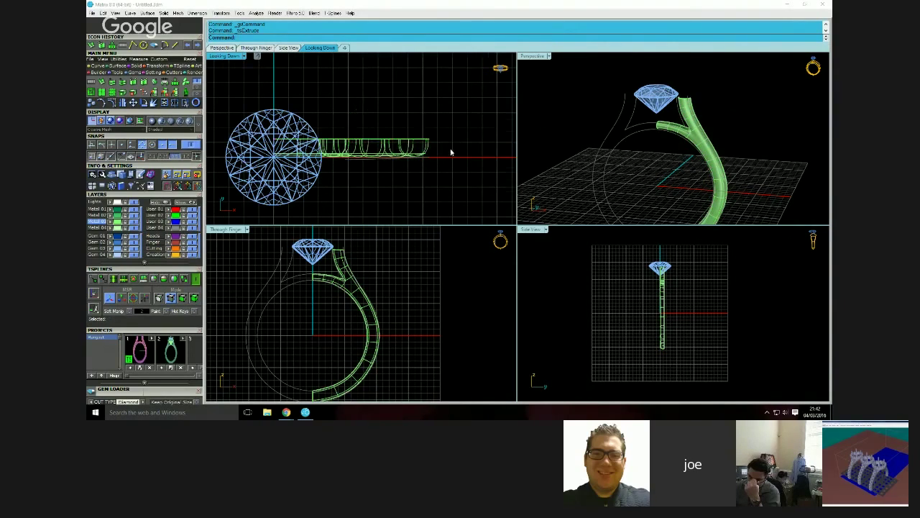
# Hide the diamond so the extruded half shank is unobstructed in the Looking Down view
pyautogui.scroll(-2, 451, 151)
pyautogui.scroll(8, 284, 152)
pyautogui.scroll(-6, 350, 142)
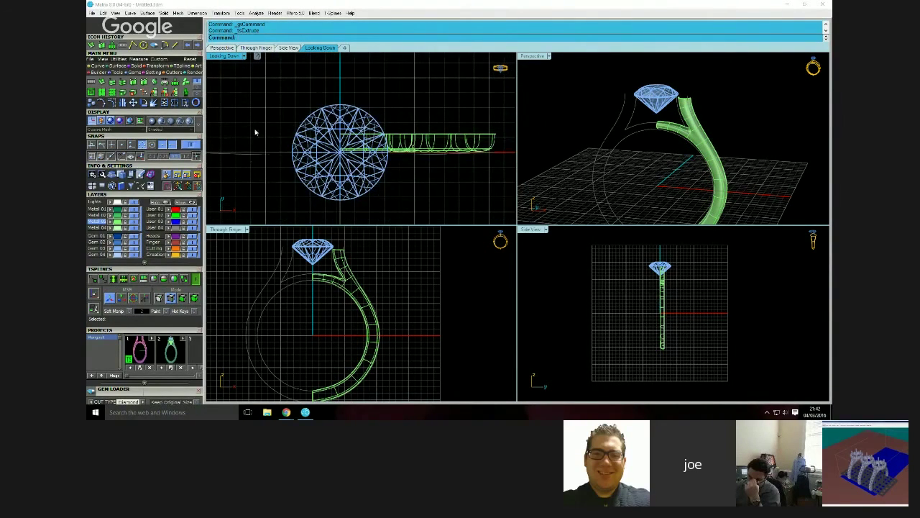
pyautogui.scroll(1, 343, 145)
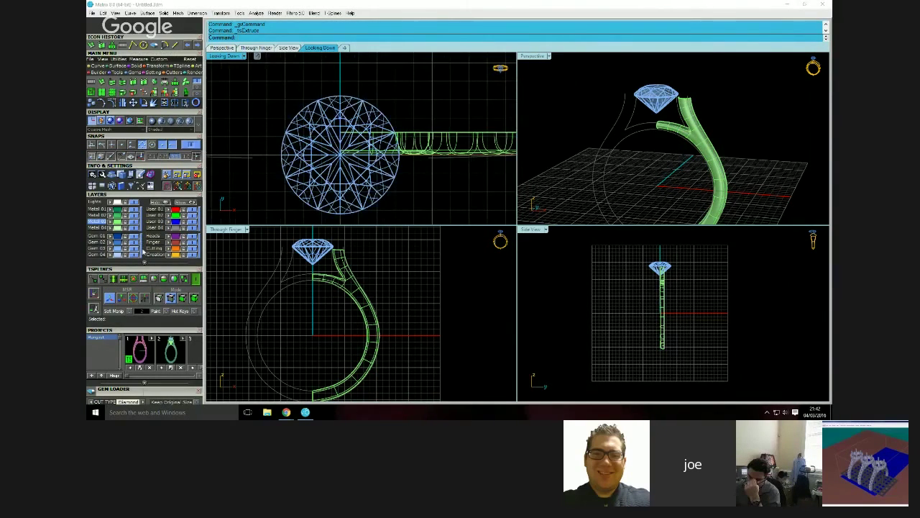
pyautogui.click(143, 249)
pyautogui.scroll(-4, 265, 178)
pyautogui.moveTo(314, 187); pyautogui.dragTo(285, 181, button='right')
# Select all the half shank's T-spline vertices and move them in the Looking Down view so the extruded open edges snap onto the X axis
pyautogui.moveTo(260, 122); pyautogui.dragTo(309, 128)
pyautogui.click(158, 298)
pyautogui.moveTo(247, 103); pyautogui.dragTo(406, 155)
pyautogui.scroll(3, 247, 121)
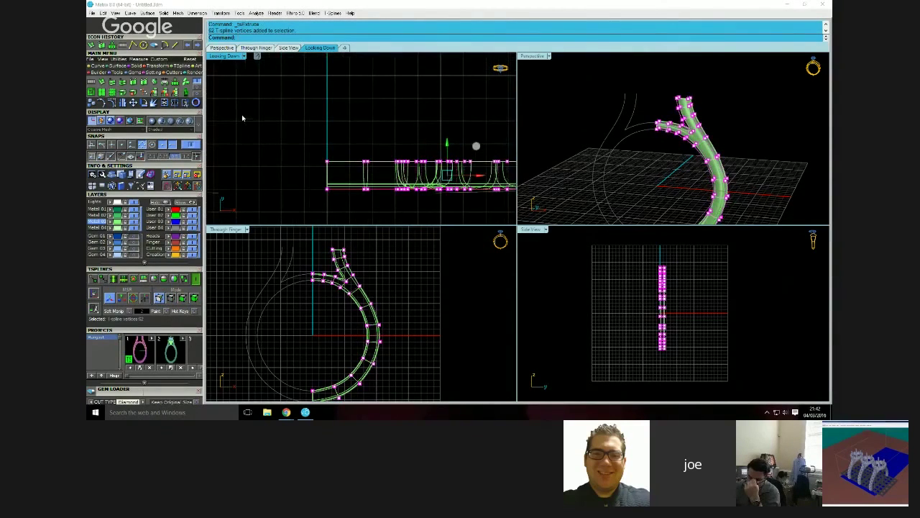
pyautogui.click(221, 13)
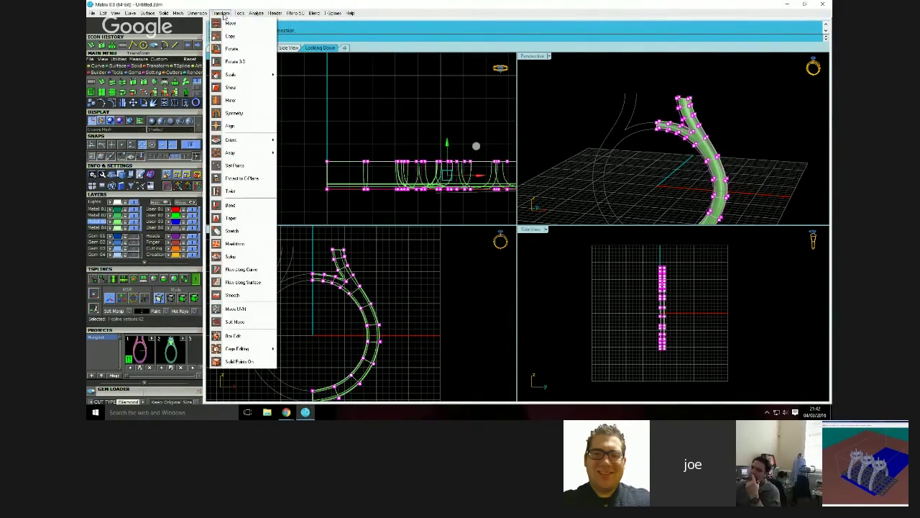
pyautogui.click(233, 24)
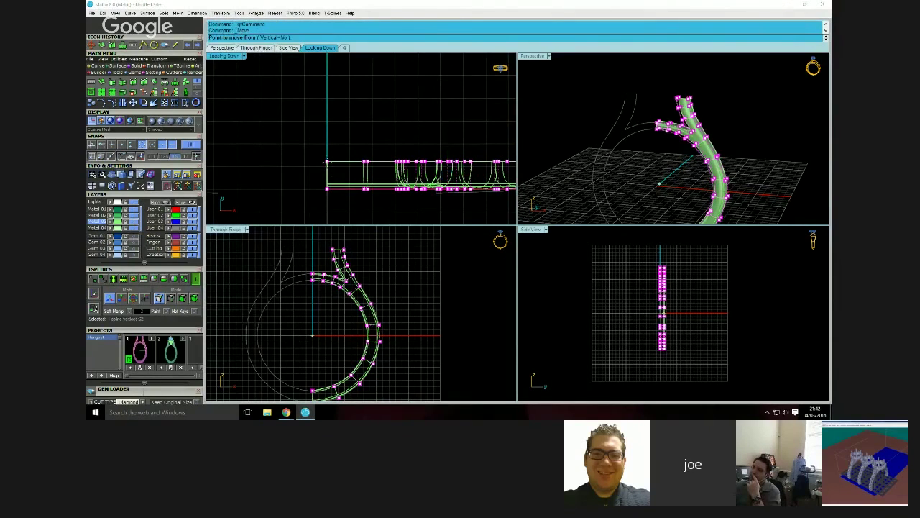
pyautogui.click(121, 145)
pyautogui.click(328, 164)
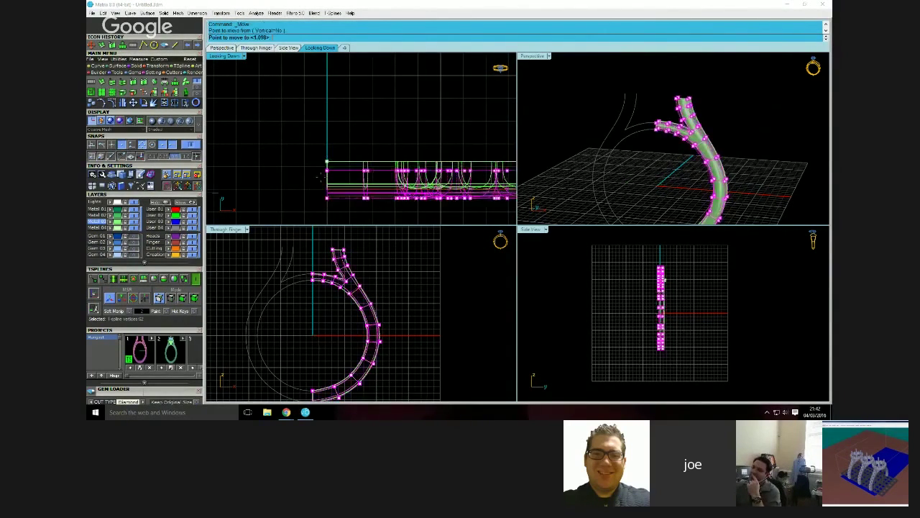
pyautogui.click(327, 189)
pyautogui.rightClick(315, 186)
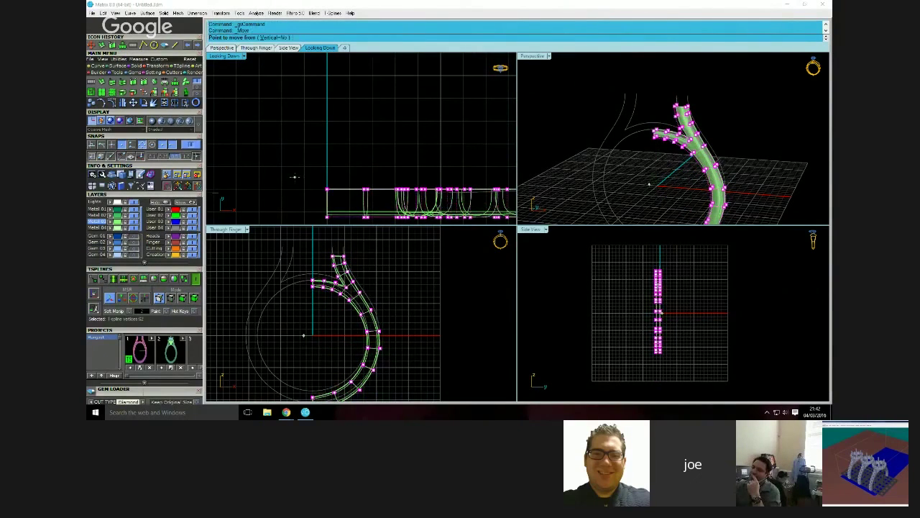
# End the vertex move and return the half shank to T-spline face selection mode
pyautogui.press('Escape')
pyautogui.press('Escape')
pyautogui.scroll(-6, 309, 155)
pyautogui.moveTo(330, 165); pyautogui.dragTo(318, 130, button='right')
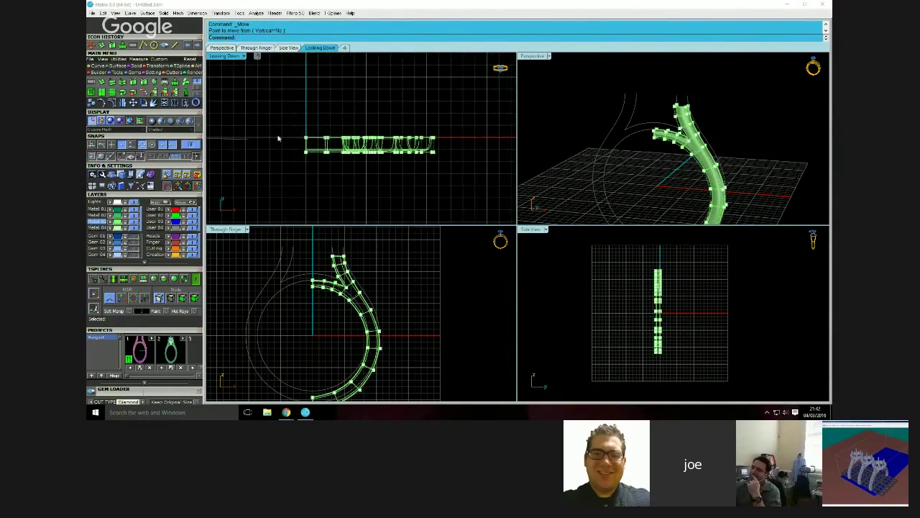
pyautogui.click(182, 299)
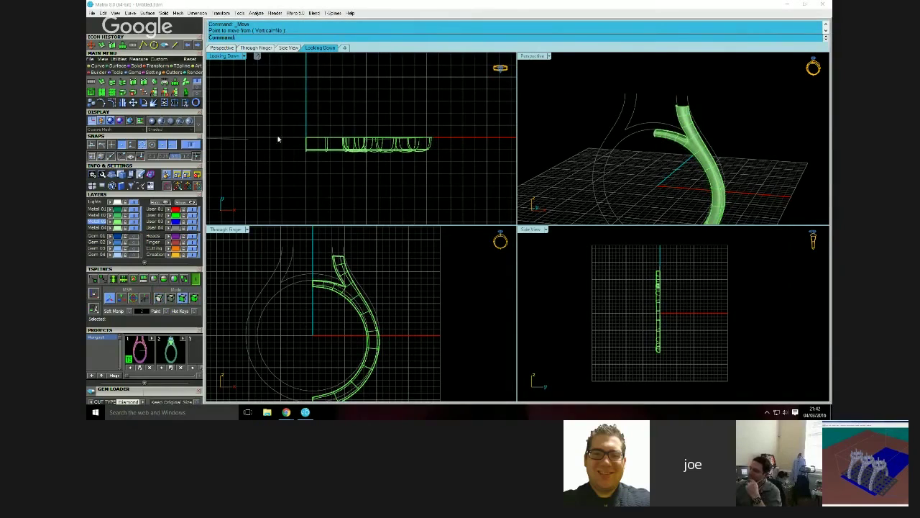
# Examine the half shank's alignment with the axes in the Through Finger, Perspective and Looking Down views
pyautogui.moveTo(328, 342); pyautogui.dragTo(333, 312, button='right')
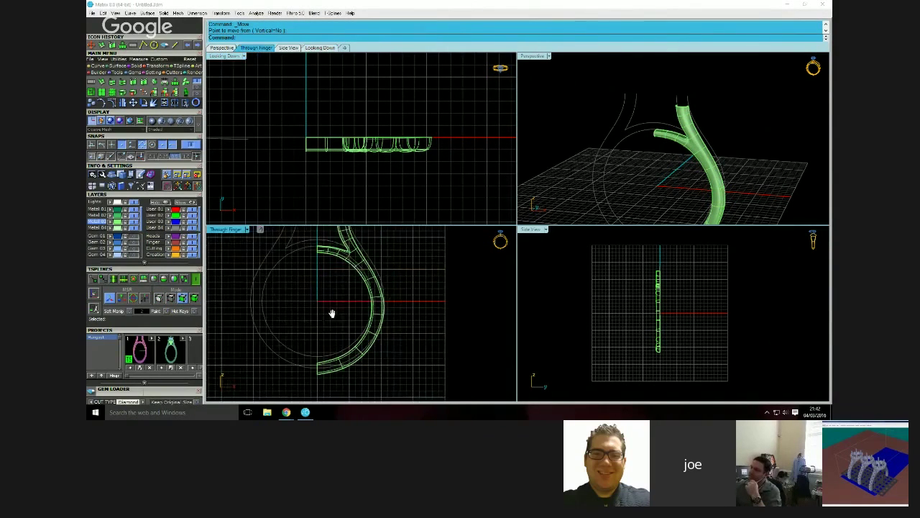
pyautogui.scroll(-2, 388, 274)
pyautogui.moveTo(279, 243); pyautogui.dragTo(363, 381)
pyautogui.scroll(2, 310, 306)
pyautogui.moveTo(320, 278); pyautogui.dragTo(320, 273)
pyautogui.click(368, 281)
pyautogui.scroll(-2, 367, 279)
pyautogui.scroll(2, 295, 122)
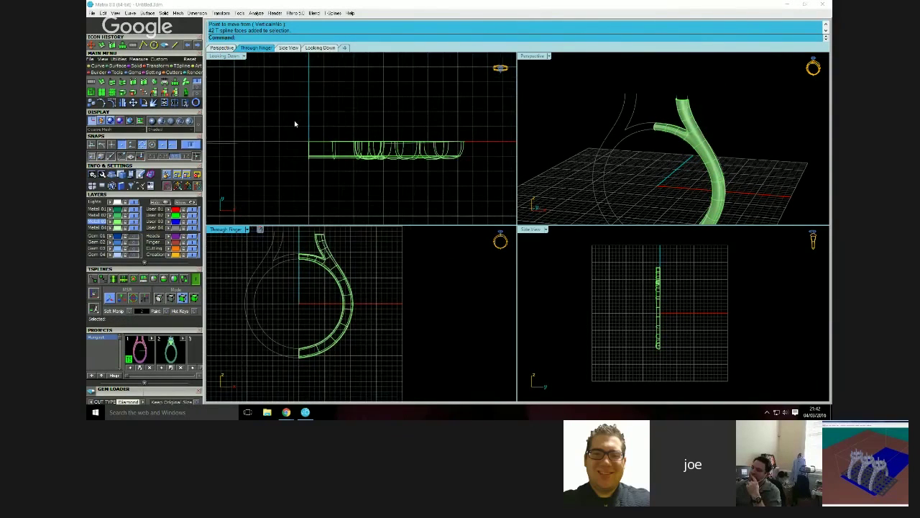
pyautogui.moveTo(526, 115); pyautogui.dragTo(580, 118, button='right')
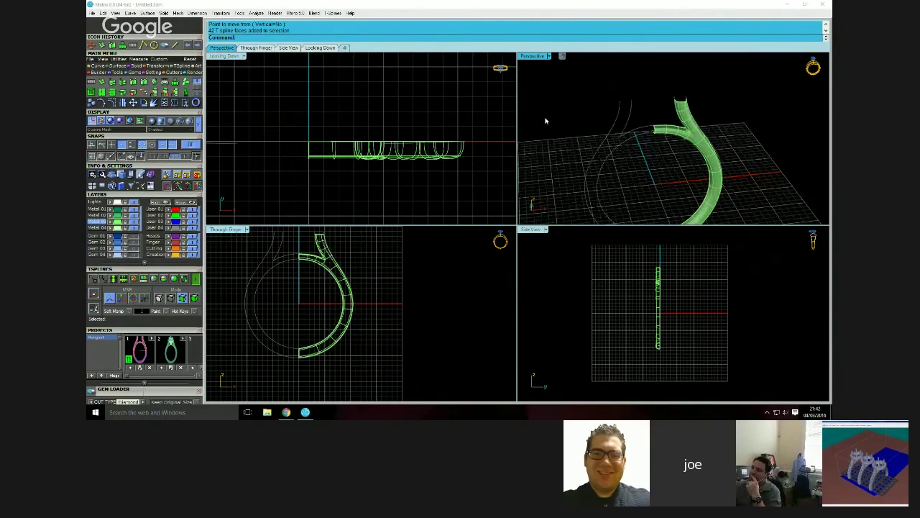
pyautogui.scroll(-2, 360, 186)
pyautogui.moveTo(399, 191); pyautogui.dragTo(359, 169, button='right')
pyautogui.moveTo(255, 110); pyautogui.dragTo(244, 135)
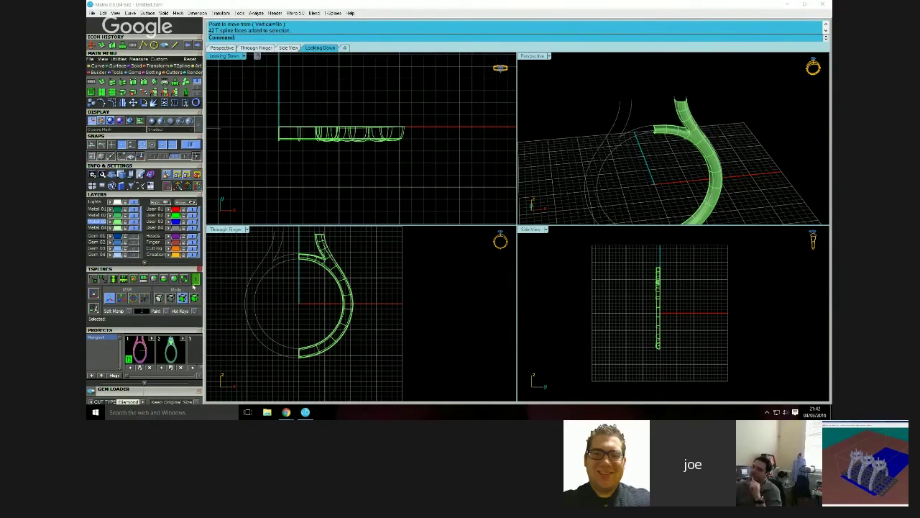
# Apply T-spline XY mirror symmetry to the half shank to form the complete ring shank
pyautogui.click(153, 279)
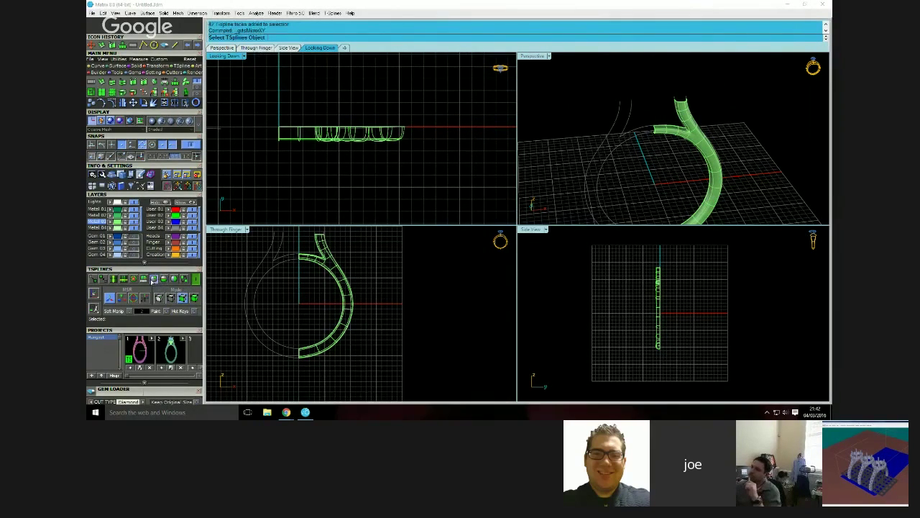
pyautogui.click(300, 134)
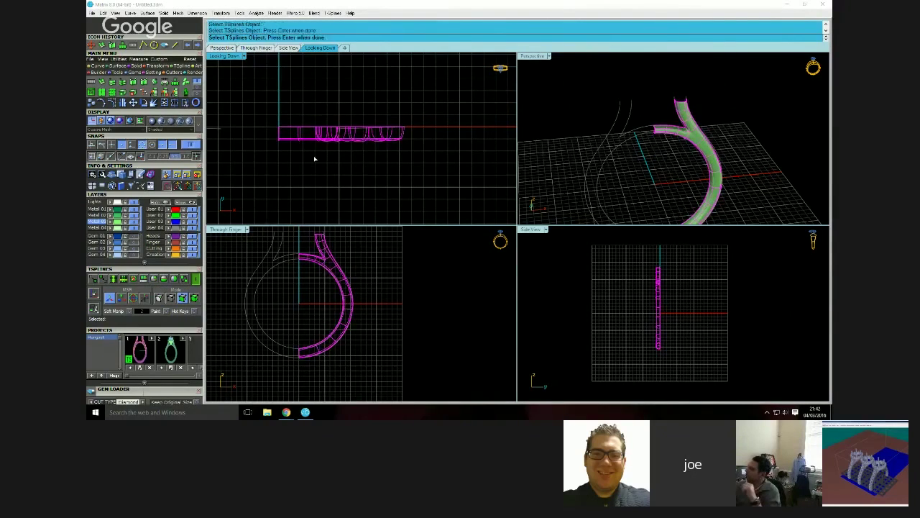
pyautogui.press('Return')
# Maximise the Perspective view and examine the mirrored shank's shape and symmetry lines
pyautogui.click(530, 57)
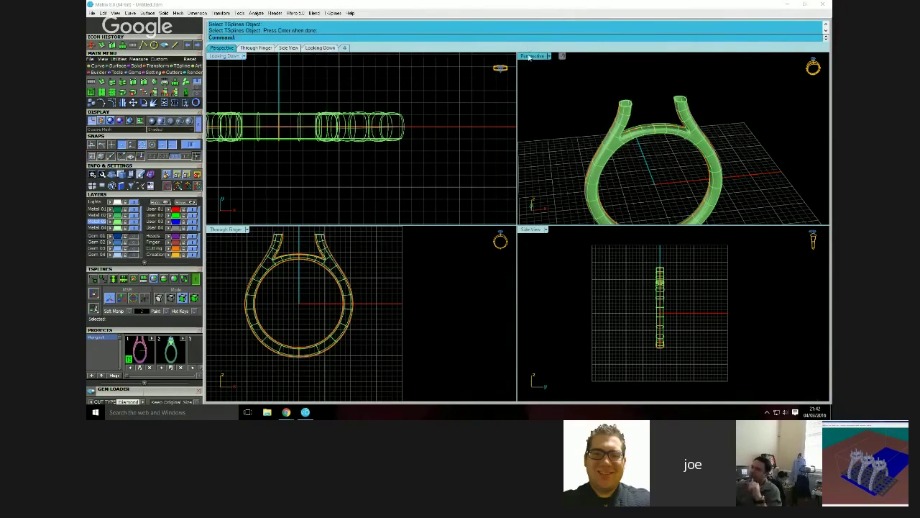
pyautogui.doubleClick(530, 57)
pyautogui.moveTo(460, 197); pyautogui.dragTo(338, 258, button='right')
pyautogui.scroll(4, 432, 230)
pyautogui.scroll(-4, 432, 230)
pyautogui.scroll(3, 338, 258)
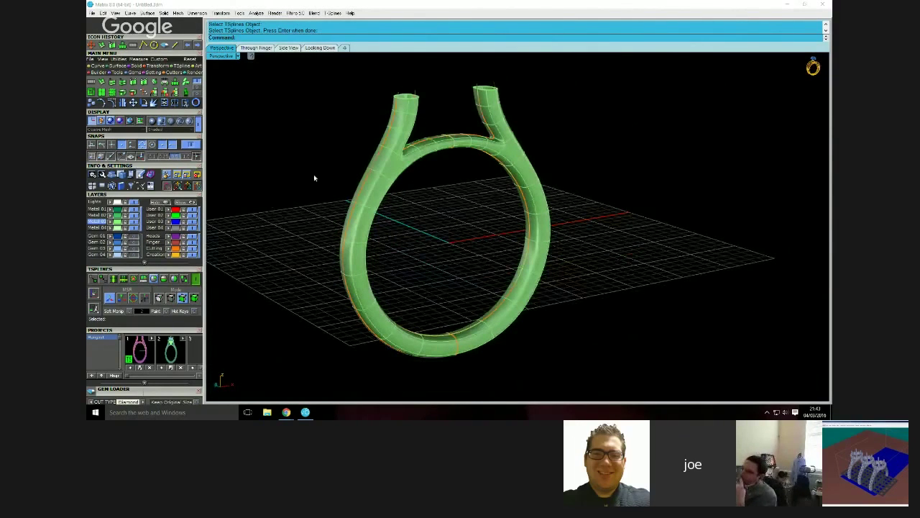
pyautogui.moveTo(296, 307)
pyautogui.mouseDown(button='right')
pyautogui.moveTo(298, 292)
pyautogui.moveTo(285, 305)
pyautogui.mouseUp(button='right')
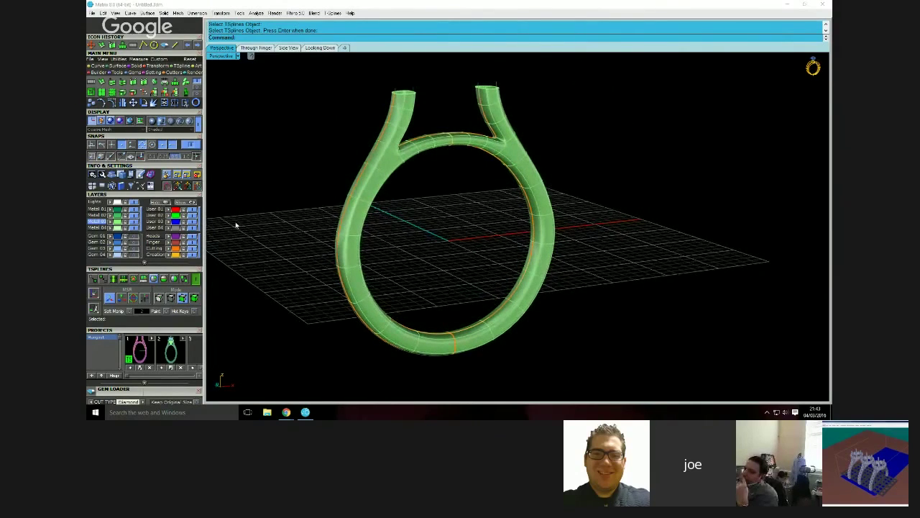
# Select the front edge loops along the shank outline, finger hole and bridge, keeping only the left half's edges selected
pyautogui.doubleClick(404, 108)
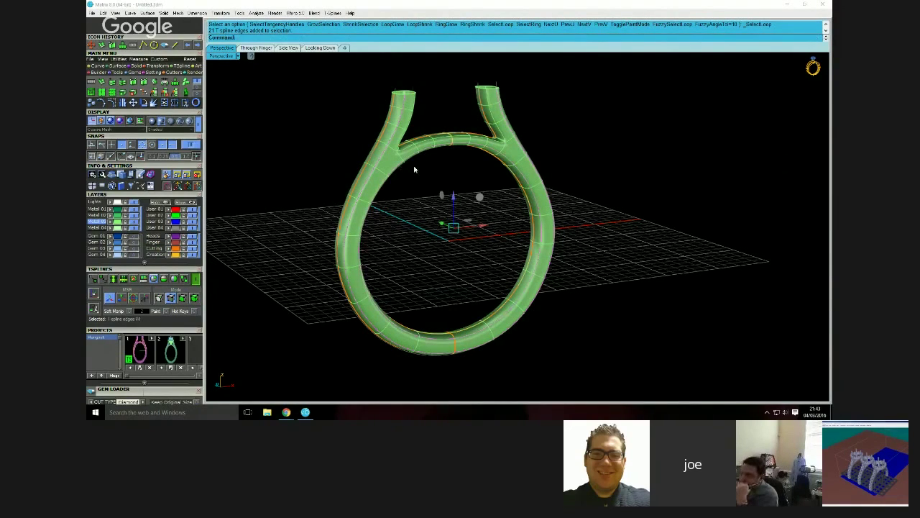
pyautogui.keyDown('shift'); pyautogui.doubleClick(417, 145); pyautogui.keyUp('shift')
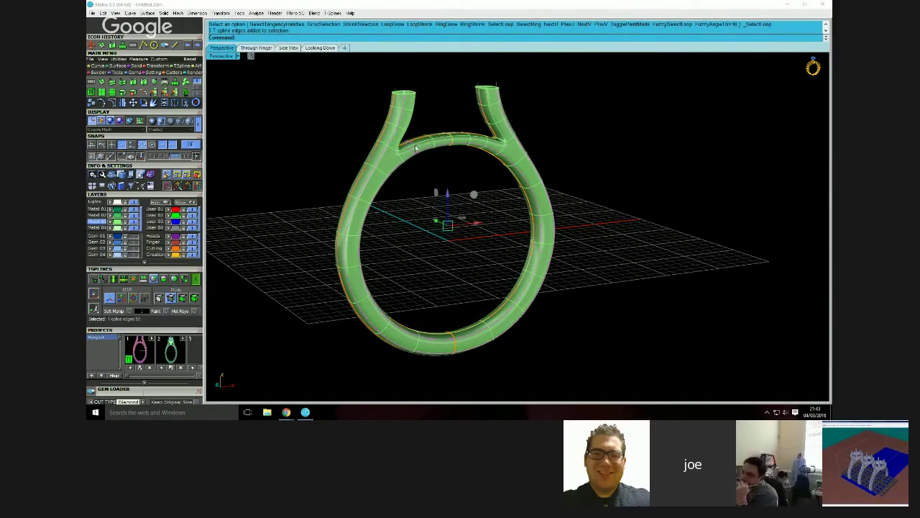
pyautogui.keyDown('ctrl'); pyautogui.click(417, 150); pyautogui.keyUp('ctrl')
pyautogui.moveTo(422, 178); pyautogui.dragTo(418, 164, button='right')
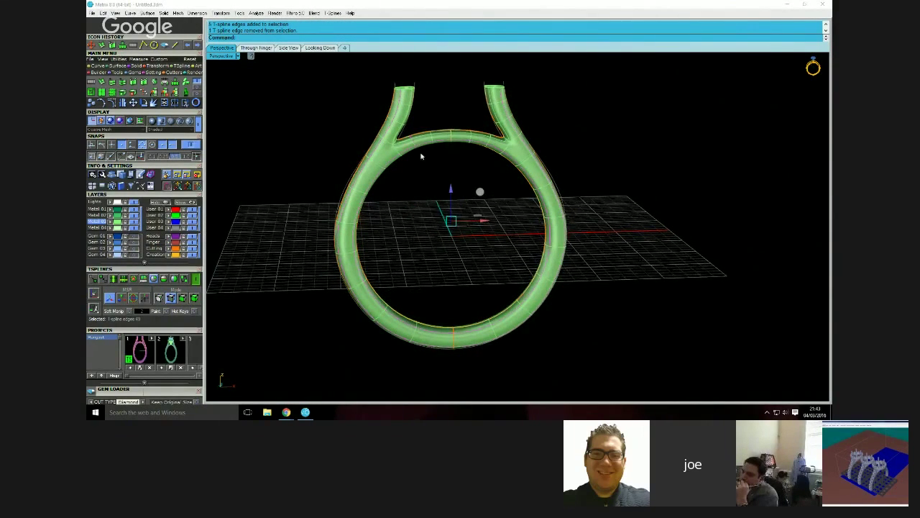
pyautogui.keyDown('shift'); pyautogui.click(417, 160); pyautogui.keyUp('shift')
pyautogui.moveTo(411, 147); pyautogui.dragTo(424, 160)
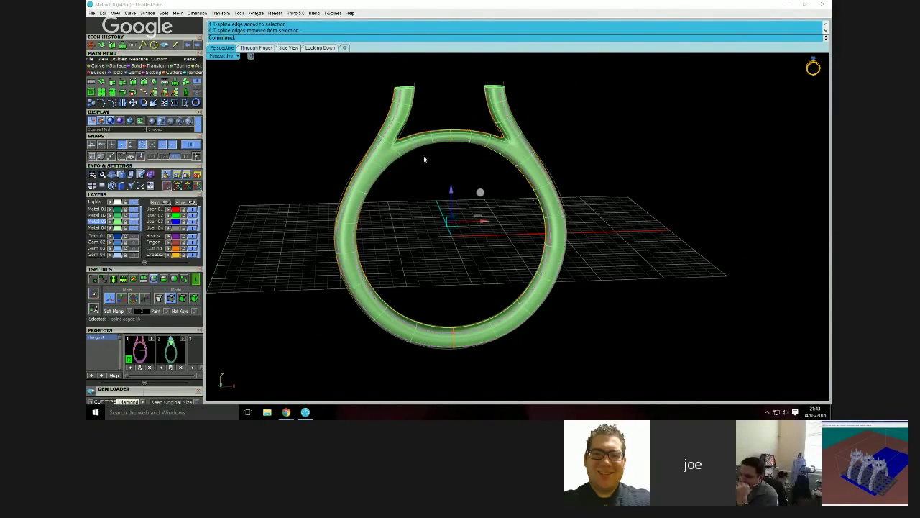
pyautogui.scroll(2, 425, 159)
pyautogui.keyDown('shift'); pyautogui.doubleClick(423, 136); pyautogui.keyUp('shift')
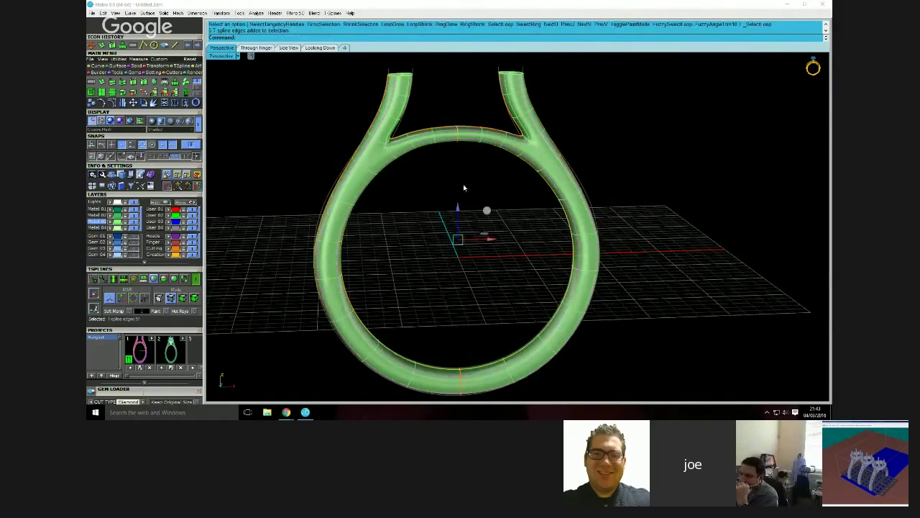
pyautogui.scroll(-2, 426, 195)
pyautogui.keyDown('ctrl'); pyautogui.moveTo(592, 94); pyautogui.dragTo(456, 375); pyautogui.keyUp('ctrl')
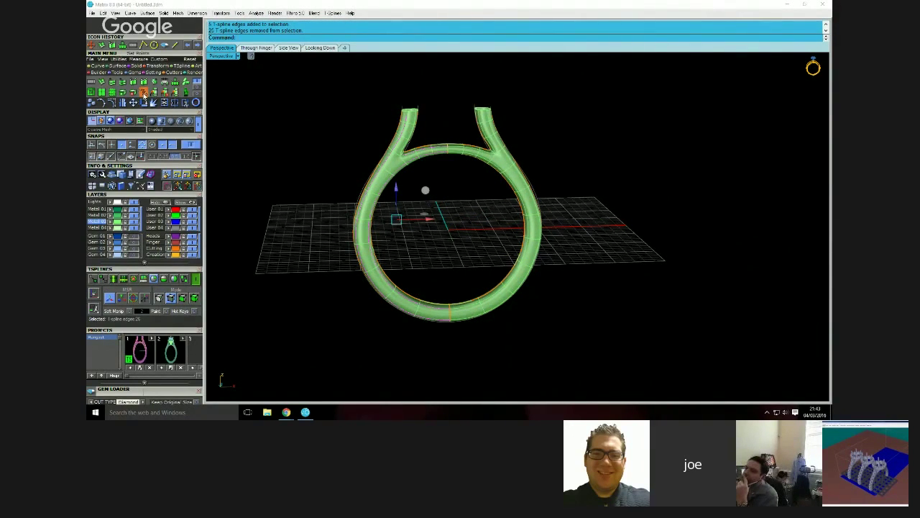
# Set the control point weight of the selected front edges to 6 with tsWeight and return to face mode
pyautogui.click(143, 93)
pyautogui.click(533, 236)
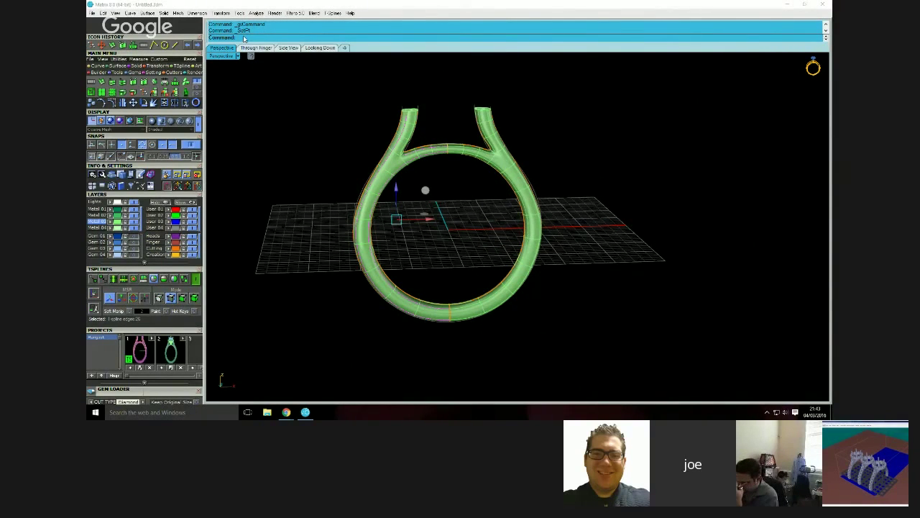
pyautogui.rightClick(243, 35)
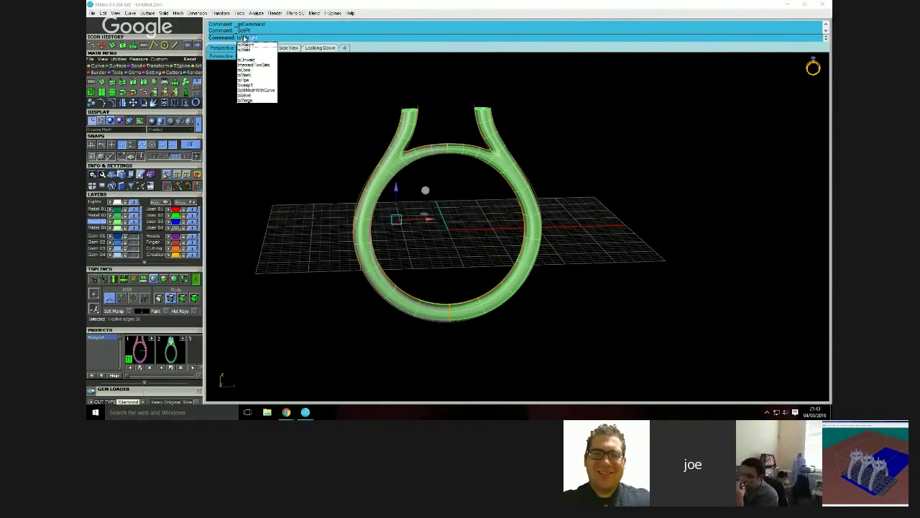
pyautogui.write('tsWeight')
pyautogui.click(246, 44)
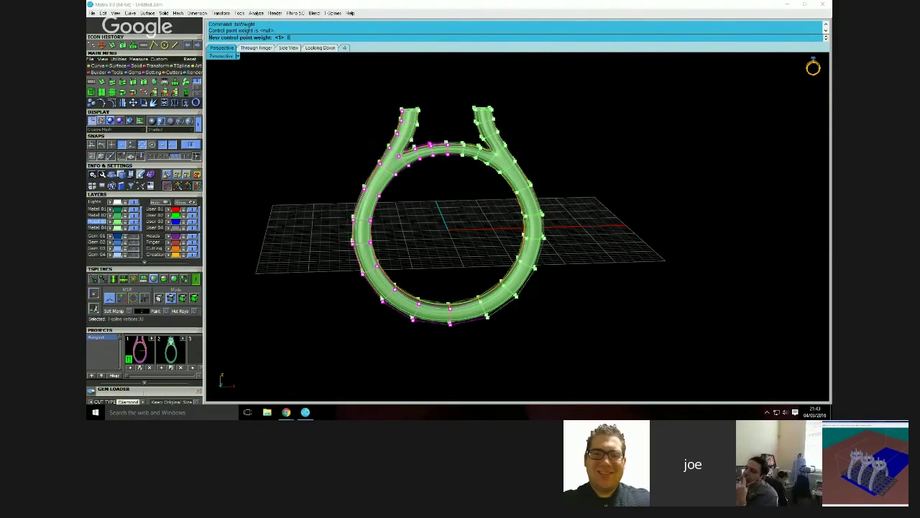
pyautogui.press('Return')
pyautogui.press('Escape')
pyautogui.moveTo(430, 196)
pyautogui.mouseDown(button='right')
pyautogui.moveTo(400, 198)
pyautogui.moveTo(417, 189)
pyautogui.mouseUp(button='right')
pyautogui.click(183, 298)
# Examine the sharpened front edges up close around the left shoulder where the shank meets the bridge
pyautogui.scroll(8, 420, 173)
pyautogui.scroll(-4, 430, 140)
pyautogui.moveTo(430, 141); pyautogui.dragTo(521, 182, button='right')
pyautogui.scroll(4, 410, 168)
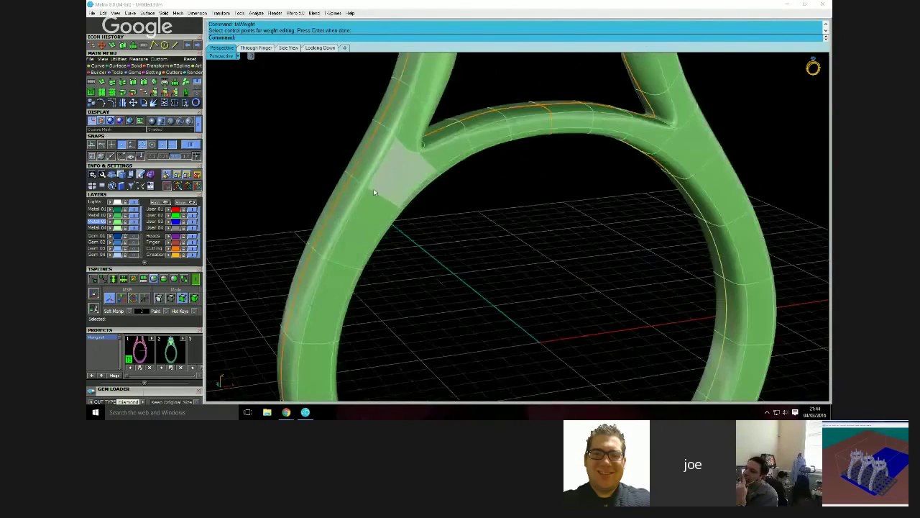
pyautogui.moveTo(374, 192); pyautogui.dragTo(460, 152, button='right')
pyautogui.scroll(-5, 531, 258)
pyautogui.moveTo(531, 257); pyautogui.dragTo(442, 205, button='right')
pyautogui.scroll(6, 468, 190)
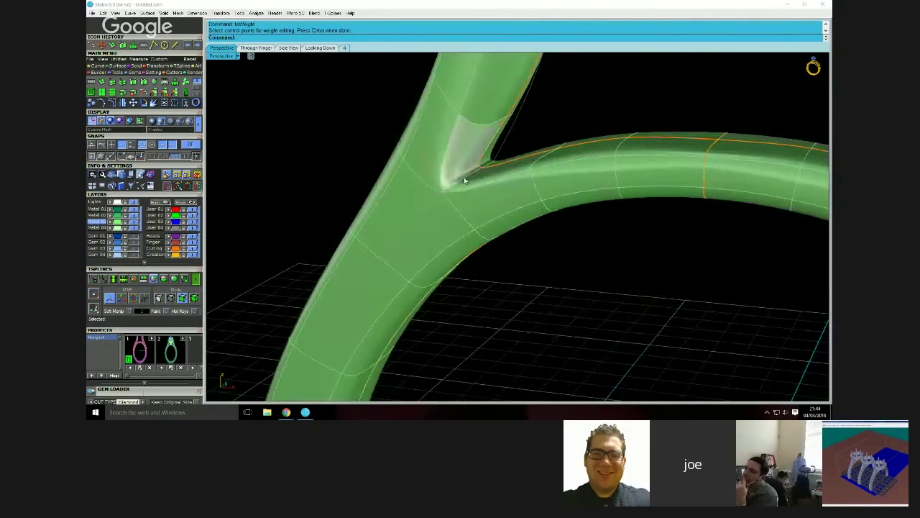
# Select the short edge in the left shoulder's crotch and inspect the join between shoulder and bridge
pyautogui.click(293, 151)
pyautogui.click(171, 299)
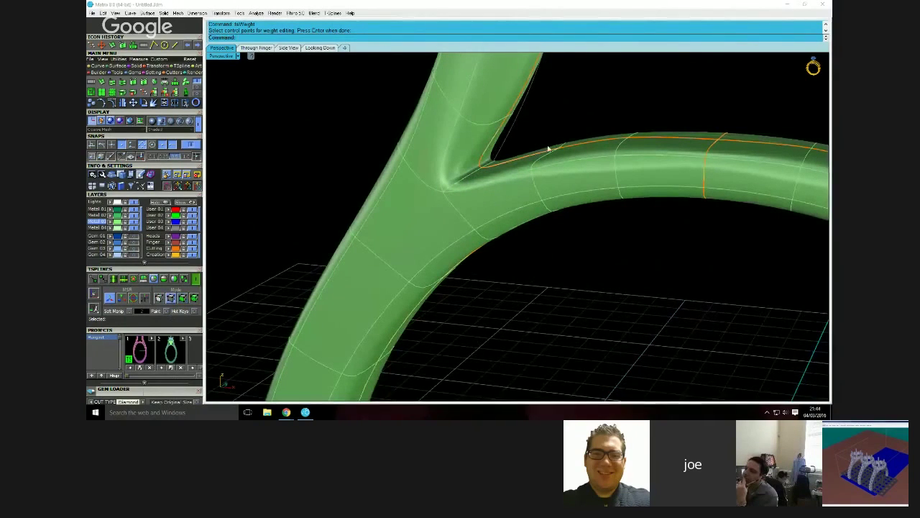
pyautogui.click(472, 177)
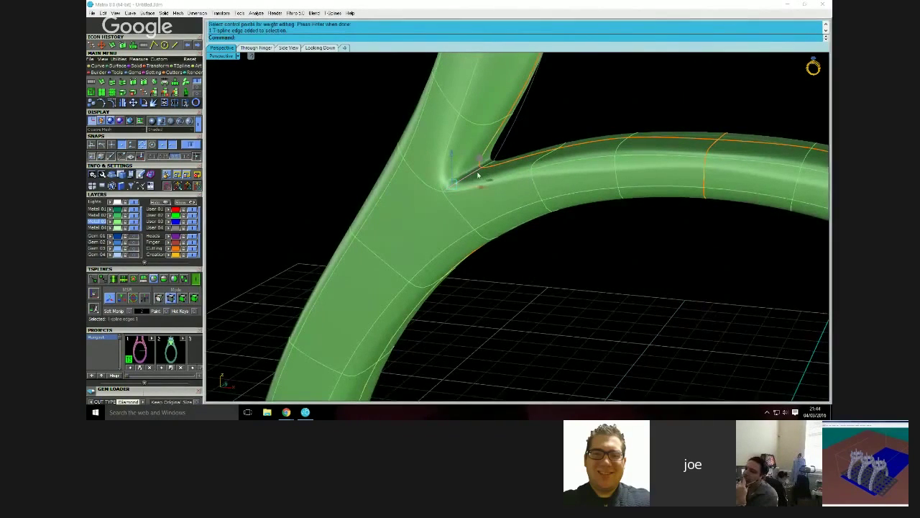
pyautogui.moveTo(485, 162); pyautogui.dragTo(485, 162, button='right')
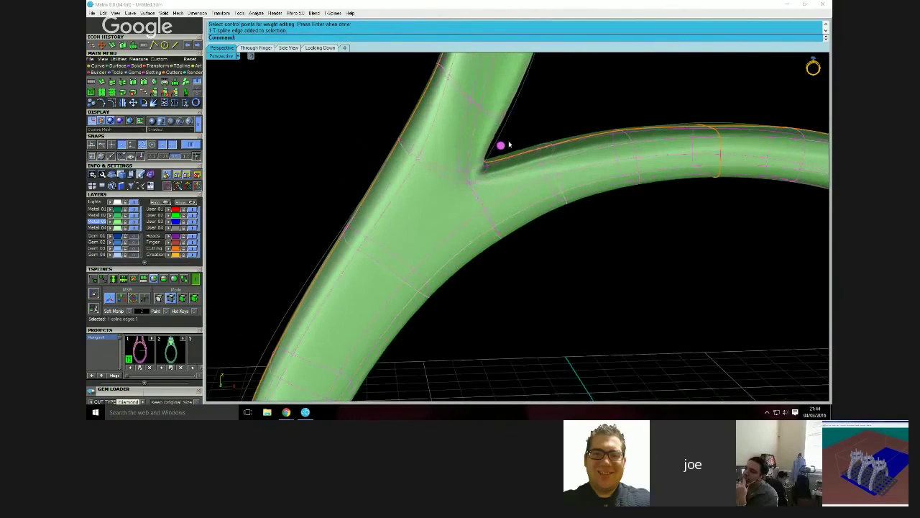
pyautogui.moveTo(513, 135); pyautogui.dragTo(515, 133)
pyautogui.scroll(-5, 576, 265)
pyautogui.moveTo(576, 265); pyautogui.dragTo(560, 214, button='right')
pyautogui.scroll(4, 509, 218)
pyautogui.scroll(-7, 559, 215)
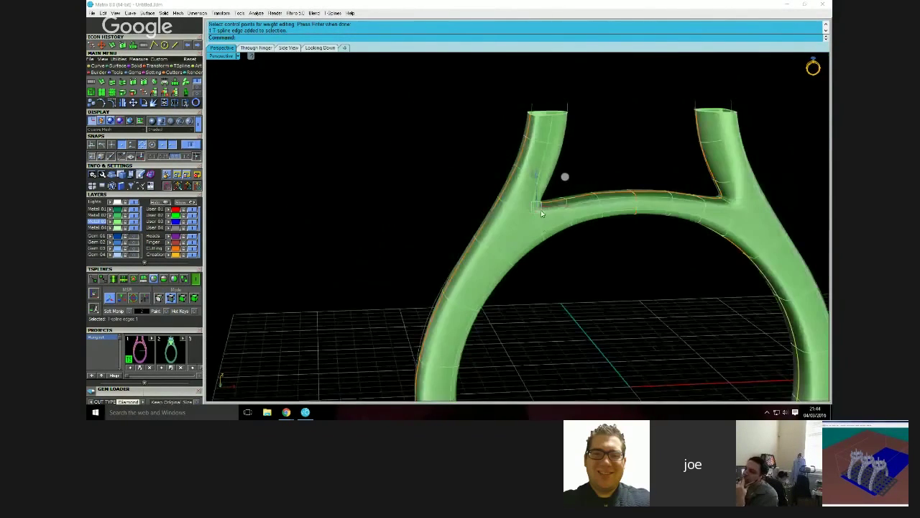
pyautogui.moveTo(579, 276); pyautogui.dragTo(502, 201, button='right')
pyautogui.moveTo(556, 241); pyautogui.dragTo(494, 246, button='right')
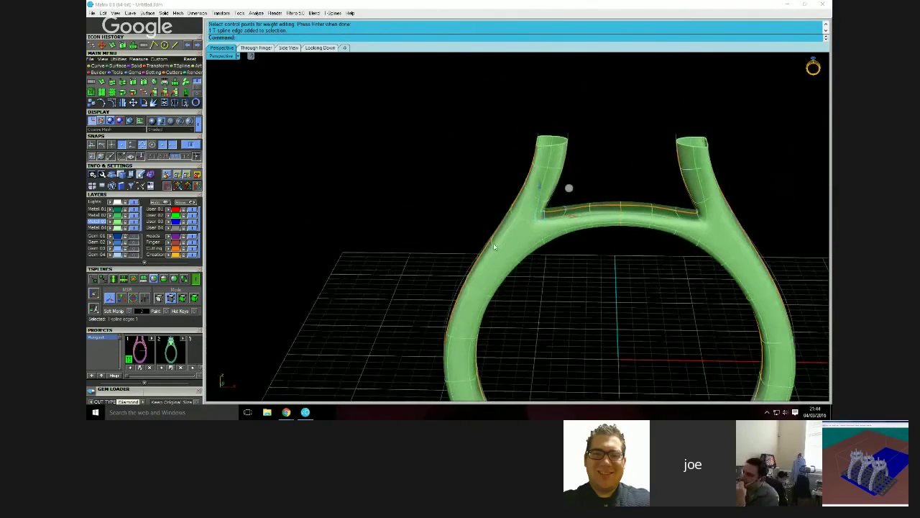
pyautogui.moveTo(630, 247); pyautogui.dragTo(568, 205, button='right')
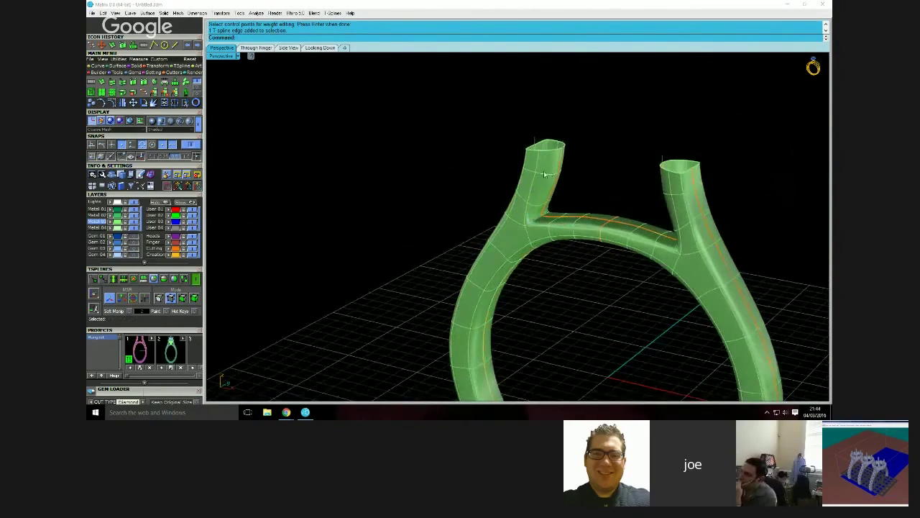
# Select the left shoulder's inner edge loop from crotch to open end and set its control point weight to 6 with tsWeight
pyautogui.scroll(2, 544, 170)
pyautogui.click(532, 168)
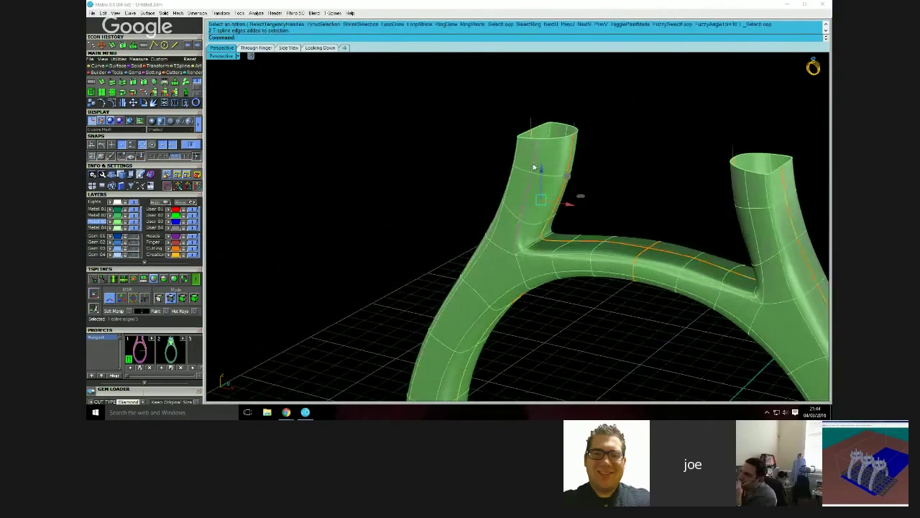
pyautogui.write('tsWeight')
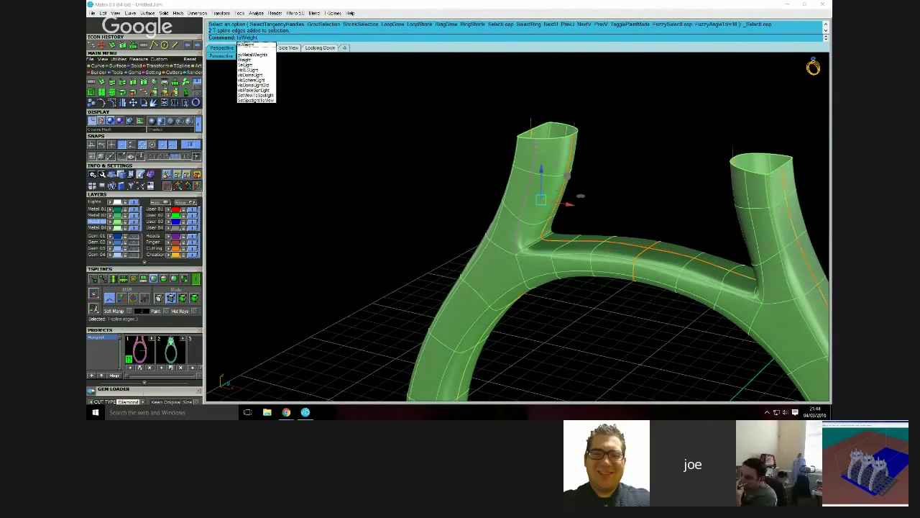
pyautogui.press('Return')
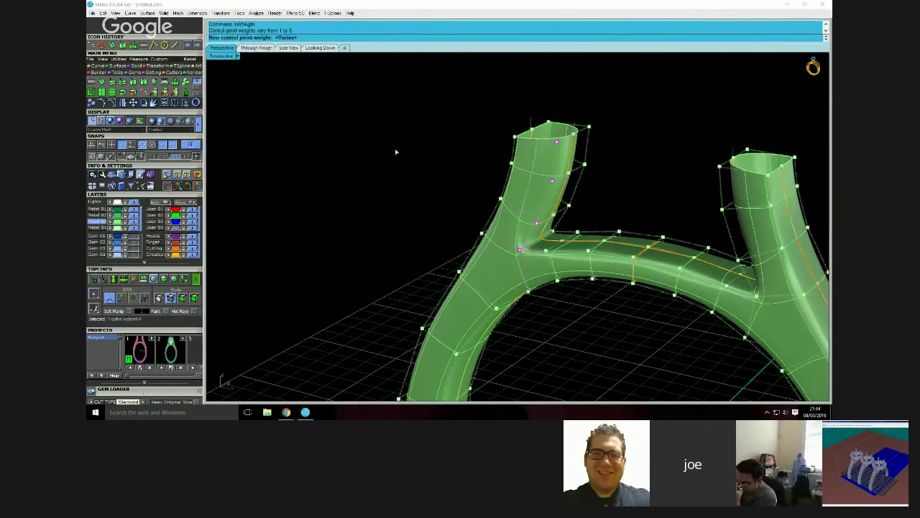
pyautogui.write('6')
pyautogui.press('Return')
pyautogui.moveTo(427, 129); pyautogui.dragTo(361, 258, button='right')
pyautogui.scroll(-6, 361, 258)
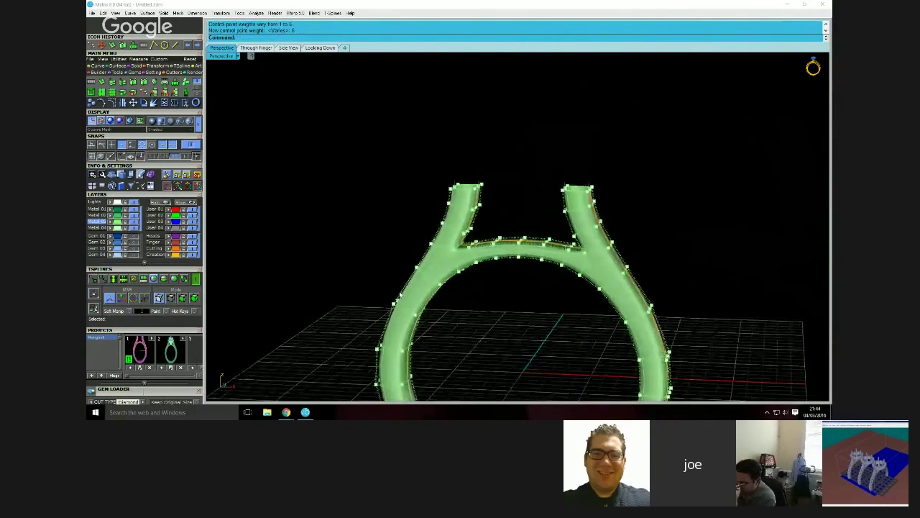
pyautogui.click(183, 298)
# Check the whole shank's sharpened profile in the Perspective and Through Finger views, ending in the four-viewport layout
pyautogui.scroll(-4, 307, 201)
pyautogui.moveTo(384, 317); pyautogui.dragTo(412, 308, button='right')
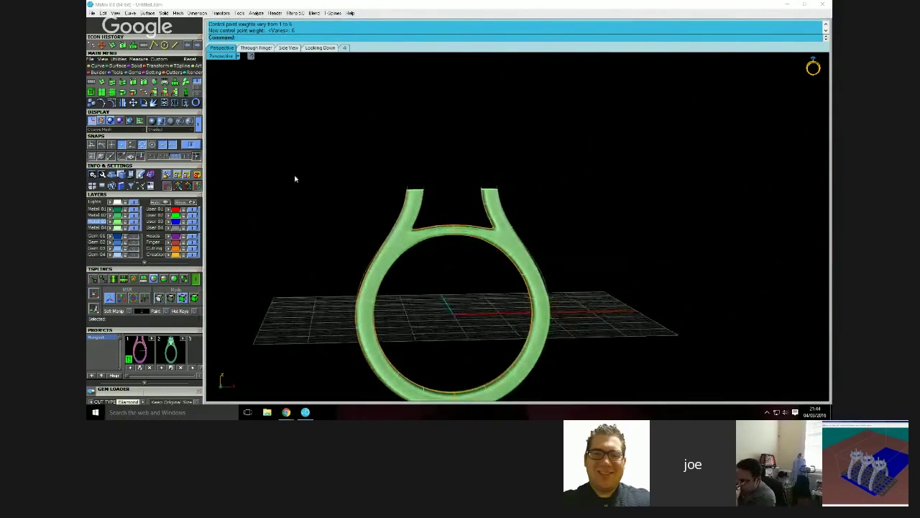
pyautogui.doubleClick(219, 58)
pyautogui.doubleClick(231, 229)
pyautogui.moveTo(373, 229); pyautogui.dragTo(392, 276, button='right')
pyautogui.scroll(-2, 378, 260)
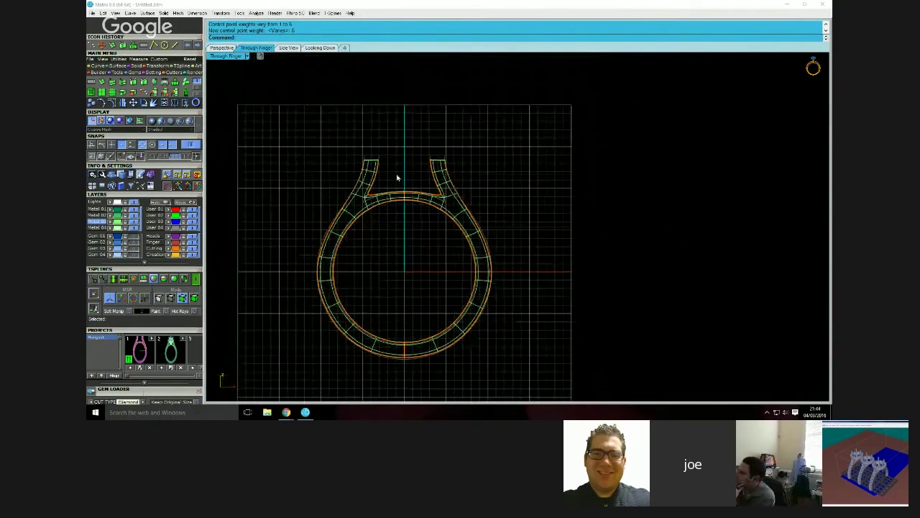
pyautogui.doubleClick(228, 57)
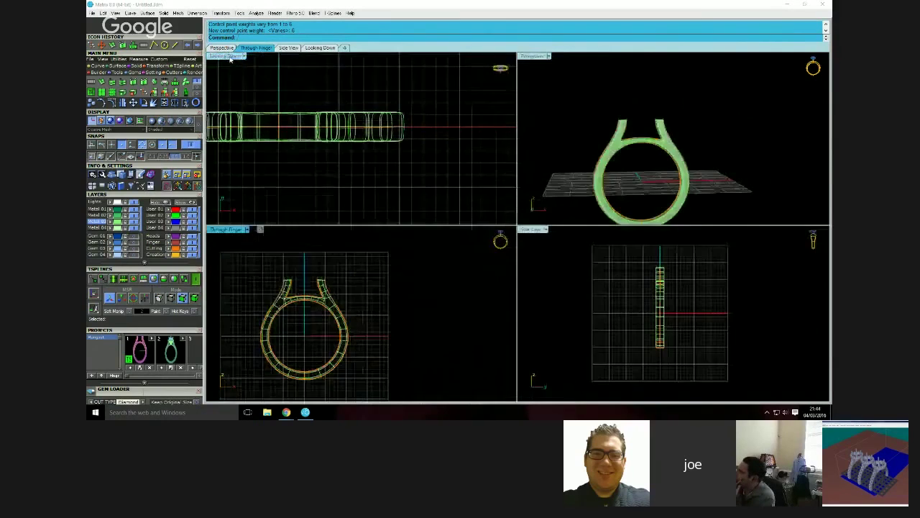
# Select an edge at the left shoulder's open end and inspect that end in the Perspective view
pyautogui.doubleClick(531, 57)
pyautogui.scroll(3, 450, 203)
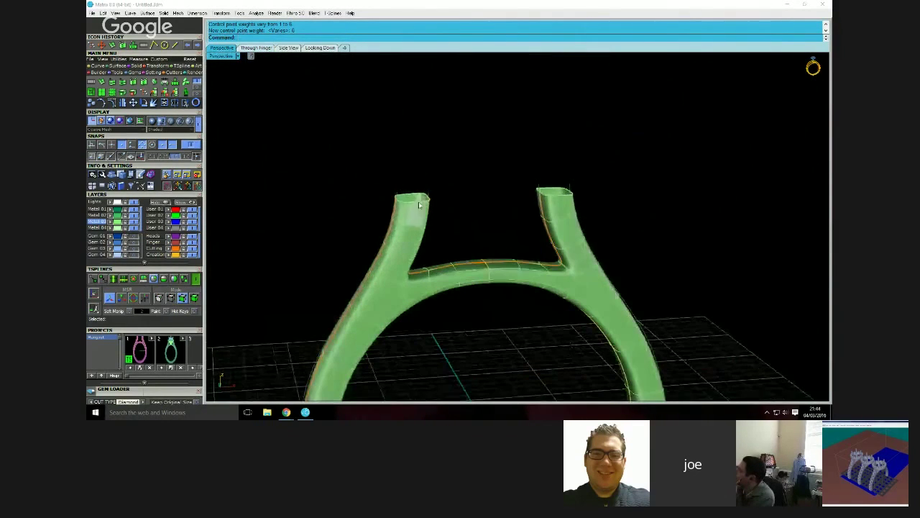
pyautogui.click(171, 299)
pyautogui.click(400, 205)
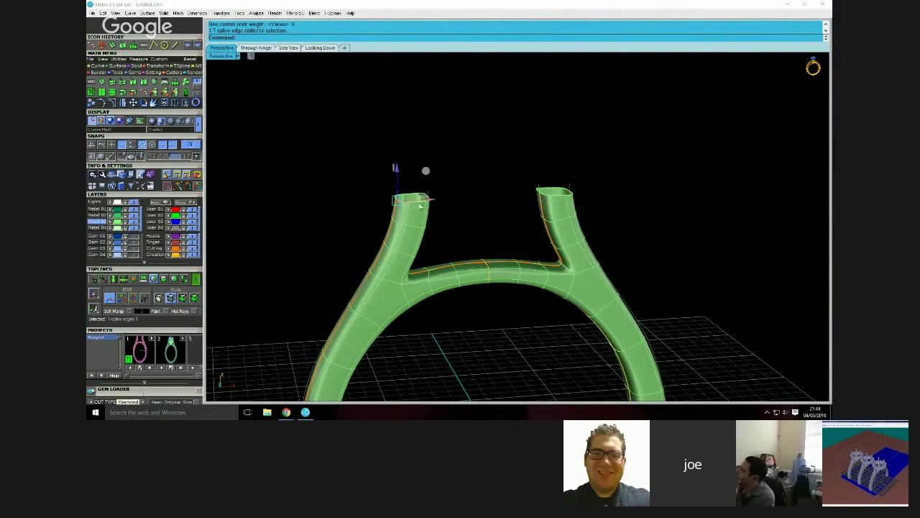
pyautogui.click(457, 201)
pyautogui.moveTo(450, 203); pyautogui.dragTo(429, 204, button='right')
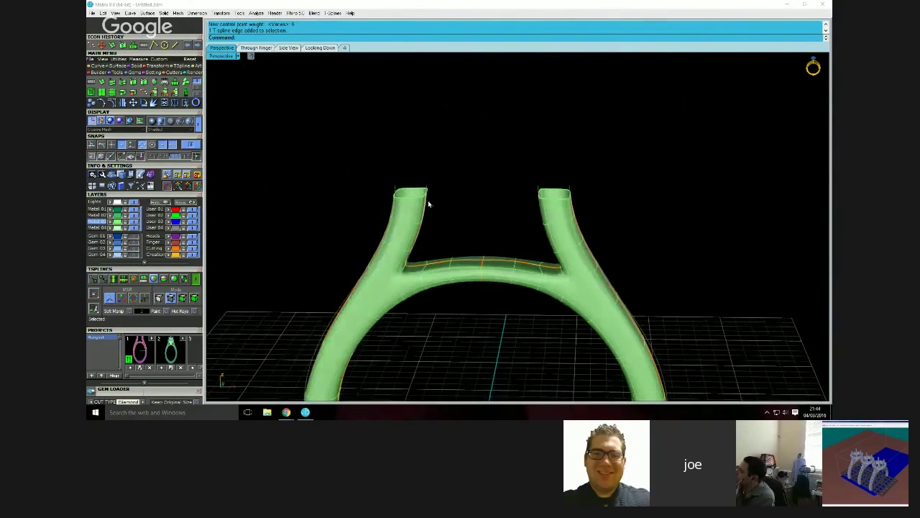
# Try to shift the edges at the left shoulder's open end inward, and undo the change
pyautogui.click(423, 199)
pyautogui.keyDown('shift'); pyautogui.click(398, 200); pyautogui.keyUp('shift')
pyautogui.moveTo(440, 197); pyautogui.dragTo(451, 198)
pyautogui.click(443, 217)
pyautogui.moveTo(453, 226); pyautogui.dragTo(474, 217, button='right')
pyautogui.moveTo(349, 202); pyautogui.dragTo(460, 235)
pyautogui.click(471, 248)
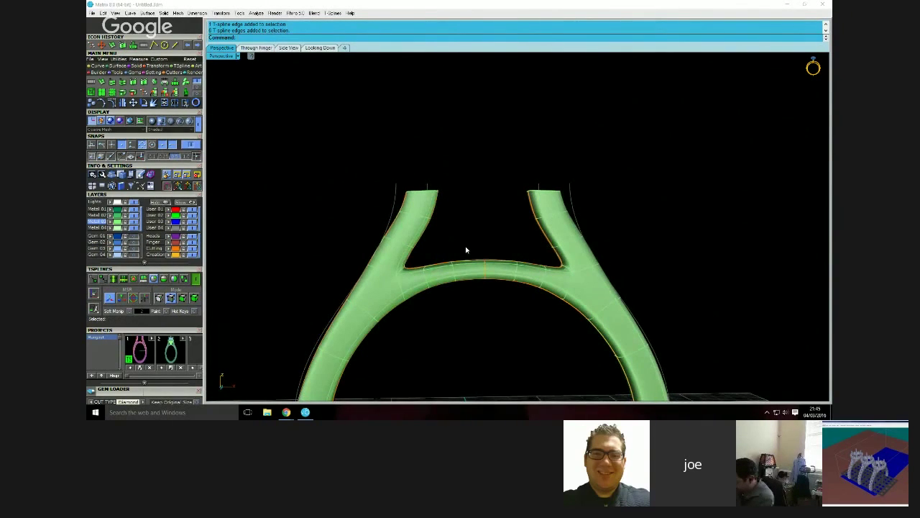
pyautogui.hotkey('ctrl', 'z')
# Inspect the bridge edges and a face at the base of the shank by selecting them from different angles
pyautogui.moveTo(478, 259); pyautogui.dragTo(499, 290)
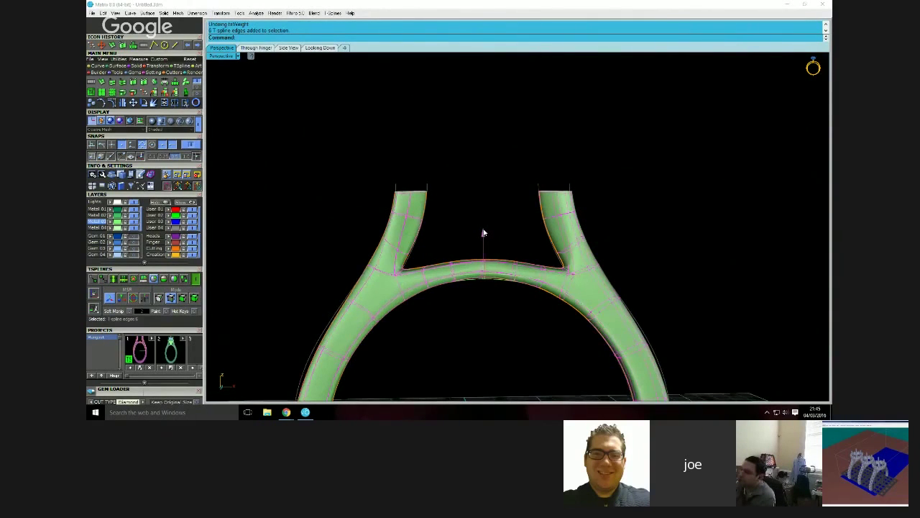
pyautogui.moveTo(484, 222); pyautogui.dragTo(468, 354, button='right')
pyautogui.scroll(-5, 437, 140)
pyautogui.scroll(5, 467, 339)
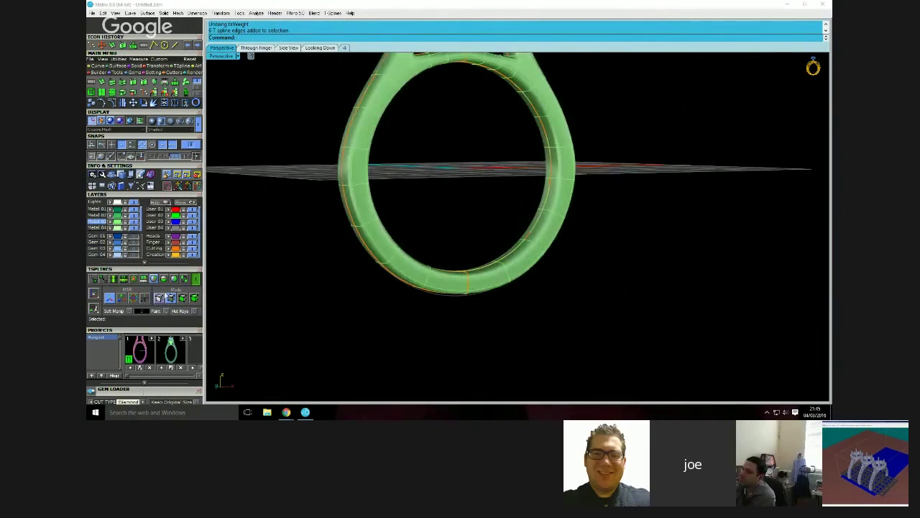
pyautogui.click(446, 283)
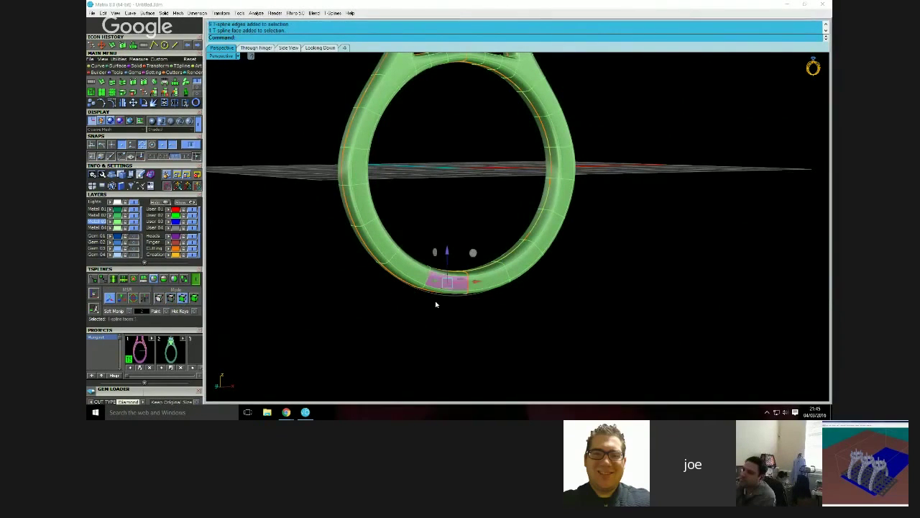
pyautogui.moveTo(435, 308); pyautogui.dragTo(478, 297, button='right')
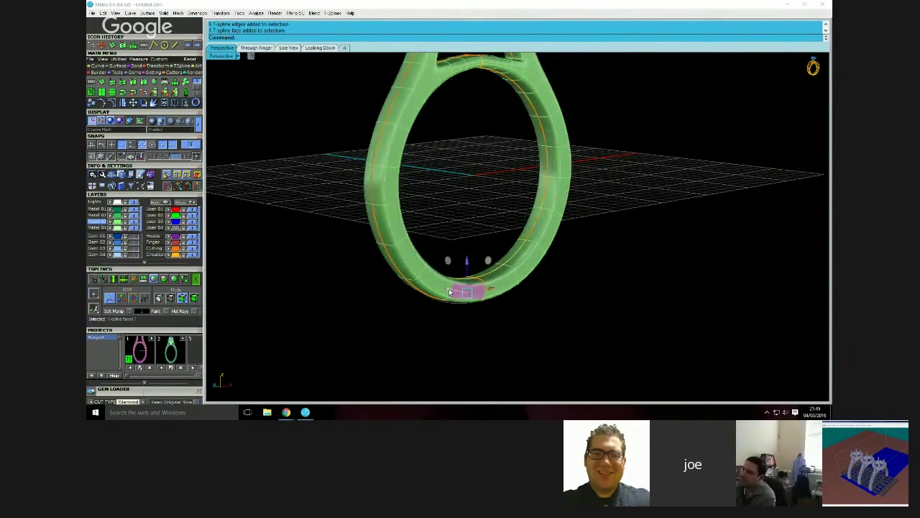
pyautogui.click(519, 307)
pyautogui.moveTo(519, 307); pyautogui.dragTo(425, 158, button='right')
pyautogui.scroll(5, 421, 147)
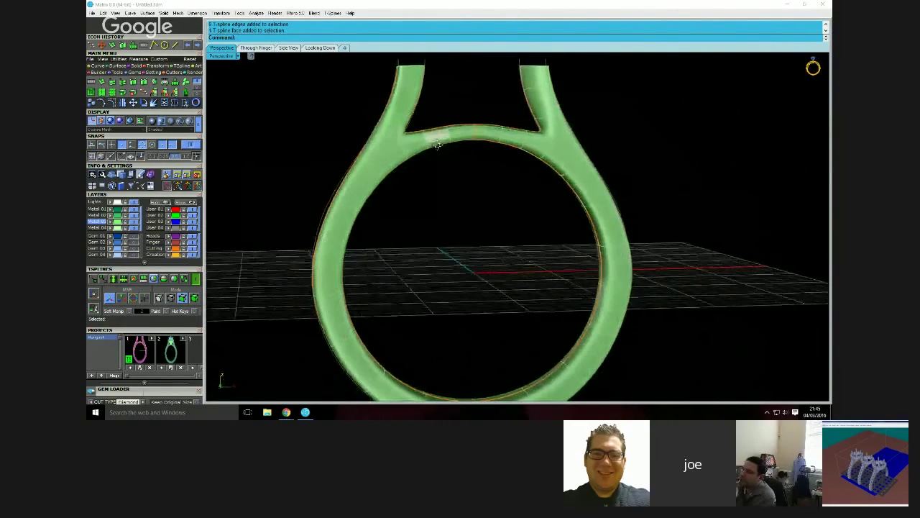
# Select the edge in the left shoulder's crotch and check the shank's shape around it
pyautogui.scroll(3, 437, 144)
pyautogui.click(174, 301)
pyautogui.click(396, 137)
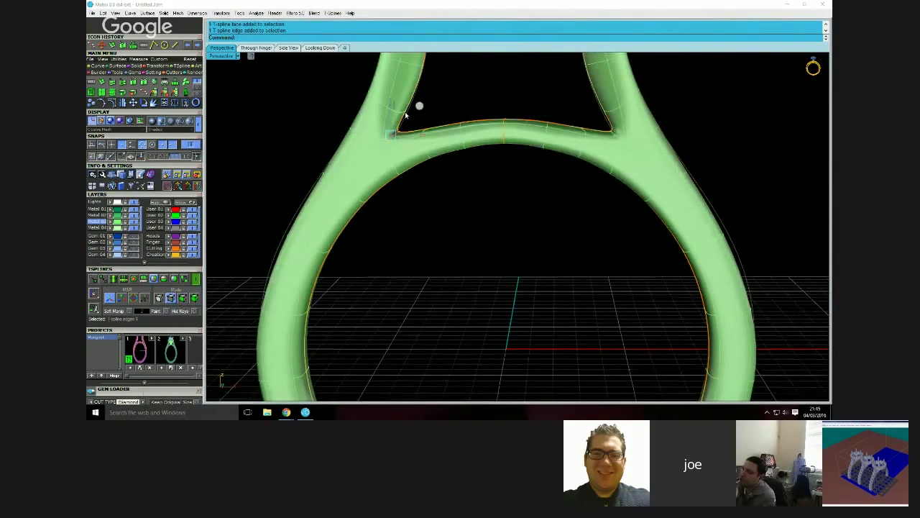
pyautogui.moveTo(397, 246); pyautogui.dragTo(425, 238, button='right')
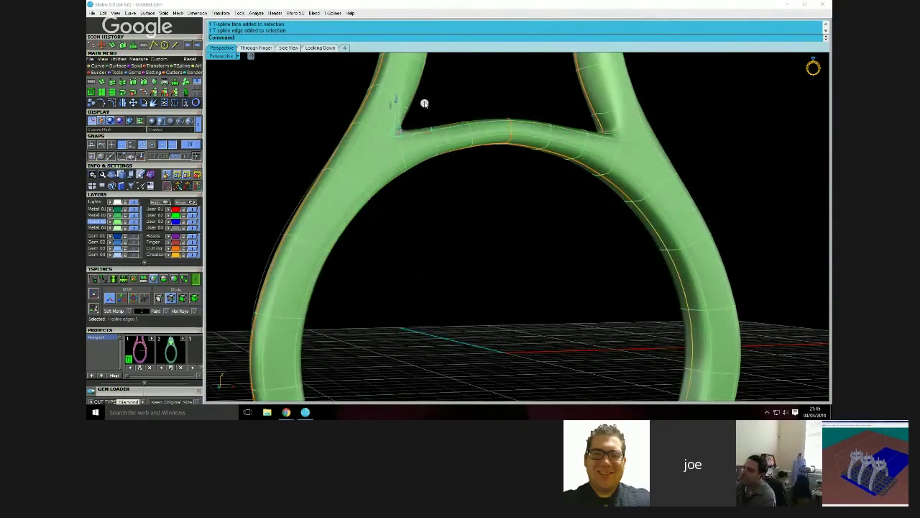
pyautogui.scroll(-5, 485, 240)
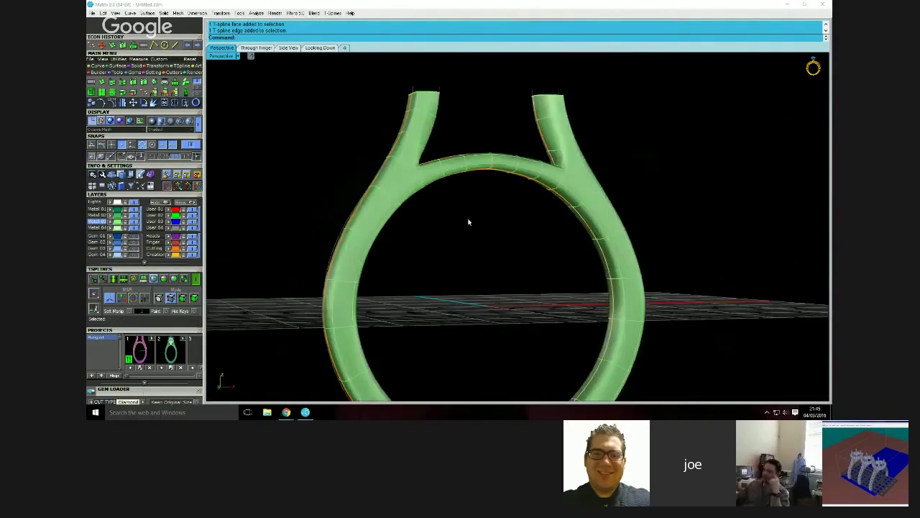
pyautogui.moveTo(468, 229); pyautogui.dragTo(466, 227, button='right')
pyautogui.moveTo(514, 302); pyautogui.dragTo(454, 224, button='right')
pyautogui.scroll(4, 460, 227)
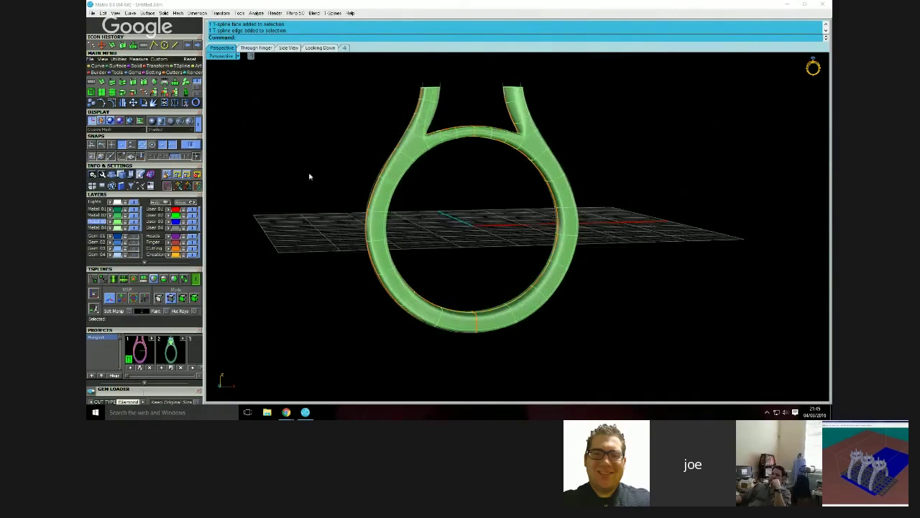
# Undo the tsWeight changes back to the mirrored, unweighted shank
pyautogui.moveTo(493, 158); pyautogui.dragTo(524, 127, button='right')
pyautogui.scroll(5, 515, 116)
pyautogui.scroll(4, 522, 128)
pyautogui.doubleClick(515, 127)
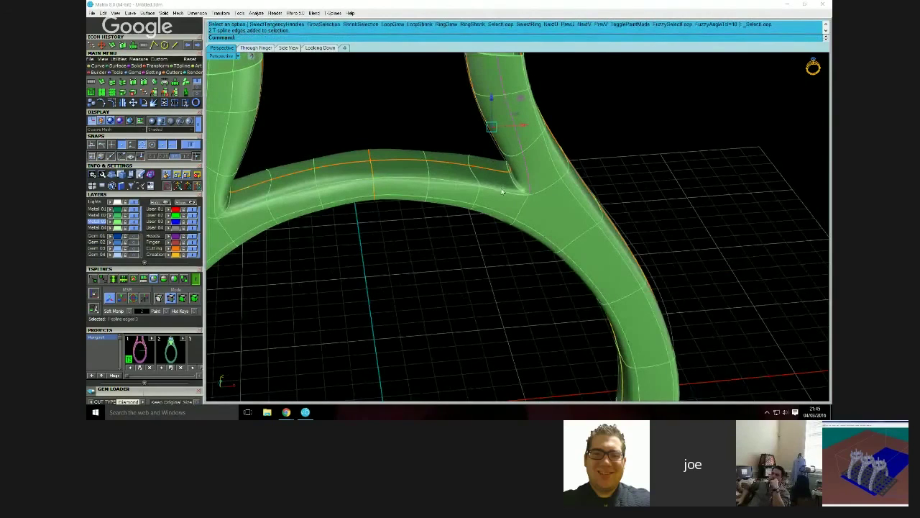
pyautogui.scroll(-5, 469, 119)
pyautogui.hotkey('ctrl', 'z')
pyautogui.hotkey('ctrl', 'z')
pyautogui.scroll(3, 408, 101)
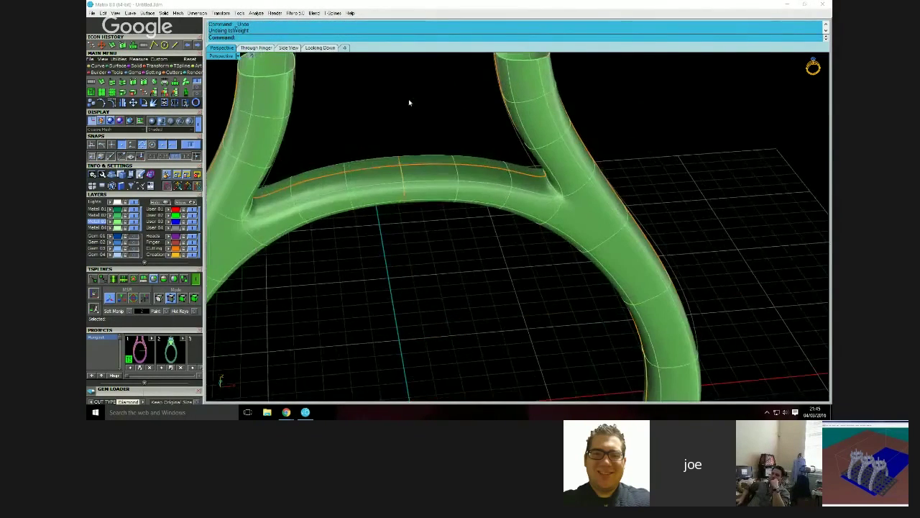
pyautogui.hotkey('ctrl', 'z')
pyautogui.scroll(-1, 409, 108)
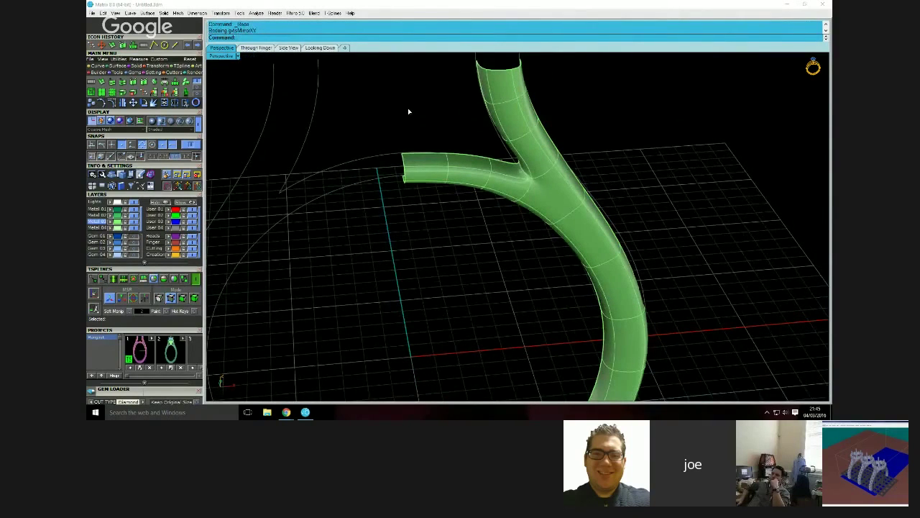
# Select the edge loops along the shoulder, bridge and band, and deselect the right half of the shank
pyautogui.moveTo(409, 120); pyautogui.dragTo(396, 207, button='right')
pyautogui.scroll(-4, 396, 208)
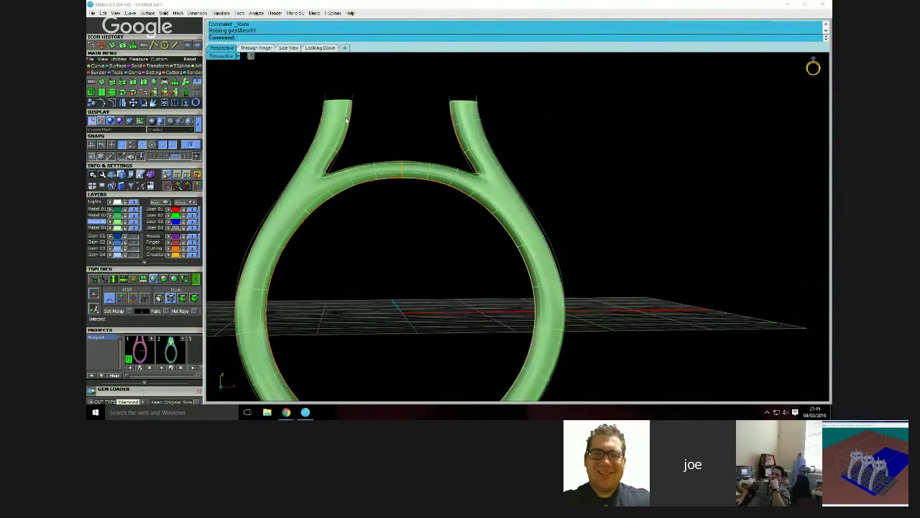
pyautogui.click(346, 120)
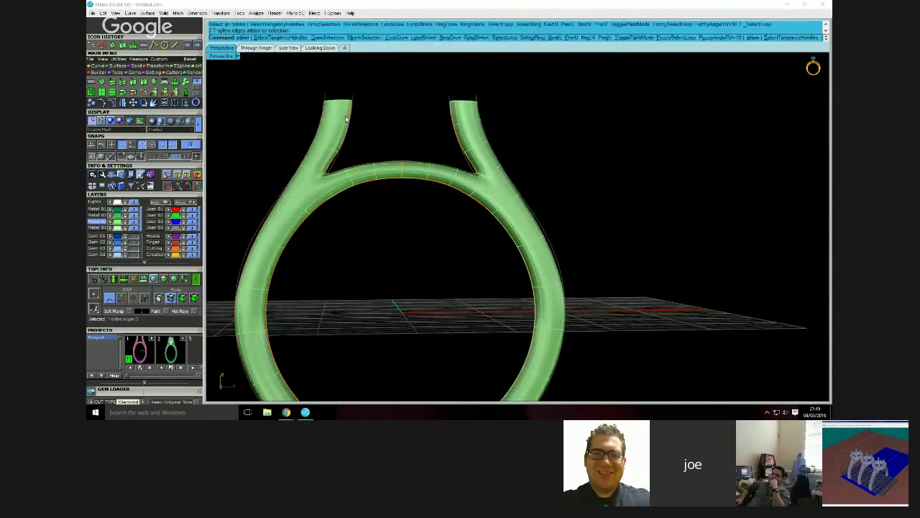
pyautogui.keyDown('shift'); pyautogui.click(330, 177); pyautogui.keyUp('shift')
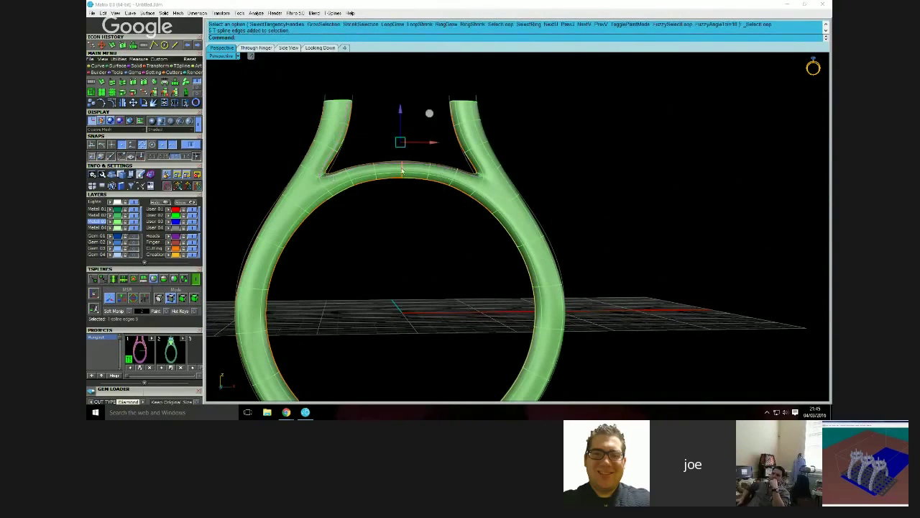
pyautogui.keyDown('shift'); pyautogui.click(327, 133); pyautogui.keyUp('shift')
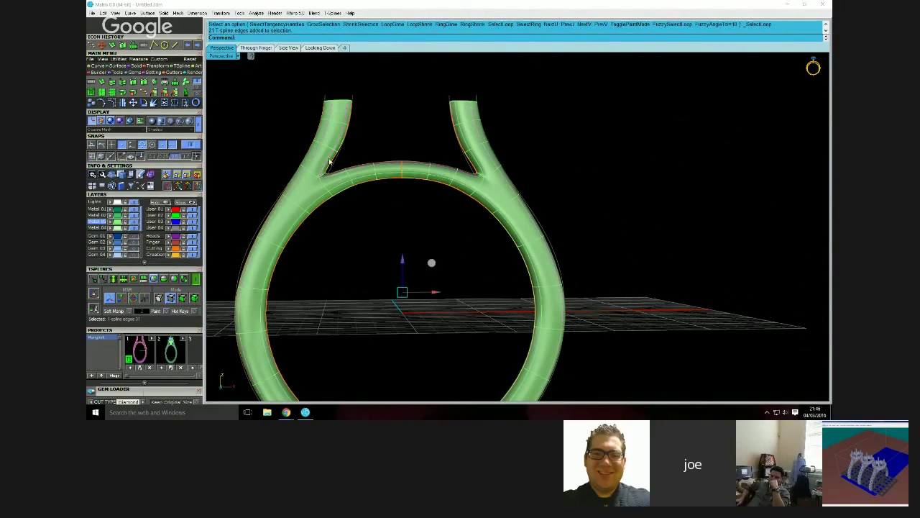
pyautogui.keyDown('shift'); pyautogui.click(336, 188); pyautogui.keyUp('shift')
pyautogui.scroll(-3, 382, 191)
pyautogui.moveTo(528, 130); pyautogui.dragTo(396, 369)
pyautogui.moveTo(395, 308); pyautogui.dragTo(398, 312, button='right')
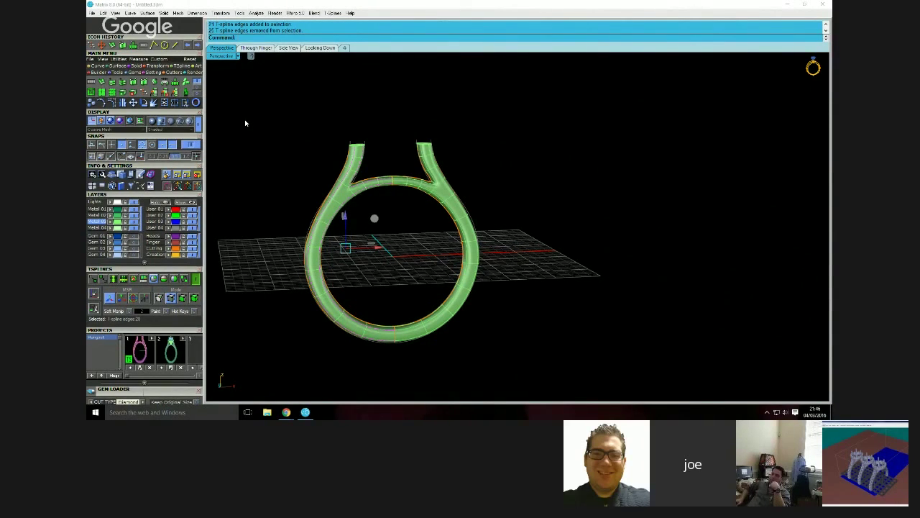
# Set the control point weight of the left half's selected edges to 6 with tsWeight
pyautogui.write('eight')
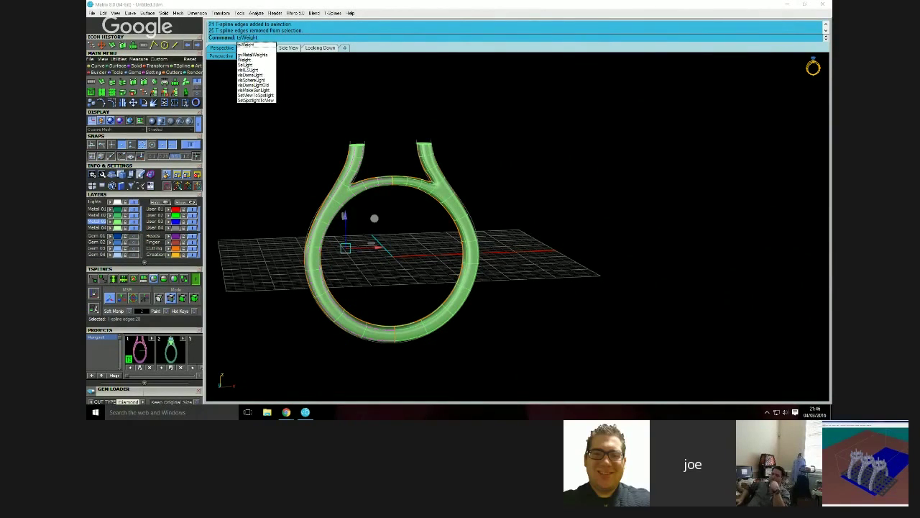
pyautogui.press('Return')
pyautogui.write('6')
pyautogui.press('Return')
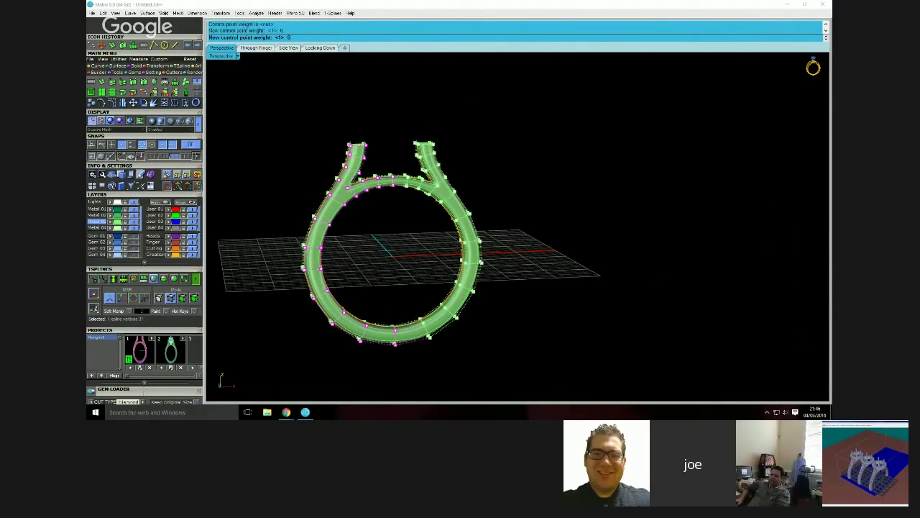
pyautogui.press('Return')
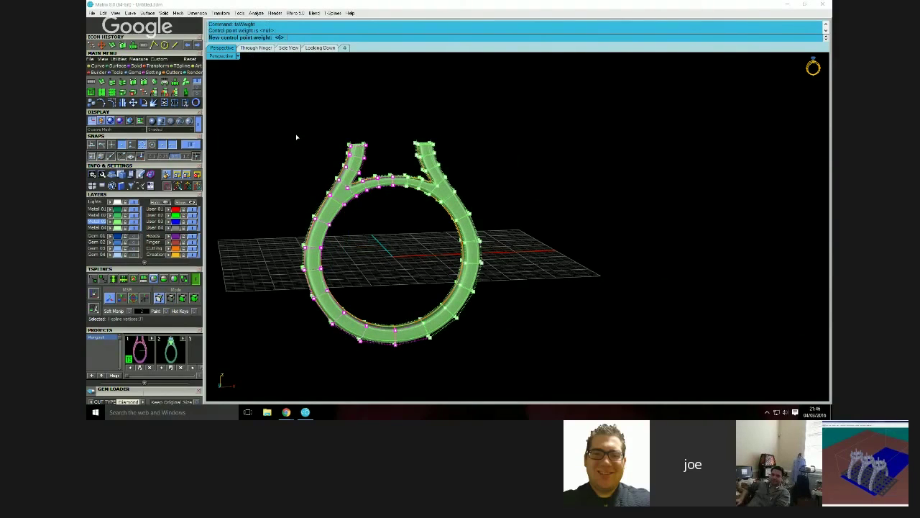
pyautogui.moveTo(296, 136)
pyautogui.mouseDown(button='right')
pyautogui.moveTo(316, 149)
pyautogui.moveTo(299, 152)
pyautogui.mouseUp(button='right')
pyautogui.press('Return')
# Deselect the shank and show the diamond's gem layer to view the stone between the shoulders
pyautogui.click(374, 283)
pyautogui.click(183, 297)
pyautogui.moveTo(376, 292); pyautogui.dragTo(429, 242, button='right')
pyautogui.scroll(3, 396, 226)
pyautogui.scroll(3, 401, 180)
pyautogui.moveTo(392, 218); pyautogui.dragTo(425, 276, button='right')
pyautogui.click(143, 246)
pyautogui.scroll(-4, 445, 230)
pyautogui.scroll(4, 445, 237)
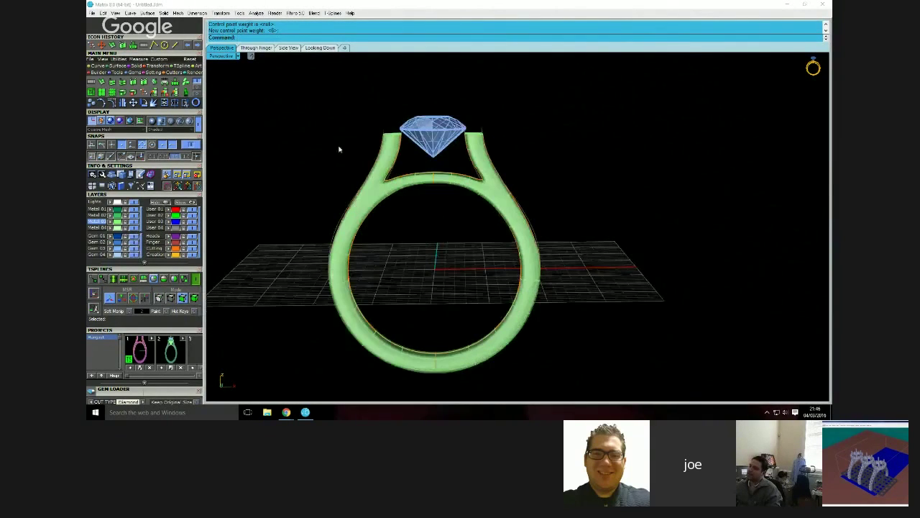
# In the Through Finger view, make Metal 01 the current layer and hide the Metal 03 layer holding the shank
pyautogui.doubleClick(218, 57)
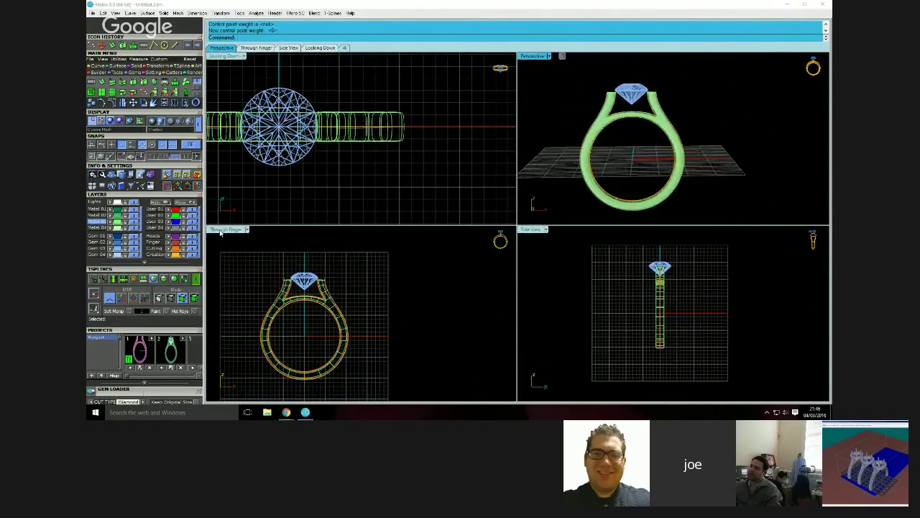
pyautogui.doubleClick(224, 230)
pyautogui.scroll(-3, 359, 215)
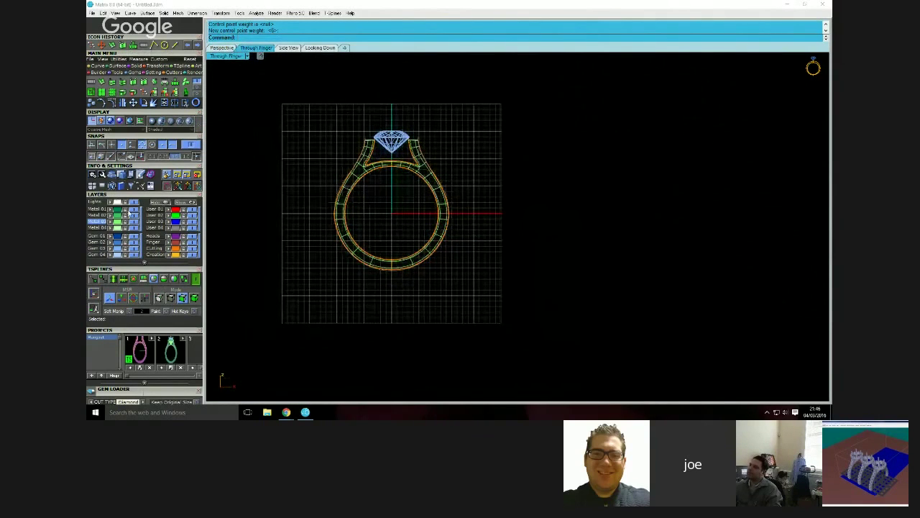
pyautogui.click(96, 209)
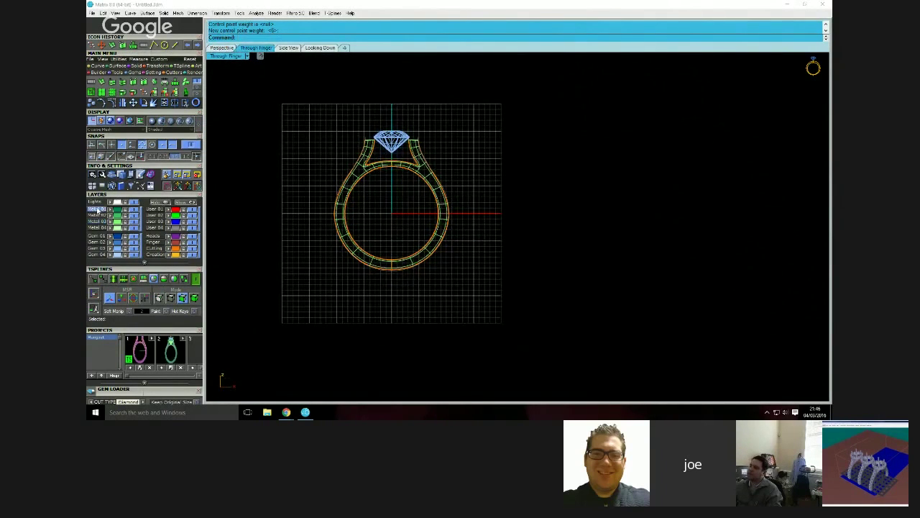
pyautogui.click(136, 221)
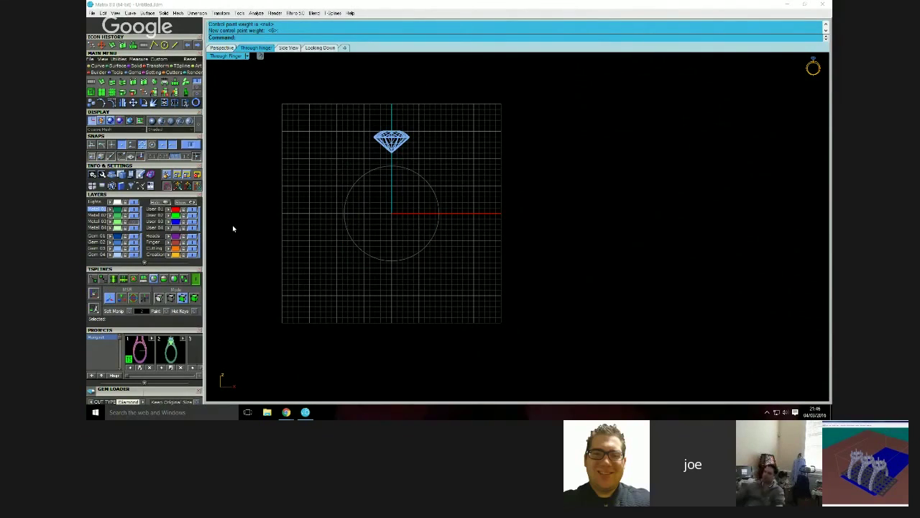
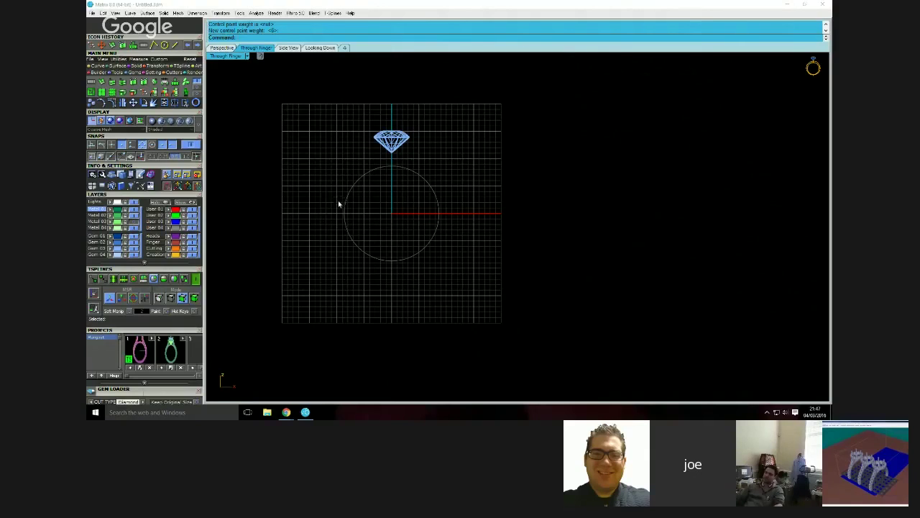
# Draw a 1.6 mm square rectangle outward and downward from the diamond's right girdle edge in the Through Finger view
pyautogui.moveTo(339, 201)
pyautogui.mouseDown(button='right')
pyautogui.moveTo(387, 208)
pyautogui.moveTo(344, 186)
pyautogui.mouseUp(button='right')
pyautogui.scroll(4, 400, 189)
pyautogui.scroll(-6, 400, 189)
pyautogui.scroll(4, 400, 189)
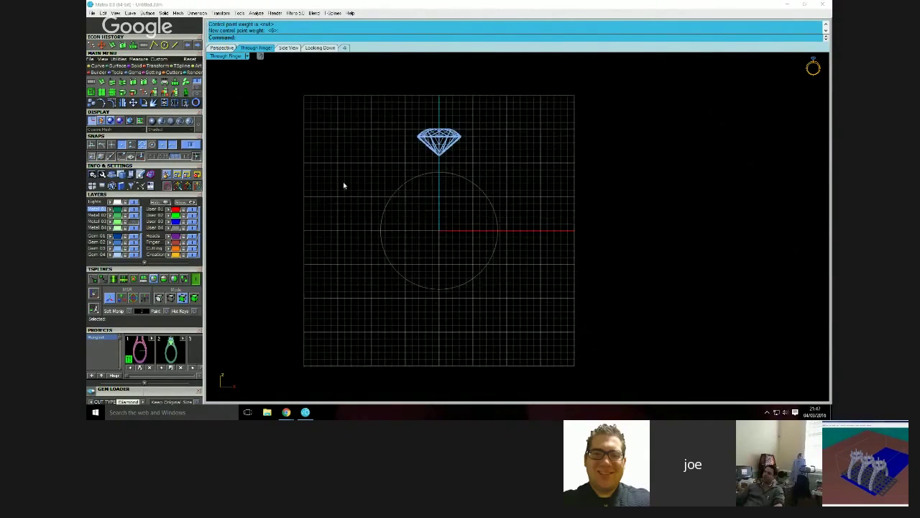
pyautogui.doubleClick(229, 58)
pyautogui.doubleClick(228, 229)
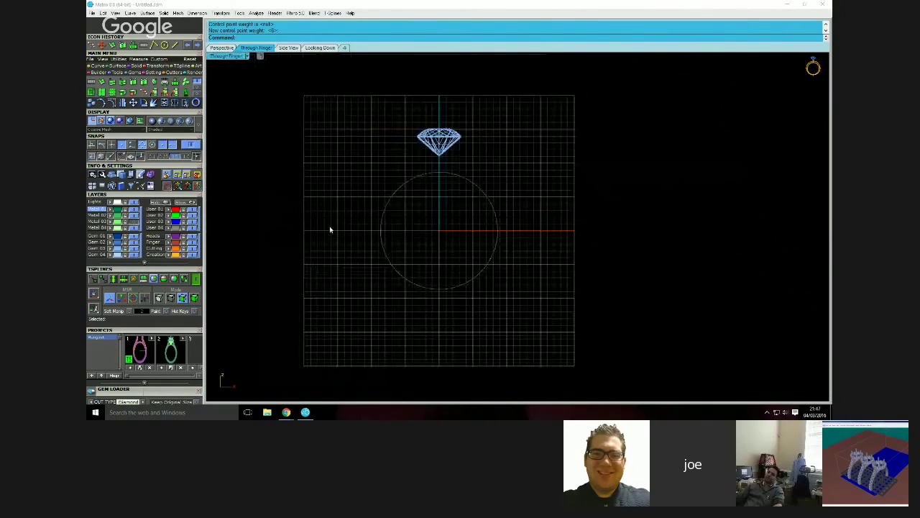
pyautogui.scroll(3, 438, 220)
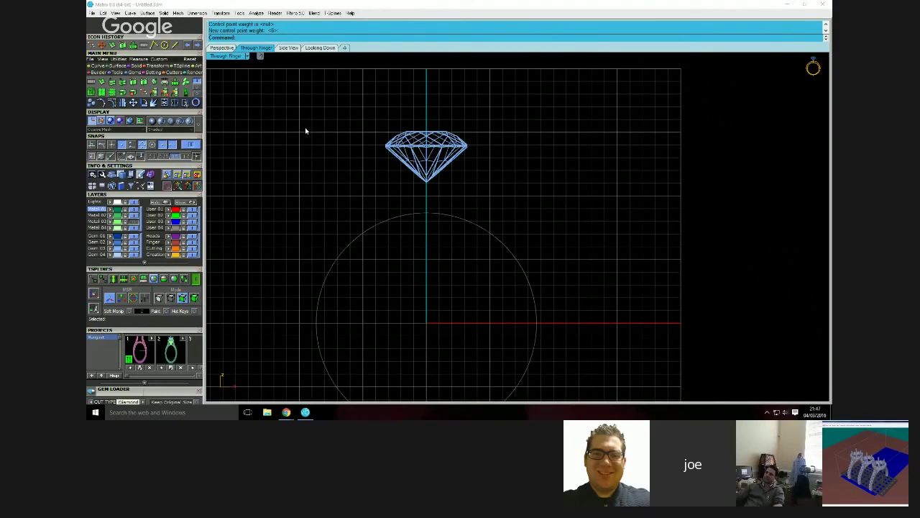
pyautogui.click(101, 68)
pyautogui.click(122, 82)
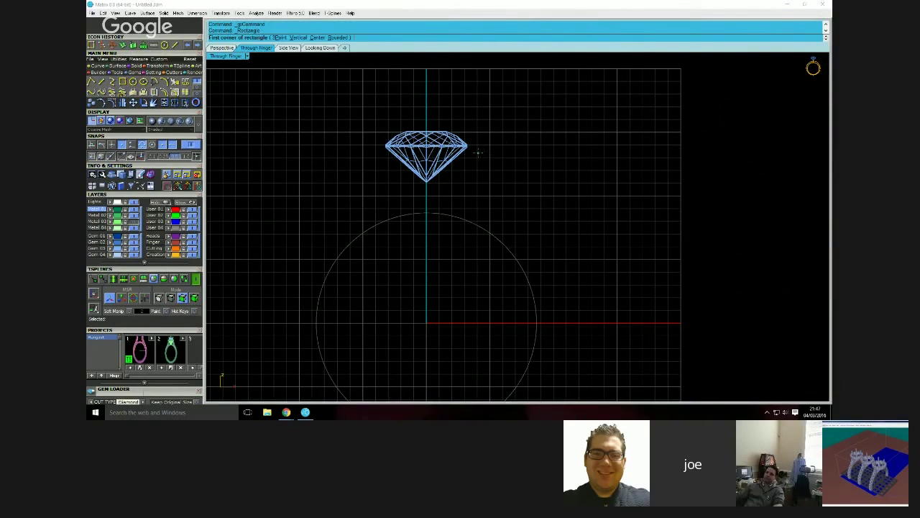
pyautogui.scroll(2, 463, 147)
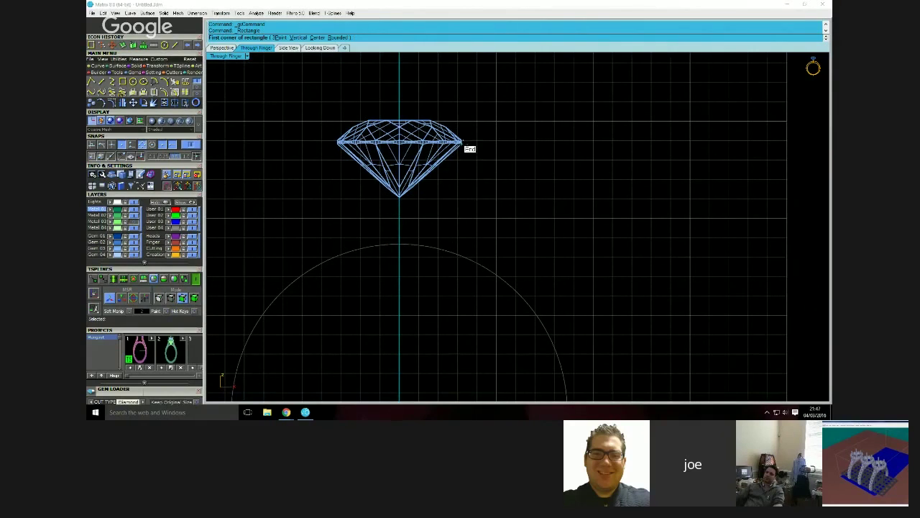
pyautogui.click(462, 141)
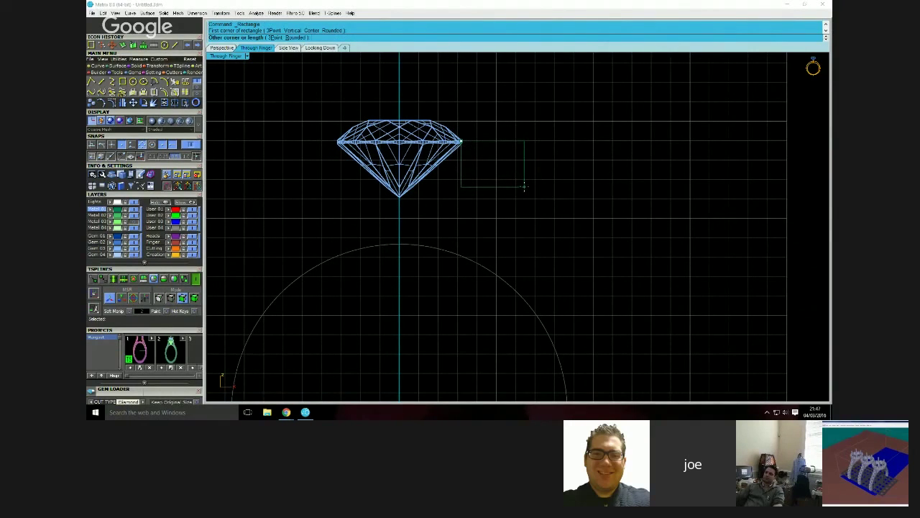
pyautogui.write('1.8')
pyautogui.press('Return')
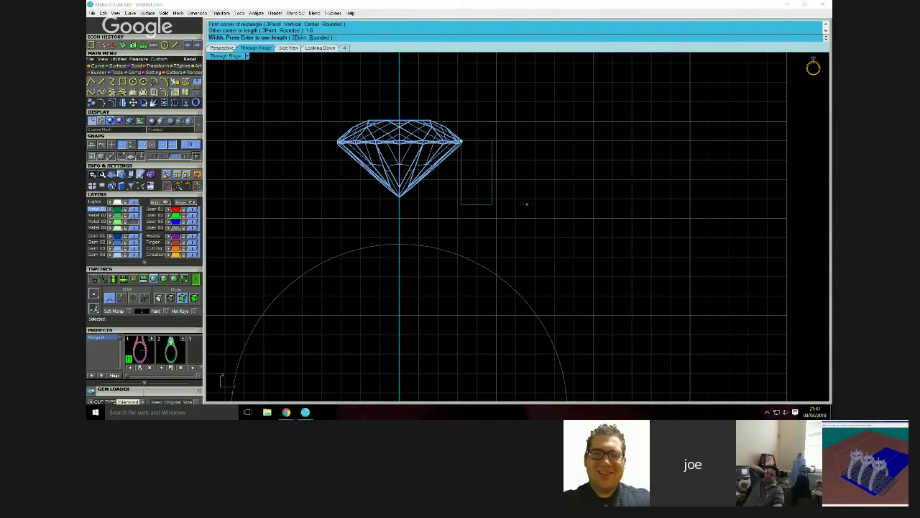
pyautogui.press('Return')
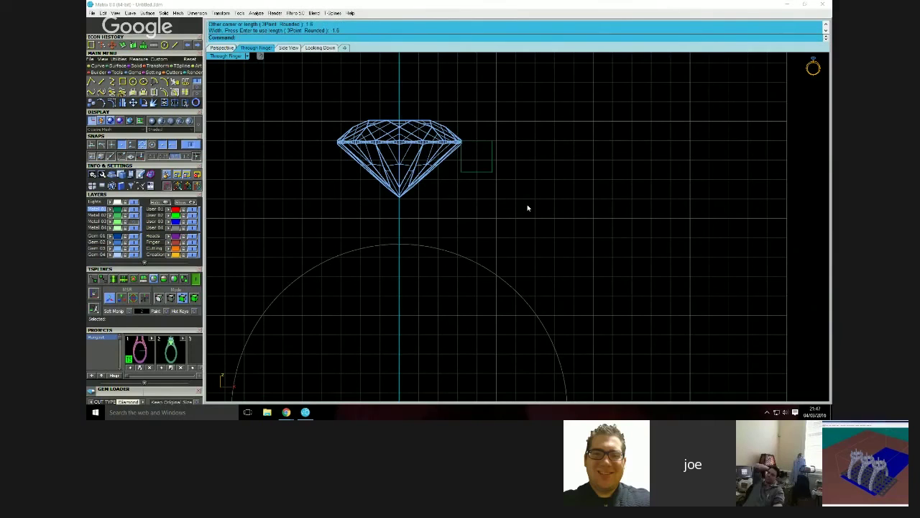
pyautogui.scroll(2, 460, 154)
pyautogui.scroll(-2, 455, 154)
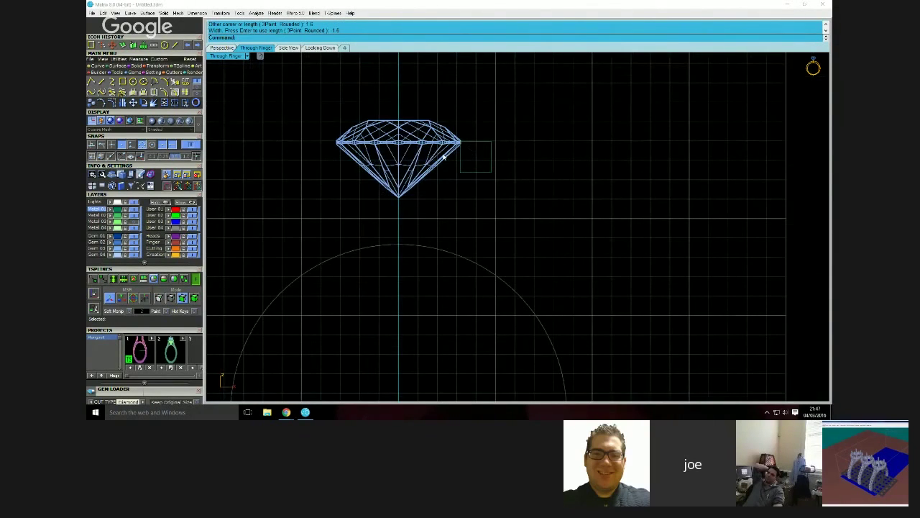
pyautogui.scroll(2, 483, 158)
pyautogui.click(499, 159)
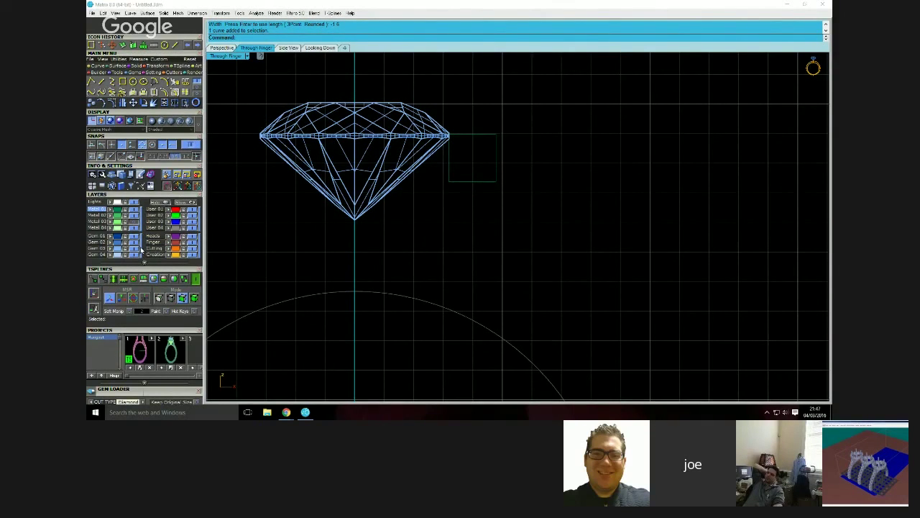
pyautogui.click(101, 82)
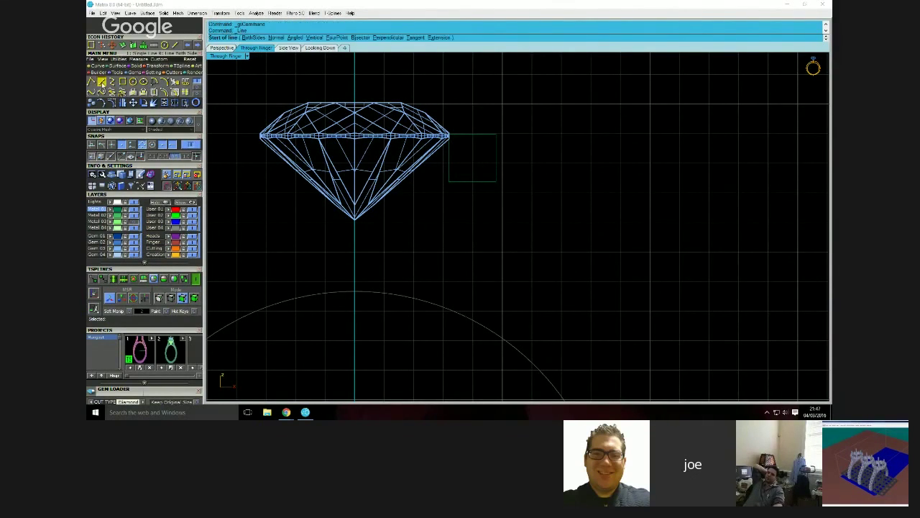
pyautogui.click(91, 82)
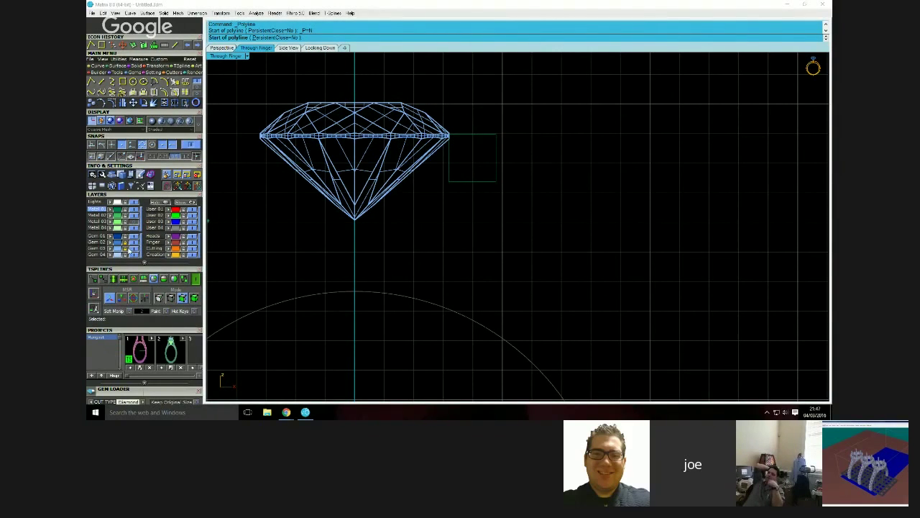
pyautogui.click(354, 172)
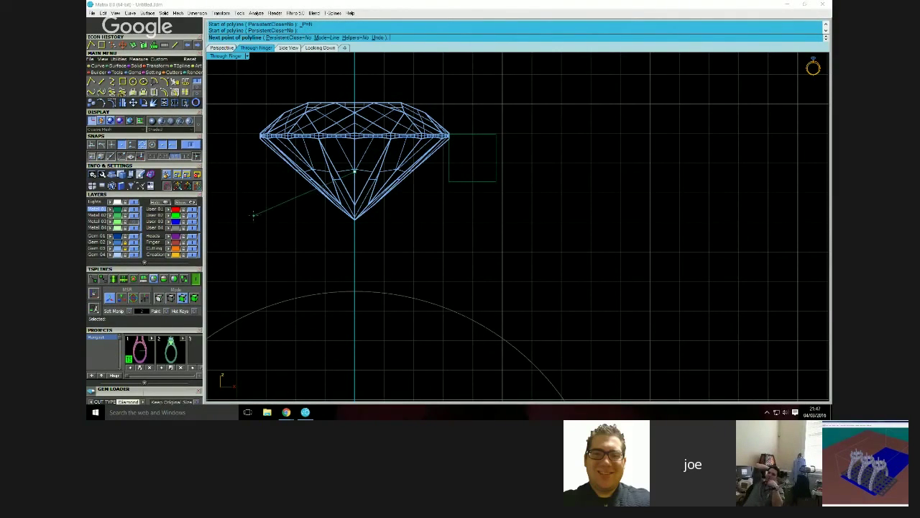
pyautogui.press('Escape')
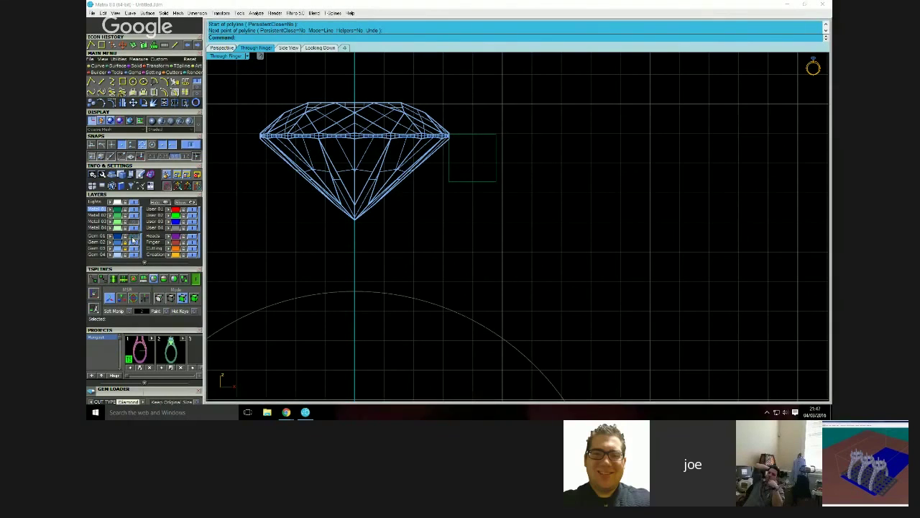
# Draw a polyline from the rectangle's girdle corner slanting inward below the stone to base level, then across to the rectangle's lower inner corner
pyautogui.press('Return')
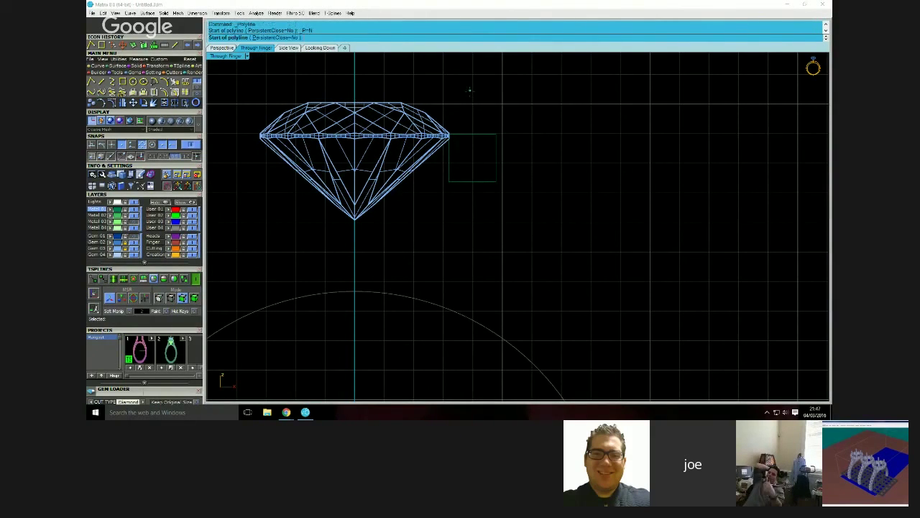
pyautogui.scroll(5, 453, 138)
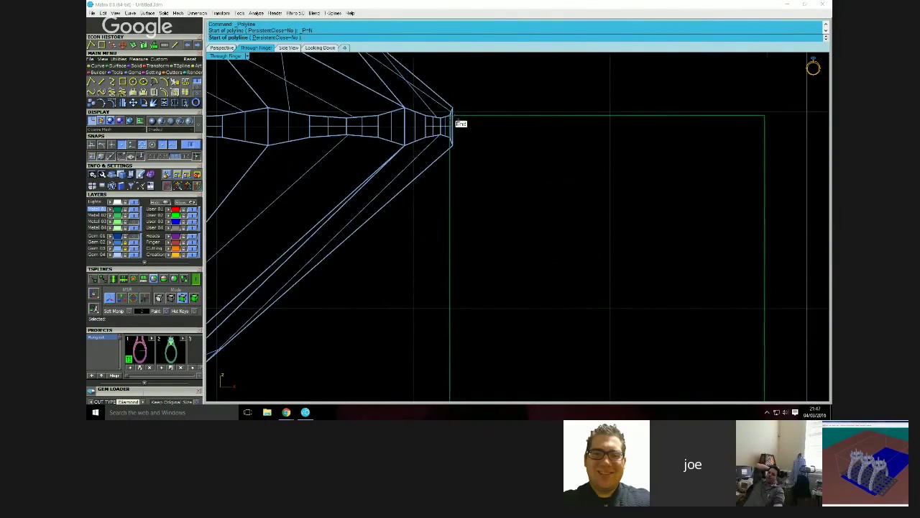
pyautogui.click(451, 115)
pyautogui.scroll(-2, 423, 216)
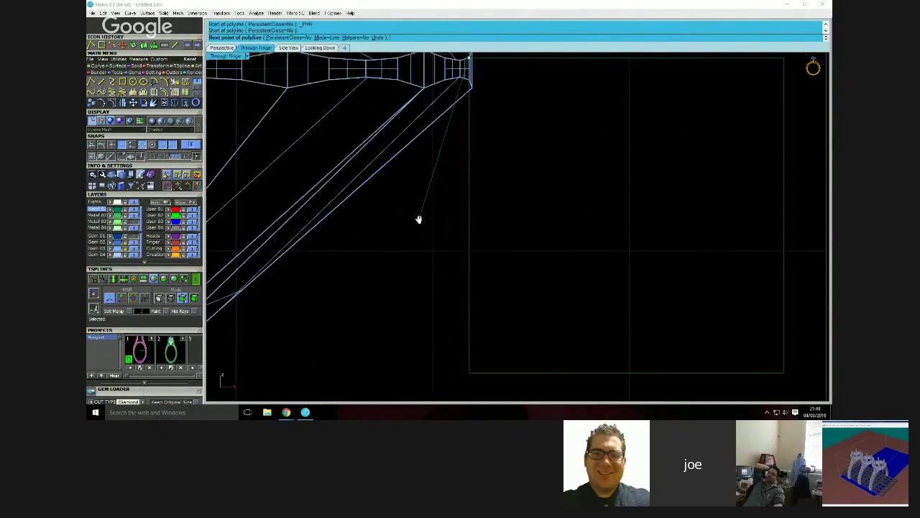
pyautogui.scroll(-1, 424, 214)
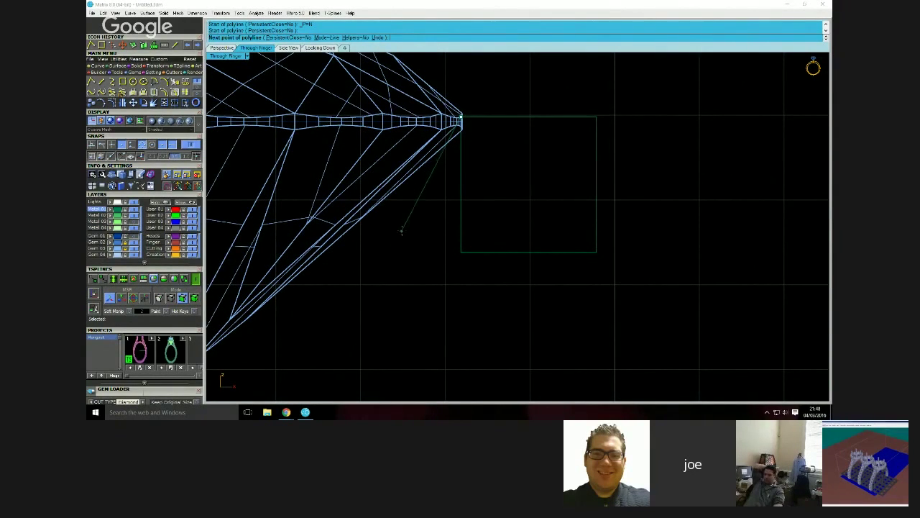
pyautogui.scroll(1, 402, 250)
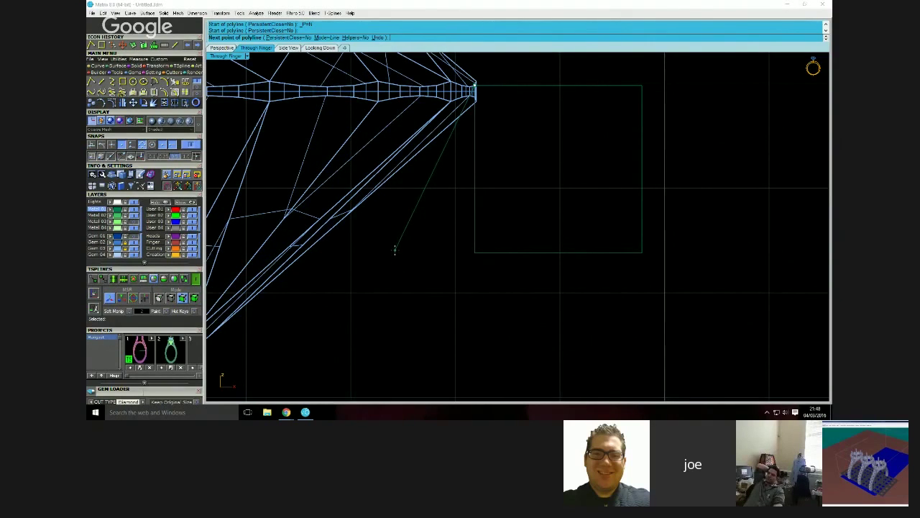
pyautogui.click(395, 250)
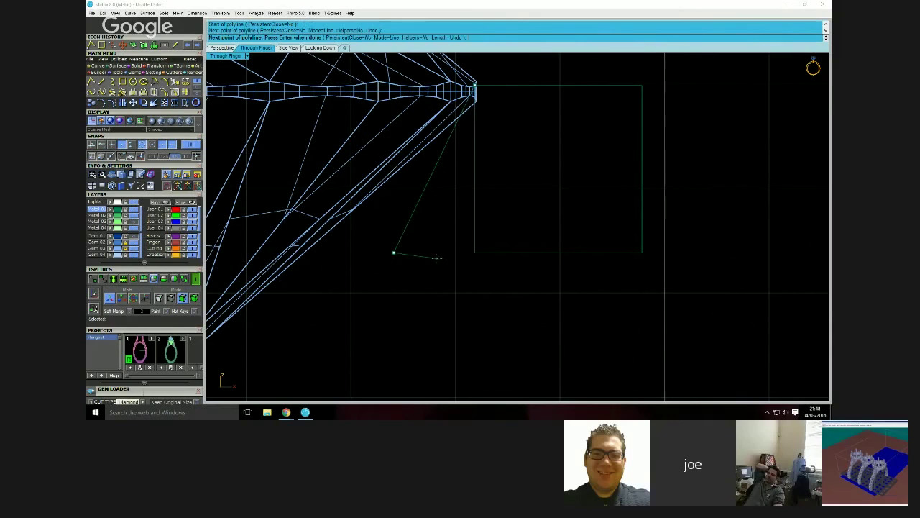
pyautogui.click(475, 252)
pyautogui.rightClick(474, 270)
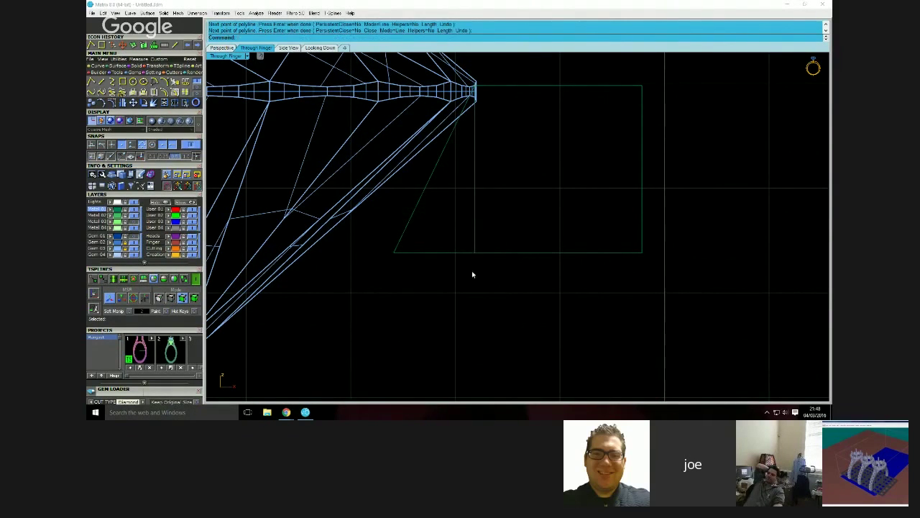
# Draw a short vertical polyline through the slanted line and base line, just outside the pointed lower inner tip
pyautogui.scroll(-2, 554, 244)
pyautogui.moveTo(592, 228); pyautogui.dragTo(548, 240, button='right')
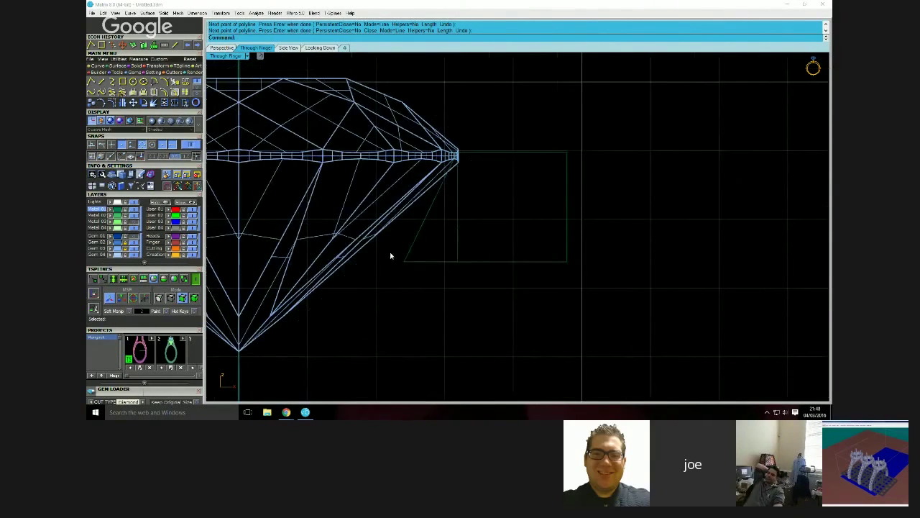
pyautogui.rightClick(407, 225)
pyautogui.click(415, 216)
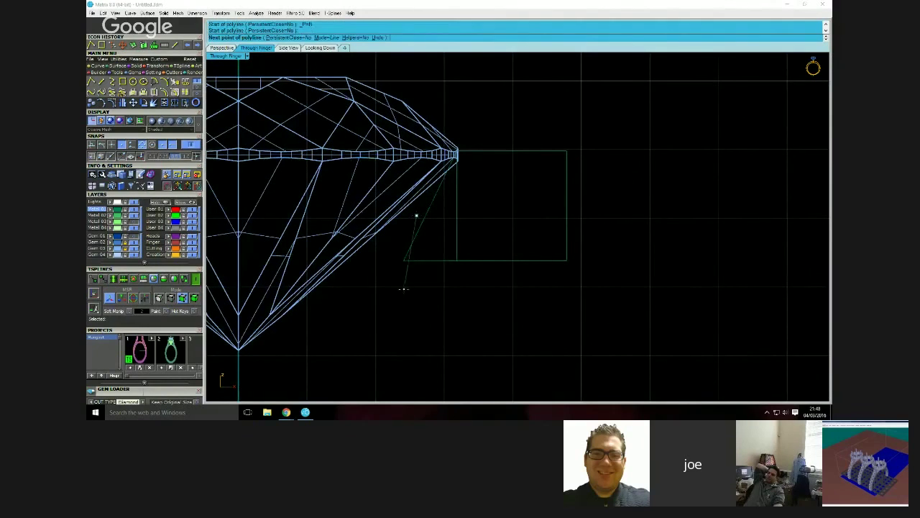
pyautogui.click(416, 297)
pyautogui.rightClick(471, 297)
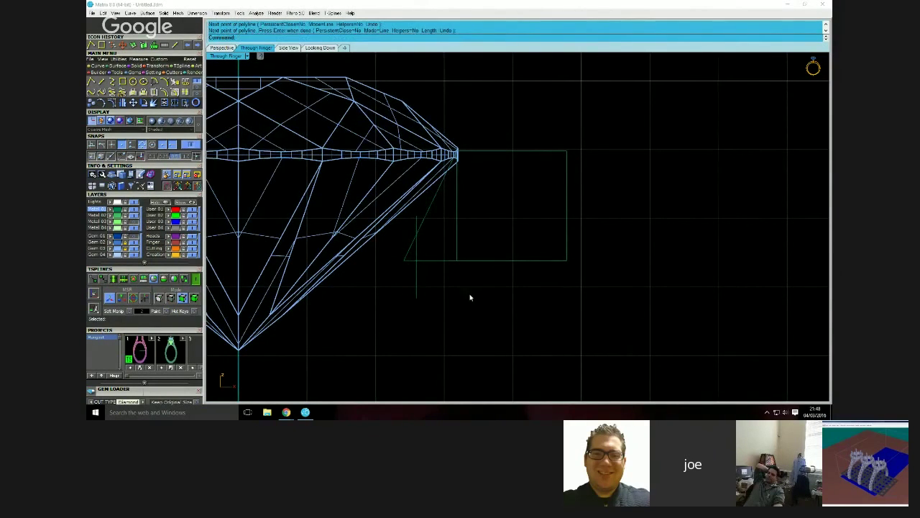
# Draw a gently downward-sloping polyline from the rectangle's girdle corner outward past its outer side
pyautogui.rightClick(515, 175)
pyautogui.scroll(3, 460, 153)
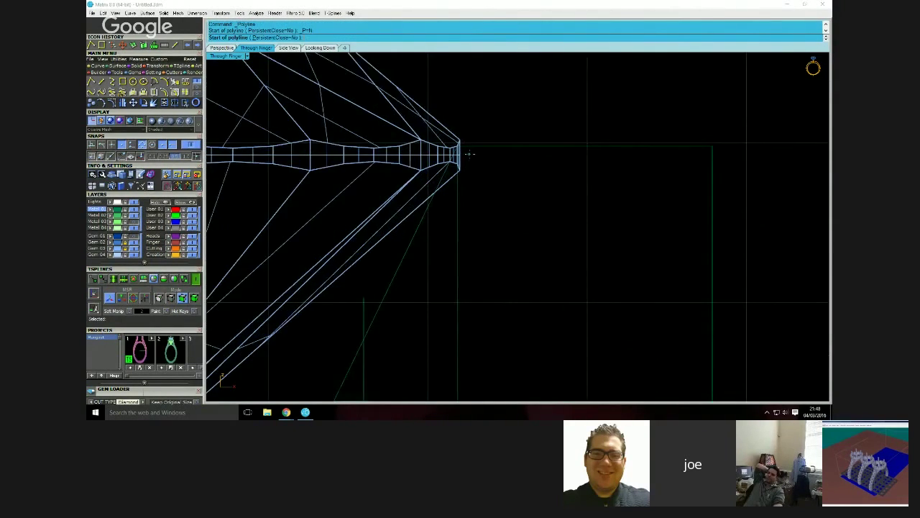
pyautogui.click(459, 151)
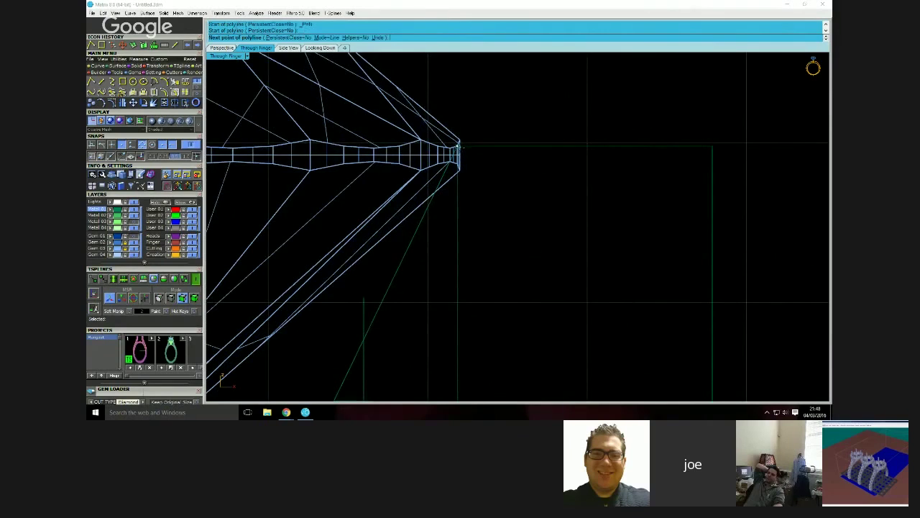
pyautogui.rightClick(782, 230)
pyautogui.scroll(-3, 648, 194)
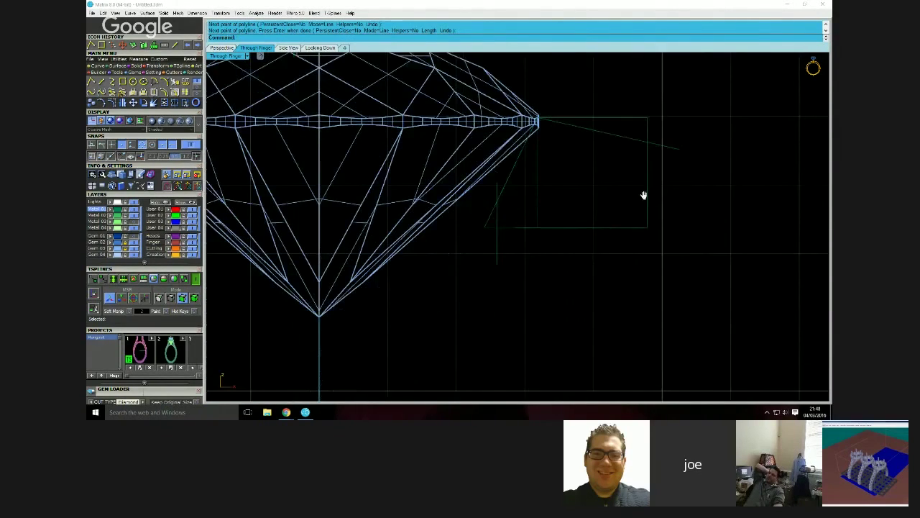
# Draw an outward-bulging arc from where the sloping line crosses the rectangle's outer side to the rectangle's lower outer corner
pyautogui.click(164, 83)
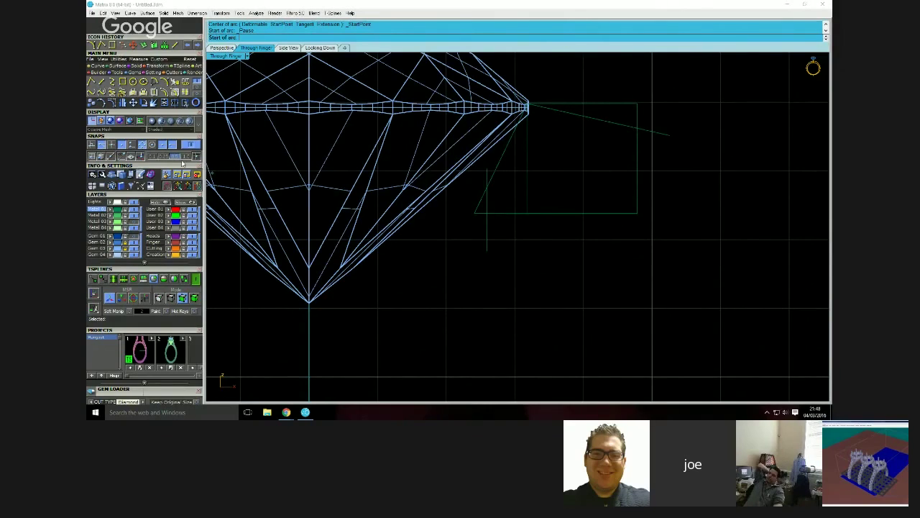
pyautogui.click(637, 129)
pyautogui.click(639, 213)
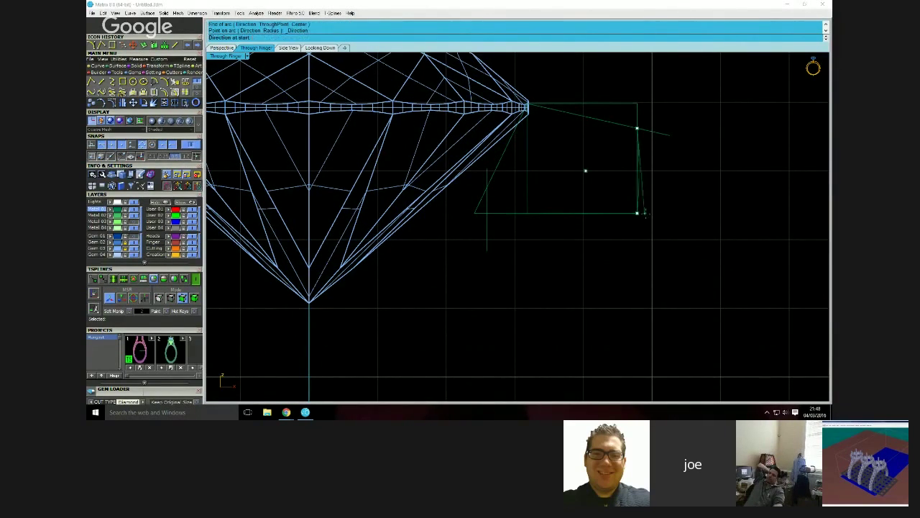
pyautogui.click(667, 230)
pyautogui.scroll(-4, 679, 208)
# Trim the profile curves against each other, removing the pointed tip, the rectangle's top and vertical sides, and the sloping line's overhang
pyautogui.moveTo(515, 64); pyautogui.dragTo(709, 262)
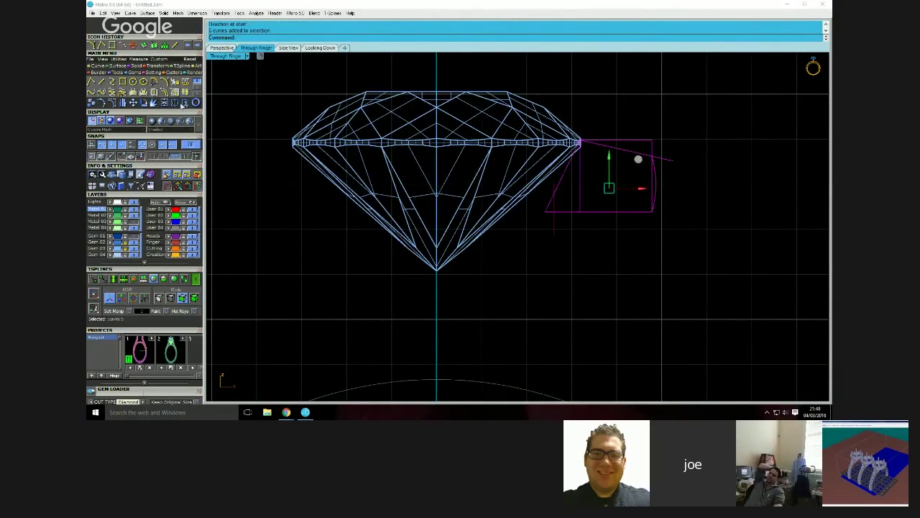
pyautogui.click(154, 82)
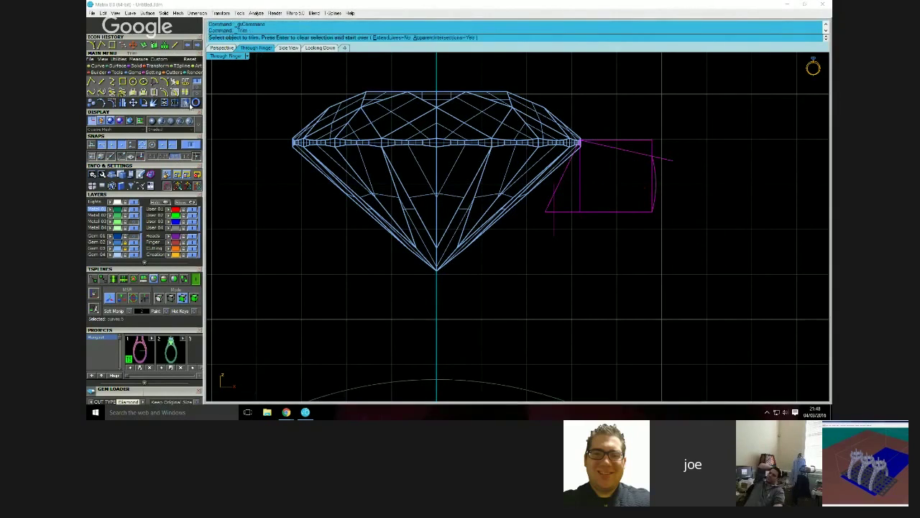
pyautogui.click(549, 210)
pyautogui.click(552, 190)
pyautogui.moveTo(617, 177); pyautogui.dragTo(601, 212, button='right')
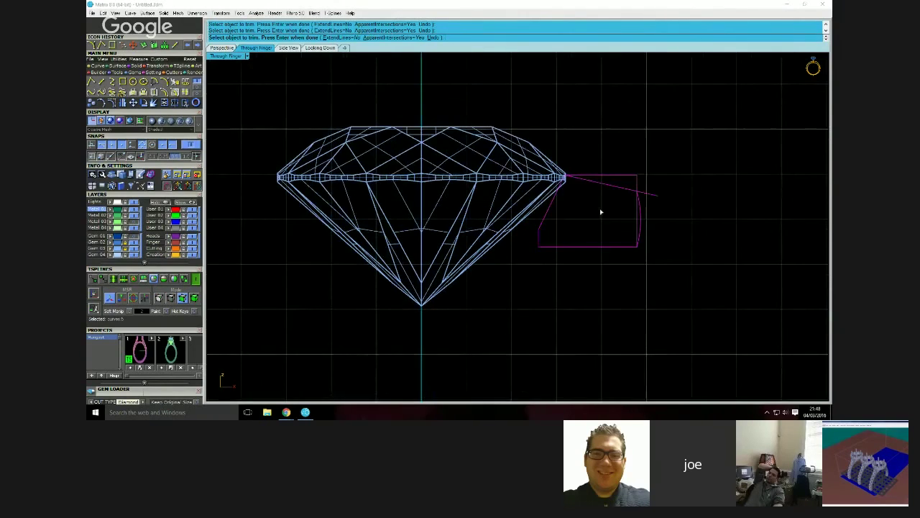
pyautogui.click(622, 179)
pyautogui.click(636, 215)
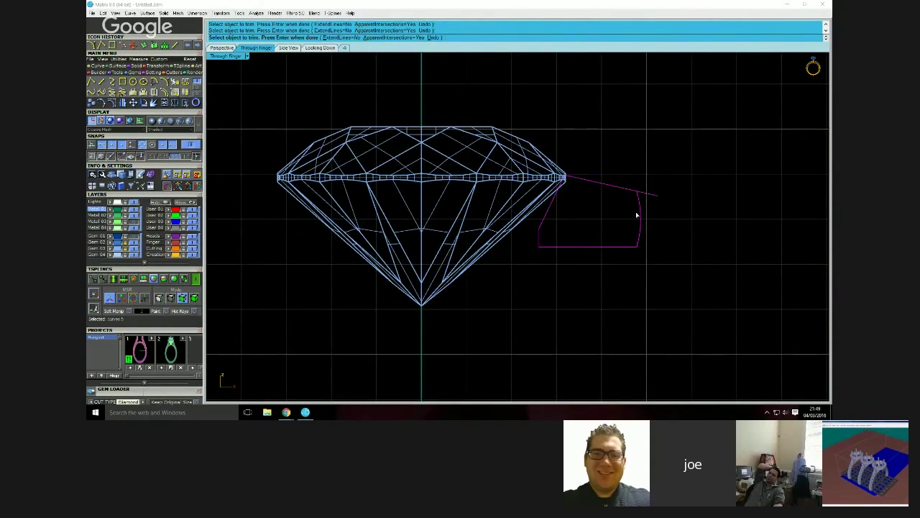
pyautogui.rightClick(675, 243)
pyautogui.click(675, 243)
# Join the trimmed curves beside the diamond into one closed profile
pyautogui.moveTo(500, 97); pyautogui.dragTo(776, 375)
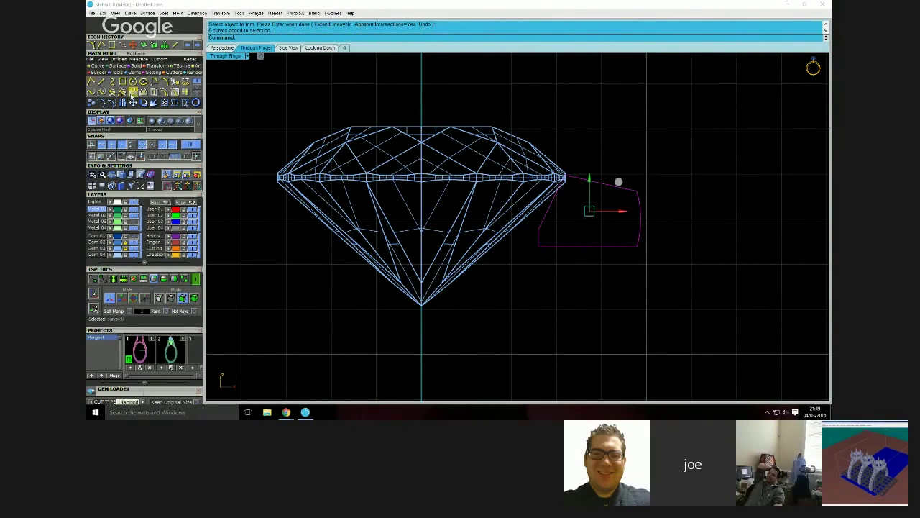
pyautogui.click(164, 103)
pyautogui.click(494, 359)
pyautogui.rightClick(519, 318)
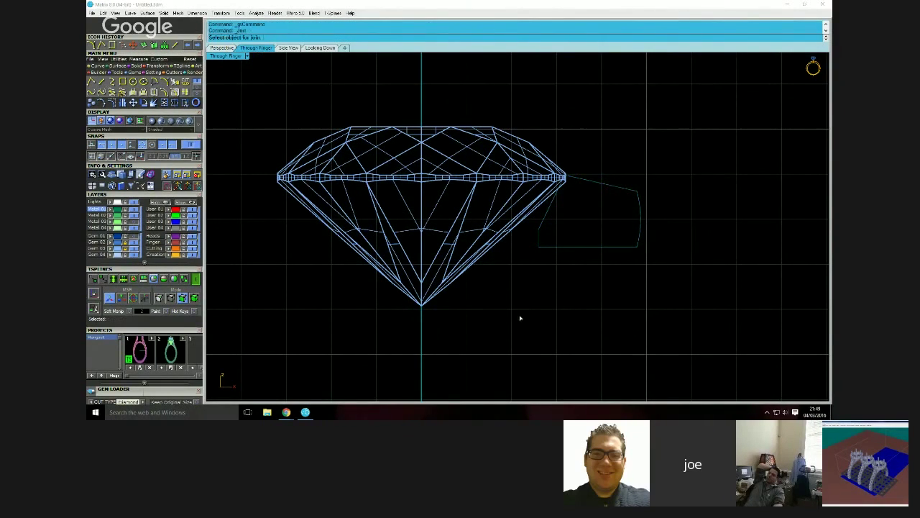
# Draw a vertical line at the diamond's outer girdle edge, from beside the pavilion to above the table
pyautogui.click(102, 81)
pyautogui.click(566, 223)
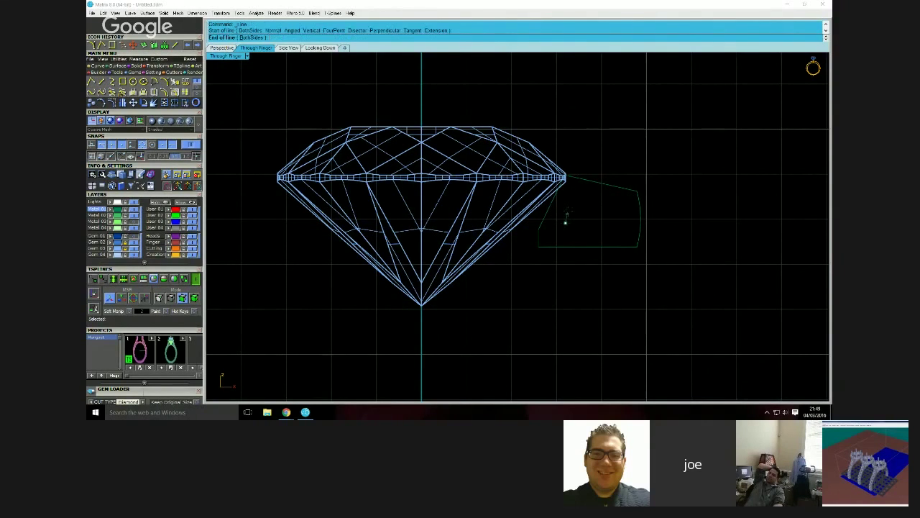
pyautogui.click(564, 92)
pyautogui.click(566, 157)
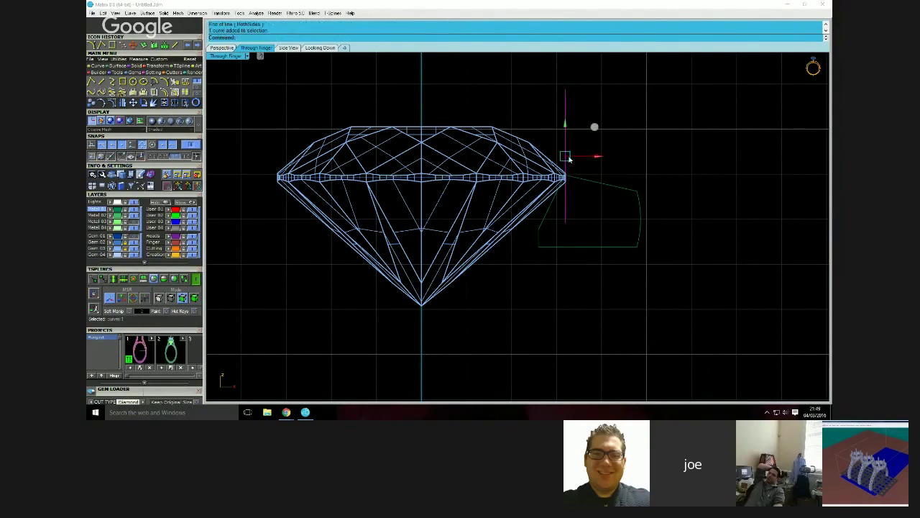
pyautogui.click(587, 115)
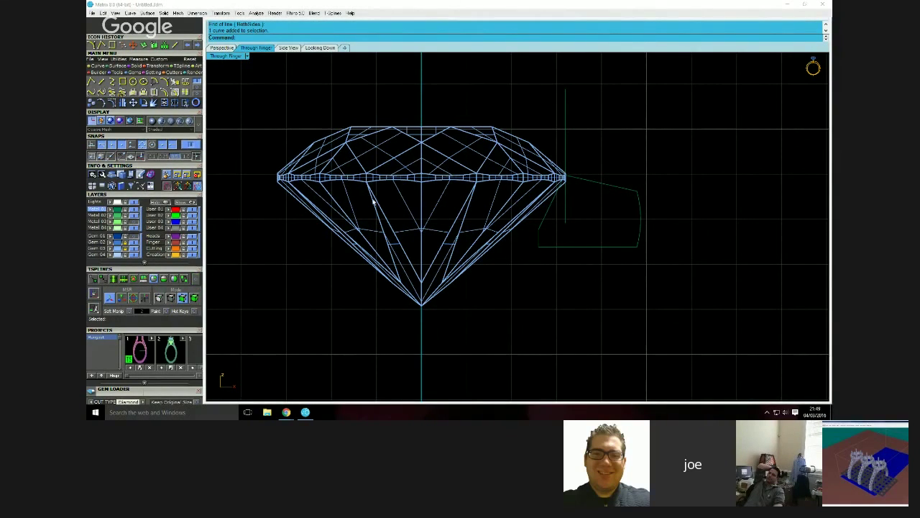
# Nudge the vertical line at the girdle edge slightly upward
pyautogui.click(565, 134)
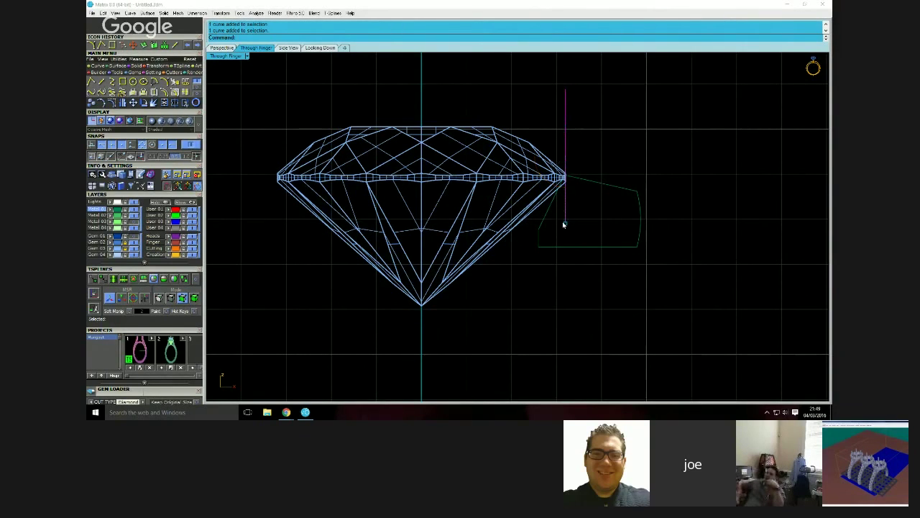
pyautogui.scroll(-1, 590, 221)
pyautogui.moveTo(580, 152); pyautogui.dragTo(574, 175, button='right')
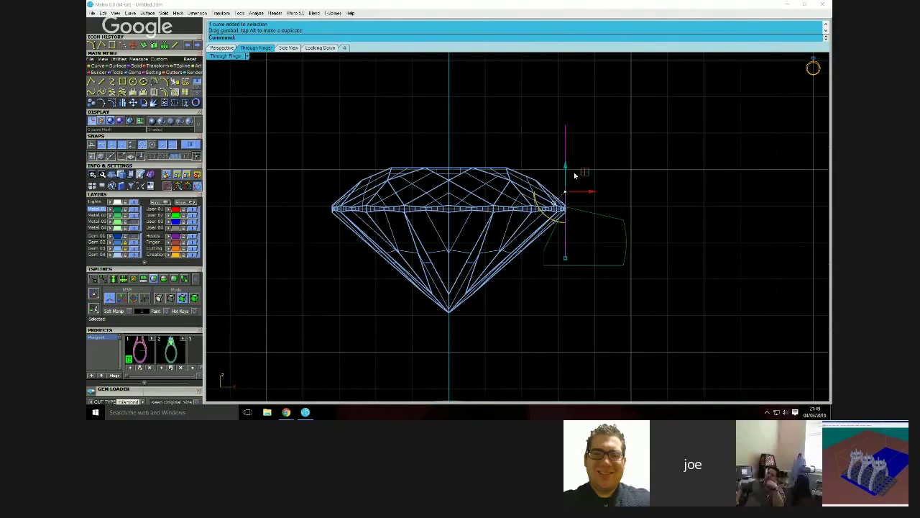
pyautogui.click(621, 192)
pyautogui.click(565, 233)
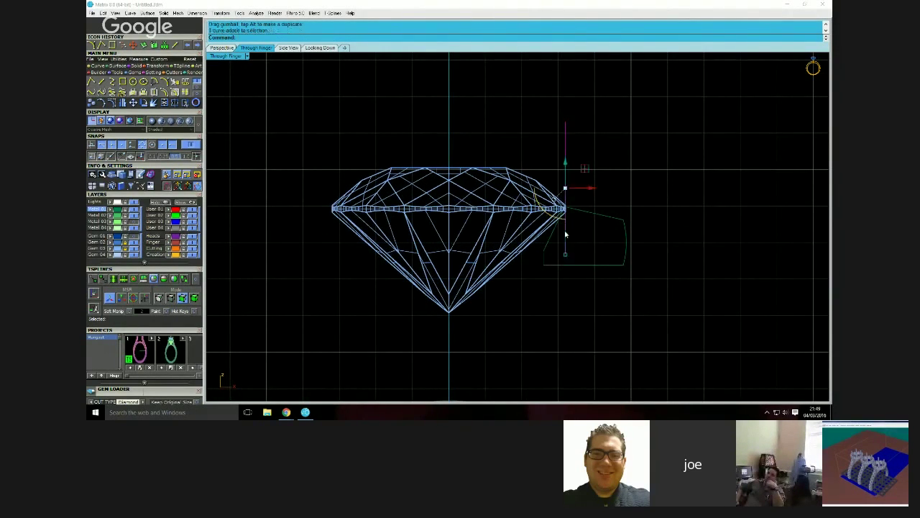
pyautogui.click(617, 205)
pyautogui.scroll(-3, 576, 220)
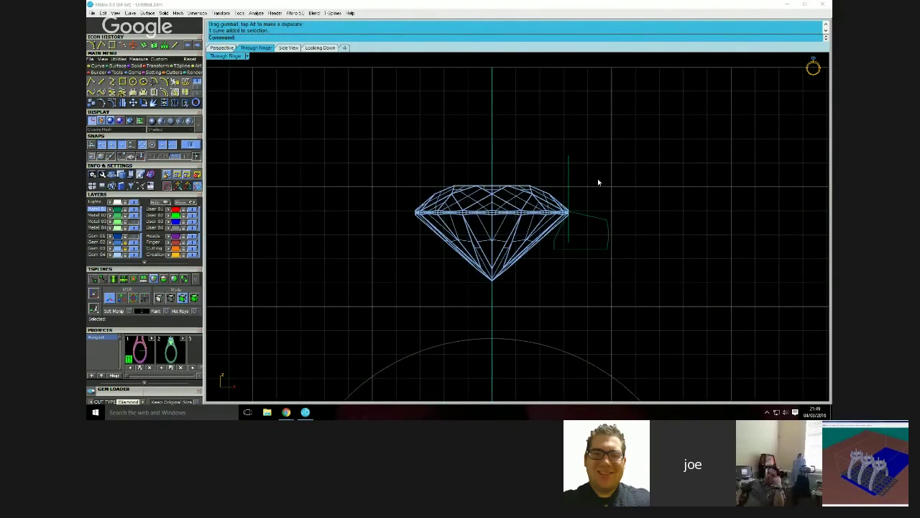
# Try to join the profile curves beside the diamond into one closed curve
pyautogui.click(569, 179)
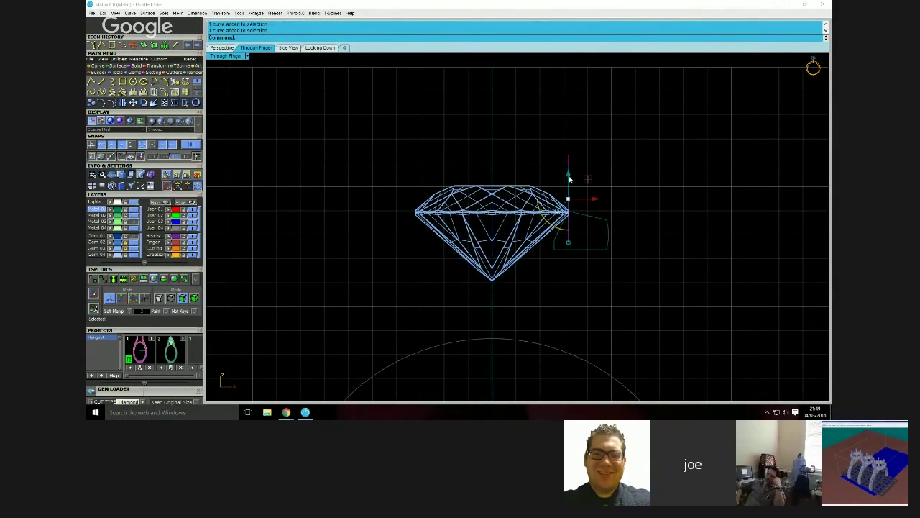
pyautogui.click(609, 225)
pyautogui.click(606, 222)
pyautogui.click(639, 211)
pyautogui.moveTo(527, 166); pyautogui.dragTo(690, 325)
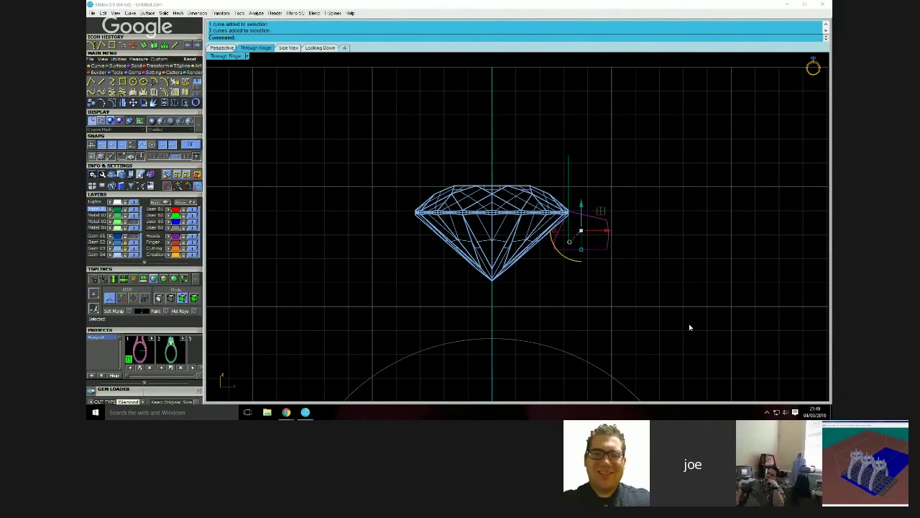
pyautogui.click(164, 103)
# Project the three profile curves to the construction plane, deleting the originals, and join them into one closed curve
pyautogui.moveTo(541, 177); pyautogui.dragTo(672, 310)
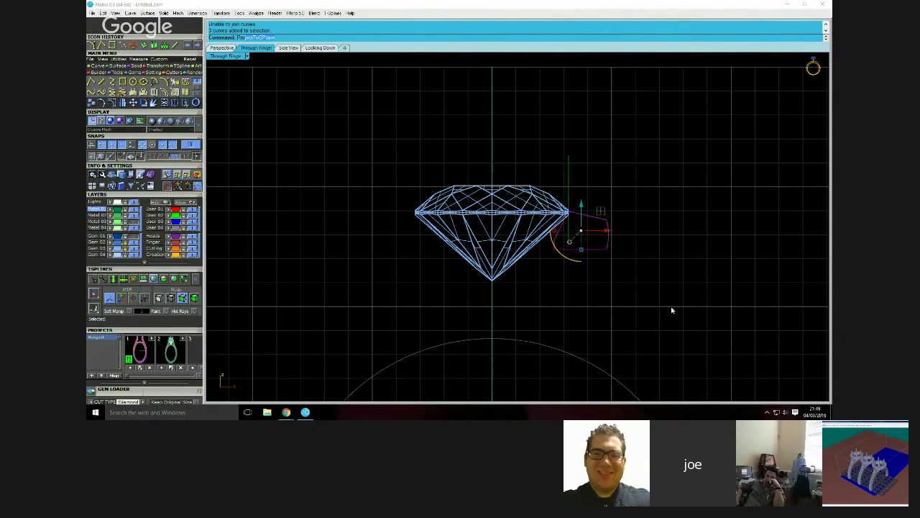
pyautogui.write('ject')
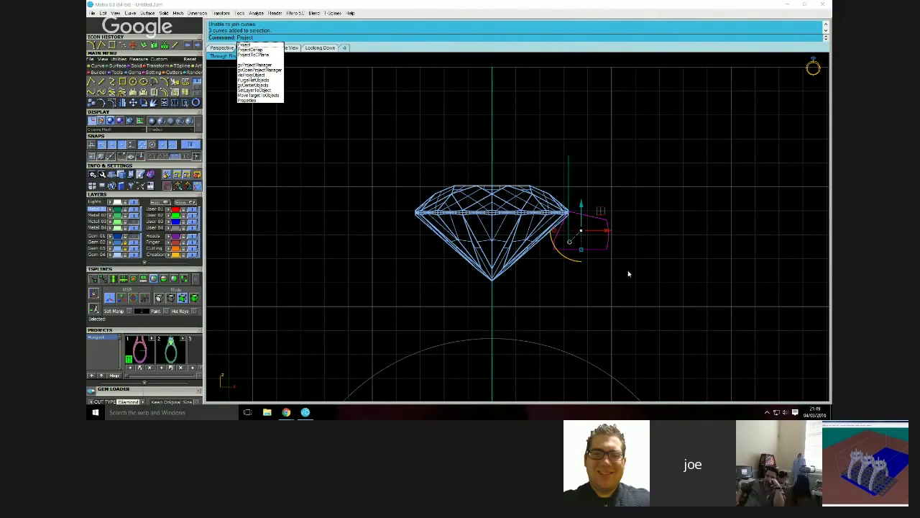
pyautogui.click(254, 56)
pyautogui.click(294, 36)
pyautogui.moveTo(541, 169); pyautogui.dragTo(650, 317)
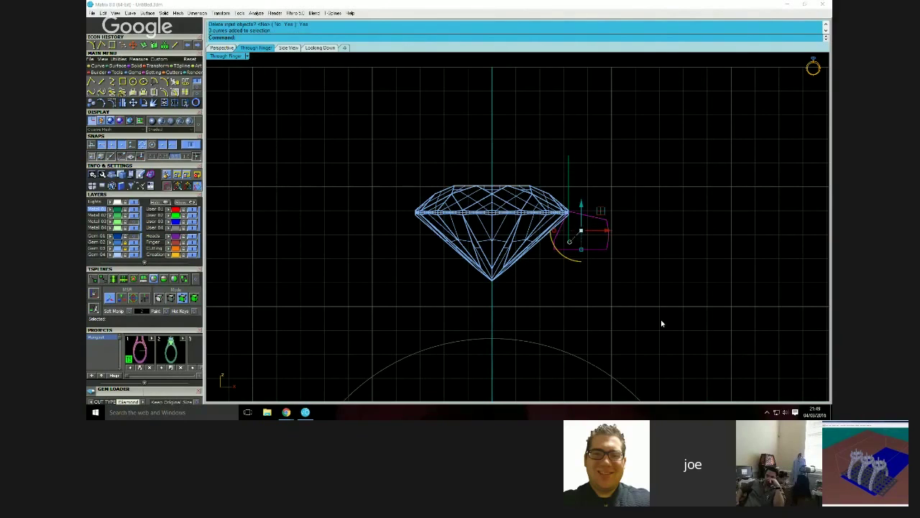
pyautogui.click(174, 103)
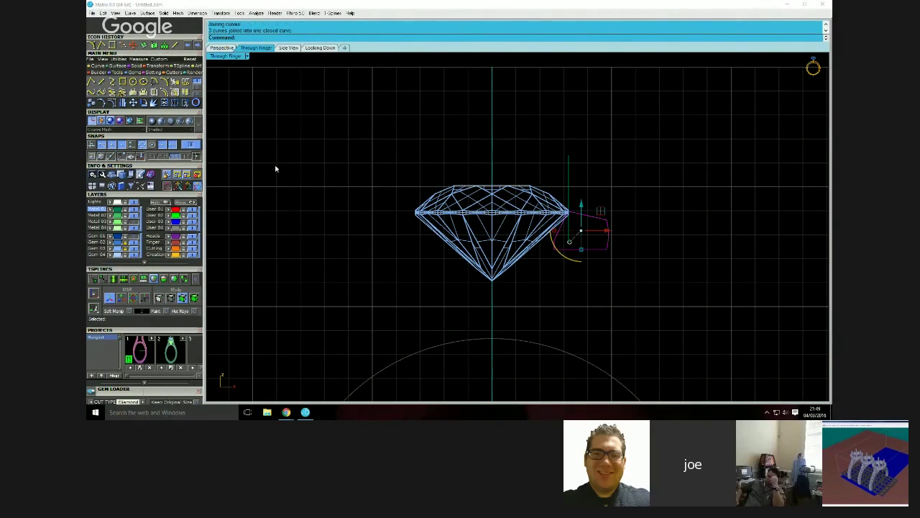
# Revolve the closed profile a full 360 degrees around the vertical axis starting at 0,0,0 to form the round head
pyautogui.click(582, 251)
pyautogui.click(583, 267)
pyautogui.click(571, 249)
pyautogui.doubleClick(223, 56)
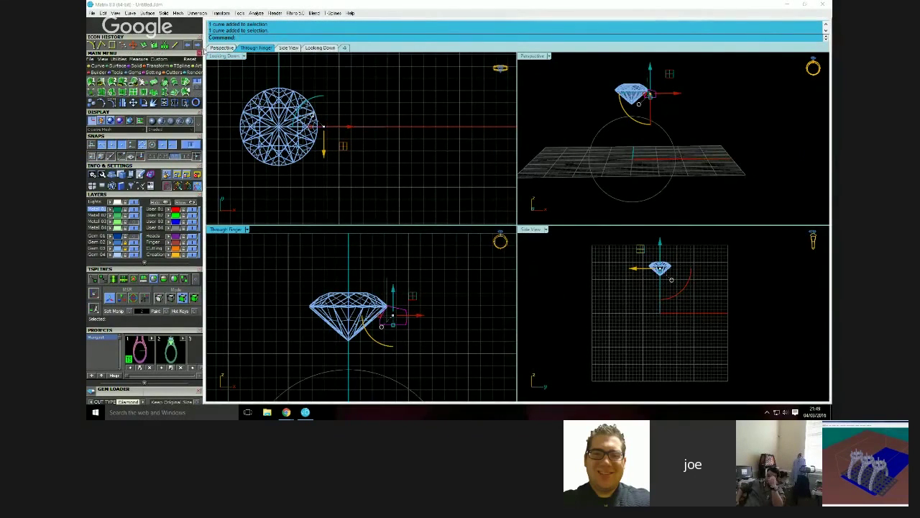
pyautogui.click(222, 13)
pyautogui.click(221, 13)
pyautogui.click(148, 13)
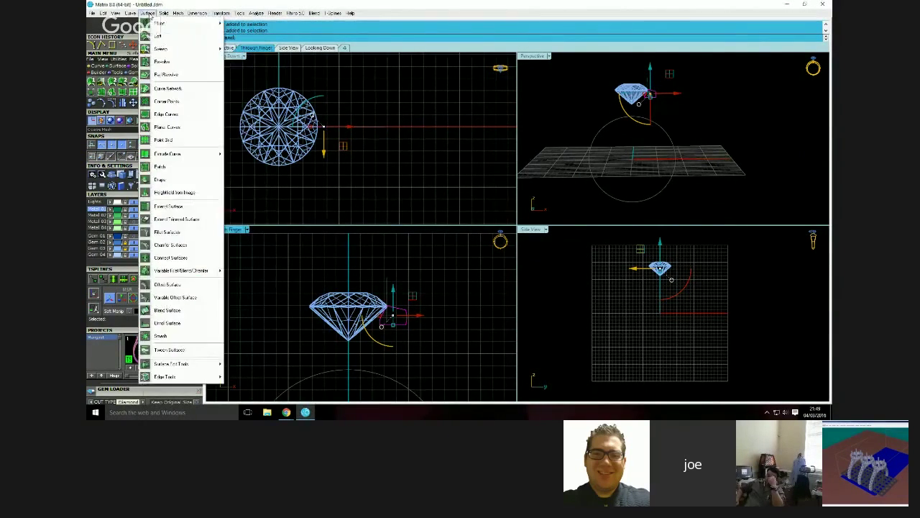
pyautogui.click(163, 61)
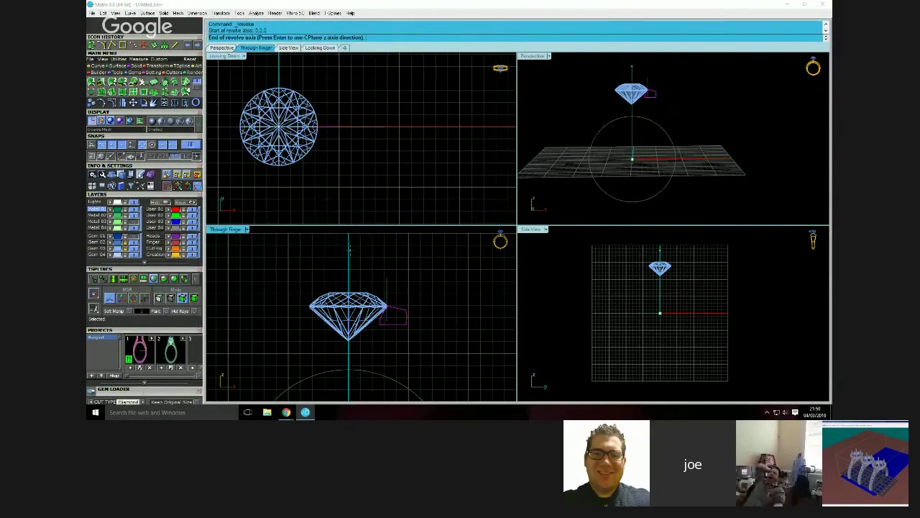
pyautogui.click(350, 248)
pyautogui.press('Return')
pyautogui.press('Return')
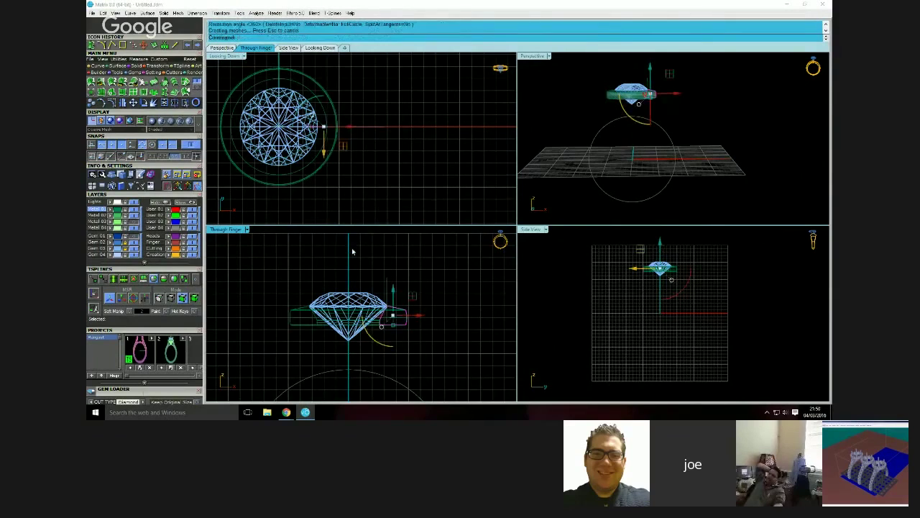
pyautogui.click(352, 252)
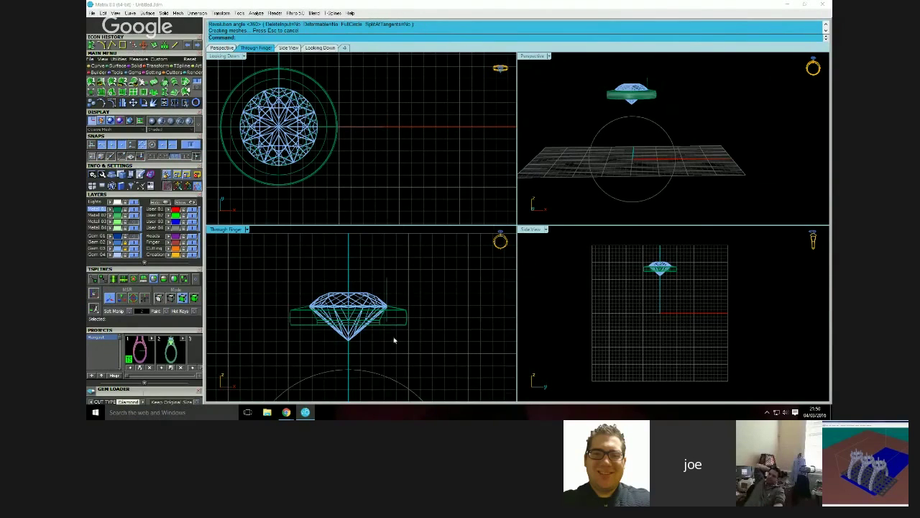
# Move the vertical line and the head profile curve to the red User 01 layer, and show the shank's hidden layer
pyautogui.scroll(6, 394, 339)
pyautogui.scroll(-4, 383, 283)
pyautogui.moveTo(396, 279); pyautogui.dragTo(394, 296, button='right')
pyautogui.moveTo(369, 250); pyautogui.dragTo(431, 343)
pyautogui.click(169, 210)
pyautogui.click(315, 279)
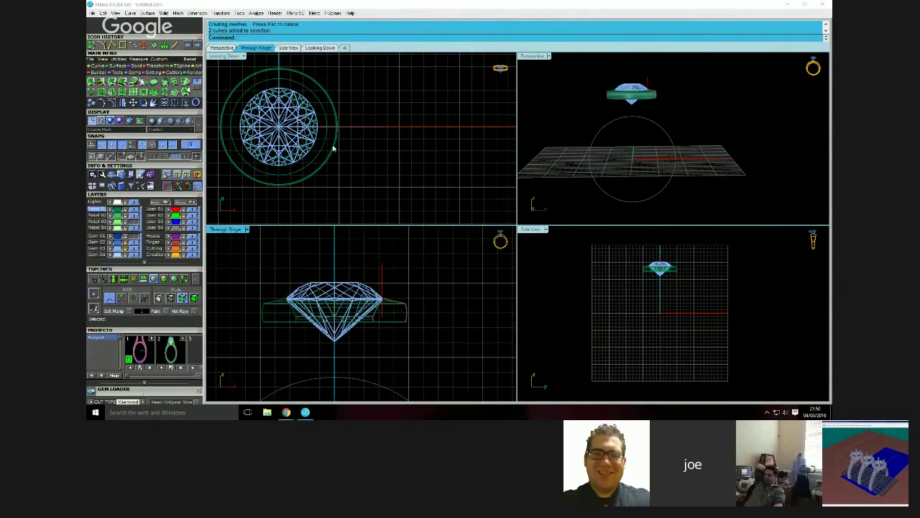
pyautogui.click(134, 226)
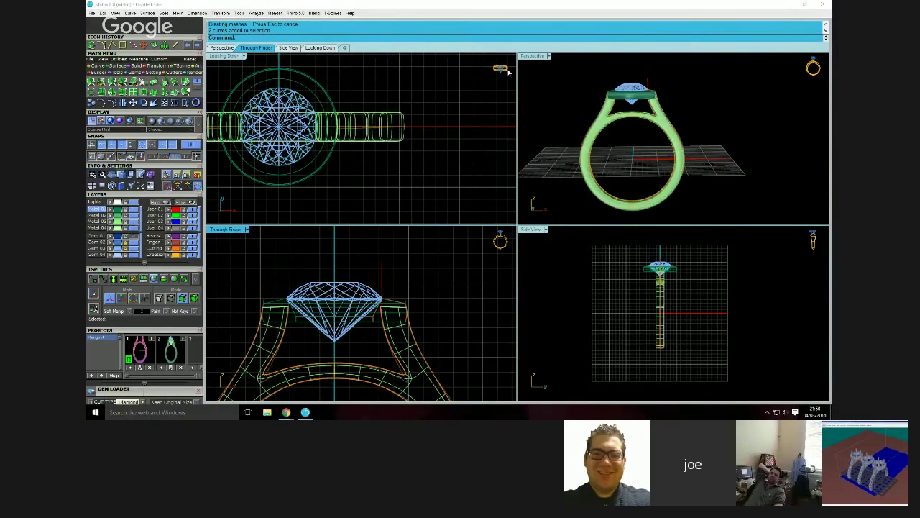
# Enlarge the perspective view and turn on T-spline edge editing with the translate manipulator for the shank
pyautogui.doubleClick(532, 55)
pyautogui.scroll(5, 395, 184)
pyautogui.moveTo(395, 185); pyautogui.dragTo(419, 134, button='right')
pyautogui.scroll(5, 388, 132)
pyautogui.scroll(5, 348, 138)
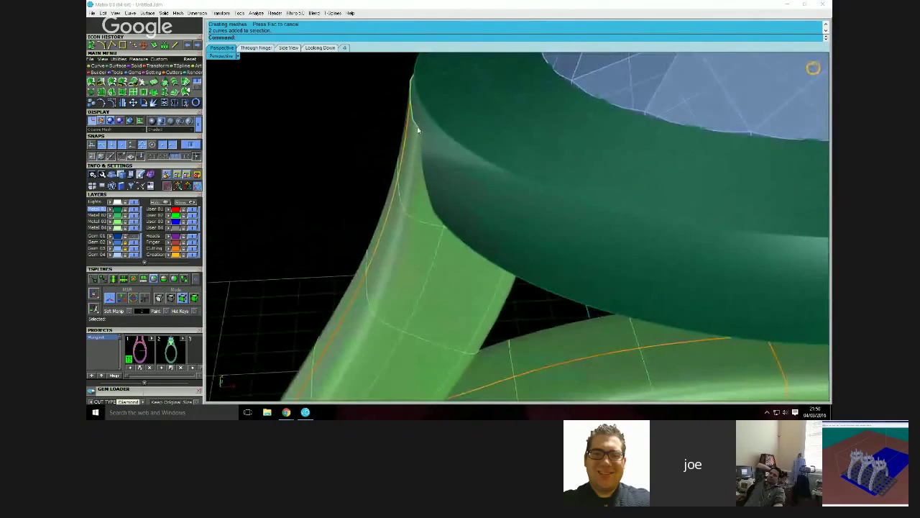
pyautogui.click(419, 130)
pyautogui.click(377, 133)
pyautogui.click(388, 253)
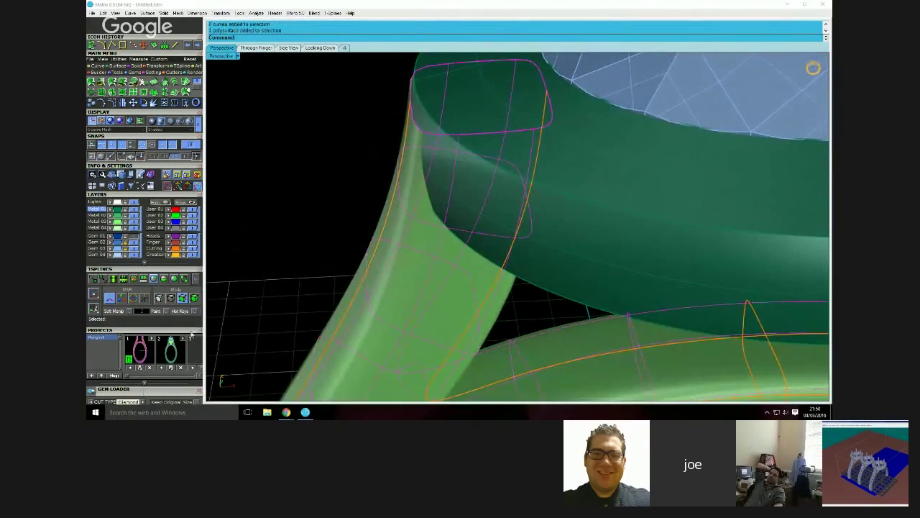
pyautogui.scroll(-3, 160, 331)
pyautogui.scroll(-1, 162, 277)
pyautogui.click(184, 219)
pyautogui.click(173, 219)
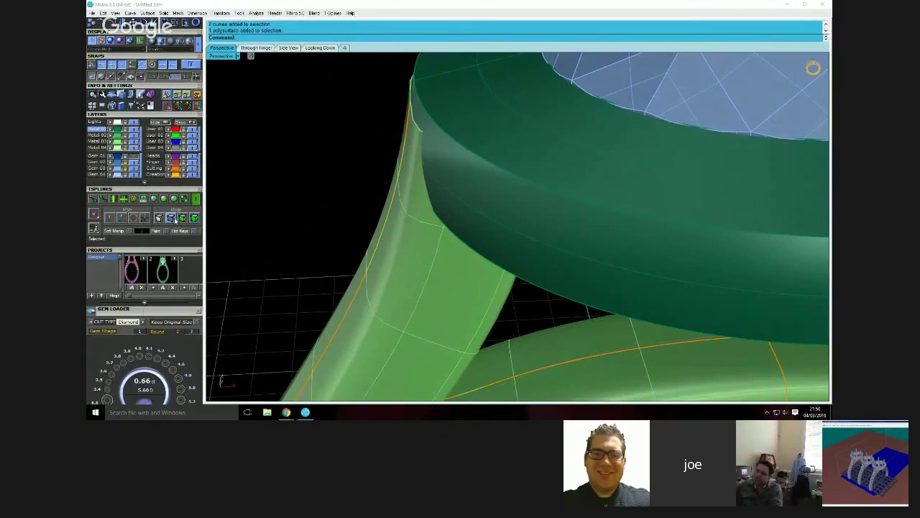
pyautogui.click(109, 219)
# Select the T-spline edges around the upper end of the left shank shoulder and shift them slightly inward toward the diamond
pyautogui.scroll(-4, 220, 220)
pyautogui.moveTo(220, 220); pyautogui.dragTo(253, 135, button='right')
pyautogui.moveTo(265, 68); pyautogui.dragTo(476, 174)
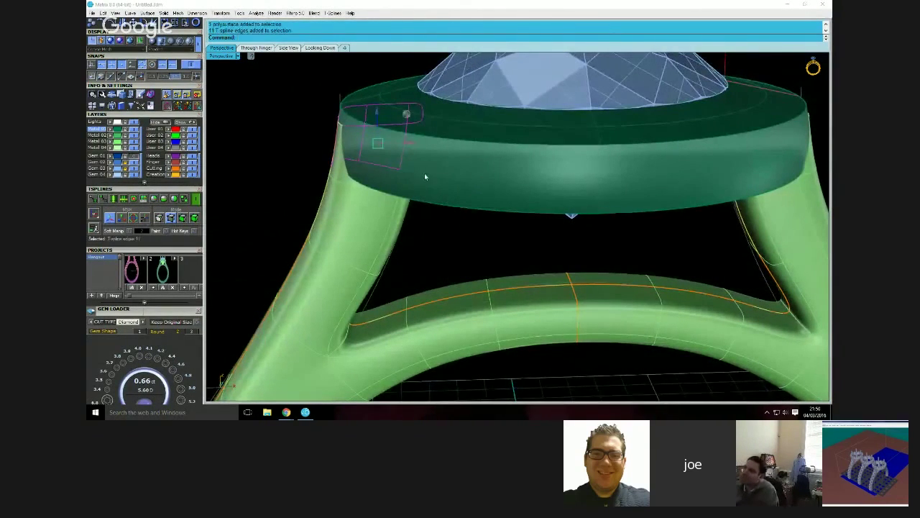
pyautogui.moveTo(448, 220); pyautogui.dragTo(305, 108)
pyautogui.keyDown('ctrl'); pyautogui.moveTo(426, 239); pyautogui.dragTo(315, 149); pyautogui.keyUp('ctrl')
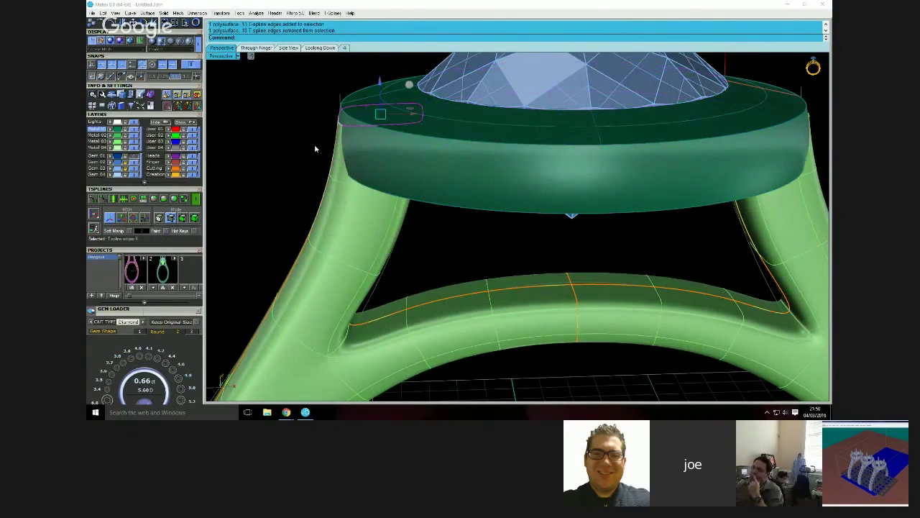
pyautogui.moveTo(412, 115); pyautogui.dragTo(416, 116)
pyautogui.click(416, 116)
pyautogui.moveTo(302, 160); pyautogui.dragTo(414, 173, button='right')
pyautogui.click(404, 270)
pyautogui.moveTo(405, 269); pyautogui.dragTo(425, 238, button='right')
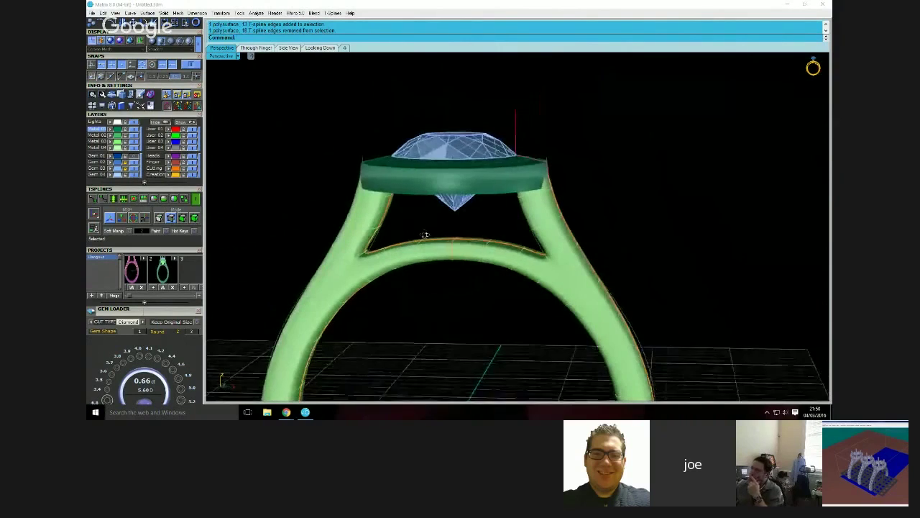
# Create a flat-capped pipe prong of 0.450 radius at both ends along the vertical line beside the diamond
pyautogui.click(517, 113)
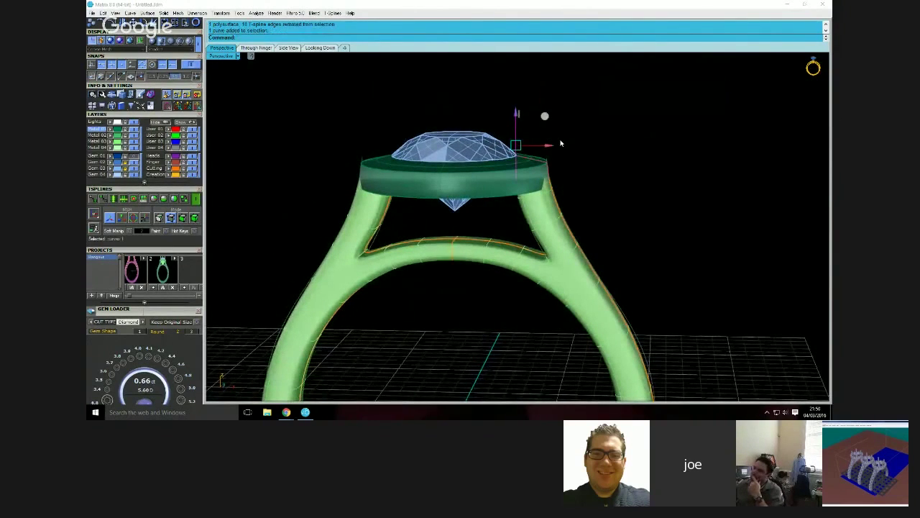
pyautogui.press('Return')
pyautogui.press('Return')
pyautogui.press('Return')
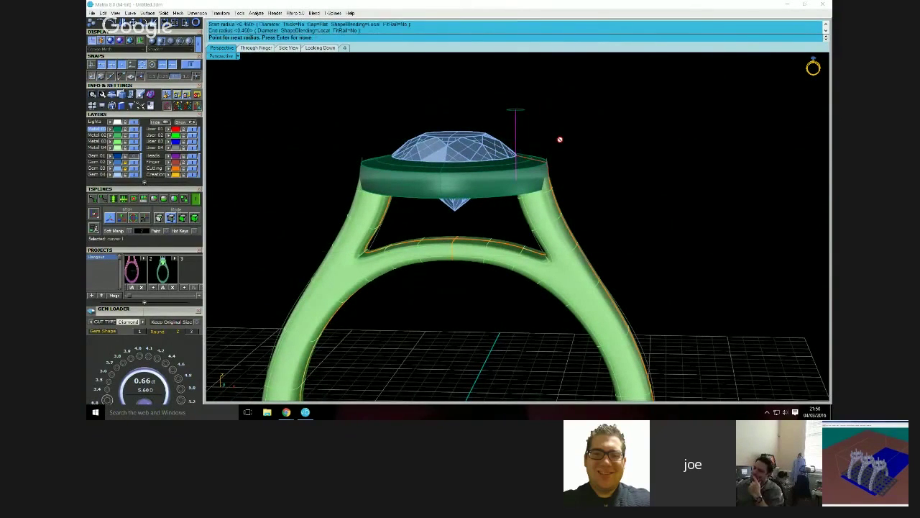
pyautogui.press('Return')
pyautogui.press('Return')
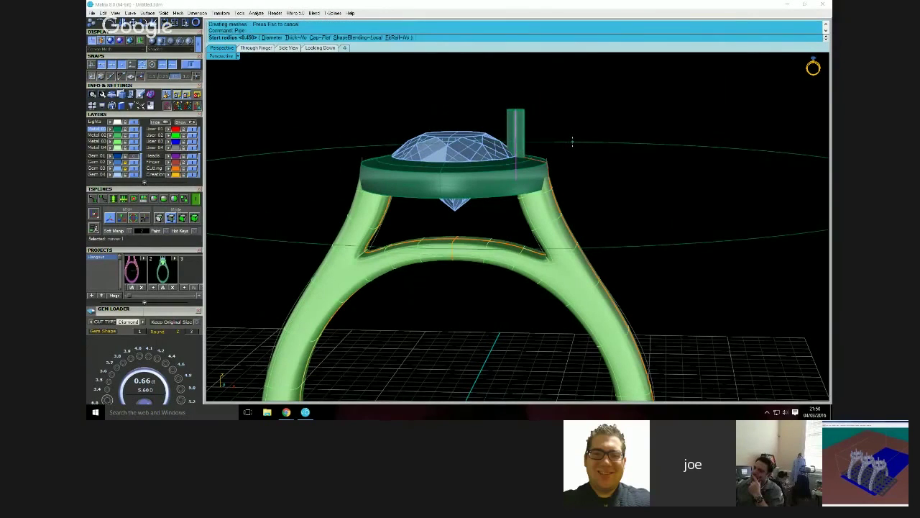
pyautogui.press('Escape')
pyautogui.press('Escape')
pyautogui.moveTo(577, 144); pyautogui.dragTo(573, 163, button='right')
pyautogui.scroll(4, 520, 156)
pyautogui.scroll(-4, 520, 155)
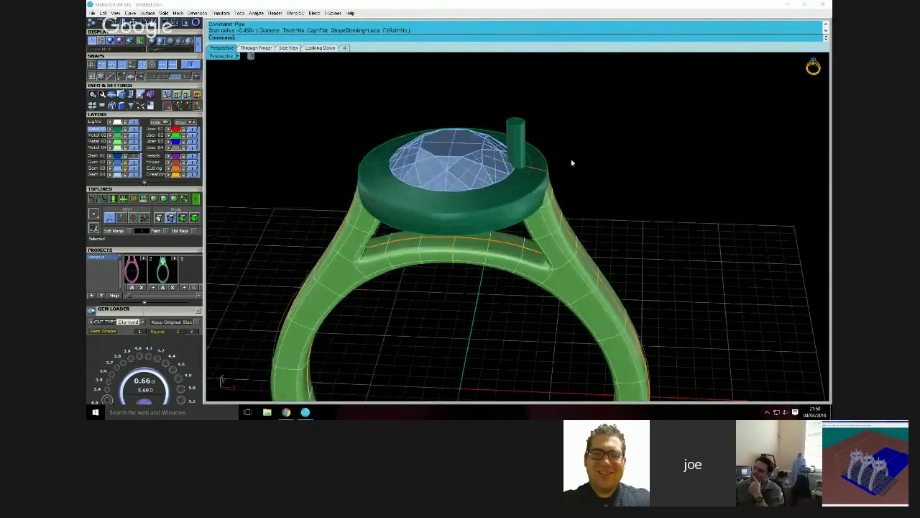
pyautogui.scroll(2, 590, 175)
# Raise the diamond so its girdle sits slightly above the round head plate, fine-tuning its height against the prong
pyautogui.click(536, 185)
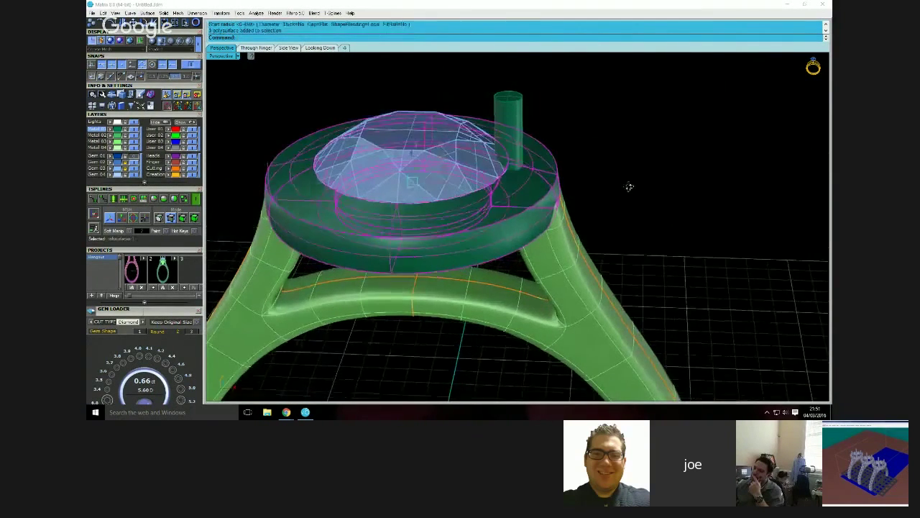
pyautogui.moveTo(628, 187); pyautogui.dragTo(622, 177, button='right')
pyautogui.click(621, 174)
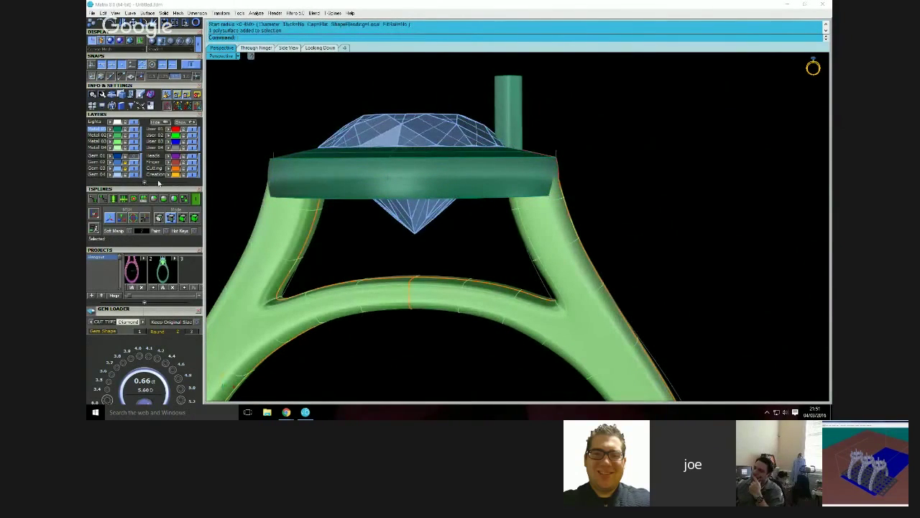
pyautogui.click(407, 126)
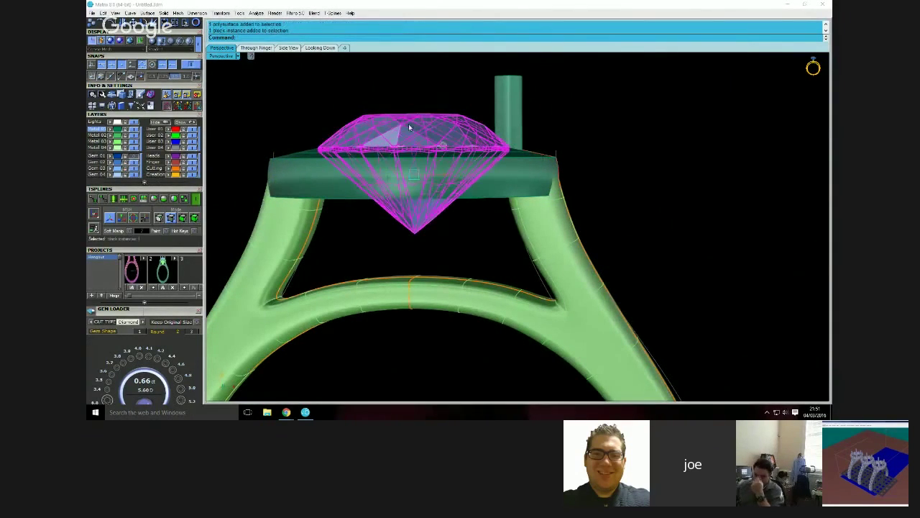
pyautogui.moveTo(412, 151); pyautogui.dragTo(416, 120)
pyautogui.moveTo(693, 150); pyautogui.dragTo(687, 171, button='right')
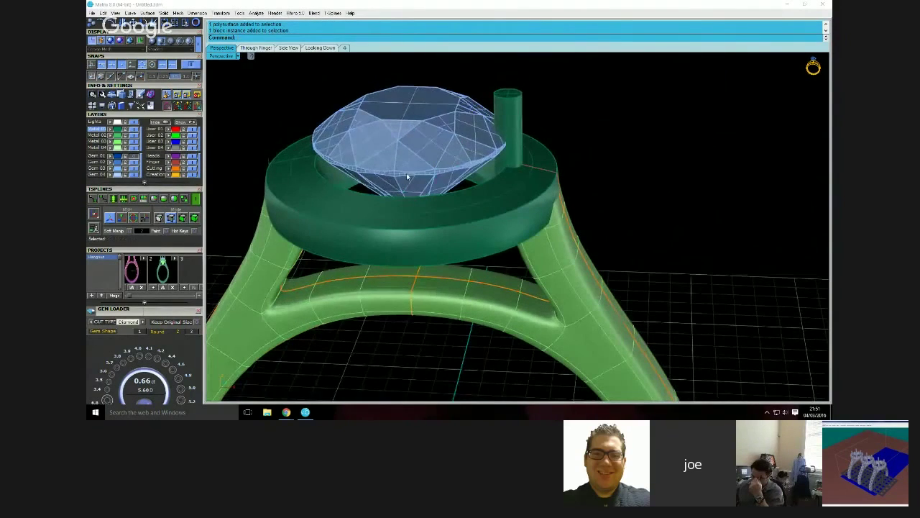
pyautogui.click(403, 137)
pyautogui.moveTo(412, 142); pyautogui.dragTo(411, 104, button='right')
pyautogui.moveTo(415, 122); pyautogui.dragTo(413, 128)
pyautogui.click(607, 142)
pyautogui.moveTo(608, 143); pyautogui.dragTo(606, 177, button='right')
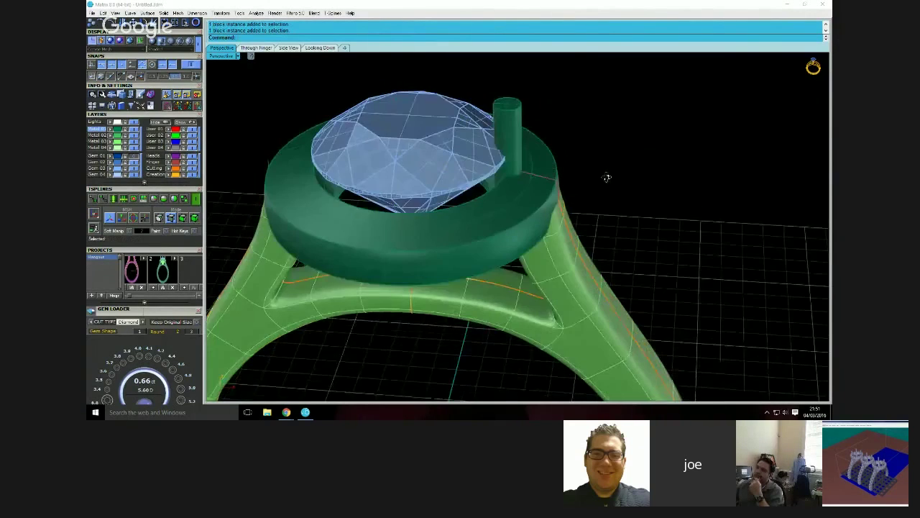
# Examine the raised diamond, prong, head plate and shank from several angles and at full-ring distance
pyautogui.moveTo(456, 215); pyautogui.dragTo(453, 238, button='right')
pyautogui.moveTo(535, 199); pyautogui.dragTo(519, 159, button='right')
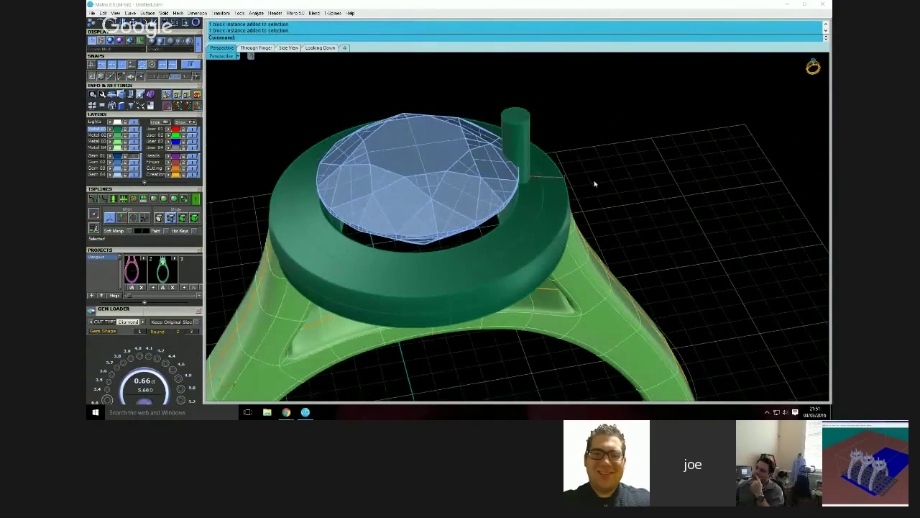
pyautogui.moveTo(589, 178); pyautogui.dragTo(621, 158, button='right')
pyautogui.scroll(2, 520, 146)
pyautogui.scroll(-4, 521, 136)
pyautogui.scroll(-4, 605, 178)
pyautogui.scroll(-2, 608, 171)
pyautogui.scroll(-4, 335, 137)
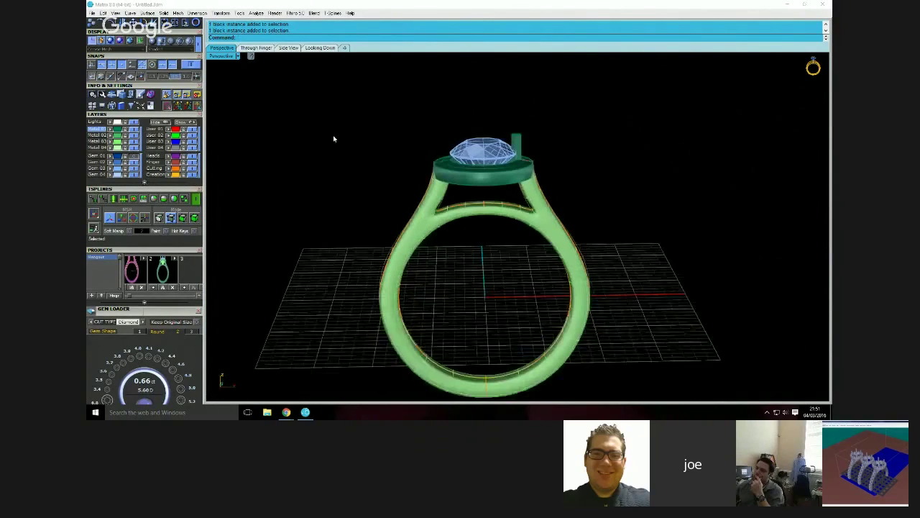
pyautogui.scroll(4, 475, 201)
pyautogui.click(428, 120)
pyautogui.click(278, 125)
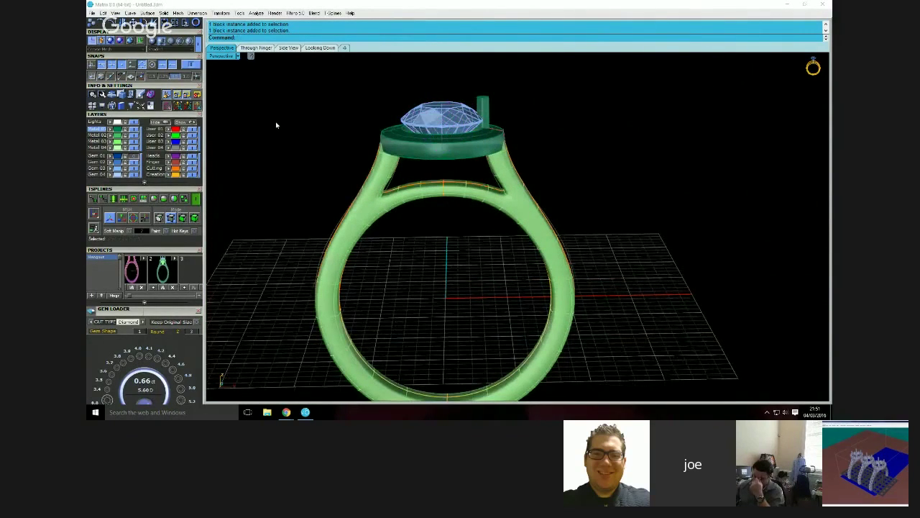
pyautogui.click(429, 126)
pyautogui.click(308, 125)
# Load a second round diamond at the origin, change its size to 5.8 mm and delete it
pyautogui.scroll(3, 140, 87)
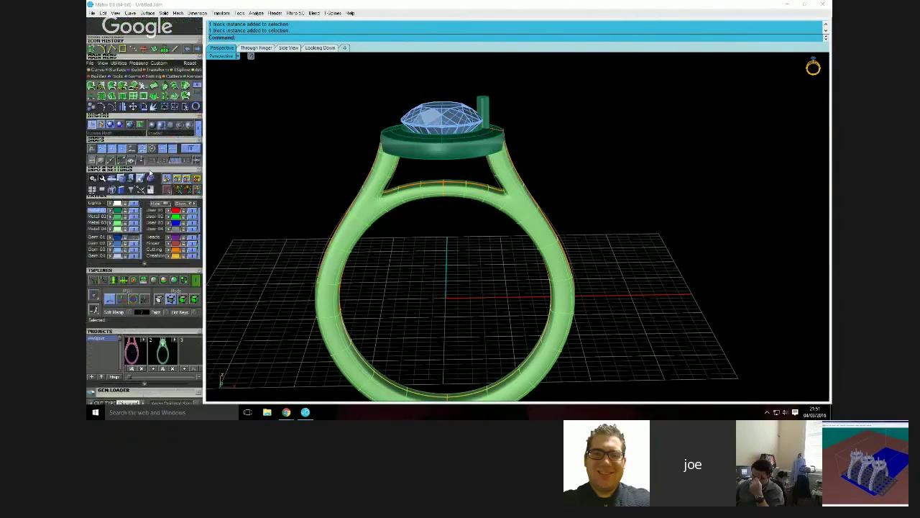
pyautogui.click(117, 73)
pyautogui.click(134, 79)
pyautogui.click(92, 89)
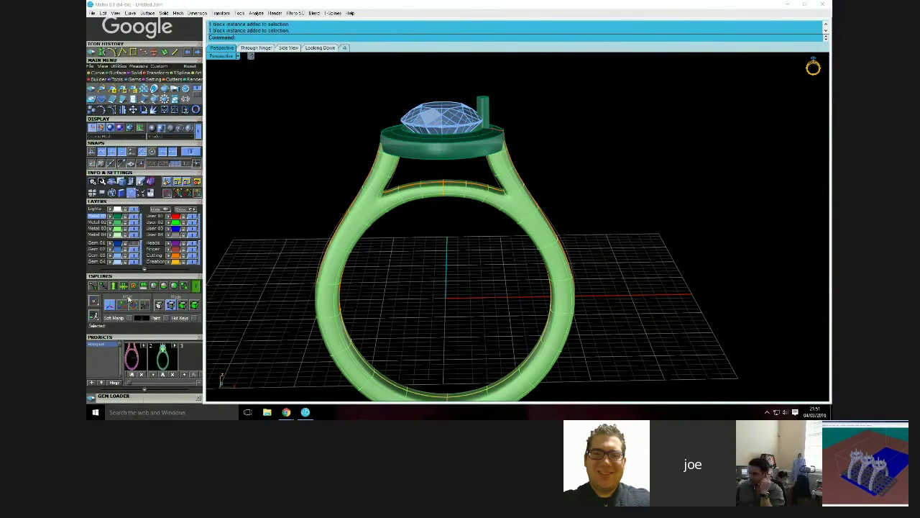
pyautogui.scroll(-5, 128, 299)
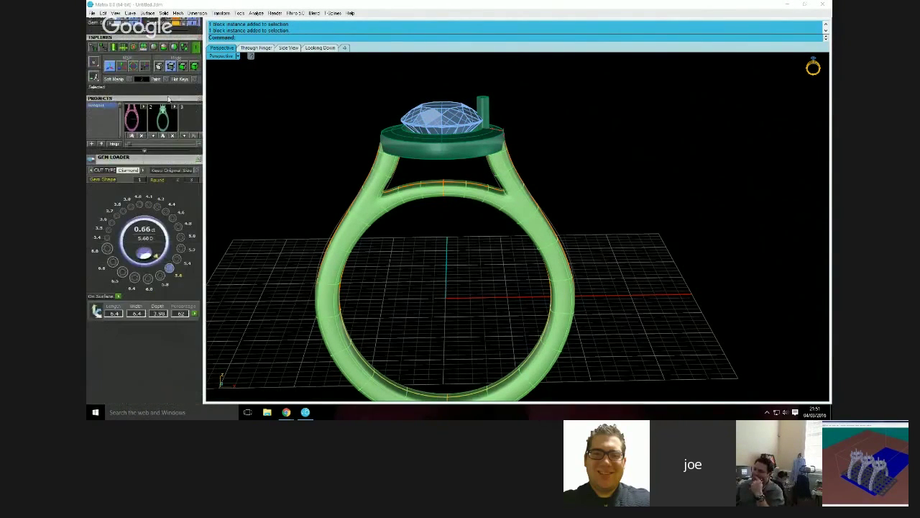
pyautogui.click(170, 269)
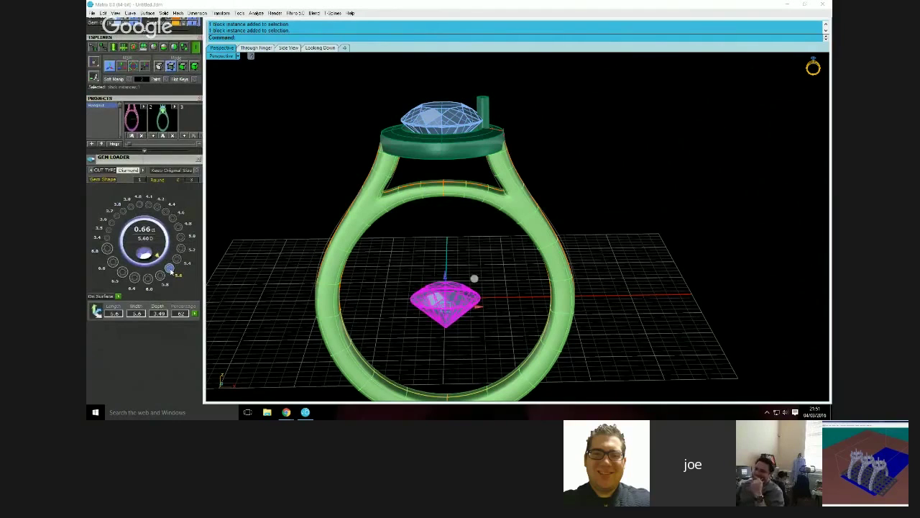
pyautogui.click(160, 276)
pyautogui.click(264, 298)
pyautogui.click(440, 305)
pyautogui.moveTo(446, 282); pyautogui.dragTo(407, 115)
pyautogui.press('Delete')
# Select the head profile and prong construction curves and shift them slightly inward so the history-linked head and prong follow
pyautogui.moveTo(449, 134); pyautogui.dragTo(483, 138, button='right')
pyautogui.scroll(3, 464, 125)
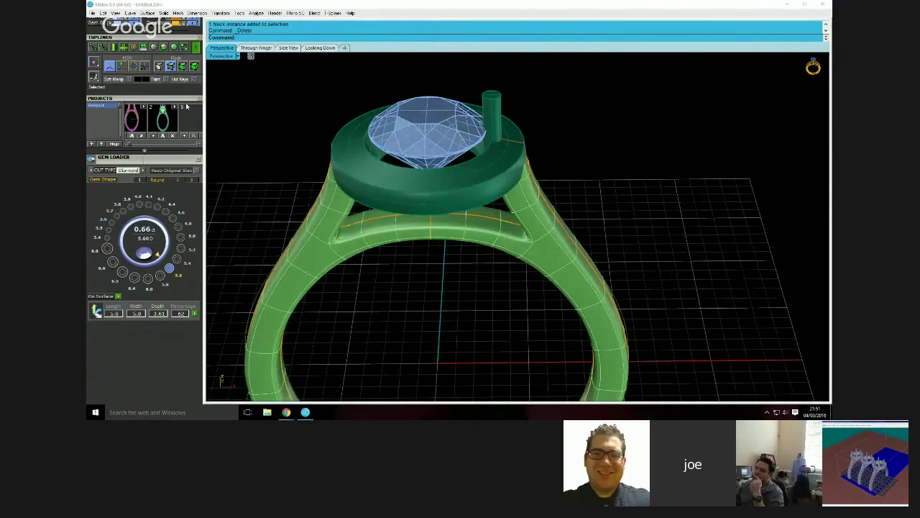
pyautogui.scroll(3, 188, 80)
pyautogui.click(175, 37)
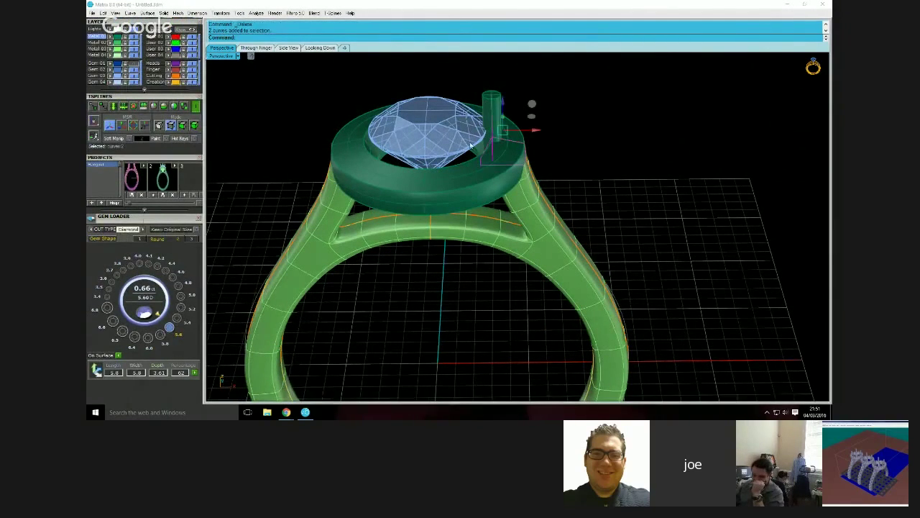
pyautogui.moveTo(535, 132); pyautogui.dragTo(531, 134)
pyautogui.moveTo(572, 156); pyautogui.dragTo(567, 139, button='right')
pyautogui.moveTo(534, 129); pyautogui.dragTo(533, 130)
pyautogui.scroll(2, 539, 150)
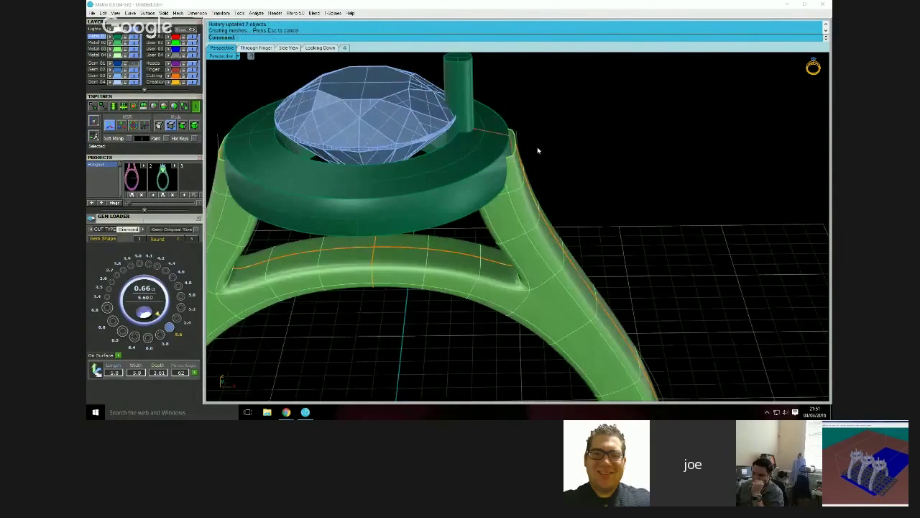
# Nudge the outer T-spline edge at the top of the right shank shoulder to fit the head plate's rim
pyautogui.click(515, 155)
pyautogui.moveTo(540, 151); pyautogui.dragTo(544, 154)
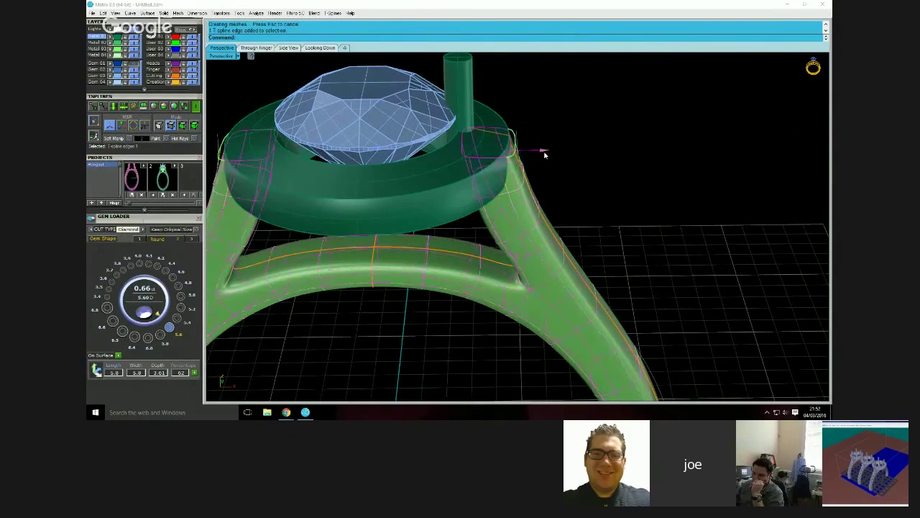
pyautogui.click(573, 166)
pyautogui.moveTo(574, 167)
pyautogui.mouseDown(button='right')
pyautogui.moveTo(583, 181)
pyautogui.moveTo(508, 173)
pyautogui.moveTo(583, 171)
pyautogui.mouseUp(button='right')
pyautogui.scroll(4, 512, 155)
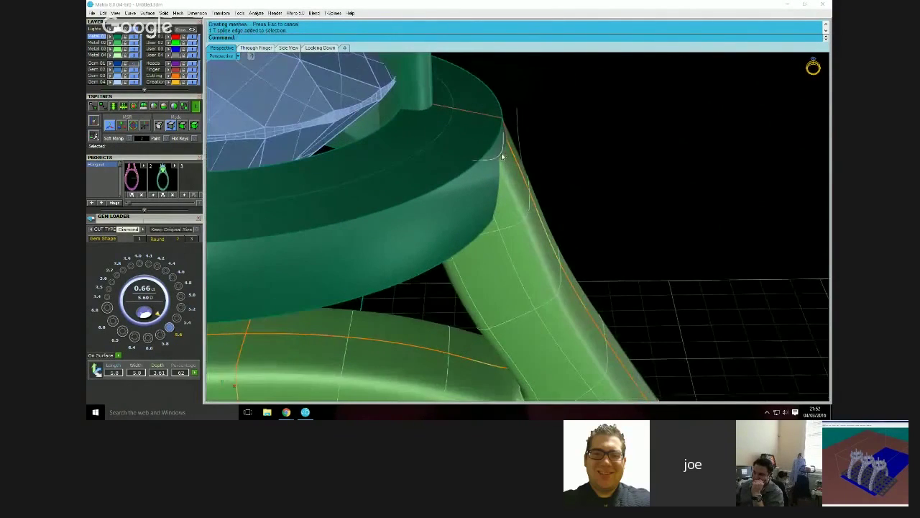
pyautogui.click(509, 157)
pyautogui.moveTo(533, 152); pyautogui.dragTo(531, 151)
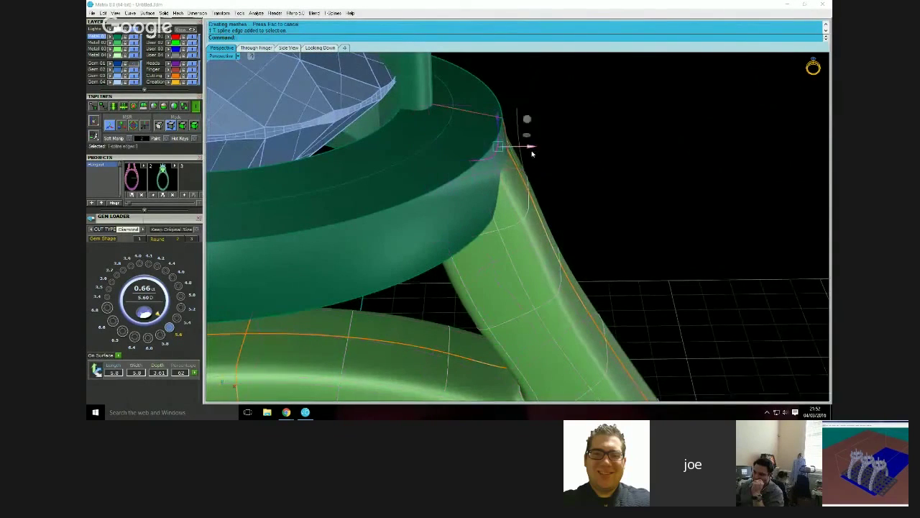
pyautogui.click(568, 173)
# Select the T-spline edge loop just below the head plate on the right shoulder and shift it slightly inward
pyautogui.moveTo(572, 181)
pyautogui.mouseDown(button='right')
pyautogui.moveTo(571, 157)
pyautogui.moveTo(567, 172)
pyautogui.mouseUp(button='right')
pyautogui.scroll(-6, 571, 163)
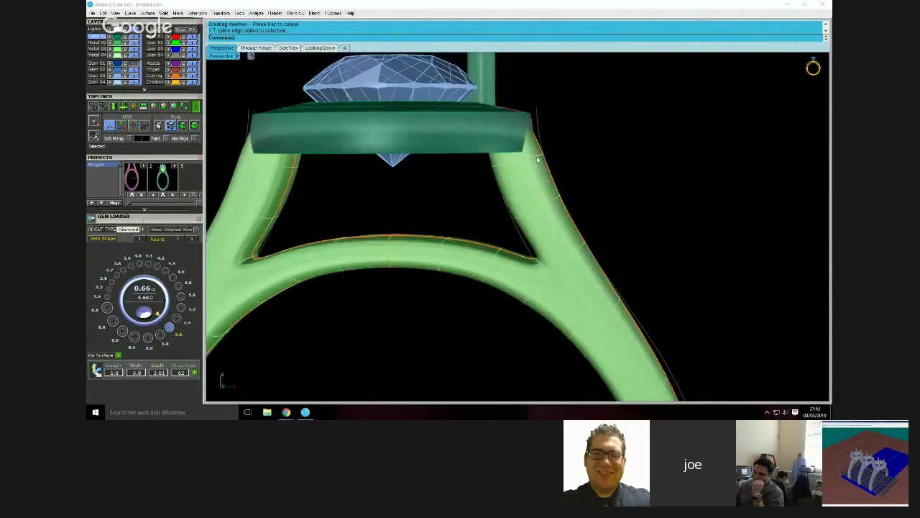
pyautogui.moveTo(552, 162); pyautogui.dragTo(549, 164)
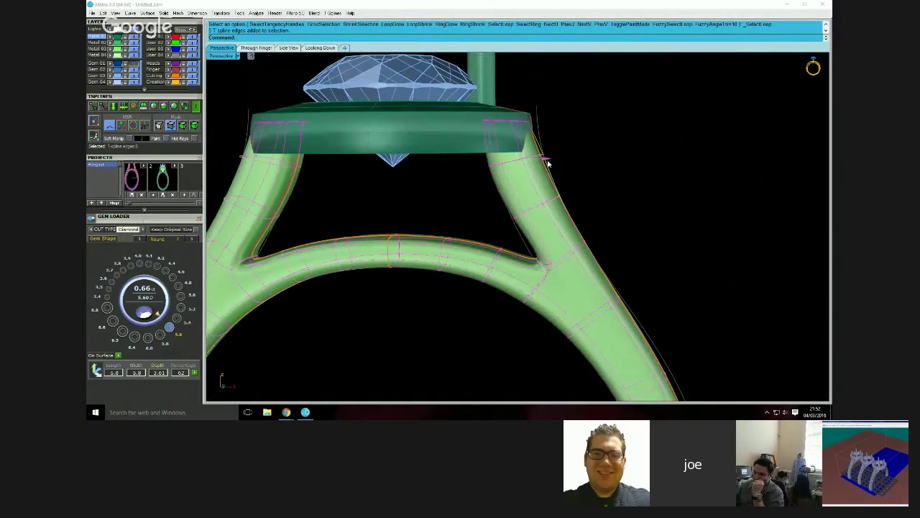
# Select the T-spline edge loop across the left shoulder above the opening's lower corner and adjust its position slightly
pyautogui.moveTo(576, 170); pyautogui.dragTo(474, 230, button='right')
pyautogui.scroll(4, 328, 252)
pyautogui.click(355, 229)
pyautogui.scroll(-5, 372, 203)
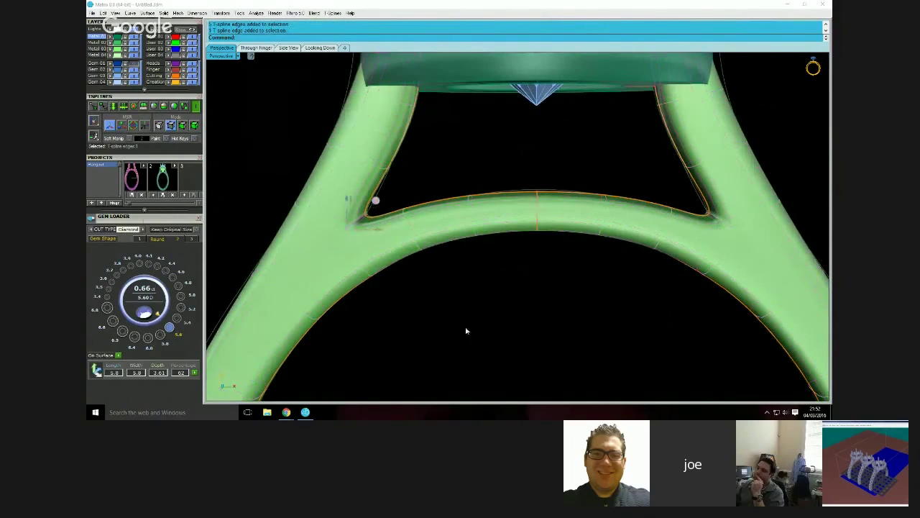
pyautogui.scroll(-3, 477, 293)
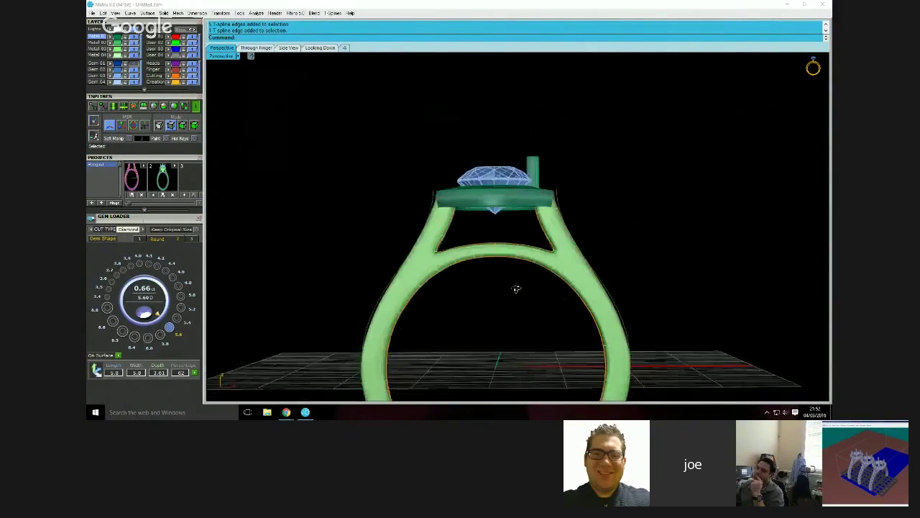
pyautogui.scroll(4, 439, 223)
pyautogui.scroll(2, 440, 223)
pyautogui.moveTo(468, 252); pyautogui.dragTo(469, 237)
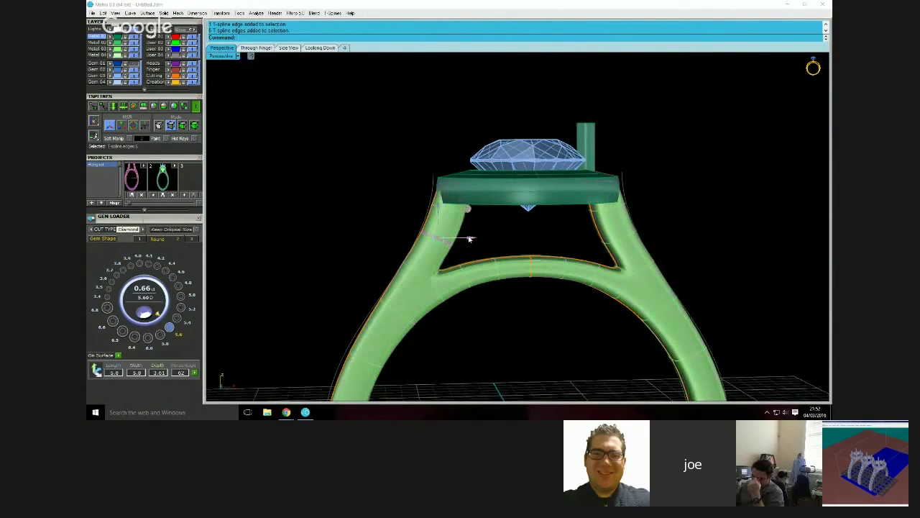
pyautogui.moveTo(336, 230); pyautogui.dragTo(483, 243, button='right')
pyautogui.scroll(-3, 483, 243)
pyautogui.moveTo(507, 286); pyautogui.dragTo(480, 218, button='right')
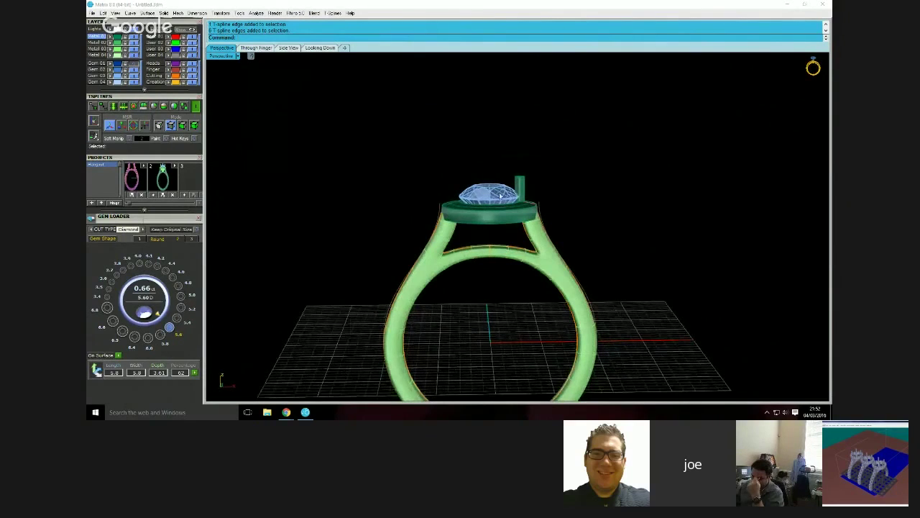
# Select the pipe prong beside the diamond and show all four viewports with the top view centred on the head
pyautogui.press('Home')
pyautogui.scroll(2, 464, 285)
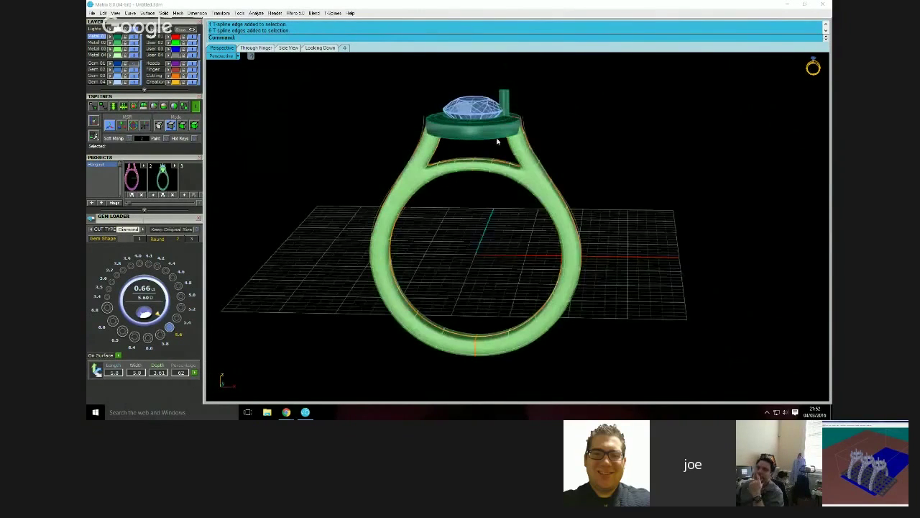
pyautogui.scroll(2, 494, 150)
pyautogui.moveTo(494, 150); pyautogui.dragTo(500, 107, button='right')
pyautogui.click(508, 98)
pyautogui.click(570, 106)
pyautogui.click(508, 96)
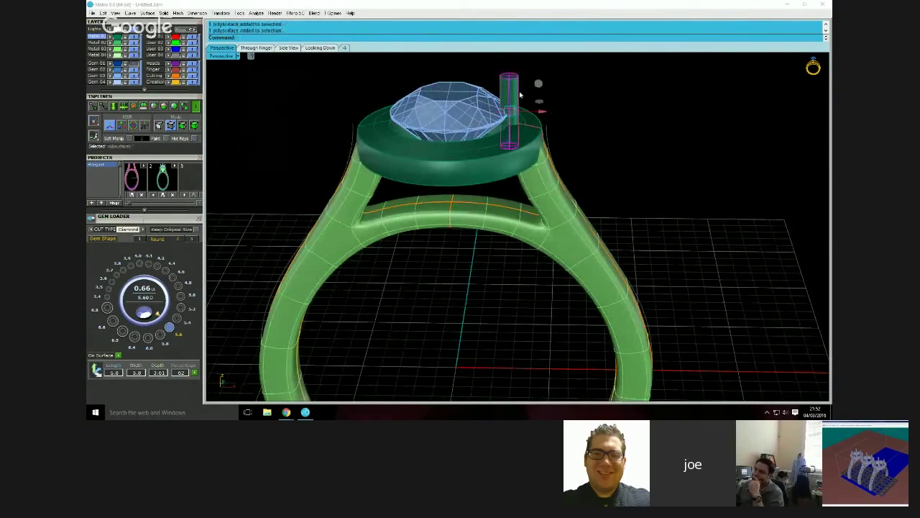
pyautogui.doubleClick(222, 57)
pyautogui.moveTo(279, 151); pyautogui.dragTo(343, 154, button='right')
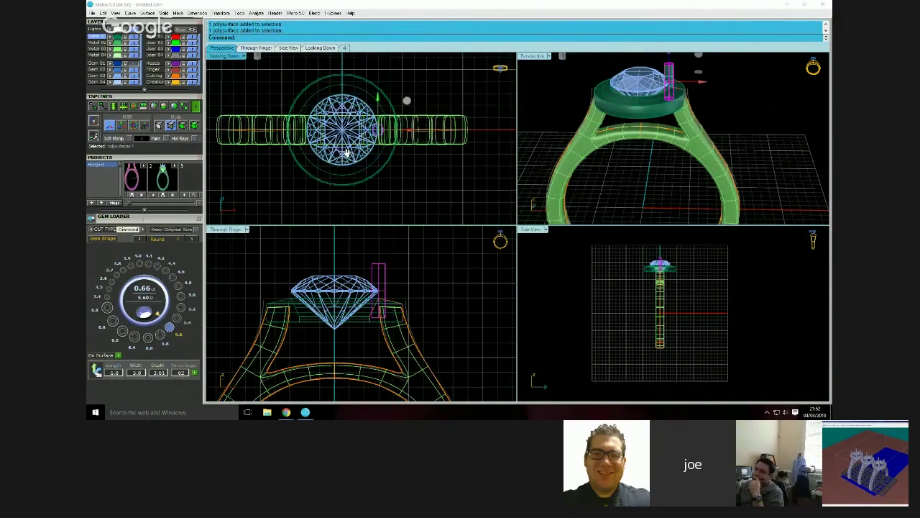
pyautogui.click(220, 15)
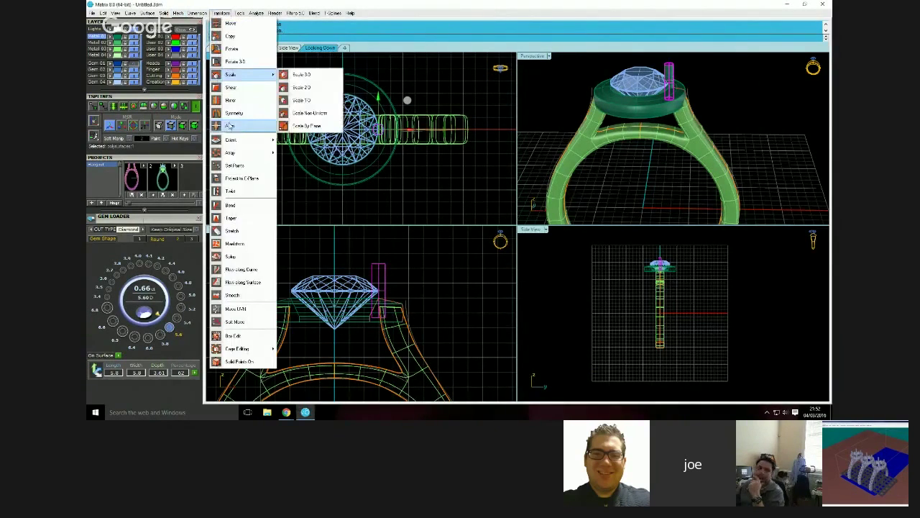
pyautogui.moveTo(238, 153)
pyautogui.click(303, 168)
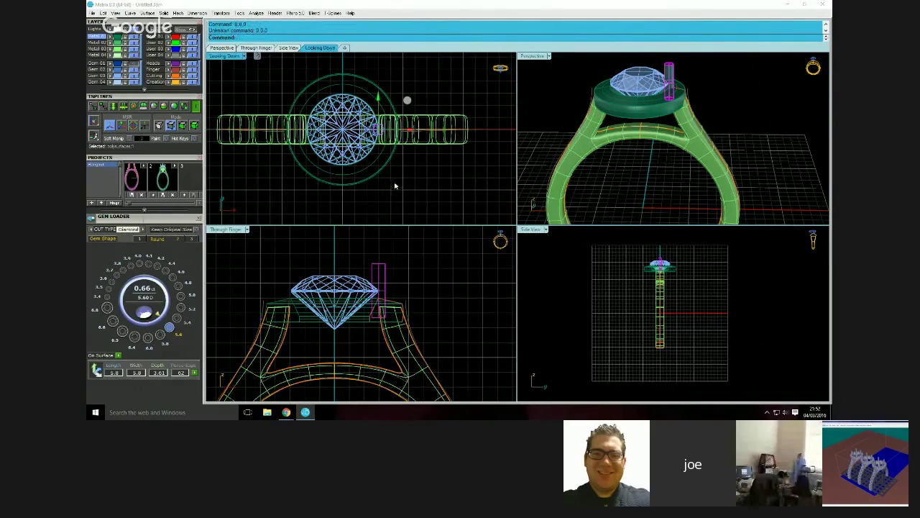
pyautogui.click(356, 172)
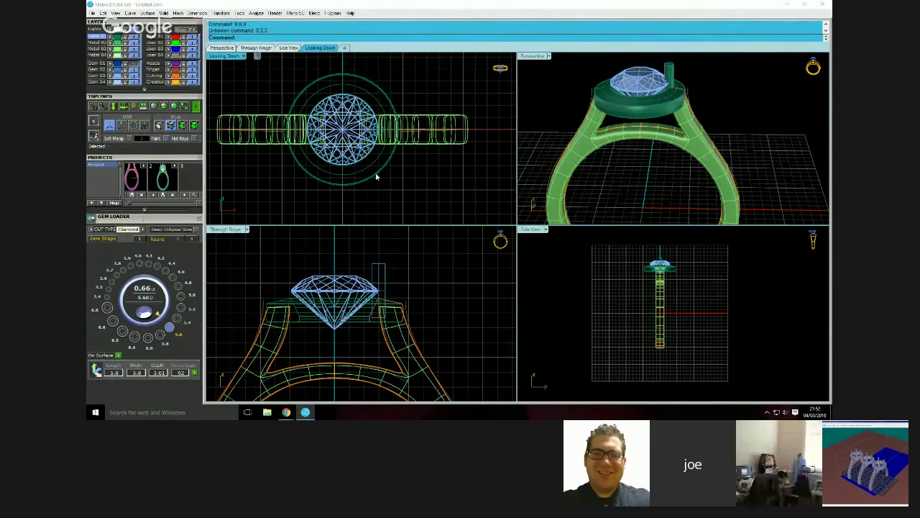
# Polar array the pipe prong around 0,0,0 in the top view with 4 items over 360 degrees
pyautogui.click(400, 264)
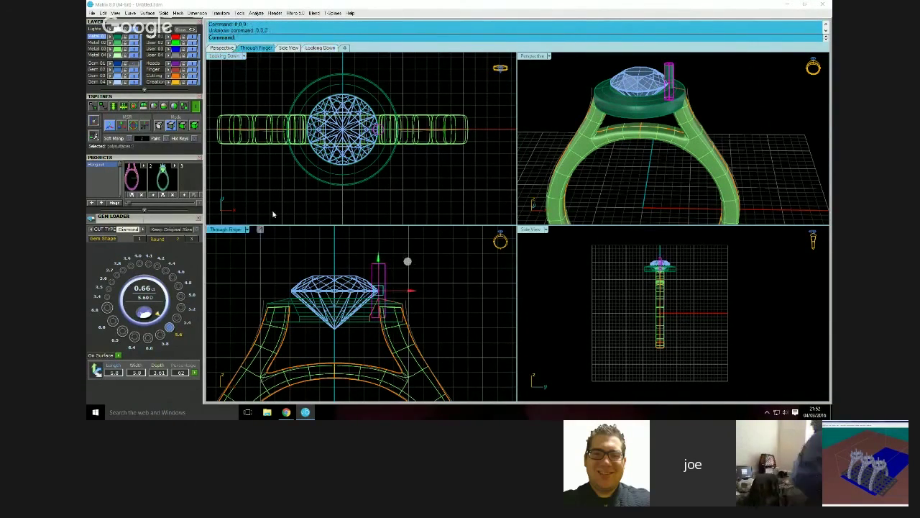
pyautogui.click(380, 264)
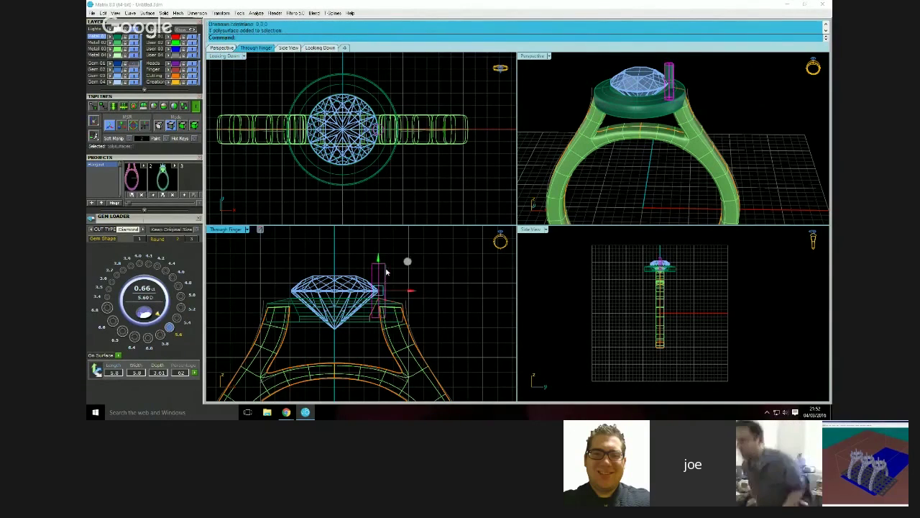
pyautogui.click(221, 12)
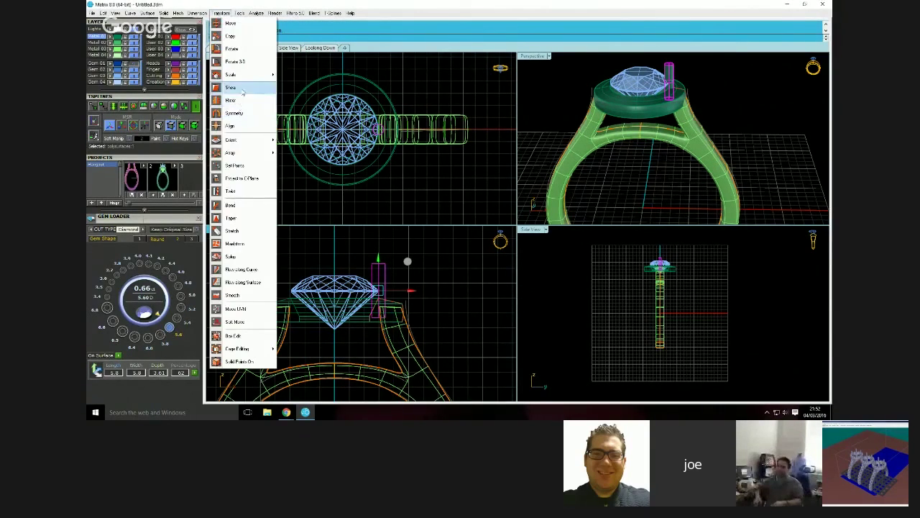
pyautogui.moveTo(238, 153)
pyautogui.click(309, 164)
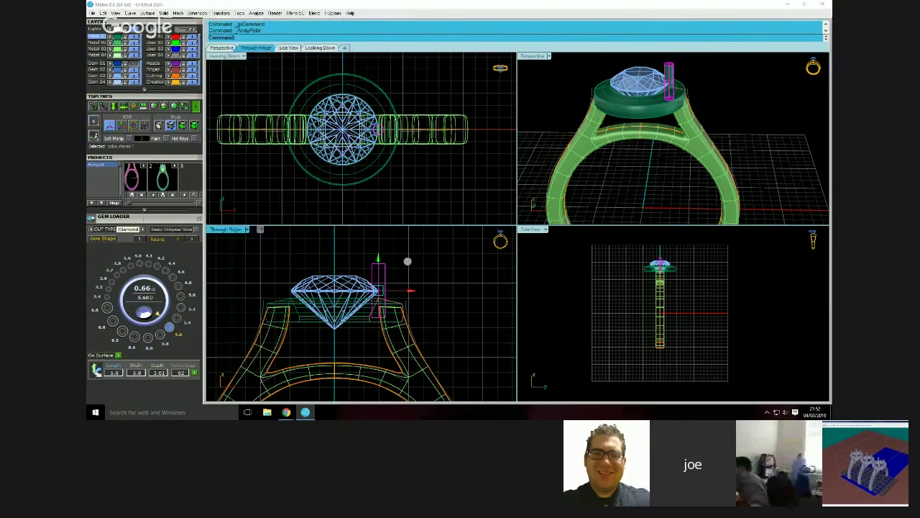
pyautogui.write('0,0,0')
pyautogui.press('Return')
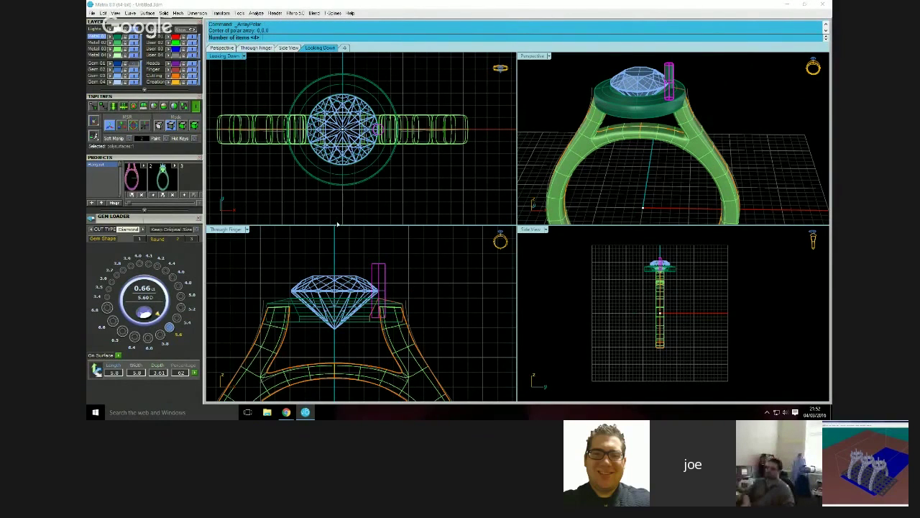
pyautogui.press('Return')
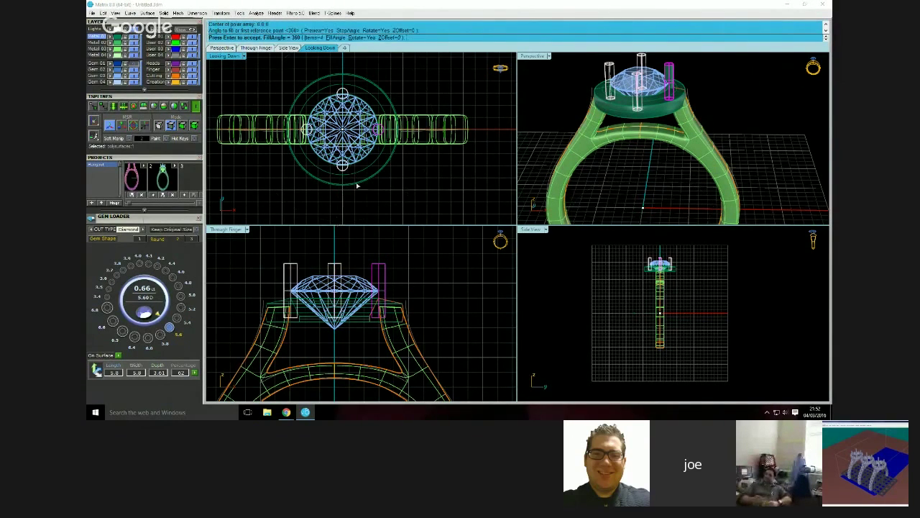
pyautogui.press('Return')
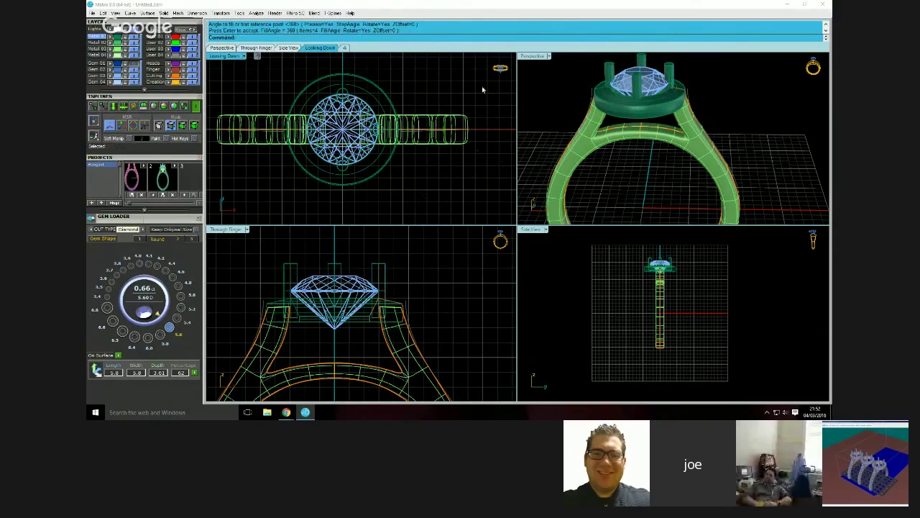
pyautogui.doubleClick(532, 56)
pyautogui.moveTo(417, 66); pyautogui.dragTo(547, 128)
pyautogui.press('Escape')
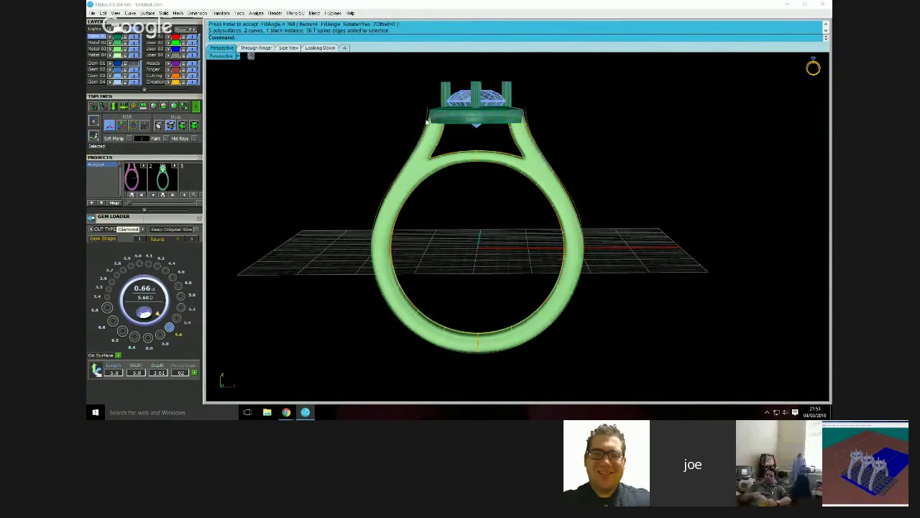
# Rotate the objects on the first metal layer about 45 degrees around 0,0,0 in the top view, placing the prongs diagonally around the diamond
pyautogui.click(118, 37)
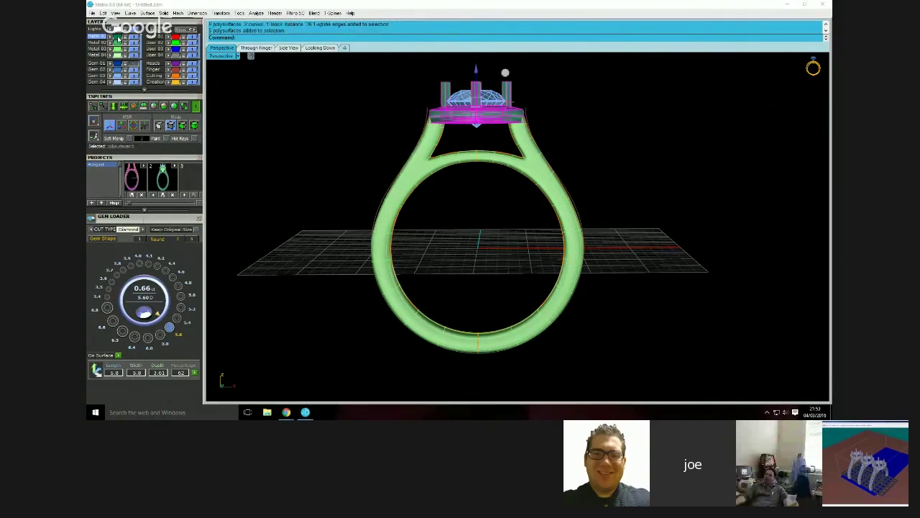
pyautogui.doubleClick(220, 57)
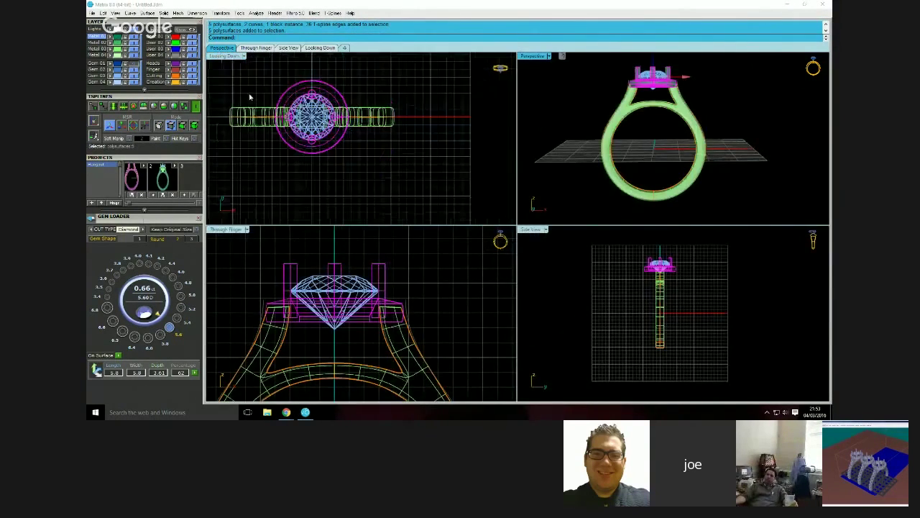
pyautogui.scroll(2, 161, 100)
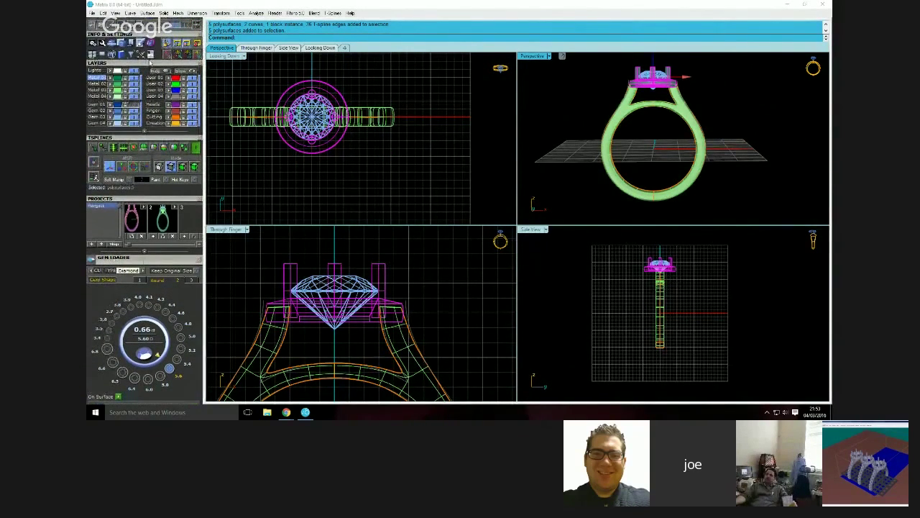
pyautogui.scroll(3, 149, 71)
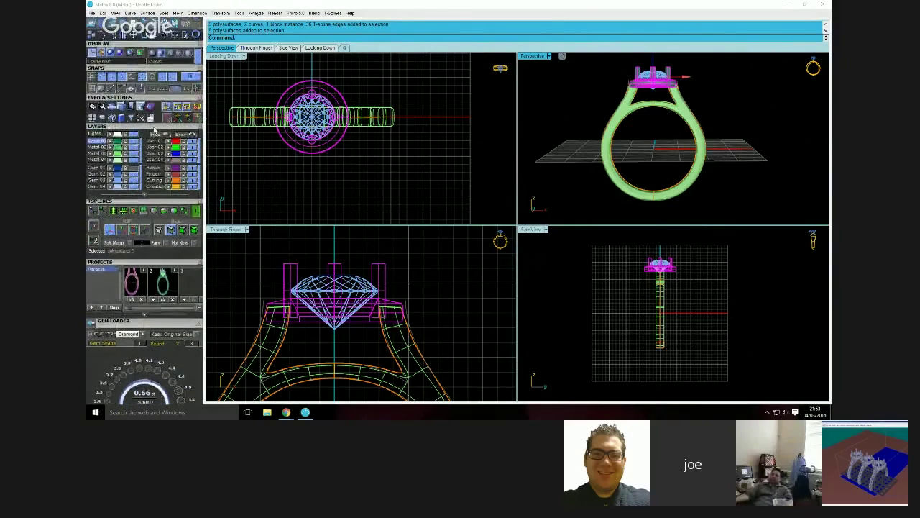
pyautogui.click(153, 53)
pyautogui.click(312, 116)
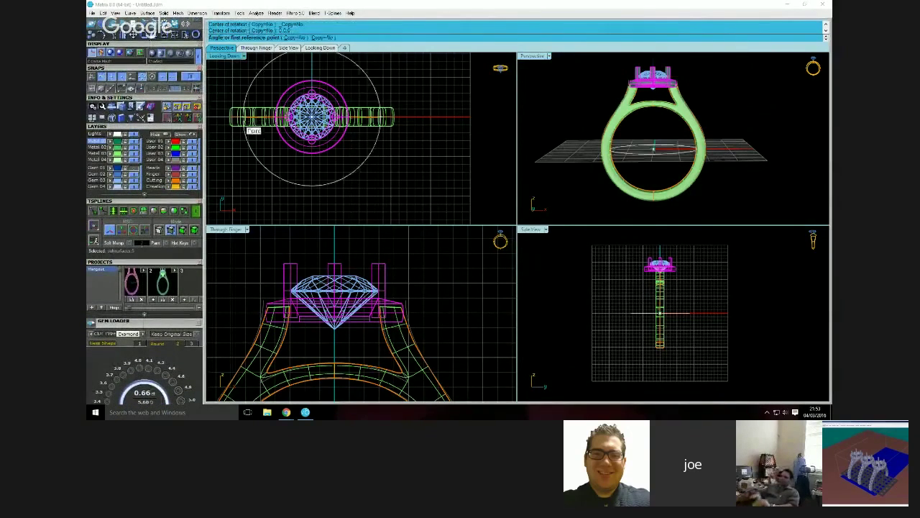
pyautogui.click(312, 214)
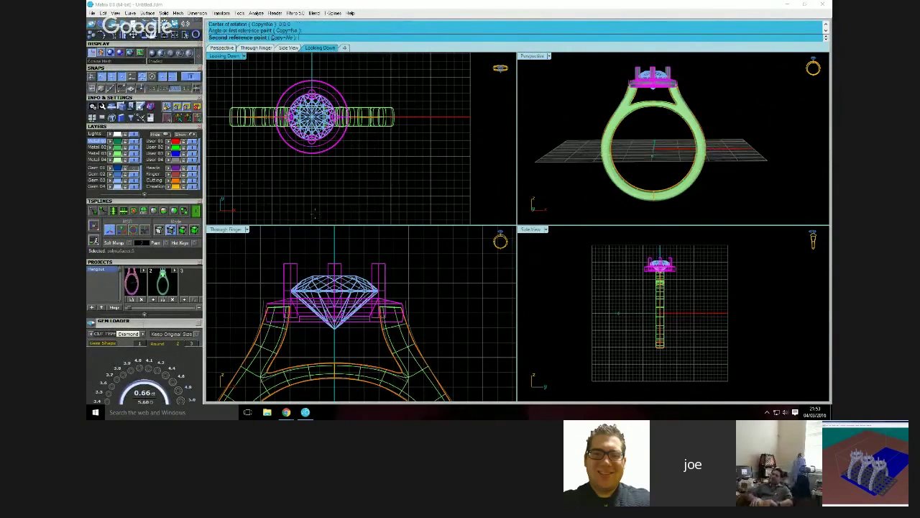
pyautogui.click(393, 197)
pyautogui.click(518, 232)
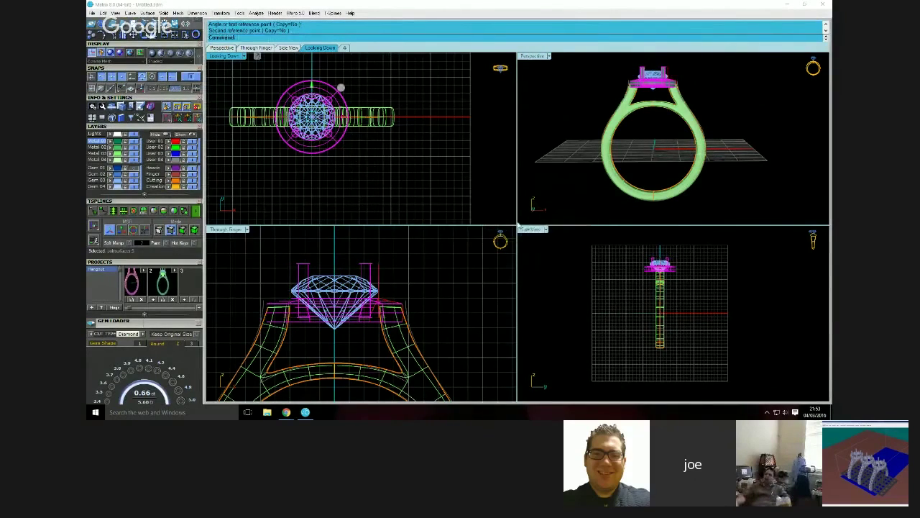
pyautogui.click(588, 75)
# Examine the rotated prongs and round head on the shank from several angles in the maximized perspective view
pyautogui.doubleClick(534, 57)
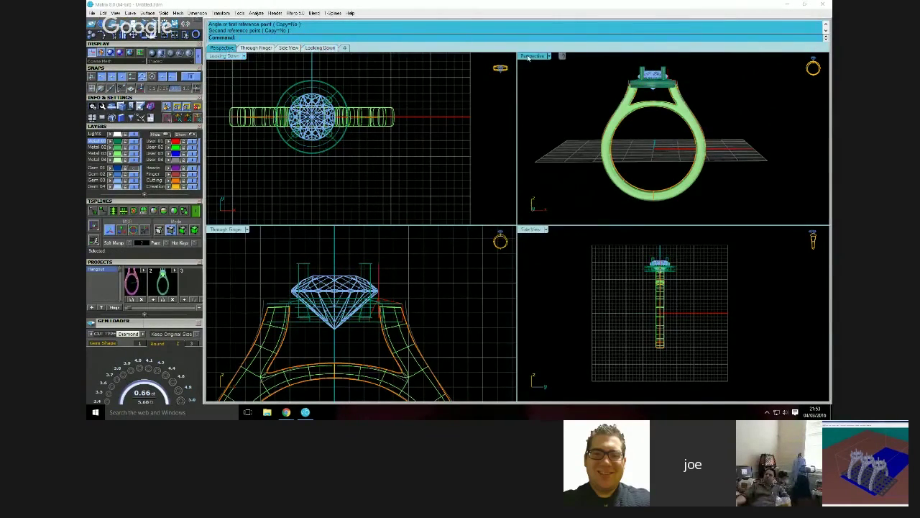
pyautogui.scroll(5, 507, 123)
pyautogui.moveTo(573, 128); pyautogui.dragTo(546, 136, button='right')
pyautogui.scroll(-6, 547, 136)
pyautogui.moveTo(545, 194)
pyautogui.mouseDown(button='right')
pyautogui.moveTo(505, 147)
pyautogui.moveTo(543, 186)
pyautogui.moveTo(535, 208)
pyautogui.mouseUp(button='right')
pyautogui.scroll(5, 573, 151)
pyautogui.moveTo(574, 156); pyautogui.dragTo(471, 197, button='right')
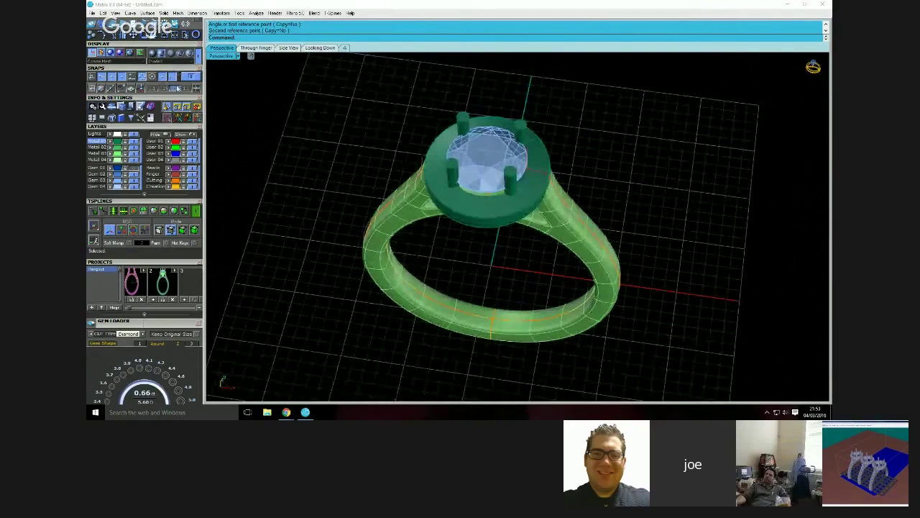
# Open the Gem On Curve tool from the gem tools
pyautogui.scroll(3, 172, 64)
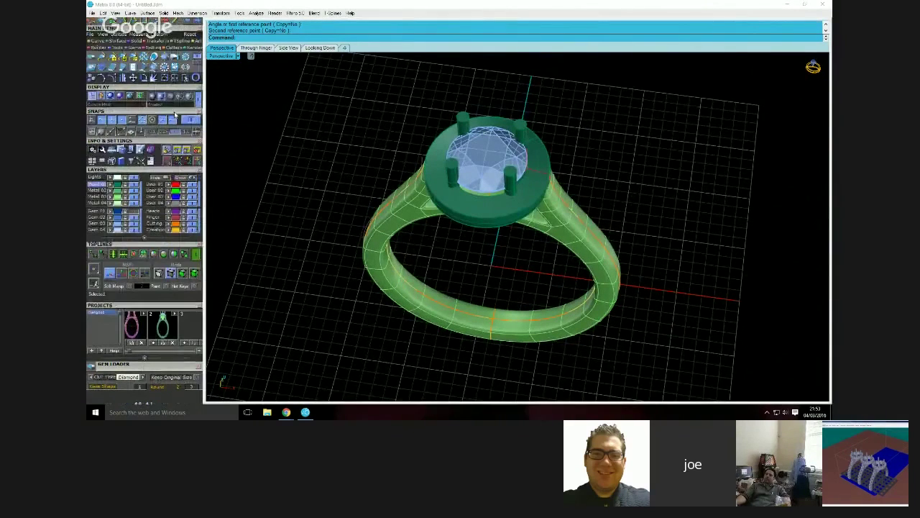
pyautogui.click(155, 54)
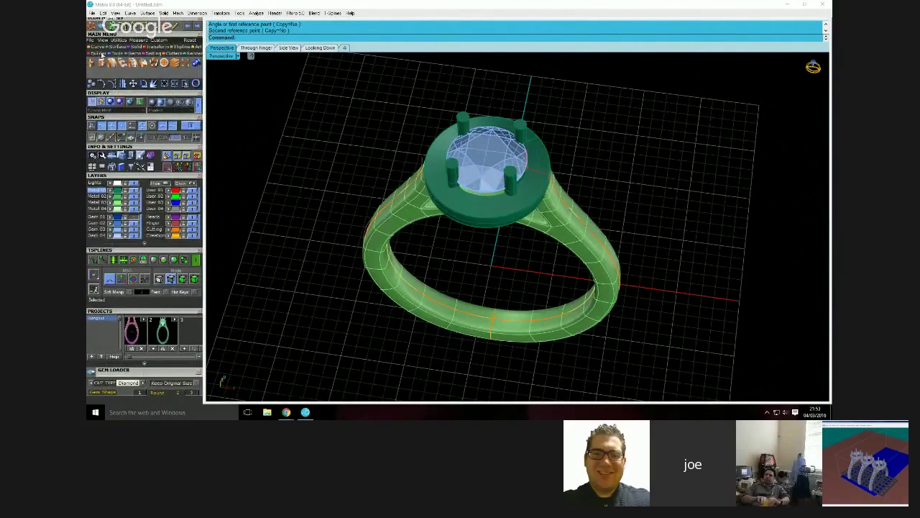
pyautogui.click(136, 54)
pyautogui.click(102, 63)
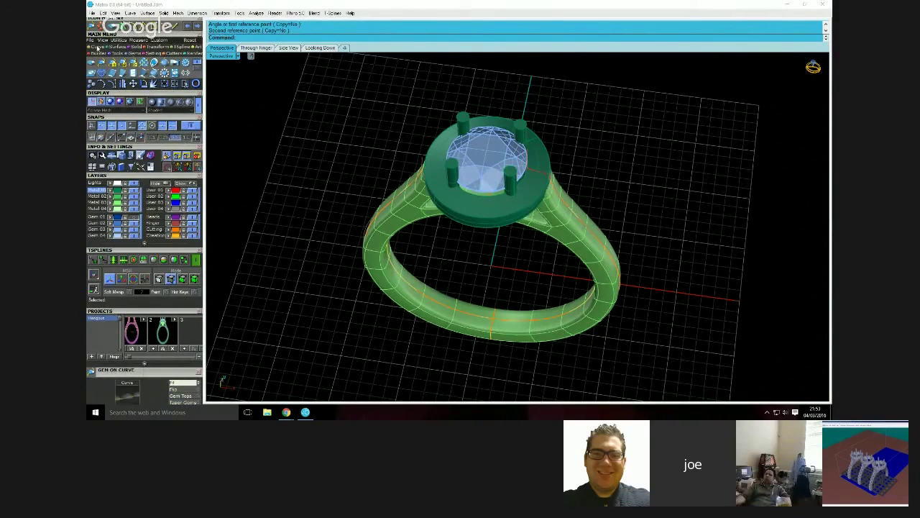
# Extract a circular U-direction isocurve from the head plate's top face, between the prongs and the outer edge
pyautogui.click(97, 47)
pyautogui.click(185, 73)
pyautogui.click(466, 206)
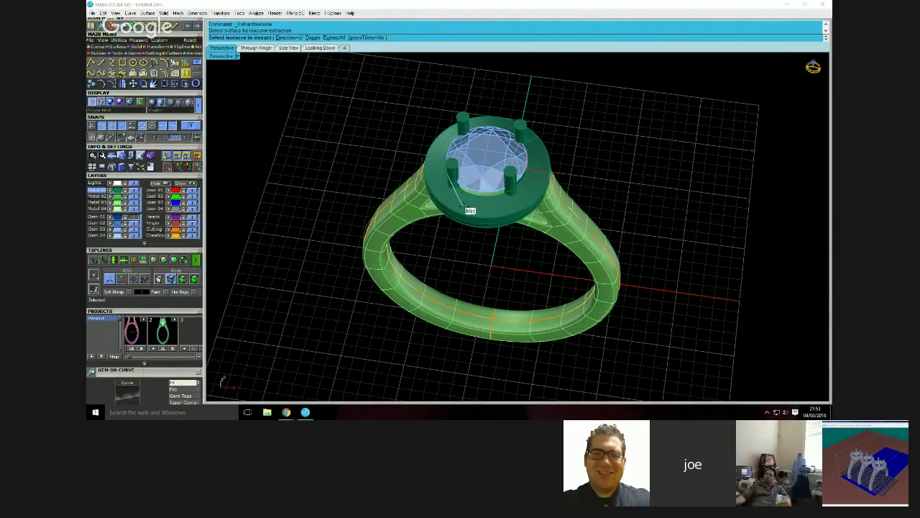
pyautogui.click(535, 175)
pyautogui.rightClick(533, 175)
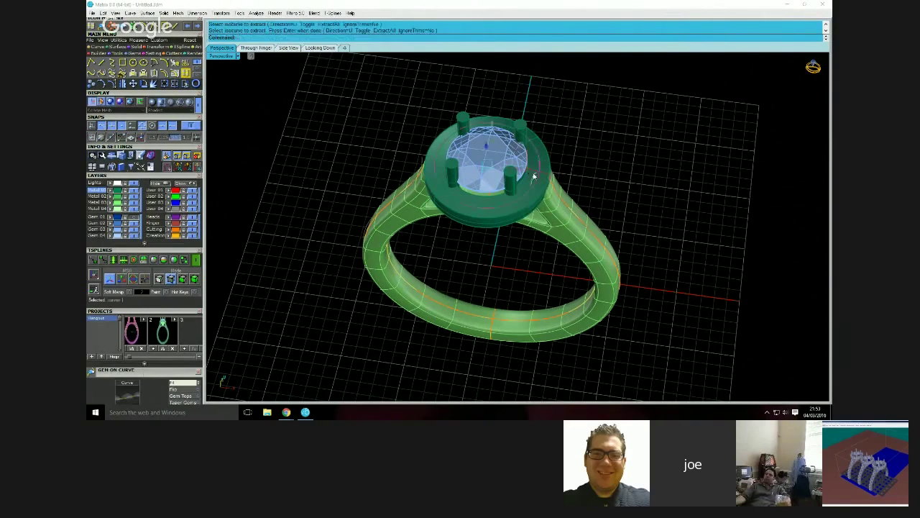
# Move the extracted circular curve on the head plate to the Creation layer and deselect it
pyautogui.scroll(3, 565, 174)
pyautogui.click(547, 175)
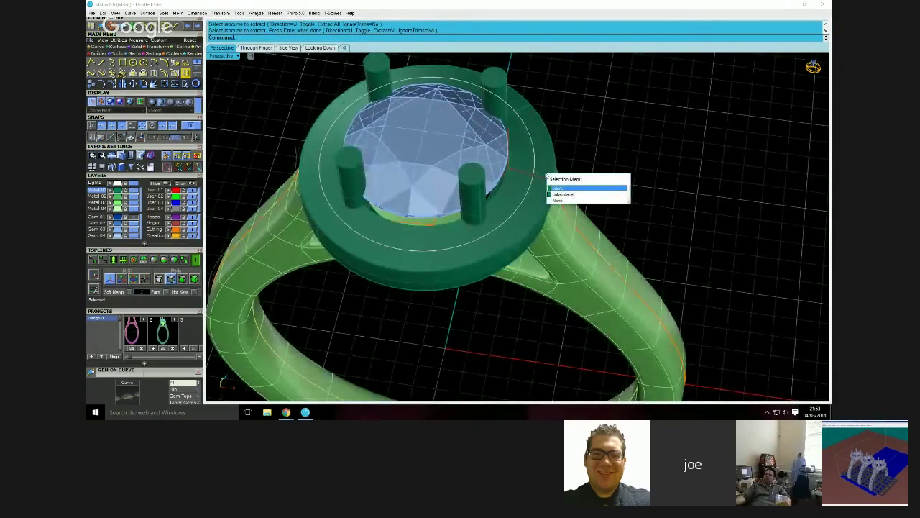
pyautogui.click(558, 188)
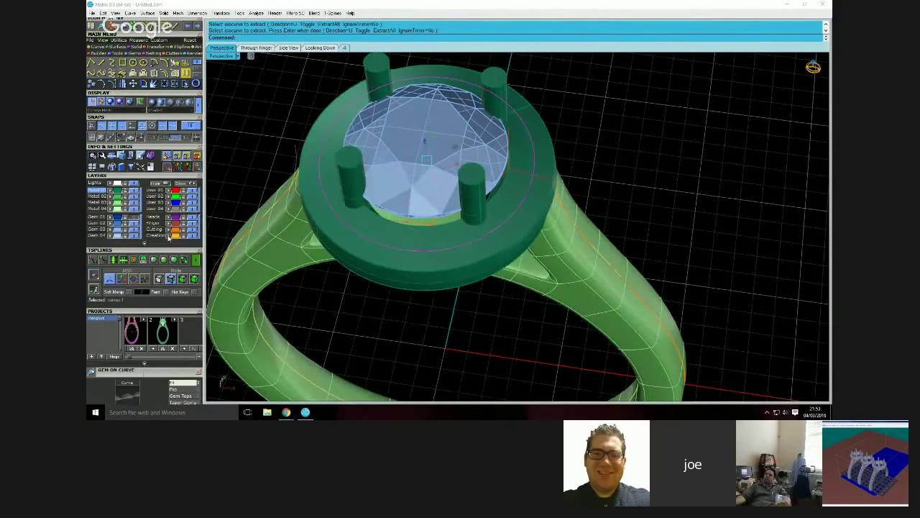
pyautogui.click(227, 212)
pyautogui.scroll(-4, 443, 173)
pyautogui.moveTo(444, 173); pyautogui.dragTo(422, 181, button='right')
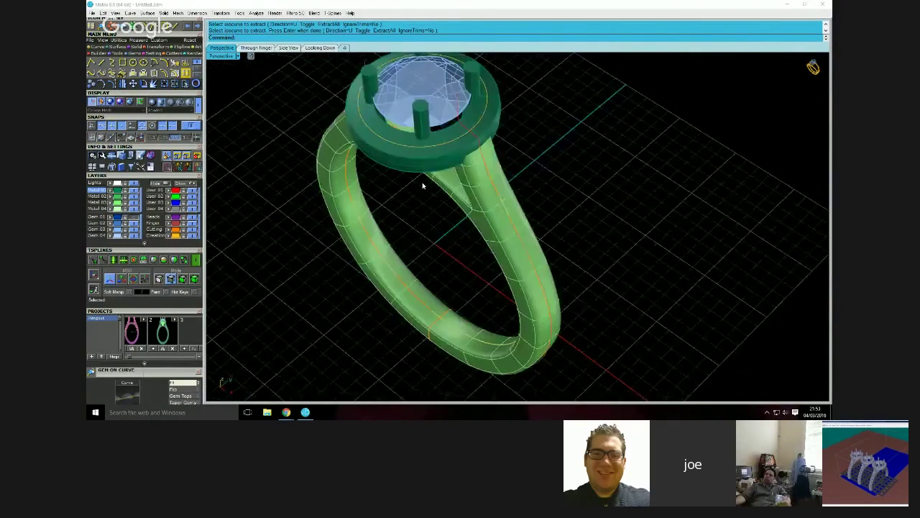
# Draw a straight horizontal line in the Through Finger view, crossing both shoulders of the shank just below their top ends
pyautogui.scroll(4, 495, 215)
pyautogui.moveTo(495, 212); pyautogui.dragTo(499, 176, button='right')
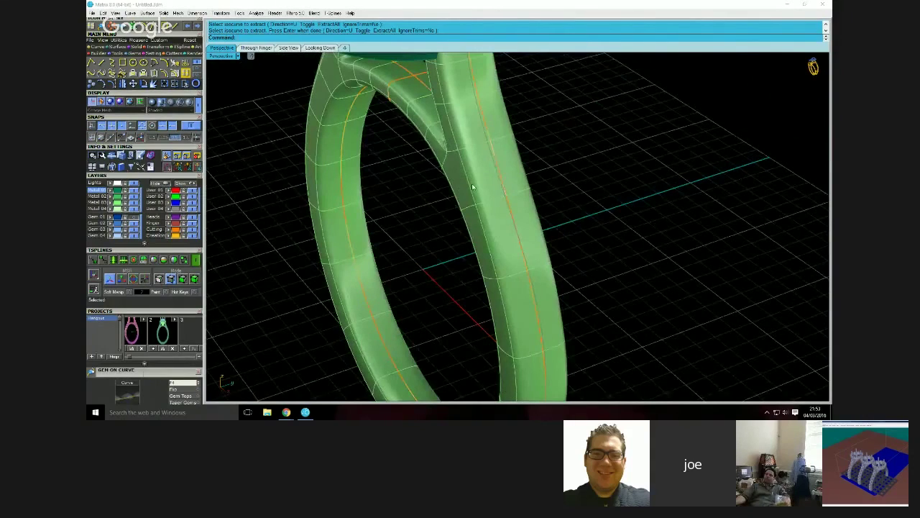
pyautogui.moveTo(444, 223); pyautogui.dragTo(456, 222, button='right')
pyautogui.scroll(-3, 456, 222)
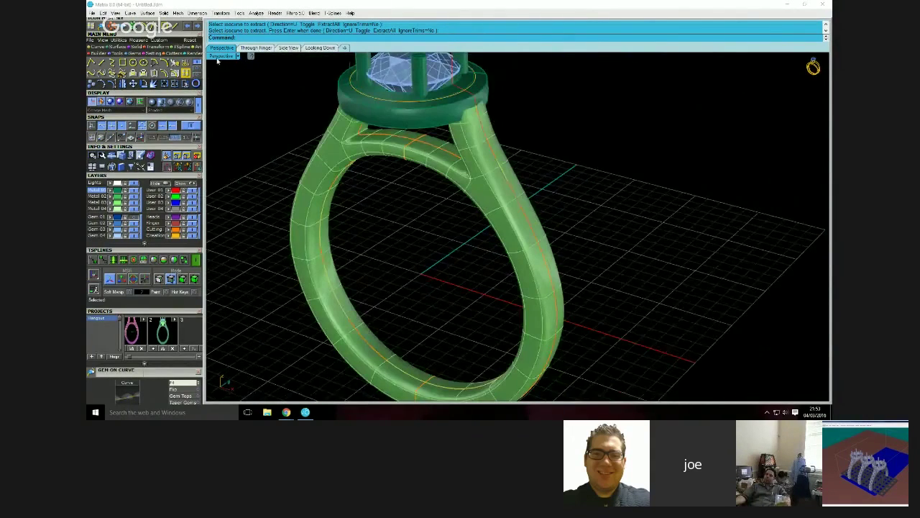
pyautogui.doubleClick(217, 57)
pyautogui.doubleClick(225, 229)
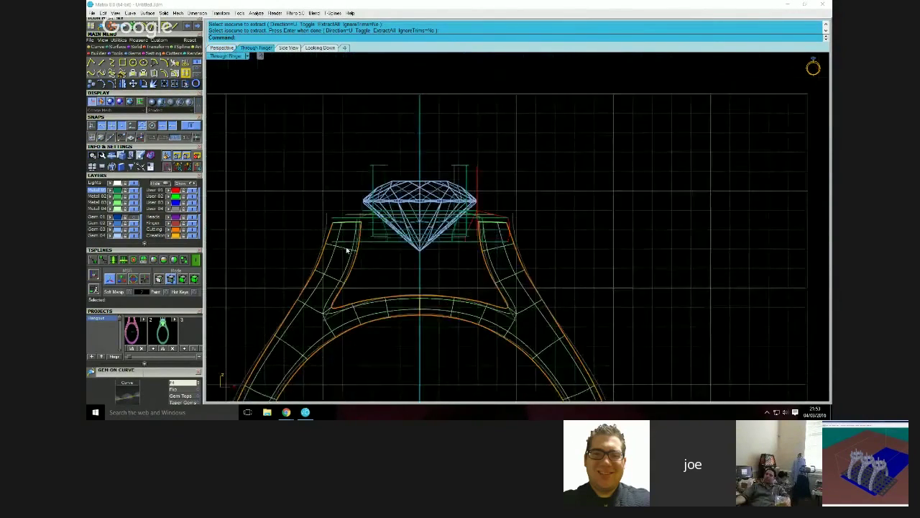
pyautogui.scroll(2, 265, 175)
pyautogui.click(101, 63)
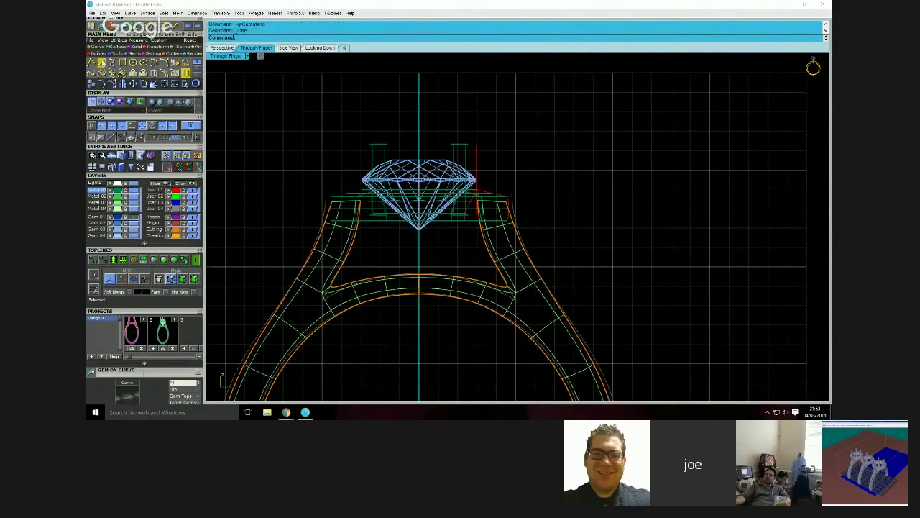
pyautogui.click(255, 209)
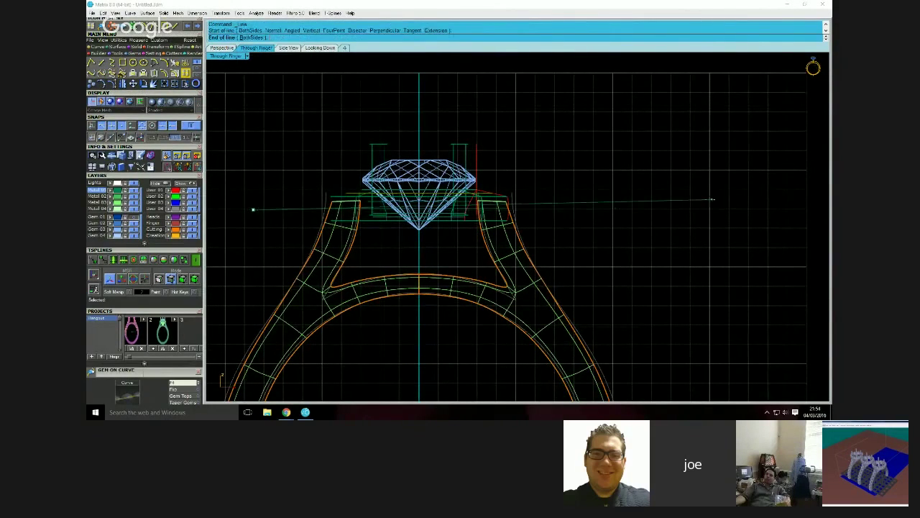
pyautogui.click(627, 207)
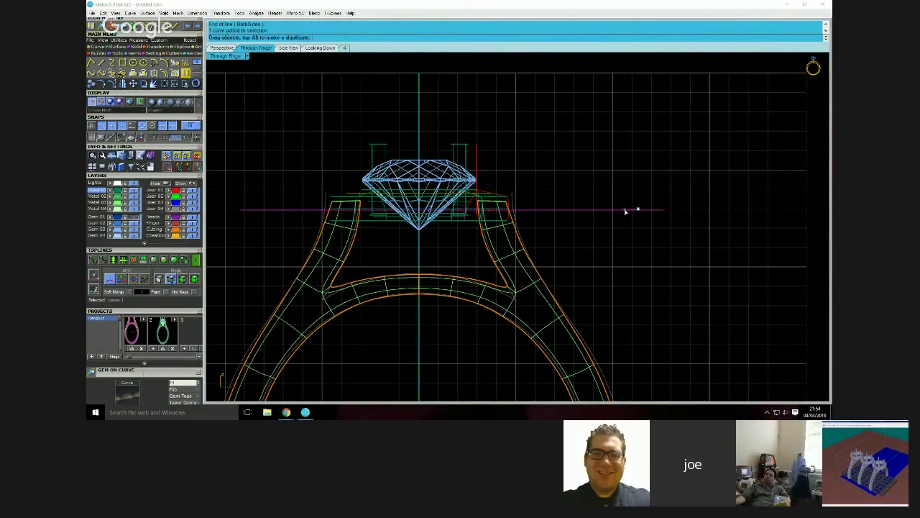
# Split the T-spline shank as a whole object, using the horizontal line as the cutting object
pyautogui.click(523, 293)
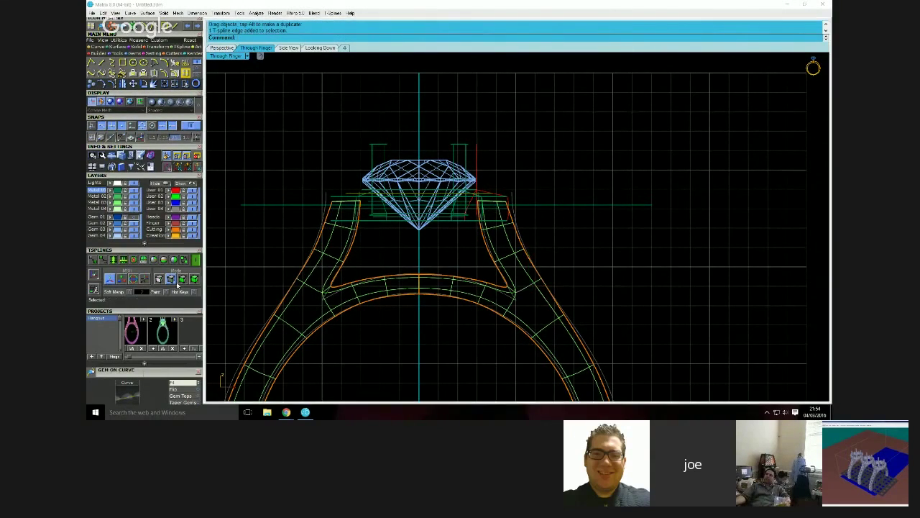
pyautogui.click(281, 325)
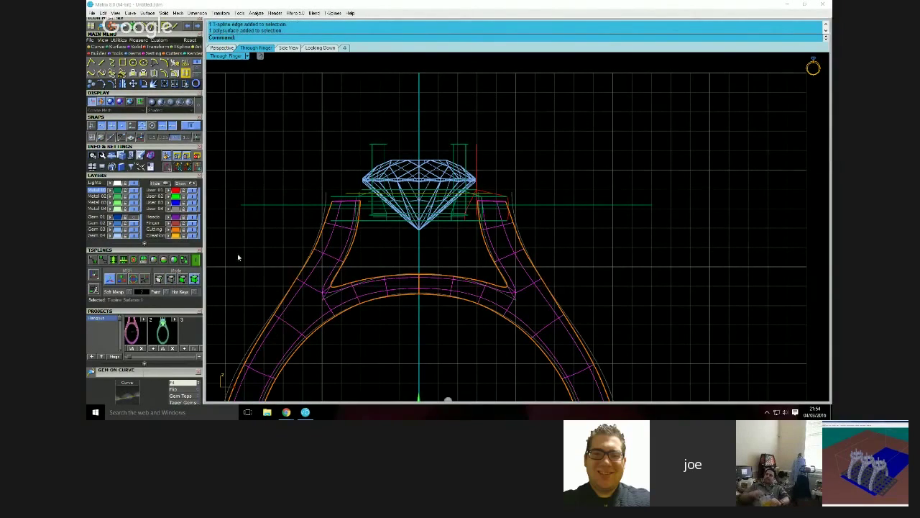
pyautogui.click(176, 74)
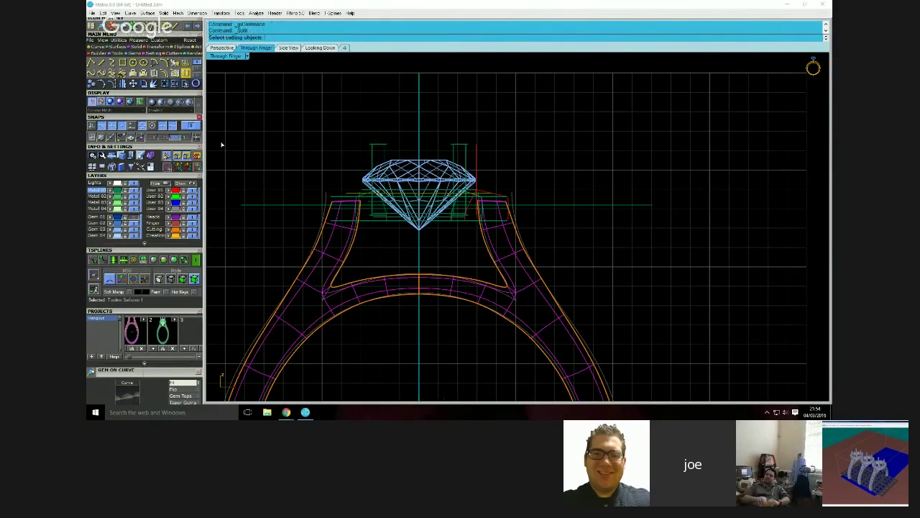
pyautogui.moveTo(264, 195); pyautogui.dragTo(261, 216)
pyautogui.rightClick(265, 179)
# Delete the cut-off pieces above the line on both shoulders of the shank
pyautogui.moveTo(276, 172); pyautogui.dragTo(381, 232)
pyautogui.press('Delete')
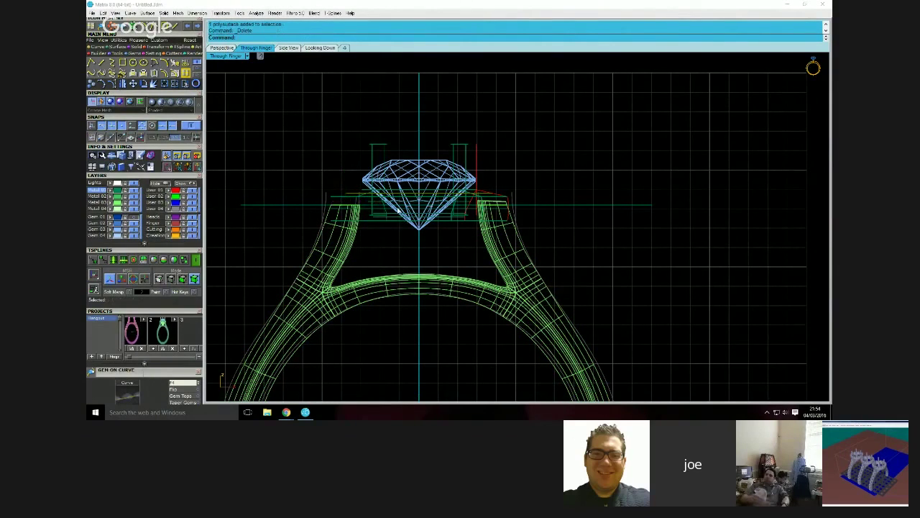
pyautogui.moveTo(446, 126); pyautogui.dragTo(538, 242)
pyautogui.press('Delete')
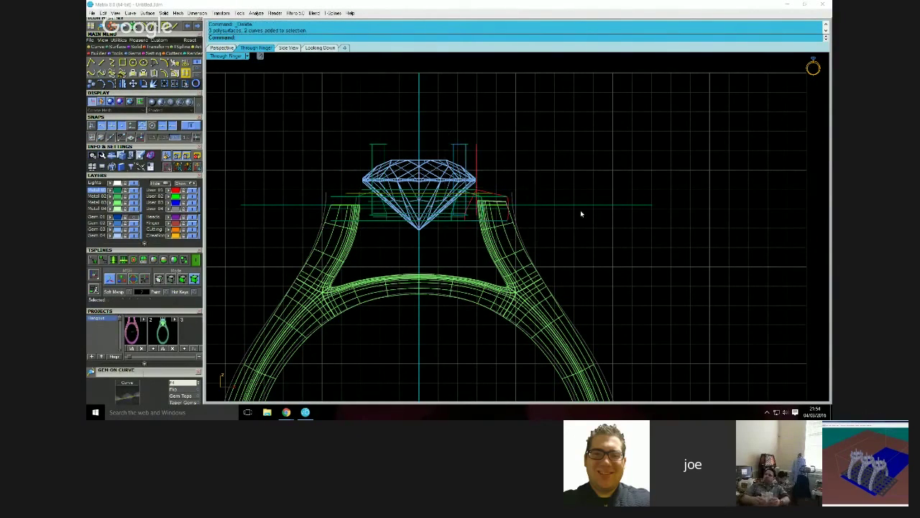
pyautogui.click(497, 206)
pyautogui.rightClick(491, 204)
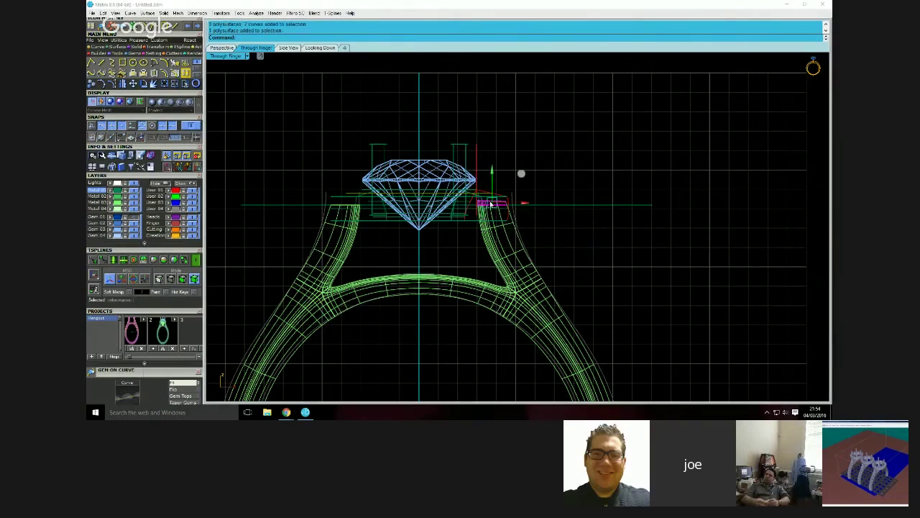
pyautogui.press('Delete')
# Delete the horizontal cutting line
pyautogui.scroll(-5, 475, 216)
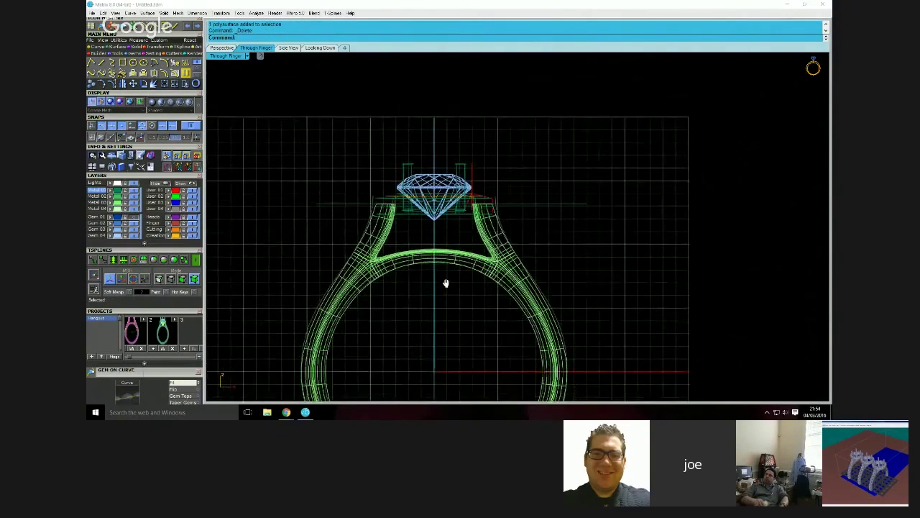
pyautogui.scroll(-2, 411, 260)
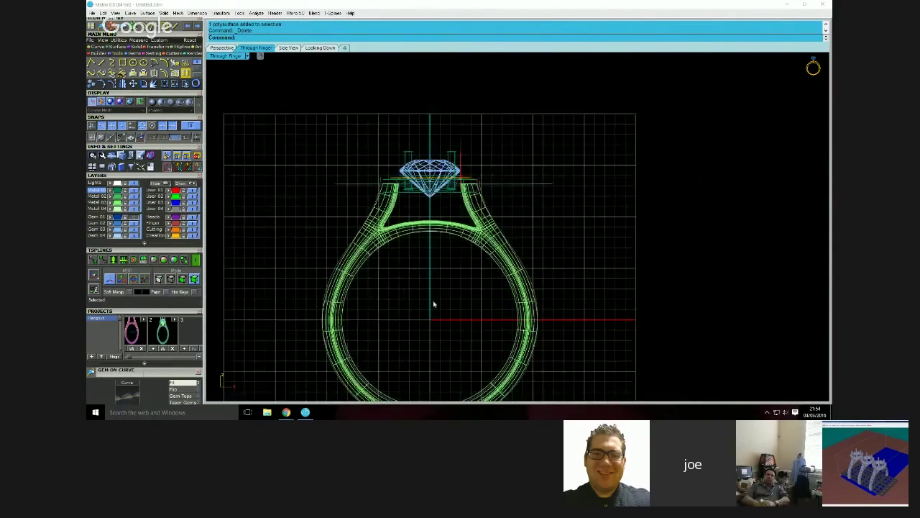
pyautogui.moveTo(432, 300); pyautogui.dragTo(414, 262, button='right')
pyautogui.moveTo(326, 129); pyautogui.dragTo(317, 157)
pyautogui.press('Delete')
pyautogui.scroll(-2, 341, 189)
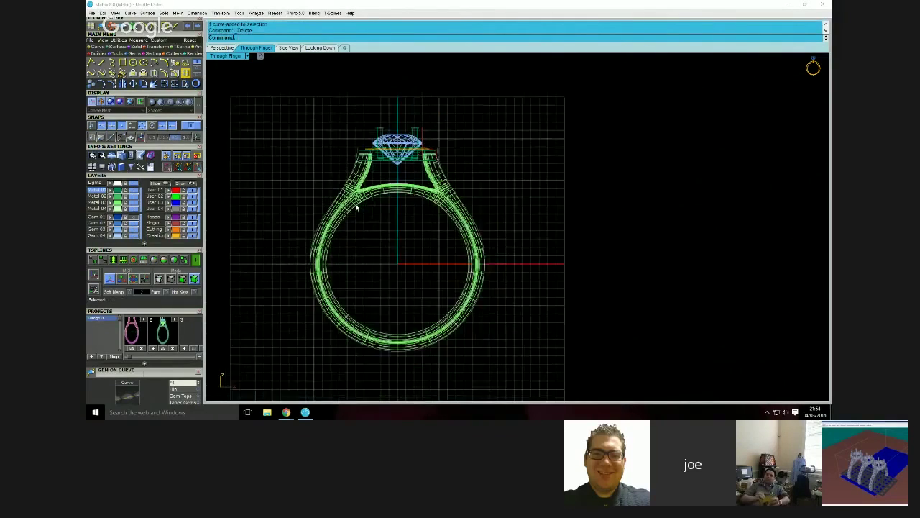
pyautogui.scroll(2, 376, 220)
# Cap the two open shoulder ends of the trimmed shank in the Perspective view
pyautogui.doubleClick(226, 57)
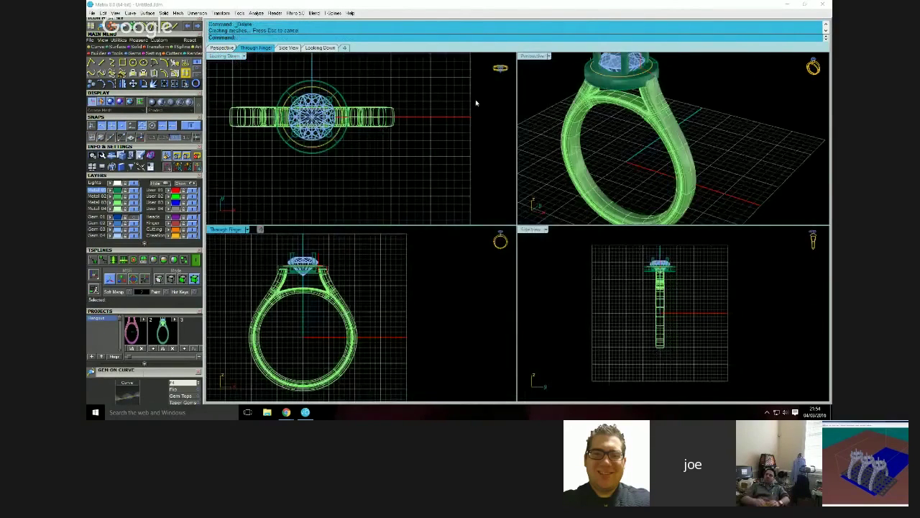
pyautogui.doubleClick(522, 59)
pyautogui.moveTo(478, 177); pyautogui.dragTo(483, 199, button='right')
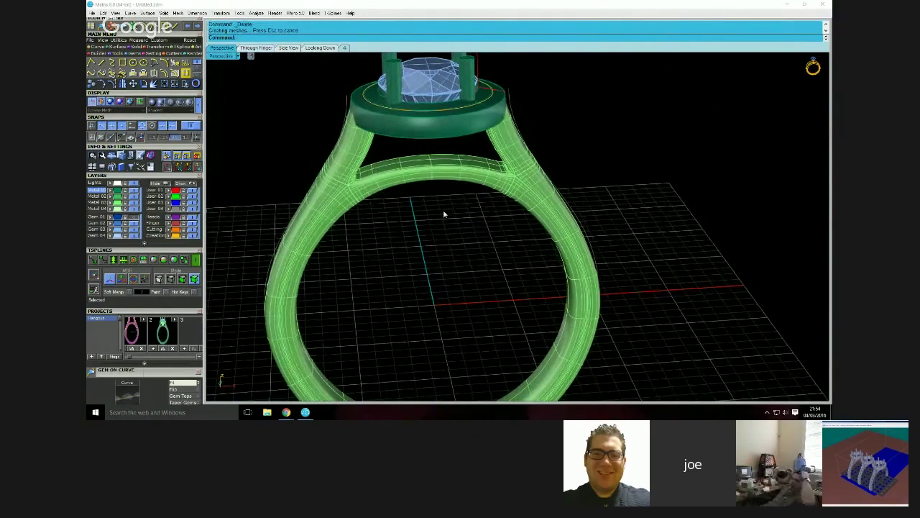
pyautogui.moveTo(442, 249); pyautogui.dragTo(415, 246, button='right')
pyautogui.scroll(-5, 412, 252)
pyautogui.moveTo(393, 321); pyautogui.dragTo(456, 148, button='right')
pyautogui.scroll(3, 446, 301)
pyautogui.scroll(4, 456, 148)
pyautogui.click(457, 149)
pyautogui.click(524, 159)
pyautogui.click(458, 197)
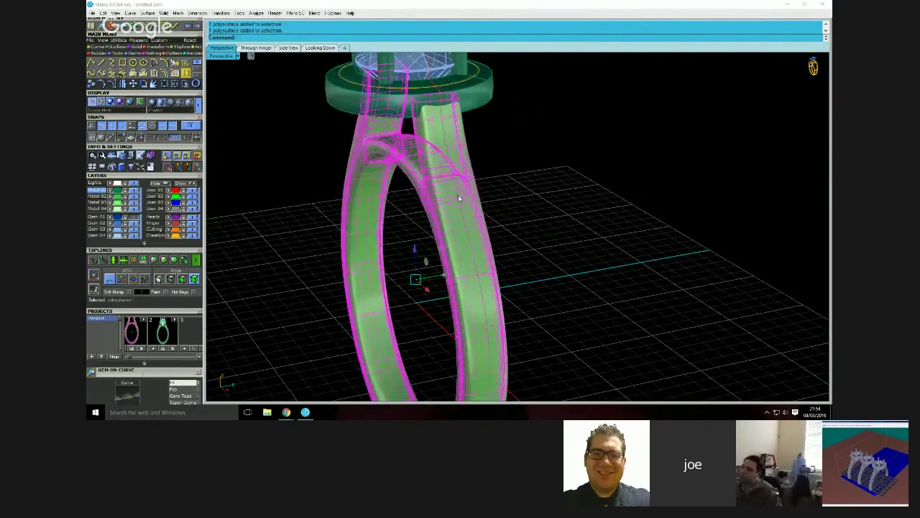
pyautogui.press('Return')
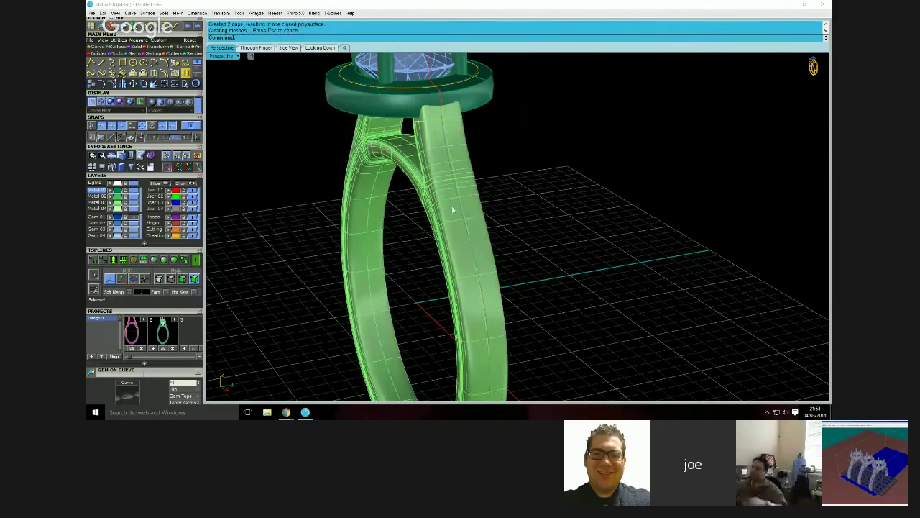
pyautogui.click(186, 74)
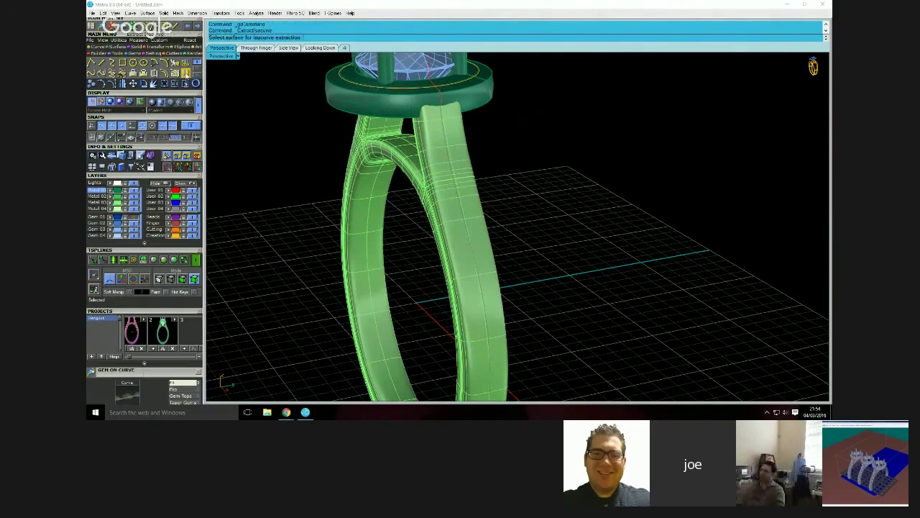
pyautogui.click(462, 151)
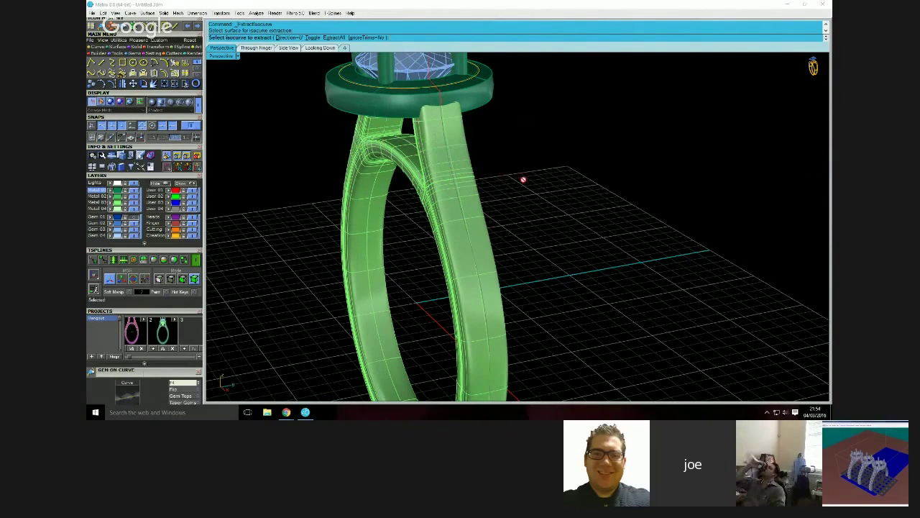
pyautogui.moveTo(523, 179); pyautogui.dragTo(485, 179, button='right')
pyautogui.scroll(4, 487, 189)
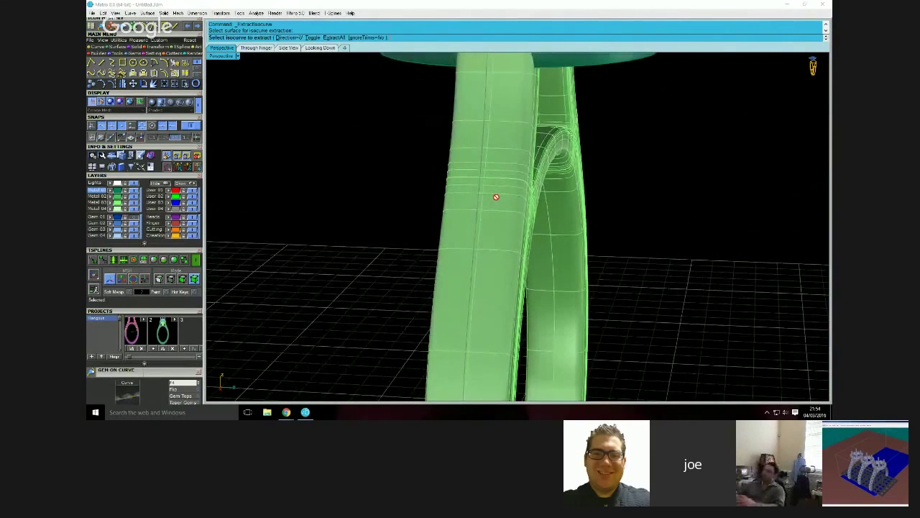
pyautogui.rightClick(496, 197)
pyautogui.scroll(-8, 427, 204)
pyautogui.moveTo(378, 209); pyautogui.dragTo(446, 212, button='right')
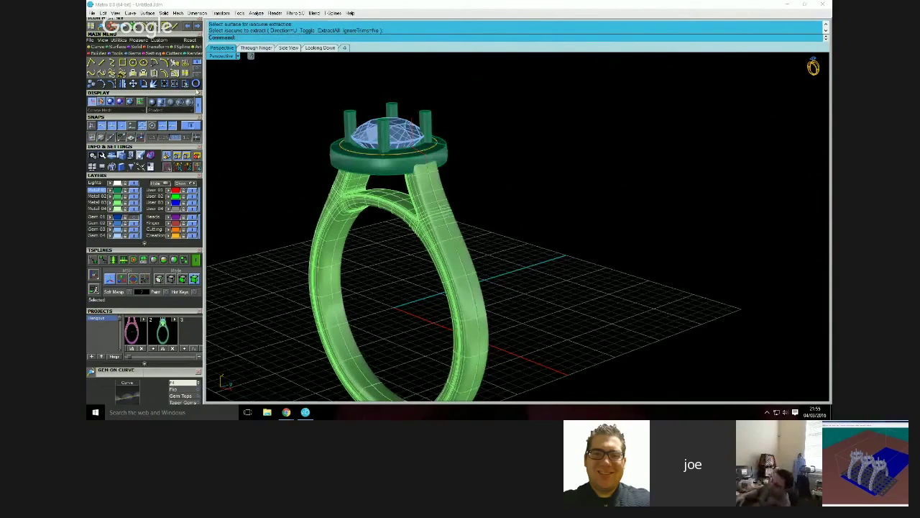
# Try to extract a crosswise isocurve from the outer face of the shoulder, and delete the result
pyautogui.click(186, 74)
pyautogui.click(423, 189)
pyautogui.click(428, 186)
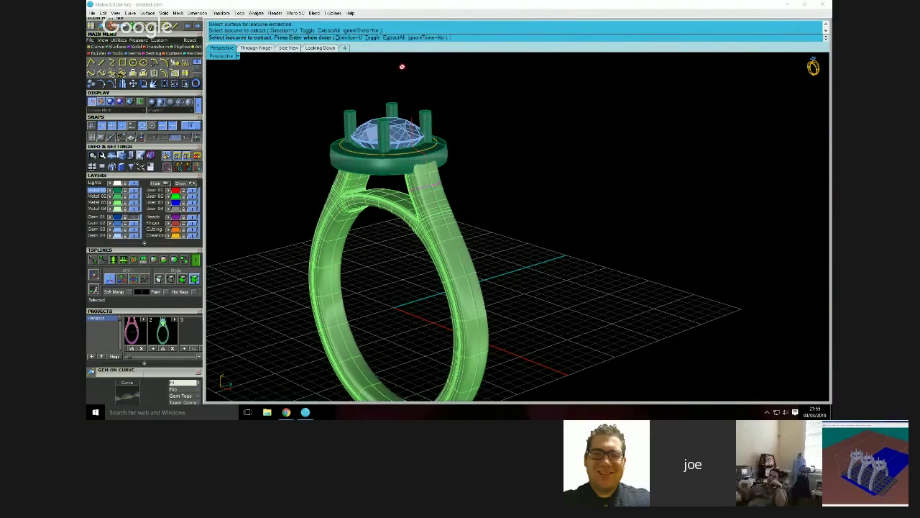
pyautogui.click(375, 39)
pyautogui.press('Return')
pyautogui.click(437, 185)
pyautogui.click(459, 191)
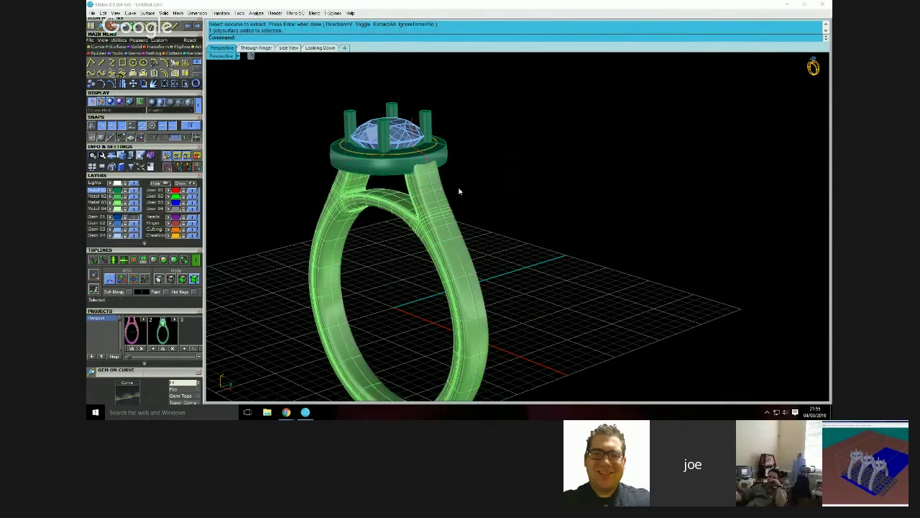
pyautogui.click(438, 188)
pyautogui.click(455, 206)
pyautogui.press('Delete')
pyautogui.rightClick(331, 74)
pyautogui.click(430, 186)
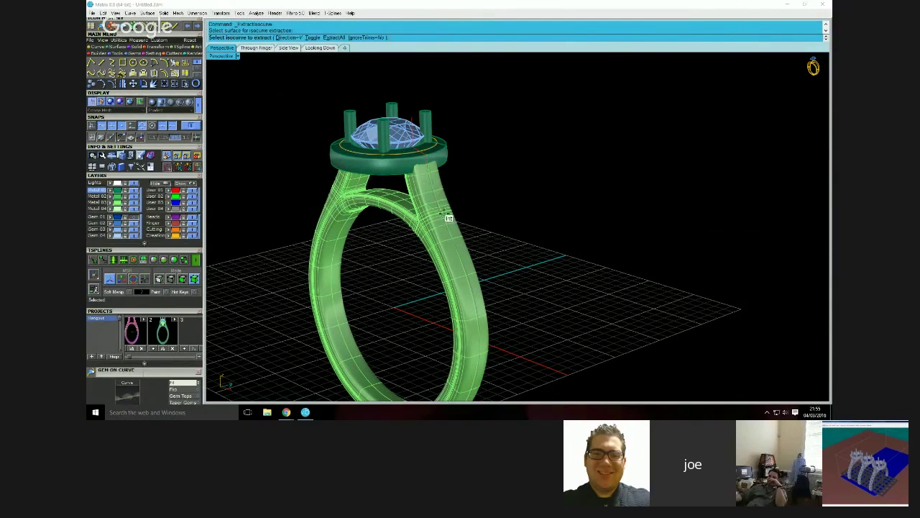
pyautogui.click(440, 212)
pyautogui.rightClick(442, 214)
pyautogui.click(500, 221)
# Extract the lengthwise isocurve along the middle of the shank's outer face, with the direction toggled to U
pyautogui.rightClick(455, 223)
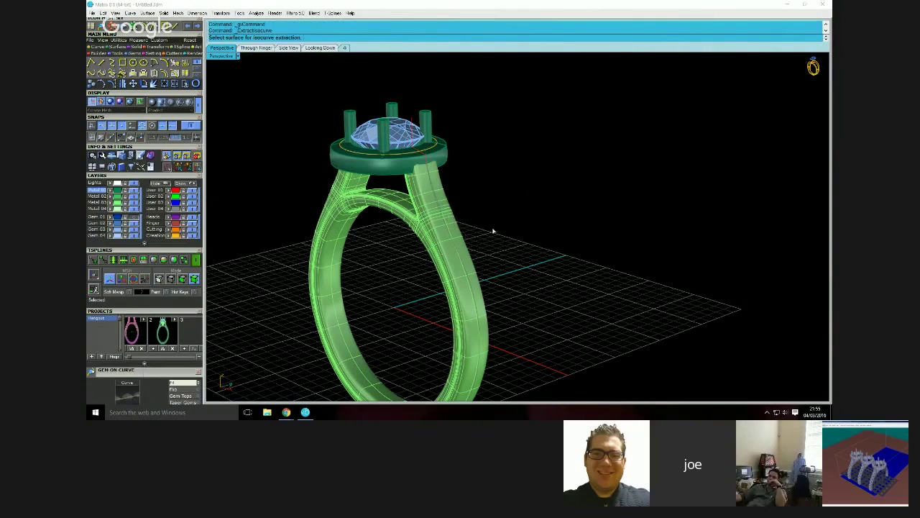
pyautogui.click(464, 238)
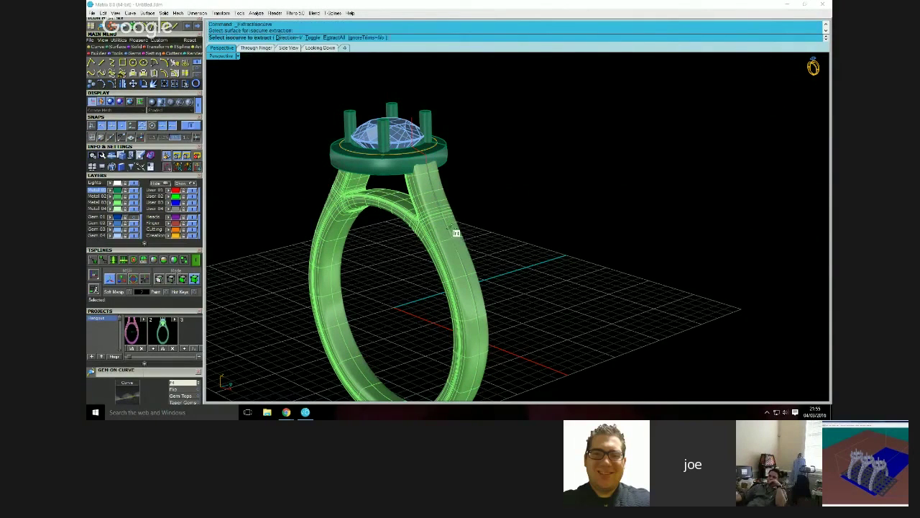
pyautogui.click(313, 38)
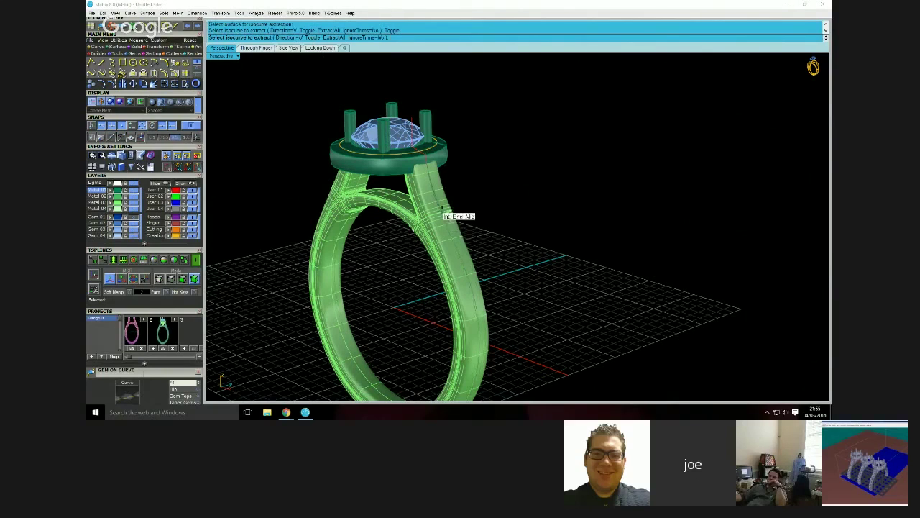
pyautogui.click(442, 212)
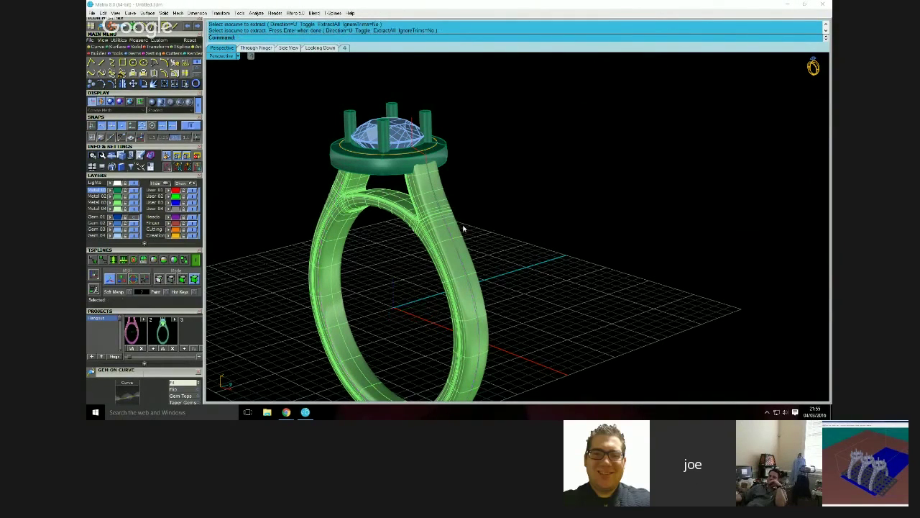
# Join the two lengthwise curves on the shank's outer face into one curve and show its control points
pyautogui.scroll(3, 493, 228)
pyautogui.click(439, 213)
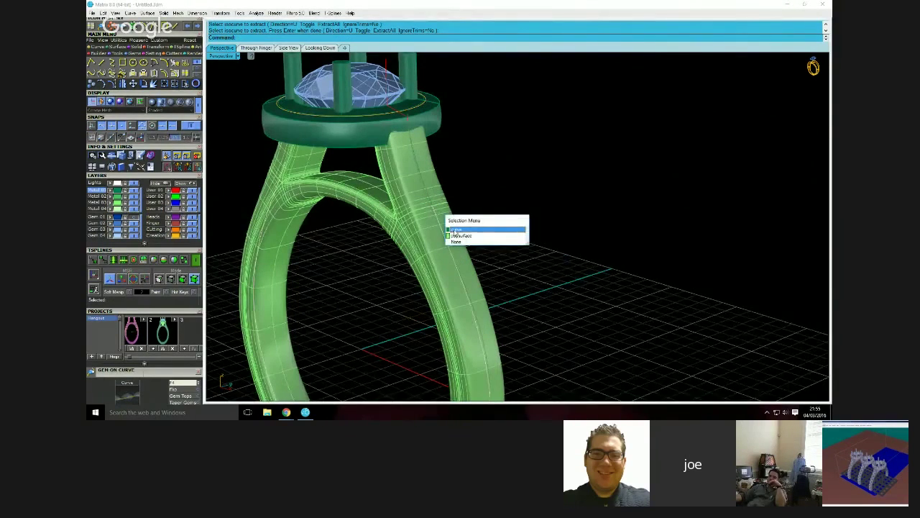
pyautogui.click(454, 230)
pyautogui.click(437, 208)
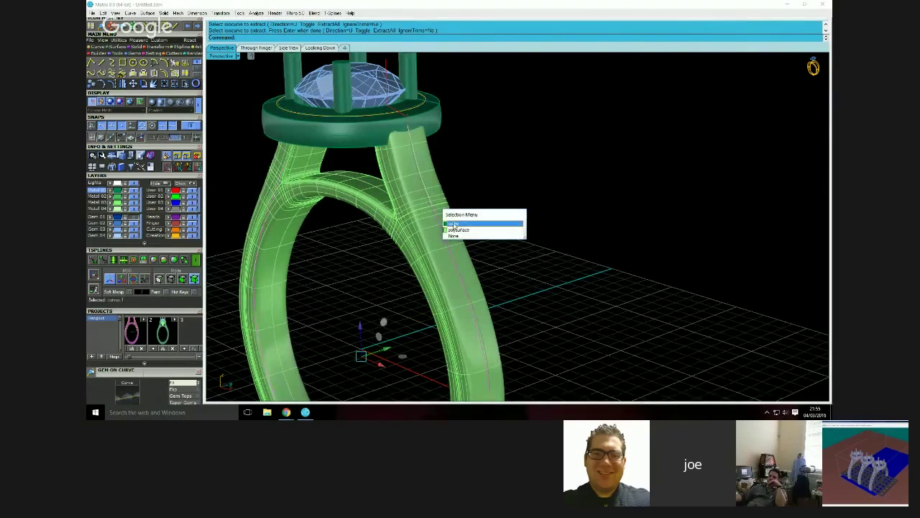
pyautogui.click(460, 223)
pyautogui.scroll(-3, 493, 200)
pyautogui.moveTo(500, 207); pyautogui.dragTo(430, 145, button='right')
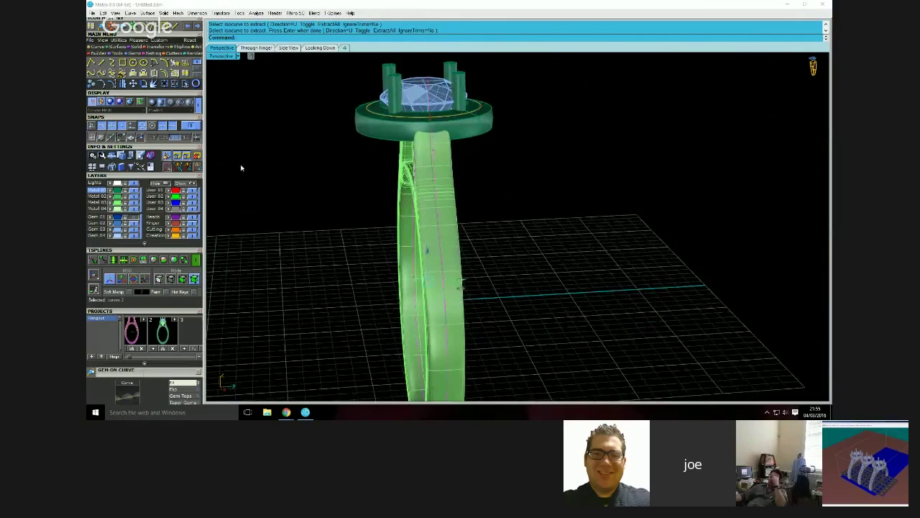
pyautogui.click(164, 84)
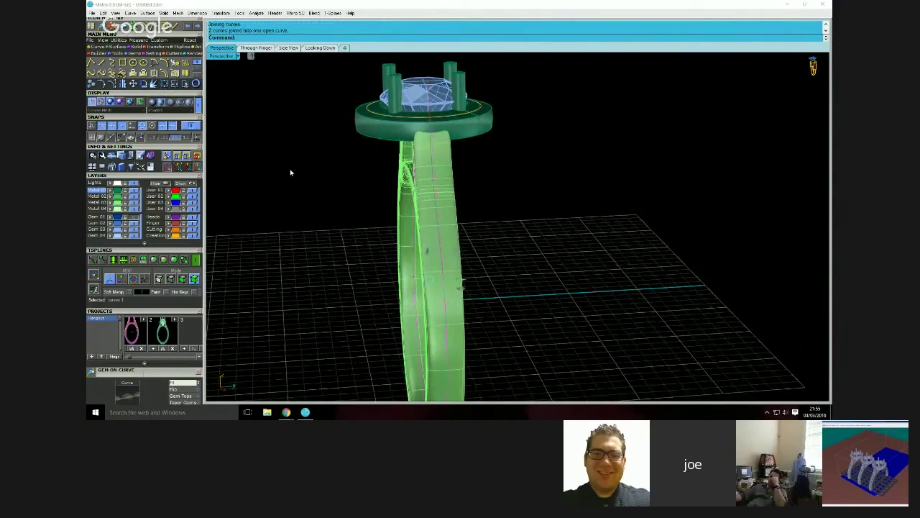
pyautogui.press('F10')
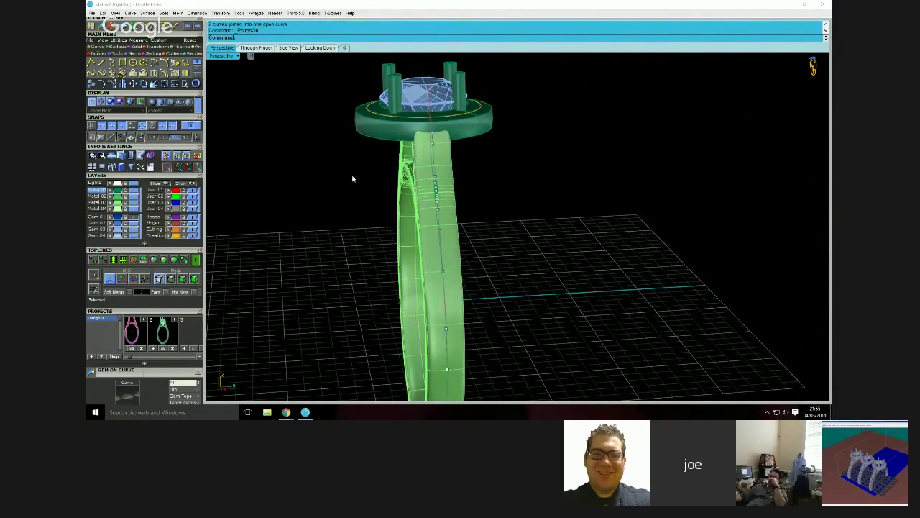
# Rebuild the joined curve on the shank's outer face with fewer control points at degree 3, deleting the input curve
pyautogui.moveTo(353, 178); pyautogui.dragTo(436, 208, button='right')
pyautogui.scroll(-3, 508, 249)
pyautogui.moveTo(508, 249); pyautogui.dragTo(469, 266, button='right')
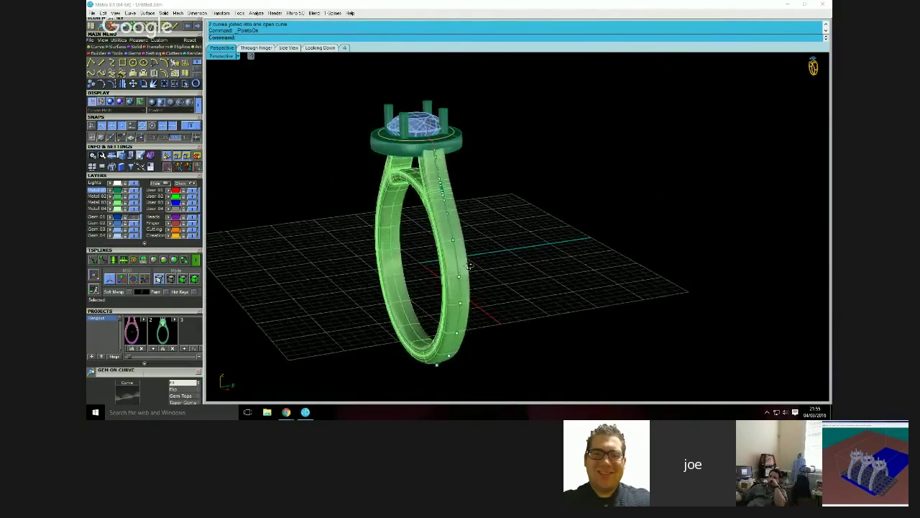
pyautogui.scroll(3, 444, 183)
pyautogui.moveTo(491, 195)
pyautogui.mouseDown(button='right')
pyautogui.moveTo(493, 203)
pyautogui.moveTo(512, 202)
pyautogui.moveTo(520, 187)
pyautogui.moveTo(506, 194)
pyautogui.mouseUp(button='right')
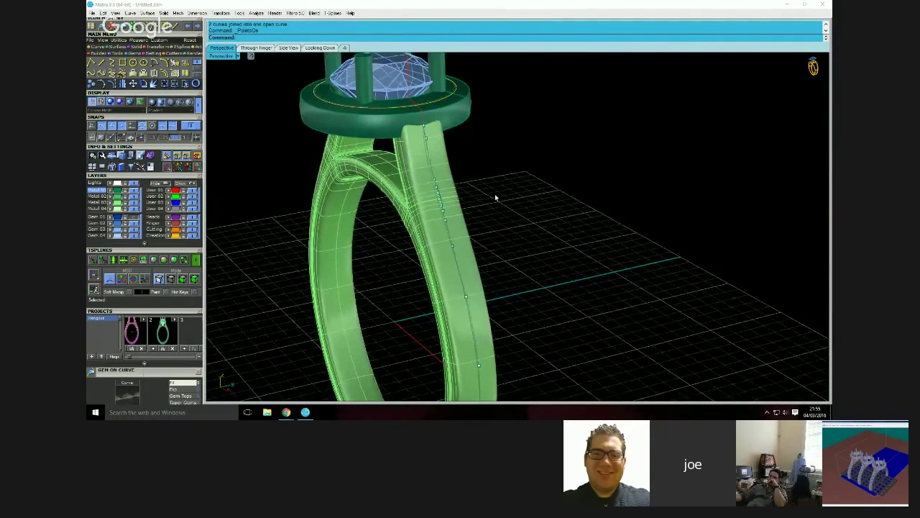
pyautogui.click(441, 195)
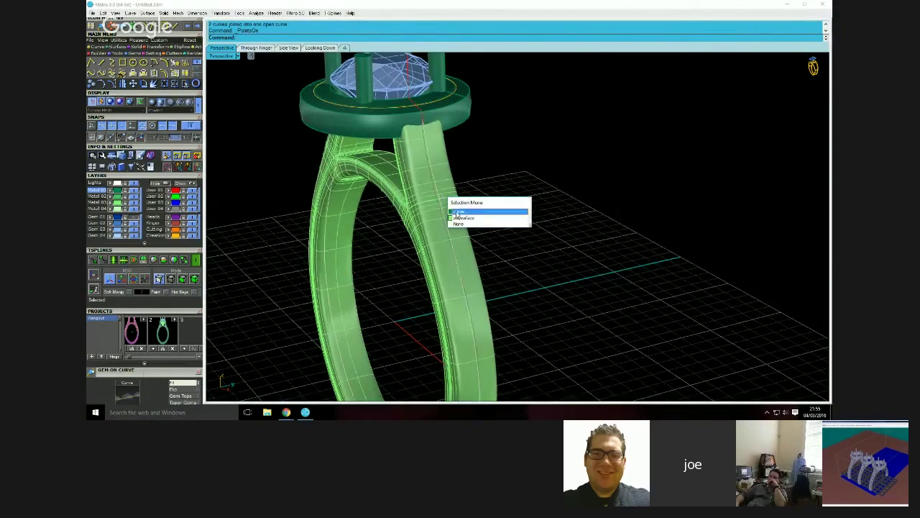
pyautogui.click(459, 212)
pyautogui.write('Rebuild')
pyautogui.press('Return')
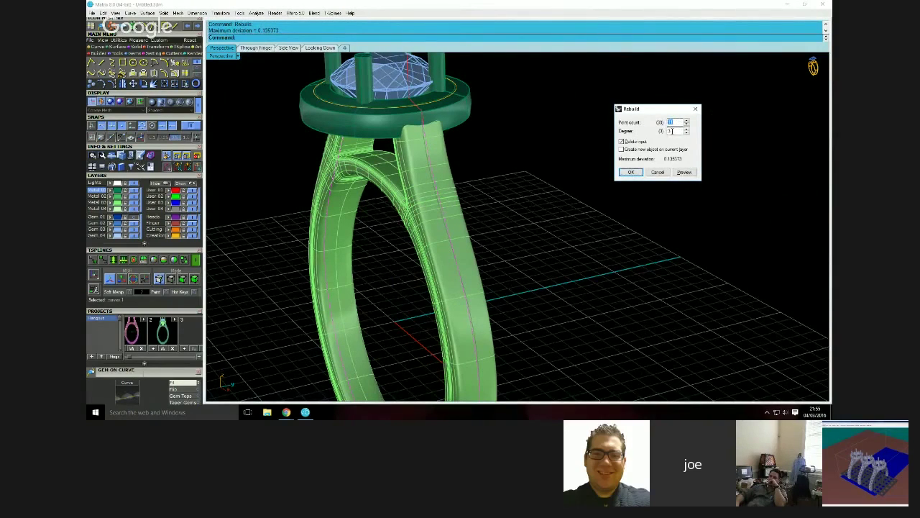
pyautogui.click(684, 173)
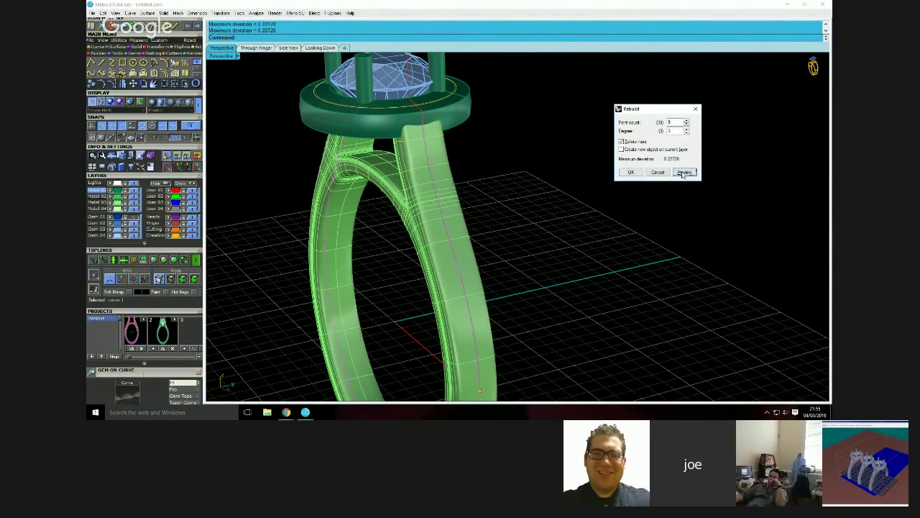
pyautogui.click(632, 173)
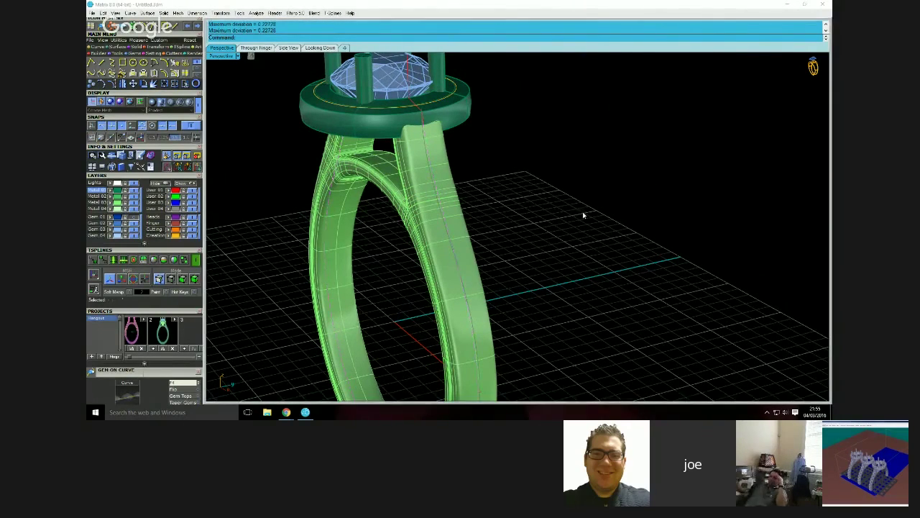
# Select the rebuilt curve and examine from several angles how closely it follows the shank's outer face
pyautogui.click(434, 171)
pyautogui.click(459, 194)
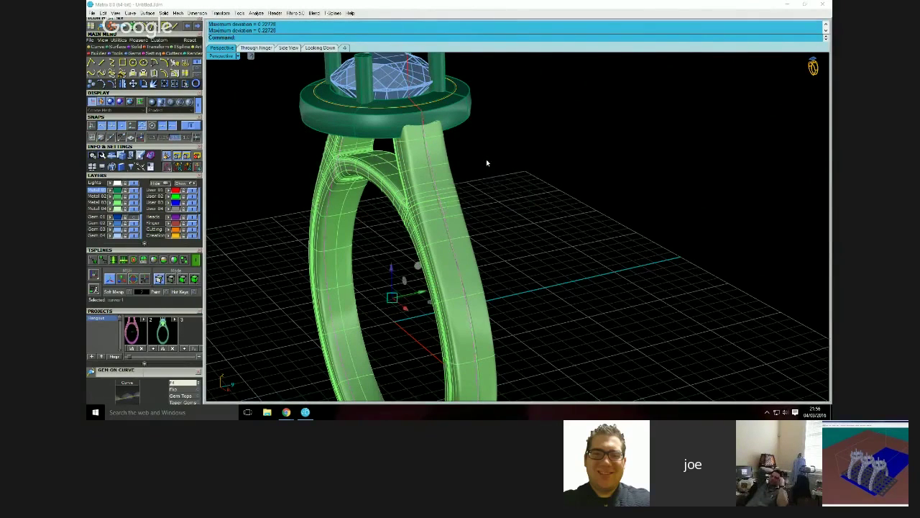
pyautogui.scroll(-4, 486, 160)
pyautogui.moveTo(497, 165); pyautogui.dragTo(492, 176, button='right')
pyautogui.scroll(3, 512, 243)
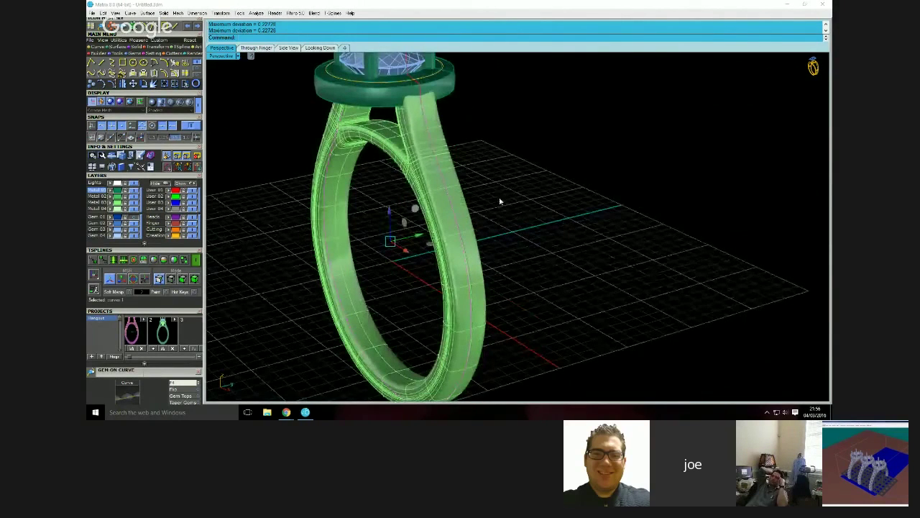
pyautogui.moveTo(508, 197); pyautogui.dragTo(523, 195, button='right')
pyautogui.scroll(4, 427, 143)
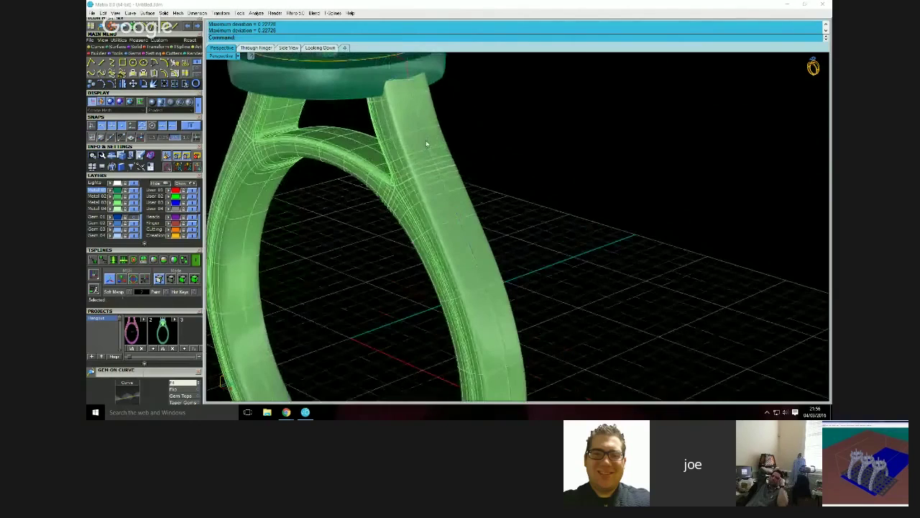
pyautogui.click(427, 143)
pyautogui.click(452, 162)
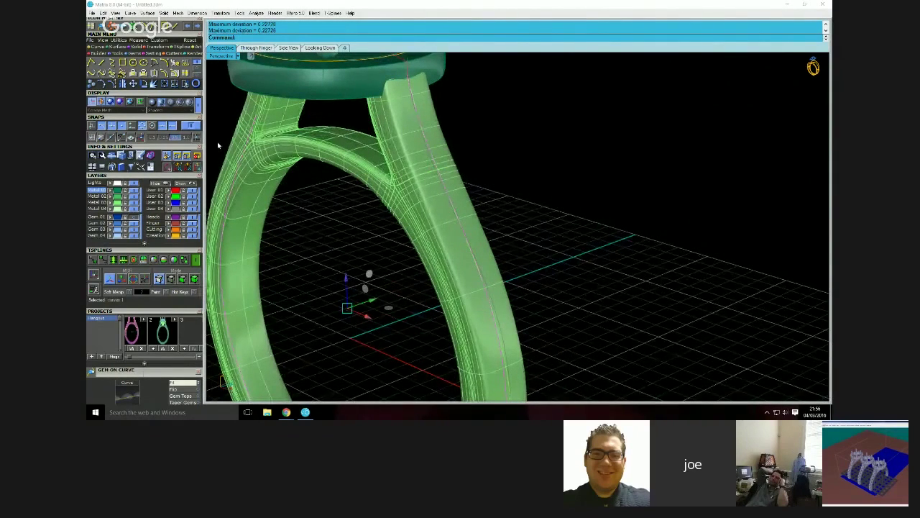
pyautogui.scroll(-5, 350, 178)
pyautogui.moveTo(506, 224); pyautogui.dragTo(499, 226, button='right')
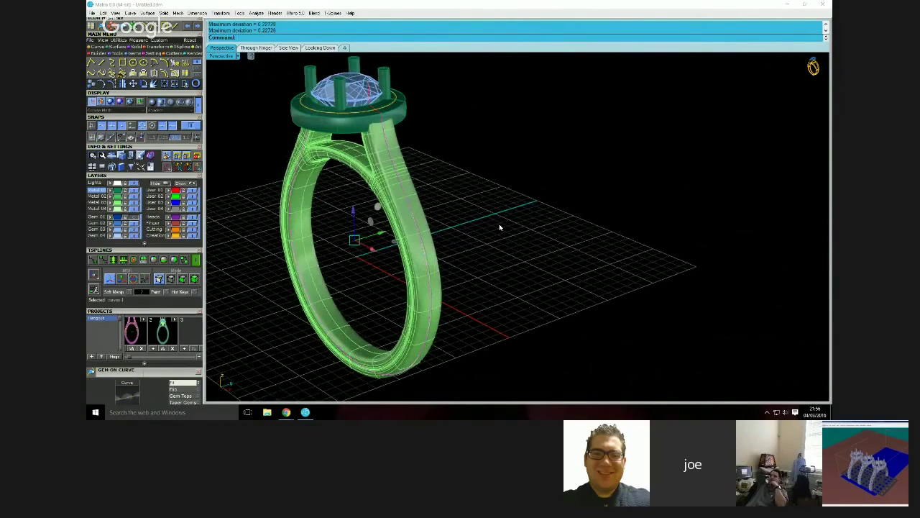
pyautogui.moveTo(518, 235); pyautogui.dragTo(463, 217, button='right')
pyautogui.scroll(3, 423, 55)
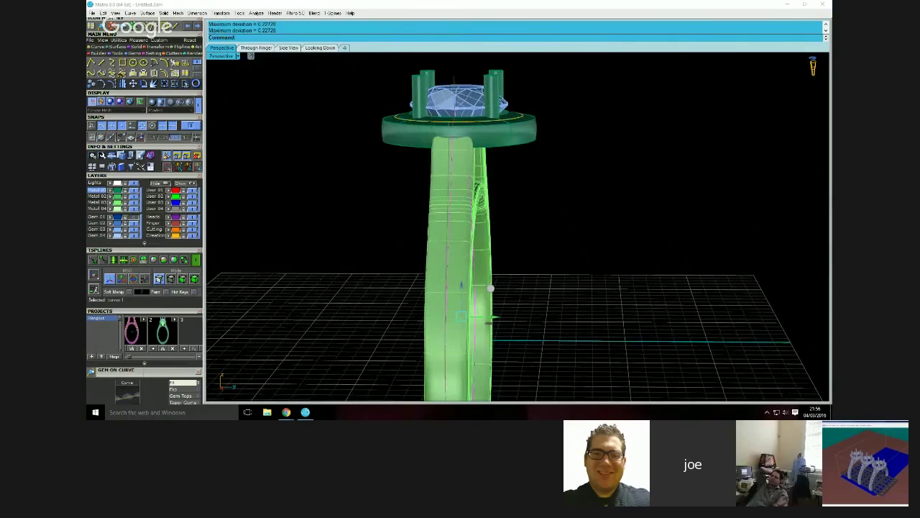
pyautogui.scroll(-2, 318, 172)
pyautogui.moveTo(318, 172); pyautogui.dragTo(345, 194, button='right')
pyautogui.scroll(-2, 347, 269)
pyautogui.scroll(4, 349, 266)
pyautogui.moveTo(349, 266); pyautogui.dragTo(374, 264, button='right')
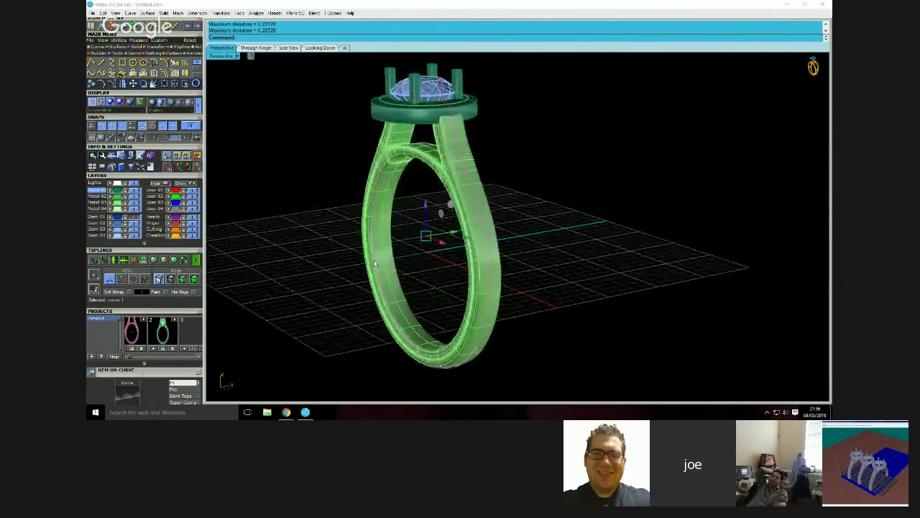
# Start the Gem on Curve builder and load the rebuilt shank curve as its path
pyautogui.scroll(-2, 374, 263)
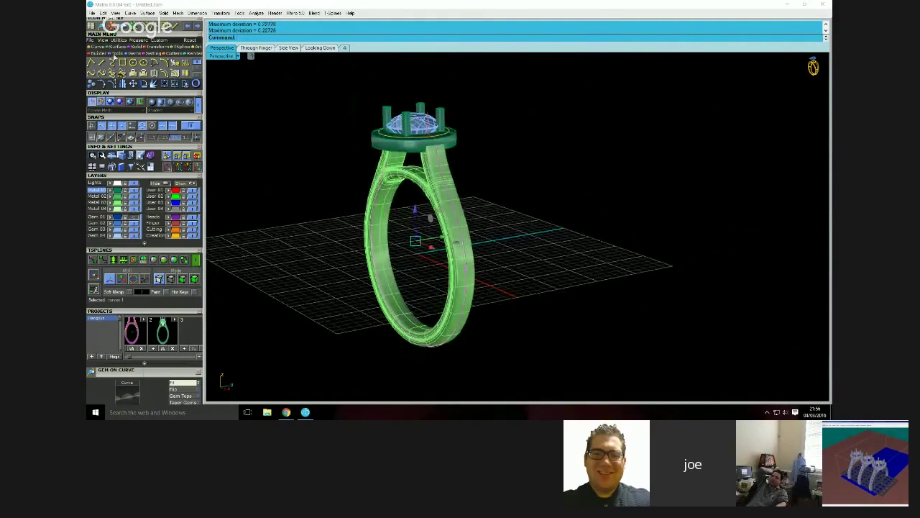
pyautogui.click(130, 53)
pyautogui.click(91, 63)
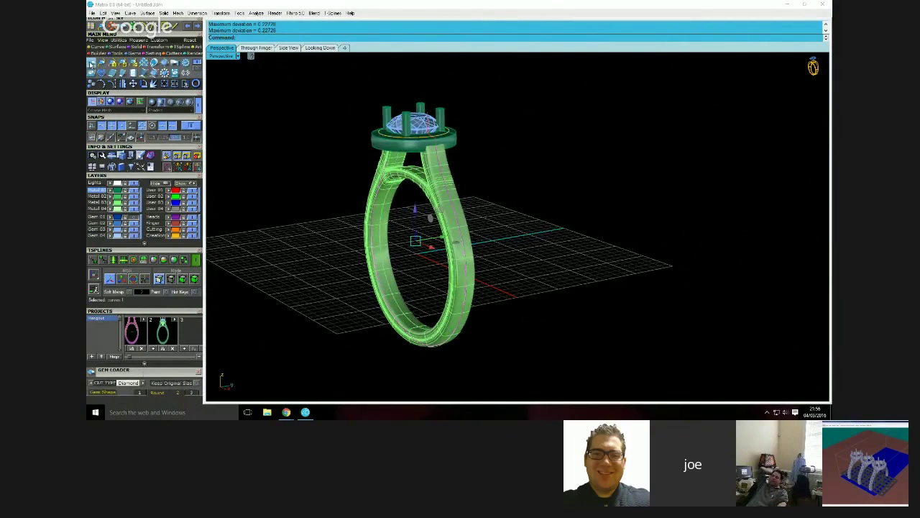
pyautogui.click(100, 63)
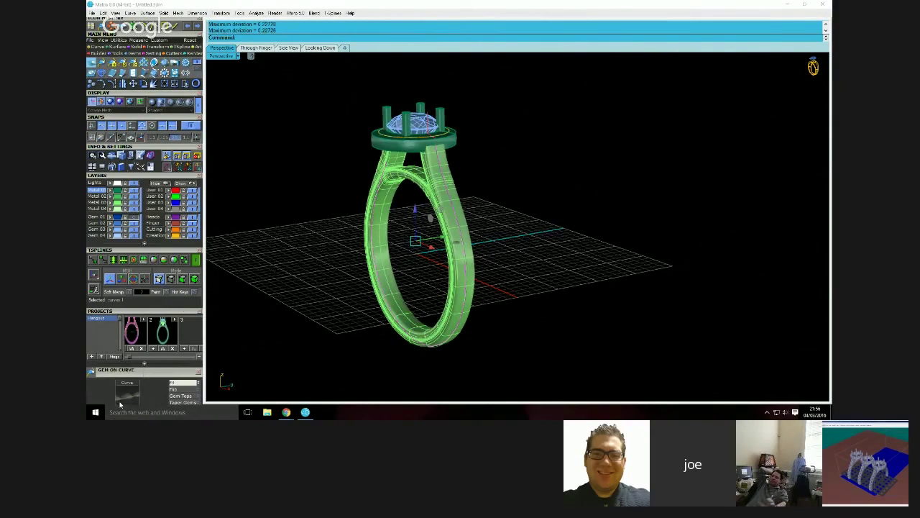
pyautogui.moveTo(142, 378); pyautogui.dragTo(165, 183)
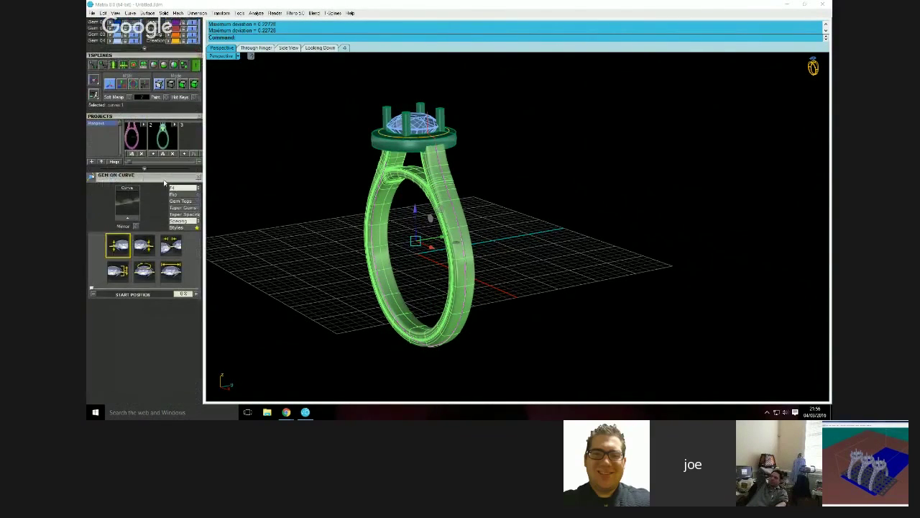
pyautogui.click(127, 217)
# Adjust the position of the gem row along one shoulder of the shank in the Perspective view
pyautogui.moveTo(458, 221); pyautogui.dragTo(434, 136)
pyautogui.moveTo(498, 252); pyautogui.dragTo(616, 288, button='right')
pyautogui.moveTo(478, 171); pyautogui.dragTo(650, 192)
pyautogui.moveTo(647, 195); pyautogui.dragTo(483, 260, button='right')
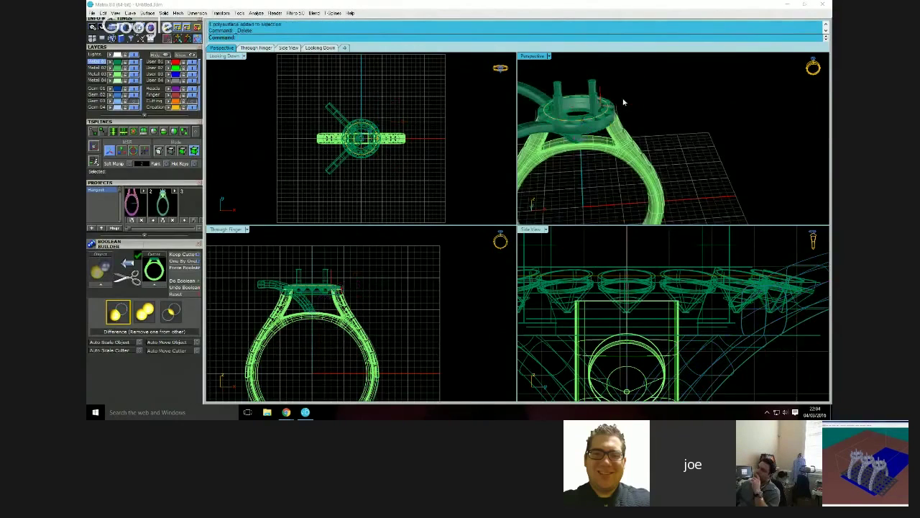
# Show the gems layer and mirror the seven shoulder gems across the vertical centre axis in the Through Finger view
pyautogui.scroll(-3, 721, 102)
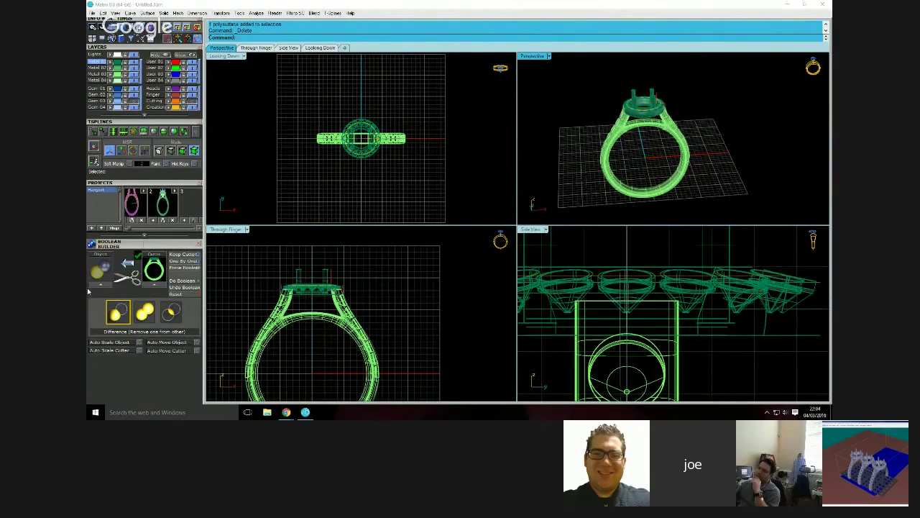
pyautogui.click(135, 101)
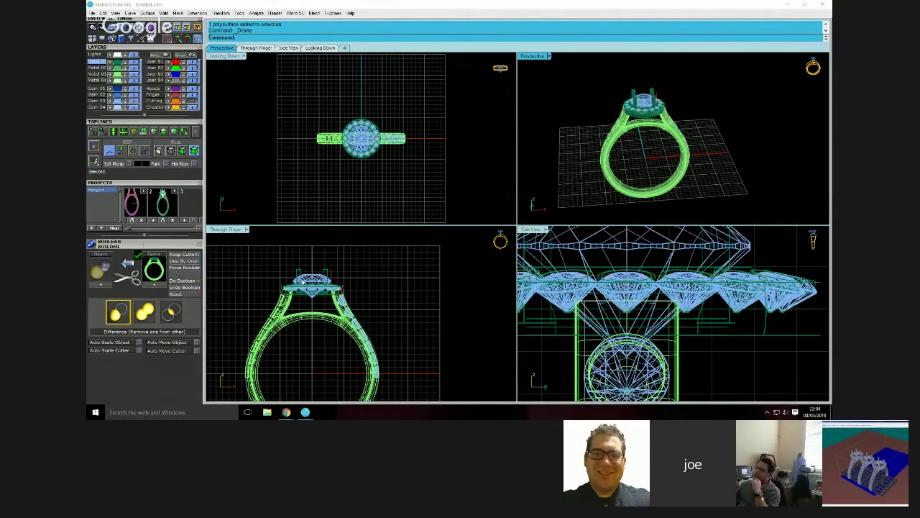
pyautogui.doubleClick(223, 230)
pyautogui.moveTo(676, 158); pyautogui.dragTo(489, 305)
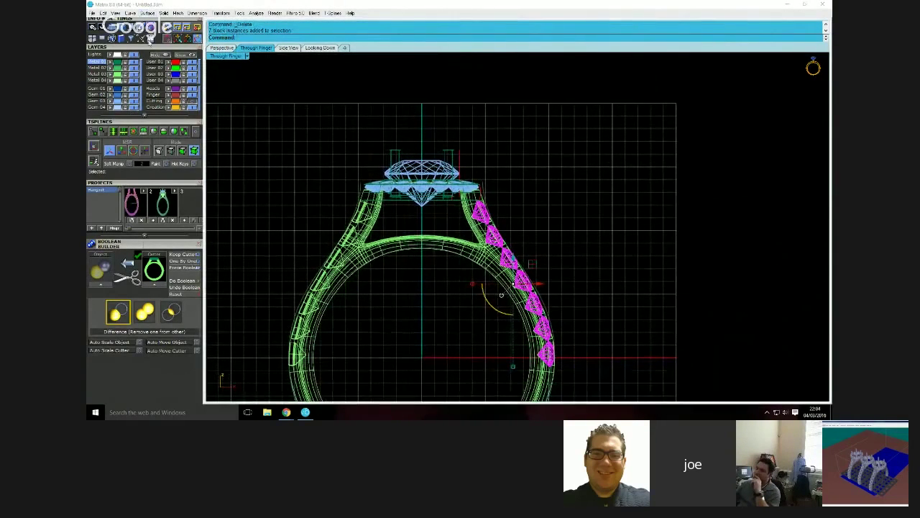
pyautogui.scroll(2, 150, 193)
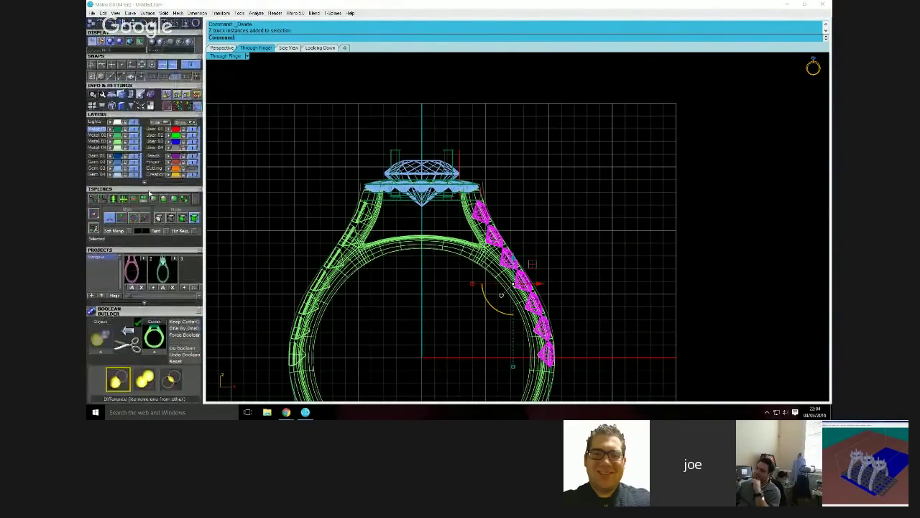
pyautogui.click(125, 25)
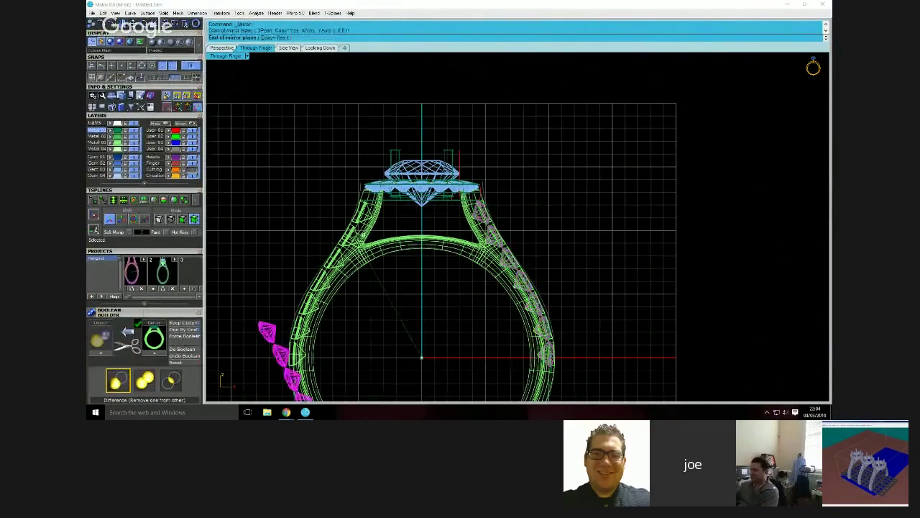
pyautogui.click(430, 292)
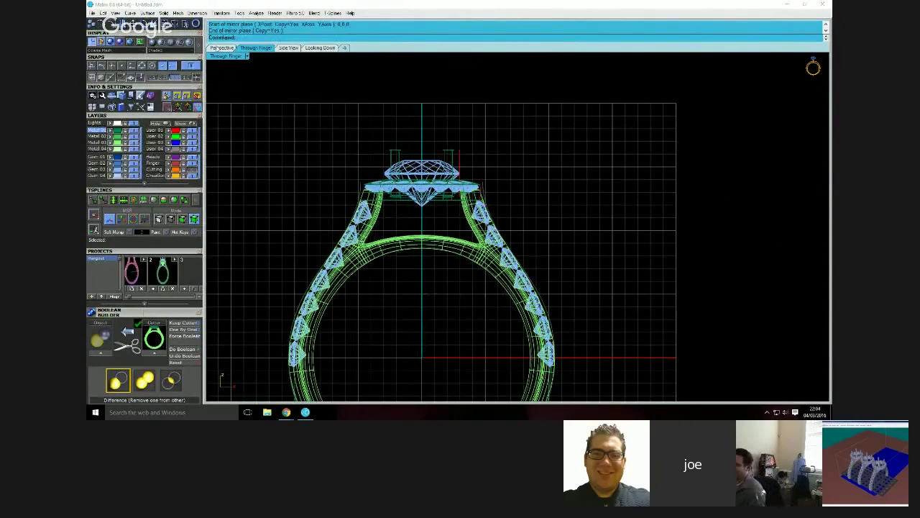
# Inspect the gem rows on both shoulders of the ring in a maximized Perspective view
pyautogui.doubleClick(226, 57)
pyautogui.click(534, 57)
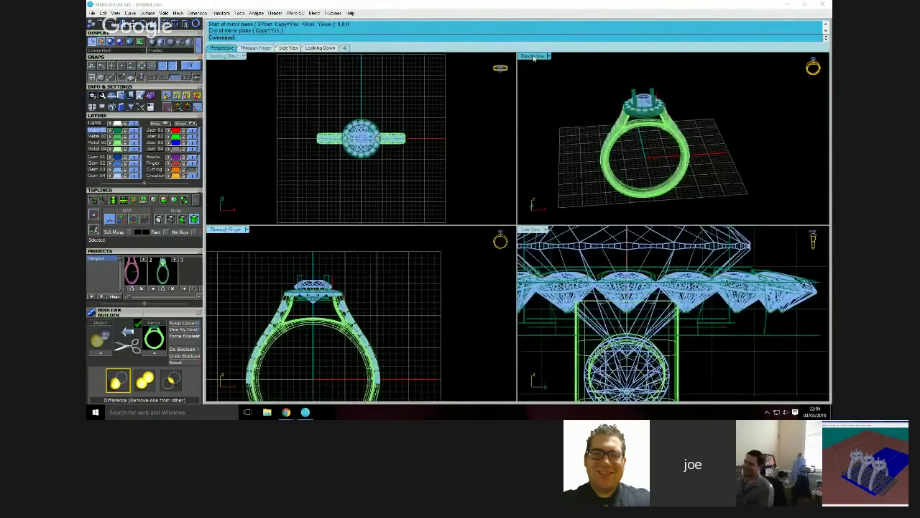
pyautogui.doubleClick(534, 58)
pyautogui.moveTo(423, 205); pyautogui.dragTo(504, 220, button='right')
pyautogui.scroll(4, 449, 238)
pyautogui.scroll(-4, 503, 238)
pyautogui.moveTo(508, 261); pyautogui.dragTo(482, 277, button='right')
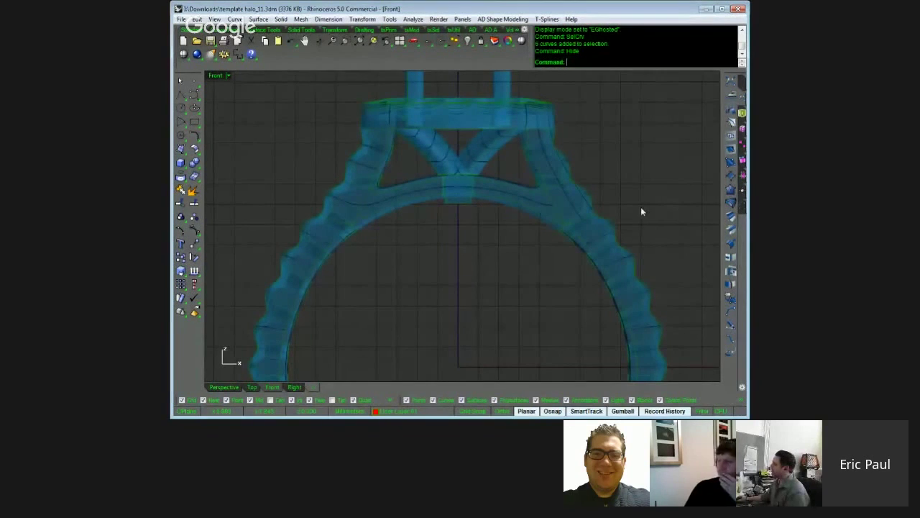
# In Rhinoceros, adjust the height of the support beneath the halo with the gumball in the Front view
pyautogui.middleClick(528, 274)
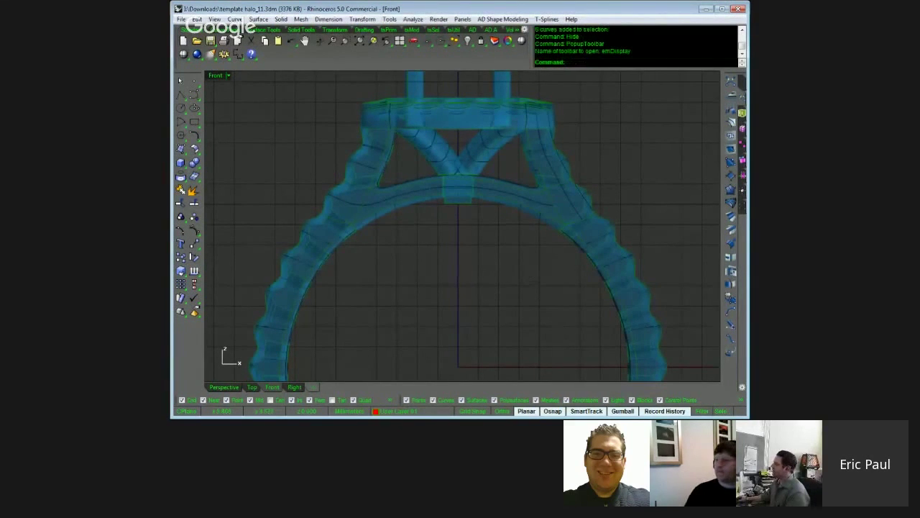
pyautogui.click(522, 264)
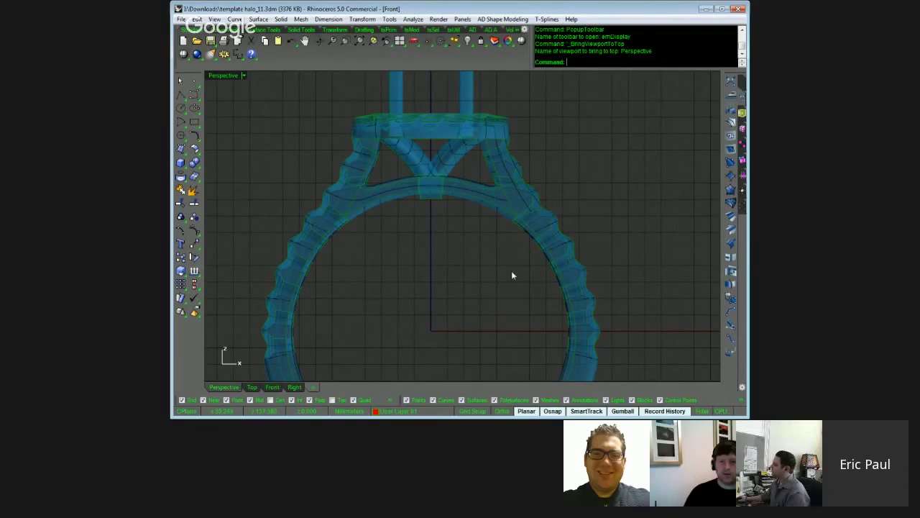
pyautogui.middleClick(512, 273)
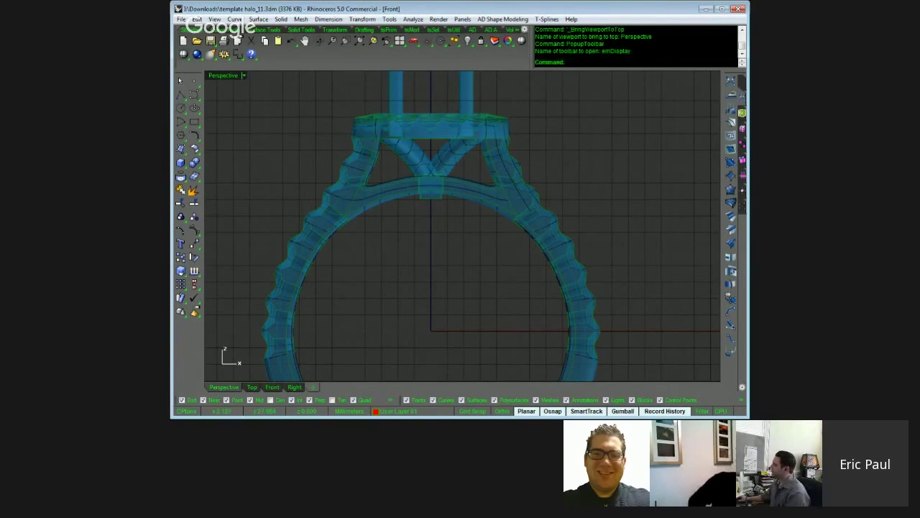
pyautogui.click(495, 269)
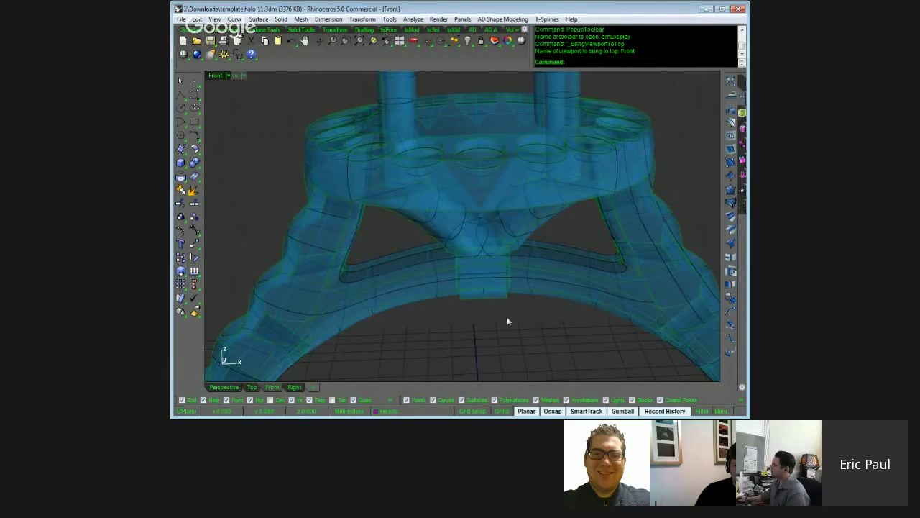
pyautogui.moveTo(485, 318); pyautogui.dragTo(486, 278)
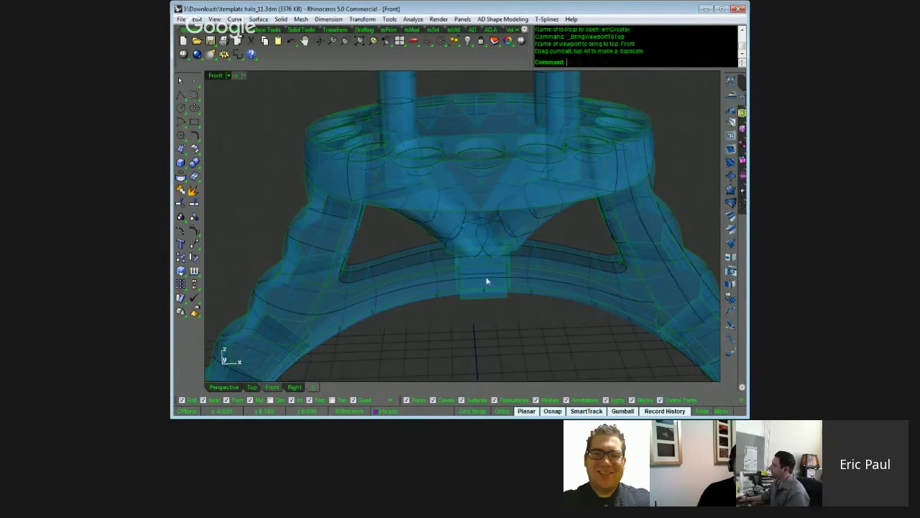
pyautogui.moveTo(487, 235); pyautogui.dragTo(487, 225)
pyautogui.click(502, 311)
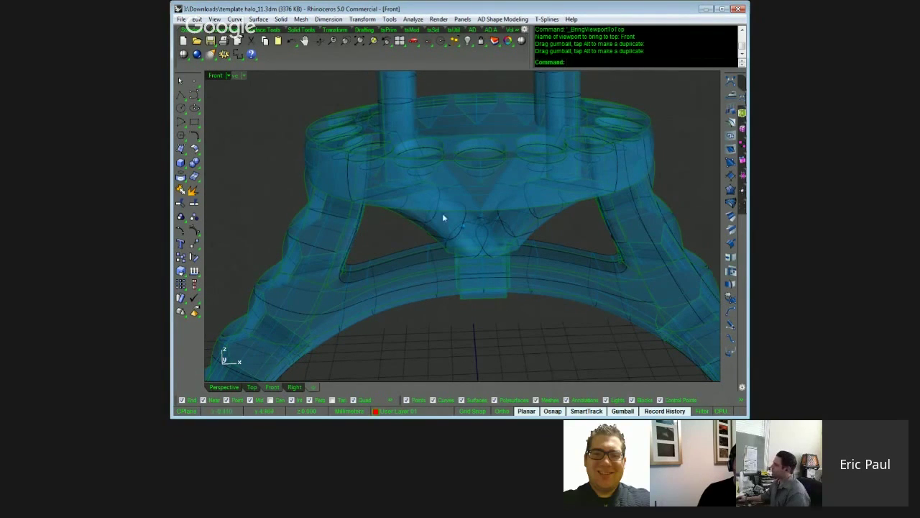
# Select all the ring's polysurfaces and export them as an OBJ mesh file to the desktop
pyautogui.hotkey('ctrl', 'a')
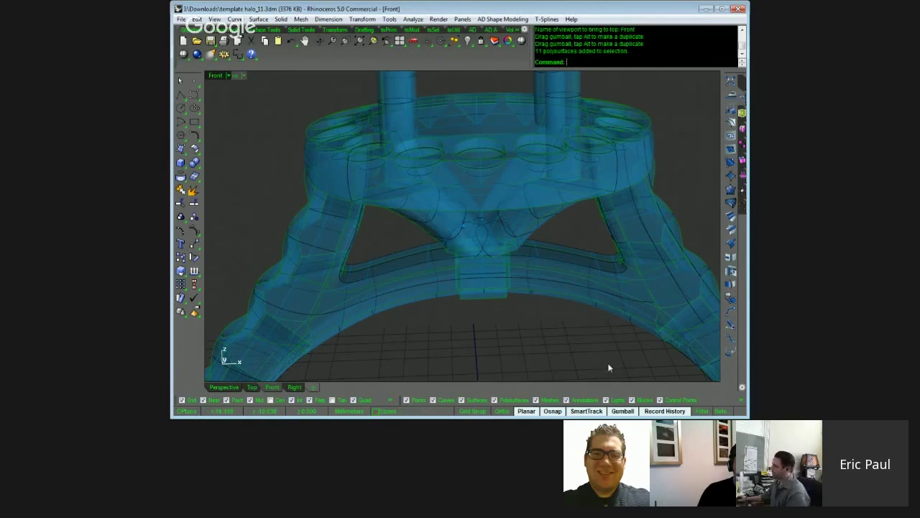
pyautogui.write('Export')
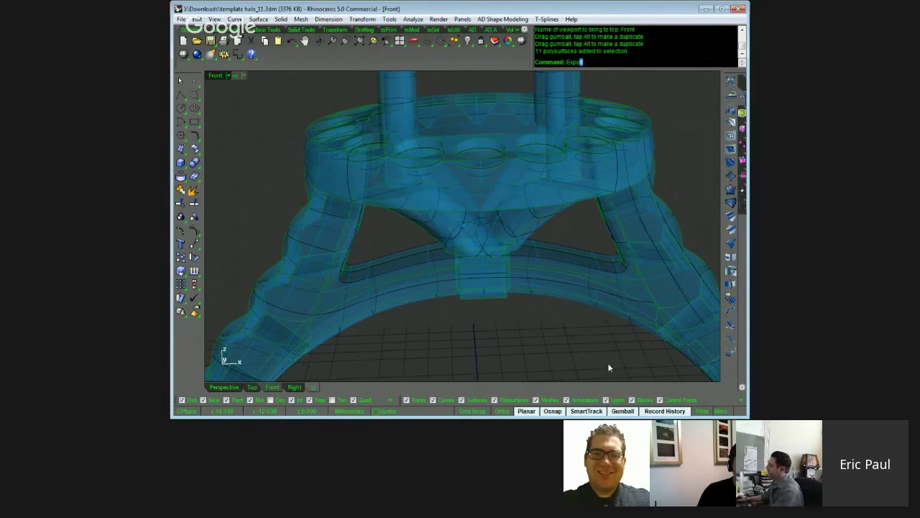
pyautogui.press('Return')
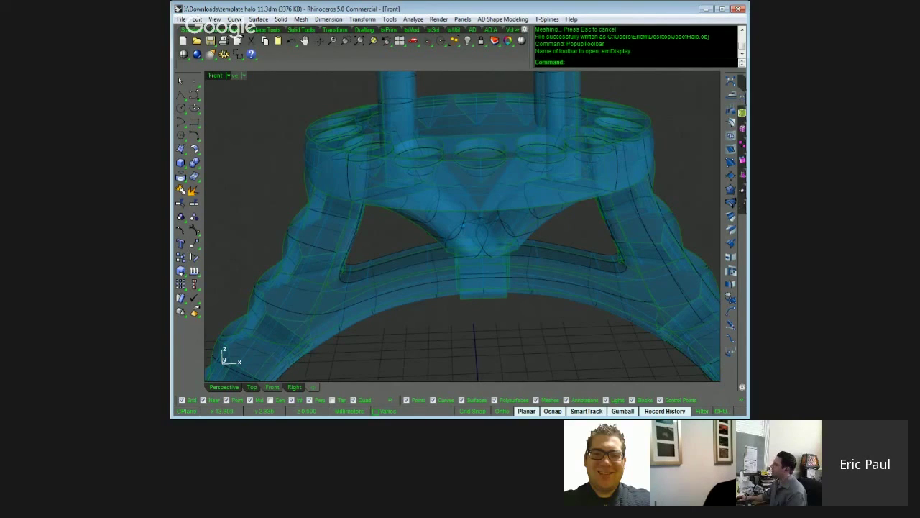
# View the whole ring in the maximized Perspective viewport
pyautogui.click(551, 220)
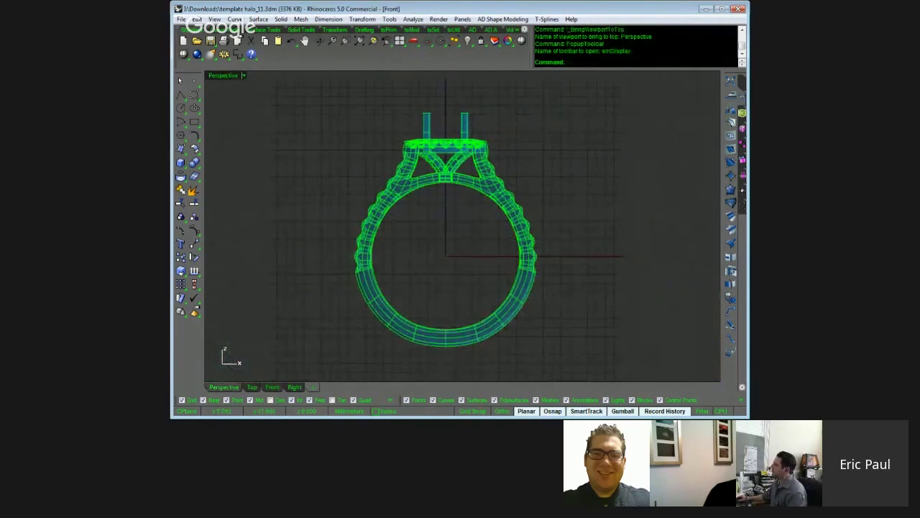
pyautogui.click(551, 232)
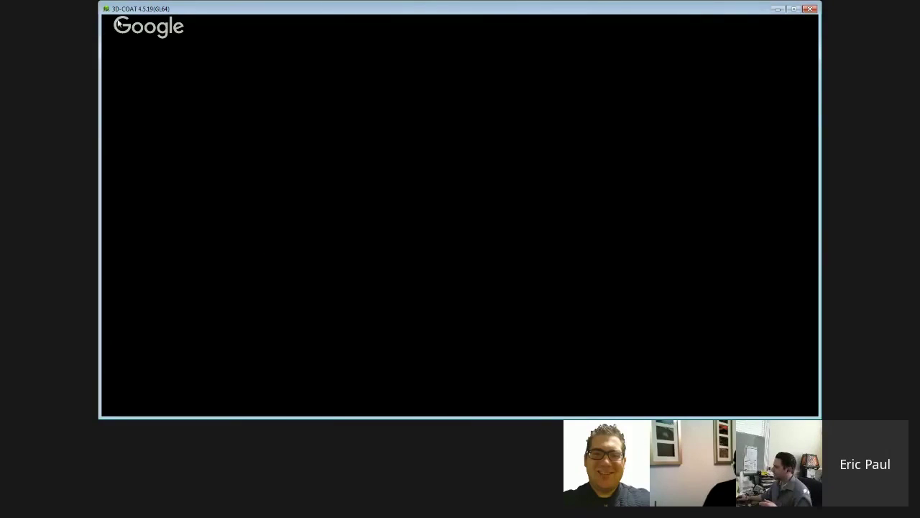
# Switch to 3D-Coat and start a new voxel sculpting scene
pyautogui.doubleClick(152, 8)
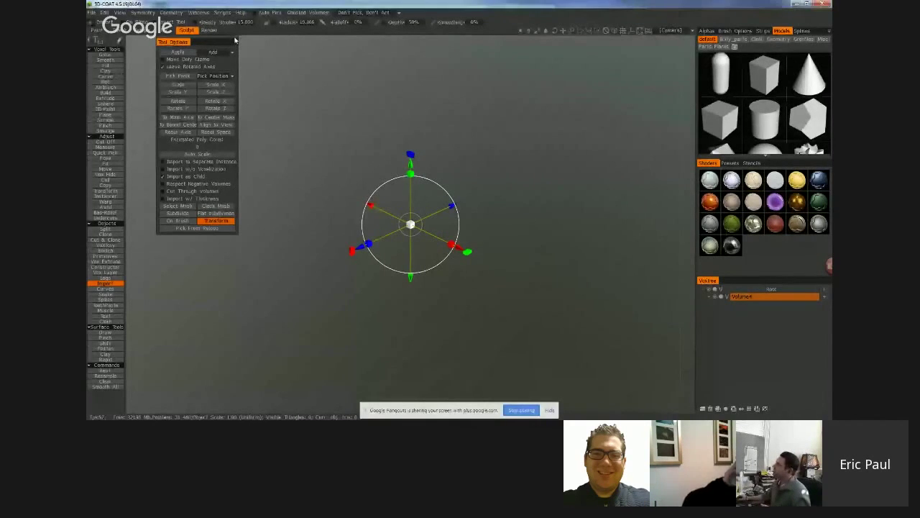
pyautogui.click(93, 13)
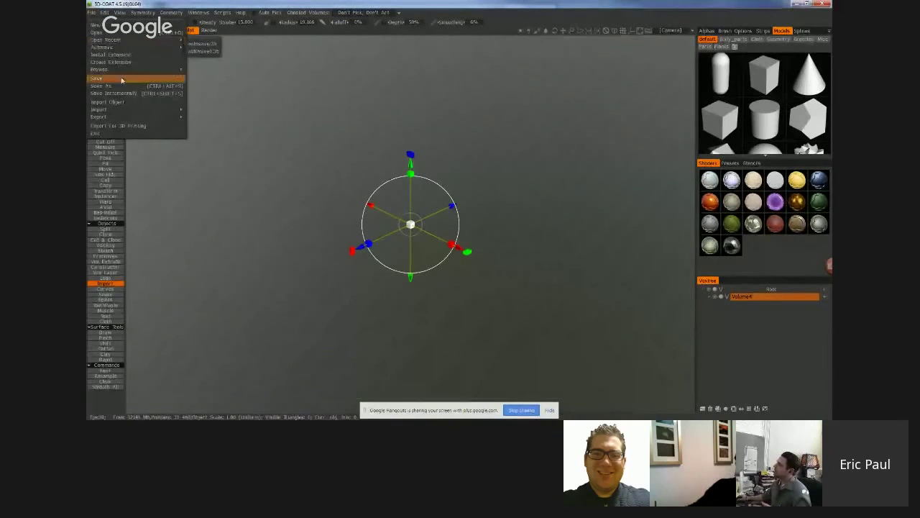
pyautogui.click(98, 25)
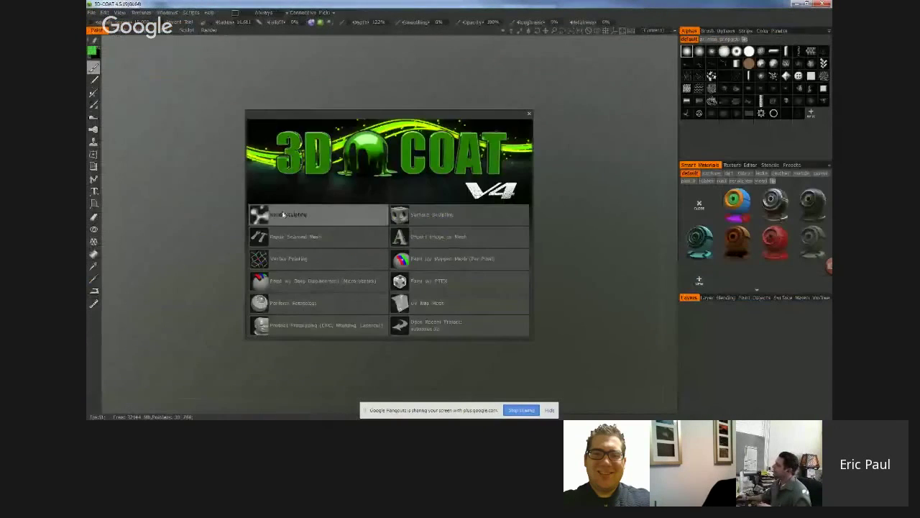
pyautogui.click(277, 214)
pyautogui.click(272, 215)
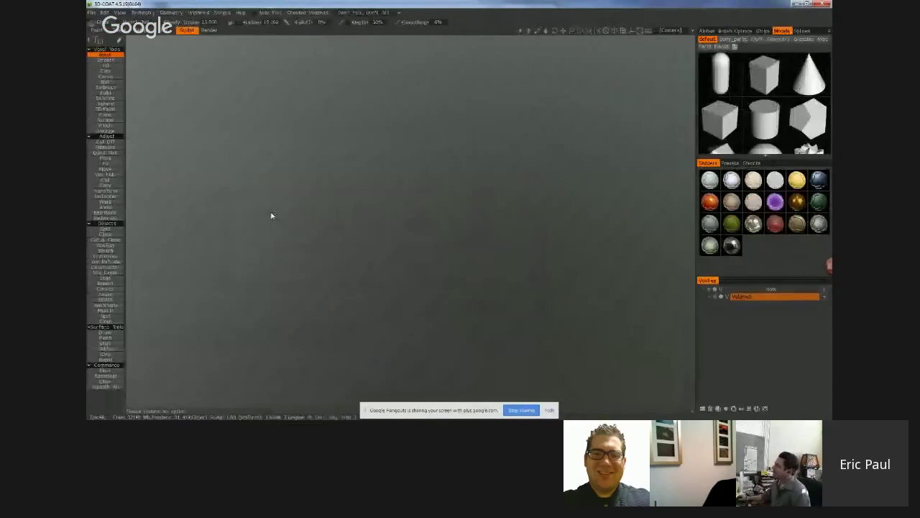
# Import the exported halo ring OBJ from the desktop as a mesh for voxelization
pyautogui.click(92, 13)
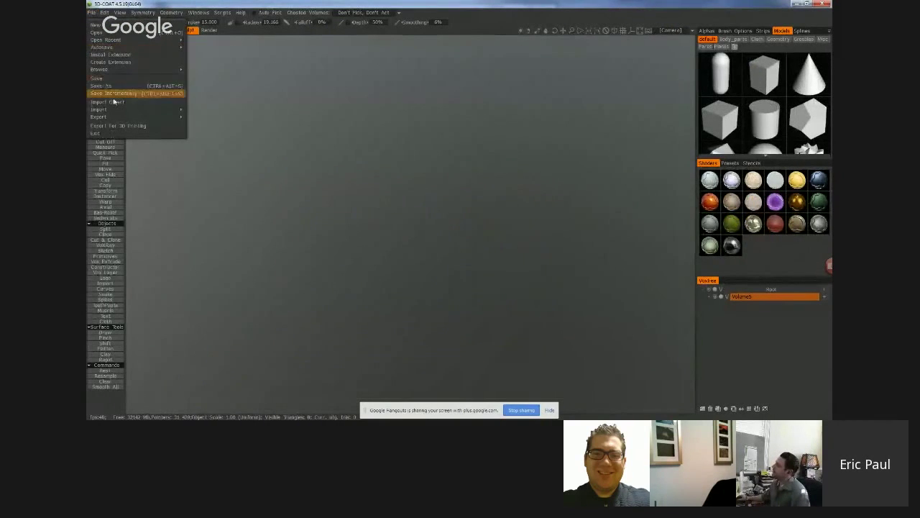
pyautogui.moveTo(114, 109)
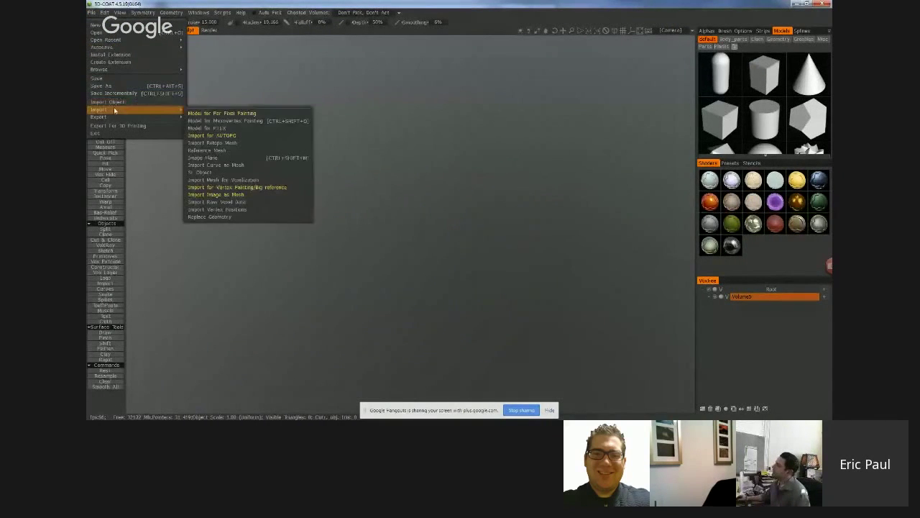
pyautogui.click(230, 181)
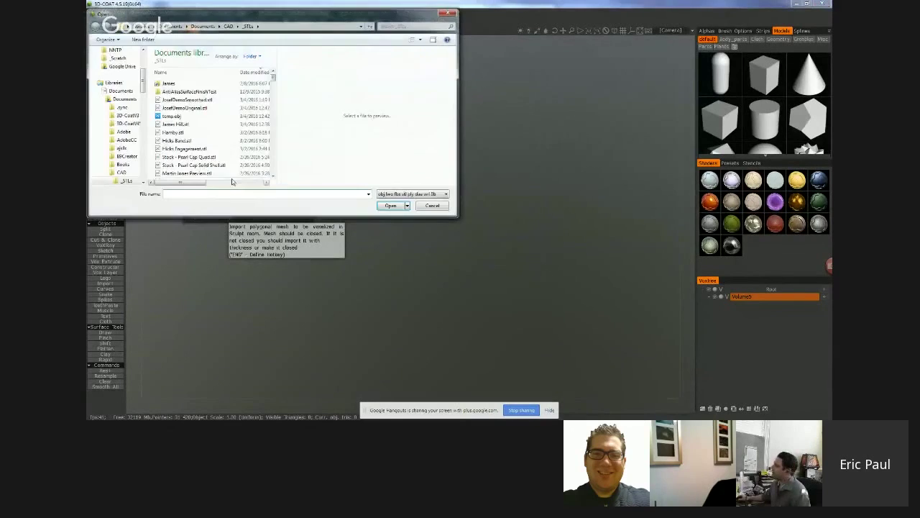
pyautogui.click(127, 63)
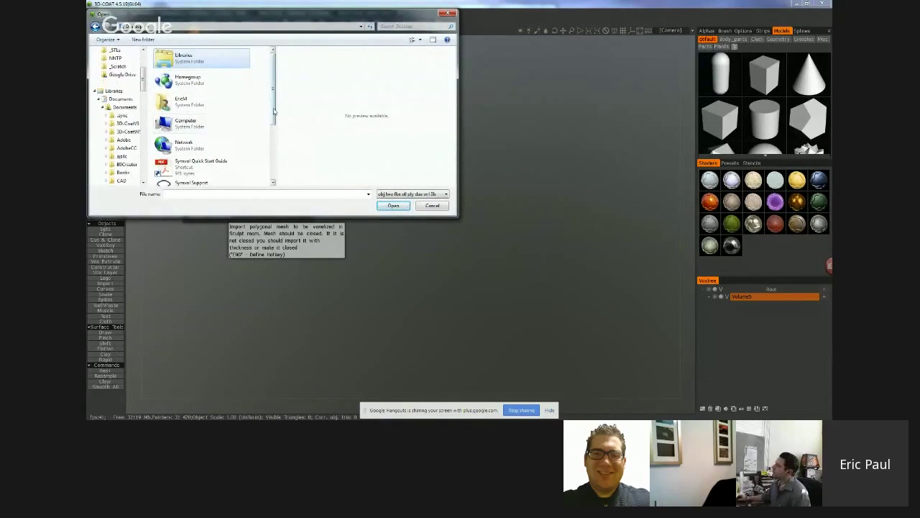
pyautogui.scroll(-3, 208, 125)
pyautogui.click(200, 175)
pyautogui.doubleClick(200, 173)
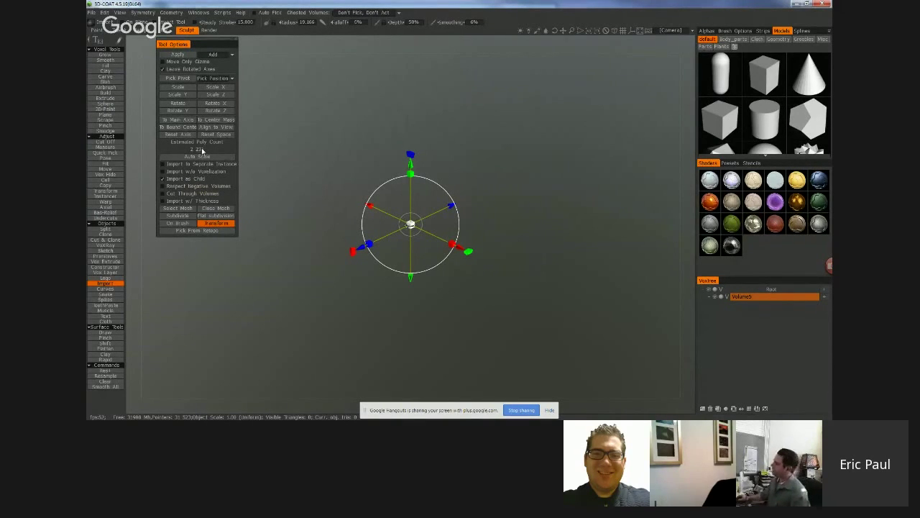
# Set the imported ring mesh's uniform scale to 2000
pyautogui.click(189, 87)
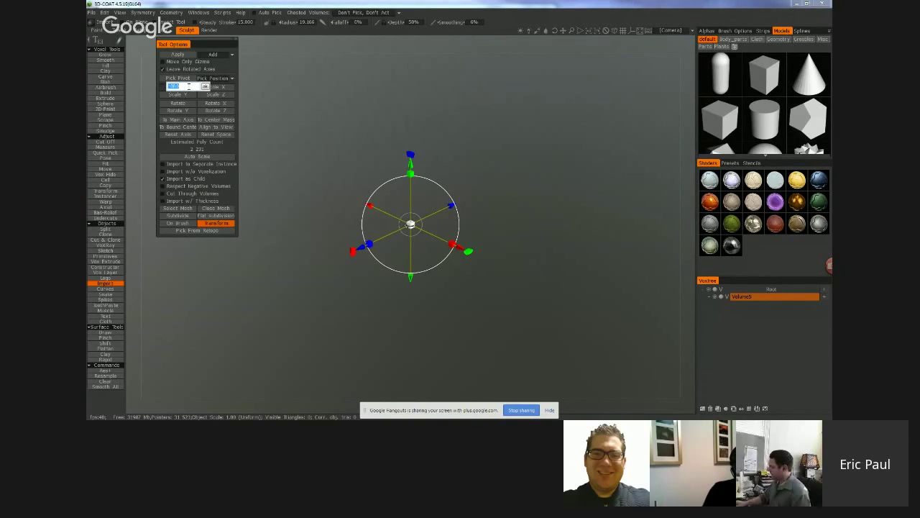
pyautogui.click(189, 86)
pyautogui.press('BackSpace')
pyautogui.press('BackSpace')
pyautogui.press('BackSpace')
pyautogui.press('BackSpace')
pyautogui.press('BackSpace')
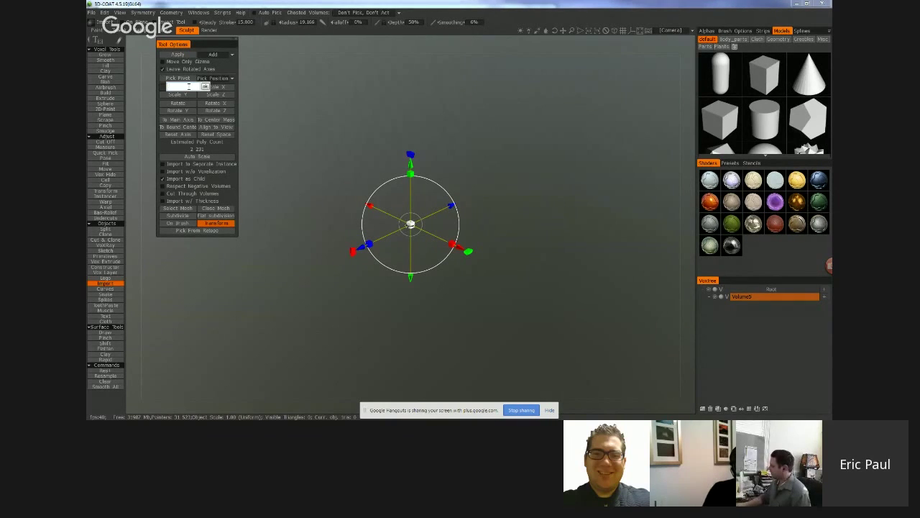
pyautogui.write('2000')
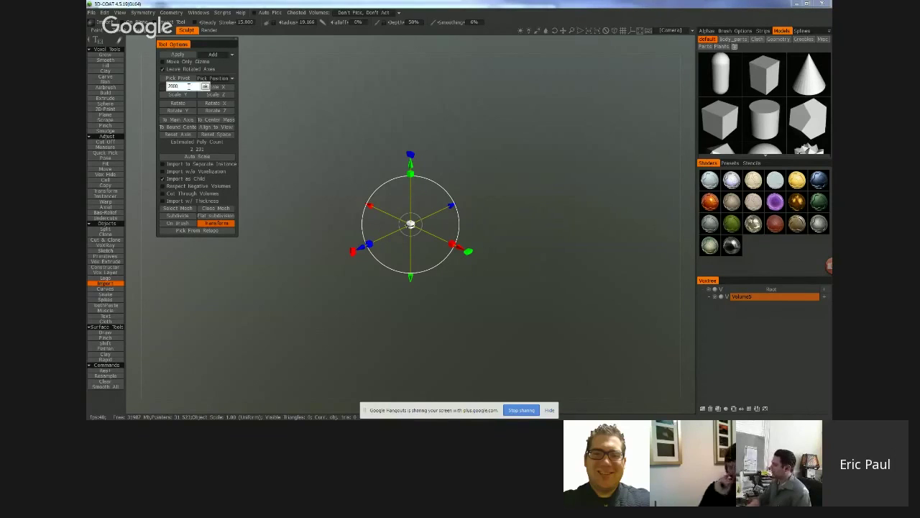
pyautogui.press('Return')
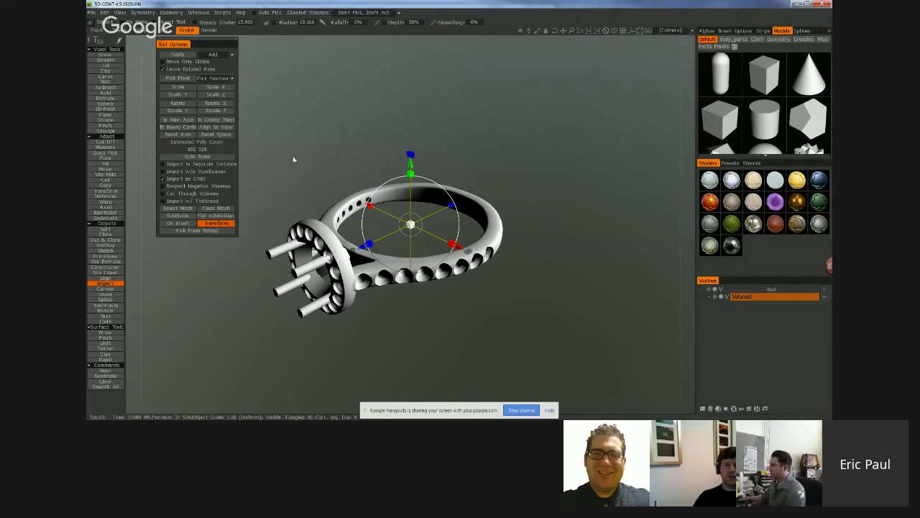
# Apply the import to voxelize the scaled ring and activate the Fill tool
pyautogui.click(178, 55)
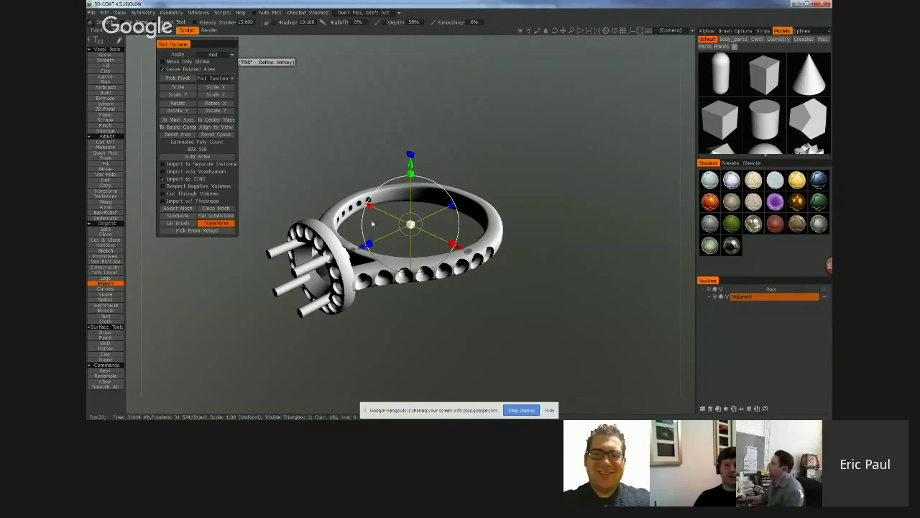
pyautogui.click(105, 65)
pyautogui.moveTo(317, 205); pyautogui.dragTo(328, 202)
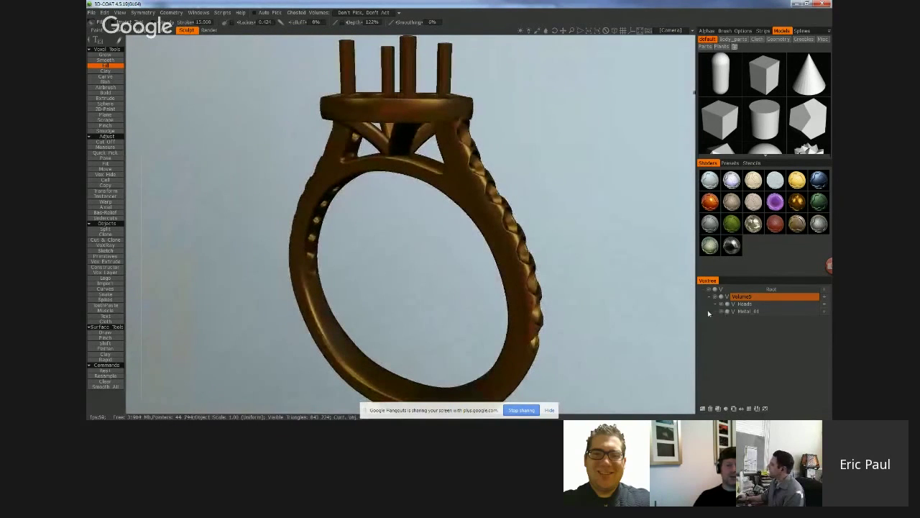
# Switch to Rhinoceros to examine the ring's separately coloured head and shank, and return to 3D-Coat
pyautogui.hotkey('alt', 'Tab')
pyautogui.click(458, 202)
pyautogui.moveTo(292, 160); pyautogui.dragTo(341, 139, button='right')
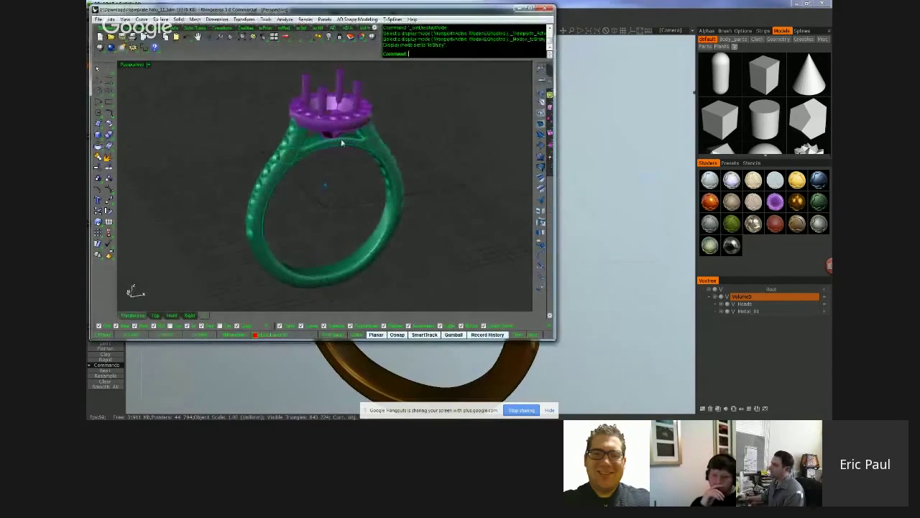
pyautogui.click(636, 271)
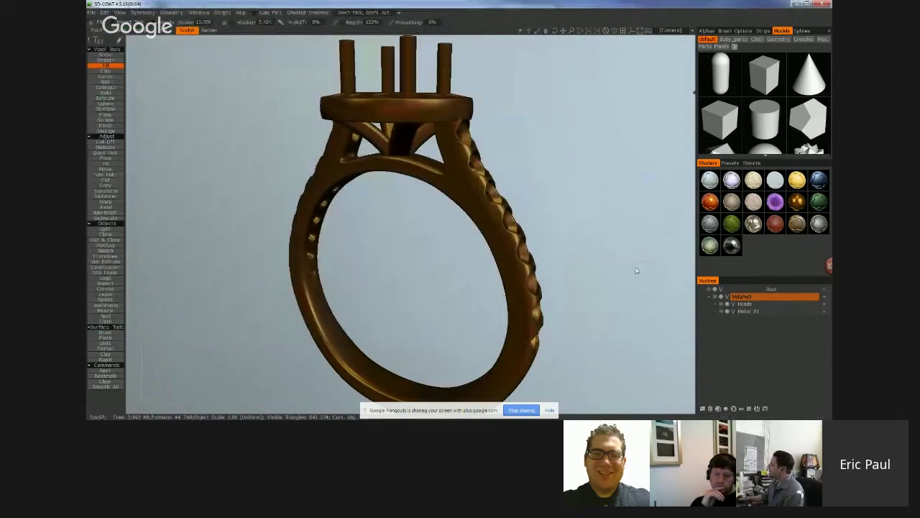
# Toggle the visibility of the Heads and Metal_01 volumes to check each part of the ring
pyautogui.click(721, 304)
pyautogui.click(722, 303)
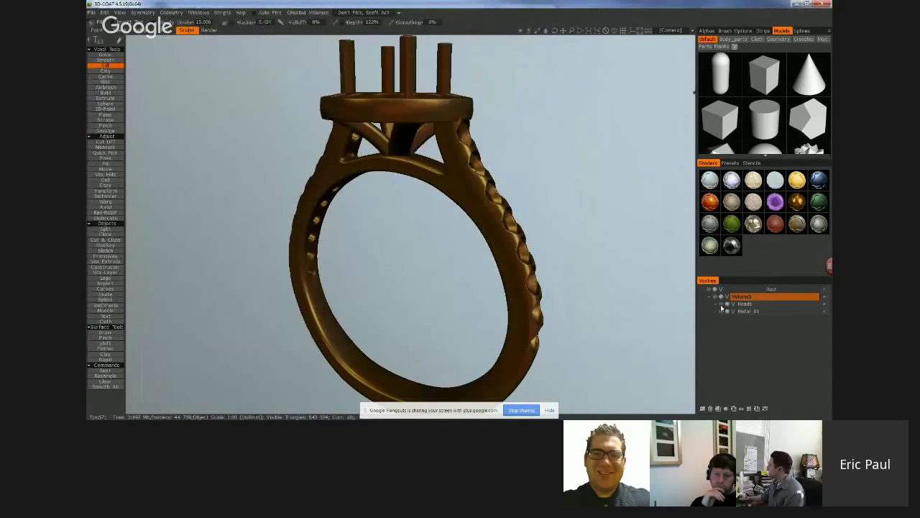
pyautogui.click(721, 311)
pyautogui.click(721, 311)
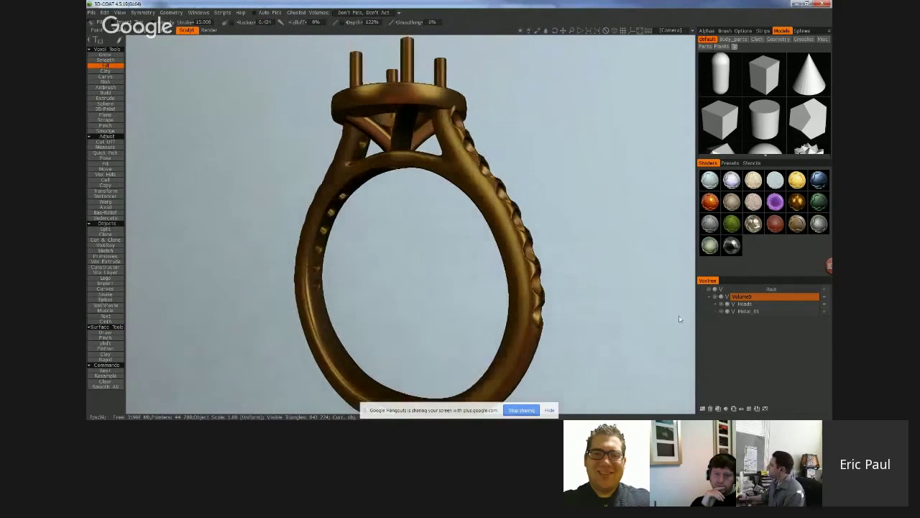
# Merge the Heads volume into Metal_01 and check the combined ring by toggling its visibility
pyautogui.rightClick(754, 313)
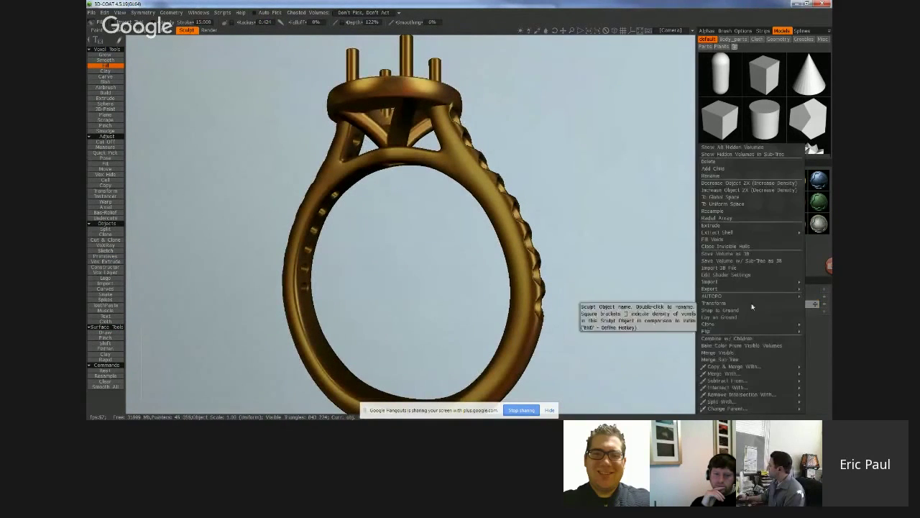
pyautogui.moveTo(748, 369)
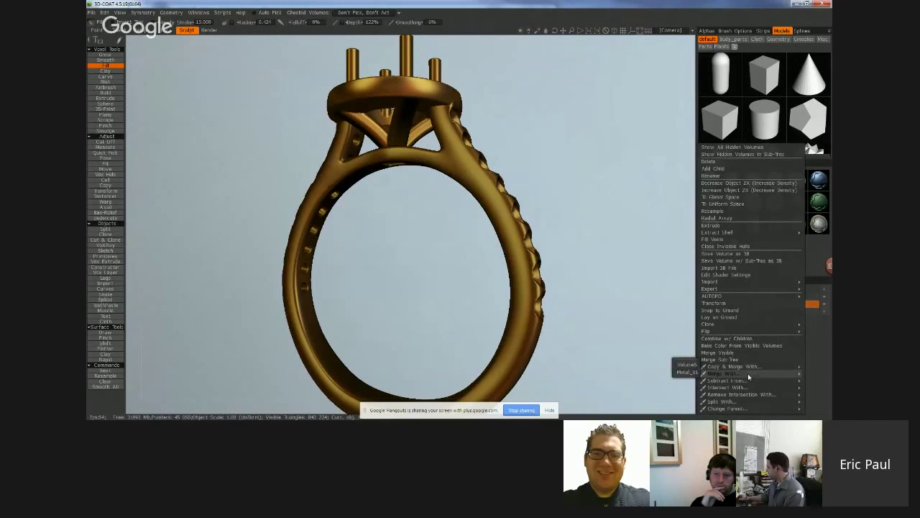
pyautogui.click(689, 372)
pyautogui.moveTo(608, 344); pyautogui.dragTo(709, 292)
pyautogui.click(722, 306)
pyautogui.click(722, 305)
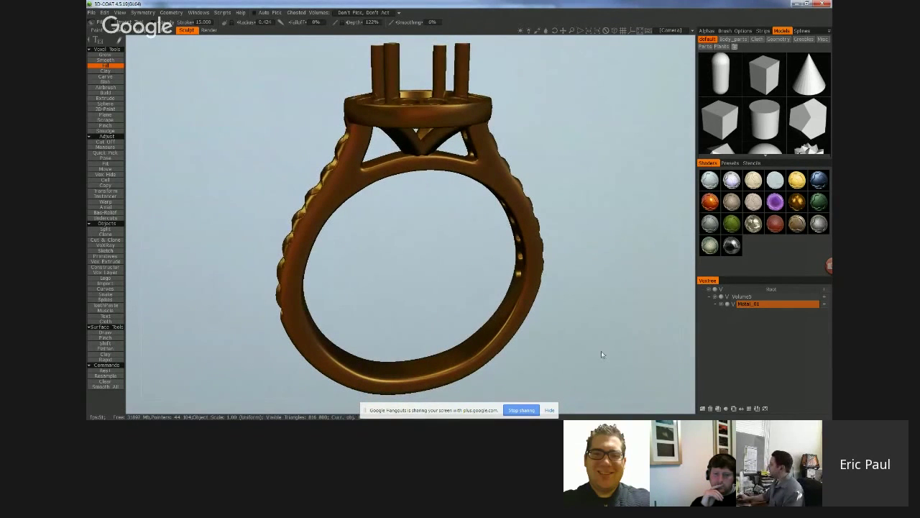
# Hide the screen-sharing notice and apply the matte red shader to the Metal_01 volume
pyautogui.click(550, 409)
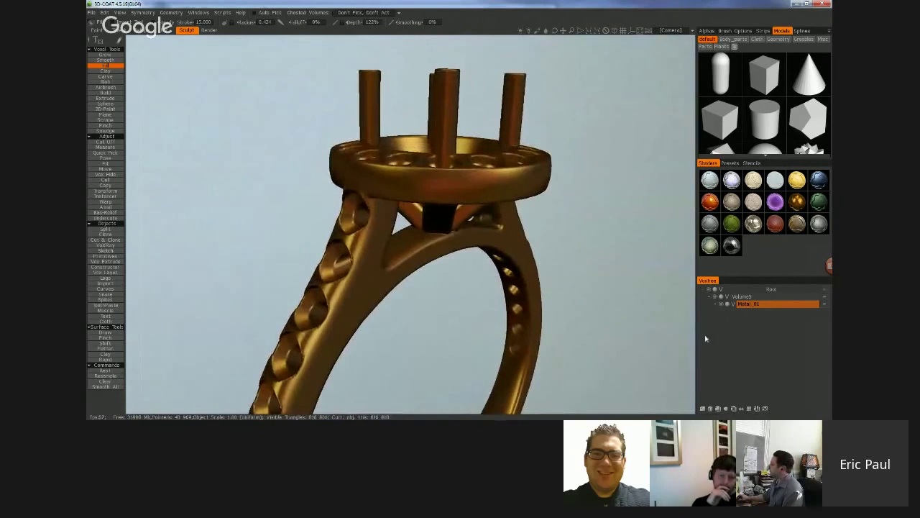
pyautogui.click(753, 305)
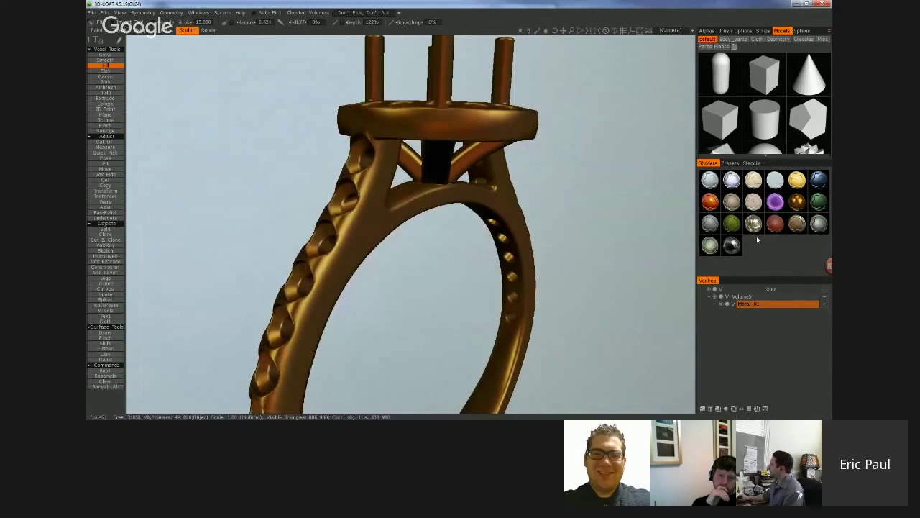
pyautogui.click(781, 230)
# Inspect the ring's gem seats, halo supports and the rectangular recess inside the shank beneath the halo
pyautogui.keyDown('alt'); pyautogui.moveTo(507, 282); pyautogui.dragTo(467, 245); pyautogui.keyUp('alt')
pyautogui.keyDown('alt'); pyautogui.moveTo(467, 244); pyautogui.dragTo(432, 169, button='right'); pyautogui.keyUp('alt')
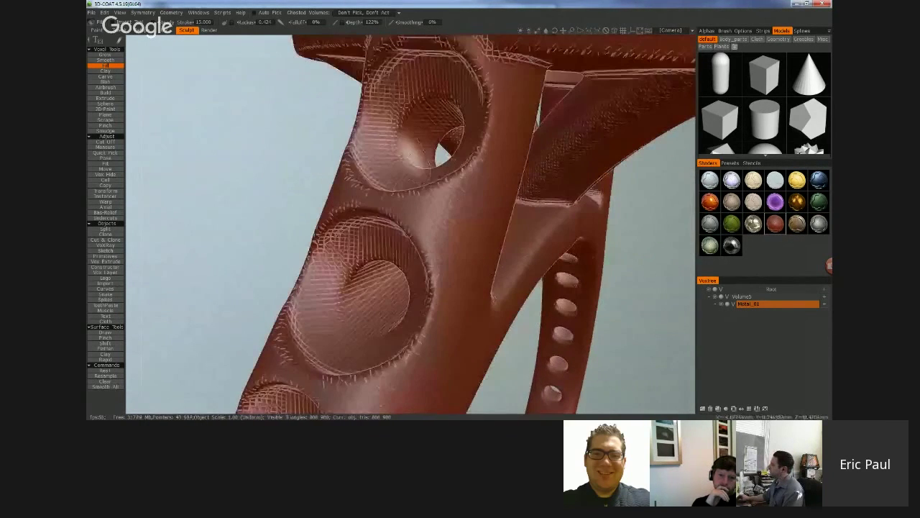
pyautogui.moveTo(360, 154); pyautogui.dragTo(342, 156)
pyautogui.keyDown('alt'); pyautogui.moveTo(326, 176); pyautogui.dragTo(315, 257, button='right'); pyautogui.keyUp('alt')
pyautogui.keyDown('alt'); pyautogui.moveTo(314, 256); pyautogui.dragTo(255, 304); pyautogui.keyUp('alt')
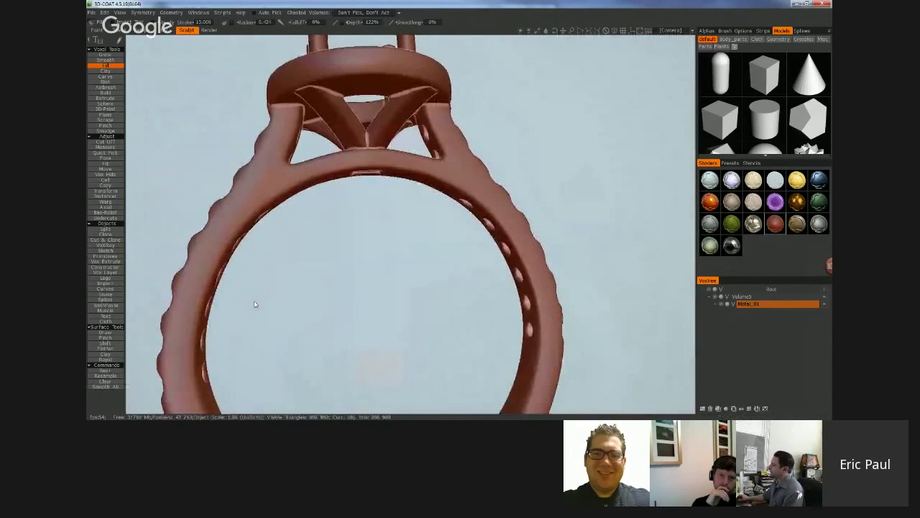
pyautogui.moveTo(308, 258); pyautogui.dragTo(242, 214)
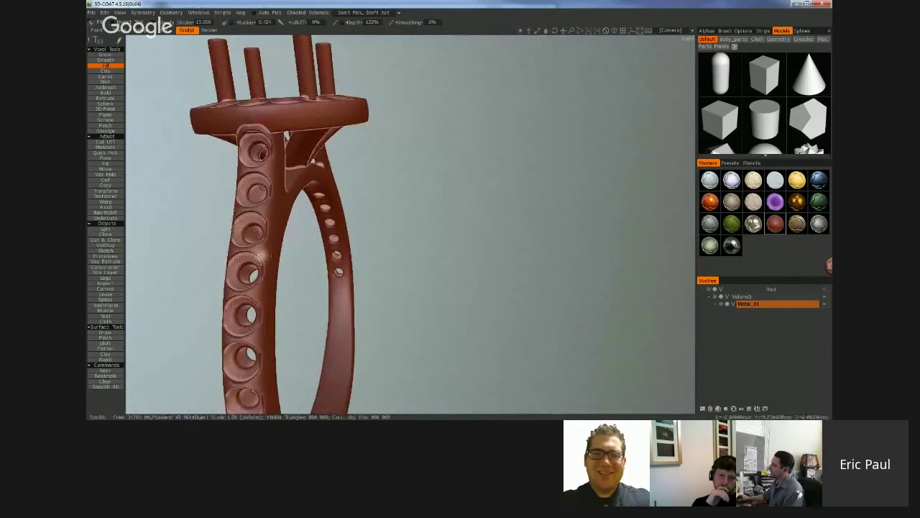
pyautogui.moveTo(260, 255); pyautogui.dragTo(414, 306)
pyautogui.scroll(3, 415, 306)
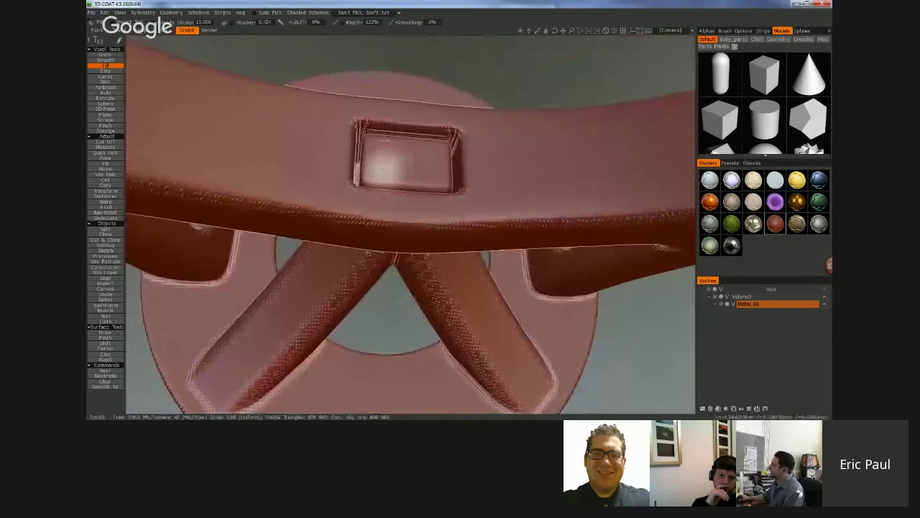
pyautogui.moveTo(417, 209)
pyautogui.keyDown('alt'); pyautogui.mouseDown()
pyautogui.moveTo(374, 179)
pyautogui.moveTo(411, 196)
pyautogui.mouseUp(); pyautogui.keyUp('alt')
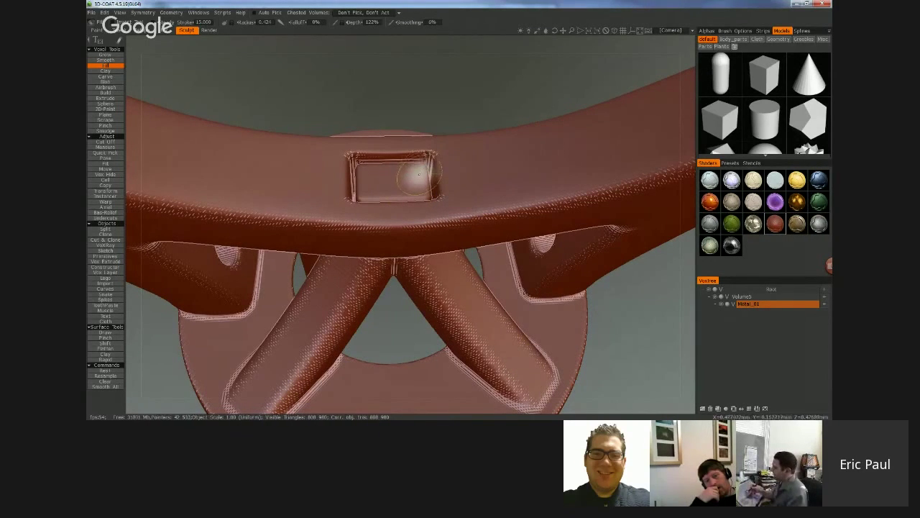
# Enlarge the Fill brush to a radius of 1.150 and fill the rectangular recess inside the shank beneath the halo
pyautogui.moveTo(419, 183); pyautogui.dragTo(467, 169, button='right')
pyautogui.moveTo(467, 170)
pyautogui.keyDown('alt'); pyautogui.mouseDown()
pyautogui.moveTo(445, 205)
pyautogui.moveTo(458, 218)
pyautogui.mouseUp(); pyautogui.keyUp('alt')
pyautogui.moveTo(440, 180)
pyautogui.mouseDown()
pyautogui.moveTo(360, 179)
pyautogui.moveTo(405, 194)
pyautogui.moveTo(450, 175)
pyautogui.moveTo(448, 151)
pyautogui.moveTo(448, 171)
pyautogui.moveTo(485, 213)
pyautogui.mouseUp()
# Examine the joints where the angled supports and split shank meet the underside of the halo
pyautogui.keyDown('alt'); pyautogui.moveTo(566, 128); pyautogui.dragTo(403, 240); pyautogui.keyUp('alt')
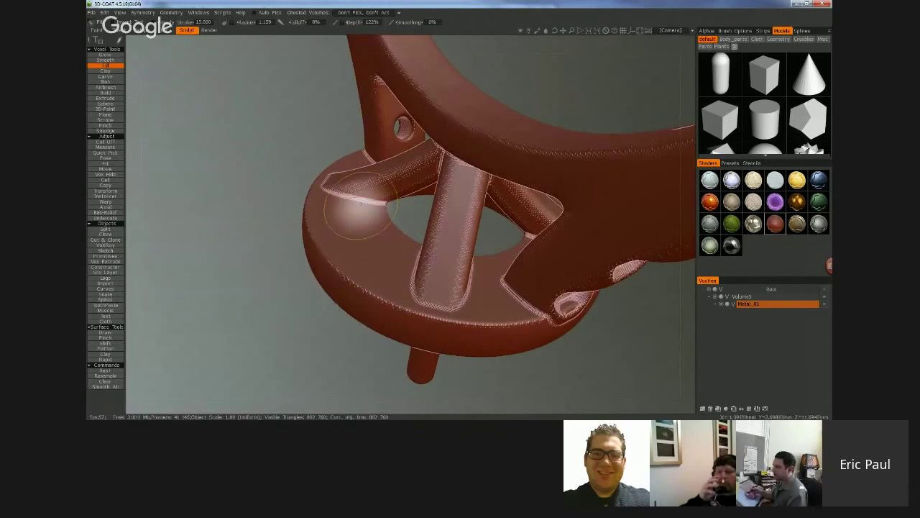
pyautogui.keyDown('alt'); pyautogui.moveTo(395, 271); pyautogui.dragTo(393, 273); pyautogui.keyUp('alt')
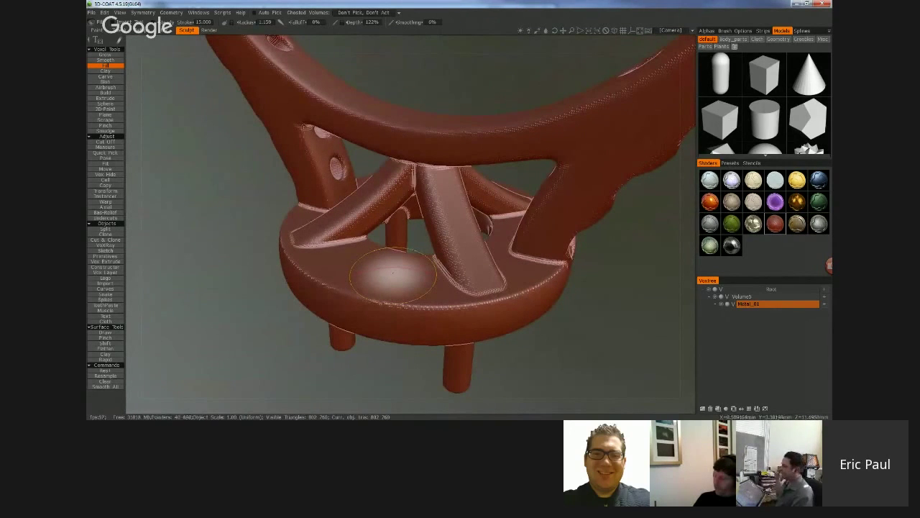
pyautogui.keyDown('alt'); pyautogui.moveTo(393, 273); pyautogui.dragTo(385, 274); pyautogui.keyUp('alt')
pyautogui.keyDown('alt'); pyautogui.moveTo(385, 274); pyautogui.dragTo(369, 213, button='middle'); pyautogui.keyUp('alt')
pyautogui.keyDown('alt'); pyautogui.moveTo(427, 254); pyautogui.dragTo(364, 238); pyautogui.keyUp('alt')
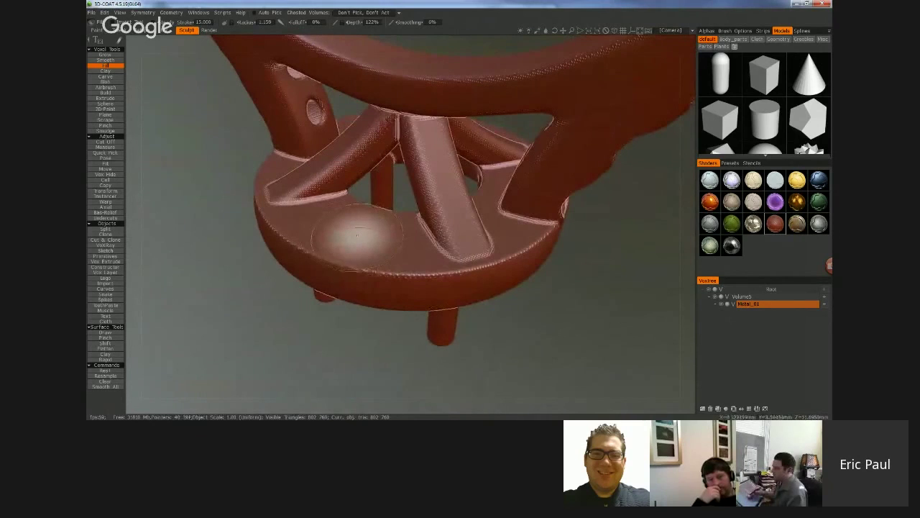
pyautogui.moveTo(361, 234)
pyautogui.mouseDown()
pyautogui.moveTo(369, 220)
pyautogui.moveTo(421, 267)
pyautogui.moveTo(419, 259)
pyautogui.moveTo(484, 220)
pyautogui.moveTo(477, 215)
pyautogui.mouseUp()
pyautogui.moveTo(477, 214); pyautogui.dragTo(488, 215, button='right')
pyautogui.moveTo(488, 215); pyautogui.dragTo(430, 174)
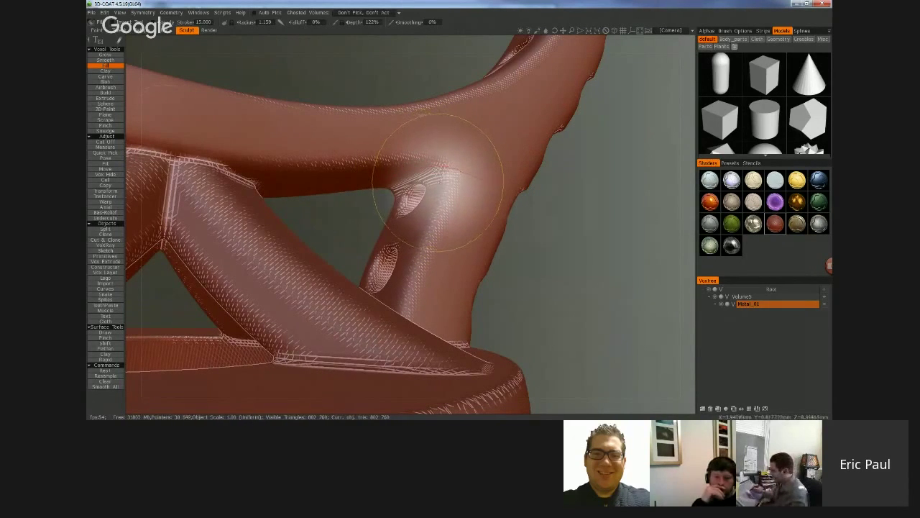
# Add Y-axis mirroring to the X symmetry and fill the inner corner where the split shank branches, using a smaller Fill brush
pyautogui.scroll(-10, 438, 188)
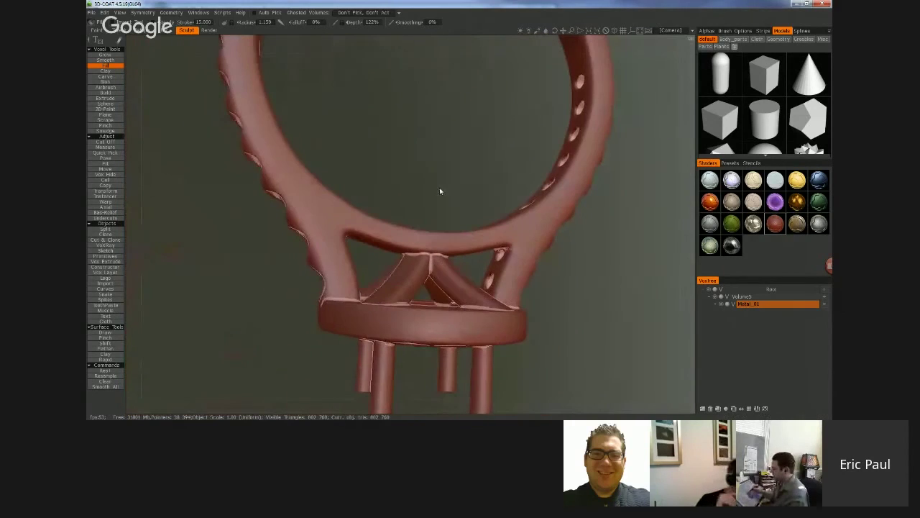
pyautogui.click(143, 13)
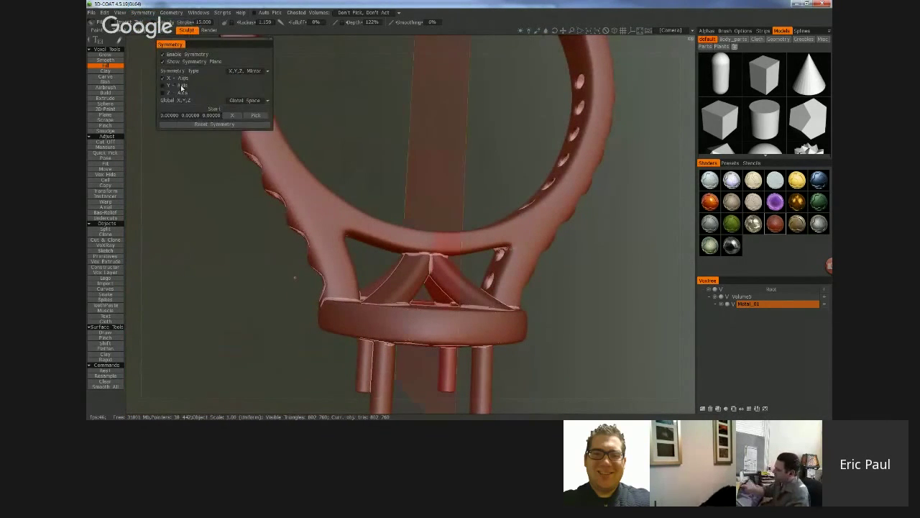
pyautogui.click(181, 86)
pyautogui.scroll(5, 487, 243)
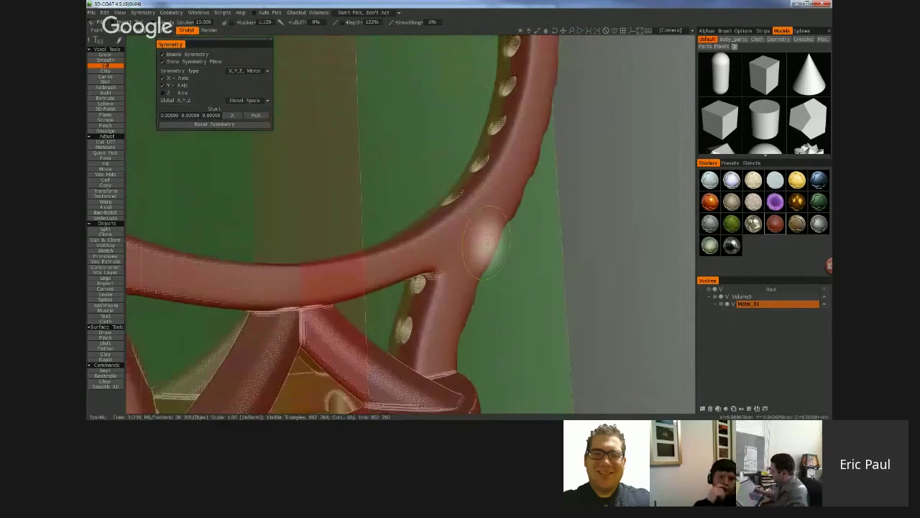
pyautogui.scroll(4, 488, 244)
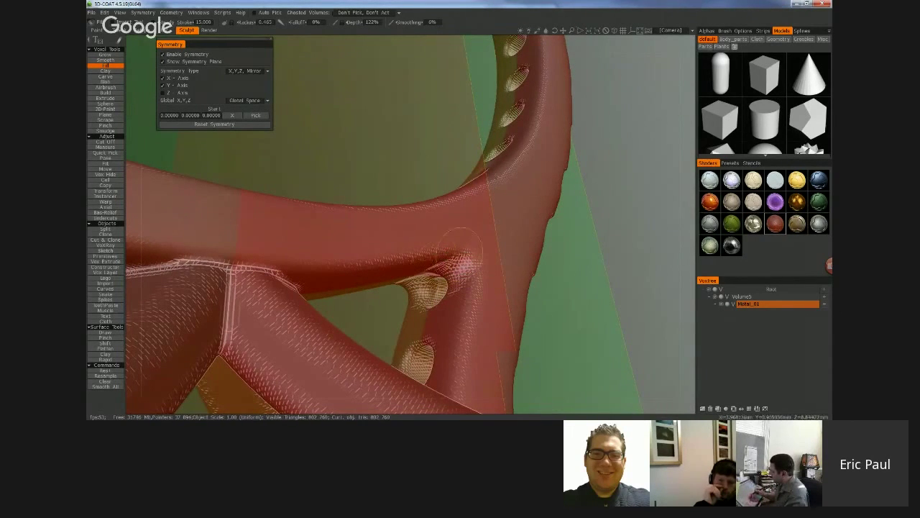
pyautogui.keyDown('alt'); pyautogui.moveTo(443, 266); pyautogui.dragTo(460, 251); pyautogui.keyUp('alt')
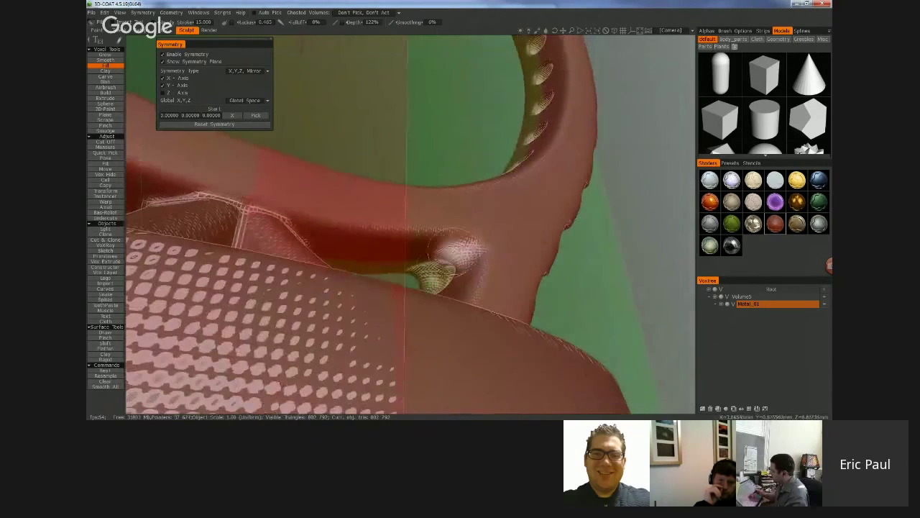
pyautogui.click(483, 263)
# Fill the joints and central crease where the angled supports meet the shank, with smoothing at 35% and depth ending at 50%
pyautogui.moveTo(480, 264)
pyautogui.keyDown('alt'); pyautogui.mouseDown()
pyautogui.moveTo(460, 248)
pyautogui.moveTo(481, 266)
pyautogui.moveTo(486, 246)
pyautogui.moveTo(432, 198)
pyautogui.moveTo(478, 225)
pyautogui.moveTo(410, 206)
pyautogui.moveTo(394, 229)
pyautogui.mouseUp(); pyautogui.keyUp('alt')
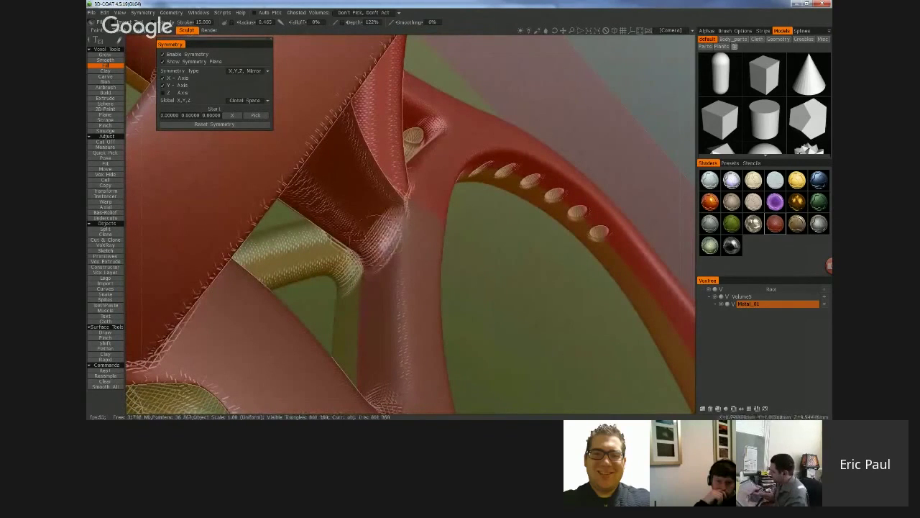
pyautogui.keyDown('alt'); pyautogui.moveTo(382, 223); pyautogui.dragTo(359, 208); pyautogui.keyUp('alt')
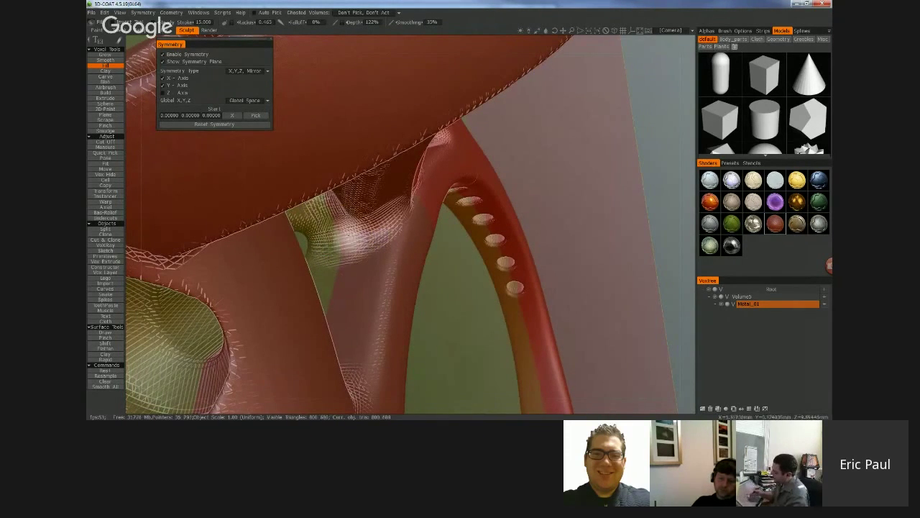
pyautogui.keyDown('alt'); pyautogui.moveTo(350, 234); pyautogui.dragTo(403, 287, button='right'); pyautogui.keyUp('alt')
pyautogui.moveTo(474, 324)
pyautogui.keyDown('alt'); pyautogui.mouseDown()
pyautogui.moveTo(423, 303)
pyautogui.moveTo(401, 238)
pyautogui.moveTo(417, 213)
pyautogui.mouseUp(); pyautogui.keyUp('alt')
pyautogui.scroll(5, 400, 231)
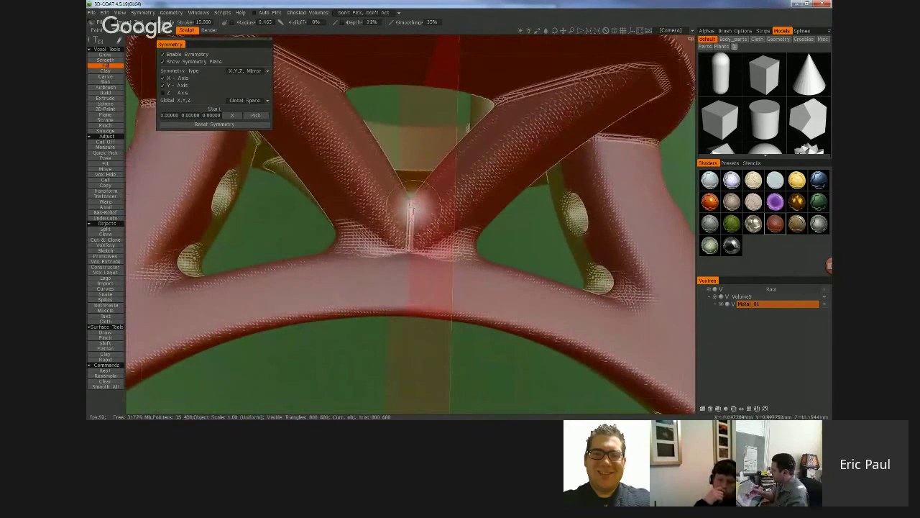
pyautogui.moveTo(413, 210); pyautogui.dragTo(409, 243)
pyautogui.moveTo(415, 288)
pyautogui.keyDown('alt'); pyautogui.mouseDown()
pyautogui.moveTo(434, 261)
pyautogui.moveTo(391, 206)
pyautogui.mouseUp(); pyautogui.keyUp('alt')
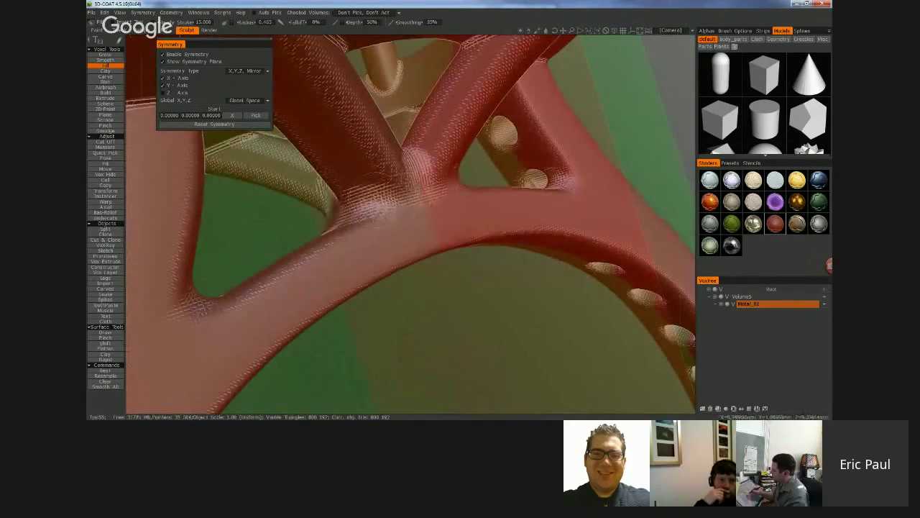
# Inspect the filled support joints from above and below, along with the halo's stone seats and prongs
pyautogui.scroll(-8, 445, 199)
pyautogui.keyDown('alt'); pyautogui.moveTo(449, 219); pyautogui.dragTo(370, 280); pyautogui.keyUp('alt')
pyautogui.scroll(4, 367, 234)
pyautogui.keyDown('alt'); pyautogui.moveTo(368, 218); pyautogui.dragTo(366, 234); pyautogui.keyUp('alt')
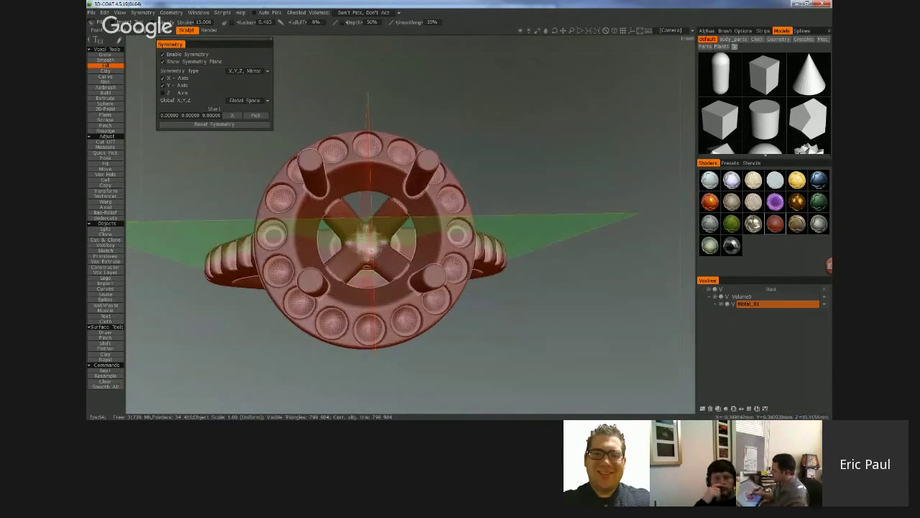
pyautogui.keyDown('alt'); pyautogui.moveTo(374, 246); pyautogui.dragTo(341, 163); pyautogui.keyUp('alt')
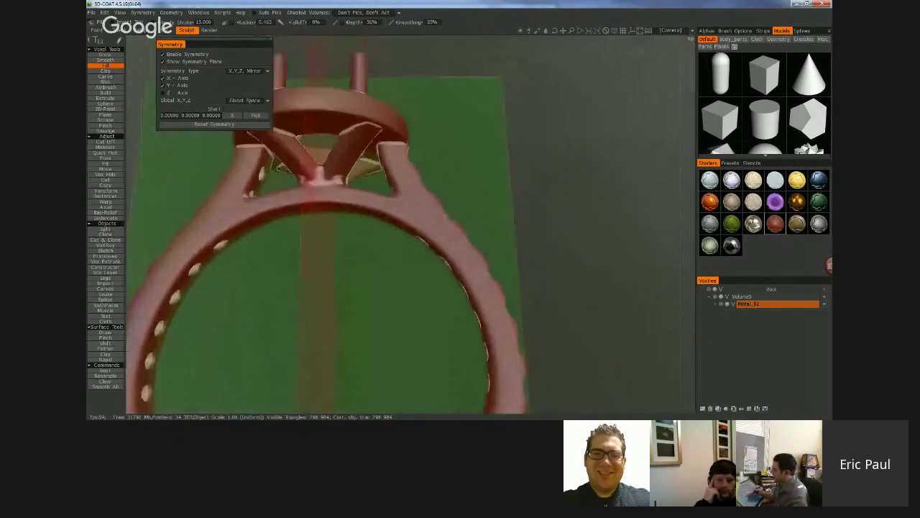
pyautogui.scroll(3, 345, 173)
pyautogui.keyDown('alt'); pyautogui.moveTo(360, 180); pyautogui.dragTo(372, 238, button='middle'); pyautogui.keyUp('alt')
pyautogui.moveTo(374, 215)
pyautogui.keyDown('alt'); pyautogui.mouseDown()
pyautogui.moveTo(372, 250)
pyautogui.moveTo(400, 148)
pyautogui.moveTo(437, 142)
pyautogui.mouseUp(); pyautogui.keyUp('alt')
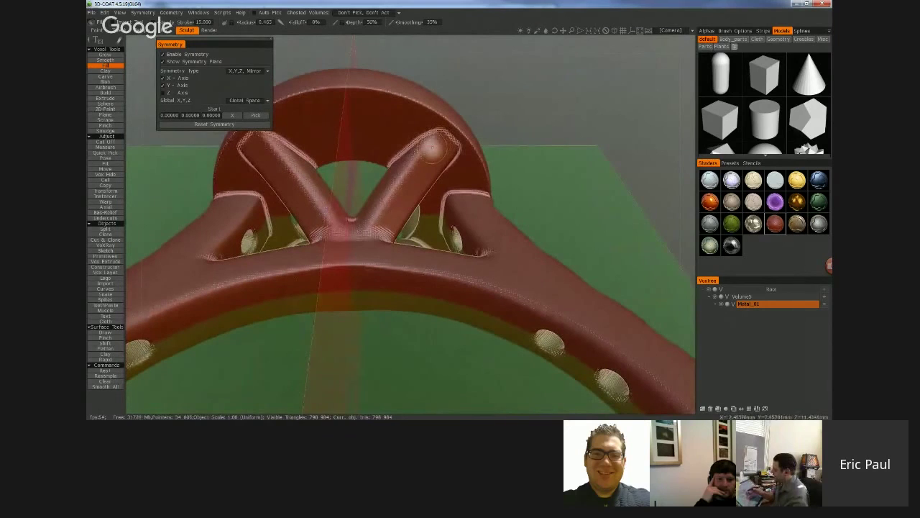
pyautogui.keyDown('alt'); pyautogui.moveTo(398, 191); pyautogui.dragTo(446, 179); pyautogui.keyUp('alt')
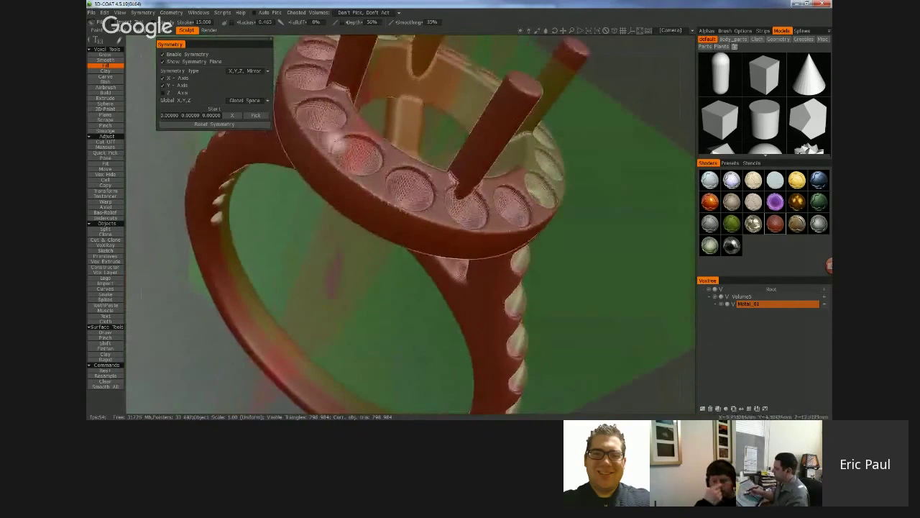
pyautogui.keyDown('alt'); pyautogui.moveTo(344, 131); pyautogui.dragTo(429, 214); pyautogui.keyUp('alt')
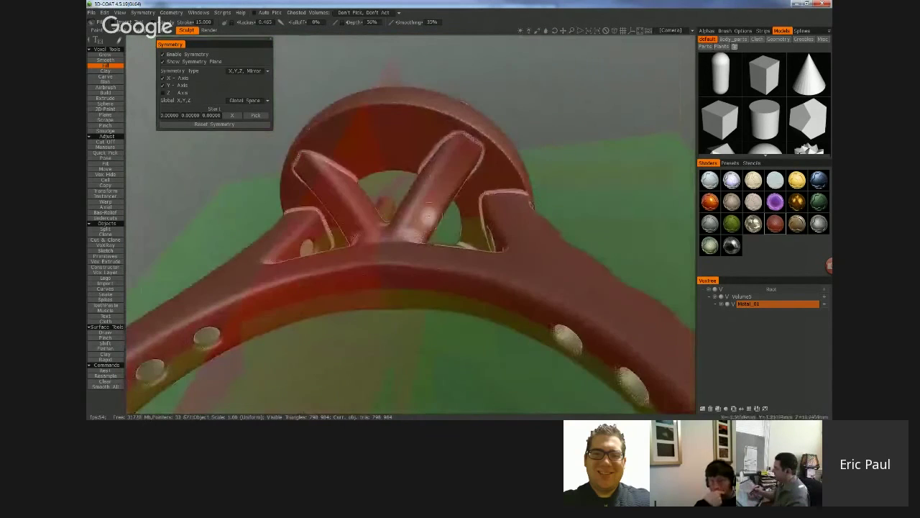
# Enlarge the Fill brush and fill the joints where the split shank and angled supports meet the halo's underside
pyautogui.keyDown('alt'); pyautogui.moveTo(359, 128); pyautogui.dragTo(426, 248); pyautogui.keyUp('alt')
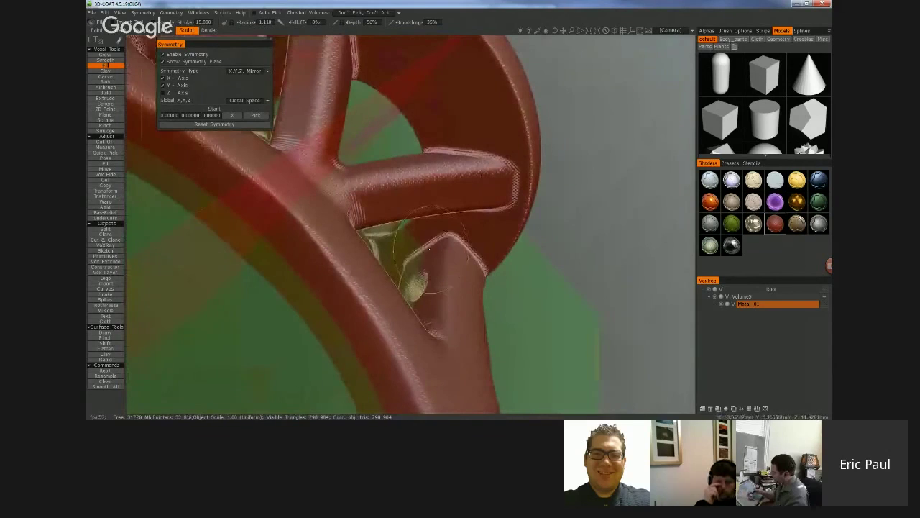
pyautogui.keyDown('alt'); pyautogui.moveTo(428, 210); pyautogui.dragTo(449, 220); pyautogui.keyUp('alt')
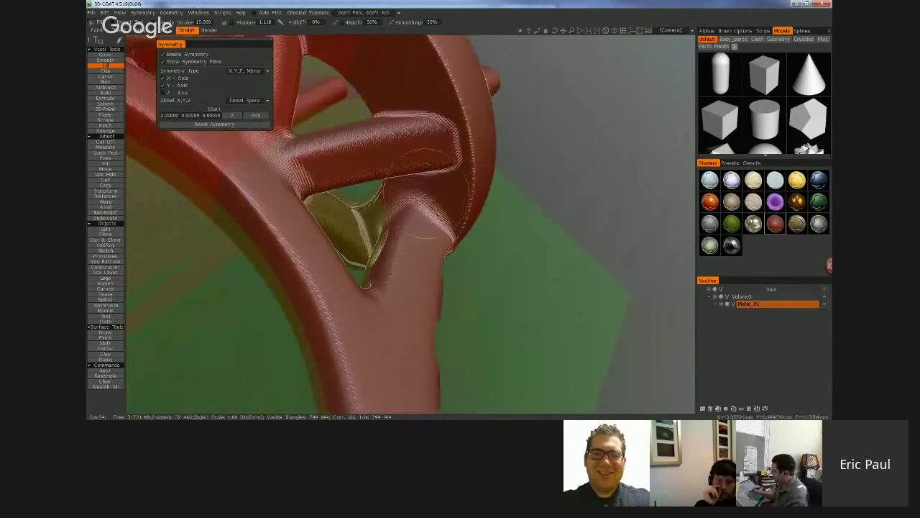
pyautogui.keyDown('alt'); pyautogui.moveTo(424, 189); pyautogui.dragTo(477, 241); pyautogui.keyUp('alt')
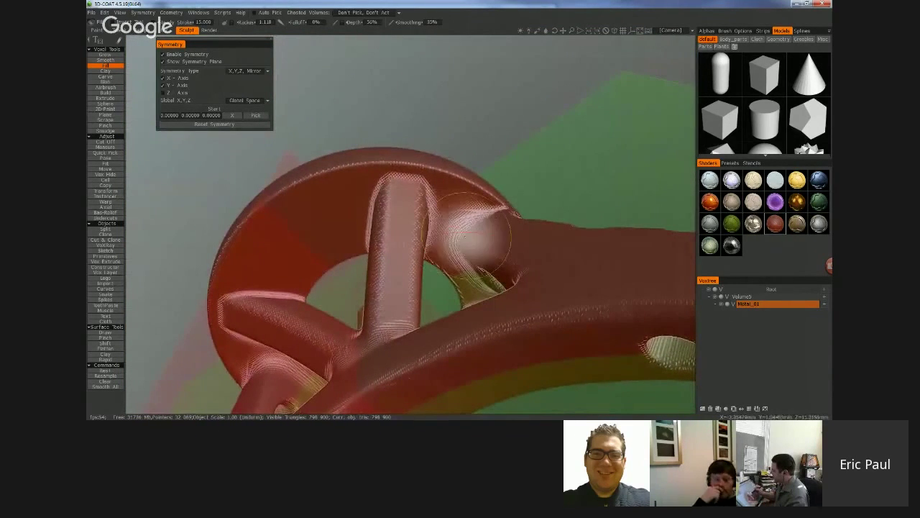
pyautogui.moveTo(439, 220)
pyautogui.mouseDown()
pyautogui.moveTo(463, 220)
pyautogui.moveTo(446, 202)
pyautogui.moveTo(454, 182)
pyautogui.mouseUp()
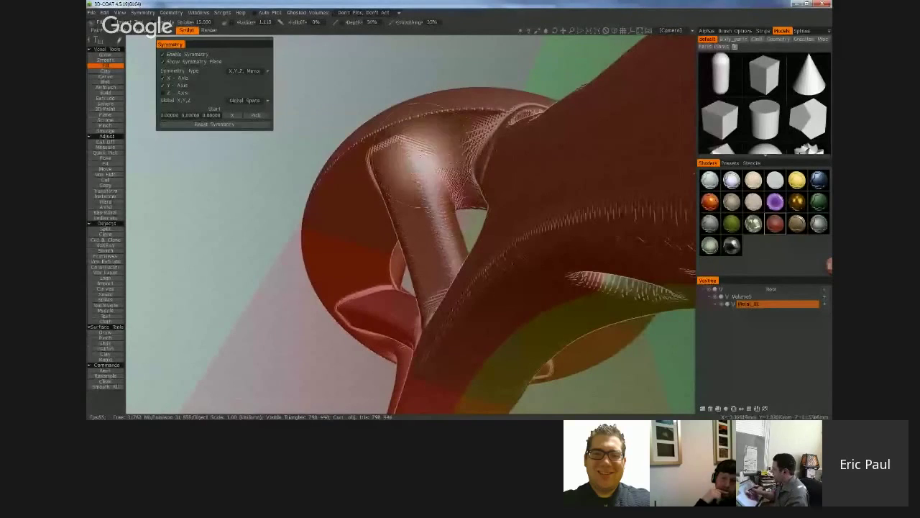
pyautogui.moveTo(443, 171)
pyautogui.keyDown('alt'); pyautogui.mouseDown()
pyautogui.moveTo(436, 180)
pyautogui.moveTo(466, 176)
pyautogui.mouseUp(); pyautogui.keyUp('alt')
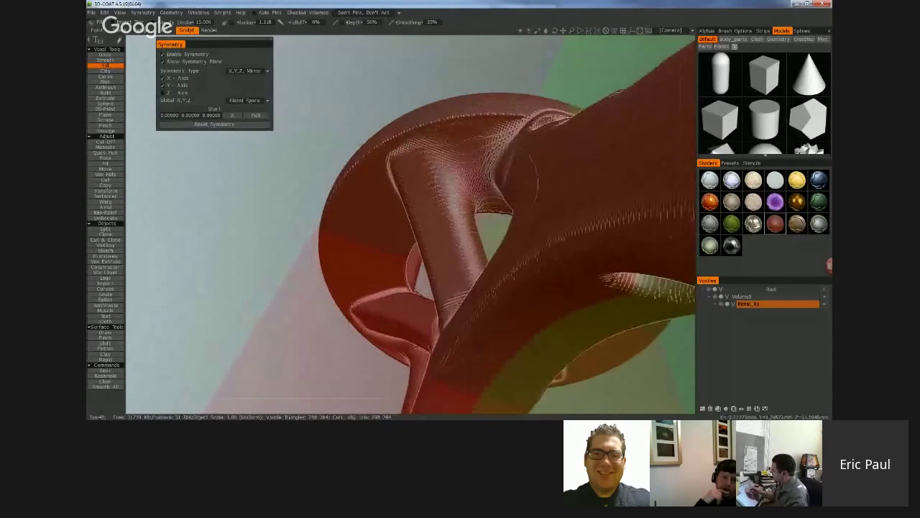
pyautogui.keyDown('alt'); pyautogui.moveTo(477, 204); pyautogui.dragTo(450, 259); pyautogui.keyUp('alt')
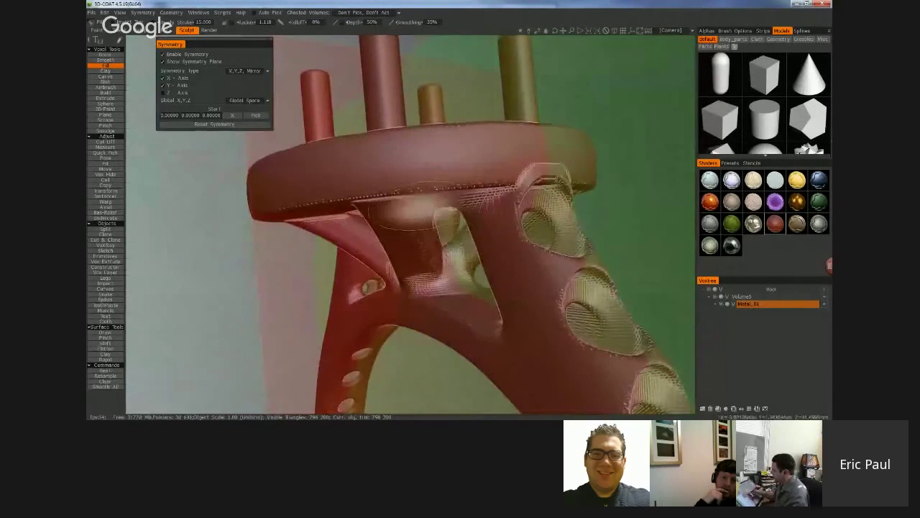
pyautogui.moveTo(471, 193); pyautogui.dragTo(471, 205, button='middle')
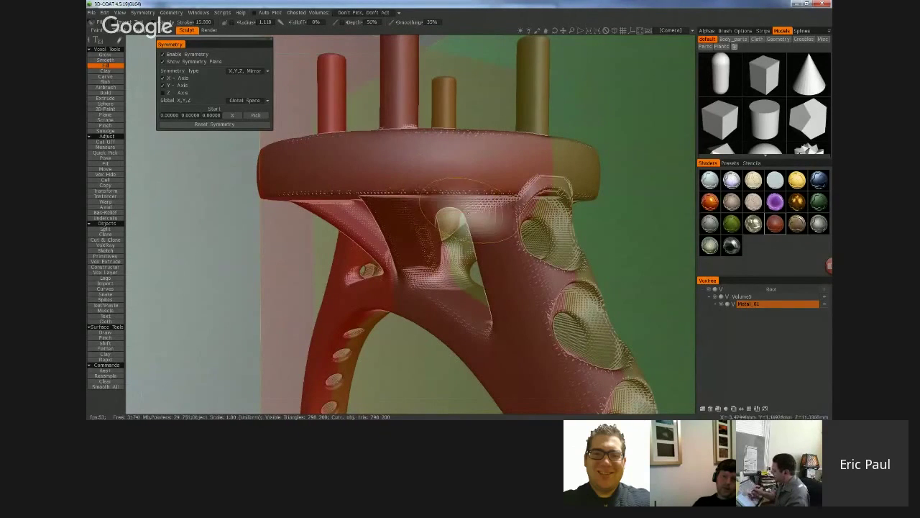
pyautogui.keyDown('alt'); pyautogui.moveTo(448, 206); pyautogui.dragTo(485, 178); pyautogui.keyUp('alt')
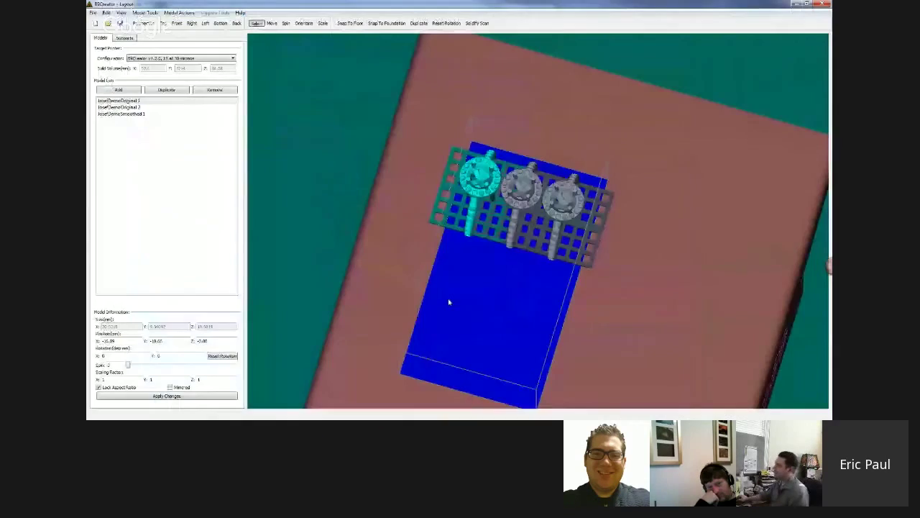
# Switch to the B9Creator layout and compare the three ring models up close, ending in the right side view
pyautogui.moveTo(473, 343)
pyautogui.mouseDown()
pyautogui.moveTo(536, 285)
pyautogui.moveTo(453, 282)
pyautogui.moveTo(522, 276)
pyautogui.moveTo(502, 277)
pyautogui.moveTo(520, 223)
pyautogui.mouseUp()
pyautogui.scroll(6, 520, 223)
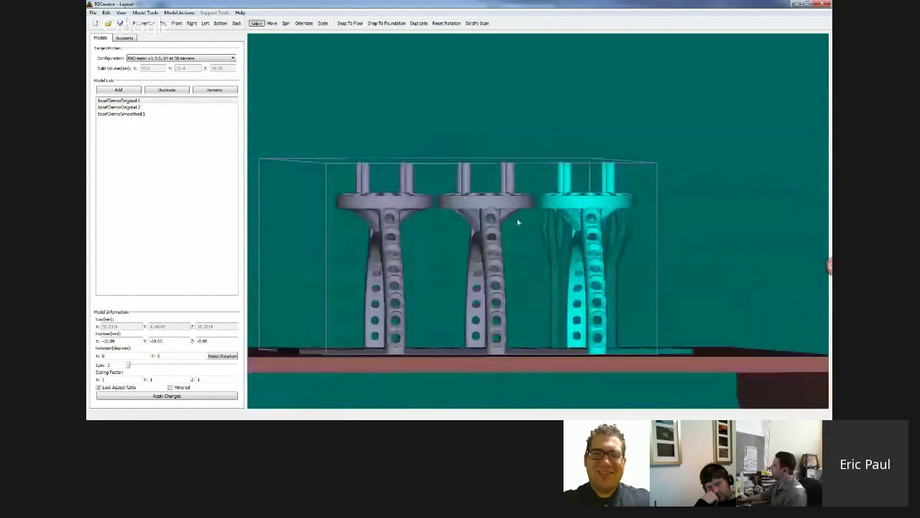
pyautogui.scroll(3, 479, 233)
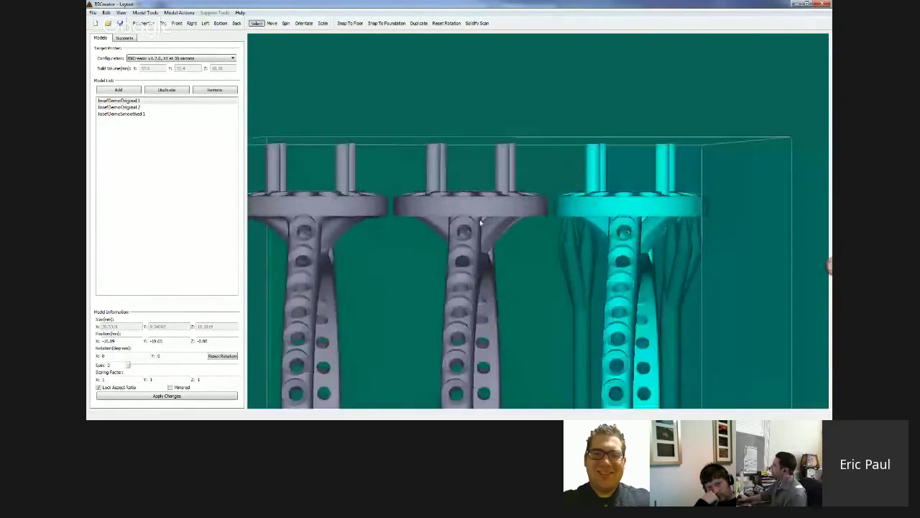
pyautogui.click(191, 24)
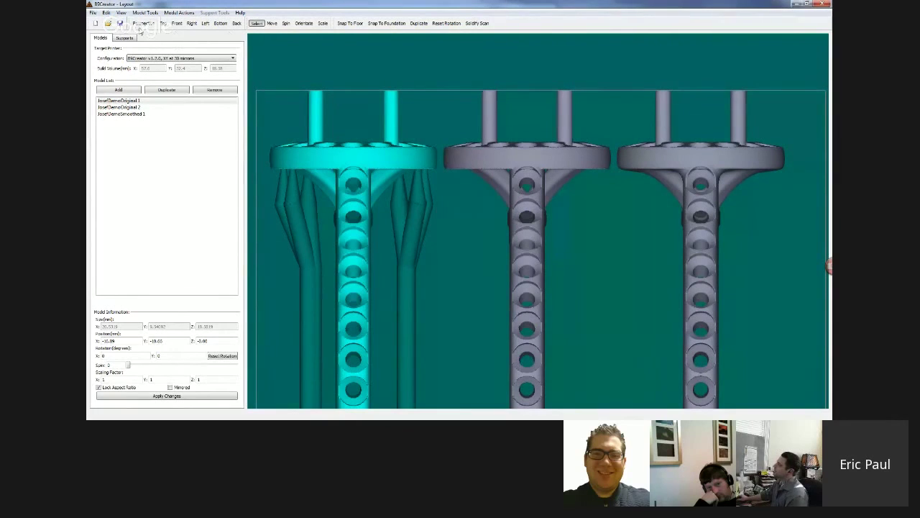
# Show the selected ring's supports and examine from below where their tips attach to the halo's underside
pyautogui.click(125, 38)
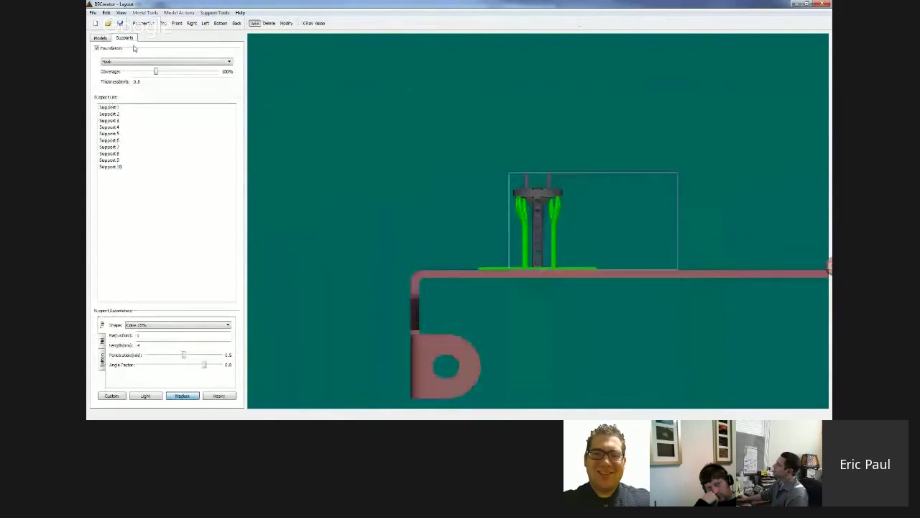
pyautogui.click(220, 24)
pyautogui.scroll(5, 545, 222)
pyautogui.moveTo(544, 222); pyautogui.dragTo(547, 246, button='middle')
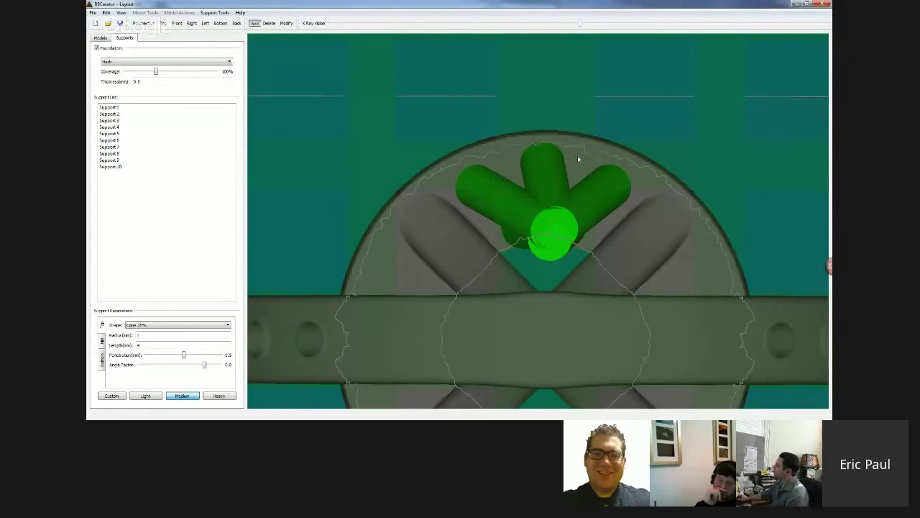
pyautogui.moveTo(545, 218); pyautogui.dragTo(545, 248, button='middle')
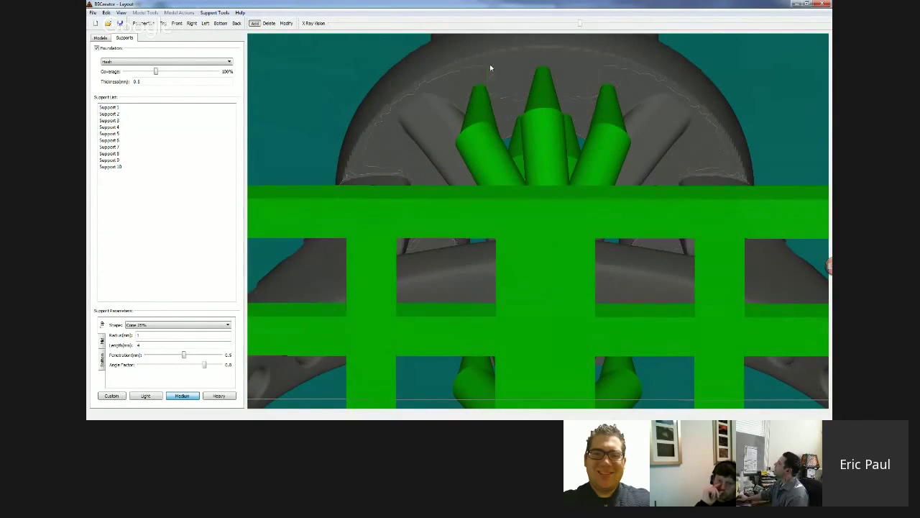
pyautogui.moveTo(522, 99); pyautogui.dragTo(328, 48, button='right')
pyautogui.scroll(-5, 527, 204)
pyautogui.click(220, 24)
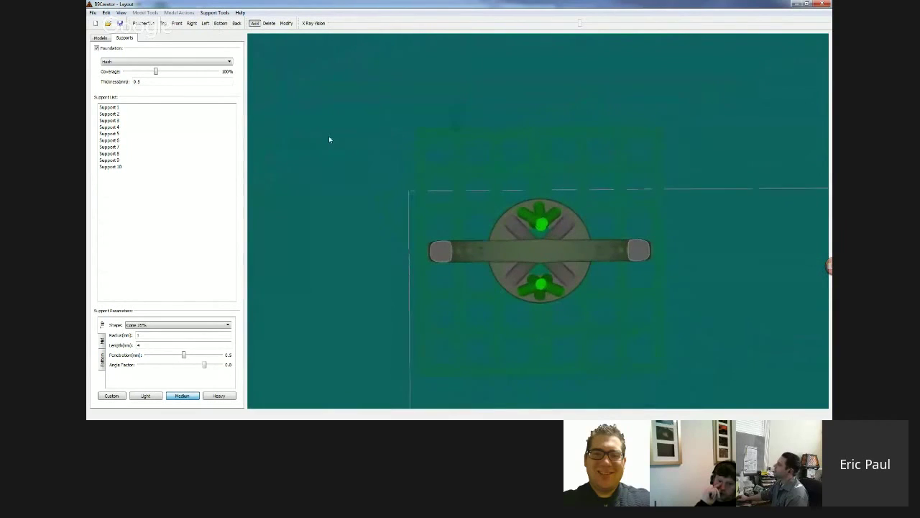
pyautogui.scroll(5, 541, 266)
pyautogui.scroll(-2, 542, 267)
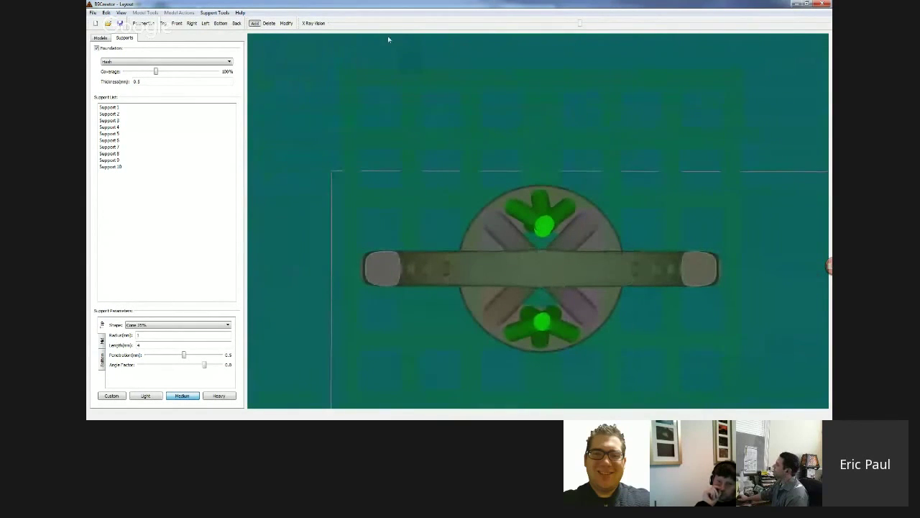
# Turn on X-Ray Vision and move the cutting level through the halo and prongs to examine how the support tips penetrate the ring
pyautogui.click(313, 24)
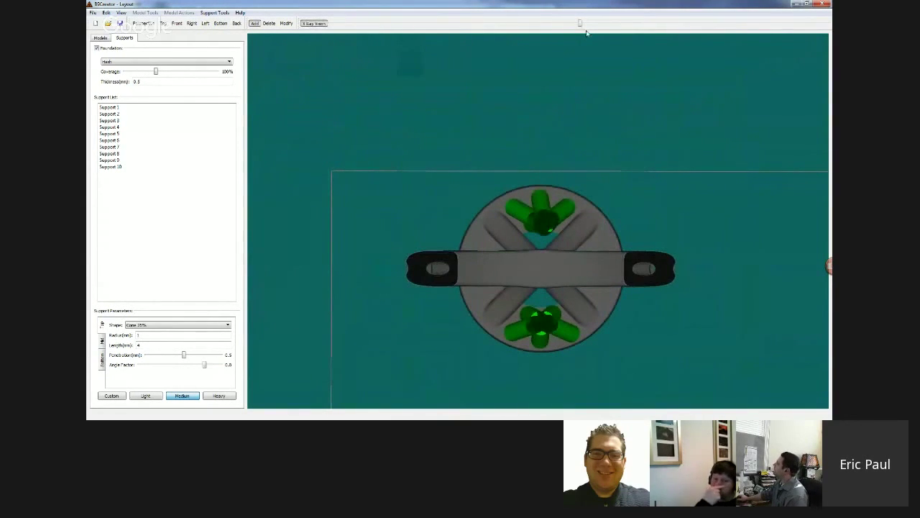
pyautogui.moveTo(580, 26); pyautogui.dragTo(640, 27)
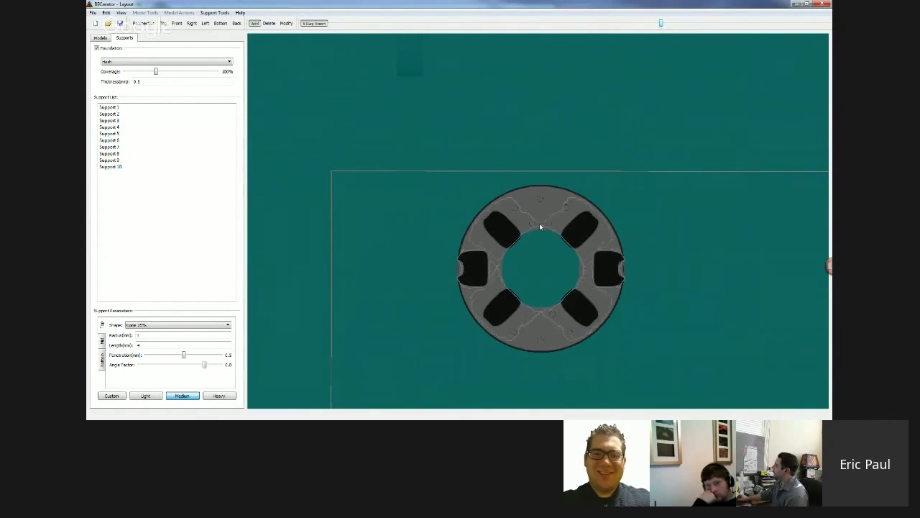
pyautogui.scroll(5, 540, 223)
pyautogui.moveTo(661, 23); pyautogui.dragTo(664, 24)
pyautogui.moveTo(541, 163)
pyautogui.mouseDown(button='middle')
pyautogui.moveTo(542, 178)
pyautogui.moveTo(544, 166)
pyautogui.mouseUp(button='middle')
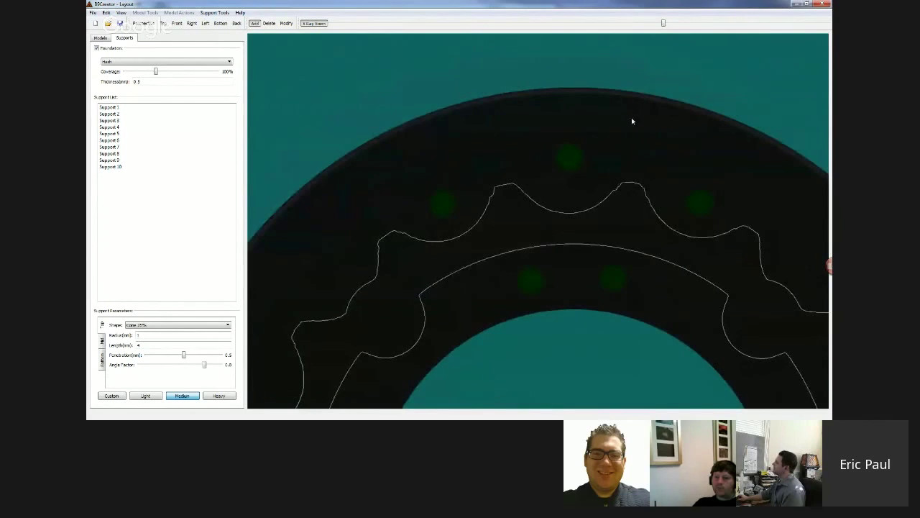
pyautogui.moveTo(663, 24); pyautogui.dragTo(704, 29)
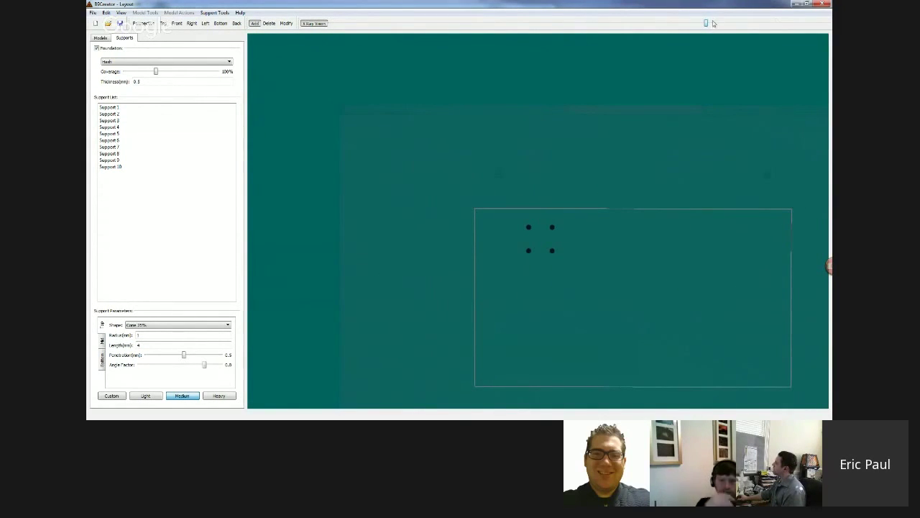
pyautogui.moveTo(707, 23); pyautogui.dragTo(645, 22)
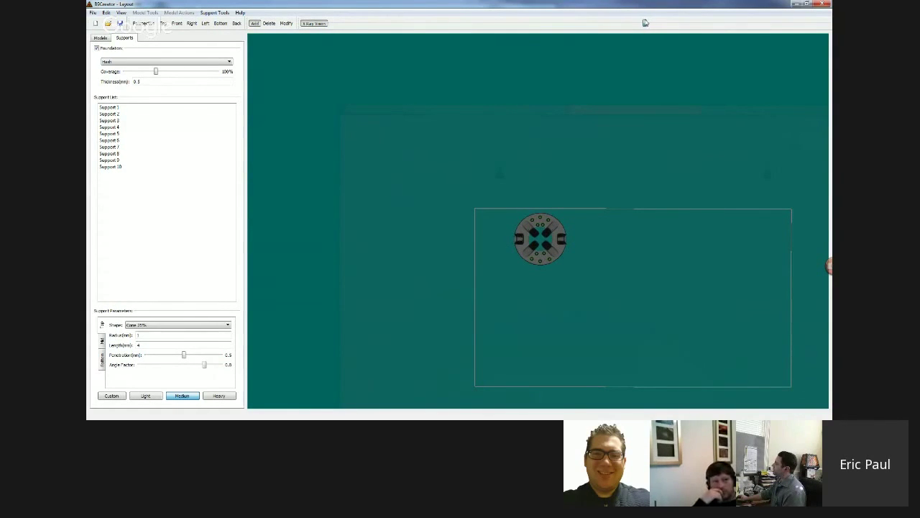
# Activate support modification and lower the X-Ray cutting level to examine the support cross-sections under the halo
pyautogui.scroll(8, 542, 223)
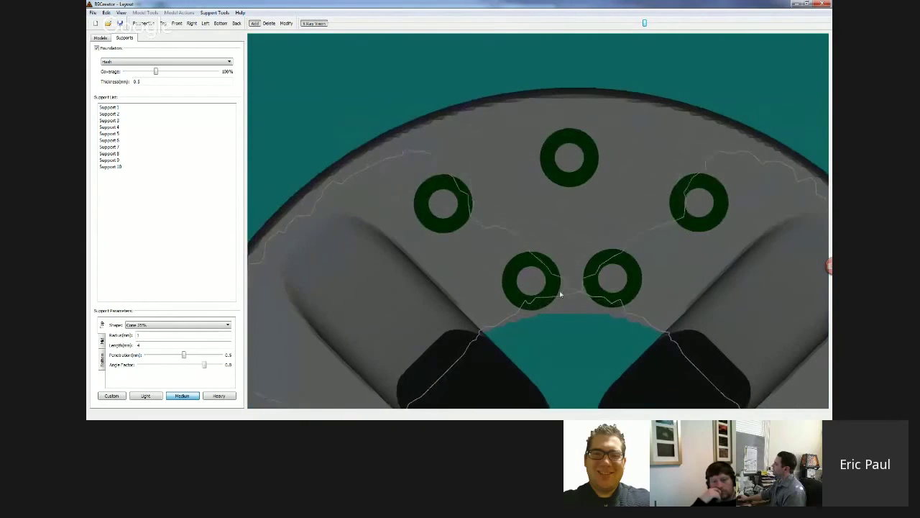
pyautogui.click(286, 24)
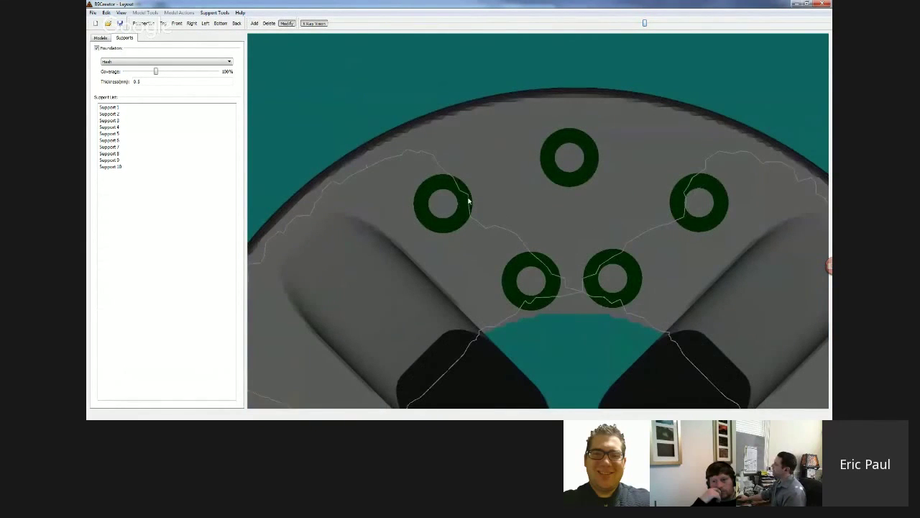
pyautogui.click(630, 23)
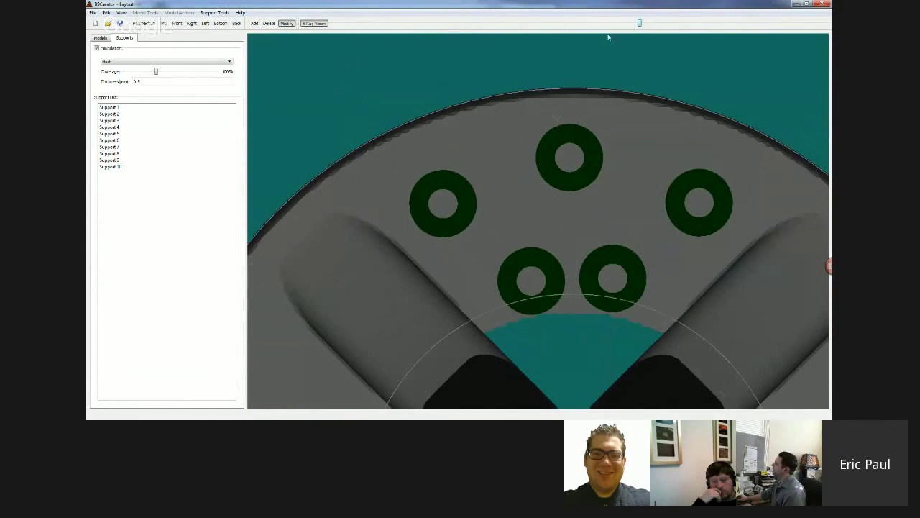
pyautogui.moveTo(630, 23); pyautogui.dragTo(631, 25)
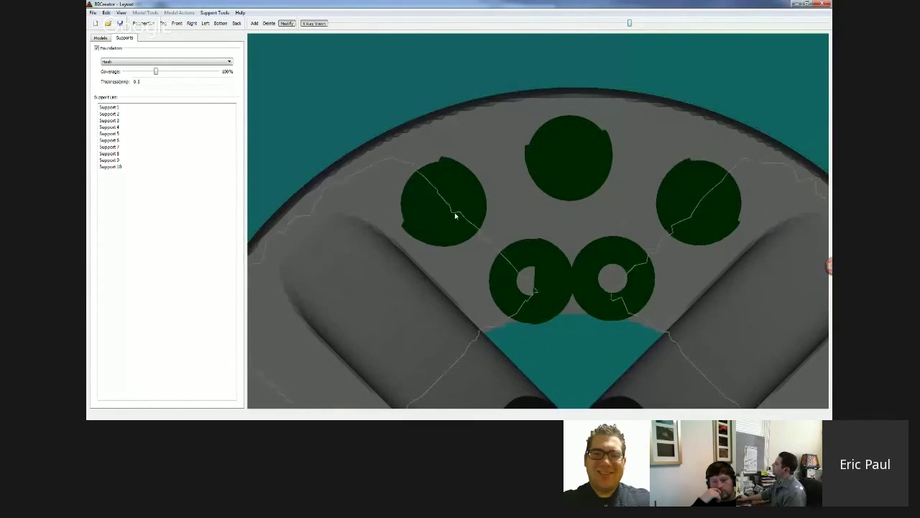
pyautogui.moveTo(487, 208); pyautogui.dragTo(491, 193, button='right')
pyautogui.scroll(-5, 491, 193)
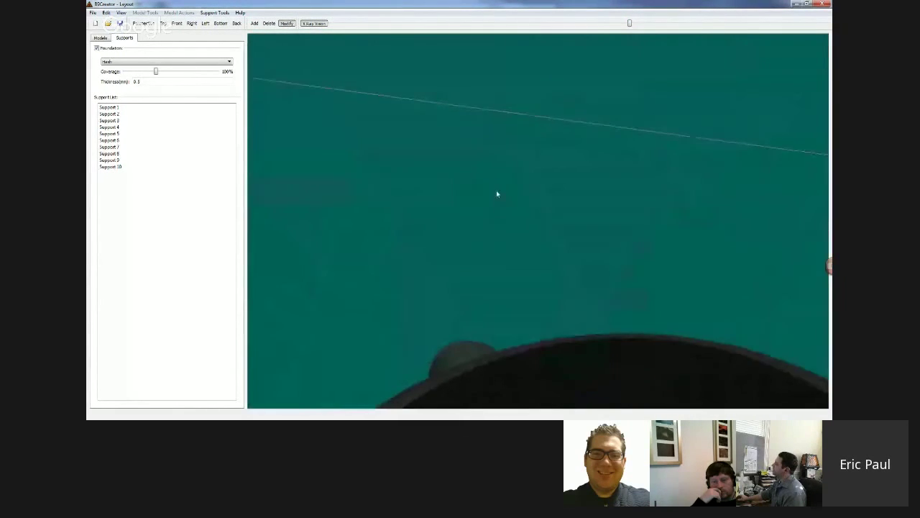
# Turn off X-Ray Vision, select Support 3 and examine how its tip and shaft meet the halo's underside
pyautogui.click(319, 23)
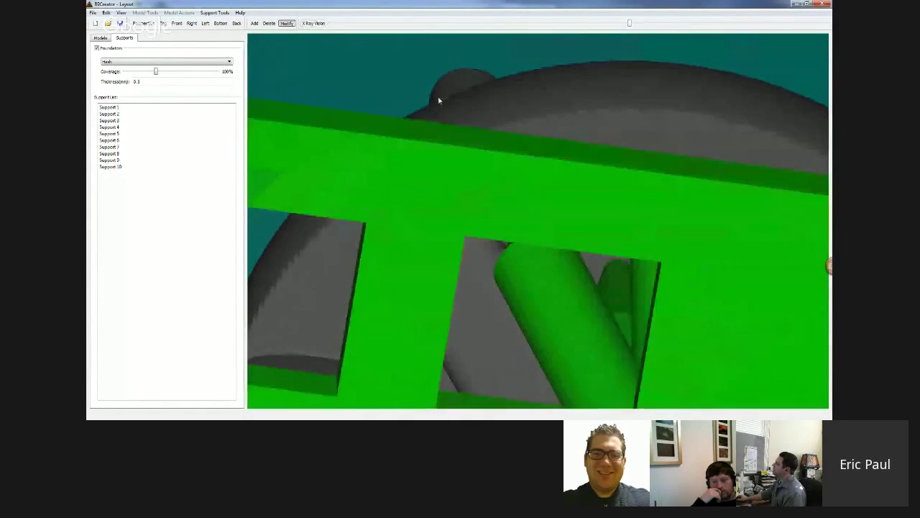
pyautogui.scroll(-3, 535, 167)
pyautogui.click(526, 171)
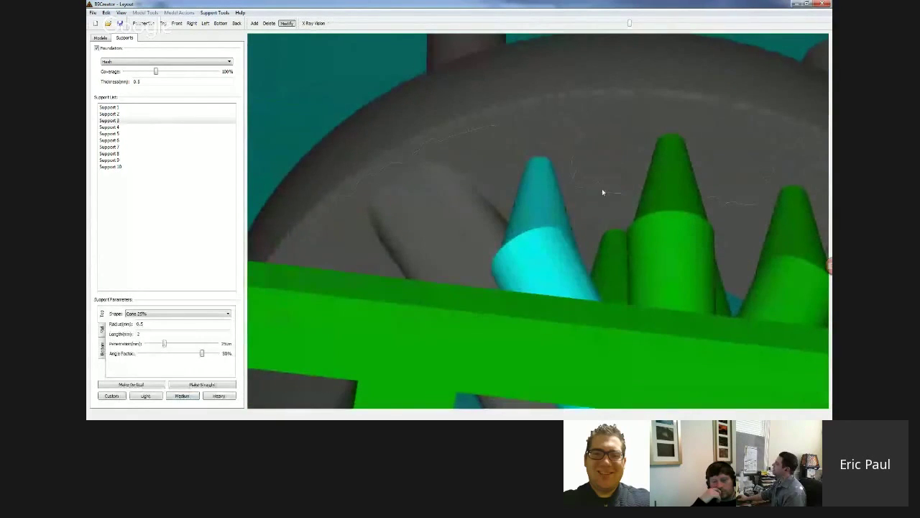
pyautogui.moveTo(604, 192); pyautogui.dragTo(591, 116, button='right')
# Look from below with X-Ray Vision on and move Support 3 slightly toward the halo's outer rim
pyautogui.click(223, 24)
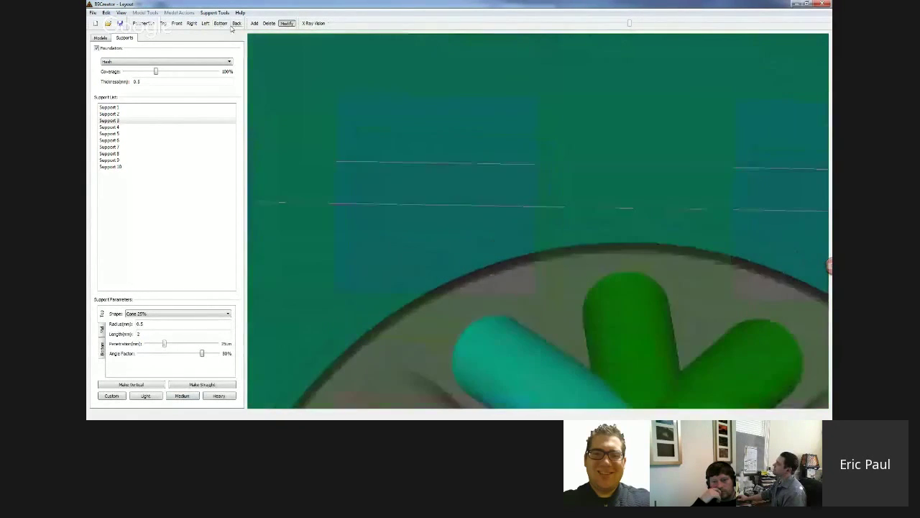
pyautogui.click(314, 24)
pyautogui.click(519, 352)
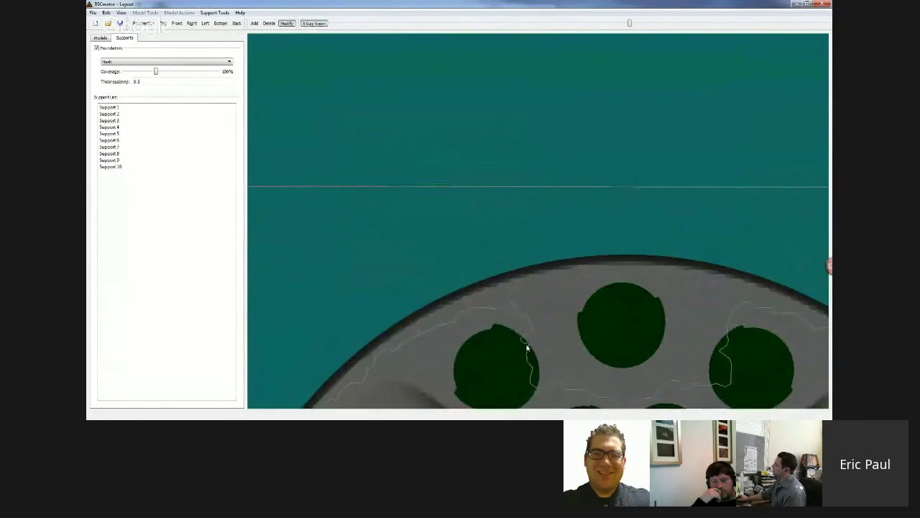
pyautogui.scroll(-3, 527, 349)
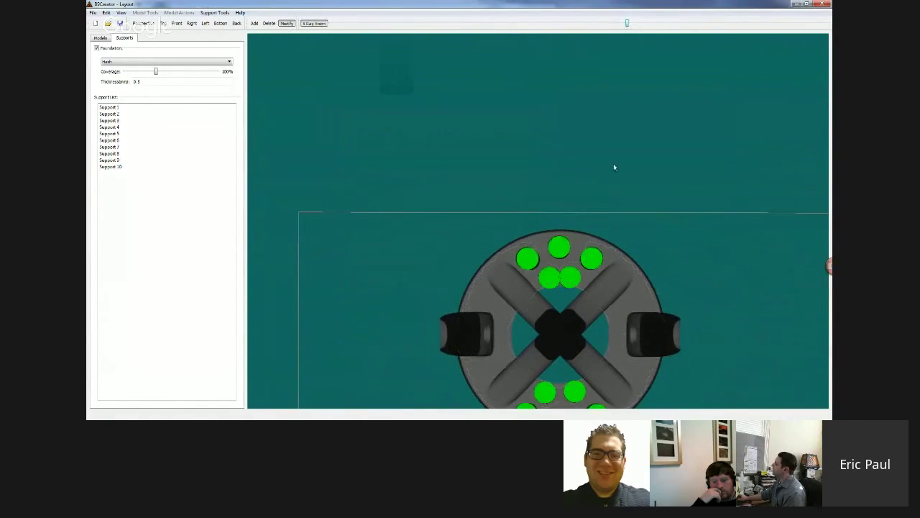
pyautogui.scroll(3, 562, 272)
pyautogui.scroll(1, 562, 272)
pyautogui.moveTo(561, 272); pyautogui.dragTo(547, 312, button='middle')
pyautogui.moveTo(543, 216)
pyautogui.mouseDown()
pyautogui.moveTo(554, 208)
pyautogui.moveTo(537, 225)
pyautogui.moveTo(518, 228)
pyautogui.moveTo(530, 210)
pyautogui.mouseUp()
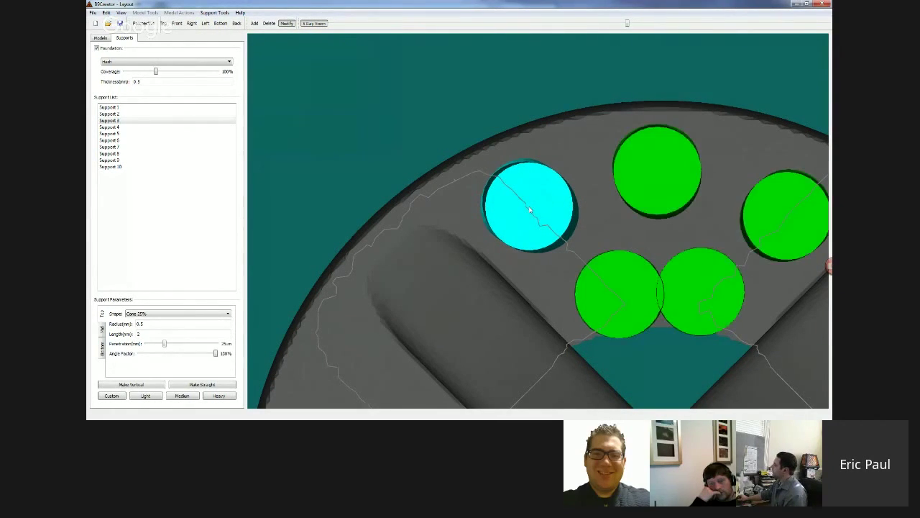
# Move the inner Supports 1 and 2 apart and away from the halo's central opening so they no longer overlap
pyautogui.click(611, 289)
pyautogui.moveTo(610, 291); pyautogui.dragTo(596, 271)
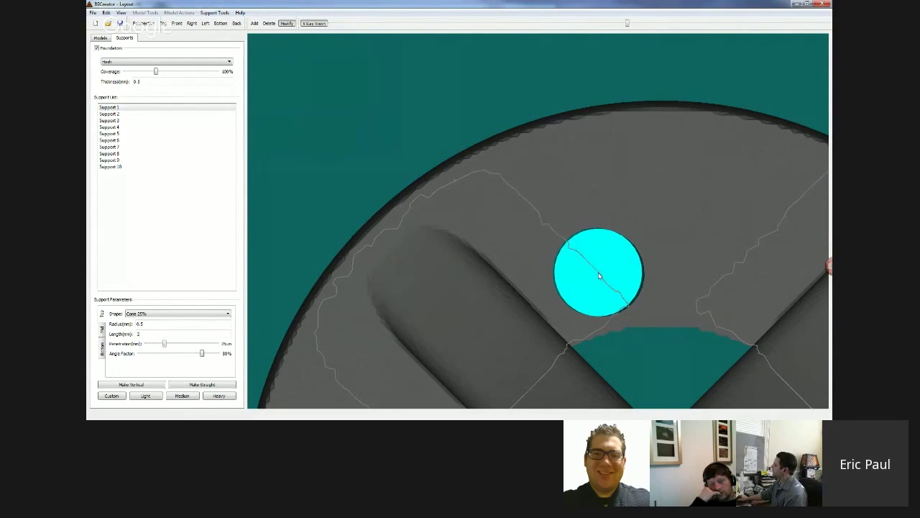
pyautogui.click(707, 299)
pyautogui.moveTo(707, 298); pyautogui.dragTo(718, 276)
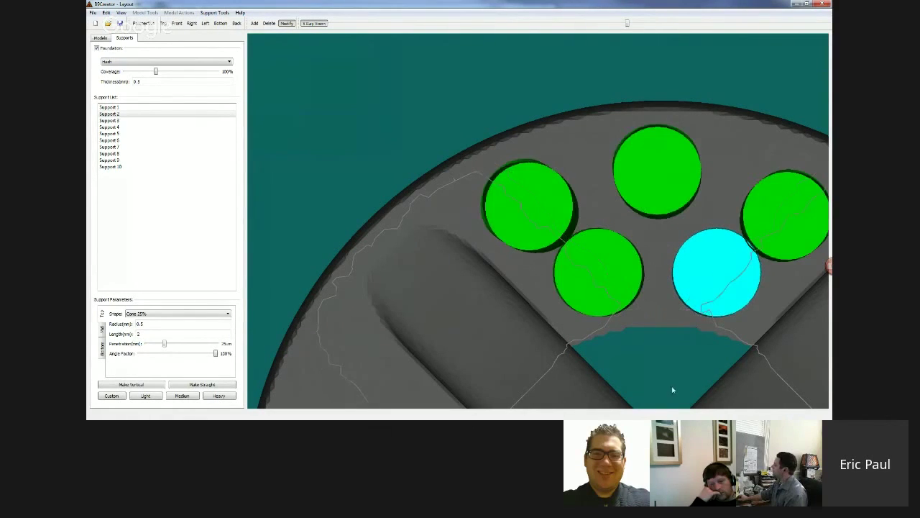
# Raise the X-Ray cutting level to check the tip spacing, then turn X-Ray Vision off and view the whole supported ring
pyautogui.scroll(-5, 666, 347)
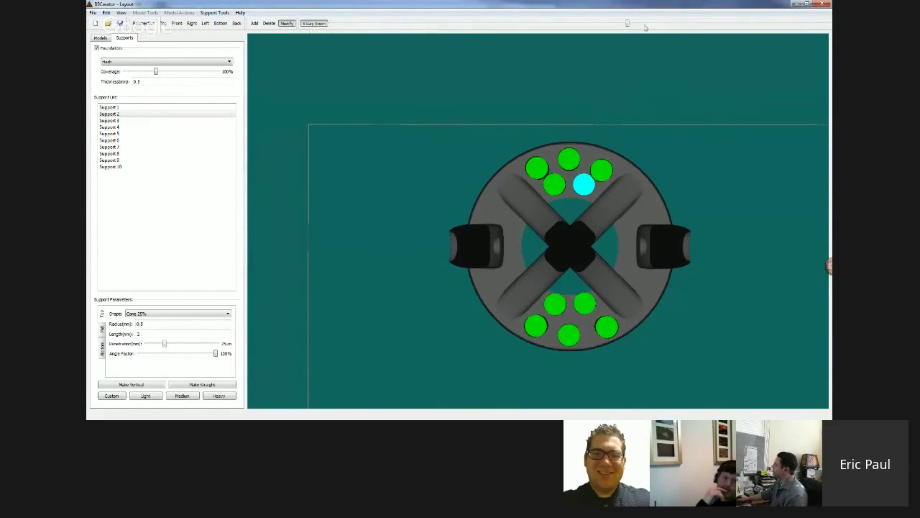
pyautogui.moveTo(627, 23); pyautogui.dragTo(646, 24)
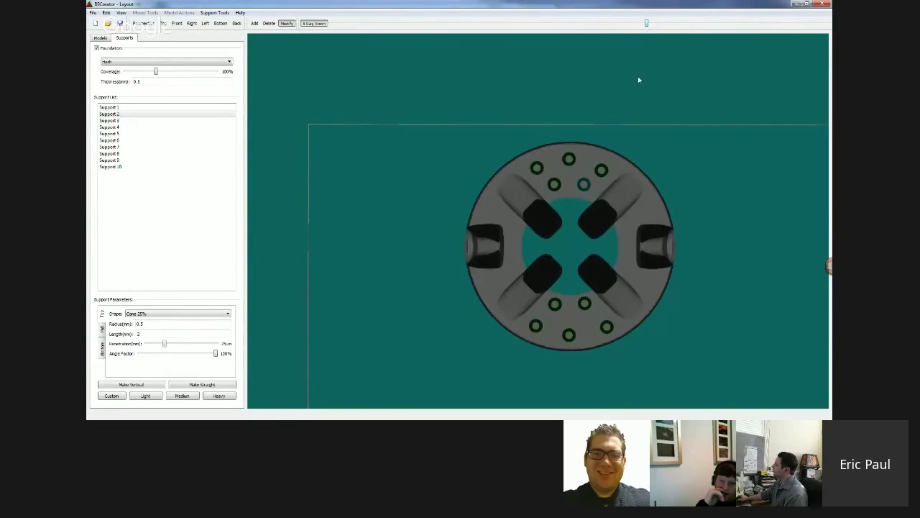
pyautogui.moveTo(639, 266); pyautogui.dragTo(634, 223, button='right')
pyautogui.scroll(-5, 634, 222)
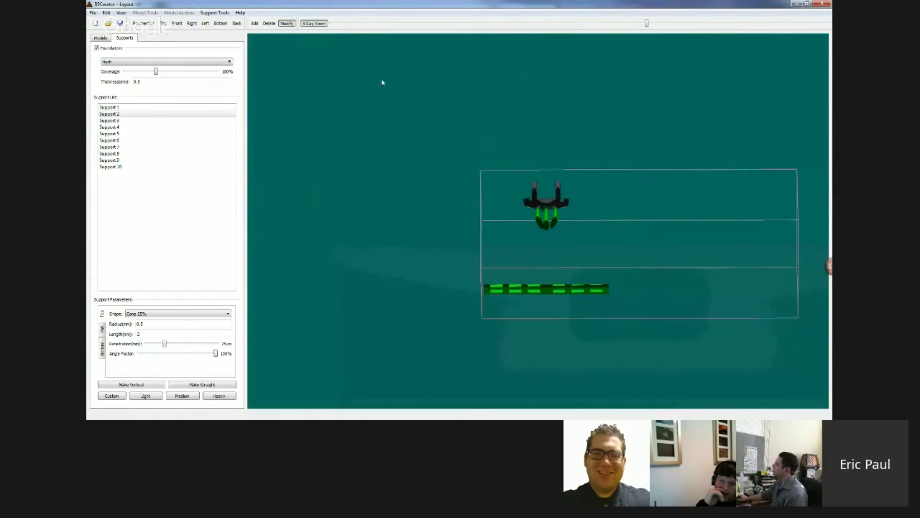
pyautogui.click(314, 25)
pyautogui.moveTo(569, 228); pyautogui.dragTo(538, 193, button='right')
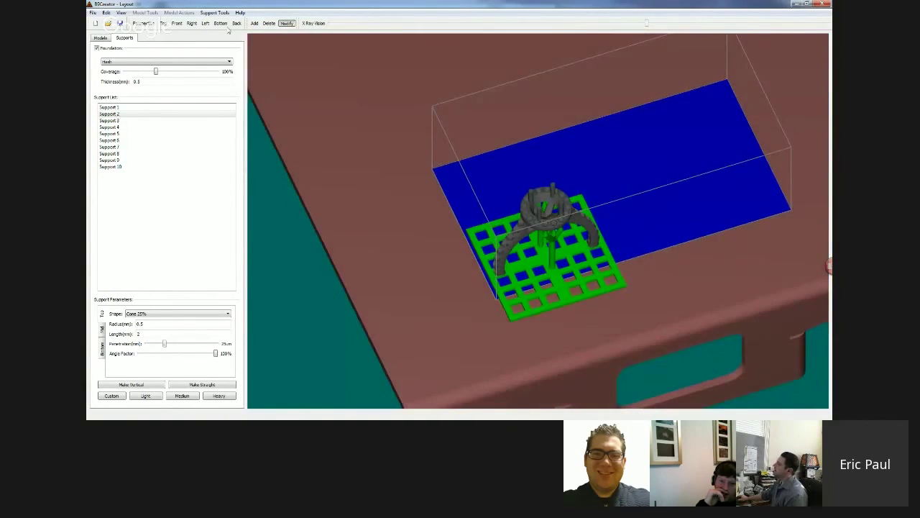
# Return to the model list, select the smoothed ring model, inspect it up close and show its supports
pyautogui.click(100, 38)
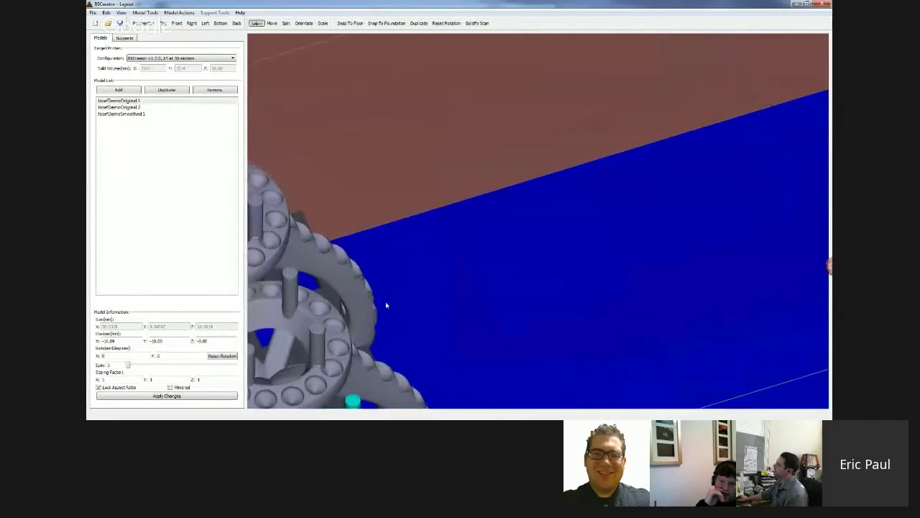
pyautogui.moveTo(546, 258); pyautogui.dragTo(561, 272, button='middle')
pyautogui.click(619, 218)
pyautogui.moveTo(612, 303)
pyautogui.mouseDown(button='middle')
pyautogui.moveTo(612, 285)
pyautogui.moveTo(615, 305)
pyautogui.mouseUp(button='middle')
pyautogui.moveTo(666, 191); pyautogui.dragTo(681, 229, button='middle')
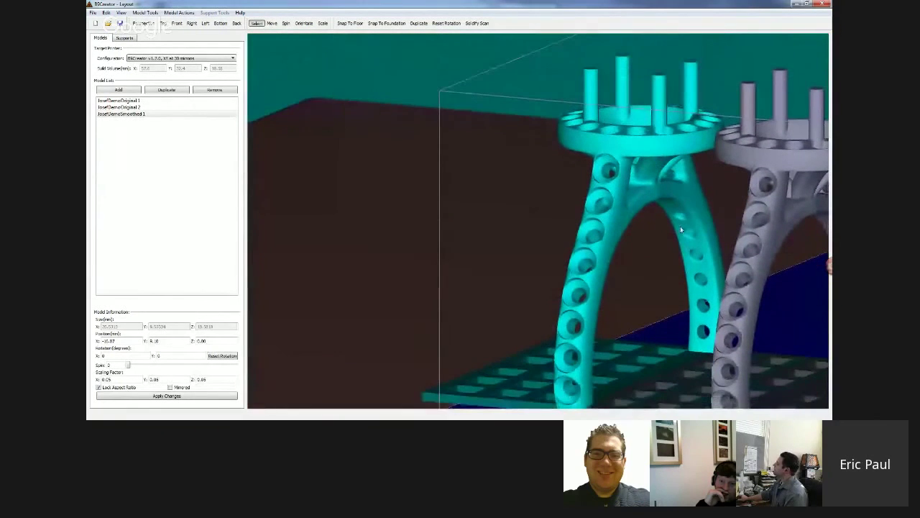
pyautogui.click(126, 38)
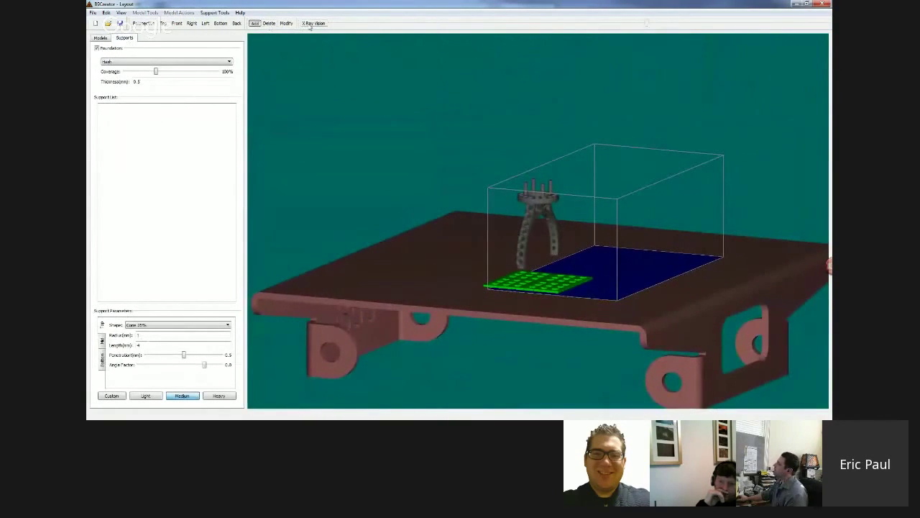
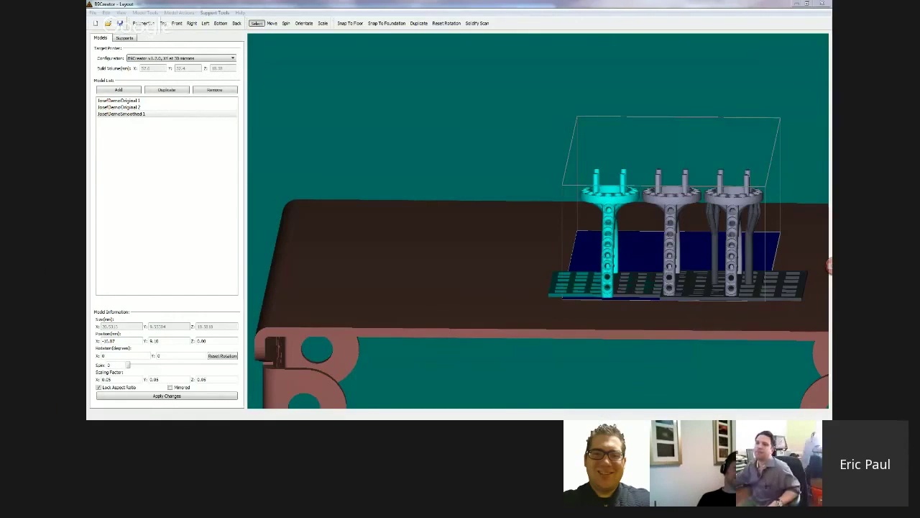
# Switch to Rhinoceros and start a new document from the Jewelry - Millimeters template
pyautogui.hotkey('alt', 'Tab')
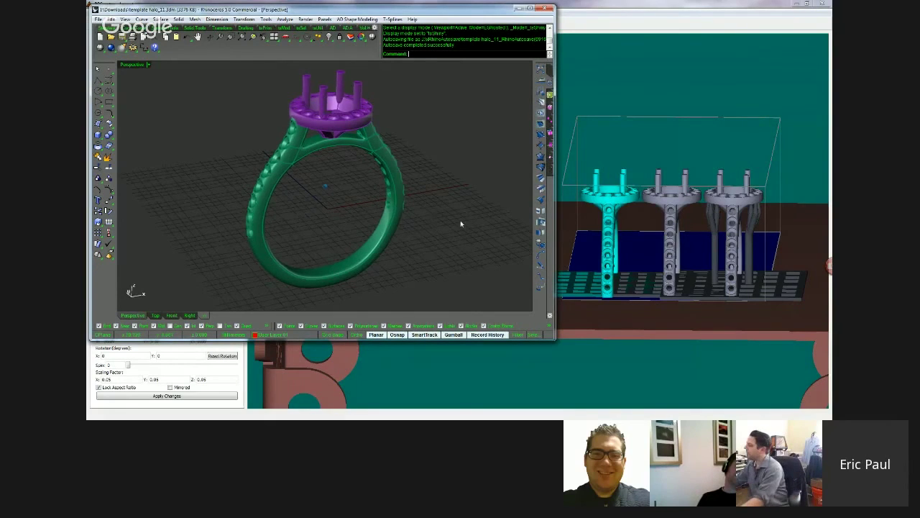
pyautogui.moveTo(461, 220); pyautogui.dragTo(457, 247, button='right')
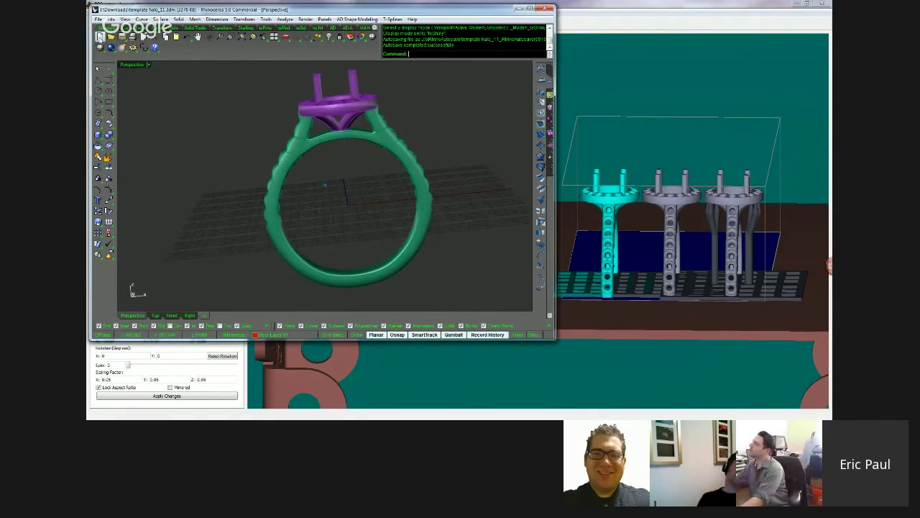
pyautogui.click(100, 36)
pyautogui.click(293, 194)
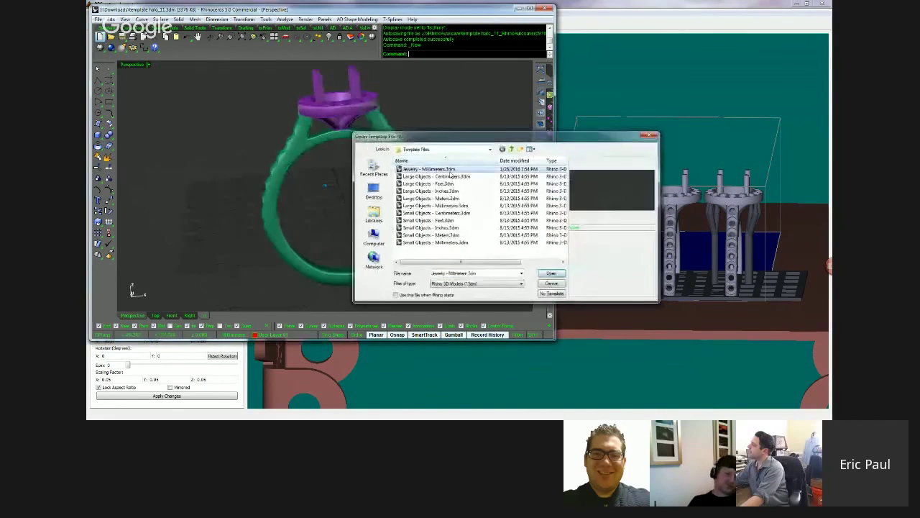
pyautogui.doubleClick(451, 170)
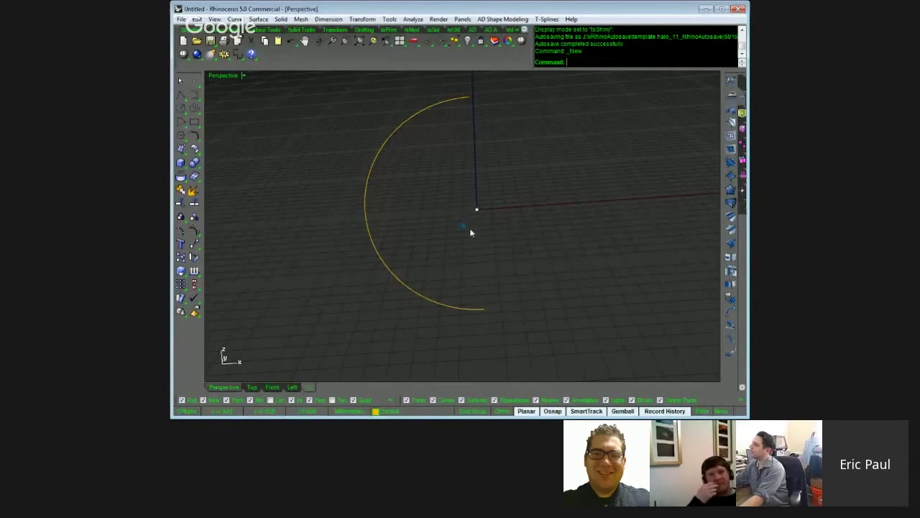
# Create a size 7 finger rail with the LeoFingerRail command, keeping MoveToLayer set to True
pyautogui.write('LeoGi')
pyautogui.press('BackSpace')
pyautogui.write('Fn')
pyautogui.press('Return')
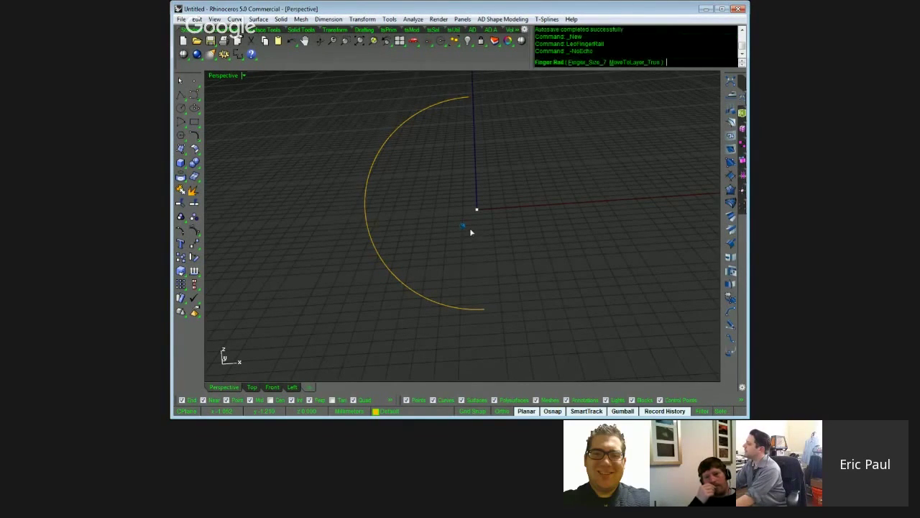
pyautogui.press('Return')
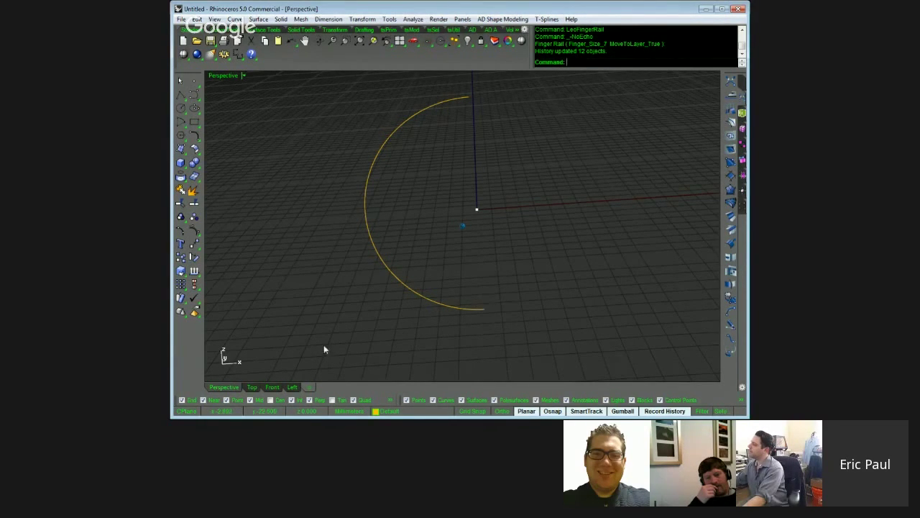
# In the Front view, make a slightly larger copy of the rail with Scale2D about its centre, with Copy set to Yes
pyautogui.click(274, 386)
pyautogui.middleClick(441, 319)
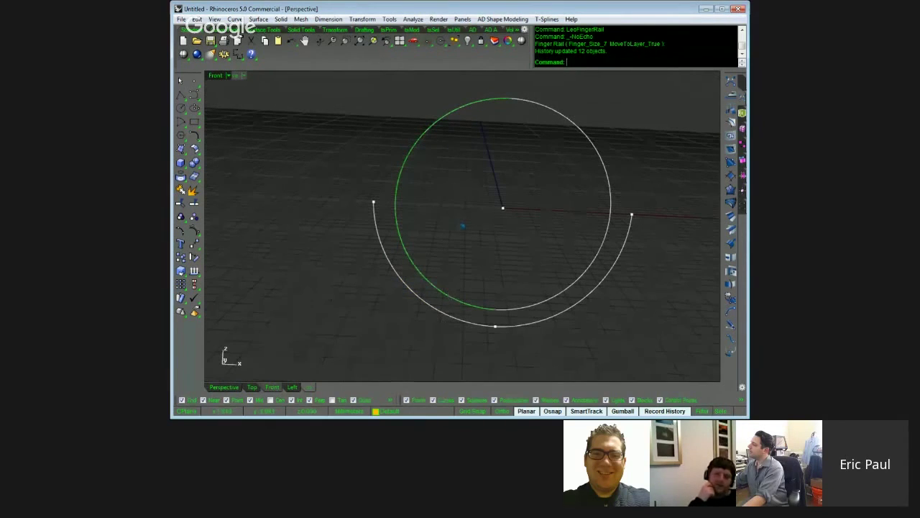
pyautogui.click(470, 276)
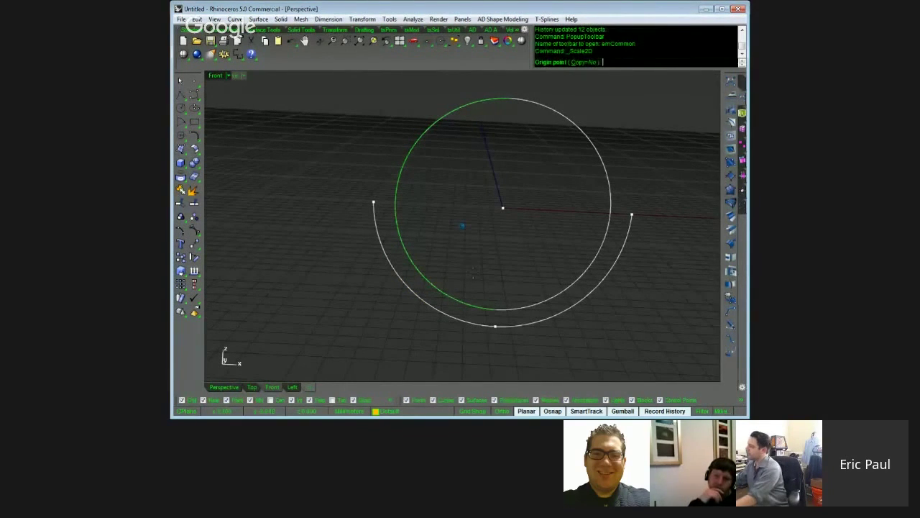
pyautogui.write('cc')
pyautogui.press('Return')
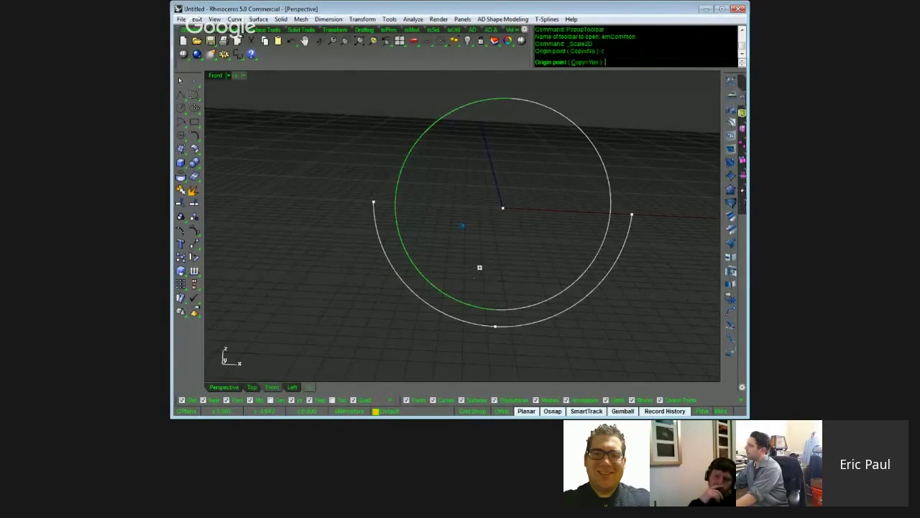
pyautogui.click(434, 201)
pyautogui.click(429, 328)
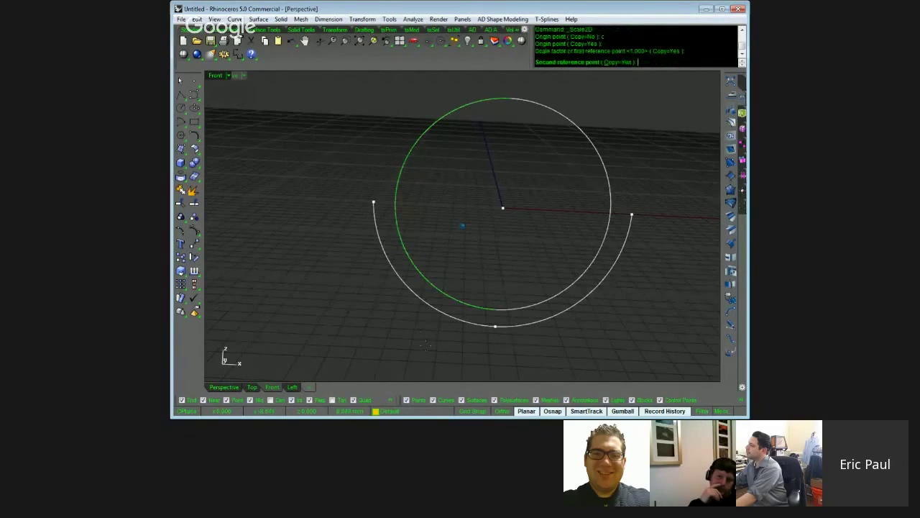
pyautogui.click(425, 349)
pyautogui.press('Return')
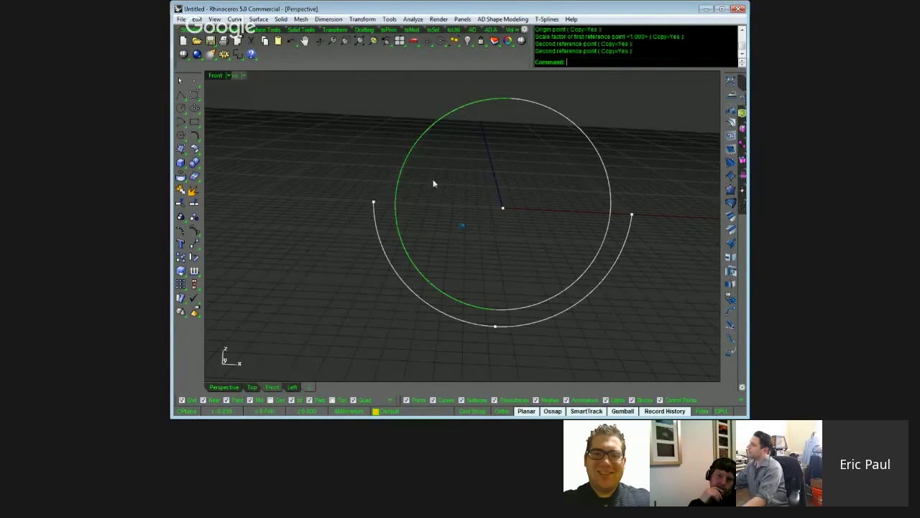
# Show the scaled curve's control points, select two of them and adjust them with the gumball
pyautogui.middleClick(478, 186)
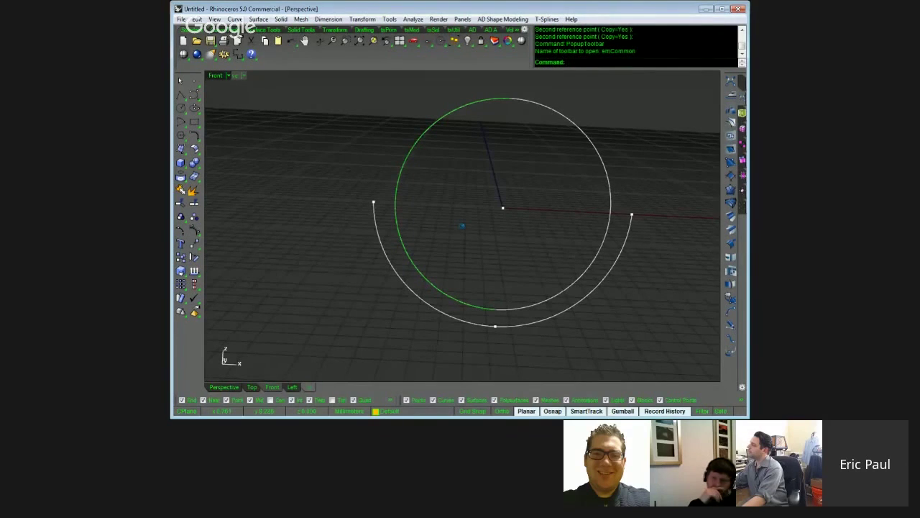
pyautogui.click(447, 167)
pyautogui.moveTo(482, 167); pyautogui.dragTo(511, 168)
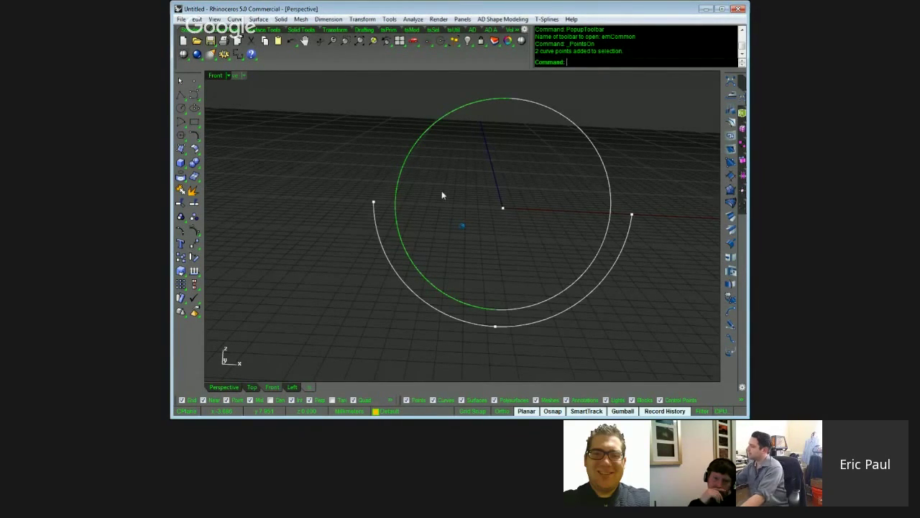
pyautogui.keyDown('shift'); pyautogui.moveTo(457, 194); pyautogui.dragTo(510, 196); pyautogui.keyUp('shift')
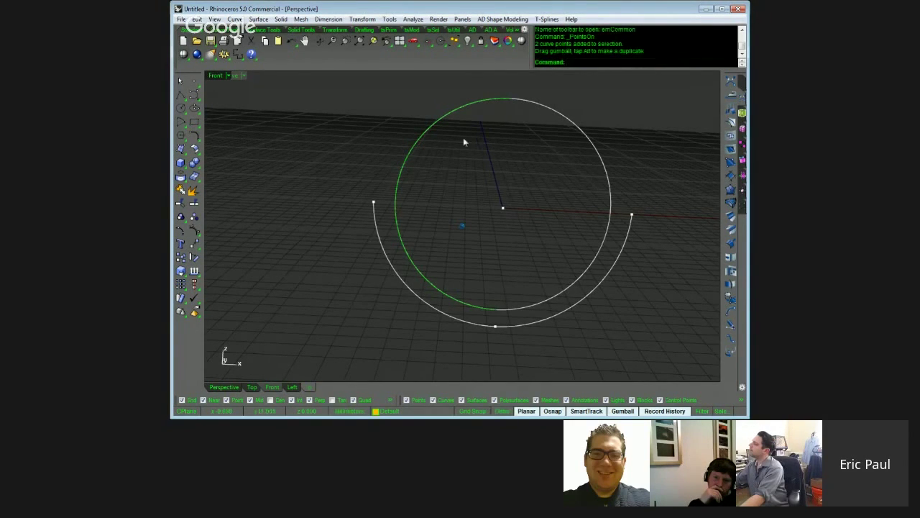
# Reshape the scaled outer curve by moving its control points with the gumball to form the ring's shoulder profile
pyautogui.moveTo(447, 136); pyautogui.dragTo(437, 127)
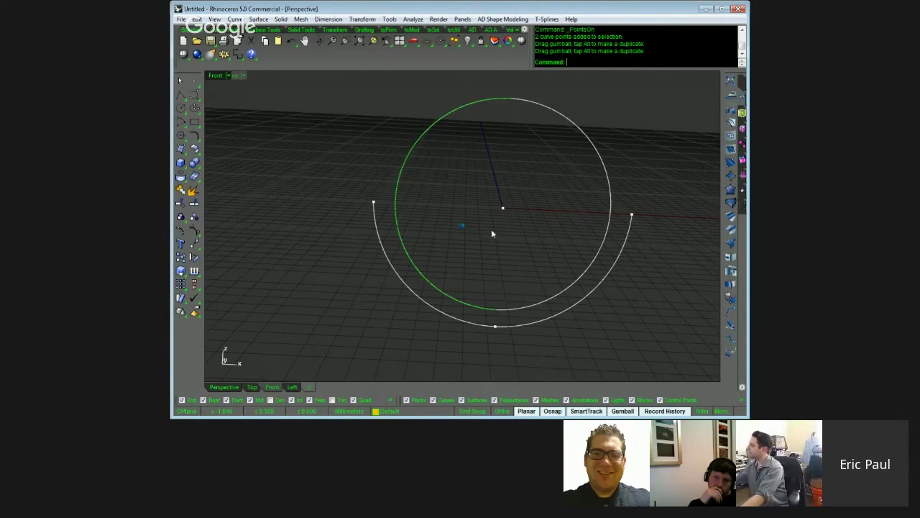
pyautogui.moveTo(477, 250); pyautogui.dragTo(468, 253)
pyautogui.moveTo(501, 218); pyautogui.dragTo(496, 219)
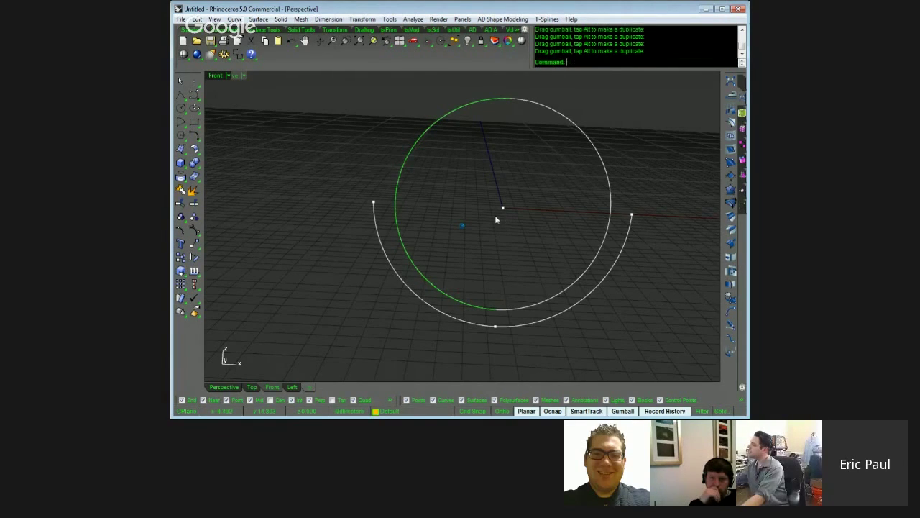
pyautogui.click(407, 155)
pyautogui.moveTo(465, 146); pyautogui.dragTo(474, 149)
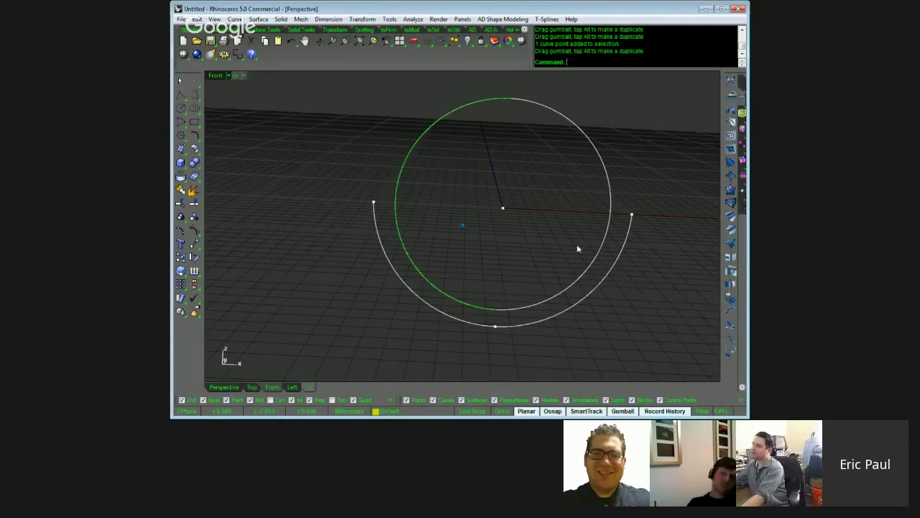
pyautogui.moveTo(461, 151); pyautogui.dragTo(433, 146)
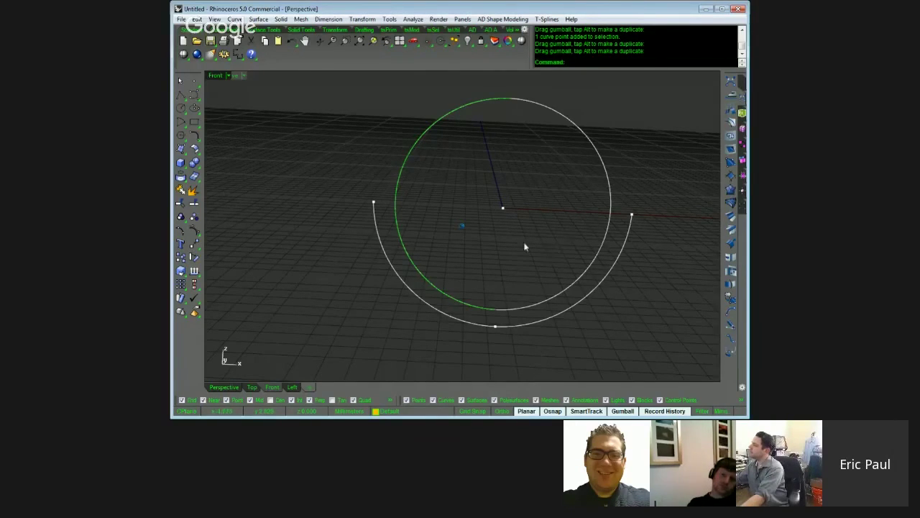
pyautogui.click(495, 327)
pyautogui.moveTo(579, 337); pyautogui.dragTo(571, 334)
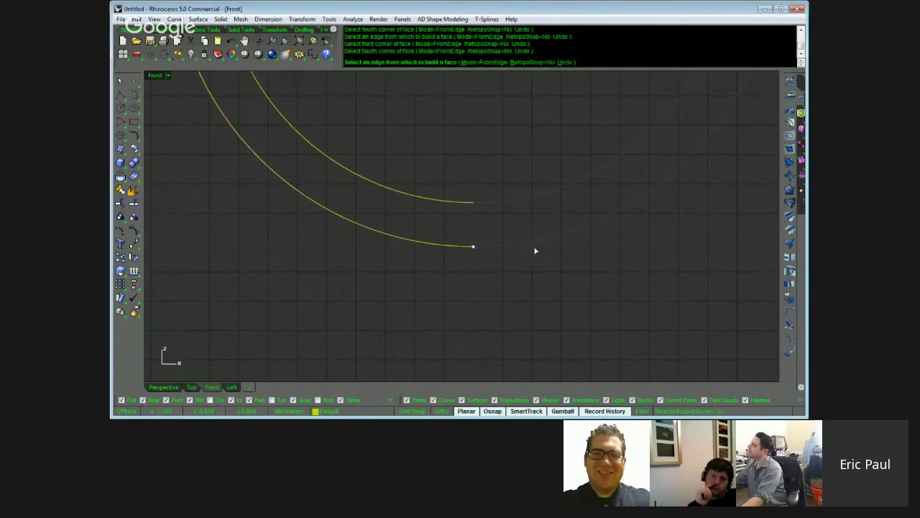
pyautogui.click(562, 202)
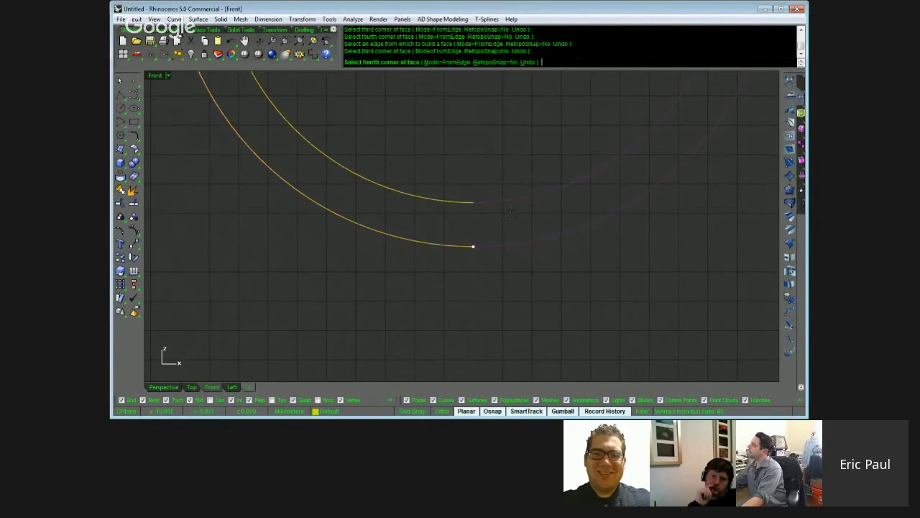
pyautogui.click(630, 208)
pyautogui.click(623, 186)
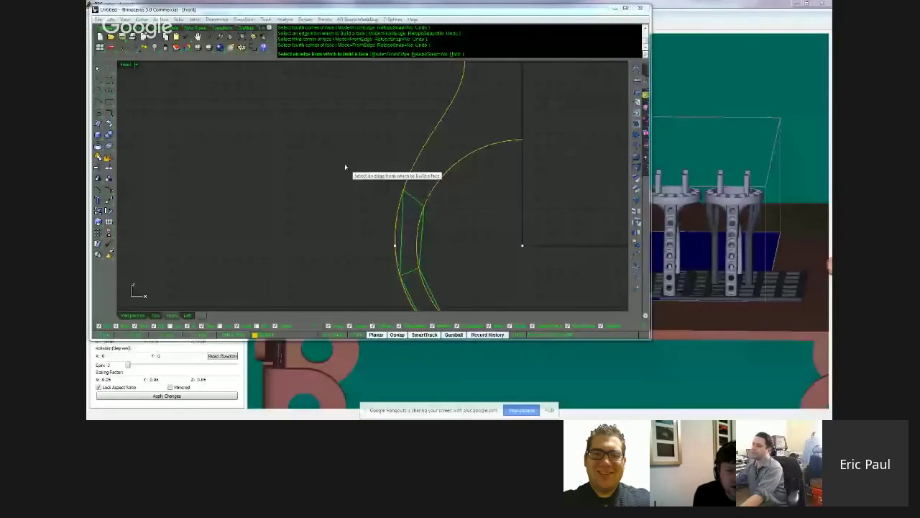
pyautogui.scroll(-2, 345, 167)
pyautogui.moveTo(335, 174); pyautogui.dragTo(295, 138, button='right')
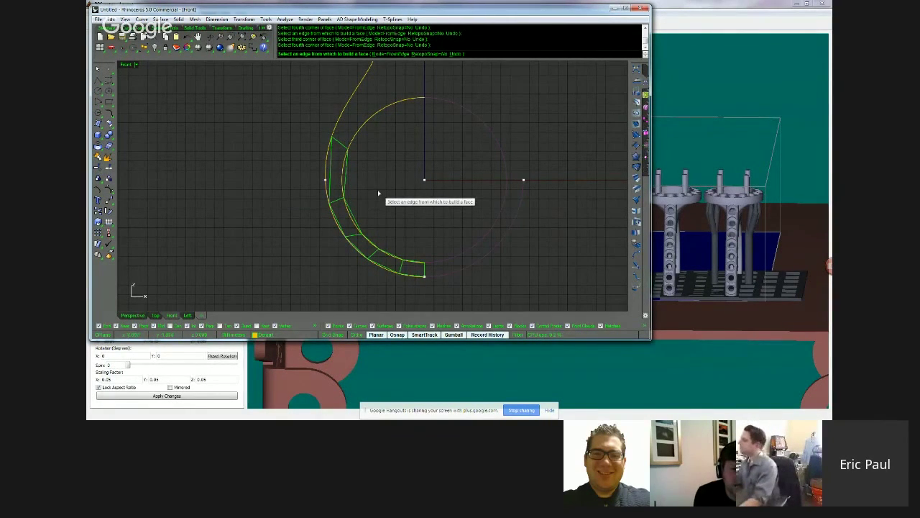
pyautogui.press('Escape')
pyautogui.scroll(1, 389, 206)
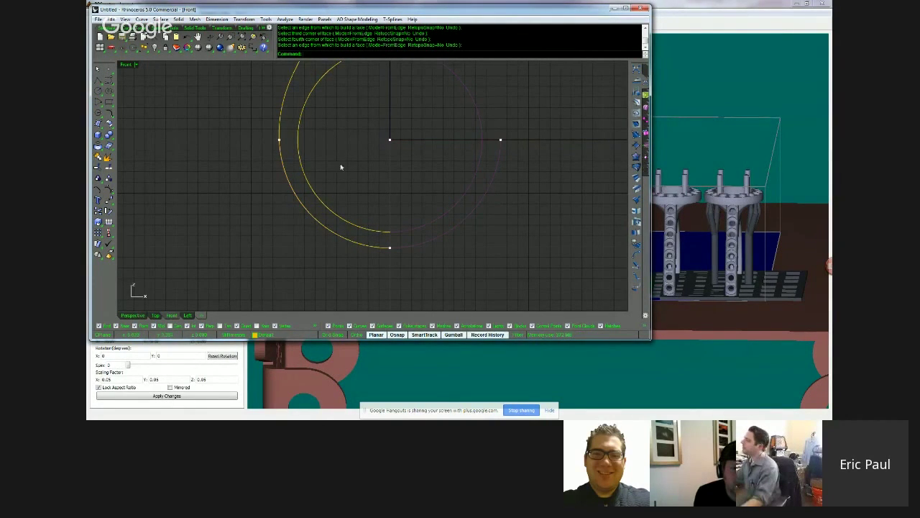
# Maximize the Rhinoceros window and build a four-corner face with tsAppend in Simple mode between the lower ends of the inner and outer curves
pyautogui.doubleClick(342, 10)
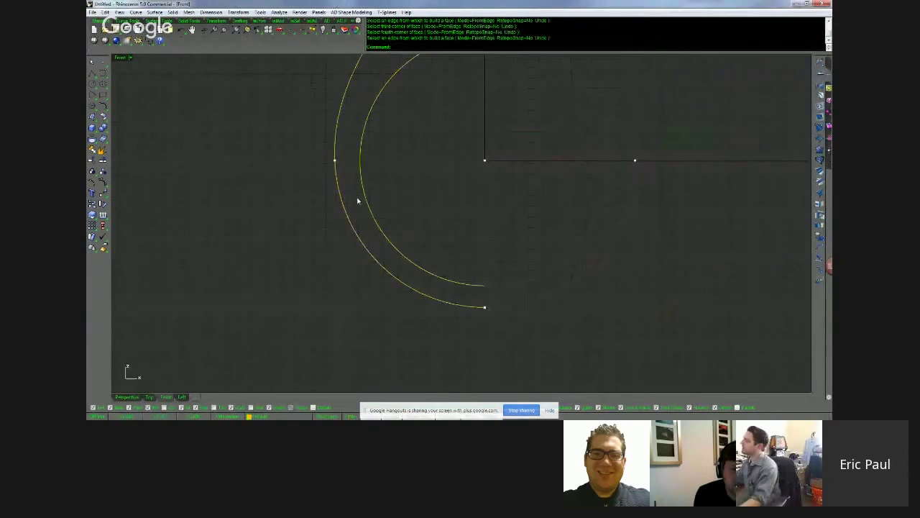
pyautogui.moveTo(437, 138); pyautogui.dragTo(398, 134, button='right')
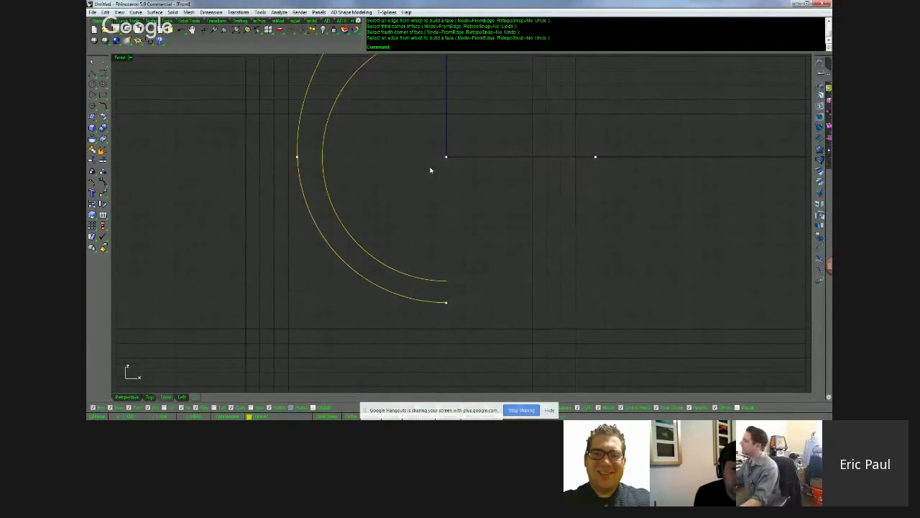
pyautogui.press('Return')
pyautogui.moveTo(430, 170); pyautogui.dragTo(398, 93, button='right')
pyautogui.scroll(1, 398, 93)
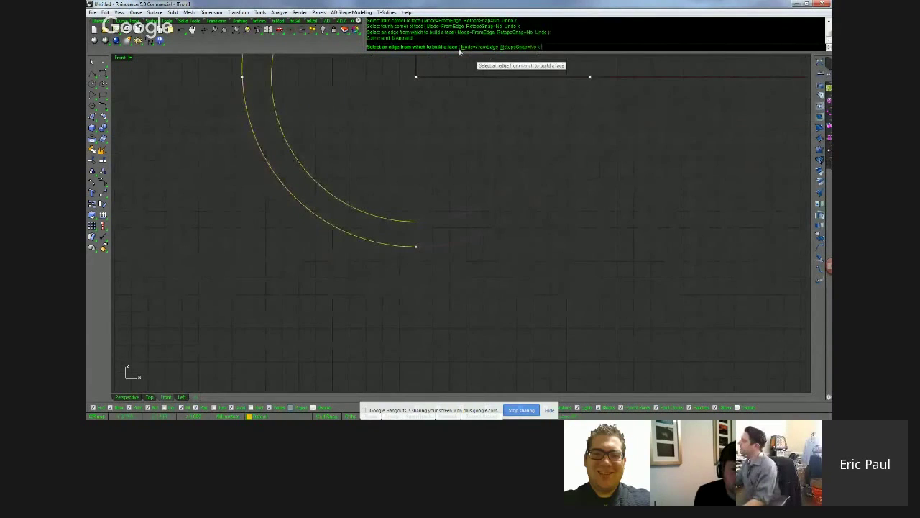
pyautogui.scroll(4, 459, 165)
pyautogui.moveTo(459, 165); pyautogui.dragTo(474, 61, button='right')
pyautogui.click(473, 46)
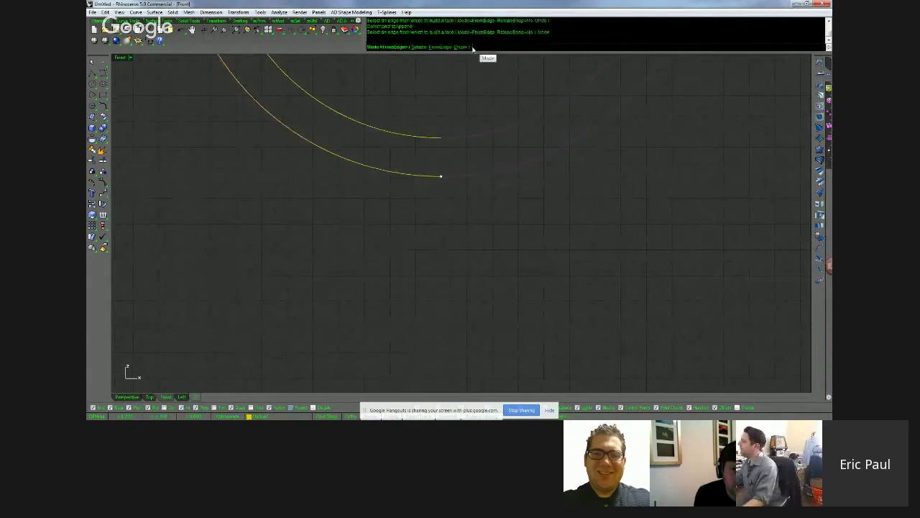
pyautogui.click(420, 47)
pyautogui.click(441, 136)
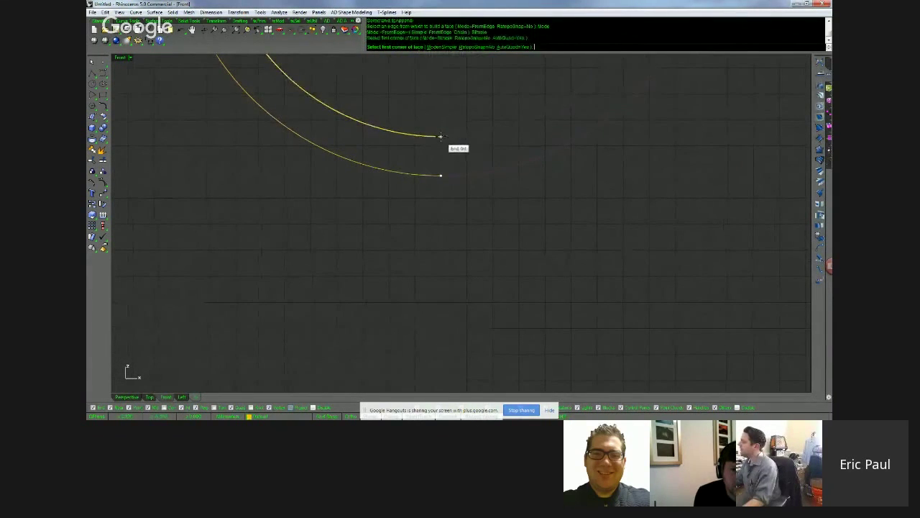
pyautogui.click(440, 177)
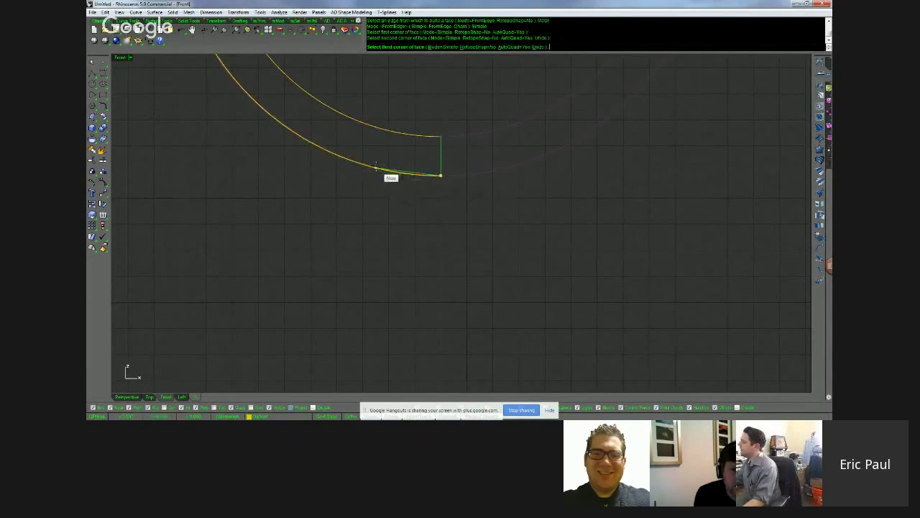
pyautogui.click(376, 168)
pyautogui.click(386, 131)
pyautogui.press('Return')
pyautogui.scroll(-4, 403, 146)
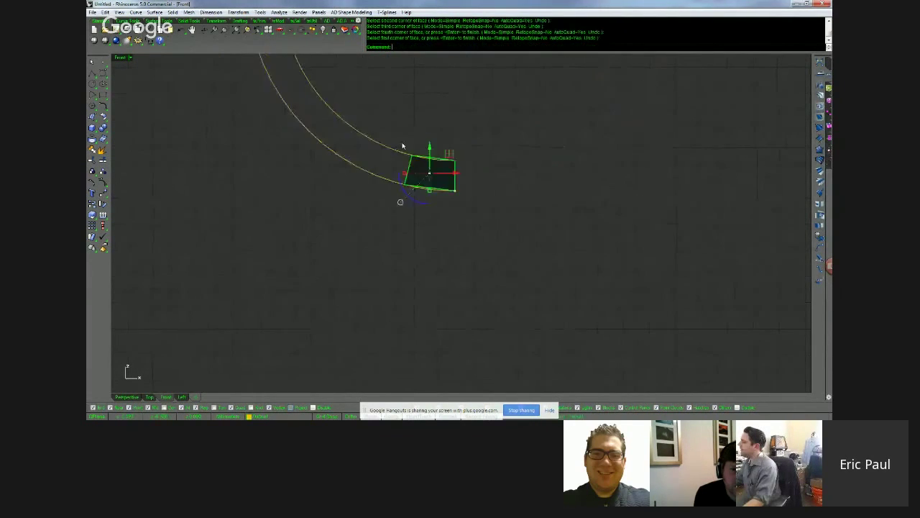
# Restart tsAppend in FromEdge mode and add a second face from the first face's open edge, with corners on both curves
pyautogui.click(416, 146)
pyautogui.rightClick(416, 146)
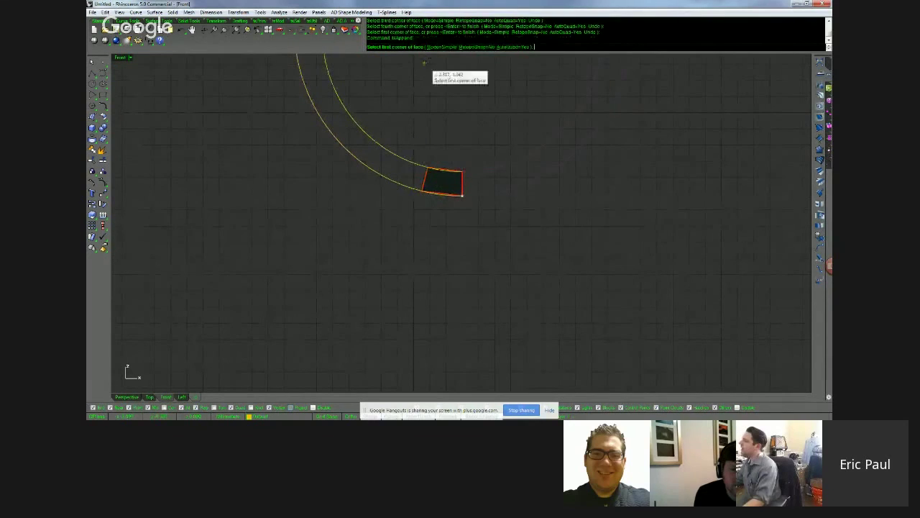
pyautogui.click(439, 48)
pyautogui.click(432, 48)
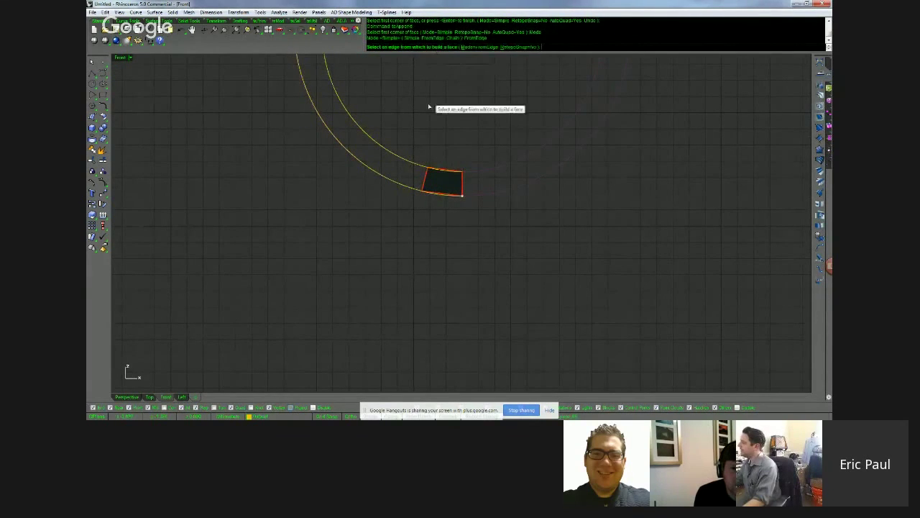
pyautogui.click(426, 181)
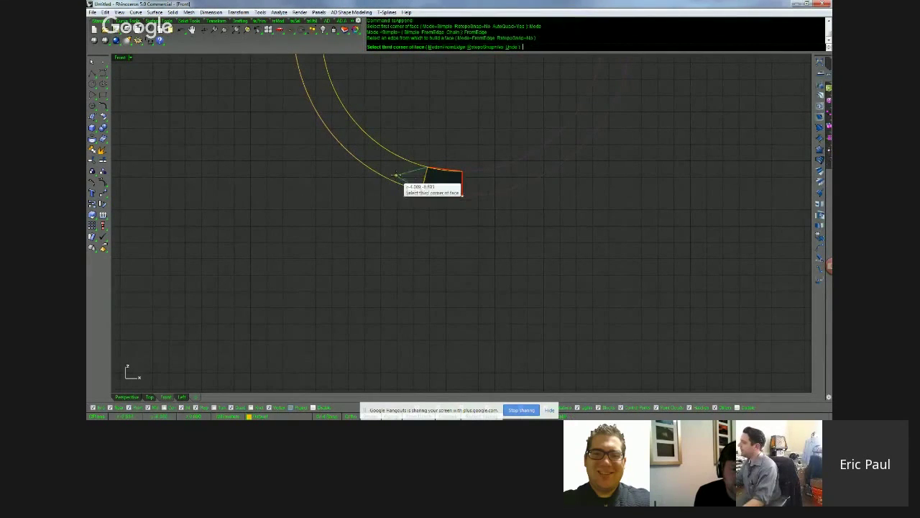
pyautogui.click(375, 170)
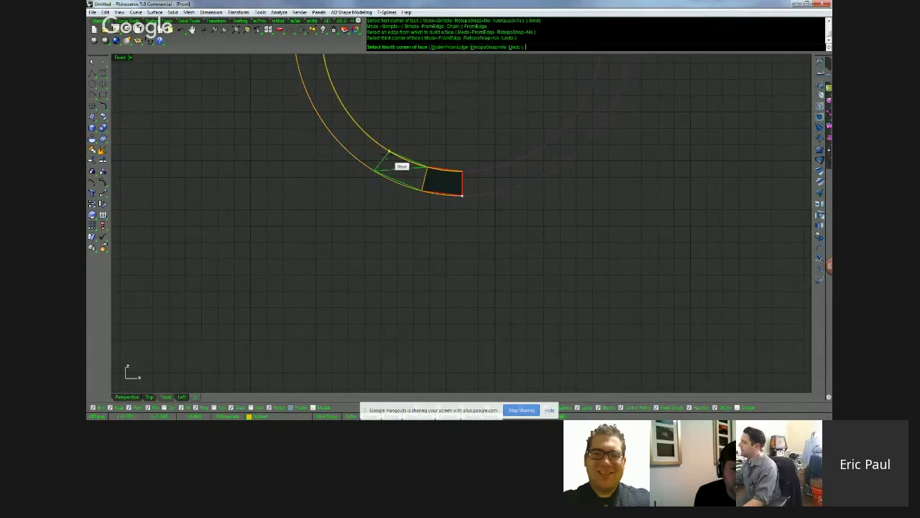
pyautogui.click(389, 153)
# Append two more faces along the lower shank, placing their corners on the outer and inner curves
pyautogui.moveTo(394, 175); pyautogui.dragTo(413, 178, button='right')
pyautogui.click(401, 164)
pyautogui.click(378, 129)
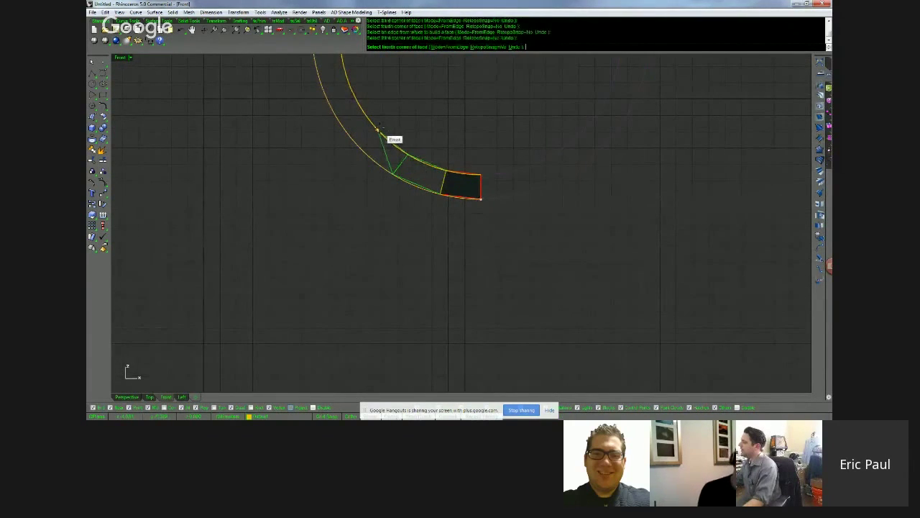
pyautogui.click(358, 146)
pyautogui.click(368, 139)
pyautogui.moveTo(339, 129); pyautogui.dragTo(355, 132, button='right')
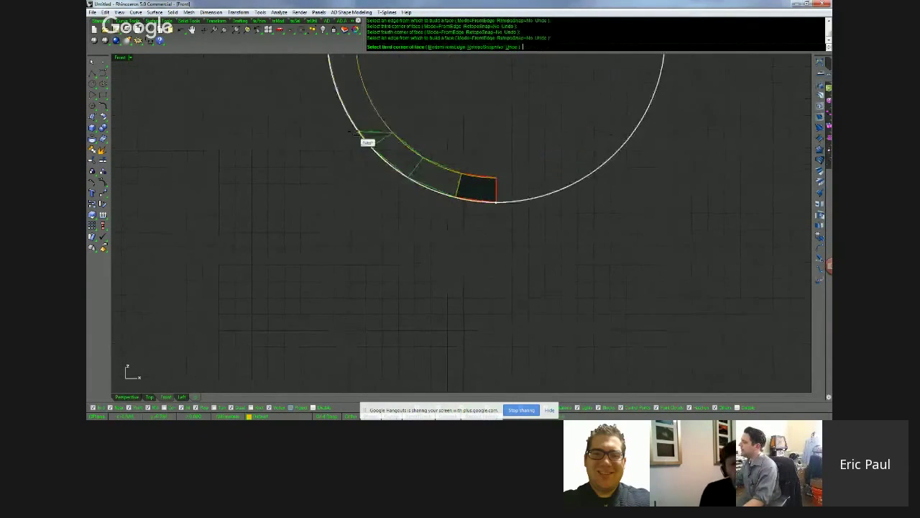
pyautogui.click(354, 118)
pyautogui.click(376, 109)
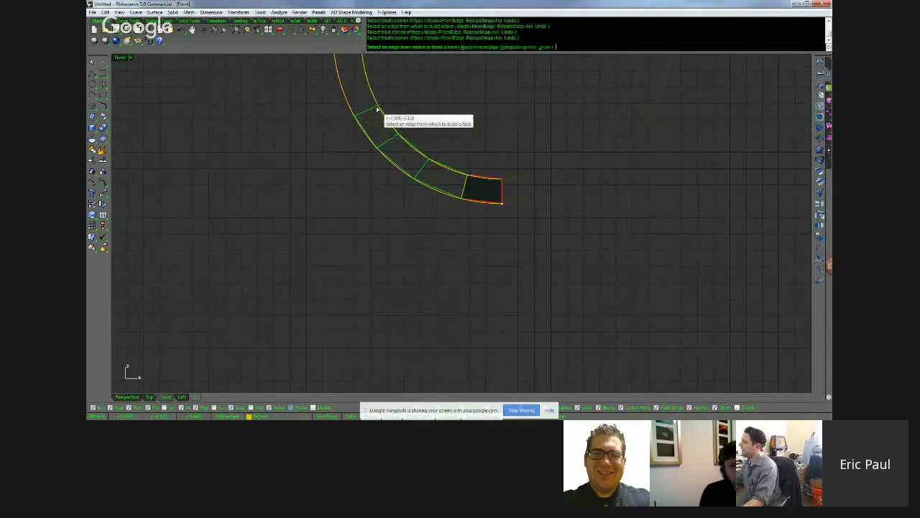
# Append two faces up the ring's side, the second spanning the outer curve's side control point
pyautogui.moveTo(345, 105); pyautogui.dragTo(382, 130, button='right')
pyautogui.click(401, 137)
pyautogui.moveTo(378, 81); pyautogui.dragTo(397, 137, button='right')
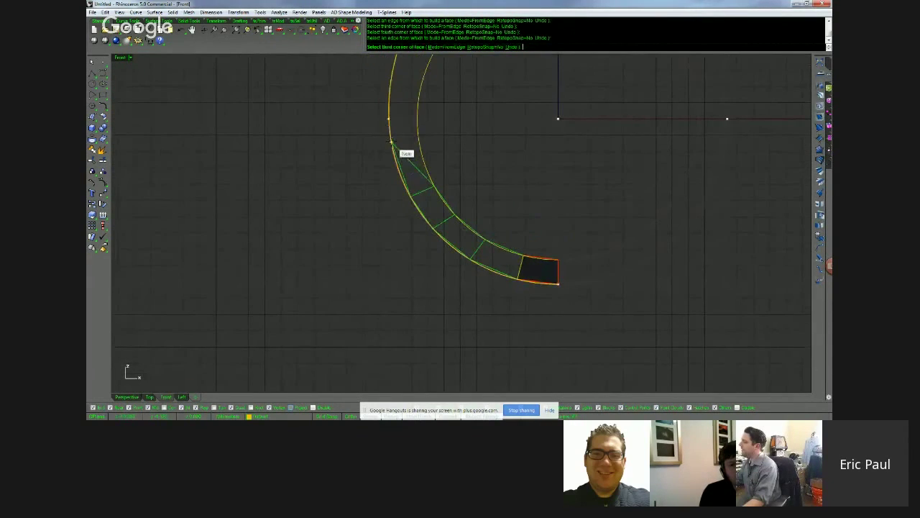
pyautogui.click(392, 148)
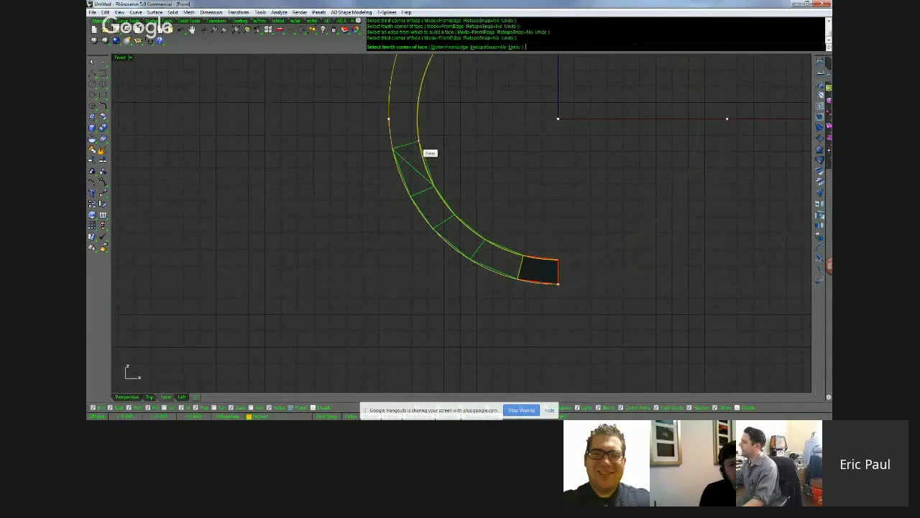
pyautogui.click(419, 144)
pyautogui.moveTo(400, 144); pyautogui.dragTo(417, 164, button='right')
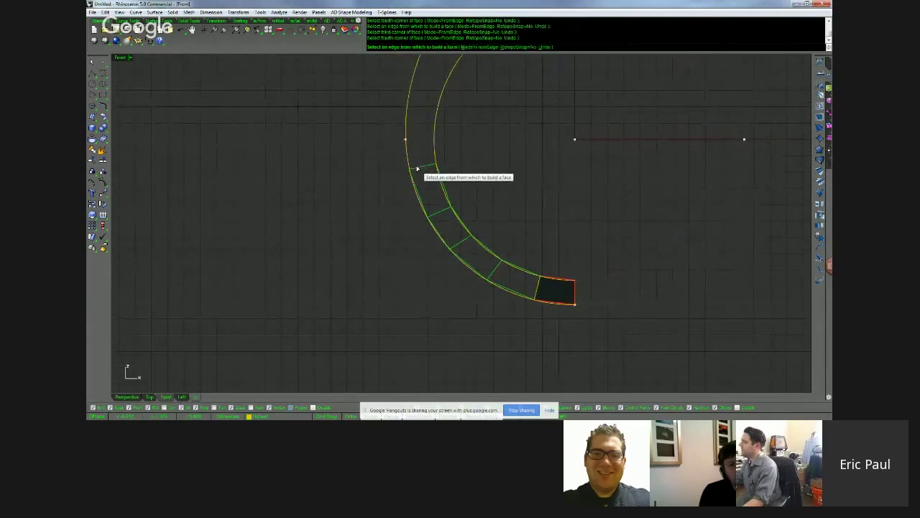
pyautogui.click(417, 168)
pyautogui.moveTo(388, 72); pyautogui.dragTo(417, 143, button='right')
pyautogui.click(438, 175)
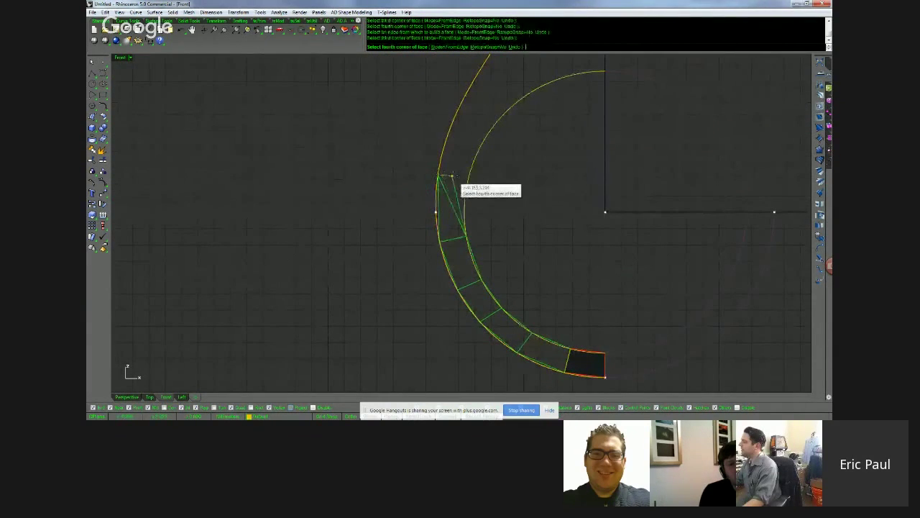
pyautogui.click(467, 179)
# Append two faces from the strip's upper edge along the start of the shoulder, with corners on both curves
pyautogui.moveTo(467, 180); pyautogui.dragTo(461, 199, button='right')
pyautogui.click(457, 203)
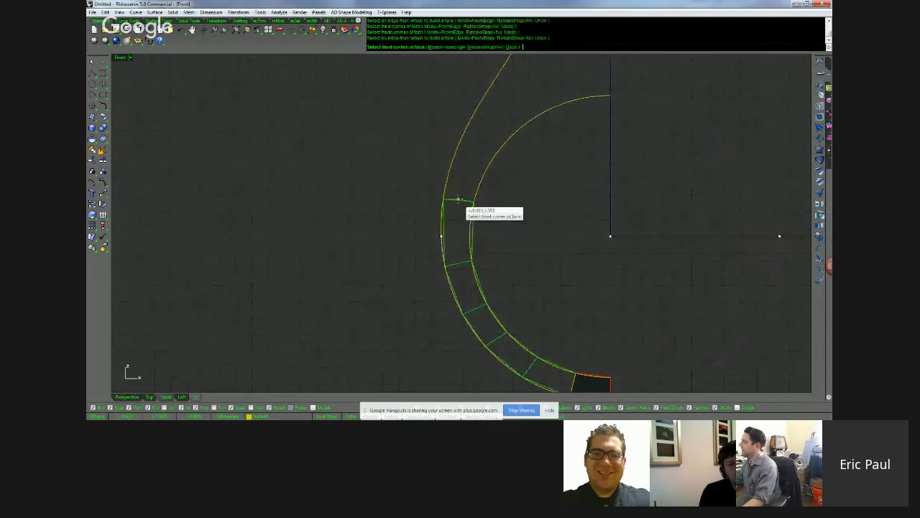
pyautogui.click(462, 136)
pyautogui.click(478, 148)
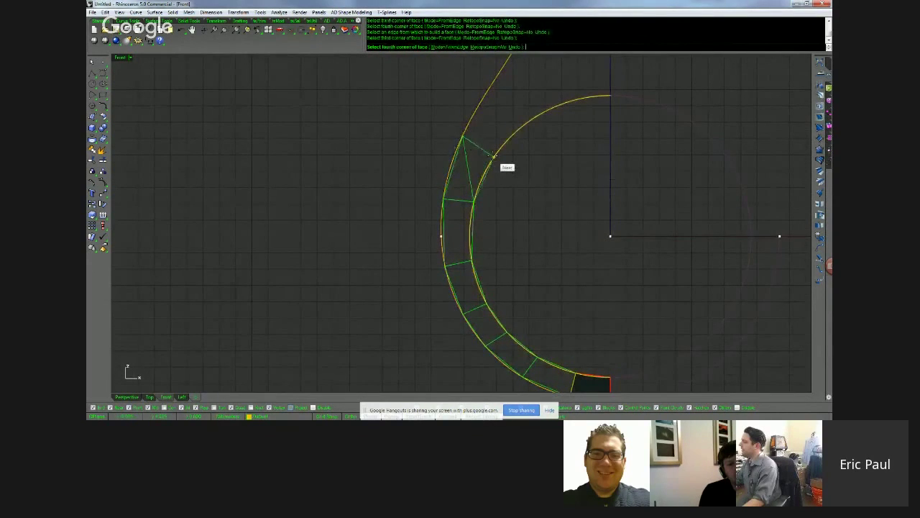
pyautogui.moveTo(490, 129); pyautogui.dragTo(489, 170, button='right')
pyautogui.click(475, 190)
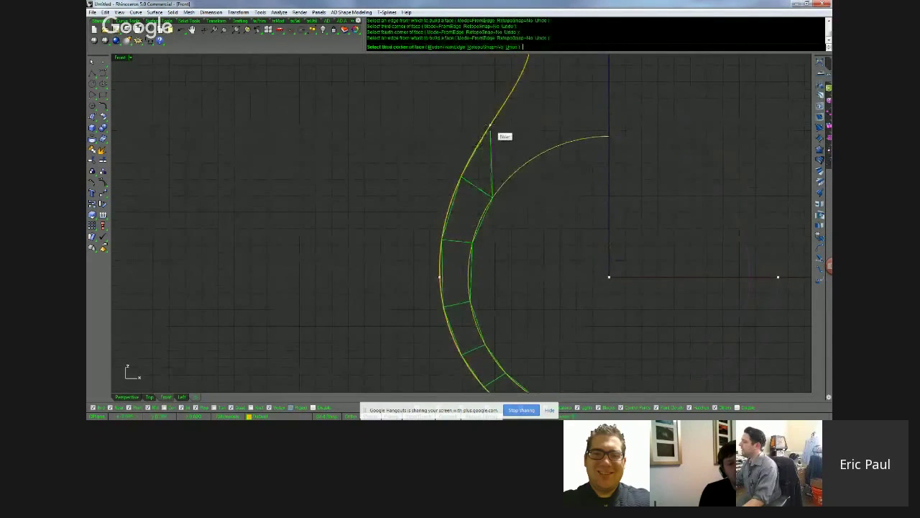
pyautogui.click(488, 131)
pyautogui.click(526, 162)
# Append a wide last face below the outer curve's upper tip, finish the face strip and deselect it
pyautogui.moveTo(527, 151); pyautogui.dragTo(519, 216, button='right')
pyautogui.click(495, 202)
pyautogui.click(510, 148)
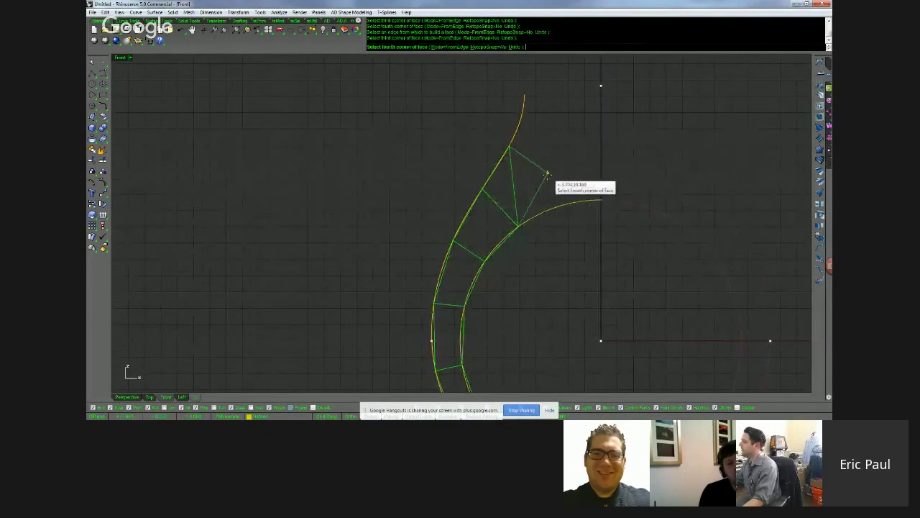
pyautogui.click(564, 204)
pyautogui.moveTo(528, 143); pyautogui.dragTo(516, 206, button='right')
pyautogui.scroll(-2, 523, 228)
pyautogui.scroll(-4, 508, 218)
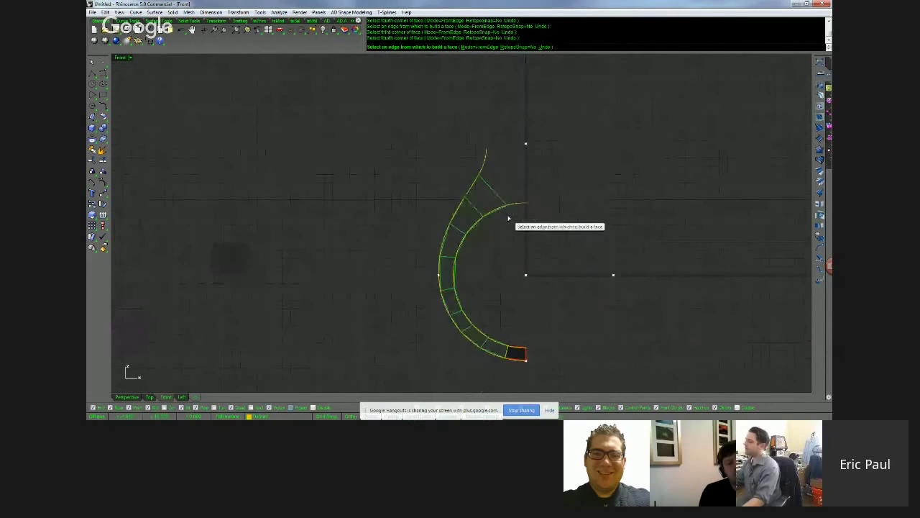
pyautogui.rightClick(508, 218)
pyautogui.moveTo(500, 215); pyautogui.dragTo(516, 248, button='right')
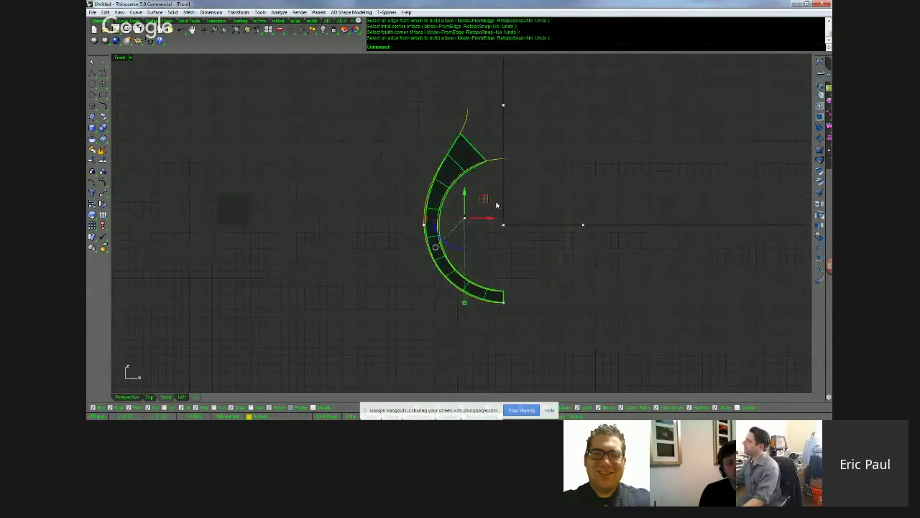
pyautogui.press('Escape')
pyautogui.scroll(5, 451, 236)
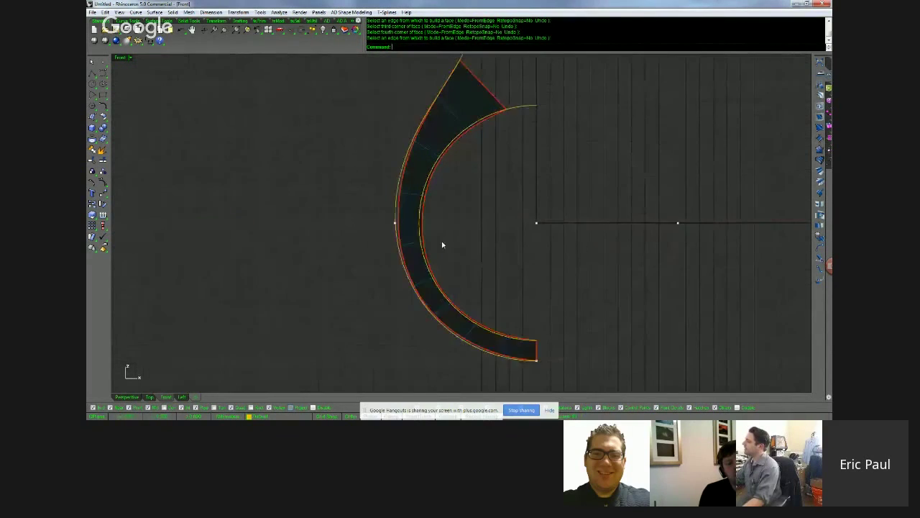
pyautogui.scroll(2, 443, 245)
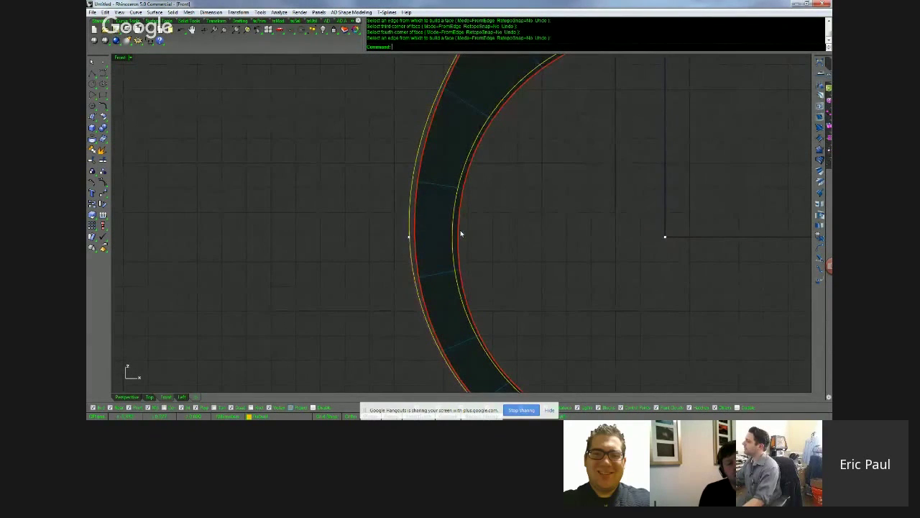
# Turn on T-Splines edit mode with tsEditMode and show the face strip's vertices for editing
pyautogui.scroll(-5, 460, 236)
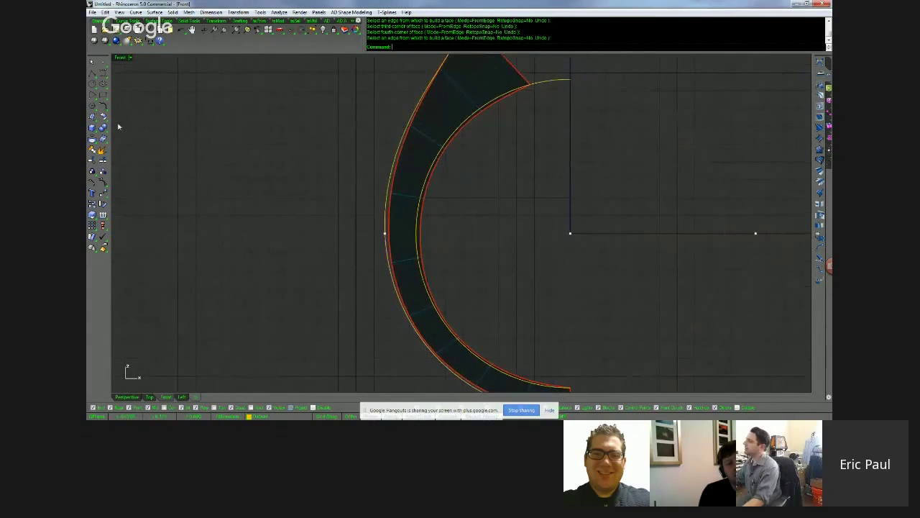
pyautogui.write('tsEditMode')
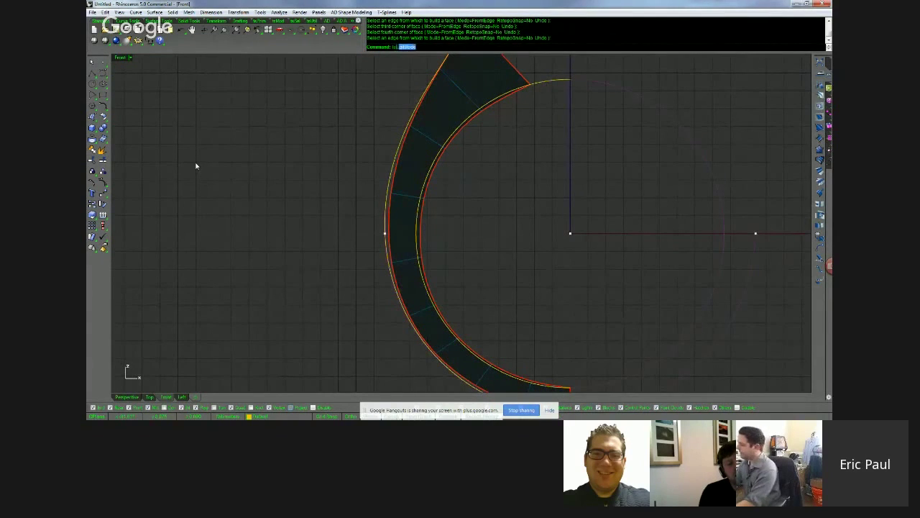
pyautogui.press('Return')
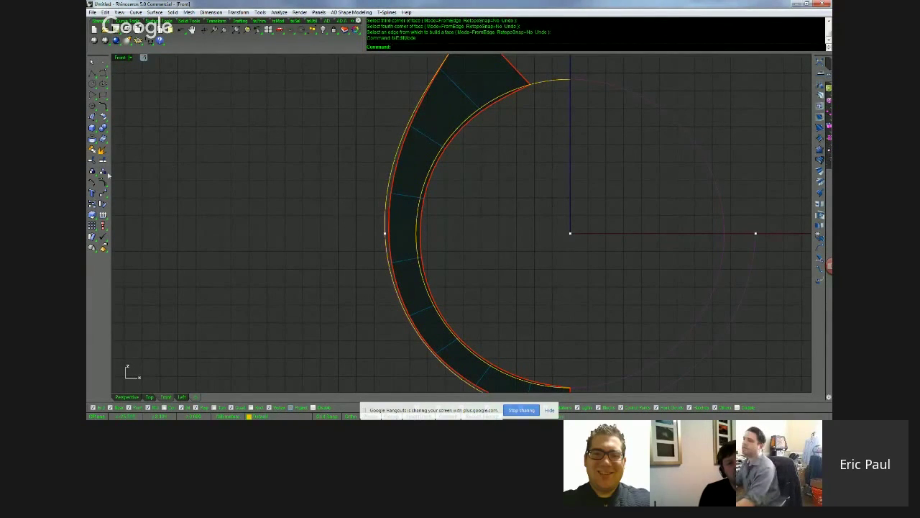
pyautogui.moveTo(161, 131); pyautogui.dragTo(250, 97)
pyautogui.click(252, 169)
pyautogui.scroll(-3, 418, 189)
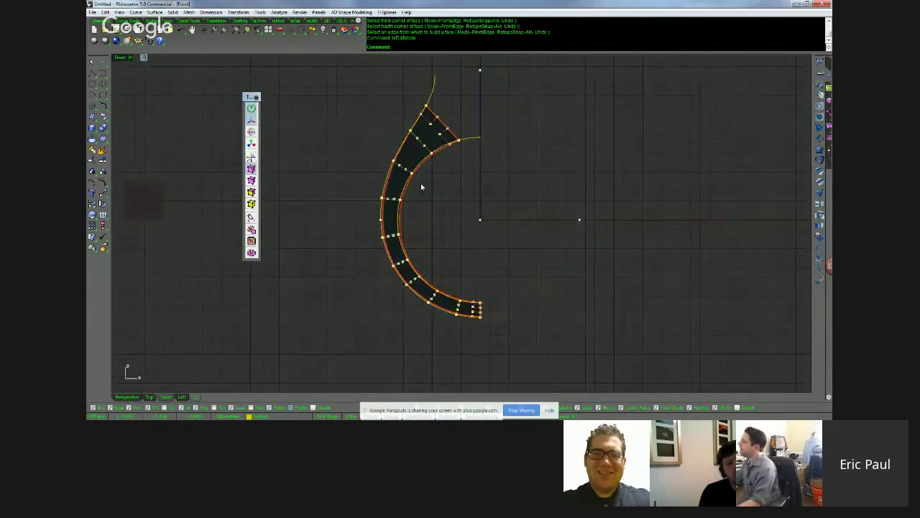
# Scale the vertices along the shank and side slightly outward about the ring's centre with Scale2D, with copying off
pyautogui.moveTo(368, 158); pyautogui.dragTo(464, 324)
pyautogui.scroll(4, 465, 324)
pyautogui.middleClick(459, 308)
pyautogui.click(477, 280)
pyautogui.write('c')
pyautogui.press('Return')
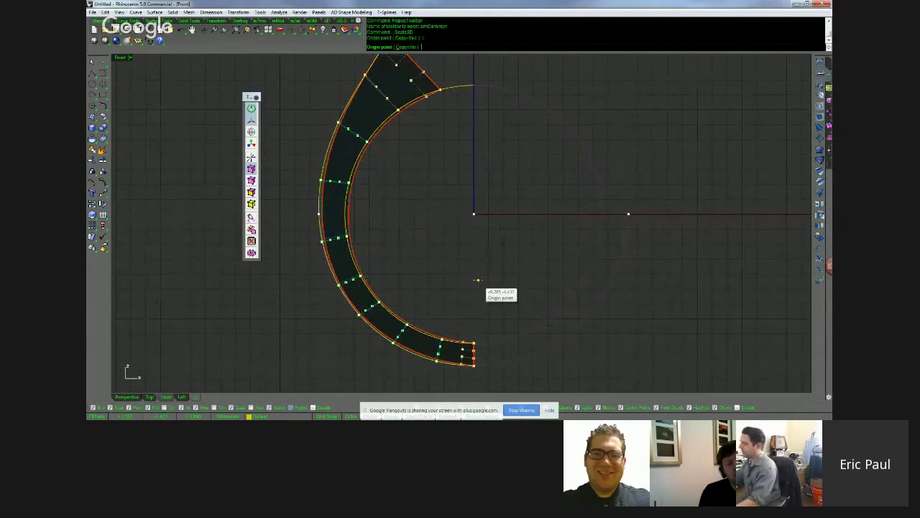
pyautogui.click(473, 214)
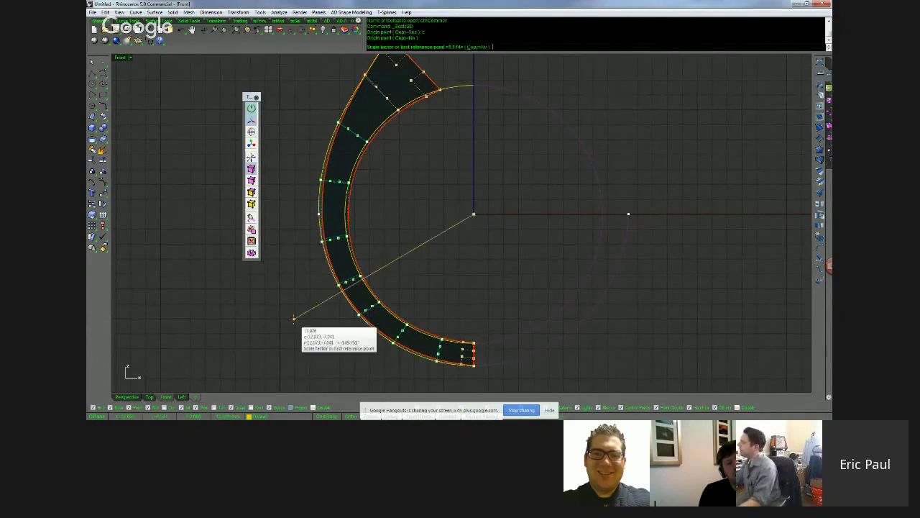
pyautogui.click(292, 320)
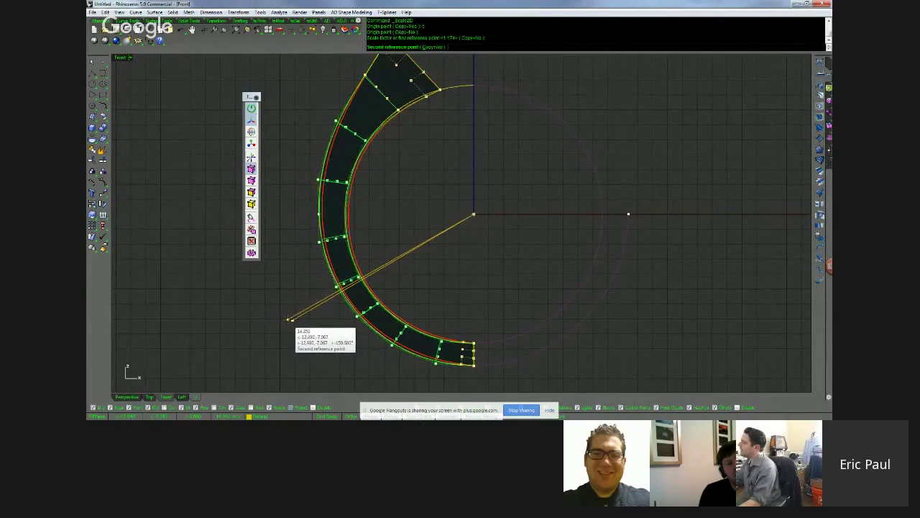
pyautogui.click(287, 318)
# Nudge individual vertices near the shoulder so the face strip follows the inner and outer curves, and deselect them
pyautogui.scroll(2, 405, 273)
pyautogui.scroll(2, 407, 280)
pyautogui.moveTo(374, 165); pyautogui.dragTo(429, 276, button='right')
pyautogui.moveTo(445, 210); pyautogui.dragTo(467, 212, button='right')
pyautogui.click(448, 221)
pyautogui.moveTo(468, 203); pyautogui.dragTo(466, 198)
pyautogui.click(503, 201)
pyautogui.click(497, 197)
pyautogui.click(509, 270)
pyautogui.scroll(-10, 509, 269)
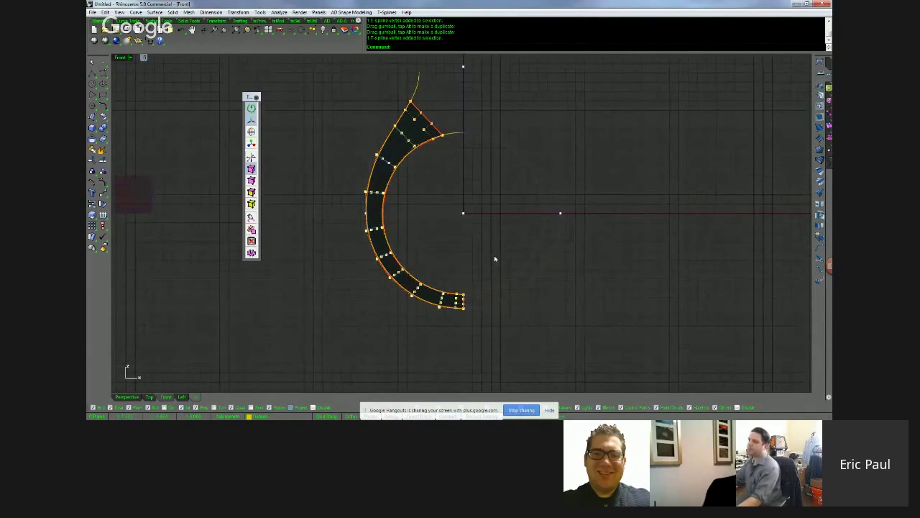
# Switch to the Perspective view and move the whole face strip sideways off the ring curves' plane by an entered distance
pyautogui.moveTo(469, 238); pyautogui.dragTo(478, 270, button='right')
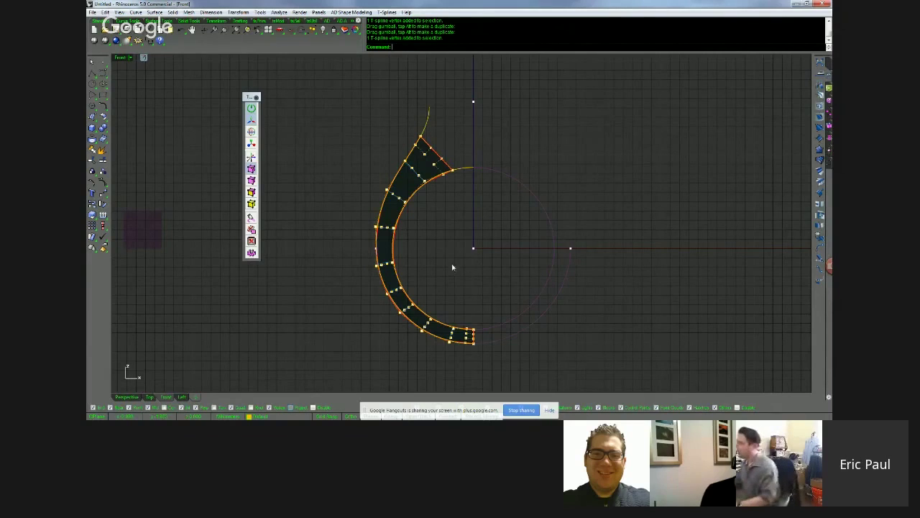
pyautogui.middleClick(443, 245)
pyautogui.click(430, 242)
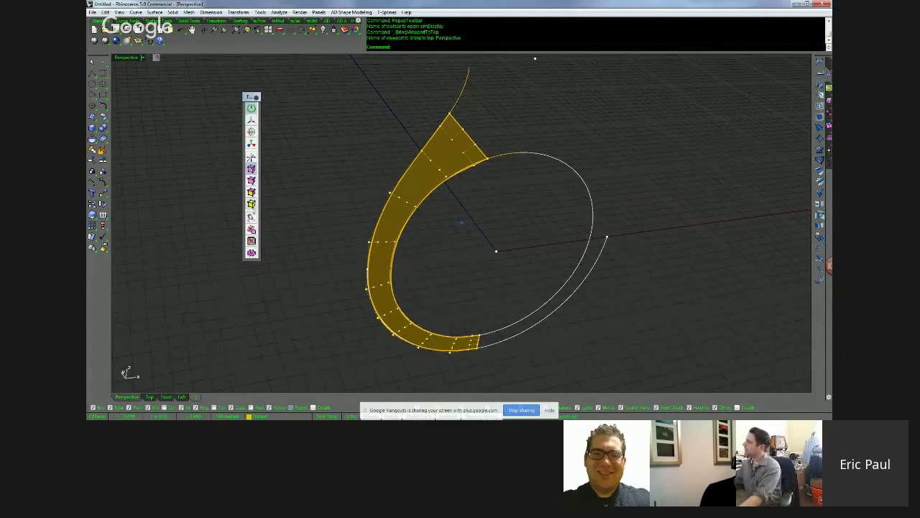
pyautogui.moveTo(408, 196); pyautogui.dragTo(408, 229, button='right')
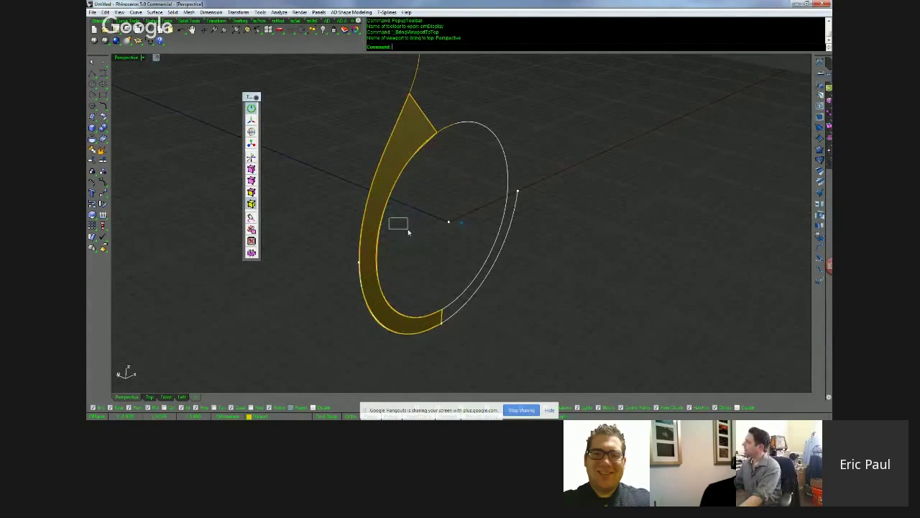
pyautogui.click(373, 230)
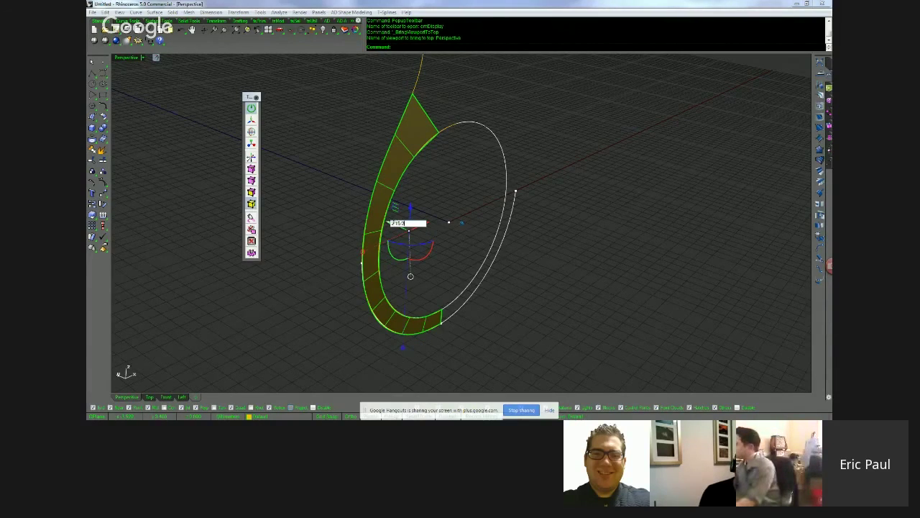
pyautogui.press('Return')
# Add axial T-Splines symmetry with welding on, mirroring the strip to the opposite side of the ring curves' plane through the centre
pyautogui.moveTo(453, 196); pyautogui.dragTo(500, 181, button='right')
pyautogui.moveTo(572, 193); pyautogui.dragTo(536, 317, button='right')
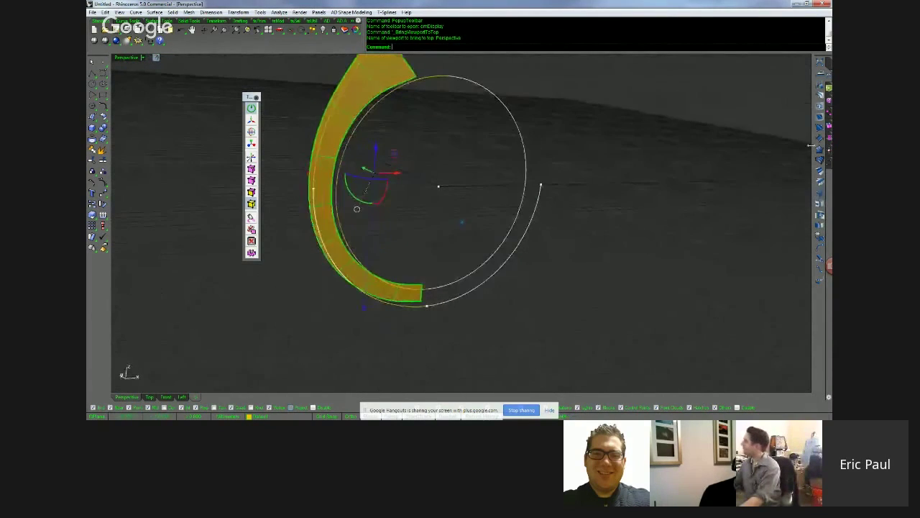
pyautogui.moveTo(485, 231); pyautogui.dragTo(828, 108, button='right')
pyautogui.click(830, 113)
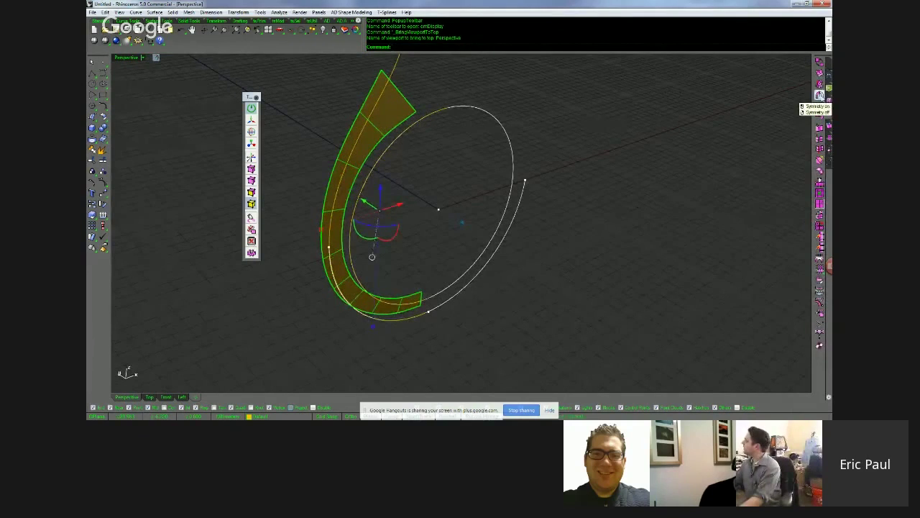
pyautogui.click(819, 95)
pyautogui.click(589, 47)
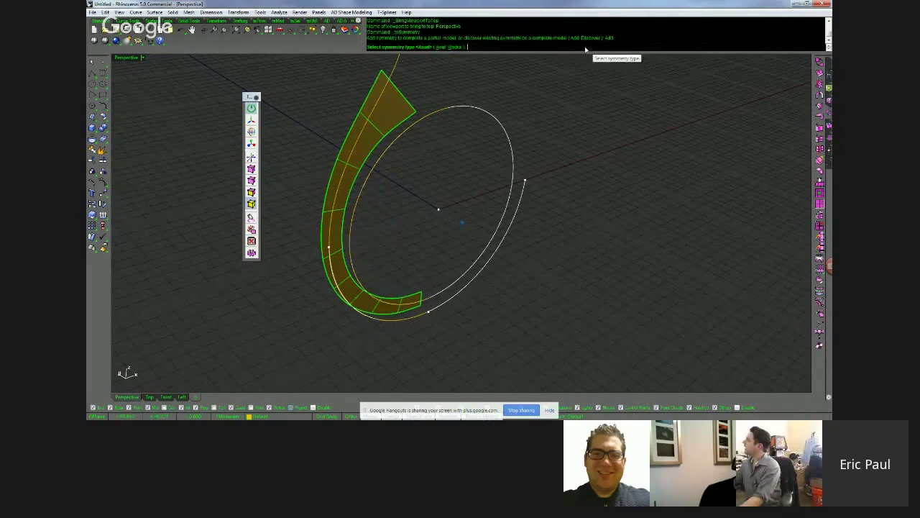
pyautogui.click(442, 48)
pyautogui.moveTo(451, 135); pyautogui.dragTo(455, 180, button='right')
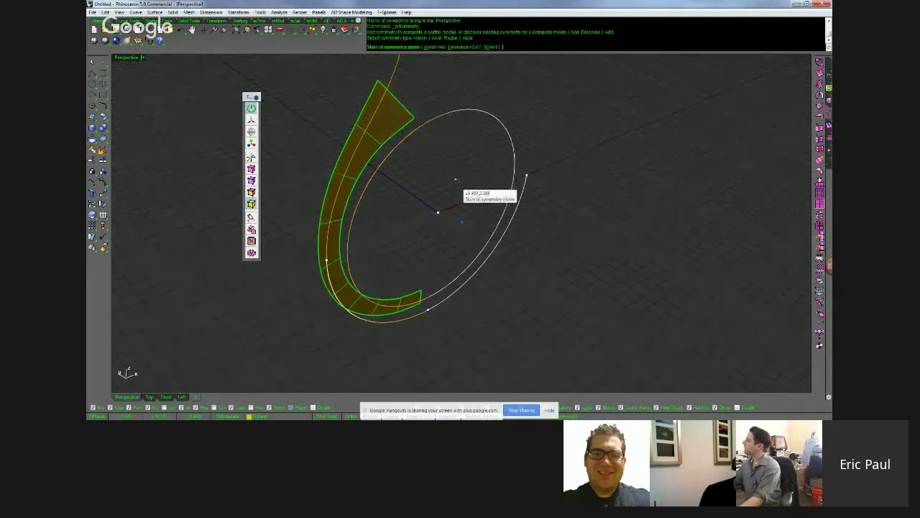
pyautogui.click(438, 213)
pyautogui.click(446, 206)
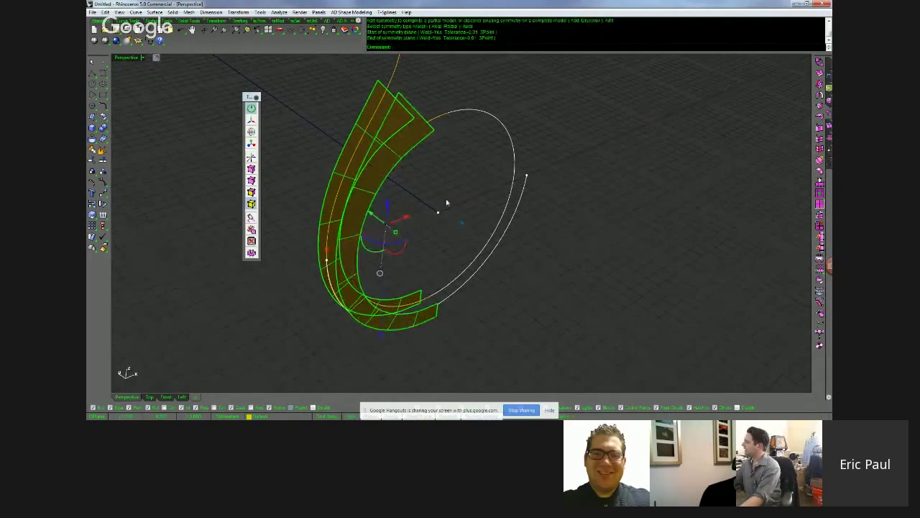
# Add a second axial T-Splines symmetry through the ring's centre, mirroring both strips onto the other half of the ring
pyautogui.click(583, 46)
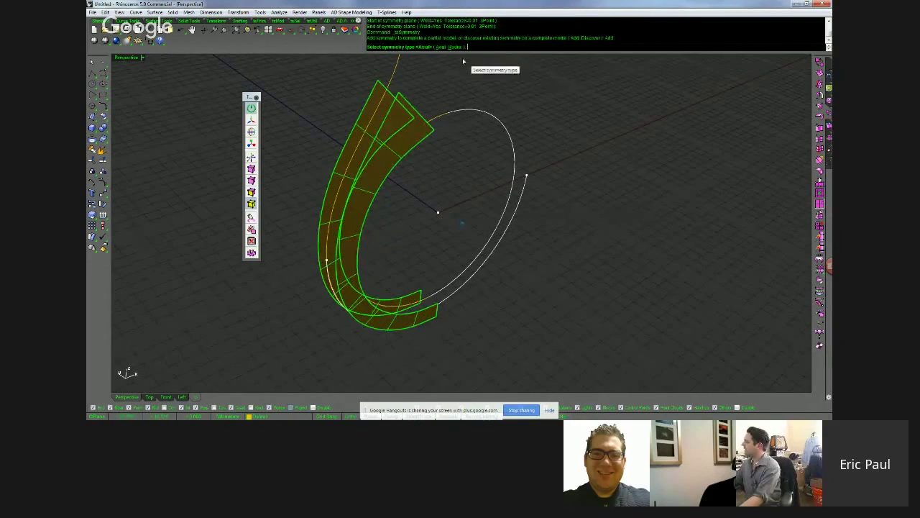
pyautogui.click(451, 48)
pyautogui.click(438, 213)
pyautogui.click(447, 207)
pyautogui.moveTo(454, 187); pyautogui.dragTo(397, 105, button='right')
pyautogui.moveTo(450, 175); pyautogui.dragTo(444, 182, button='right')
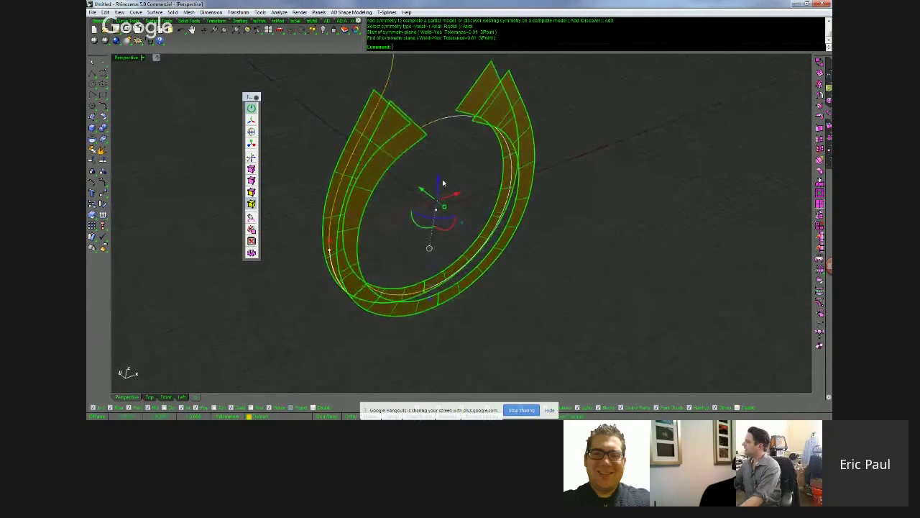
# Invert the selection and hide everything except the mirrored T-Spline strips
pyautogui.middleClick(444, 184)
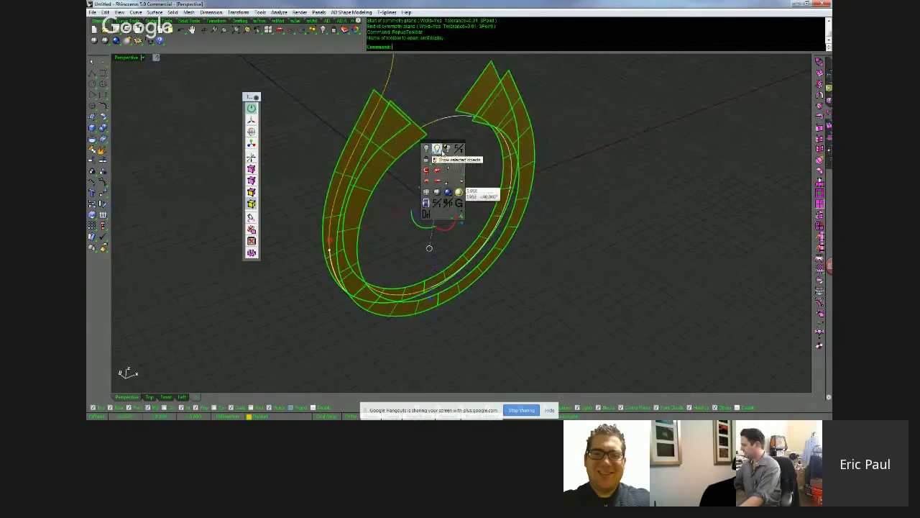
pyautogui.click(448, 149)
pyautogui.moveTo(449, 252); pyautogui.dragTo(448, 250, button='right')
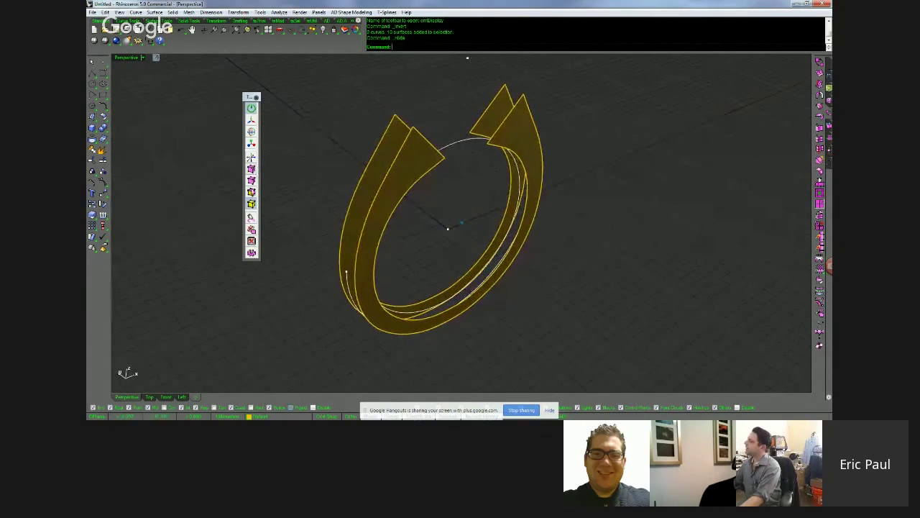
# Select the outer edge loops of the two facing strips and bridge them with 2 segments
pyautogui.doubleClick(384, 138)
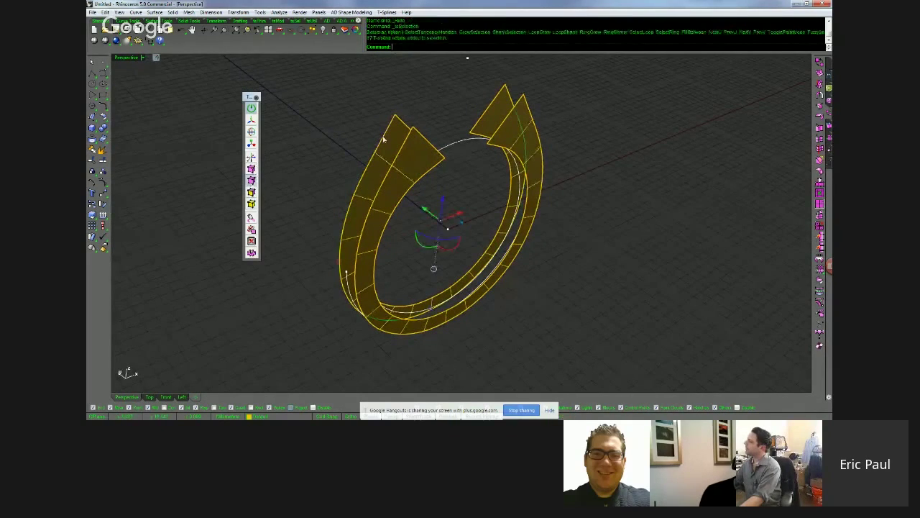
pyautogui.moveTo(468, 176); pyautogui.dragTo(442, 188, button='right')
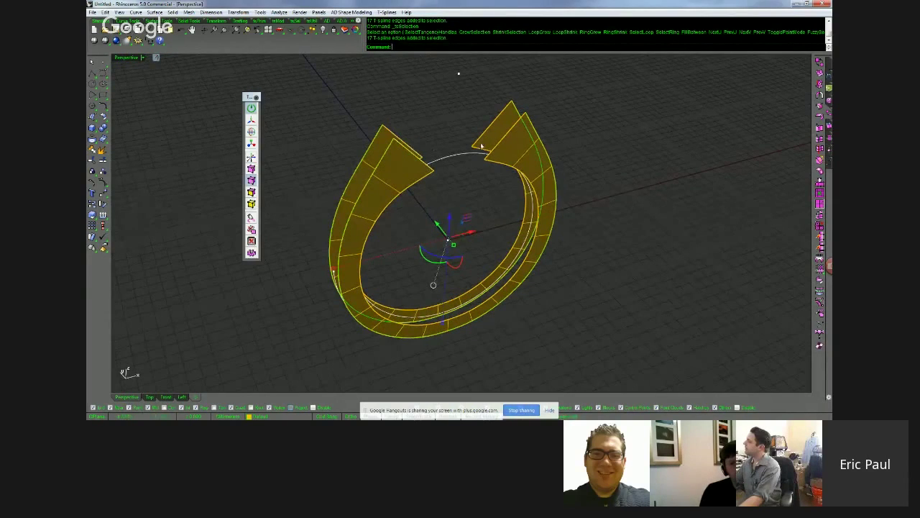
pyautogui.doubleClick(377, 143)
pyautogui.moveTo(612, 204); pyautogui.dragTo(642, 201, button='right')
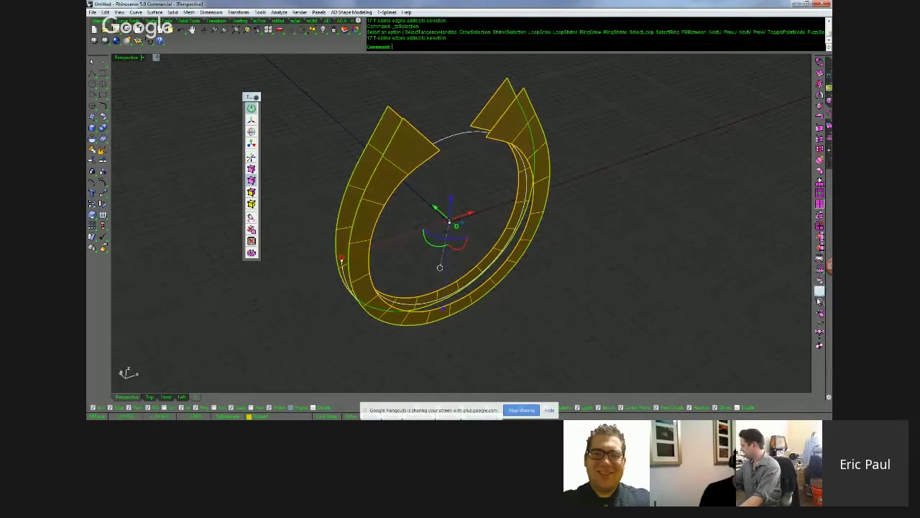
pyautogui.click(820, 256)
pyautogui.moveTo(496, 115); pyautogui.dragTo(474, 93, button='right')
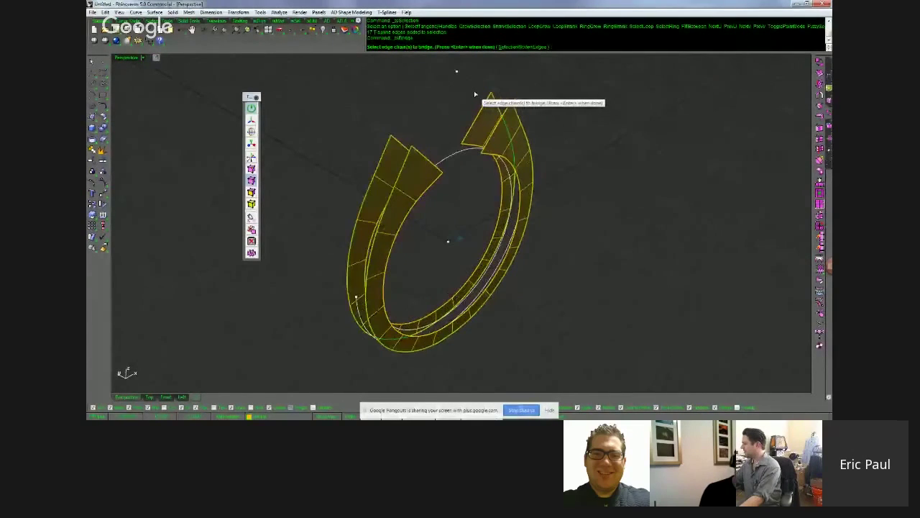
pyautogui.rightClick(468, 92)
pyautogui.click(540, 46)
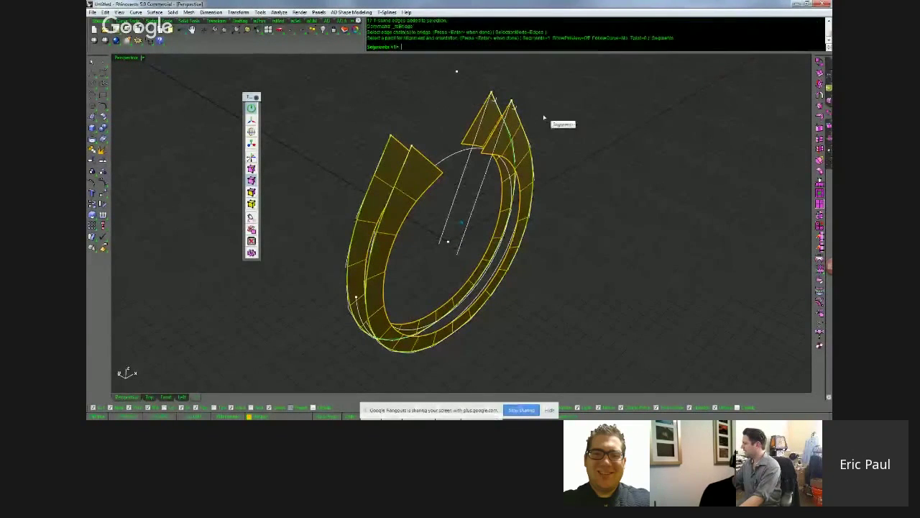
pyautogui.write('2')
pyautogui.press('Return')
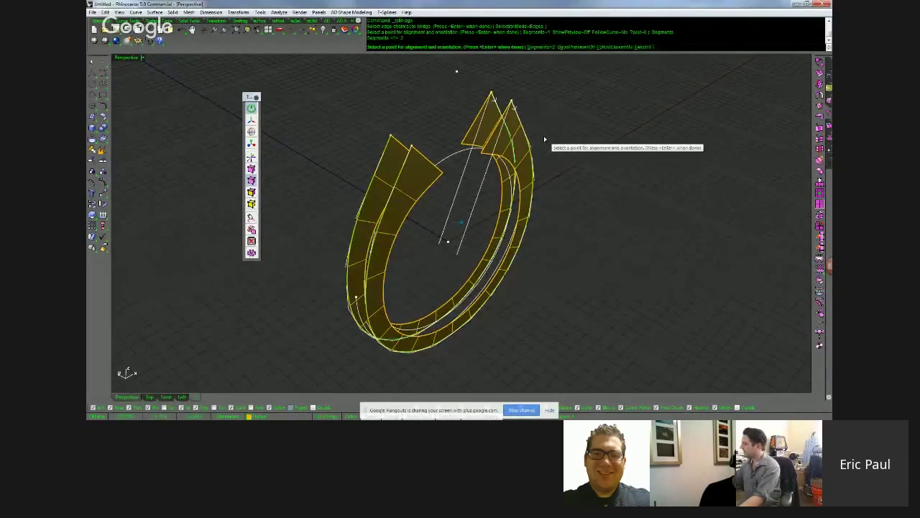
pyautogui.press('Return')
pyautogui.moveTo(561, 170); pyautogui.dragTo(594, 188, button='right')
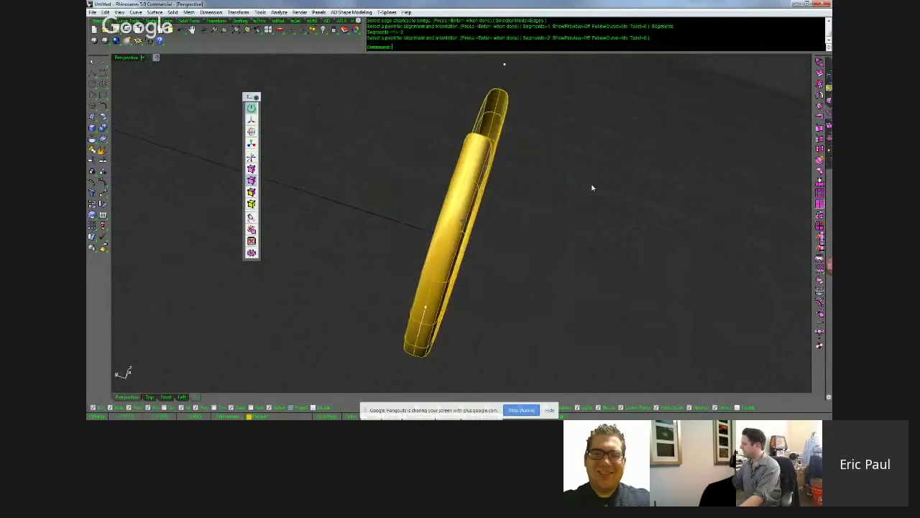
# Examine the bridged ring and its shoulder ends from the side, the front and below
pyautogui.scroll(5, 522, 209)
pyautogui.moveTo(522, 209); pyautogui.dragTo(340, 214, button='right')
pyautogui.scroll(-5, 490, 260)
pyautogui.middleClick(448, 193)
pyautogui.click(427, 213)
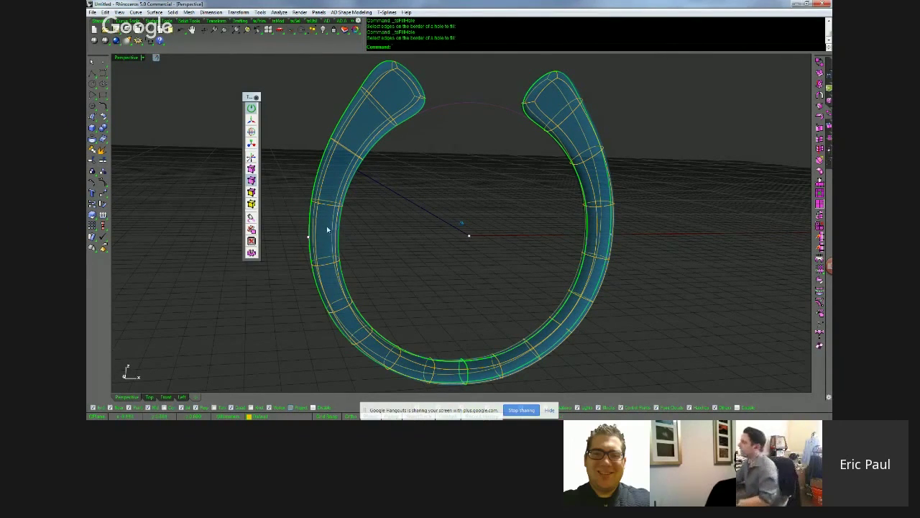
pyautogui.moveTo(374, 246); pyautogui.dragTo(374, 246, button='right')
pyautogui.press('Down')
pyautogui.press('Down')
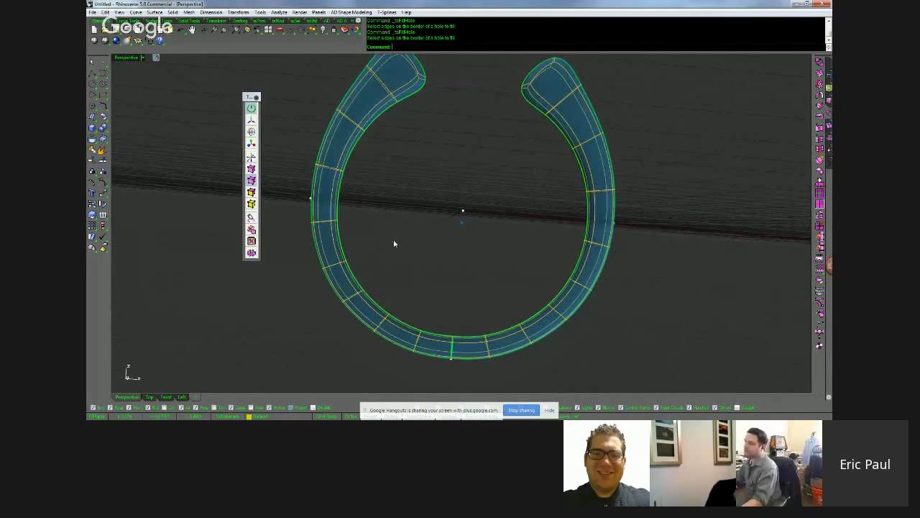
pyautogui.press('Up')
pyautogui.press('Up')
pyautogui.press('Up')
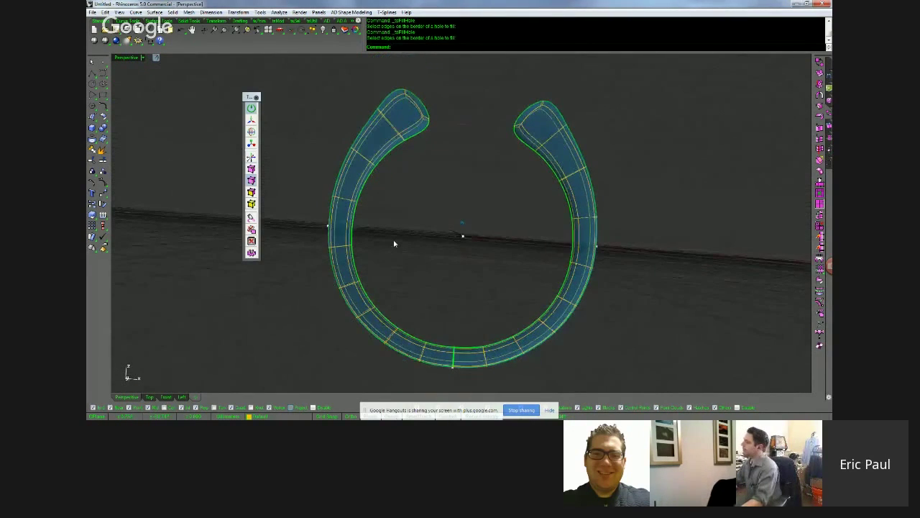
# Undo the ring edits back through the hiding and the second symmetry, keeping only the two half-ring strips
pyautogui.hotkey('ctrl', 'z')
pyautogui.hotkey('ctrl', 'z')
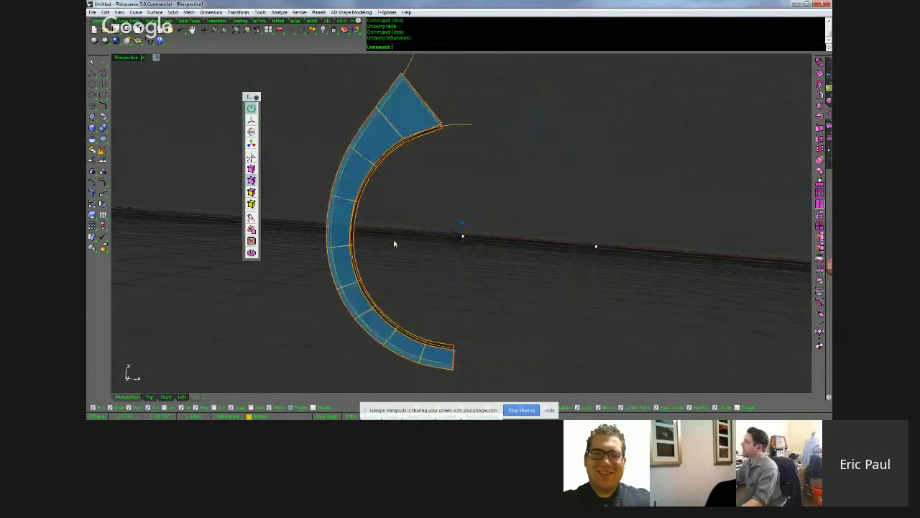
pyautogui.moveTo(439, 295); pyautogui.dragTo(435, 275, button='right')
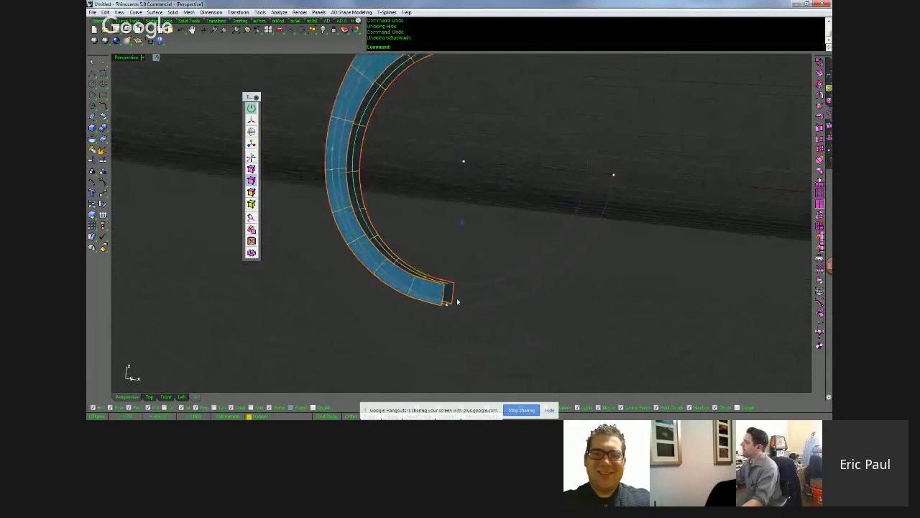
pyautogui.click(251, 204)
pyautogui.moveTo(464, 287); pyautogui.dragTo(438, 254, button='right')
pyautogui.moveTo(438, 254); pyautogui.dragTo(453, 333)
pyautogui.moveTo(453, 333); pyautogui.dragTo(458, 329, button='right')
pyautogui.click(250, 183)
pyautogui.click(441, 289)
pyautogui.moveTo(483, 353); pyautogui.dragTo(366, 316, button='right')
# Select the T-Spline vertices along the lower end edges of the two half-ring strips
pyautogui.click(250, 169)
pyautogui.moveTo(468, 373); pyautogui.dragTo(441, 331, button='right')
pyautogui.click(456, 357)
pyautogui.moveTo(382, 199); pyautogui.dragTo(432, 311)
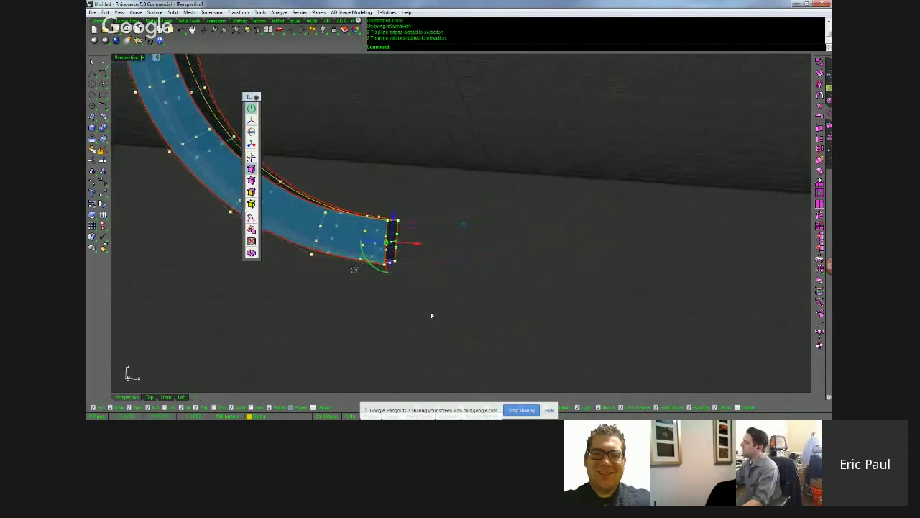
# Try to set the selected lower end vertices to coordinate 0, and undo that point alignment
pyautogui.middleClick(432, 311)
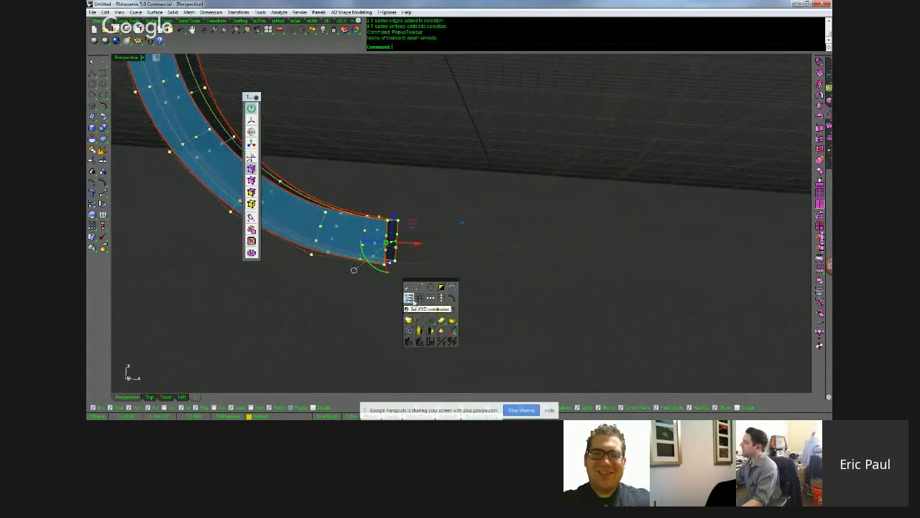
pyautogui.click(431, 309)
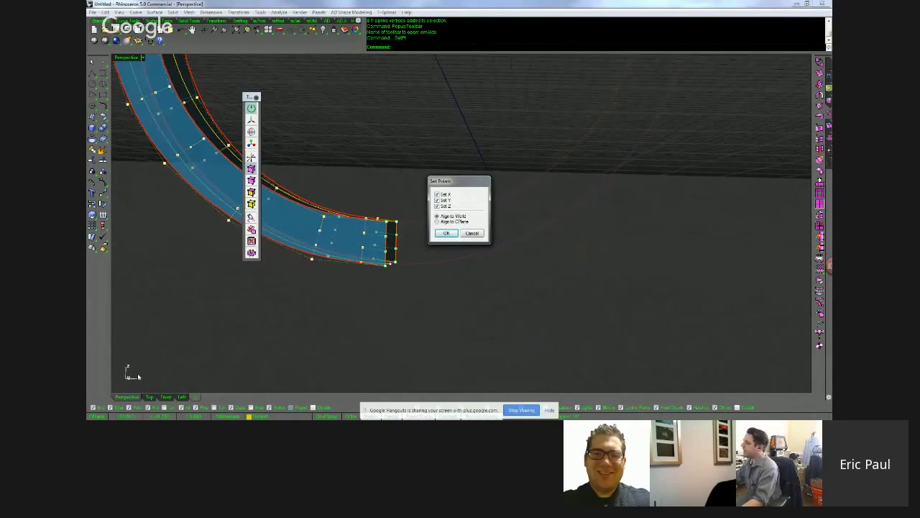
pyautogui.click(447, 234)
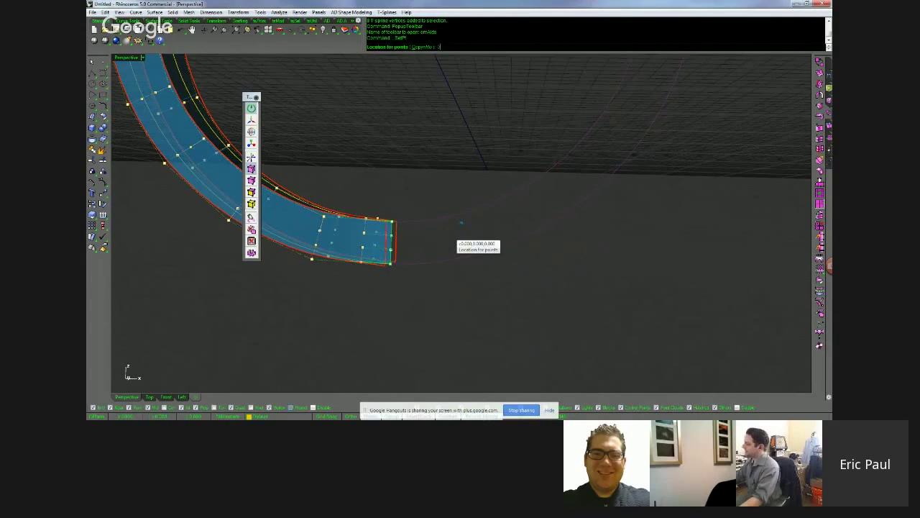
pyautogui.moveTo(449, 235); pyautogui.dragTo(454, 249, button='right')
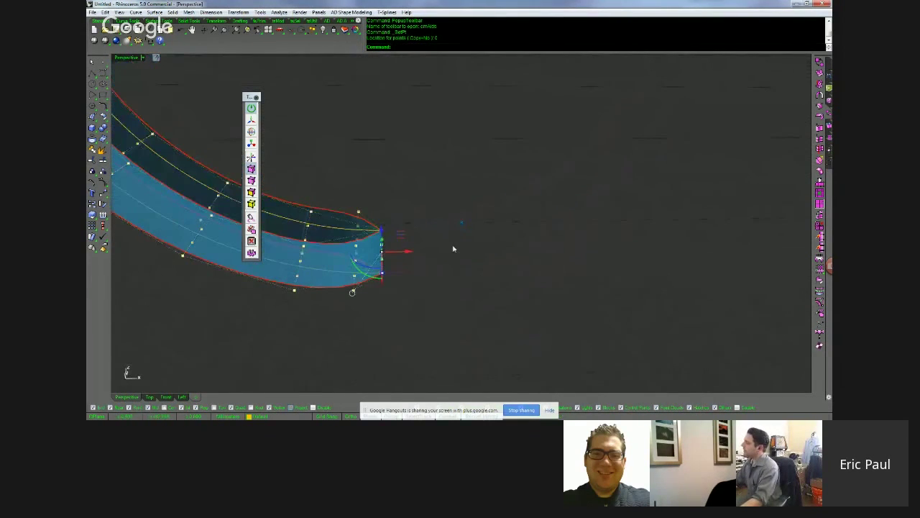
pyautogui.hotkey('ctrl', 'z')
# Set only the world X coordinate of the strips' lower end vertices to 0
pyautogui.rightClick(454, 249)
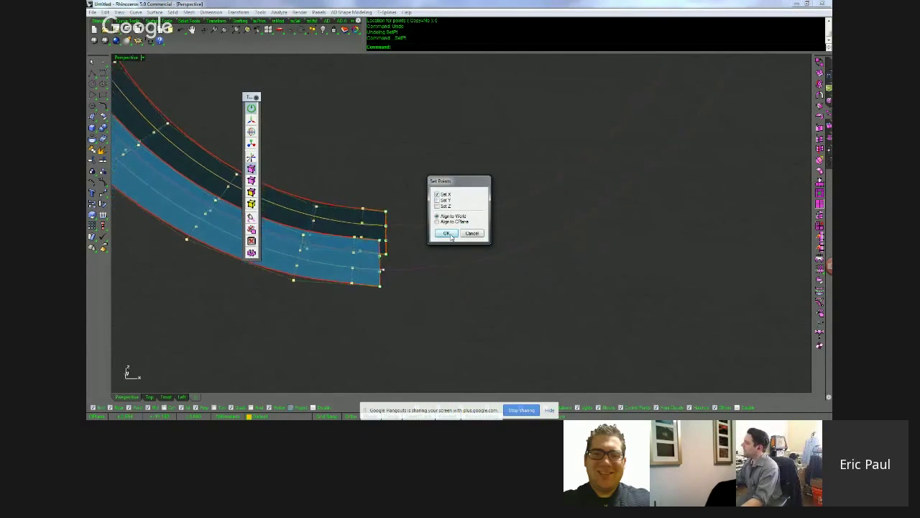
pyautogui.click(447, 233)
pyautogui.moveTo(451, 238); pyautogui.dragTo(400, 144, button='right')
pyautogui.moveTo(403, 146); pyautogui.dragTo(437, 245)
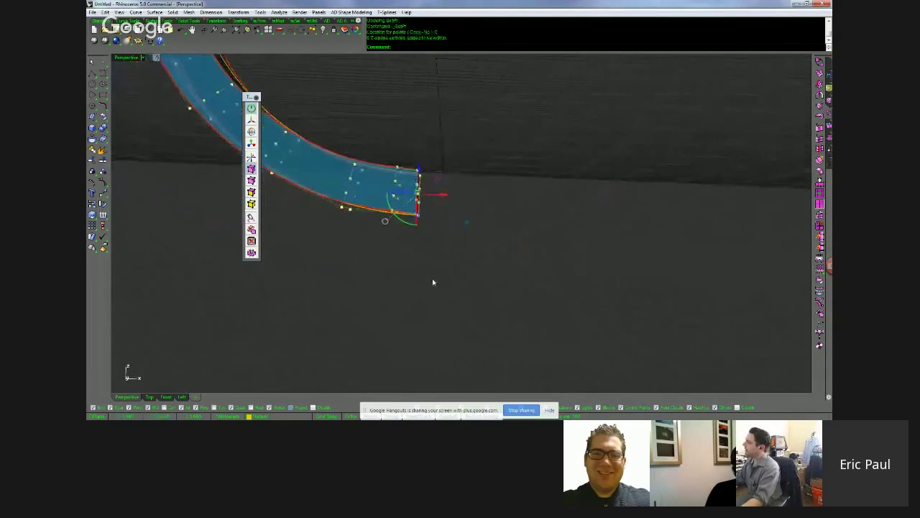
# Try to delete the whole upper part of the half-ring strips with one large selection
pyautogui.scroll(-4, 434, 281)
pyautogui.moveTo(434, 280); pyautogui.dragTo(381, 105, button='right')
pyautogui.moveTo(368, 84); pyautogui.dragTo(654, 272)
pyautogui.moveTo(654, 273); pyautogui.dragTo(654, 271, button='right')
pyautogui.middleClick(653, 271)
pyautogui.click(636, 303)
pyautogui.moveTo(478, 316); pyautogui.dragTo(532, 282, button='right')
pyautogui.press('Delete')
pyautogui.click(531, 283)
# Delete the shoulder and upper side sections of the strips in two passes, keeping only the lower quarter of the ring
pyautogui.moveTo(607, 189); pyautogui.dragTo(554, 144, button='right')
pyautogui.moveTo(465, 91); pyautogui.dragTo(593, 201)
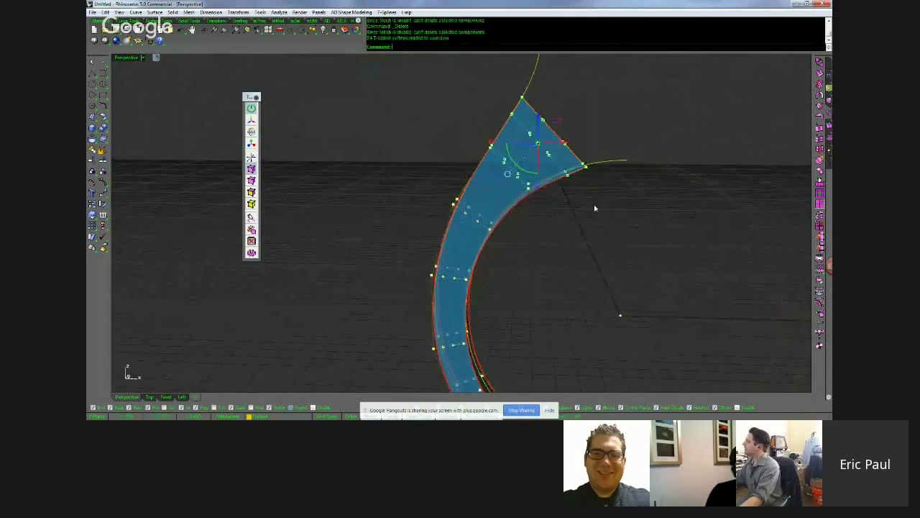
pyautogui.press('Delete')
pyautogui.moveTo(596, 209); pyautogui.dragTo(596, 208, button='right')
pyautogui.moveTo(435, 147); pyautogui.dragTo(564, 268)
pyautogui.moveTo(564, 271); pyautogui.dragTo(565, 270, button='right')
pyautogui.press('Delete')
# Select the vertices at the strips' upper ends and set their world Z coordinate to 0
pyautogui.moveTo(386, 259); pyautogui.dragTo(543, 314)
pyautogui.moveTo(542, 314); pyautogui.dragTo(520, 302, button='right')
pyautogui.middleClick(520, 301)
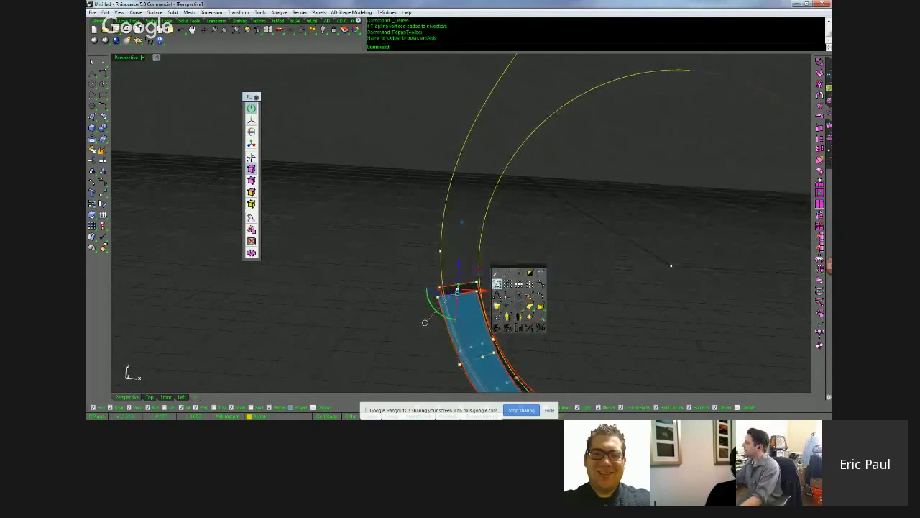
pyautogui.click(497, 285)
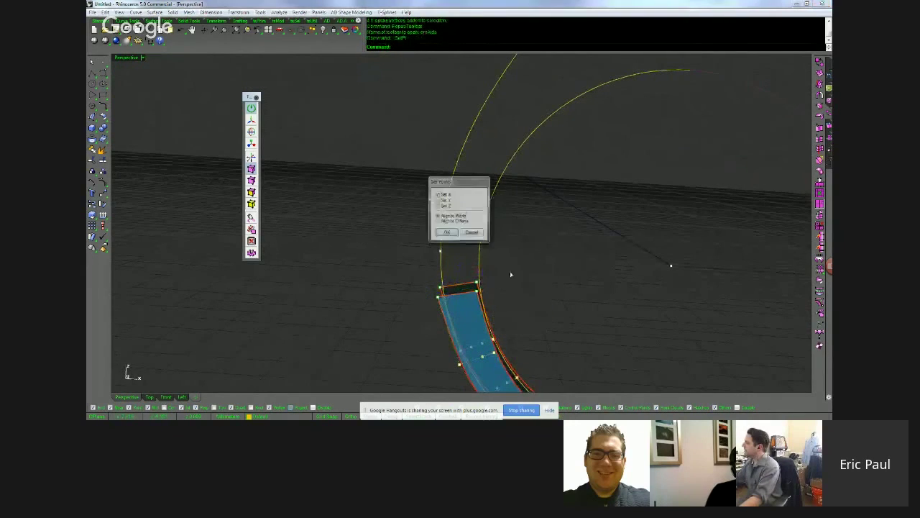
pyautogui.click(454, 237)
pyautogui.write('0')
pyautogui.press('Return')
pyautogui.moveTo(569, 296); pyautogui.dragTo(531, 302, button='right')
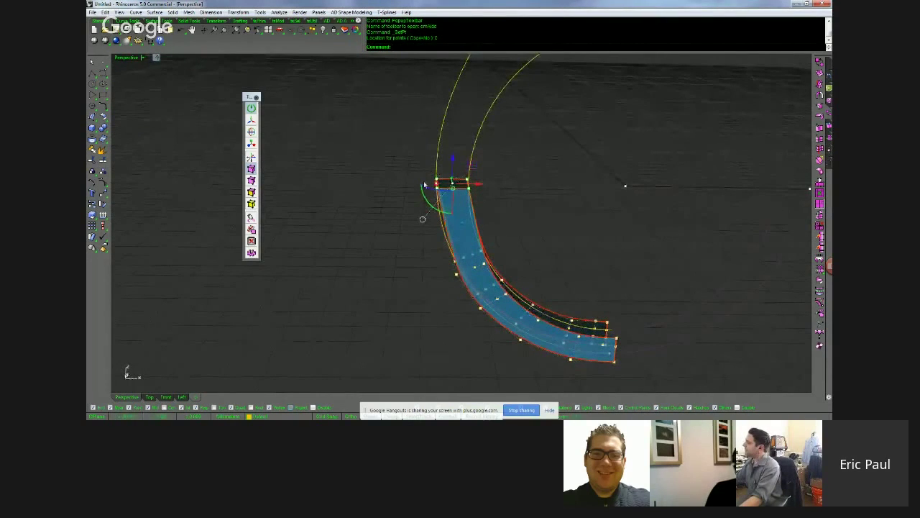
pyautogui.moveTo(666, 343); pyautogui.dragTo(620, 287, button='right')
# Add axial symmetry with welding to the quarter strips, using a plane from the origin along the Y axis
pyautogui.click(625, 333)
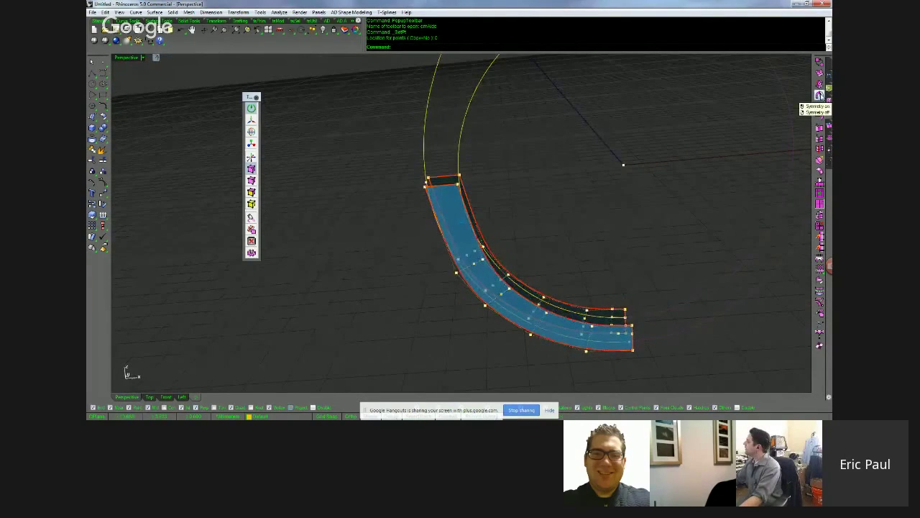
pyautogui.click(820, 95)
pyautogui.click(462, 214)
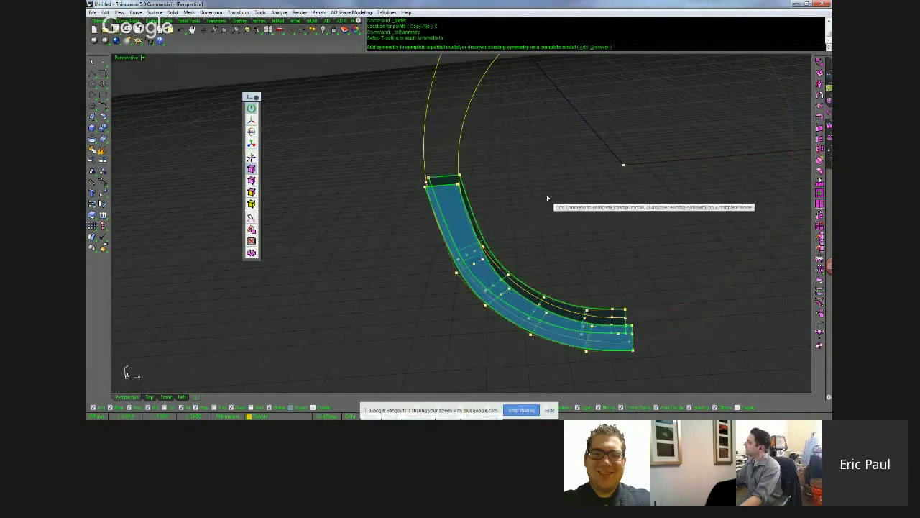
pyautogui.click(584, 47)
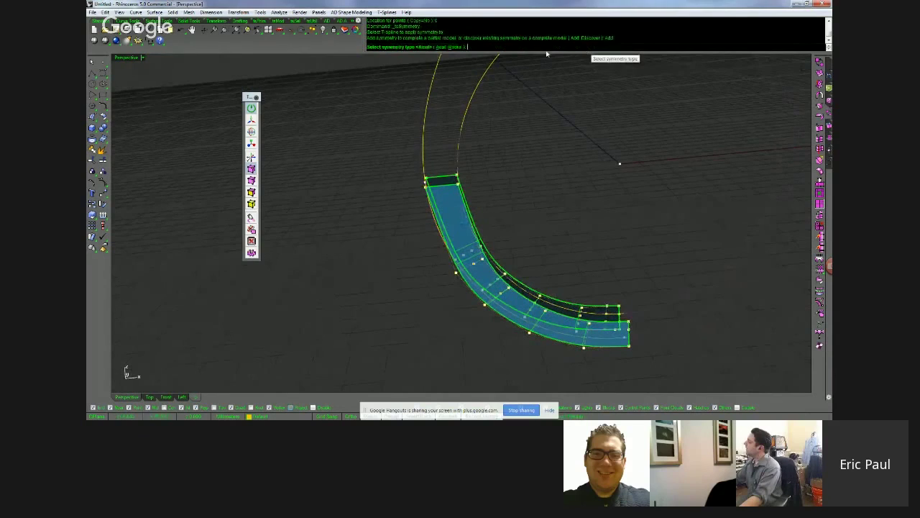
pyautogui.click(443, 48)
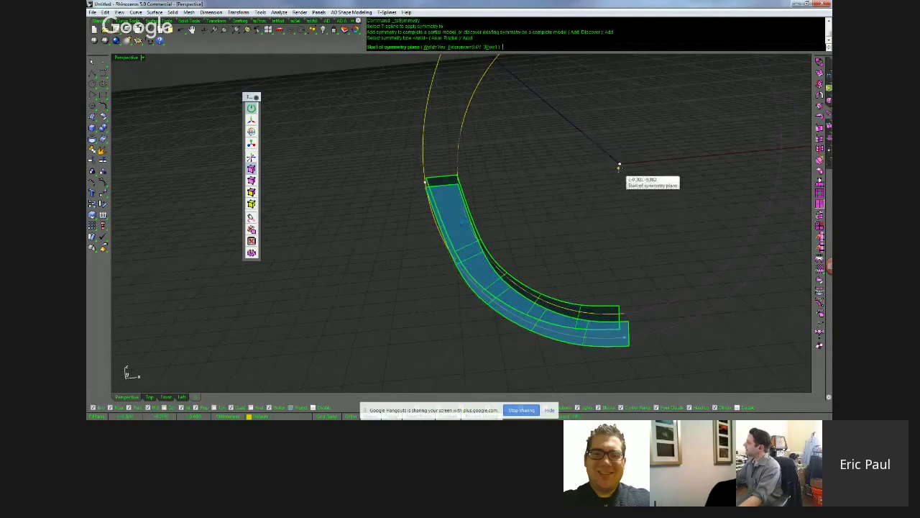
pyautogui.click(620, 164)
pyautogui.press('shift')
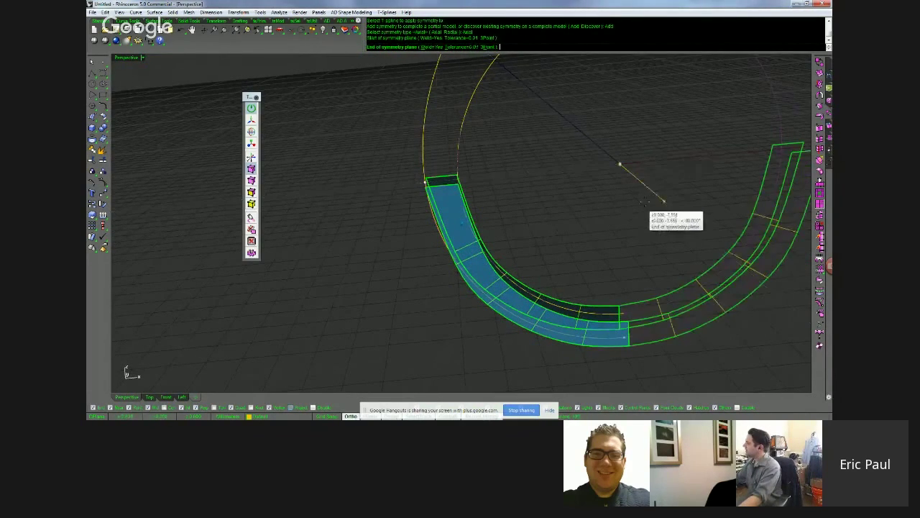
pyautogui.click(663, 199)
pyautogui.moveTo(638, 231); pyautogui.dragTo(637, 228, button='right')
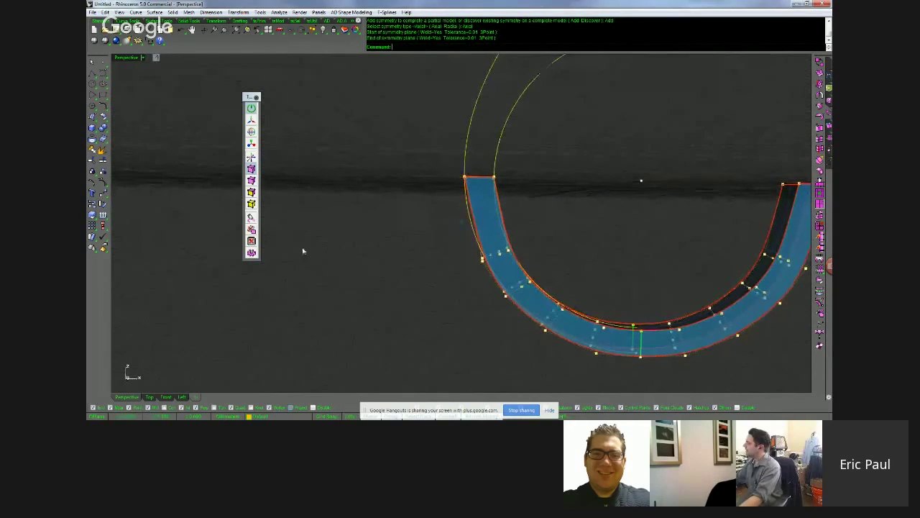
# From the front view, add symmetry across the horizontal axis to complete the full ring, and hide the ring
pyautogui.click(165, 396)
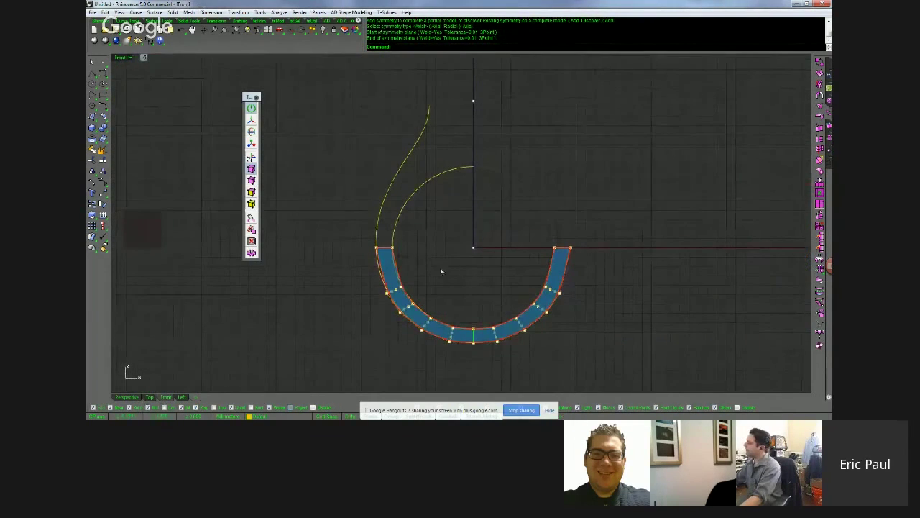
pyautogui.rightClick(416, 271)
pyautogui.click(388, 269)
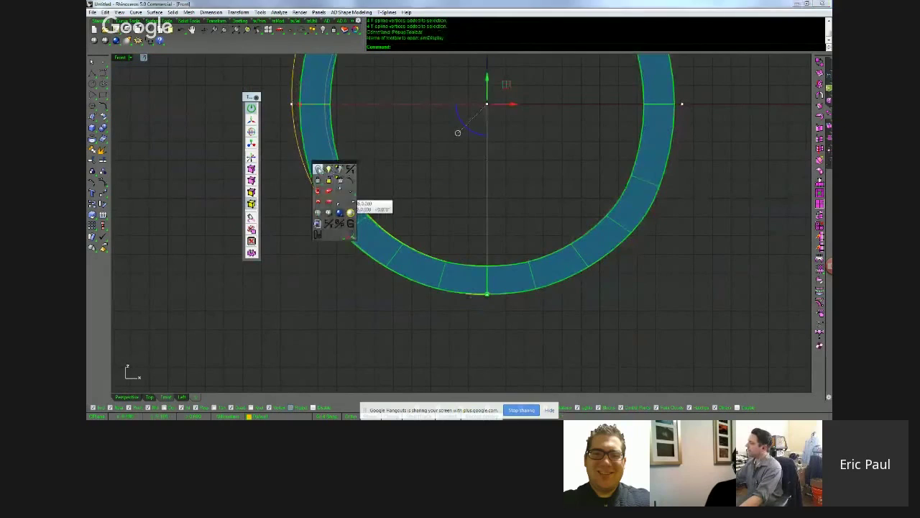
pyautogui.click(323, 174)
# Turn on the layer holding the P 14K stamp text on the inner ring curve
pyautogui.moveTo(487, 289); pyautogui.dragTo(472, 280, button='right')
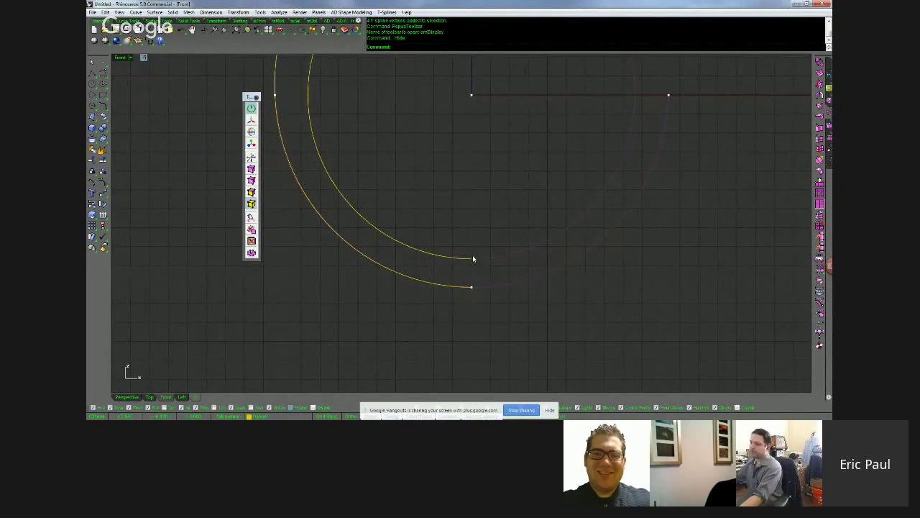
pyautogui.moveTo(459, 141); pyautogui.dragTo(470, 263, button='right')
pyautogui.scroll(-4, 470, 263)
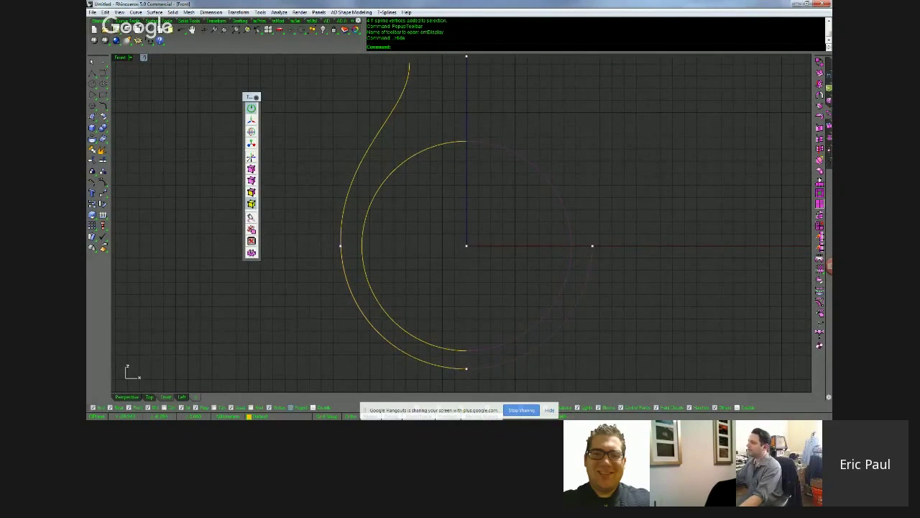
pyautogui.middleClick(372, 202)
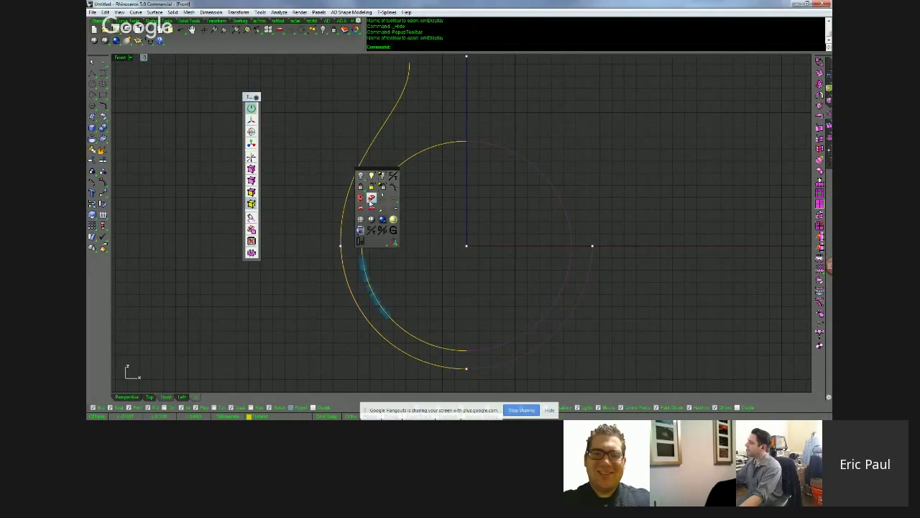
pyautogui.click(371, 200)
# Set the Perspective viewport to the shiny T-Splines display mode
pyautogui.middleClick(426, 253)
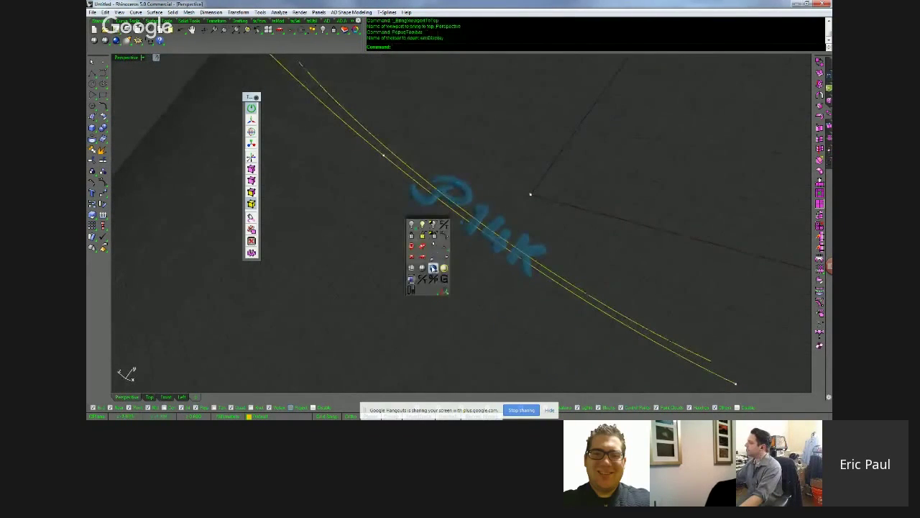
pyautogui.click(432, 266)
pyautogui.click(486, 133)
pyautogui.moveTo(487, 137); pyautogui.dragTo(503, 206, button='right')
pyautogui.press('Escape')
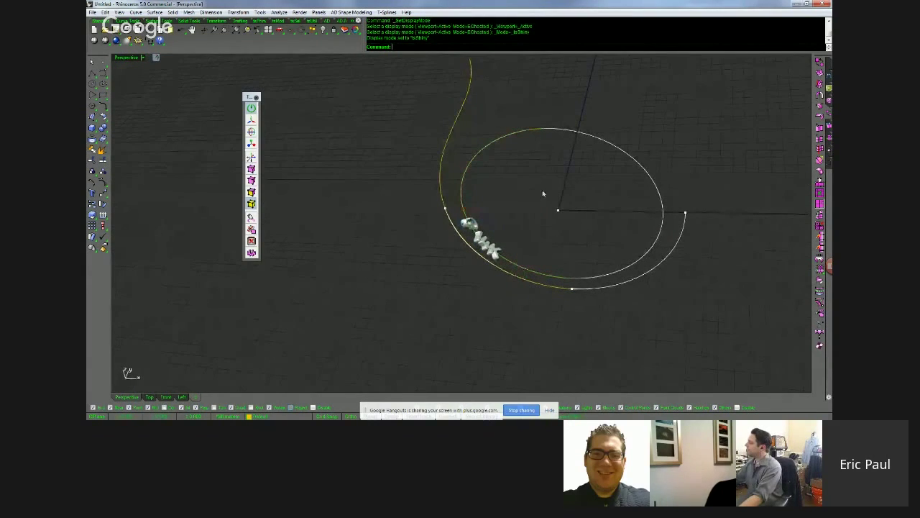
# Try scaling the inner ring curve up from the origin to test the linked stamp text, and undo the scaling
pyautogui.middleClick(525, 170)
pyautogui.click(491, 143)
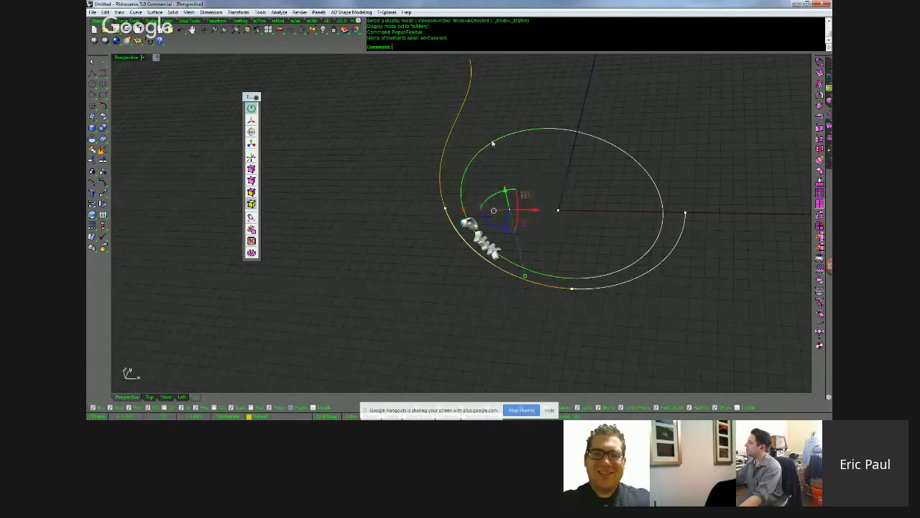
pyautogui.middleClick(539, 193)
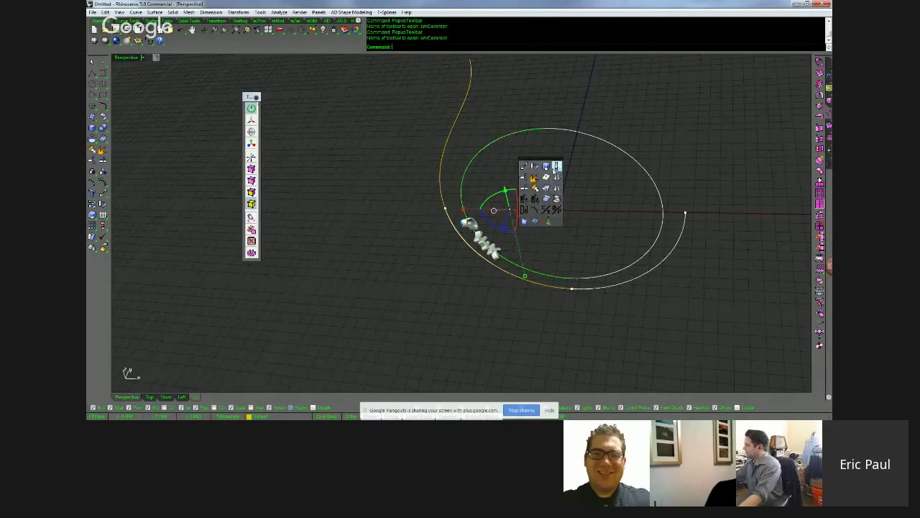
pyautogui.click(559, 196)
pyautogui.click(559, 210)
pyautogui.click(615, 187)
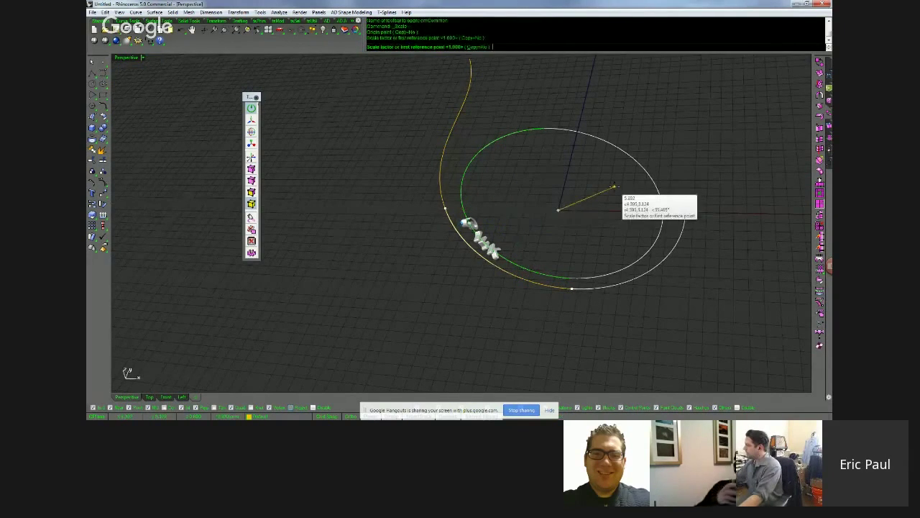
pyautogui.click(624, 186)
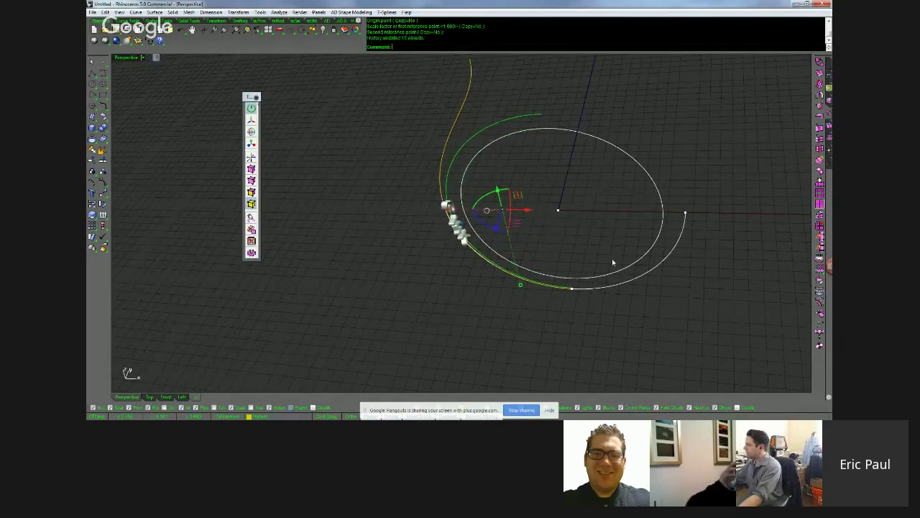
pyautogui.hotkey('ctrl', 'z')
# Run the finger rail command with finger size 10 and check the linked stamp letters on the resized curve
pyautogui.moveTo(612, 208); pyautogui.dragTo(612, 209, button='right')
pyautogui.write('Lock')
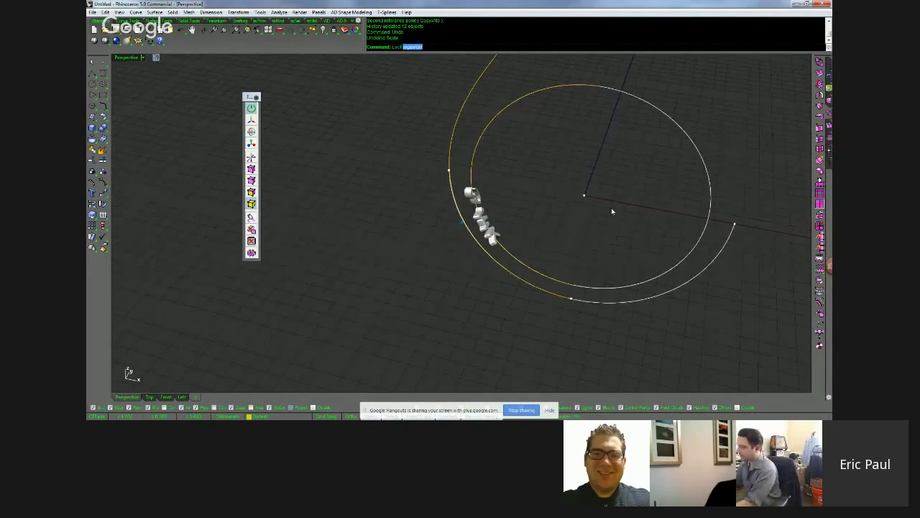
pyautogui.press('Return')
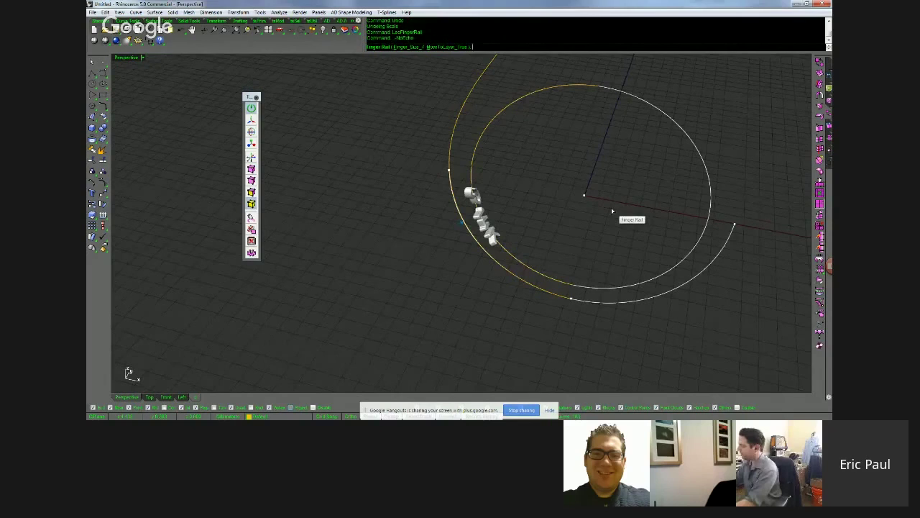
pyautogui.write('10')
pyautogui.press('Return')
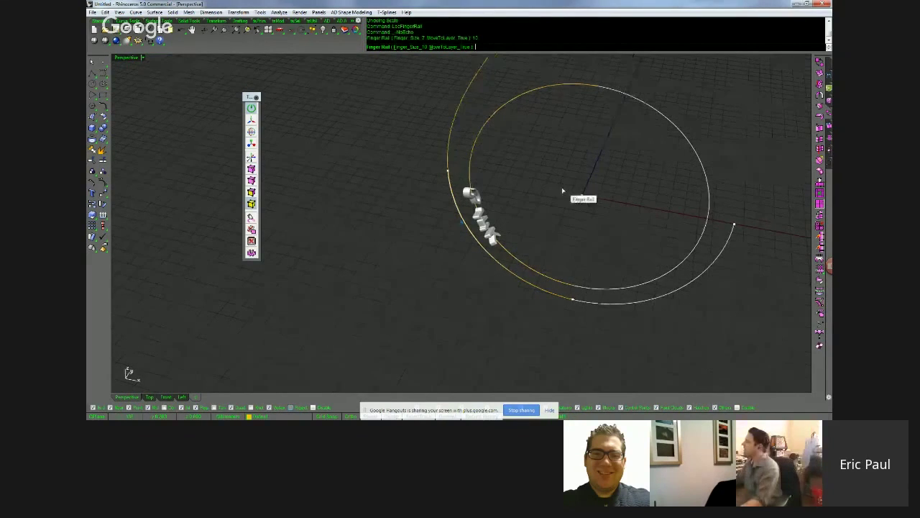
pyautogui.press('Return')
pyautogui.moveTo(556, 212); pyautogui.dragTo(468, 192, button='right')
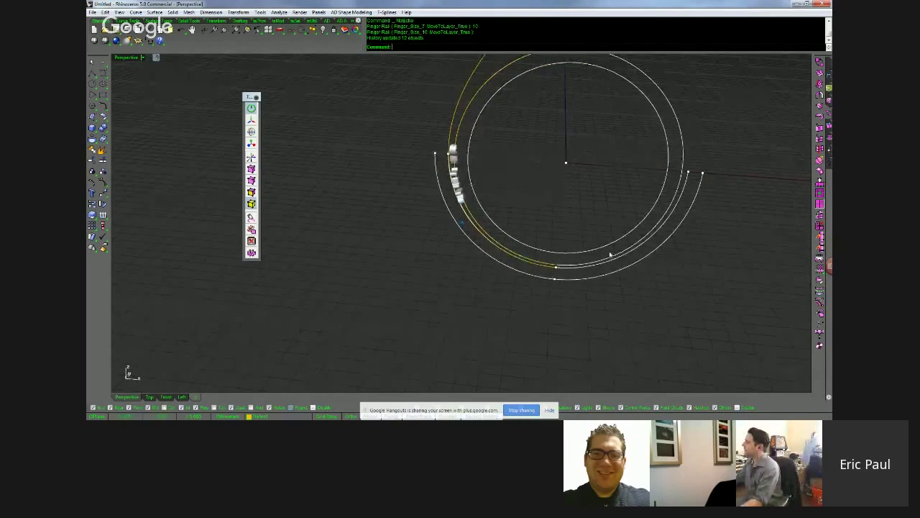
pyautogui.moveTo(464, 288); pyautogui.dragTo(465, 288, button='right')
pyautogui.moveTo(498, 248); pyautogui.dragTo(524, 239, button='right')
pyautogui.click(454, 149)
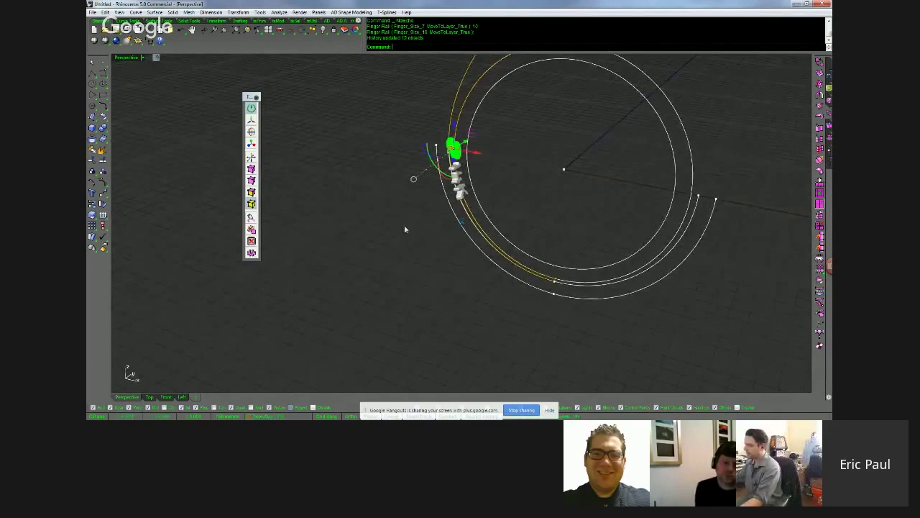
# Undo the size 10 finger rail and the stamp layer's visibility change
pyautogui.hotkey('ctrl', 'z')
pyautogui.hotkey('ctrl', 'z')
pyautogui.scroll(-6, 419, 257)
pyautogui.moveTo(419, 258)
pyautogui.mouseDown(button='right')
pyautogui.moveTo(420, 248)
pyautogui.moveTo(434, 252)
pyautogui.moveTo(420, 269)
pyautogui.mouseUp(button='right')
pyautogui.press('Down')
# Show all hidden objects, select the flat P 14K text meshes, and clear the selection
pyautogui.middleClick(419, 260)
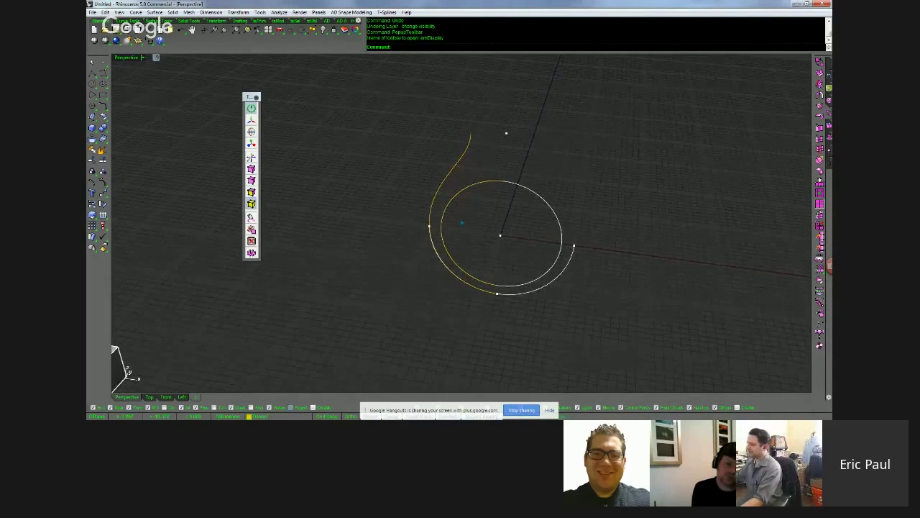
pyautogui.middleClick(337, 185)
pyautogui.rightClick(337, 186)
pyautogui.moveTo(554, 218); pyautogui.dragTo(512, 241, button='right')
pyautogui.click(524, 247)
pyautogui.moveTo(571, 288); pyautogui.dragTo(568, 326, button='right')
pyautogui.press('Escape')
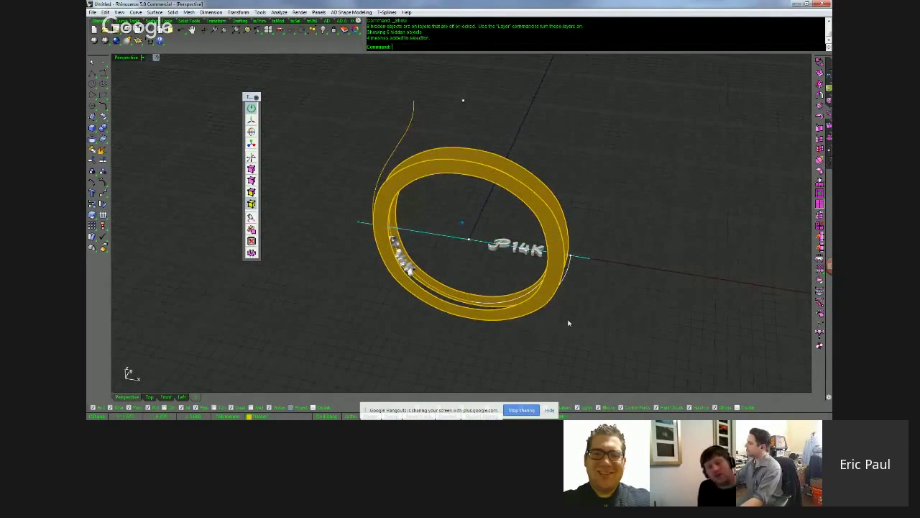
# Undo the showing of the hidden objects and the preceding changes until only the ring curves remain
pyautogui.hotkey('ctrl', 'z')
pyautogui.press('Down')
pyautogui.press('Down')
pyautogui.press('Down')
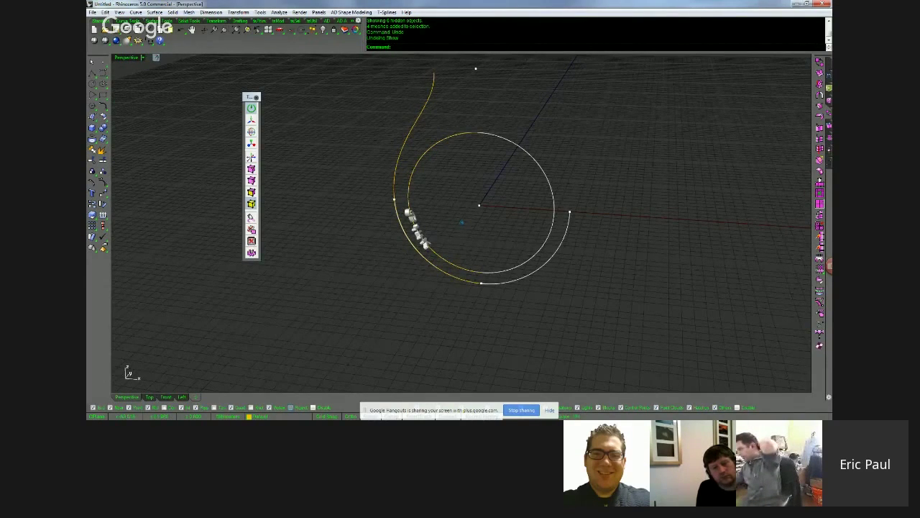
pyautogui.hotkey('ctrl', 'z')
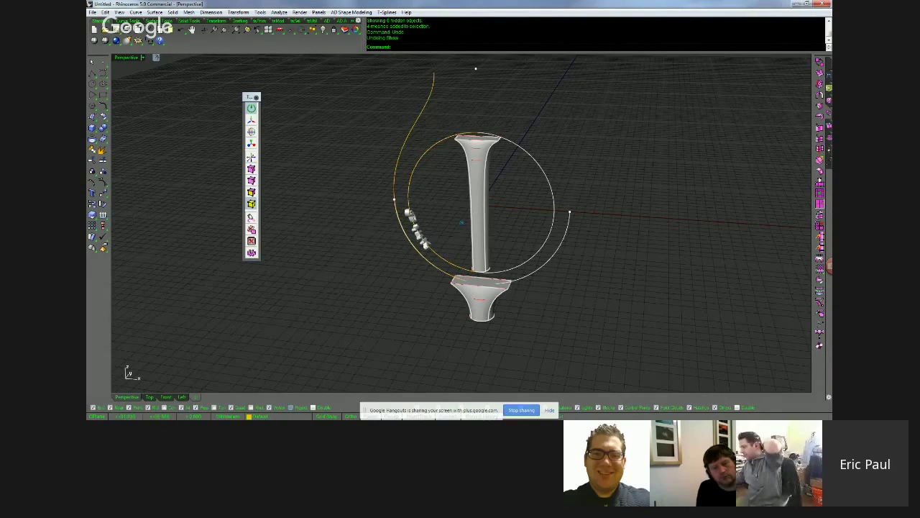
pyautogui.hotkey('ctrl', 'z')
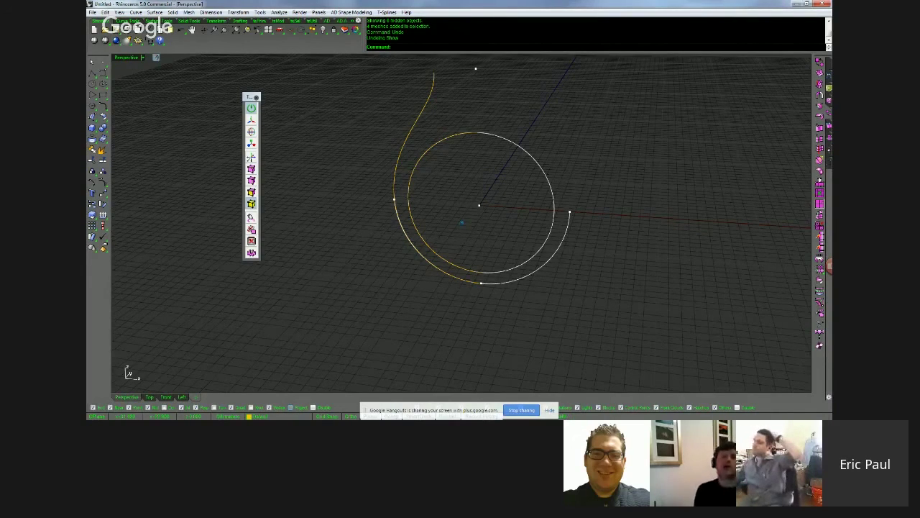
# Bring up the layer list and check the visibility of the Temp sublayers
pyautogui.moveTo(333, 3); pyautogui.dragTo(333, 82)
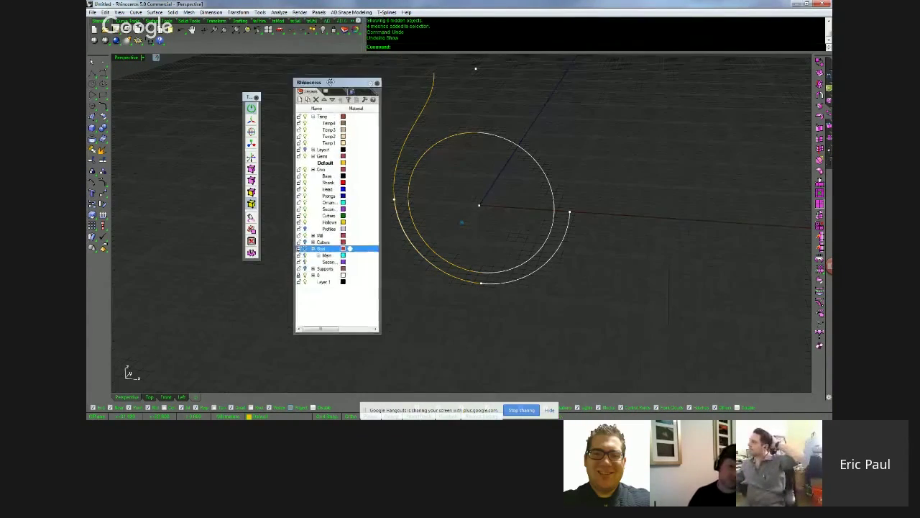
pyautogui.click(330, 123)
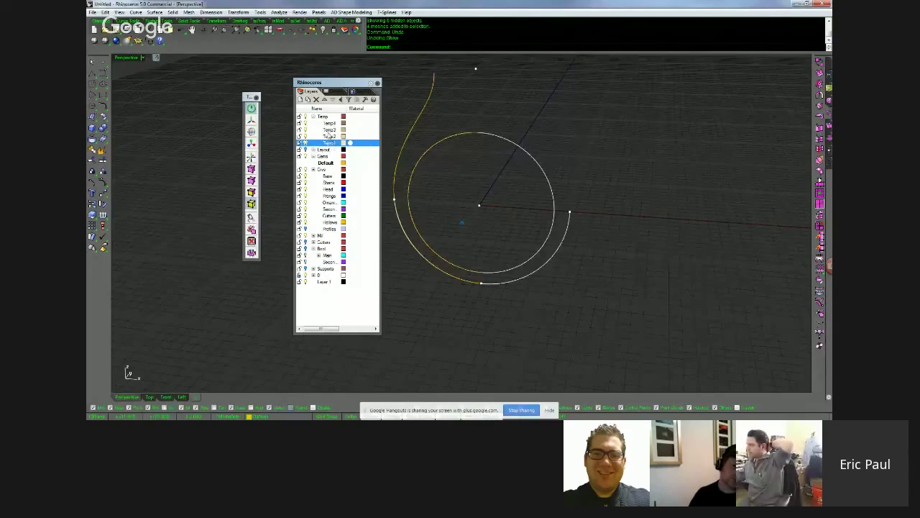
pyautogui.click(305, 135)
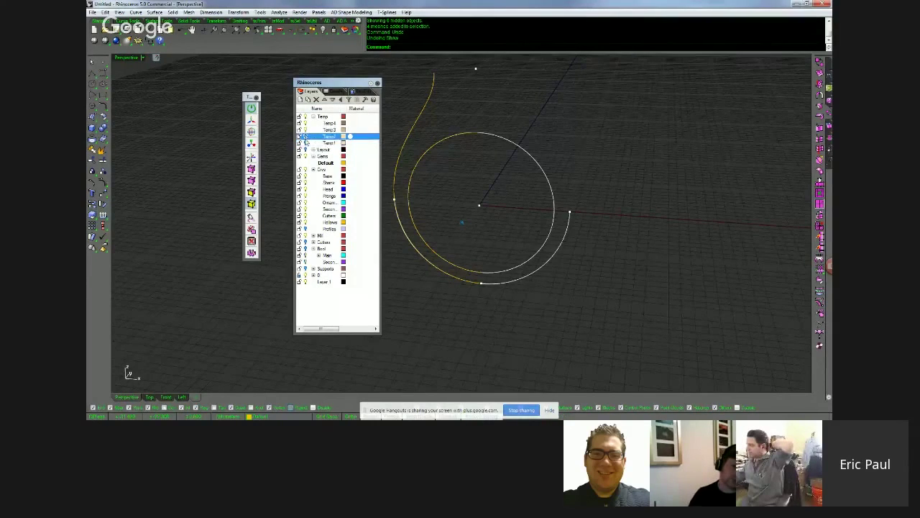
pyautogui.click(306, 143)
pyautogui.click(306, 137)
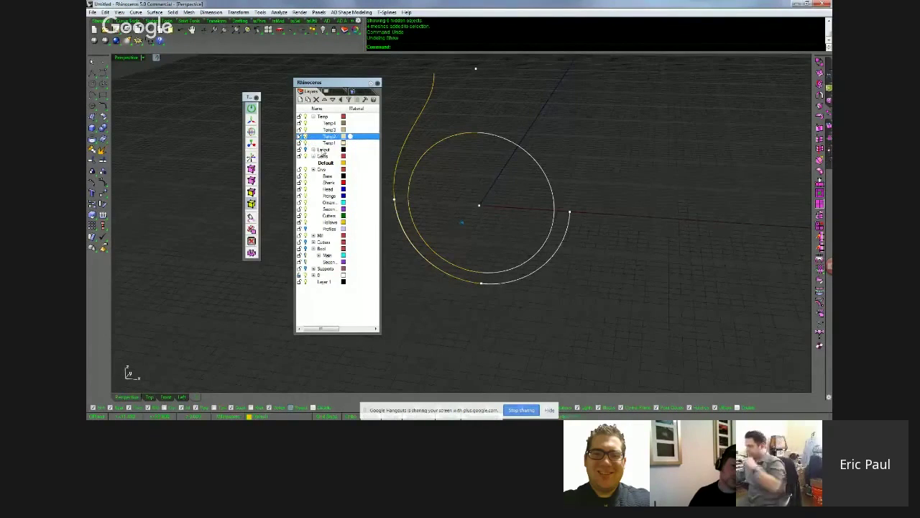
# Look through the Layout layer's sublayers and their visibility, and collapse the group with the Layout layer off
pyautogui.click(313, 151)
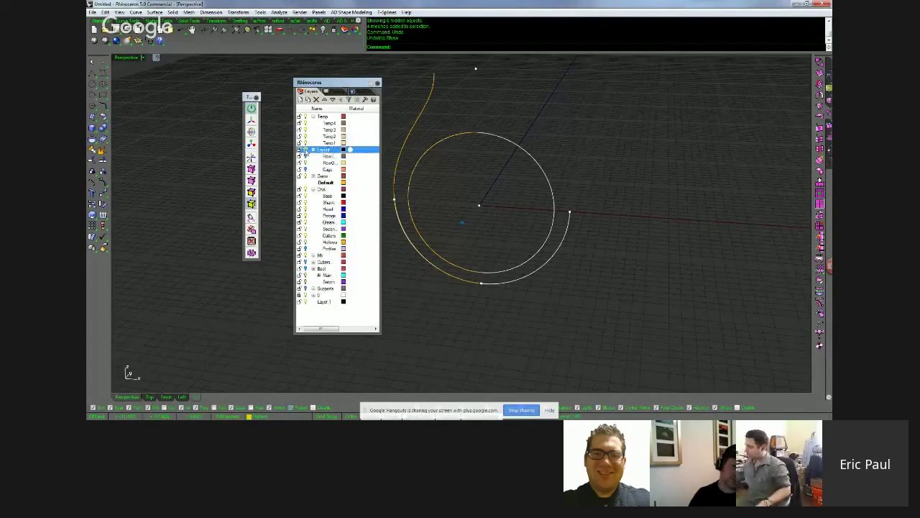
pyautogui.click(329, 156)
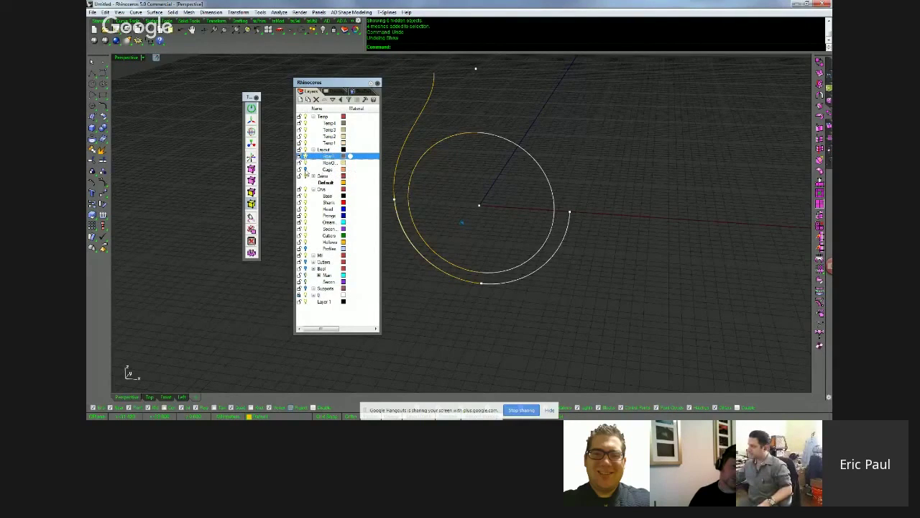
pyautogui.click(305, 169)
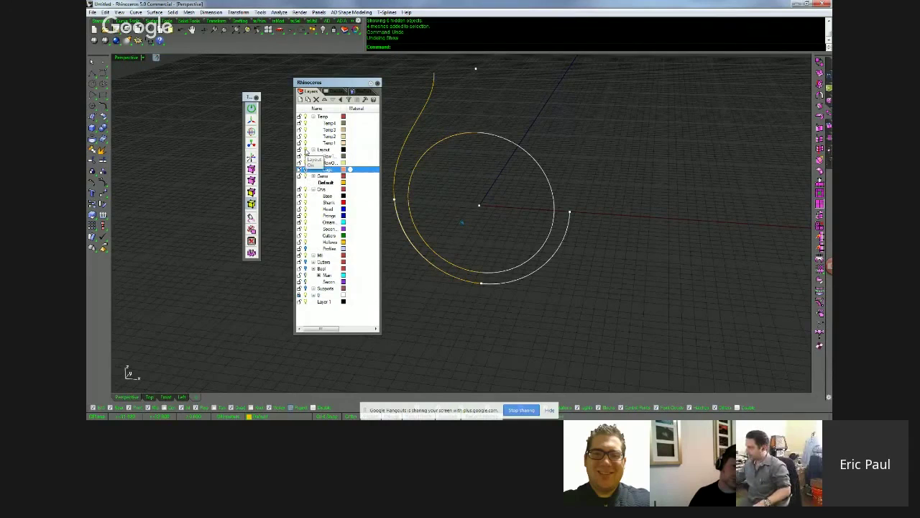
pyautogui.click(305, 150)
pyautogui.click(313, 150)
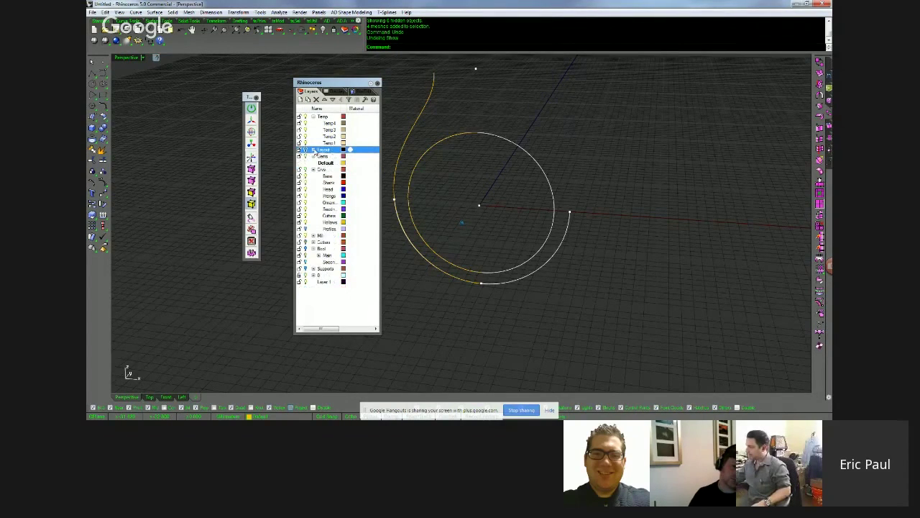
# Expand the Gems layer group and insert the LeoBrilliantThreadSet gem block instance at the origin
pyautogui.click(314, 156)
pyautogui.click(324, 162)
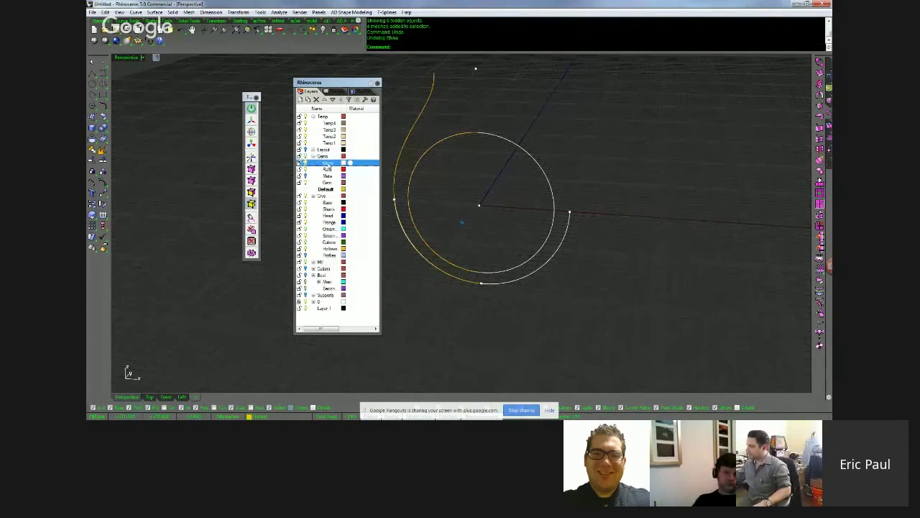
pyautogui.write('inser')
pyautogui.press('Return')
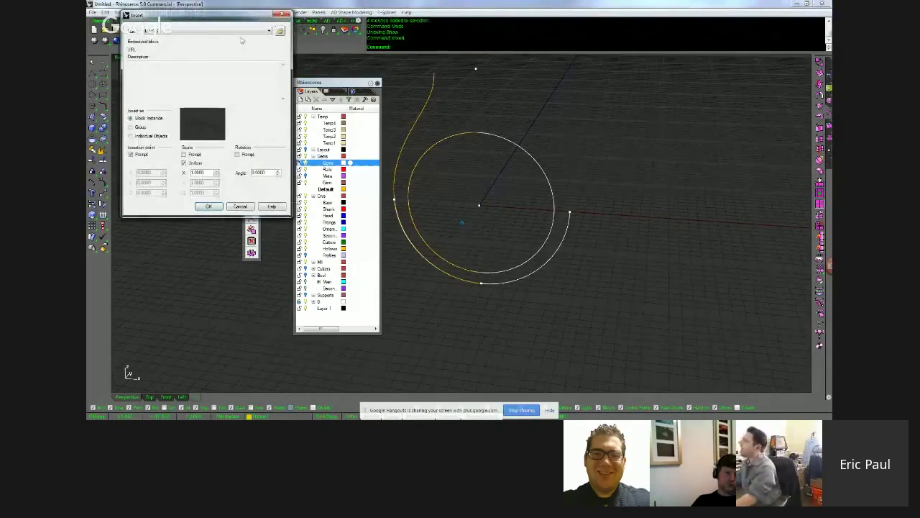
pyautogui.click(241, 33)
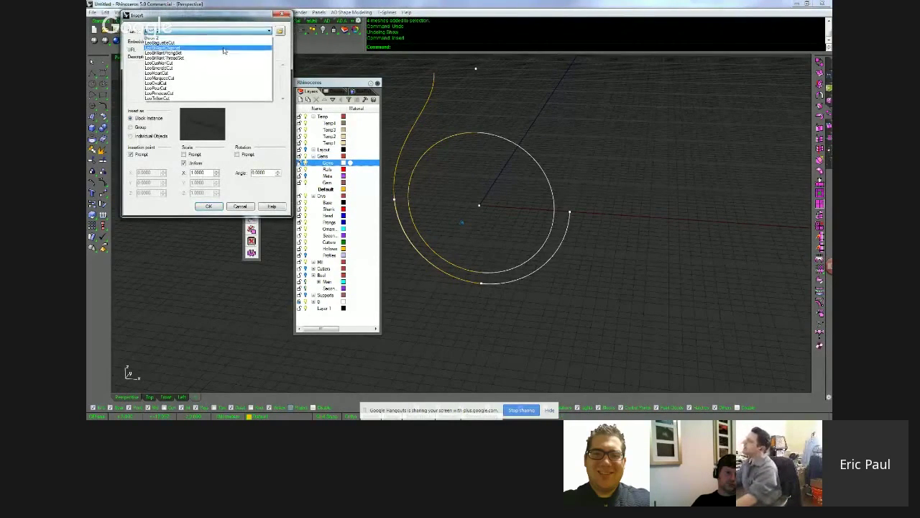
pyautogui.click(227, 49)
pyautogui.click(224, 33)
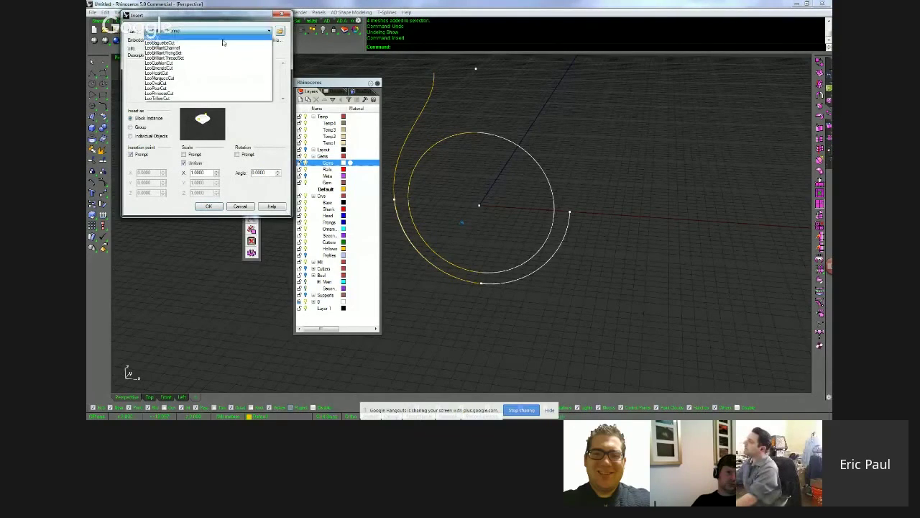
pyautogui.click(222, 52)
pyautogui.click(223, 32)
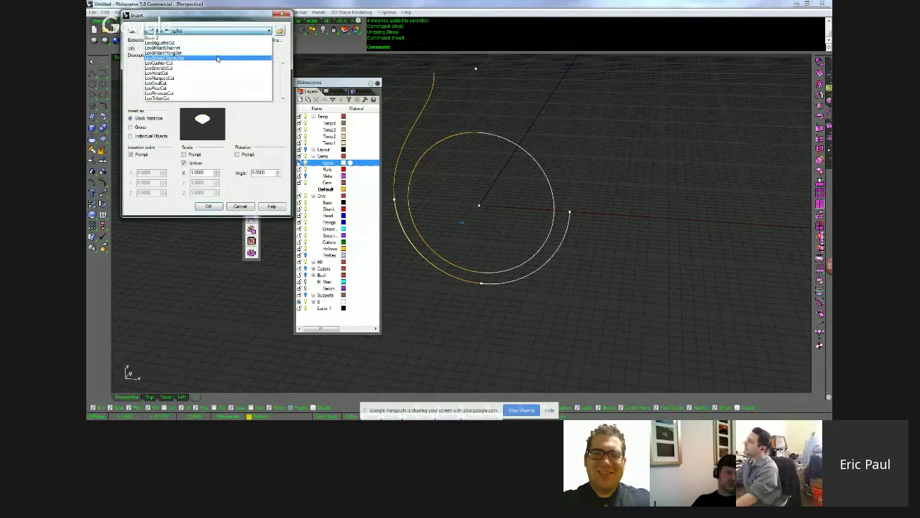
pyautogui.click(215, 56)
pyautogui.click(209, 206)
pyautogui.click(478, 206)
pyautogui.scroll(3, 478, 207)
pyautogui.scroll(5, 479, 208)
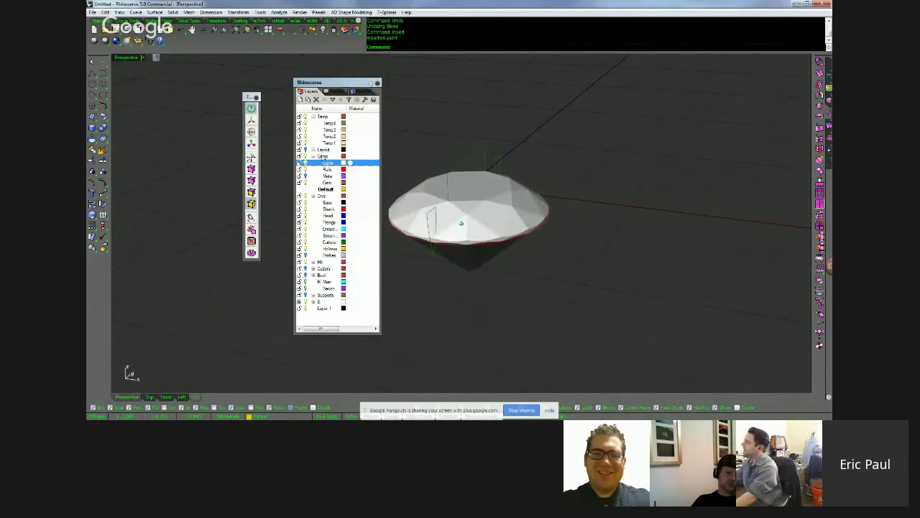
# Turn on the Meta sublayer of the Gems layer and inspect the inserted gem
pyautogui.click(332, 170)
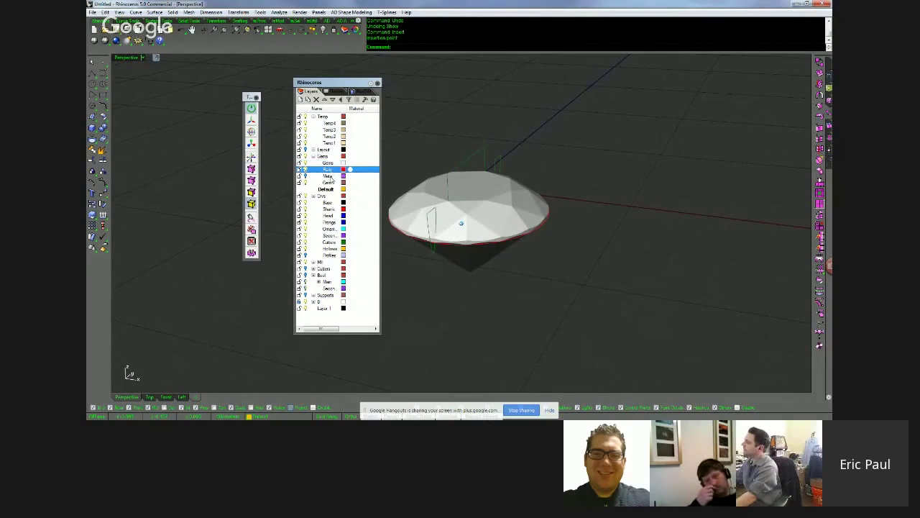
pyautogui.click(332, 177)
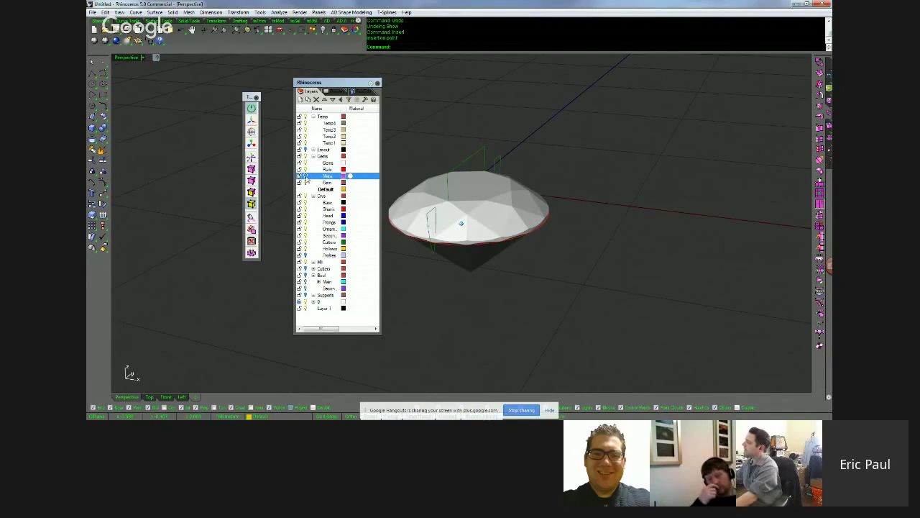
pyautogui.moveTo(489, 300); pyautogui.dragTo(476, 282, button='right')
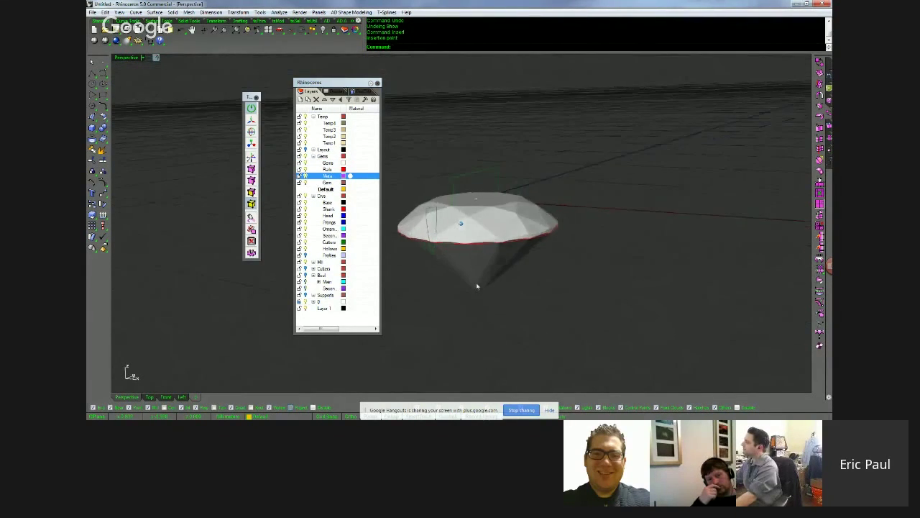
pyautogui.scroll(-8, 479, 281)
pyautogui.scroll(6, 478, 280)
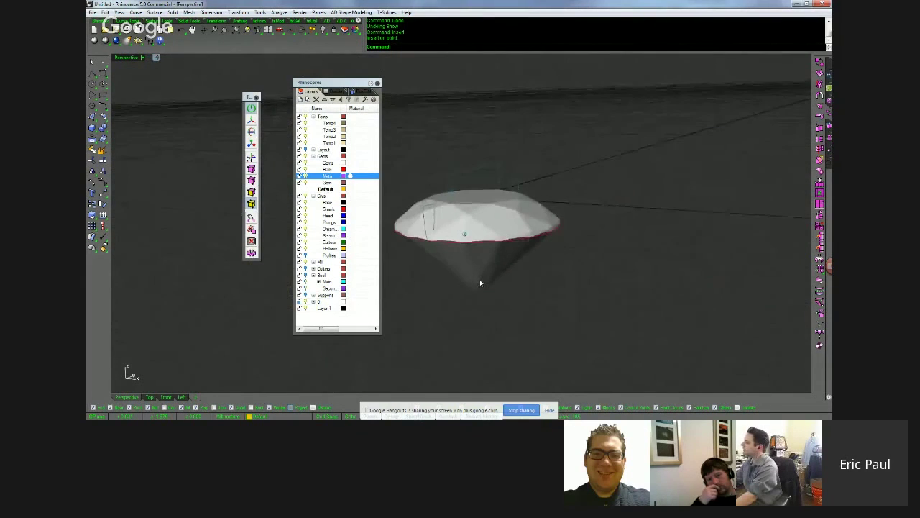
pyautogui.moveTo(460, 307)
pyautogui.mouseDown(button='right')
pyautogui.moveTo(468, 281)
pyautogui.moveTo(470, 310)
pyautogui.moveTo(460, 318)
pyautogui.mouseUp(button='right')
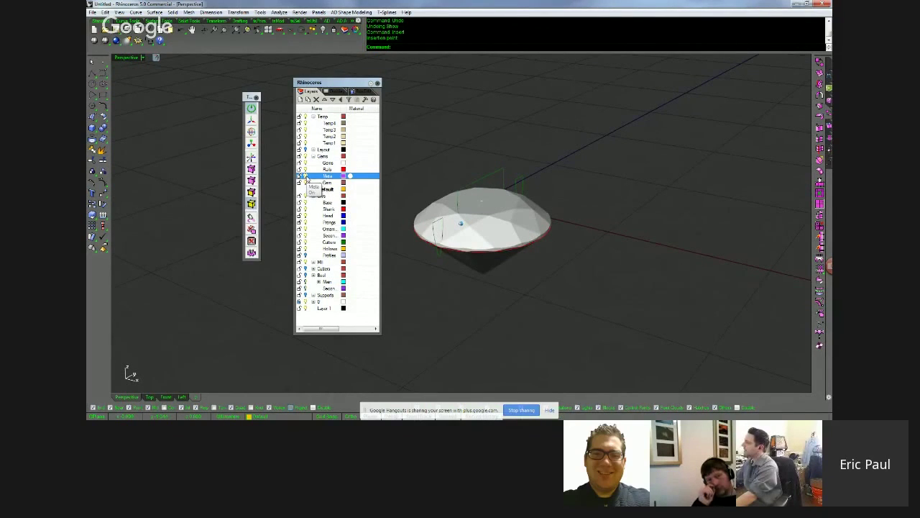
# Show the hidden objects around the inserted gem
pyautogui.middleClick(452, 286)
pyautogui.click(435, 254)
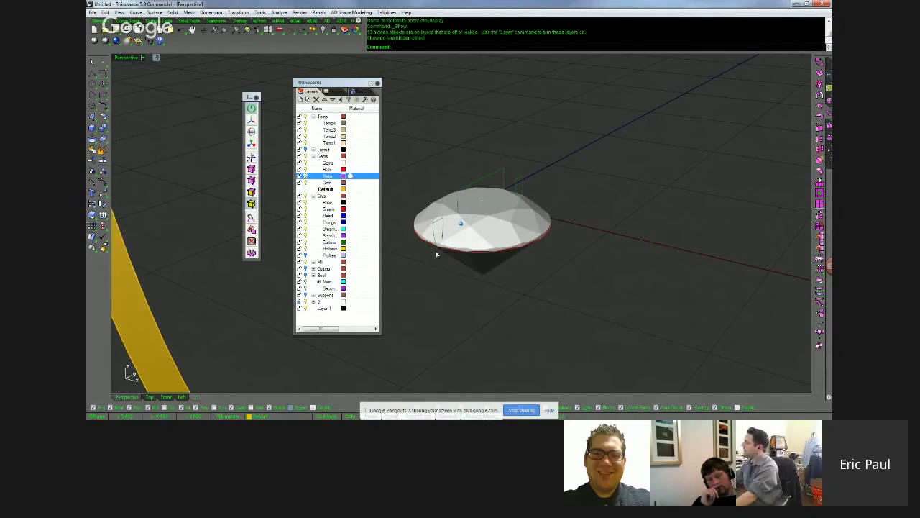
pyautogui.scroll(-5, 448, 266)
pyautogui.scroll(3, 448, 263)
# Open the inserted gem block for editing, choosing to edit the embedded block definition
pyautogui.click(456, 262)
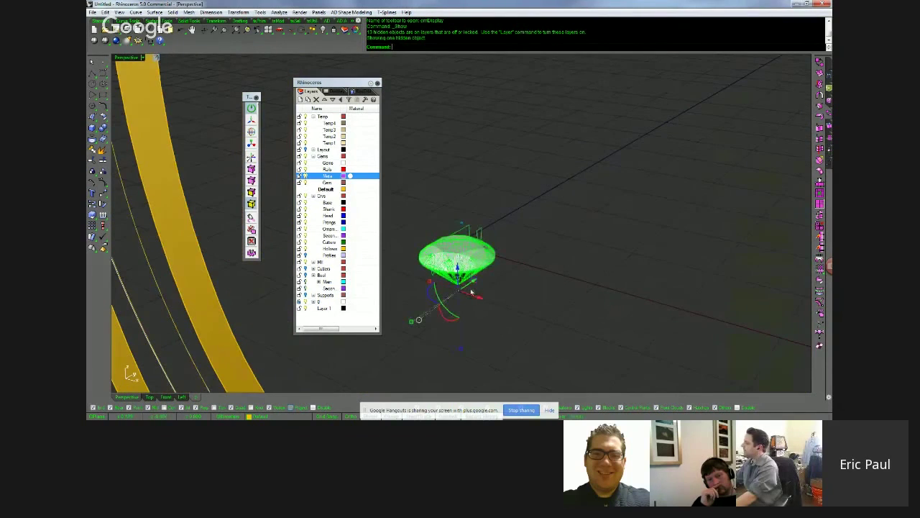
pyautogui.doubleClick(456, 265)
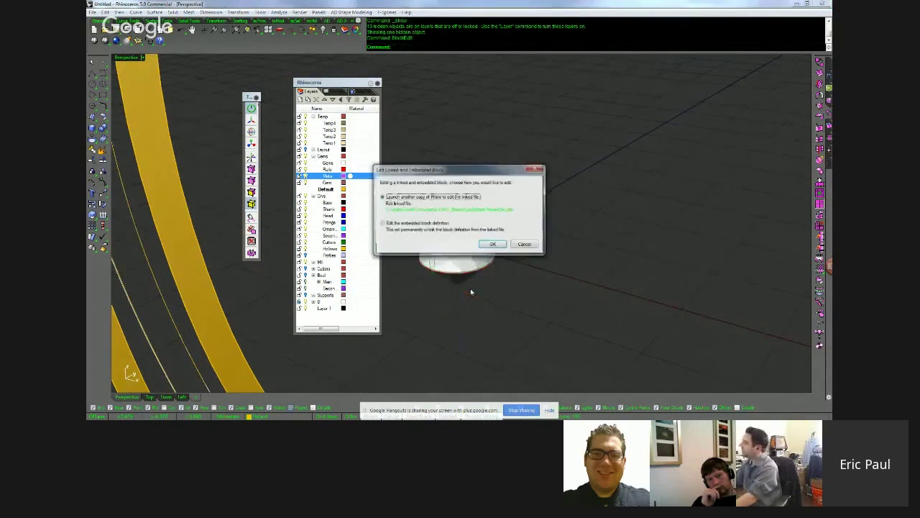
pyautogui.click(426, 225)
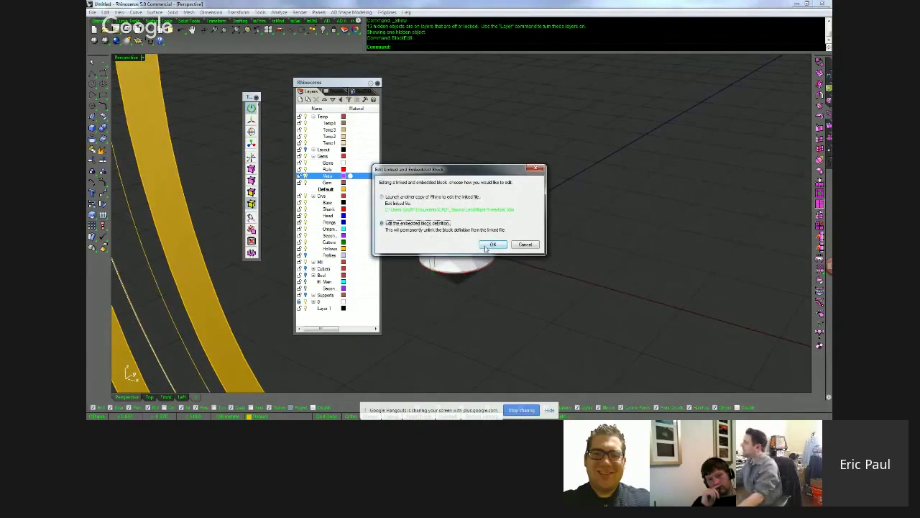
pyautogui.click(491, 245)
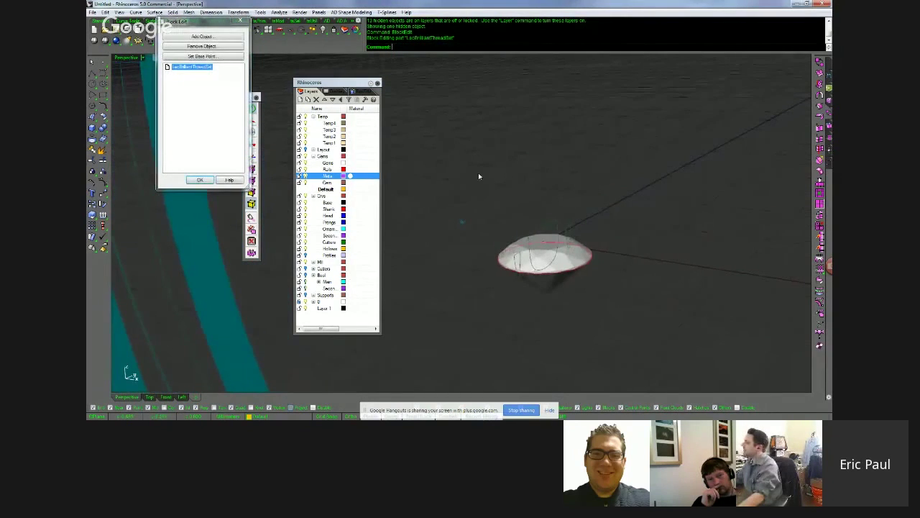
# Select all the gem block's geometry and show hidden objects while the block is in edit mode
pyautogui.moveTo(479, 175); pyautogui.dragTo(603, 353)
pyautogui.moveTo(636, 375); pyautogui.dragTo(622, 280, button='right')
pyautogui.middleClick(623, 279)
pyautogui.rightClick(612, 270)
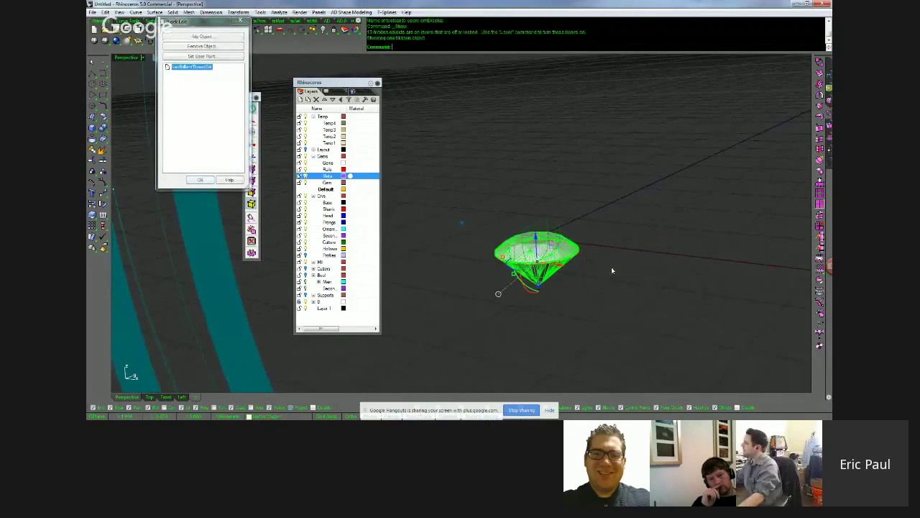
pyautogui.click(612, 270)
# Examine the gem block's mesh and cutter profile curves from several angles and distances
pyautogui.scroll(-8, 612, 270)
pyautogui.scroll(6, 607, 275)
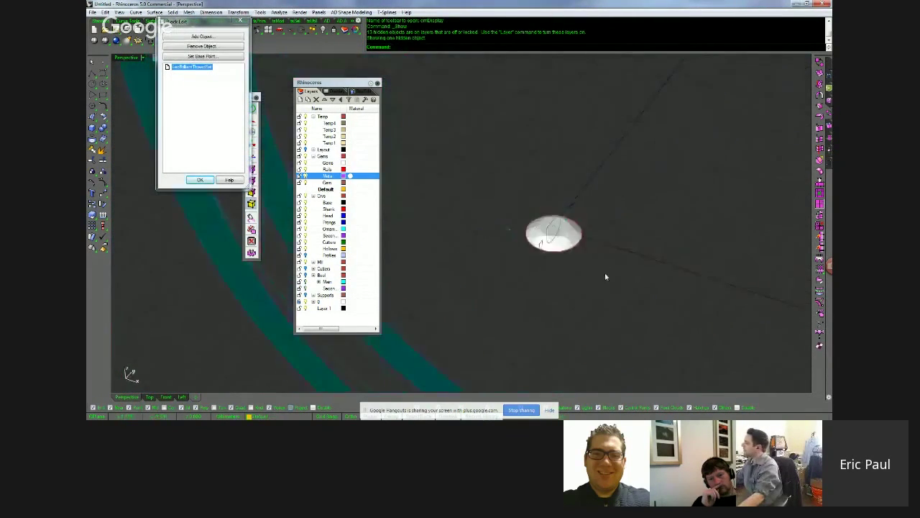
pyautogui.moveTo(606, 277); pyautogui.dragTo(627, 269, button='right')
pyautogui.click(627, 269)
pyautogui.scroll(5, 627, 270)
pyautogui.scroll(-8, 627, 270)
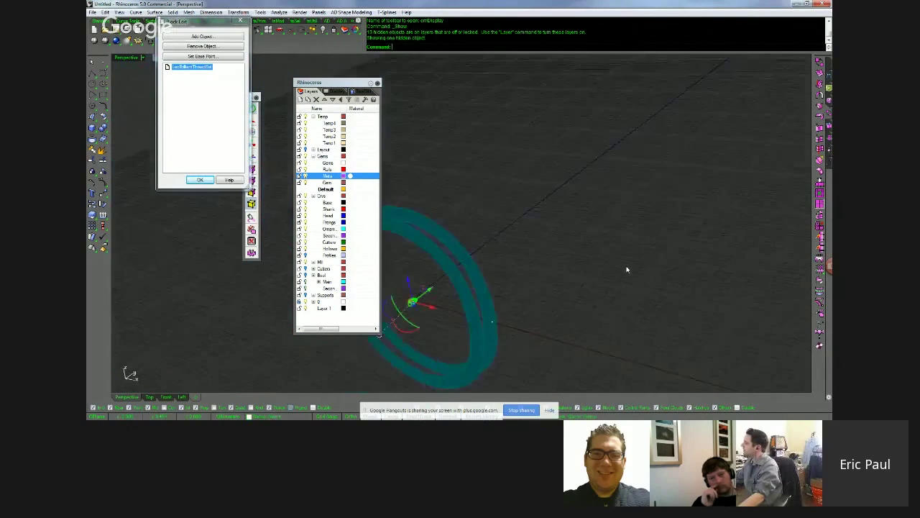
pyautogui.scroll(6, 627, 267)
pyautogui.scroll(-6, 626, 267)
pyautogui.click(639, 274)
pyautogui.scroll(6, 640, 274)
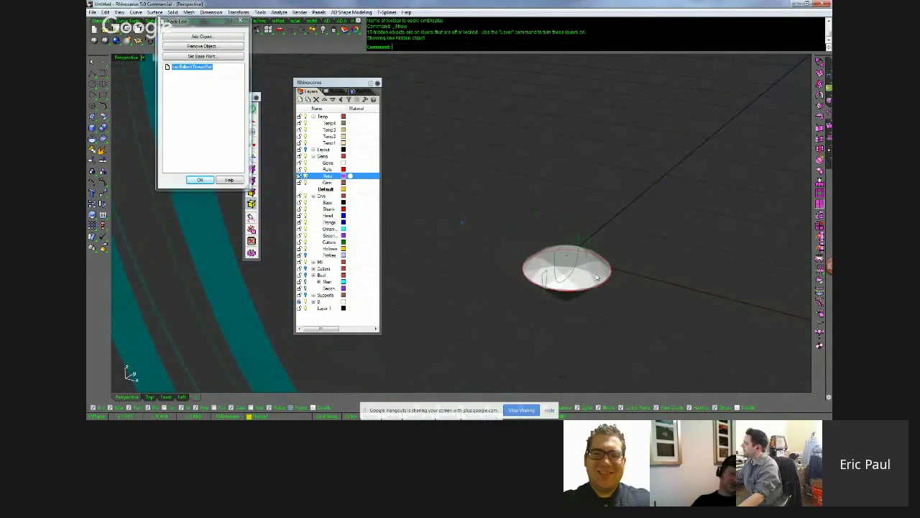
# Turn off the Gems sublayer to hide the gem mesh, and toggle the visibility of the 00 sublayer
pyautogui.click(613, 277)
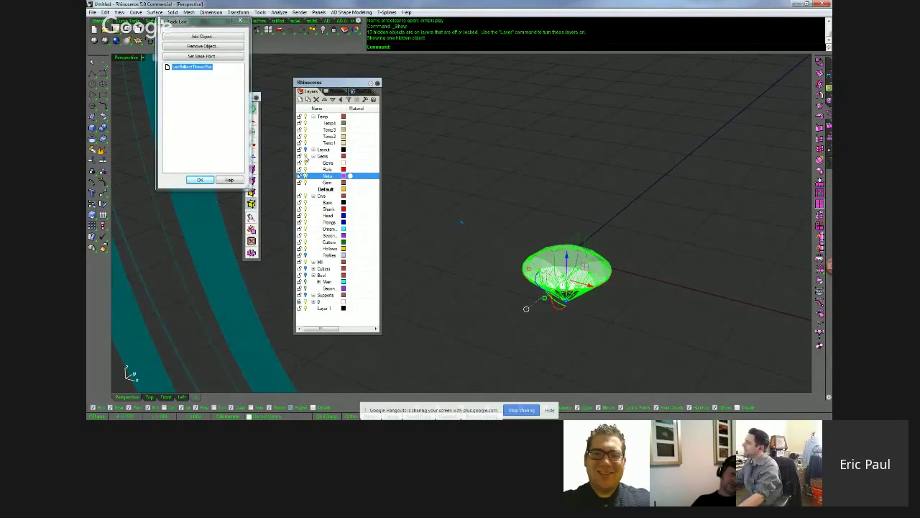
pyautogui.click(305, 163)
pyautogui.moveTo(595, 304); pyautogui.dragTo(595, 304, button='right')
pyautogui.press('Up')
pyautogui.press('Up')
pyautogui.press('Up')
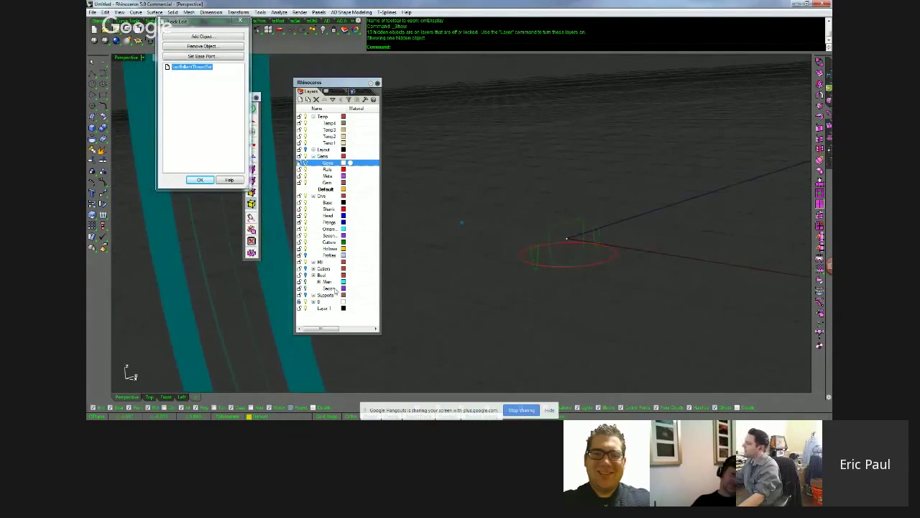
pyautogui.click(312, 302)
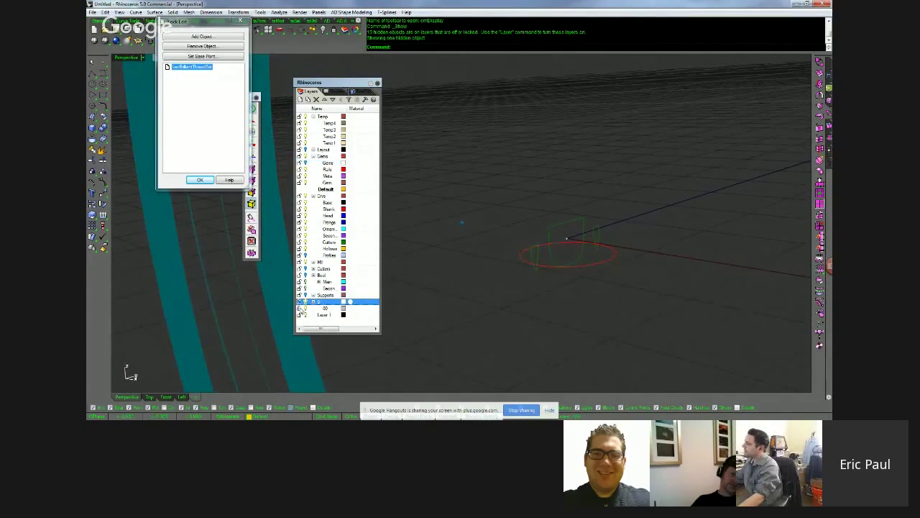
pyautogui.click(305, 308)
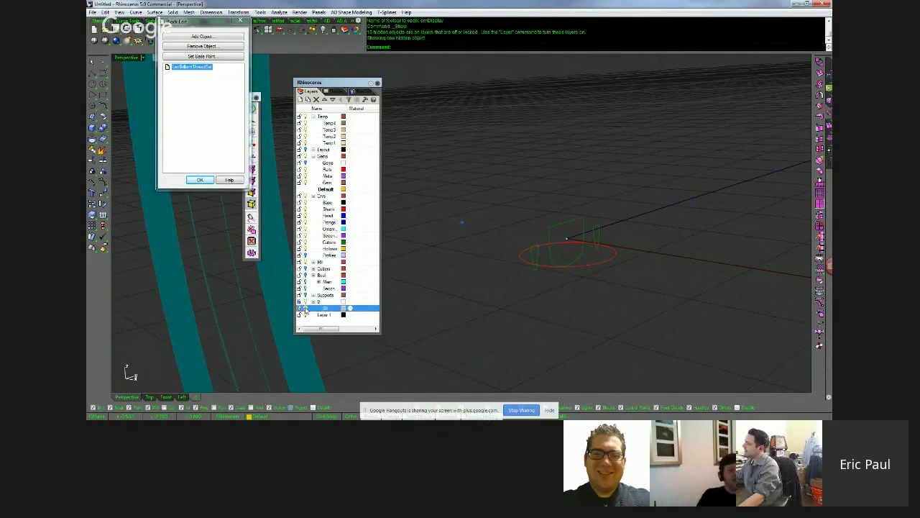
# Collapse layer 0 and select the gem block's cutter profile curves to check their size against the ring
pyautogui.moveTo(431, 277); pyautogui.dragTo(478, 245, button='right')
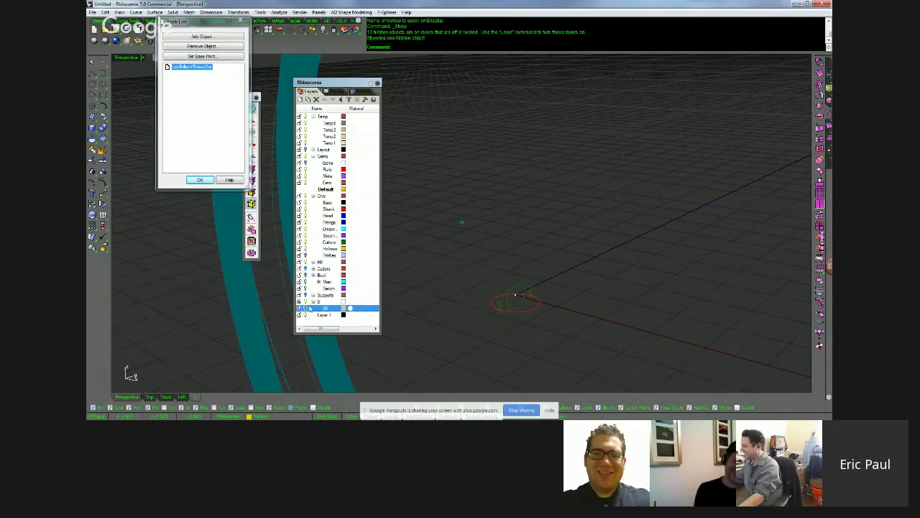
pyautogui.click(312, 302)
pyautogui.moveTo(471, 261); pyautogui.dragTo(610, 381)
pyautogui.middleClick(574, 335)
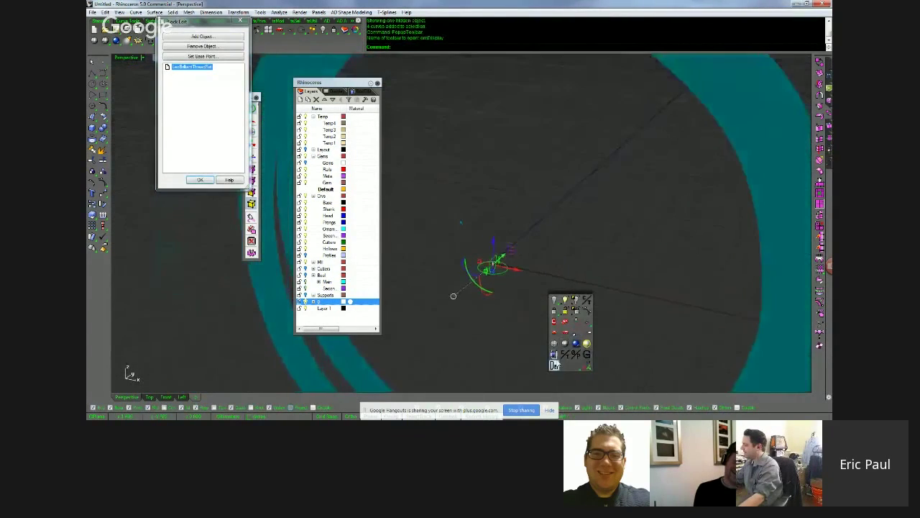
pyautogui.scroll(-10, 512, 326)
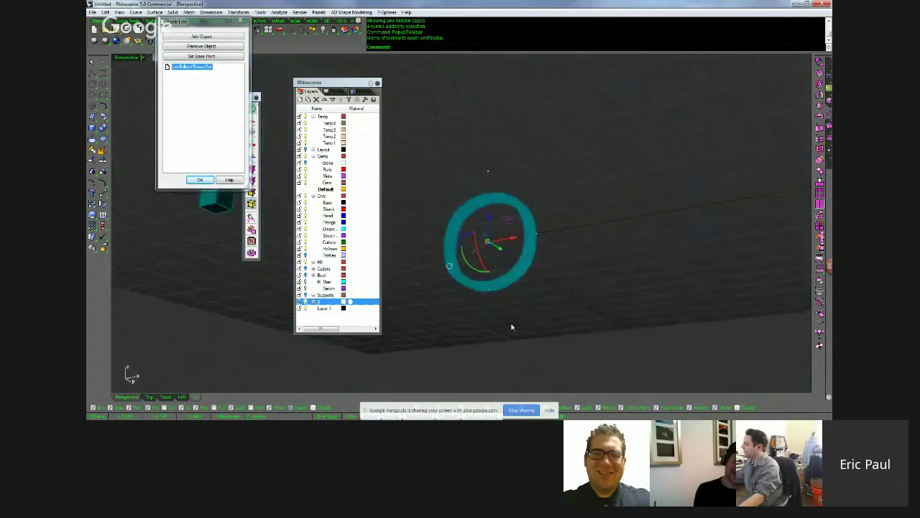
pyautogui.scroll(6, 512, 327)
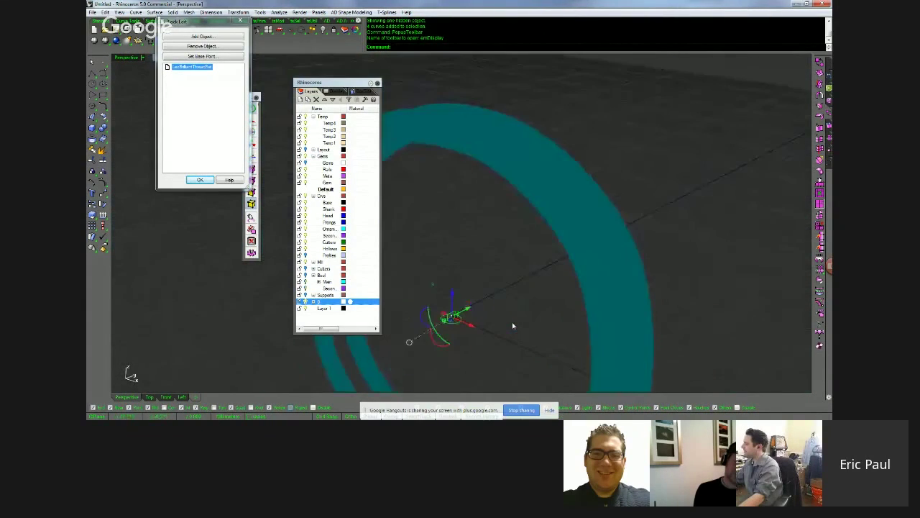
pyautogui.click(451, 210)
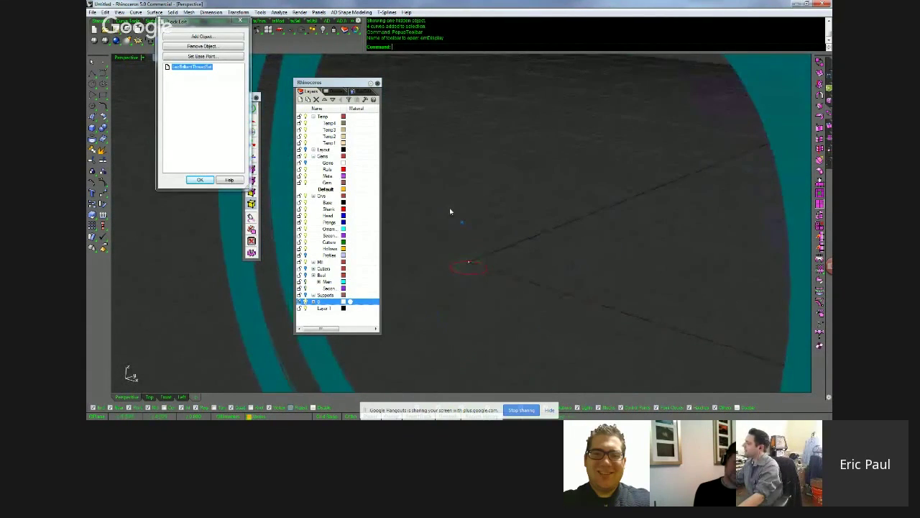
# Examine the girdle circle and the individual cutter profile curves inside the block up close
pyautogui.moveTo(451, 210); pyautogui.dragTo(439, 227, button='right')
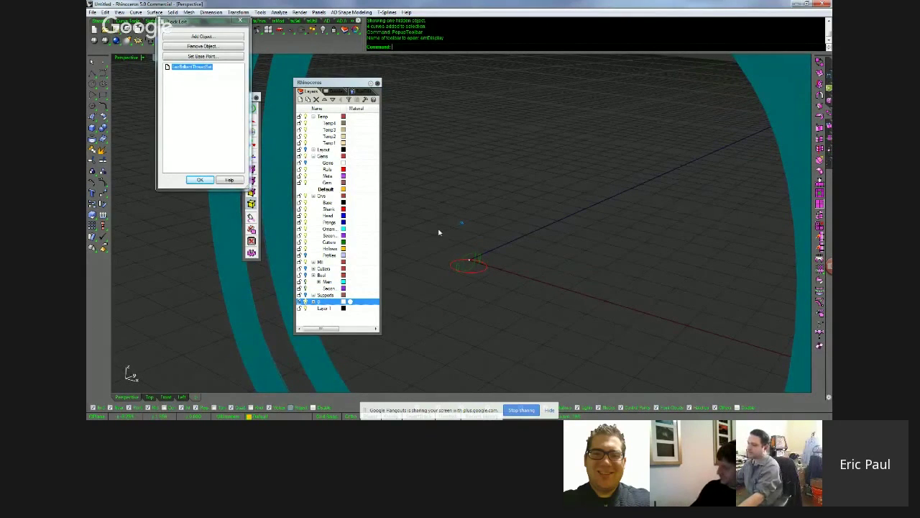
pyautogui.moveTo(464, 271); pyautogui.dragTo(516, 314, button='right')
pyautogui.scroll(6, 490, 298)
pyautogui.click(513, 275)
pyautogui.click(516, 311)
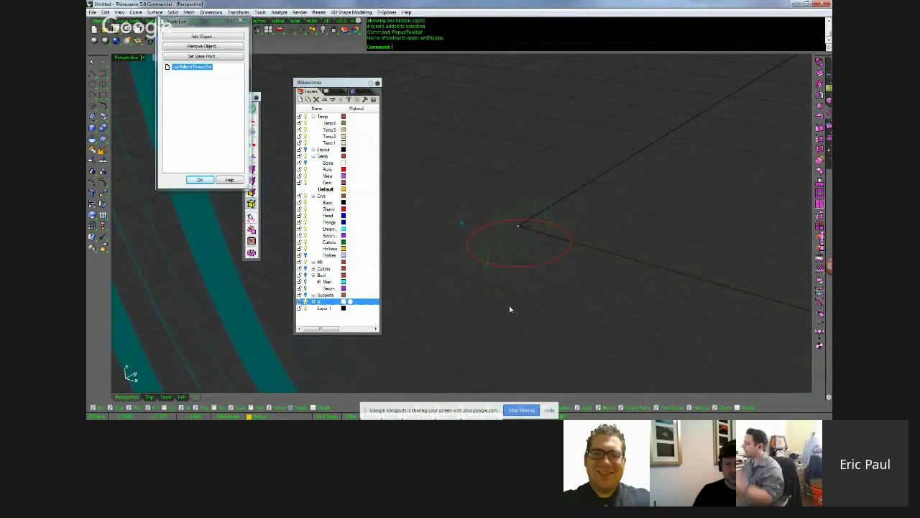
pyautogui.moveTo(484, 241)
pyautogui.mouseDown(button='right')
pyautogui.moveTo(445, 205)
pyautogui.moveTo(491, 252)
pyautogui.mouseUp(button='right')
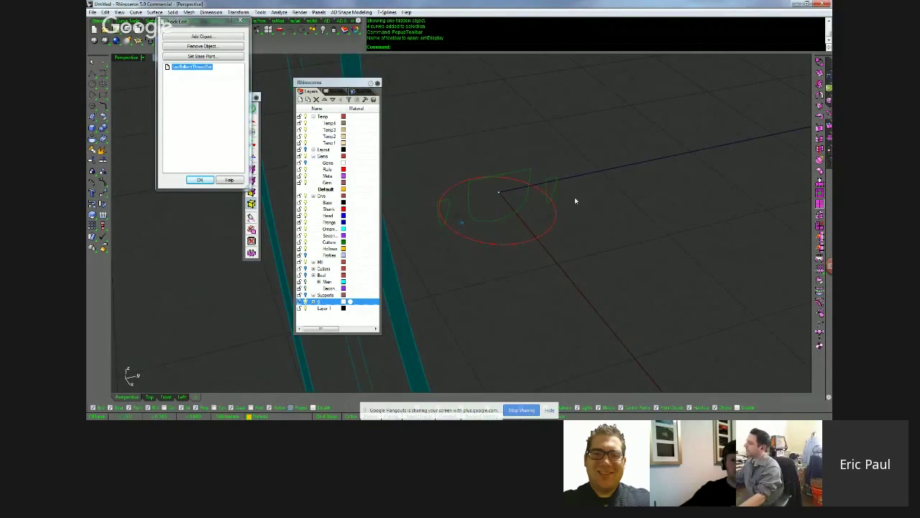
pyautogui.click(471, 193)
pyautogui.moveTo(509, 273); pyautogui.dragTo(472, 243, button='right')
pyautogui.click(443, 202)
pyautogui.moveTo(545, 174); pyautogui.dragTo(544, 215, button='right')
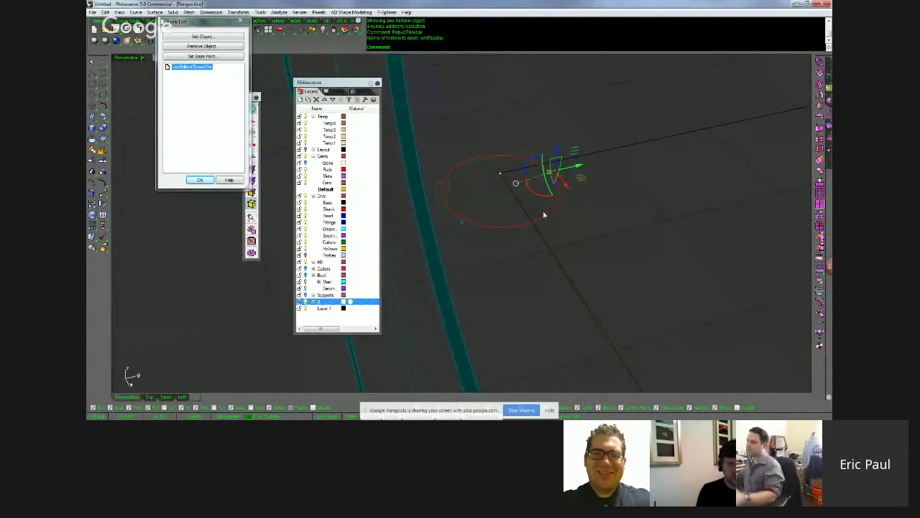
# Turn on the Cutters layer, look over the gem block's cutter solids, and finish the block edit
pyautogui.click(305, 269)
pyautogui.click(637, 270)
pyautogui.moveTo(637, 270); pyautogui.dragTo(511, 189, button='right')
pyautogui.click(510, 188)
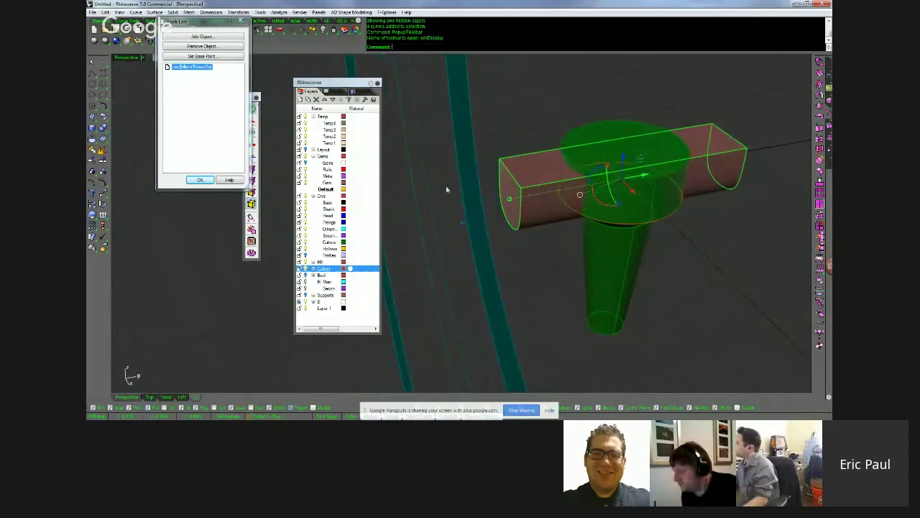
pyautogui.click(713, 236)
pyautogui.click(611, 274)
pyautogui.moveTo(610, 273); pyautogui.dragTo(447, 317, button='right')
pyautogui.click(666, 318)
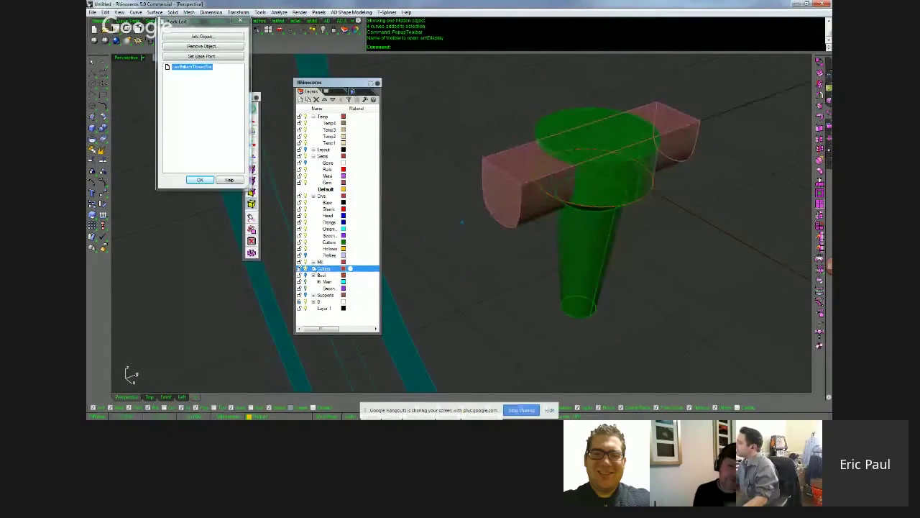
pyautogui.click(206, 182)
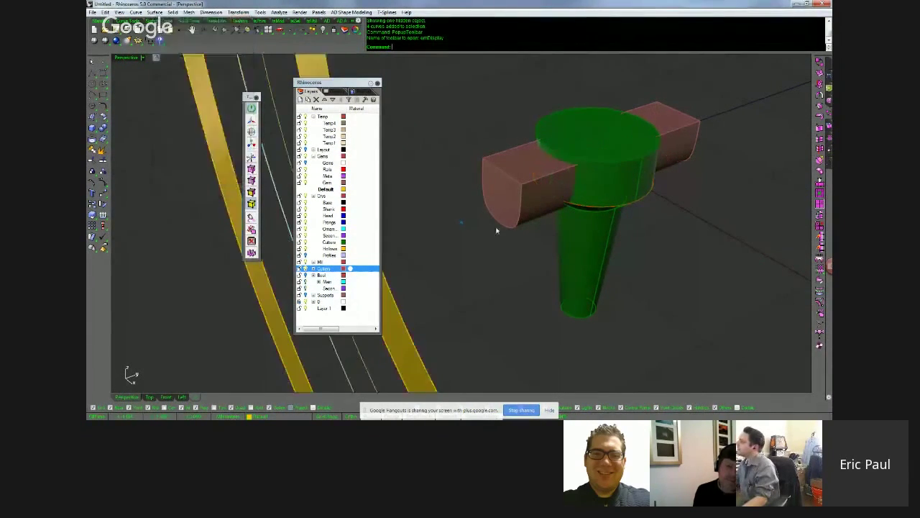
# Select the gem block and set its gumball alignment to Object
pyautogui.moveTo(500, 231); pyautogui.dragTo(596, 229, button='right')
pyautogui.click(596, 228)
pyautogui.moveTo(608, 364)
pyautogui.mouseDown(button='right')
pyautogui.moveTo(606, 353)
pyautogui.moveTo(436, 350)
pyautogui.mouseUp(button='right')
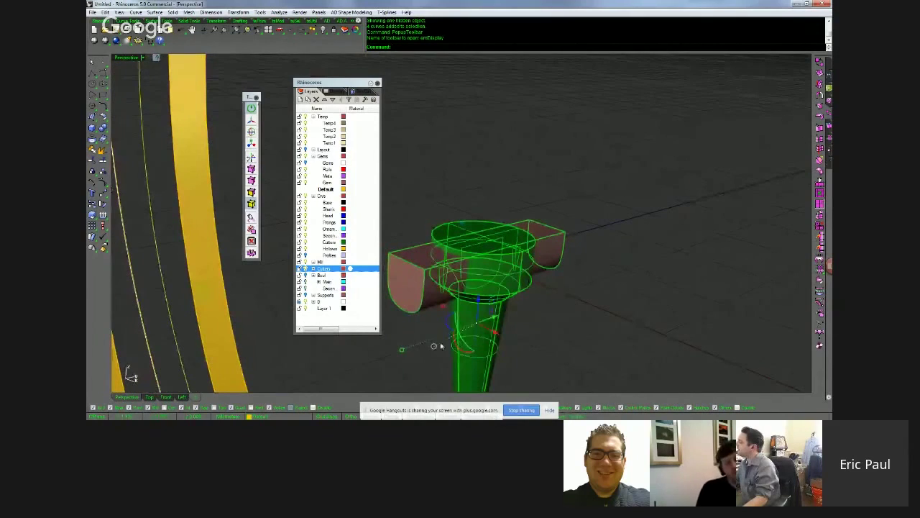
pyautogui.click(435, 346)
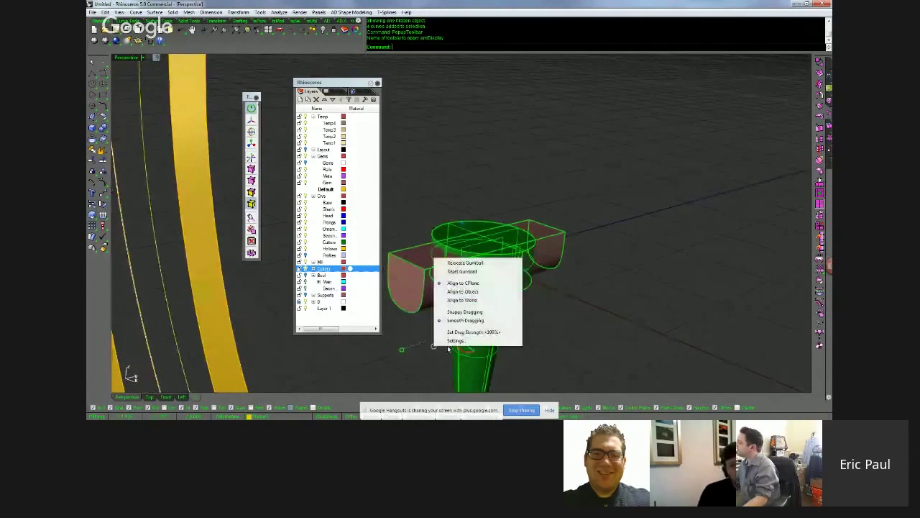
pyautogui.click(481, 295)
# Move and rotate the gem block with the gumball so it sits tilted against the ring band
pyautogui.moveTo(505, 309); pyautogui.dragTo(532, 216, button='right')
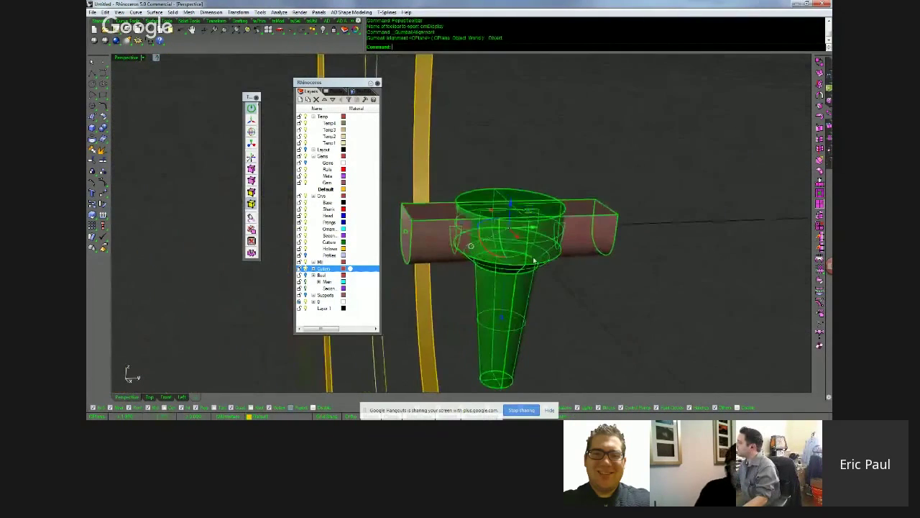
pyautogui.scroll(-12, 590, 187)
pyautogui.moveTo(527, 210); pyautogui.dragTo(623, 140)
pyautogui.moveTo(623, 139); pyautogui.dragTo(517, 126, button='right')
pyautogui.moveTo(482, 130); pyautogui.dragTo(463, 220)
pyautogui.moveTo(462, 220); pyautogui.dragTo(491, 152, button='right')
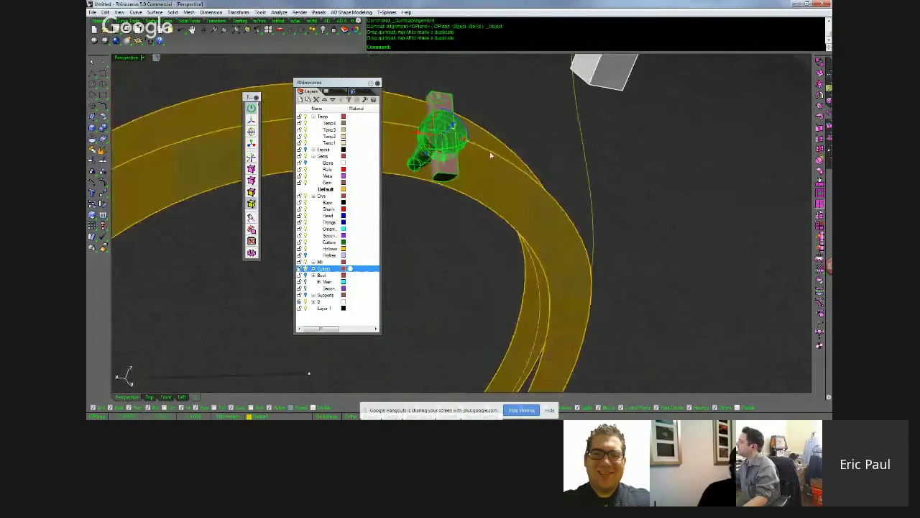
pyautogui.moveTo(468, 136); pyautogui.dragTo(455, 118)
pyautogui.click(452, 282)
pyautogui.moveTo(452, 287); pyautogui.dragTo(508, 235, button='right')
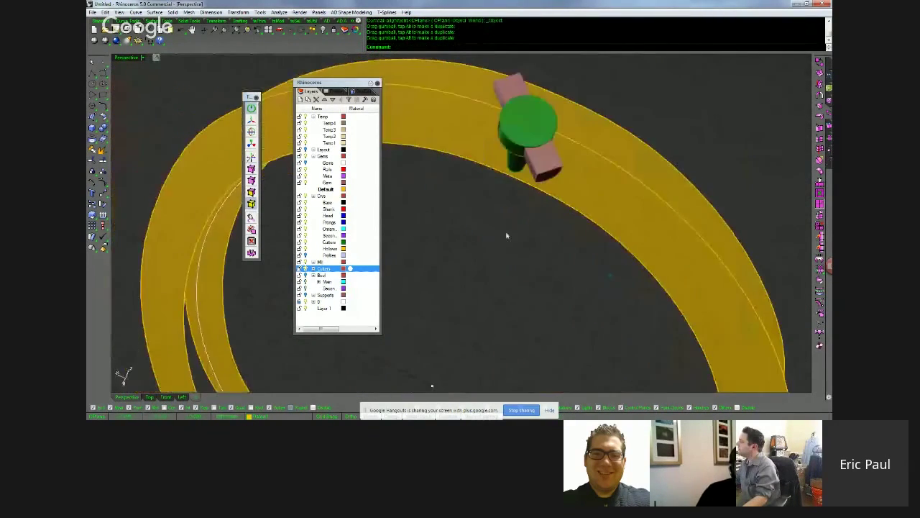
# Select the gem block and compare its gumball aligned to the CPlane with its gumball aligned to Object
pyautogui.click(546, 135)
pyautogui.moveTo(546, 136); pyautogui.dragTo(504, 106, button='right')
pyautogui.click(565, 138)
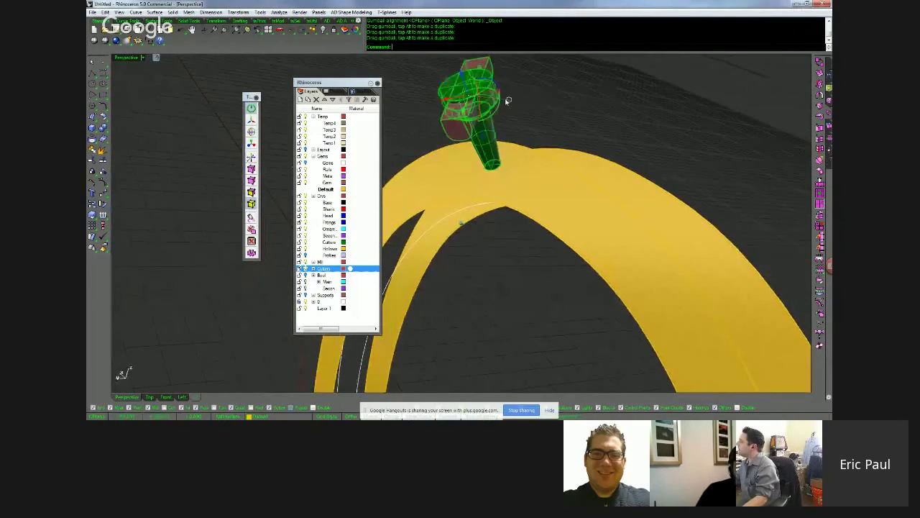
pyautogui.click(508, 100)
pyautogui.click(534, 38)
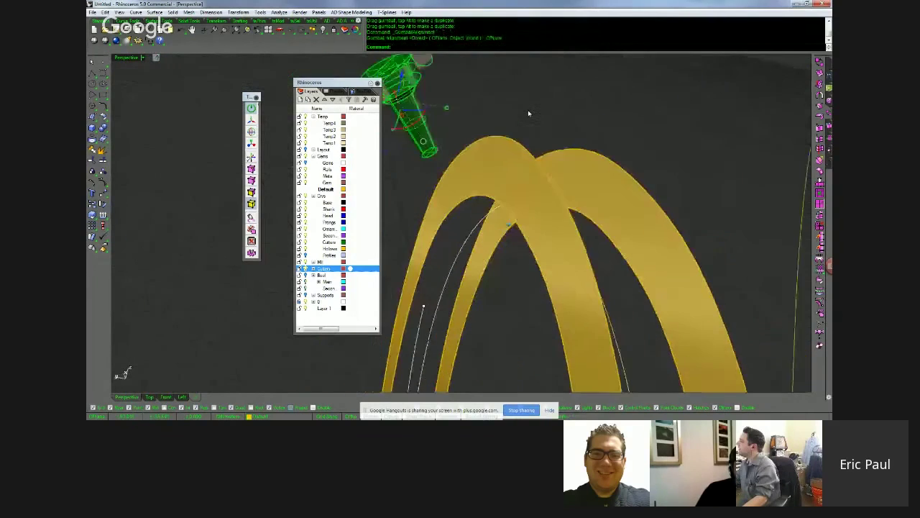
pyautogui.click(527, 113)
pyautogui.moveTo(393, 121); pyautogui.dragTo(508, 236, button='right')
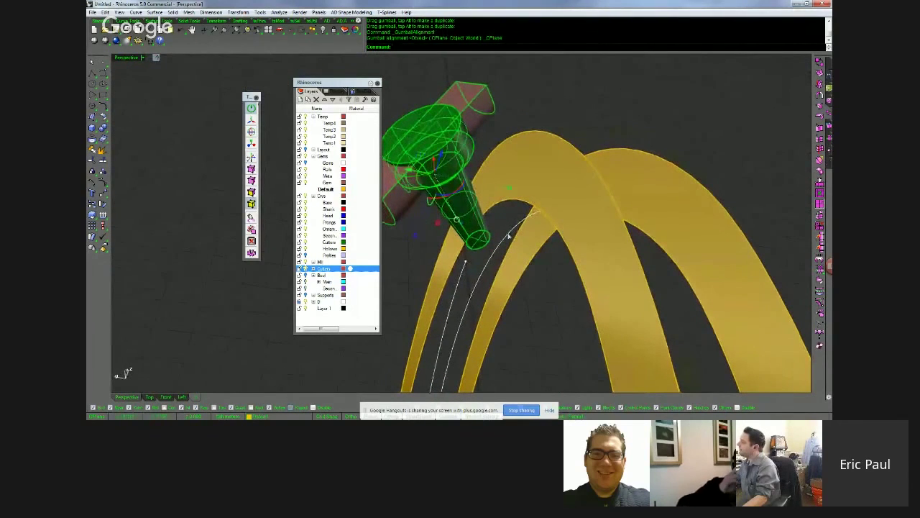
pyautogui.moveTo(419, 146); pyautogui.dragTo(443, 208, button='right')
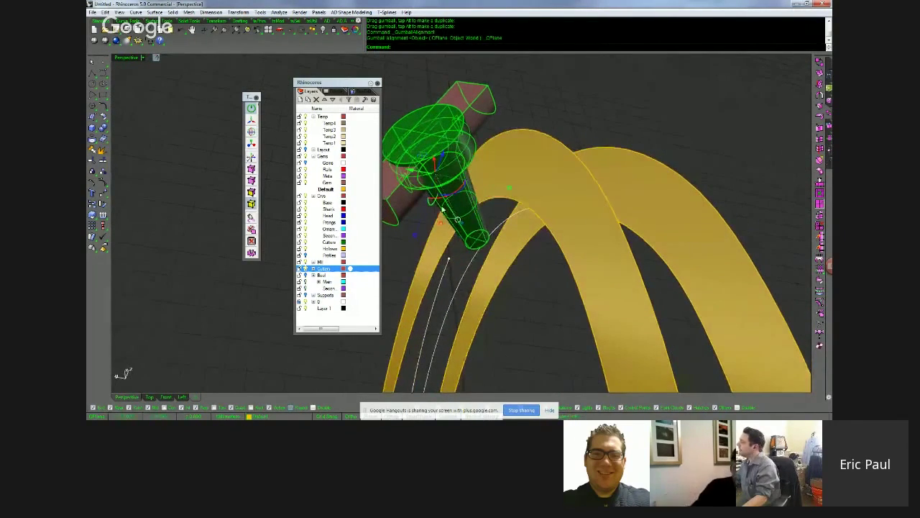
pyautogui.click(457, 220)
pyautogui.click(493, 168)
pyautogui.moveTo(468, 277); pyautogui.dragTo(499, 184, button='right')
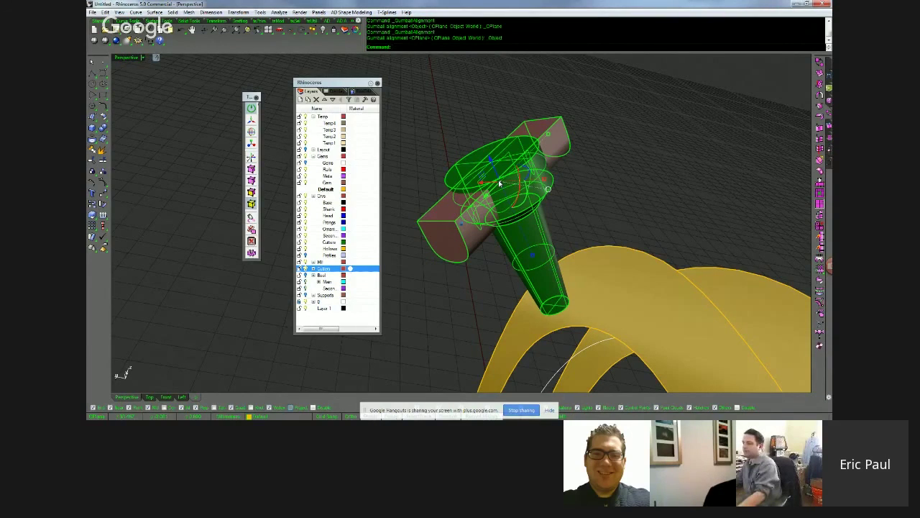
# Run the LocExplodeBlock command on the gem block
pyautogui.moveTo(500, 184); pyautogui.dragTo(612, 180, button='right')
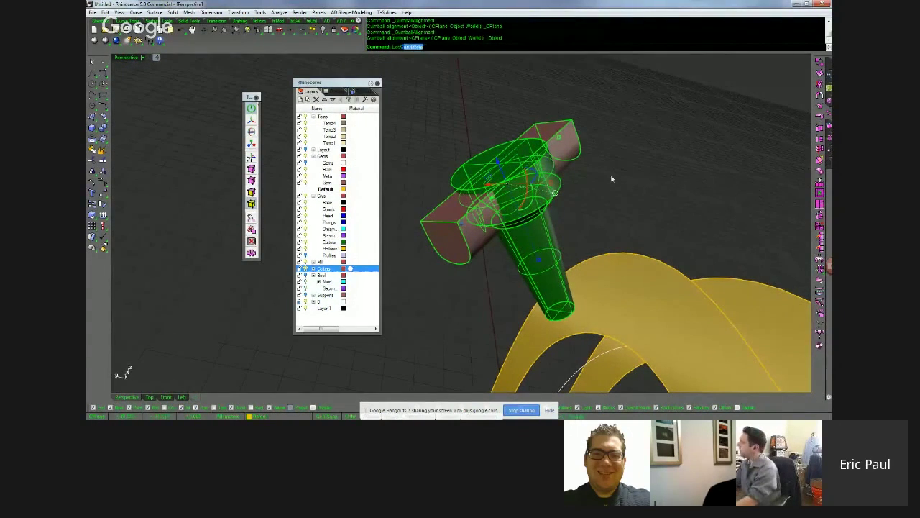
pyautogui.press('Return')
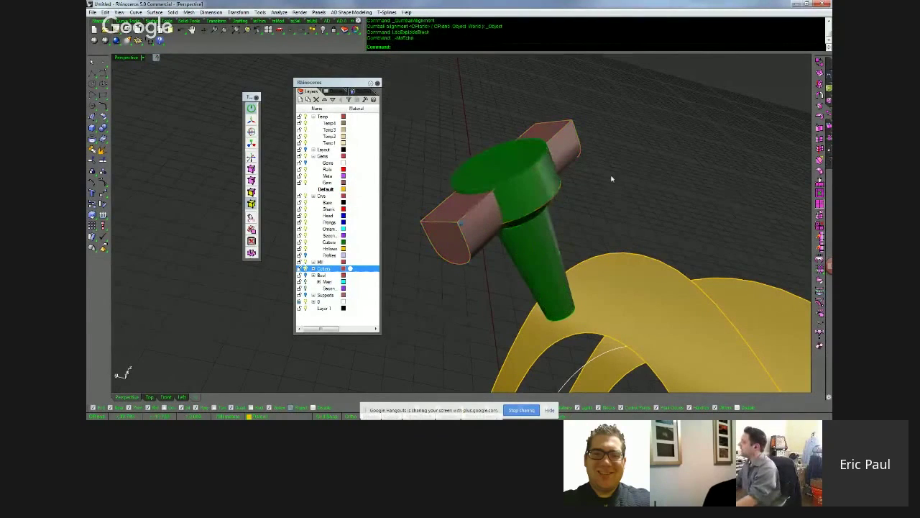
pyautogui.click(524, 180)
pyautogui.rightClick(549, 158)
pyautogui.moveTo(549, 158); pyautogui.dragTo(555, 220, button='right')
pyautogui.press('Escape')
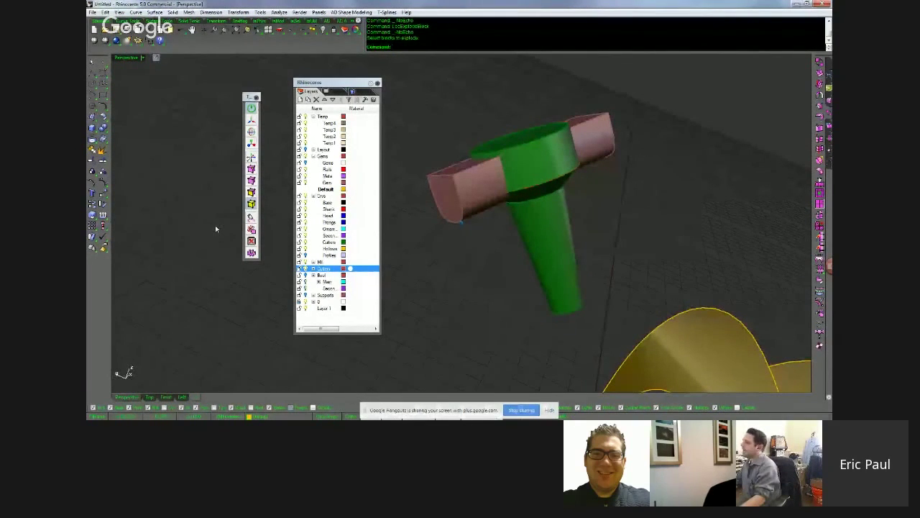
# Expand layer 0 and turn on its 00 sublayer to show the gem's reference points
pyautogui.click(312, 303)
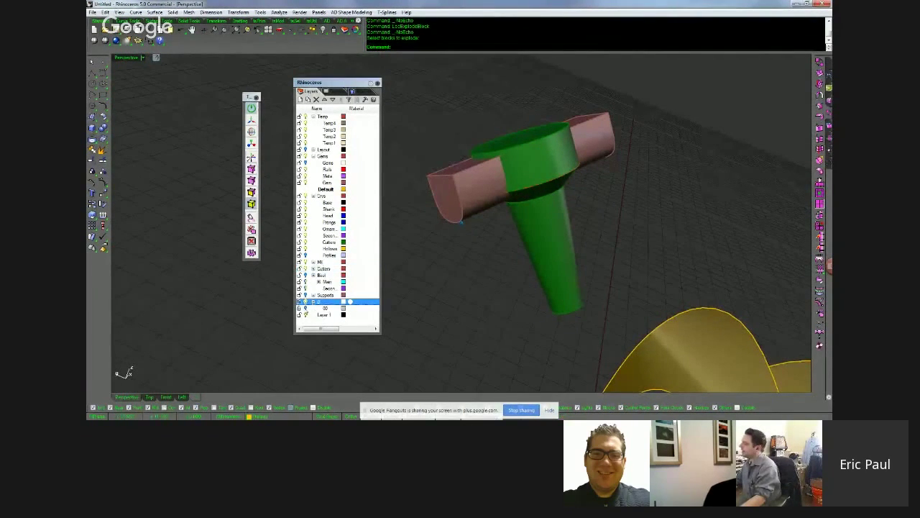
pyautogui.click(306, 308)
pyautogui.scroll(-1, 592, 329)
pyautogui.moveTo(592, 329); pyautogui.dragTo(560, 209, button='right')
pyautogui.click(559, 209)
pyautogui.click(490, 204)
pyautogui.moveTo(490, 205); pyautogui.dragTo(553, 234, button='right')
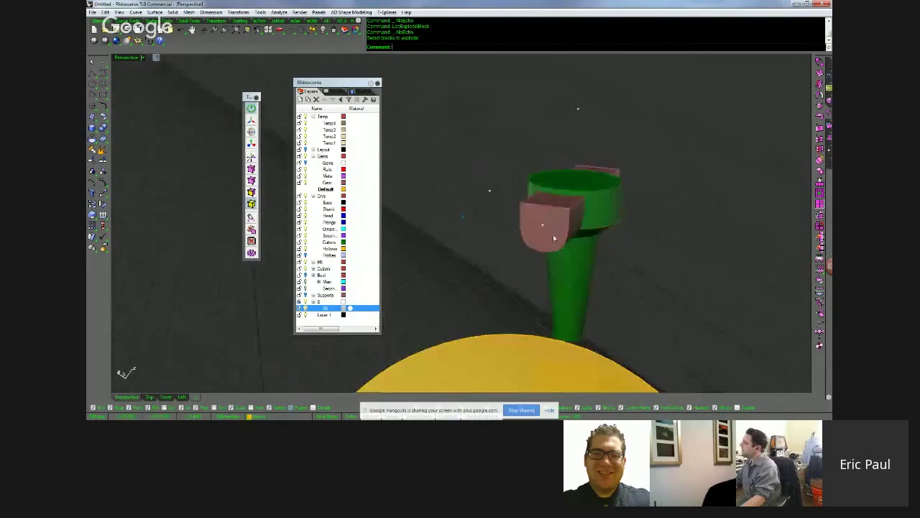
# Switch the Perspective viewport to a see-through display mode to expose the points and curves inside the cutters
pyautogui.middleClick(473, 273)
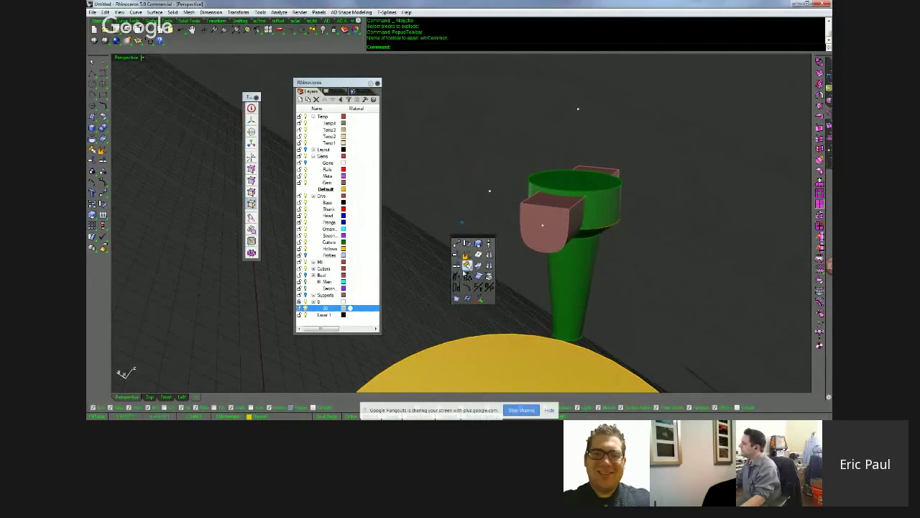
pyautogui.click(456, 277)
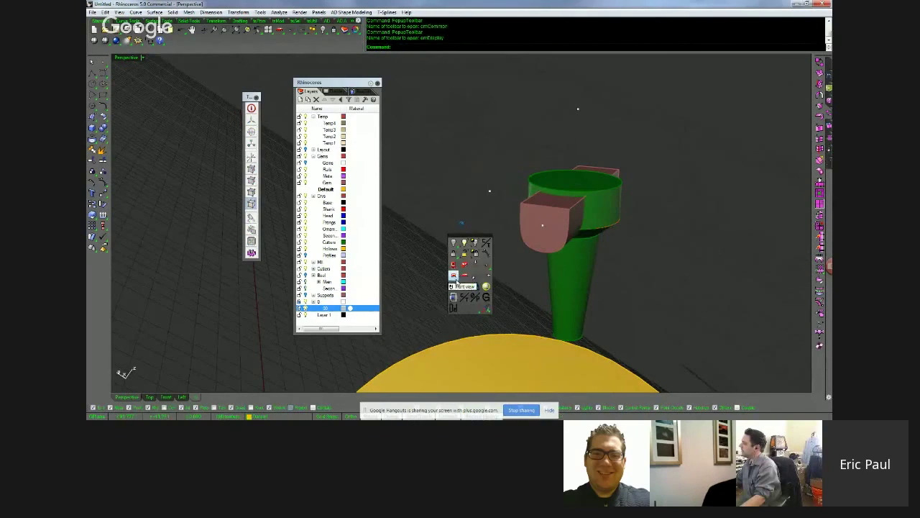
pyautogui.click(455, 277)
pyautogui.moveTo(455, 280); pyautogui.dragTo(509, 304, button='right')
# Try to relocate the gem block's gumball to the center point, orienting its axes by the upper and side points
pyautogui.middleClick(510, 304)
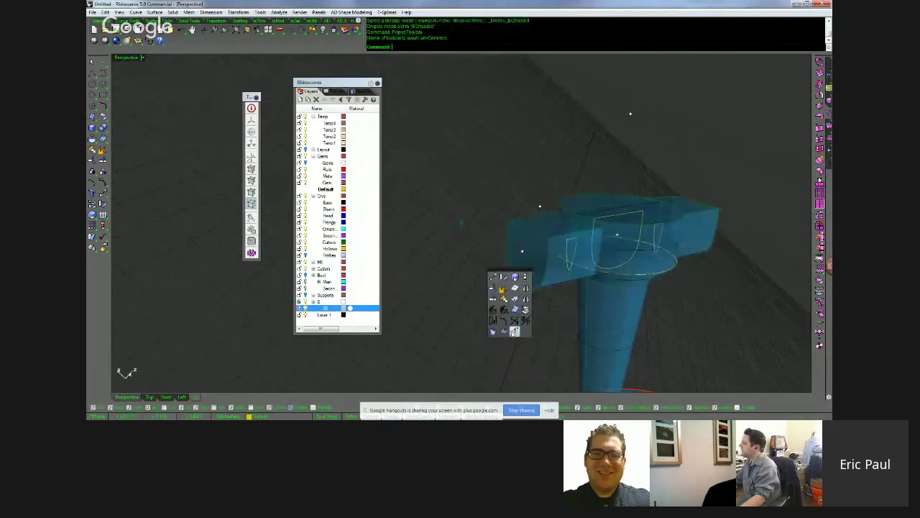
pyautogui.click(514, 321)
pyautogui.click(620, 249)
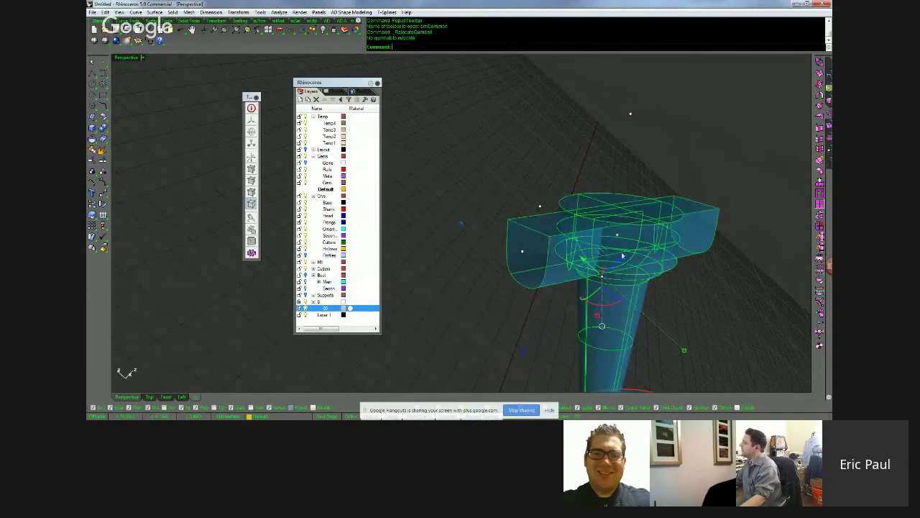
pyautogui.rightClick(576, 295)
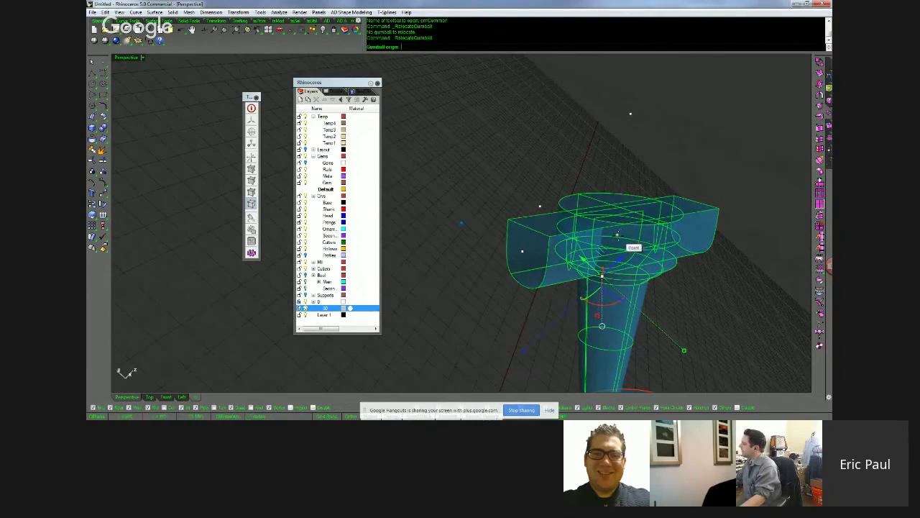
pyautogui.click(617, 235)
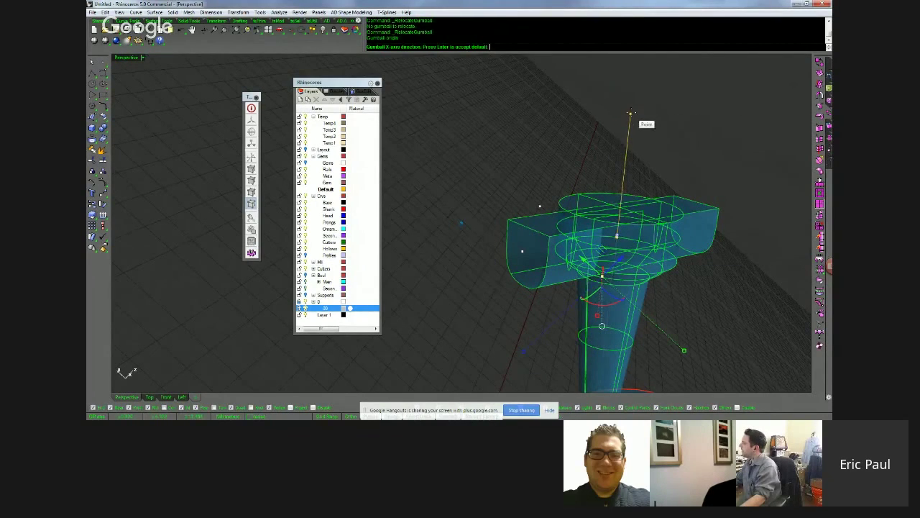
pyautogui.click(631, 111)
pyautogui.click(545, 204)
# Relocate the gem block's gumball to the center point, aiming its X axis at the upper point and its Y axis at the side point
pyautogui.moveTo(702, 365); pyautogui.dragTo(671, 342, button='right')
pyautogui.press('Return')
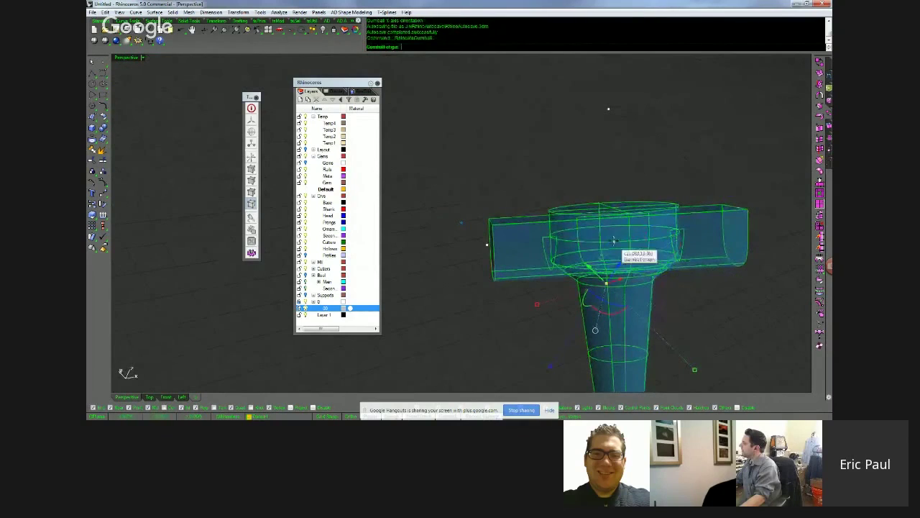
pyautogui.click(614, 237)
pyautogui.click(610, 108)
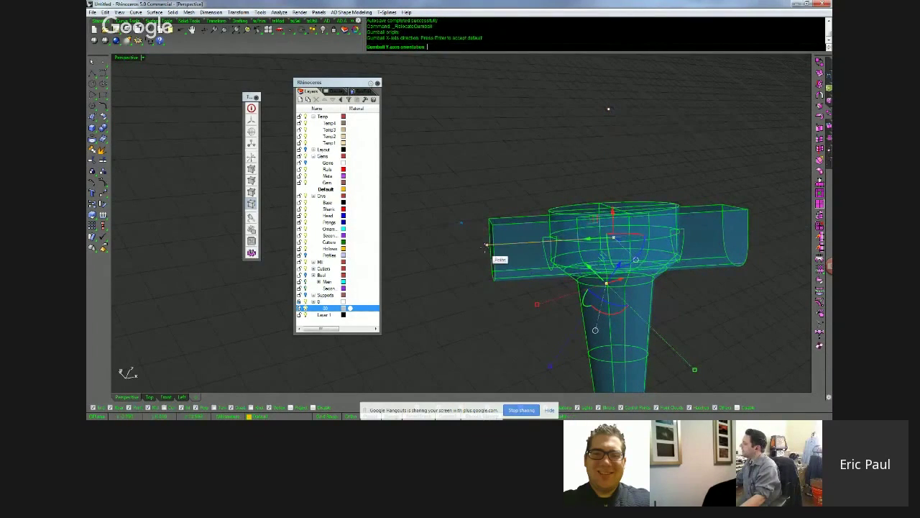
pyautogui.click(497, 262)
pyautogui.moveTo(485, 382); pyautogui.dragTo(492, 400, button='right')
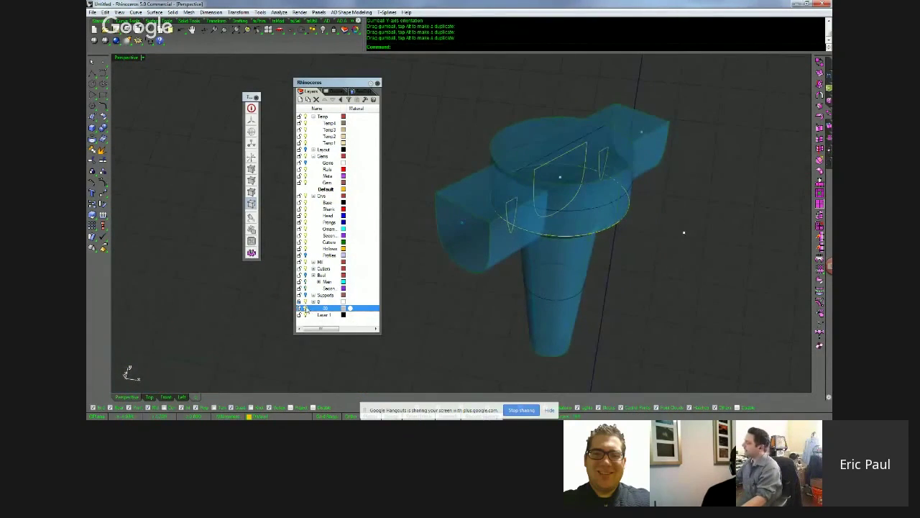
# Hide the reference points on layer 0 and try to scale the gem with the LeoGemScale command
pyautogui.moveTo(306, 305); pyautogui.dragTo(306, 303)
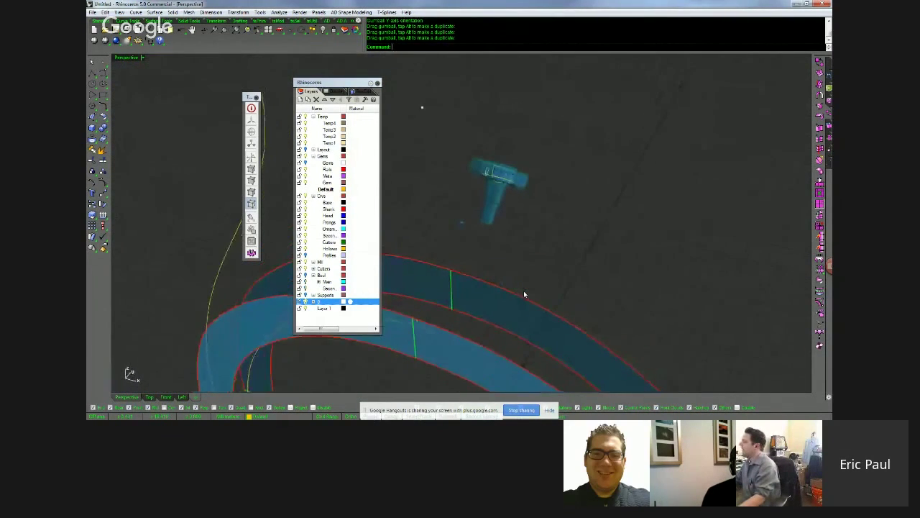
pyautogui.write('LocGemScale')
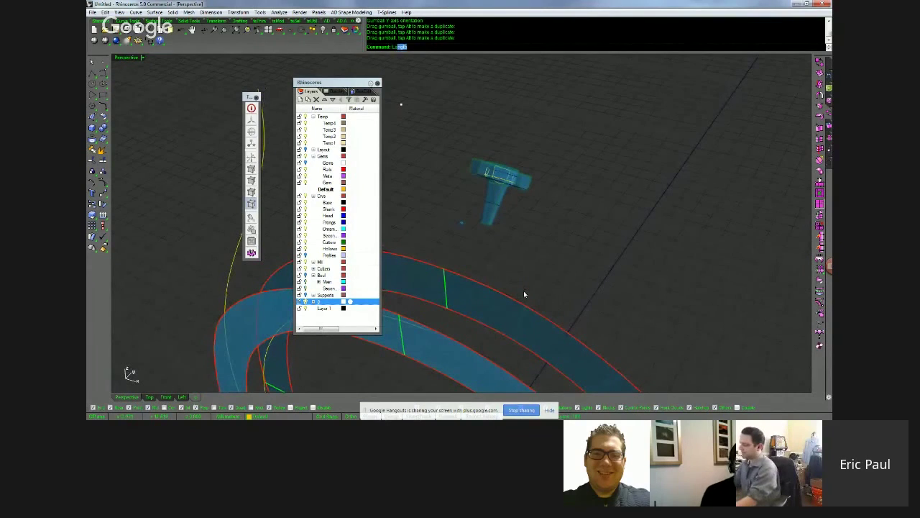
pyautogui.press('Return')
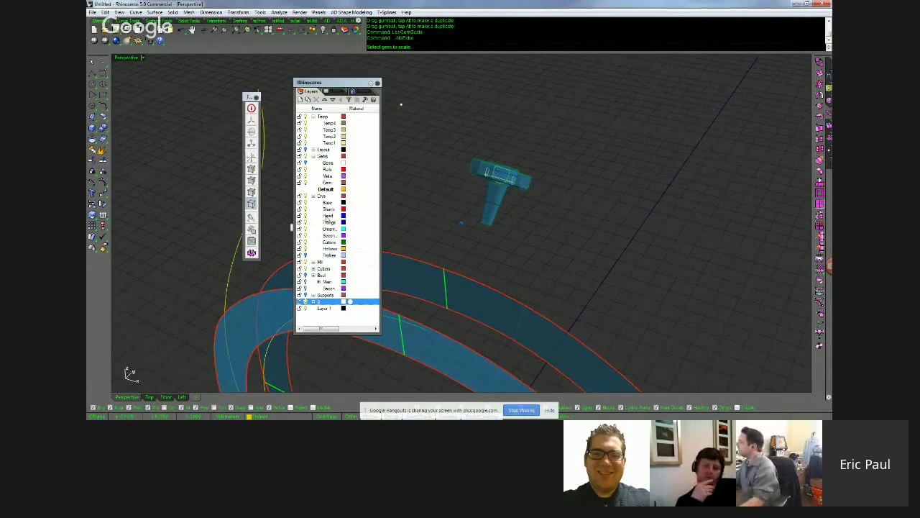
pyautogui.moveTo(503, 181)
pyautogui.mouseDown(button='right')
pyautogui.moveTo(510, 174)
pyautogui.moveTo(491, 180)
pyautogui.mouseUp(button='right')
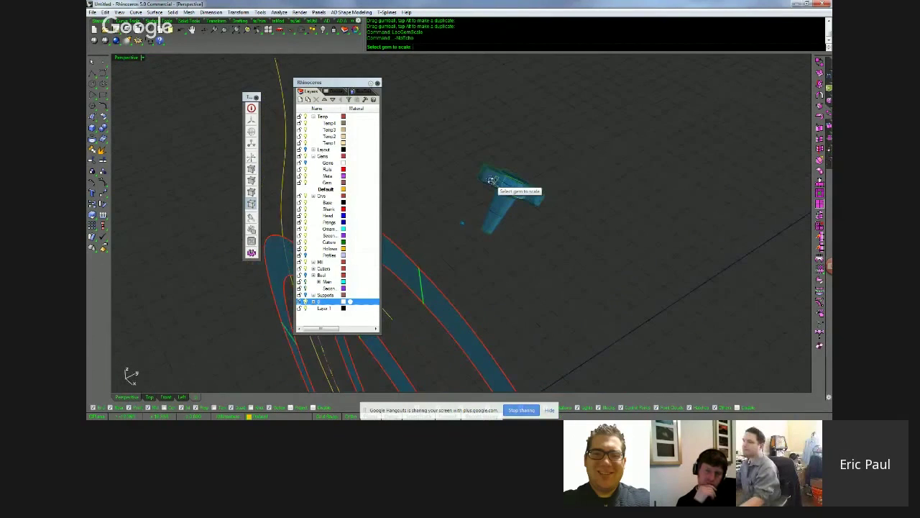
pyautogui.click(504, 178)
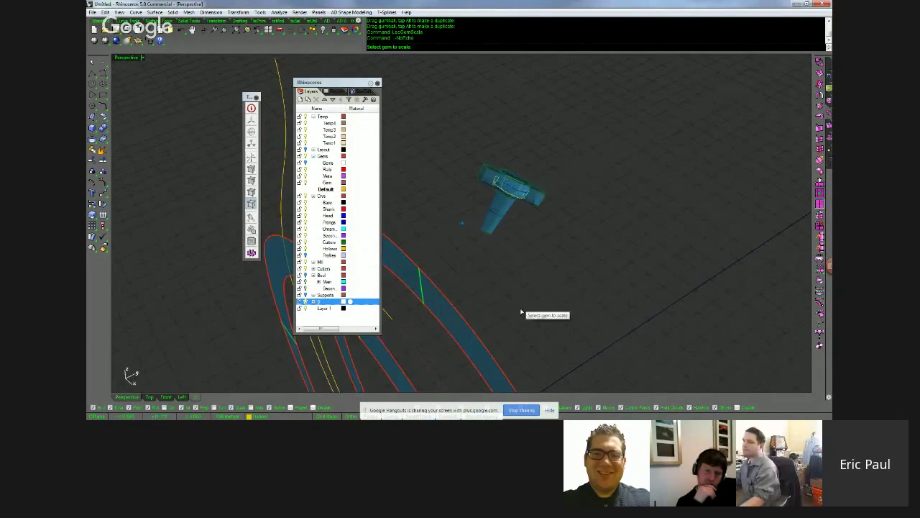
pyautogui.click(549, 410)
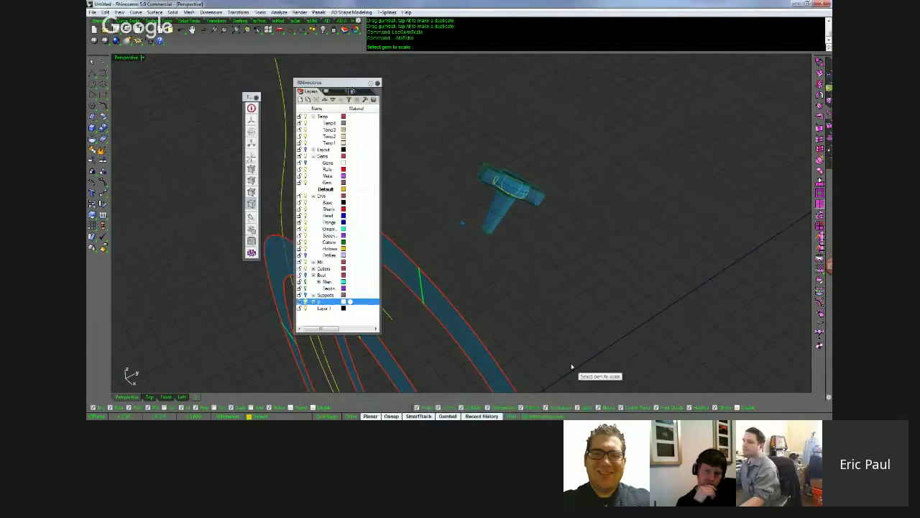
pyautogui.rightClick(534, 247)
pyautogui.moveTo(508, 187); pyautogui.dragTo(515, 216, button='right')
pyautogui.press('Escape')
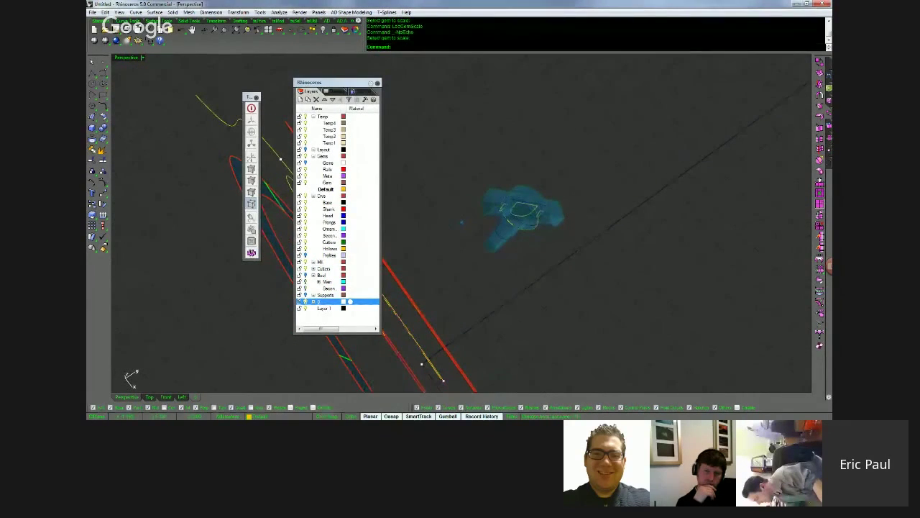
# Turn on the gem sublayer under Gems and choose the gem as the object to scale with LeoGemScale
pyautogui.click(306, 164)
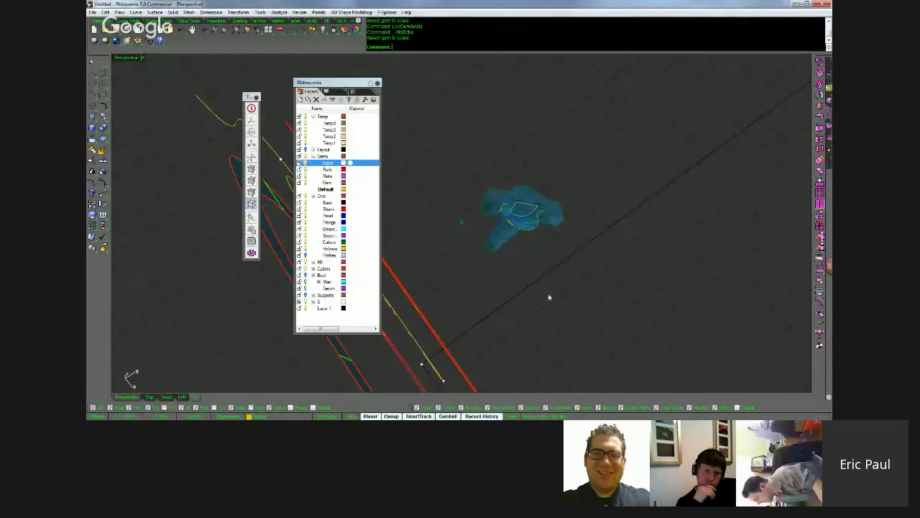
pyautogui.moveTo(549, 295); pyautogui.dragTo(532, 240, button='right')
pyautogui.rightClick(531, 238)
pyautogui.click(531, 238)
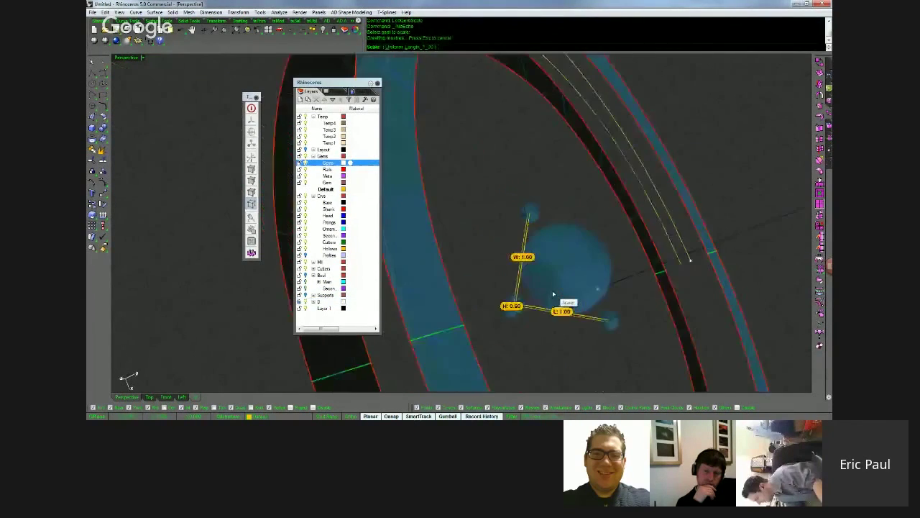
pyautogui.moveTo(553, 293); pyautogui.dragTo(544, 293, button='right')
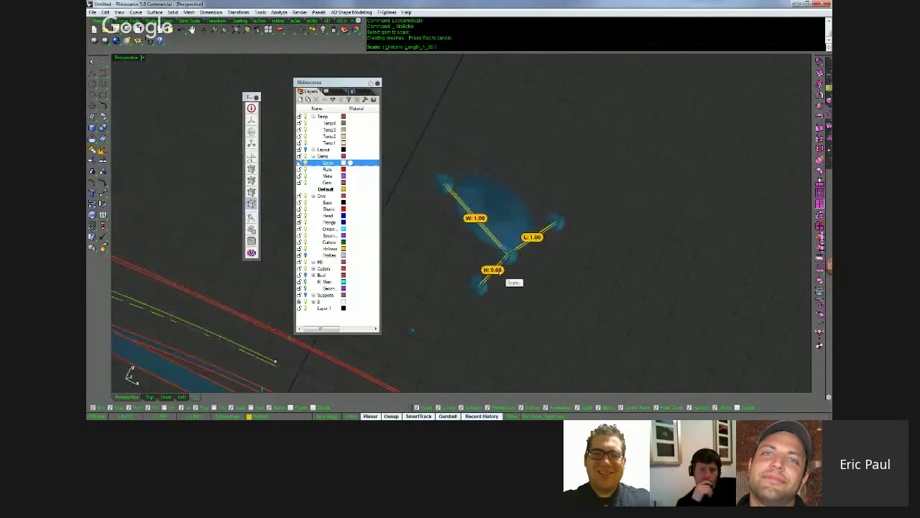
pyautogui.moveTo(484, 292); pyautogui.dragTo(499, 272, button='right')
pyautogui.press('Left')
pyautogui.press('Left')
pyautogui.press('Left')
pyautogui.press('Left')
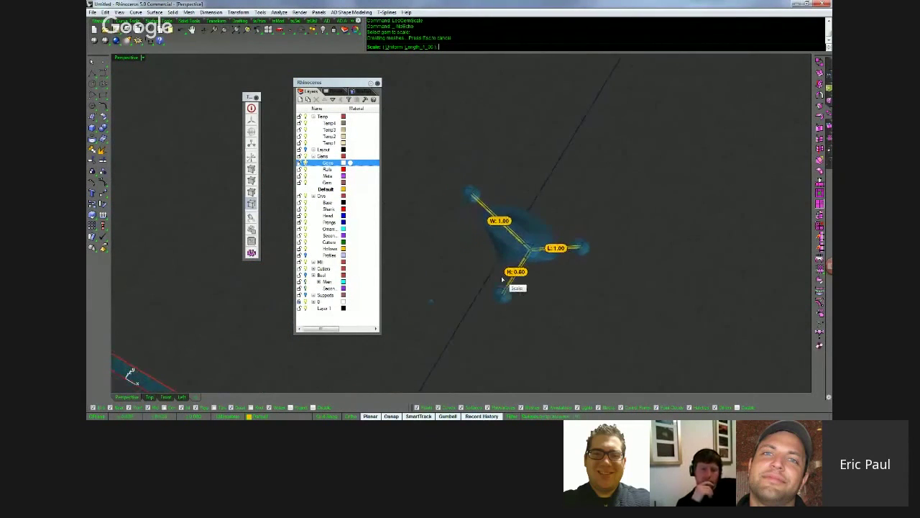
# Set the gem's new length to 1.8 with uniform scaling and finish the scale command
pyautogui.click(420, 47)
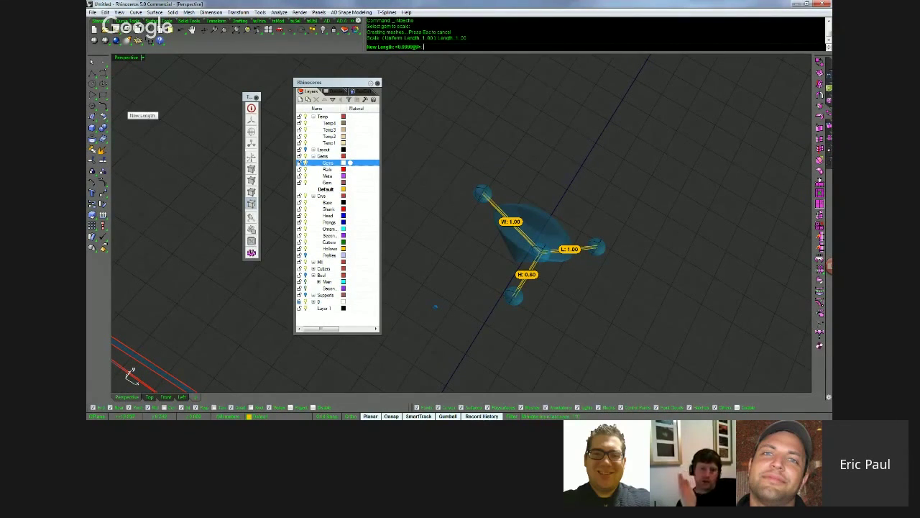
pyautogui.hotkey('alt', 'Tab')
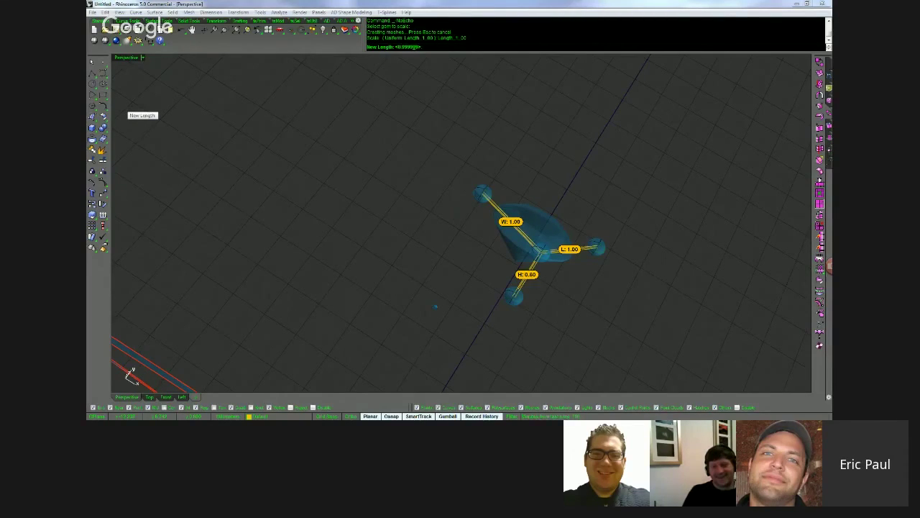
pyautogui.moveTo(402, 265); pyautogui.dragTo(394, 46, button='right')
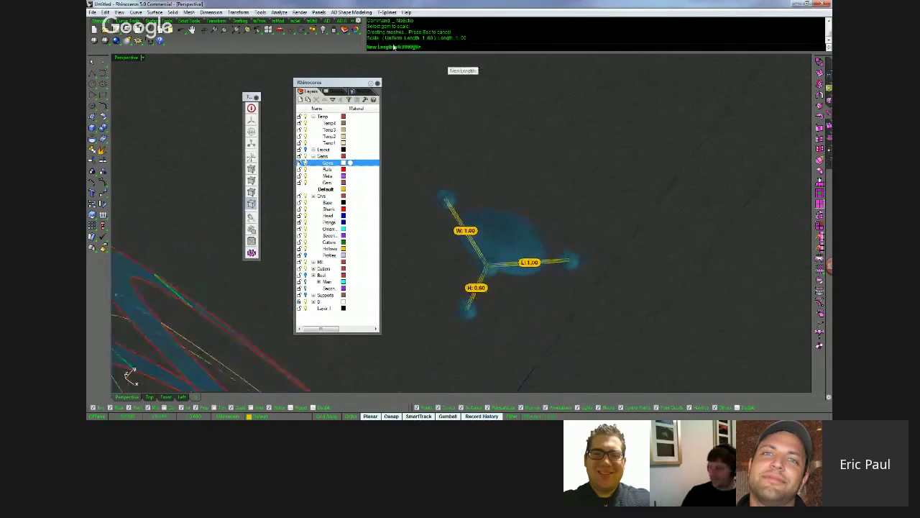
pyautogui.scroll(2, 457, 270)
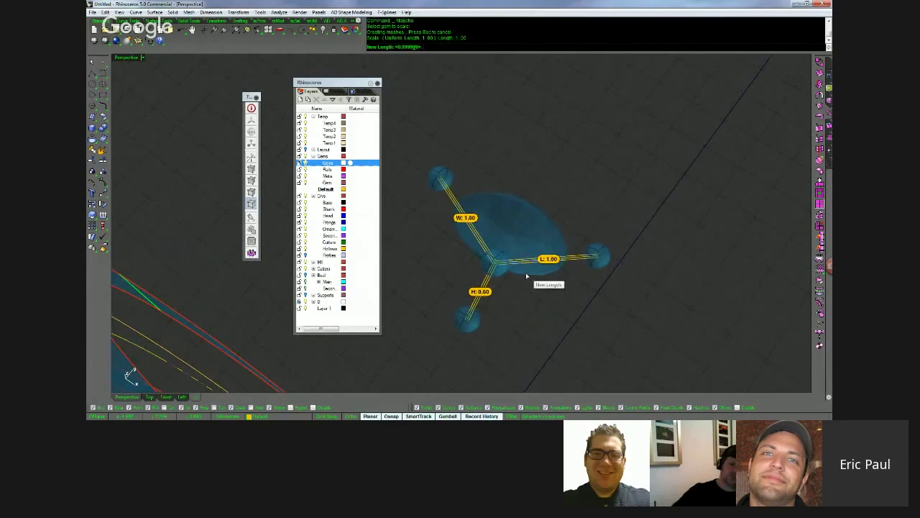
pyautogui.write('1')
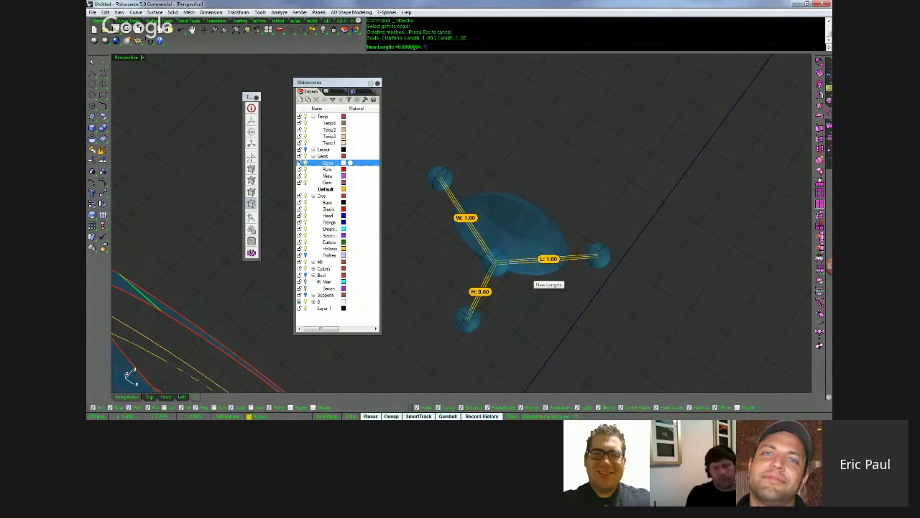
pyautogui.write('.8')
pyautogui.press('Return')
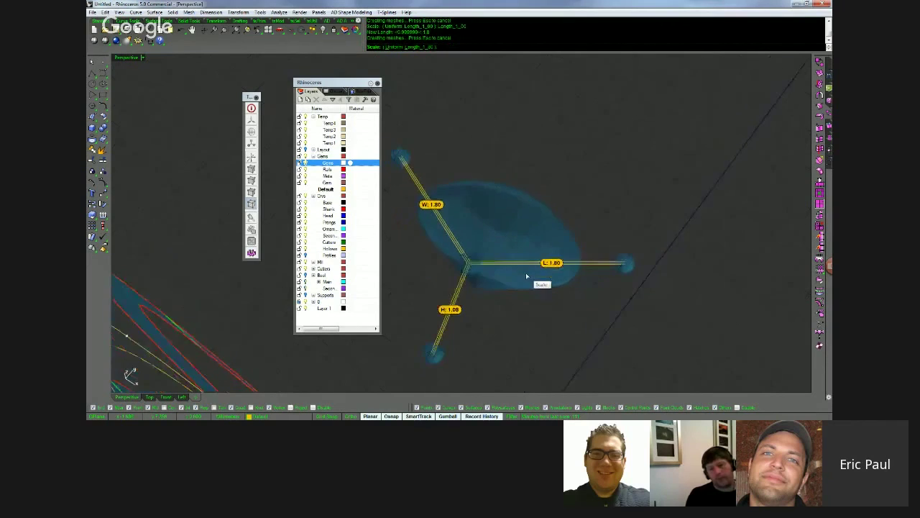
pyautogui.press('Return')
# Reposition the scaled gem block with its gumball and deselect it
pyautogui.moveTo(527, 276); pyautogui.dragTo(475, 279, button='right')
pyautogui.scroll(-2, 480, 241)
pyautogui.click(481, 227)
pyautogui.scroll(-4, 480, 228)
pyautogui.moveTo(482, 238); pyautogui.dragTo(502, 243, button='right')
pyautogui.keyDown('alt'); pyautogui.moveTo(505, 240); pyautogui.dragTo(657, 367); pyautogui.keyUp('alt')
pyautogui.click(595, 263)
# Expand layer 0 and turn on its 00 sublayer to show the scaled block's reference points
pyautogui.scroll(6, 594, 264)
pyautogui.scroll(4, 594, 263)
pyautogui.moveTo(594, 263); pyautogui.dragTo(594, 303, button='right')
pyautogui.click(314, 302)
pyautogui.click(317, 308)
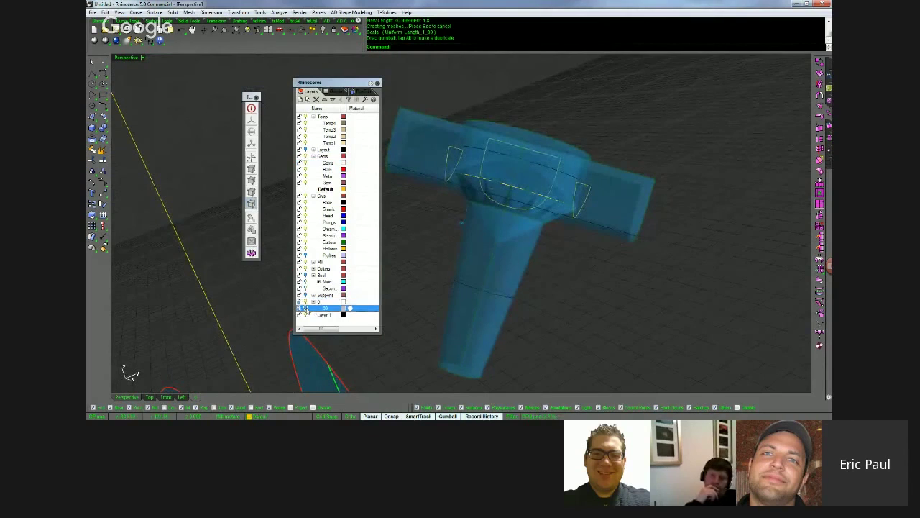
pyautogui.moveTo(522, 257); pyautogui.dragTo(498, 337, button='right')
pyautogui.moveTo(429, 333); pyautogui.dragTo(410, 323, button='right')
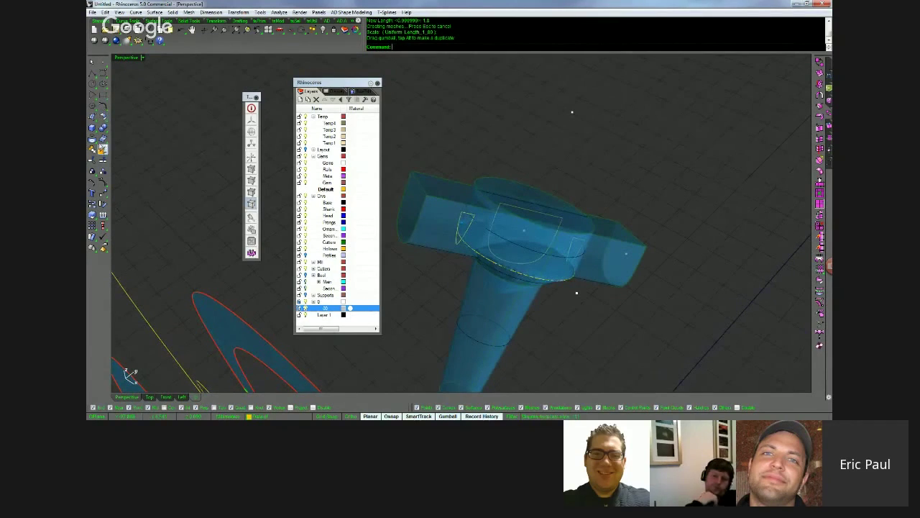
# Draw a control-point curve from the gem's center point via the upper reference point to the side point, and select it
pyautogui.click(103, 74)
pyautogui.moveTo(501, 221); pyautogui.dragTo(513, 251, button='right')
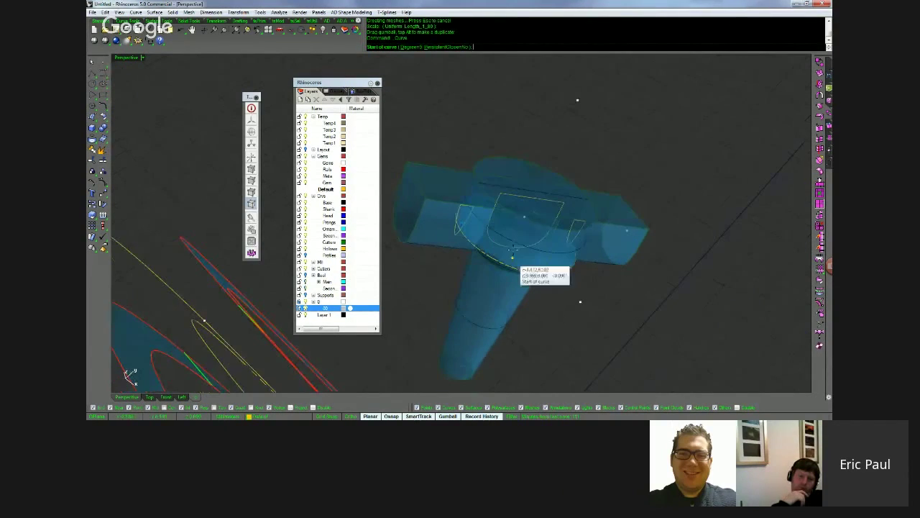
pyautogui.click(525, 216)
pyautogui.click(577, 99)
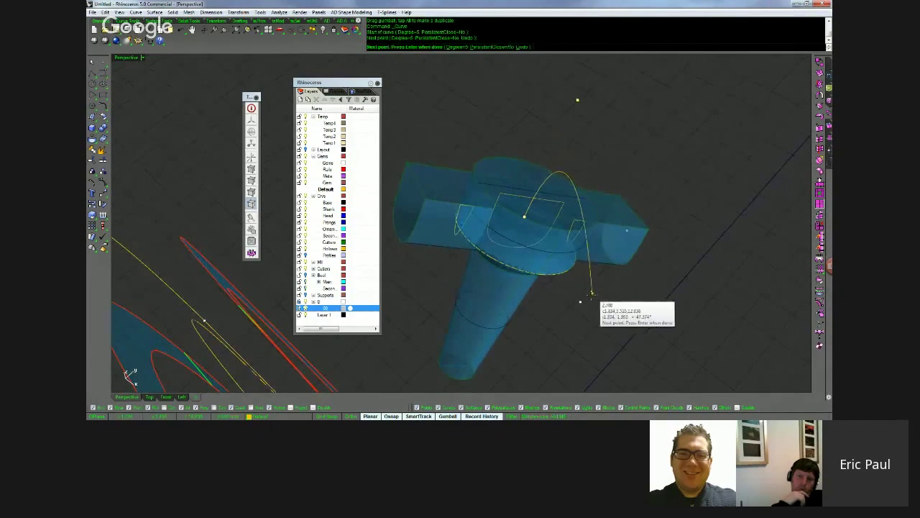
pyautogui.click(580, 301)
pyautogui.rightClick(580, 301)
pyautogui.click(582, 295)
pyautogui.moveTo(583, 294); pyautogui.dragTo(582, 290, button='right')
# Run Pipe on the new curve and pick a start radius freehand
pyautogui.write('Pipe')
pyautogui.press('Return')
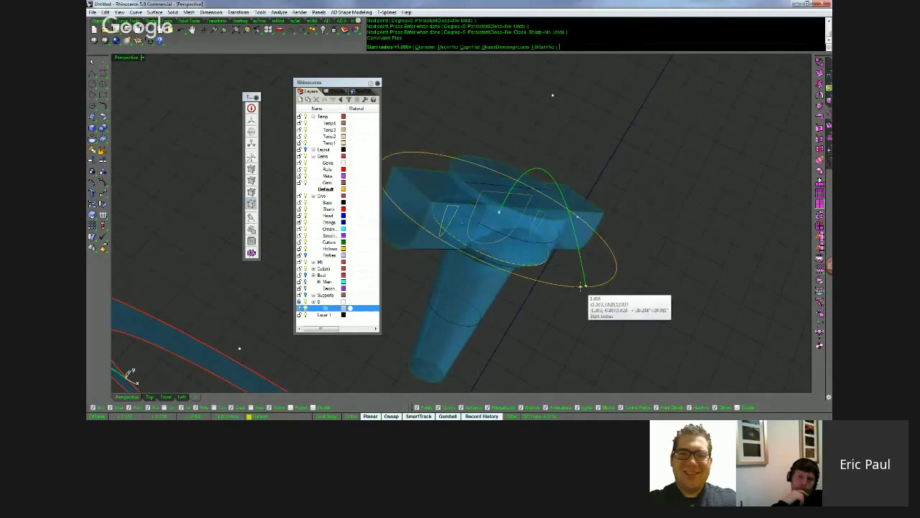
pyautogui.click(581, 287)
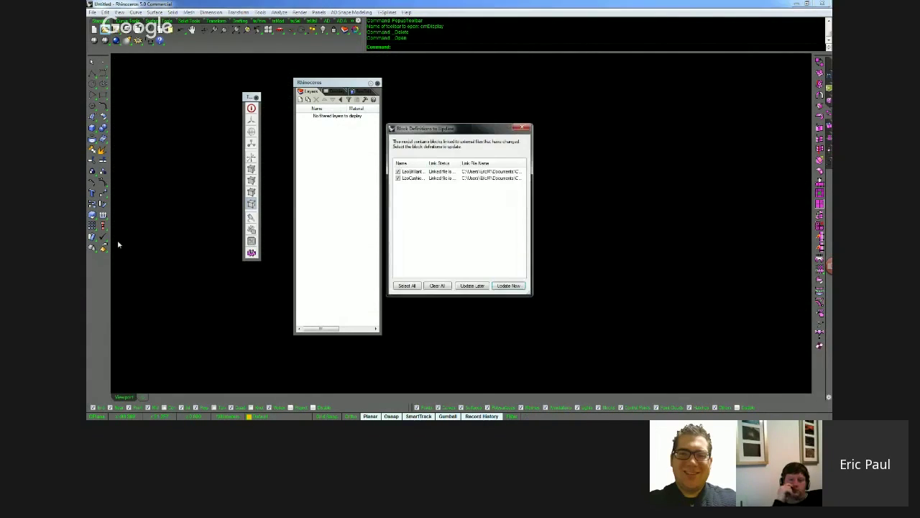
# Open the pendant model with its linked block updates postponed, and switch the Perspective viewport to ghosted display
pyautogui.click(475, 288)
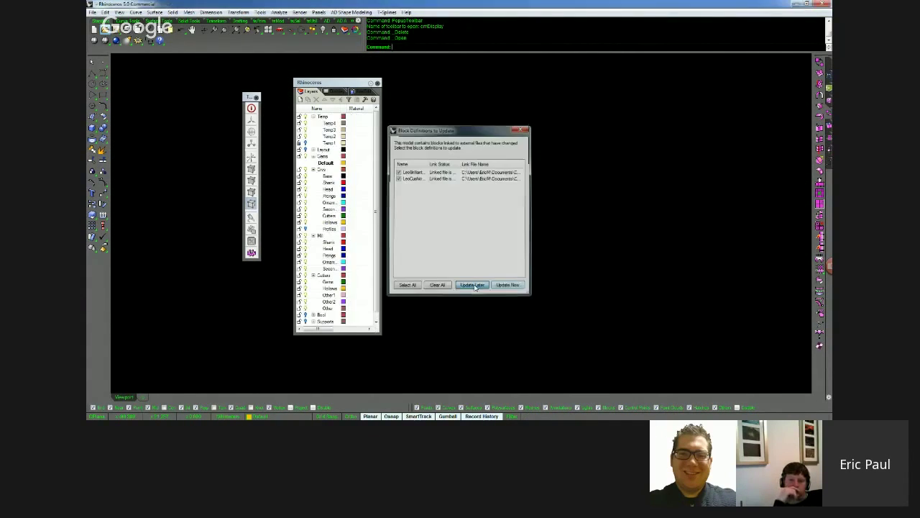
pyautogui.moveTo(608, 360); pyautogui.dragTo(589, 310, button='right')
pyautogui.middleClick(588, 310)
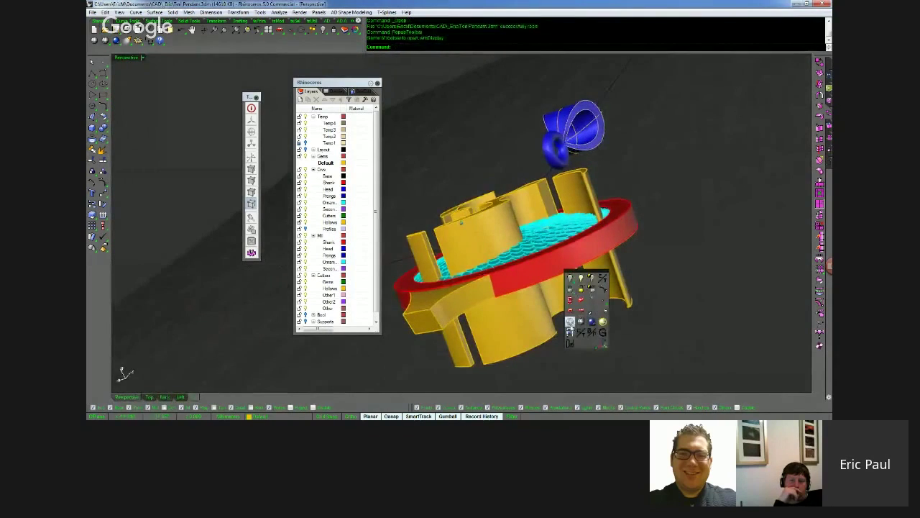
pyautogui.click(570, 324)
pyautogui.scroll(6, 570, 325)
pyautogui.scroll(-8, 565, 331)
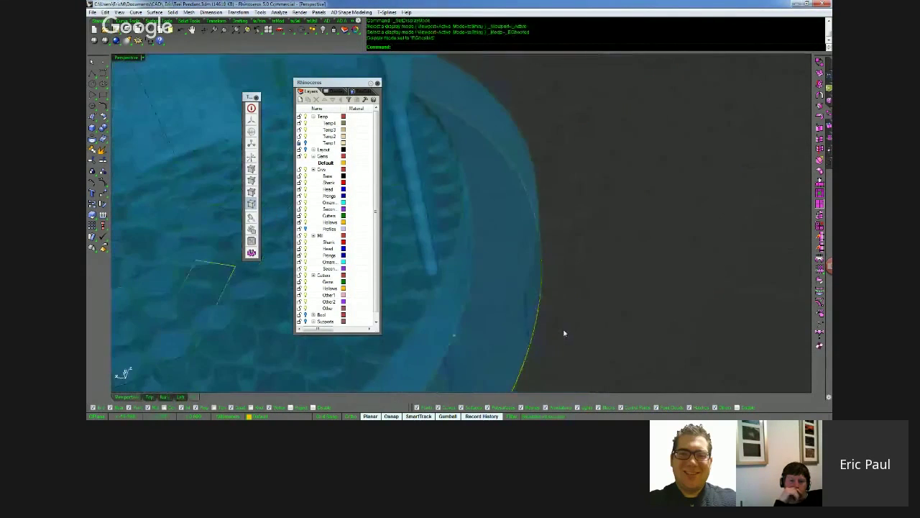
pyautogui.moveTo(557, 332); pyautogui.dragTo(553, 333, button='right')
# Isolate the yellow scroll-shaped pieces of the pendant by hiding everything else
pyautogui.click(472, 160)
pyautogui.middleClick(471, 158)
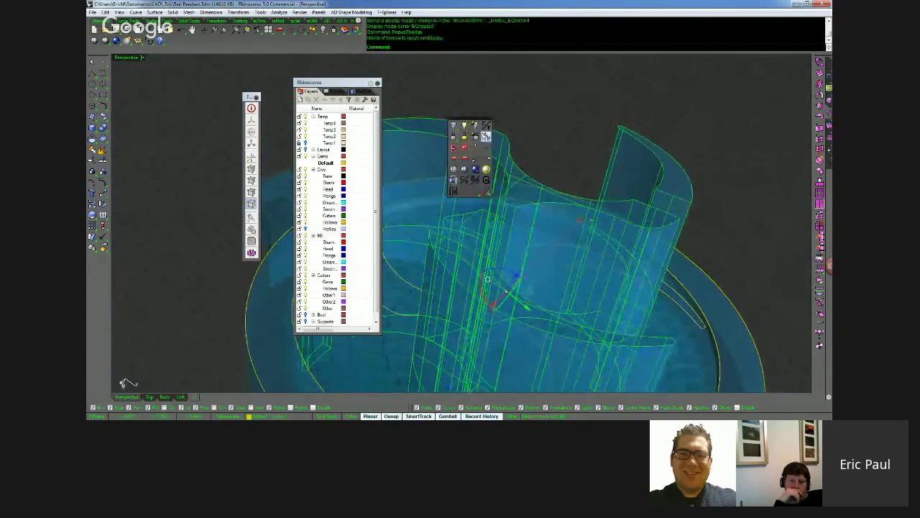
pyautogui.click(476, 129)
pyautogui.moveTo(546, 131)
pyautogui.mouseDown(button='right')
pyautogui.moveTo(527, 168)
pyautogui.moveTo(528, 156)
pyautogui.moveTo(530, 197)
pyautogui.mouseUp(button='right')
pyautogui.moveTo(542, 287); pyautogui.dragTo(557, 351, button='right')
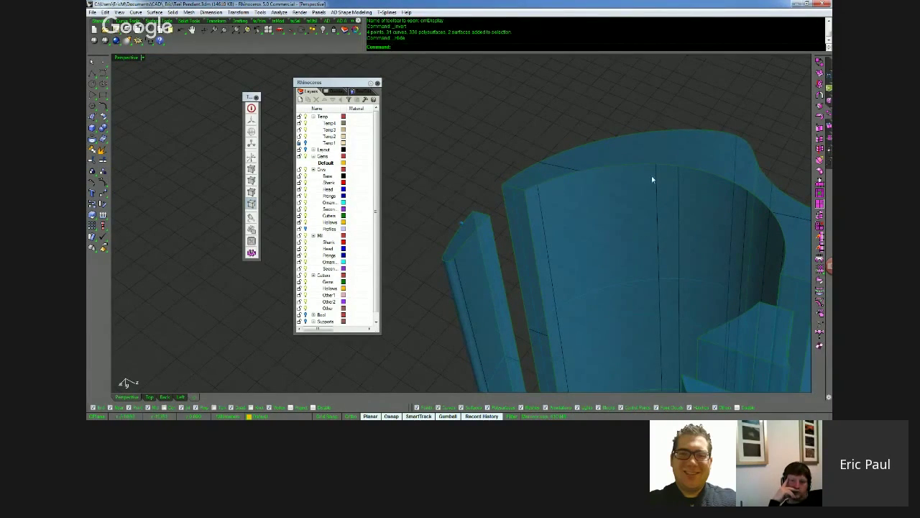
pyautogui.moveTo(587, 343); pyautogui.dragTo(495, 291, button='right')
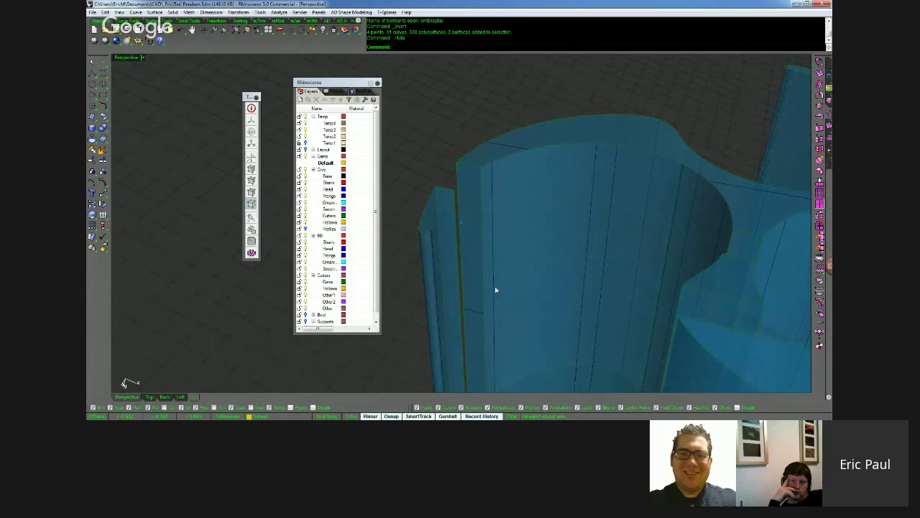
# Extract the narrow end face of the curved scroll piece with ExtractSrf, using Copy=No
pyautogui.write('Exp')
pyautogui.press('BackSpace')
pyautogui.press('BackSpace')
pyautogui.write('trractSrf')
pyautogui.press('Return')
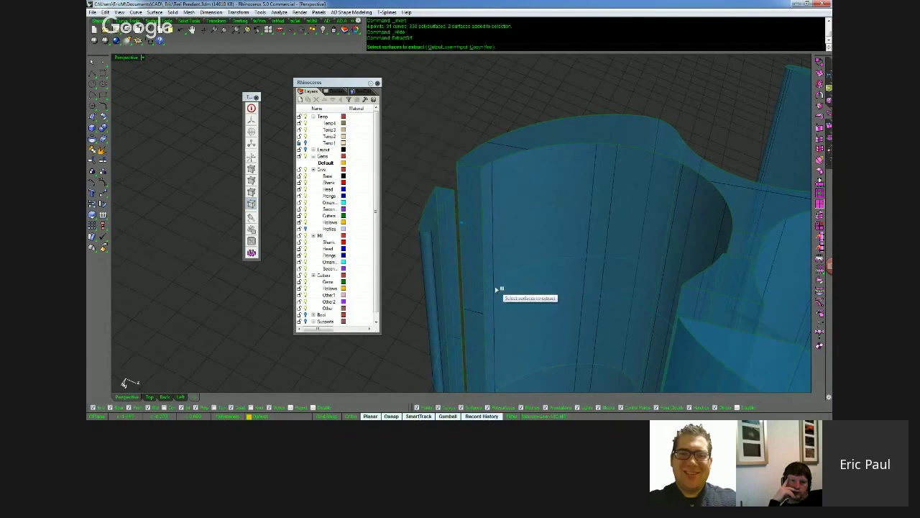
pyautogui.click(482, 46)
pyautogui.click(482, 46)
pyautogui.click(476, 266)
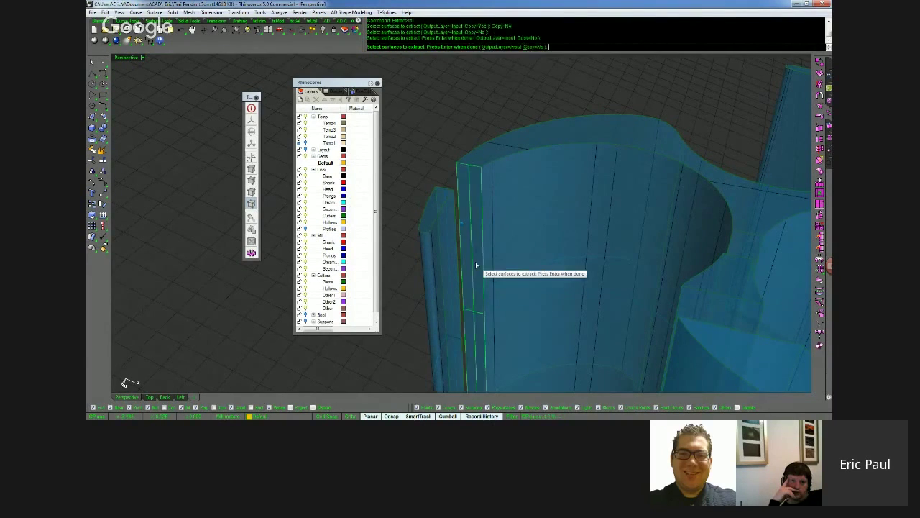
pyautogui.press('Return')
pyautogui.moveTo(522, 254); pyautogui.dragTo(515, 270, button='right')
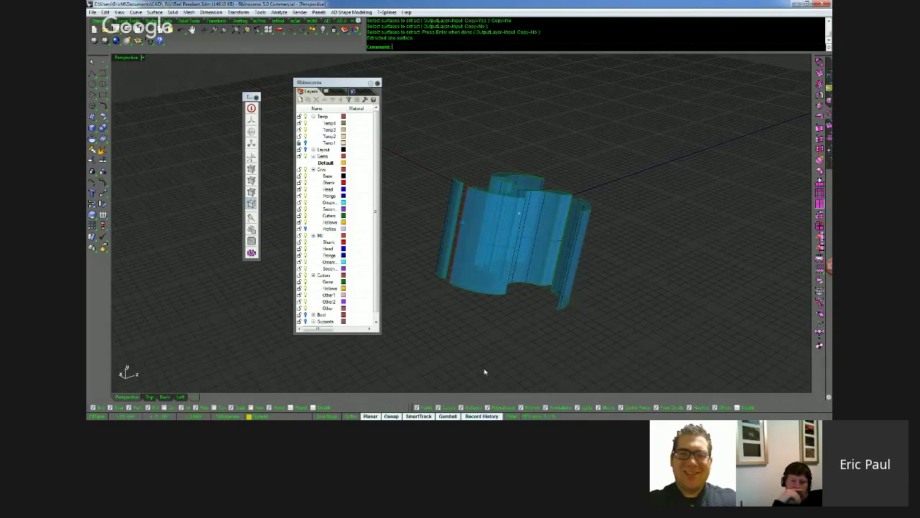
# Switch the Perspective viewport to the tsShiny display mode
pyautogui.middleClick(479, 345)
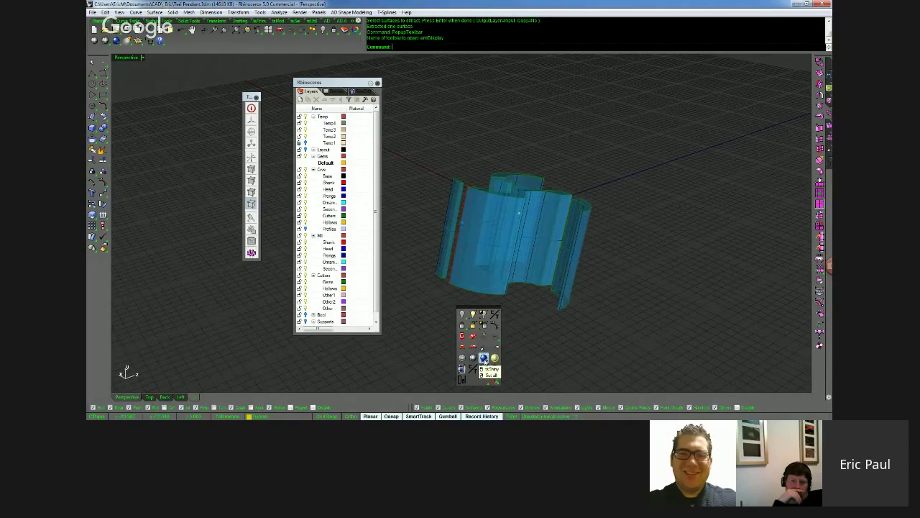
pyautogui.click(484, 360)
pyautogui.moveTo(486, 364); pyautogui.dragTo(484, 335, button='right')
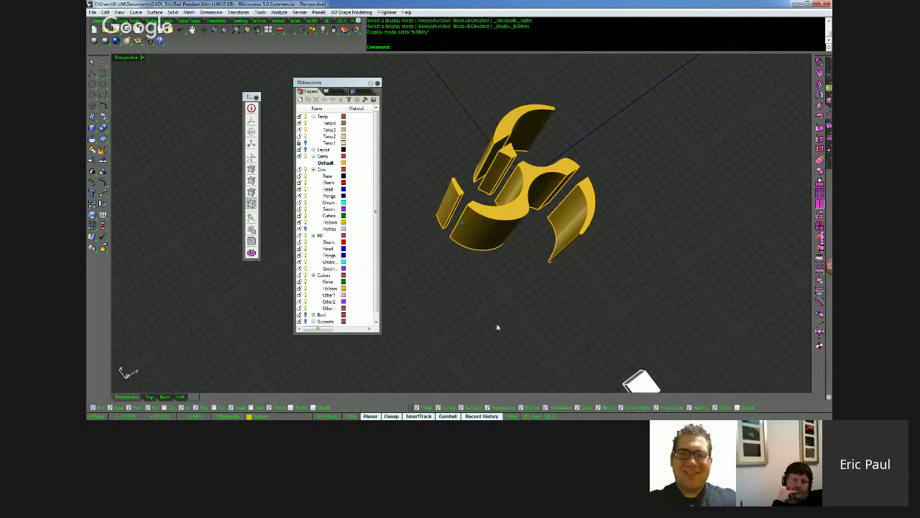
# Undo the surface extraction and the hiding of the other pendant parts
pyautogui.middleClick(478, 302)
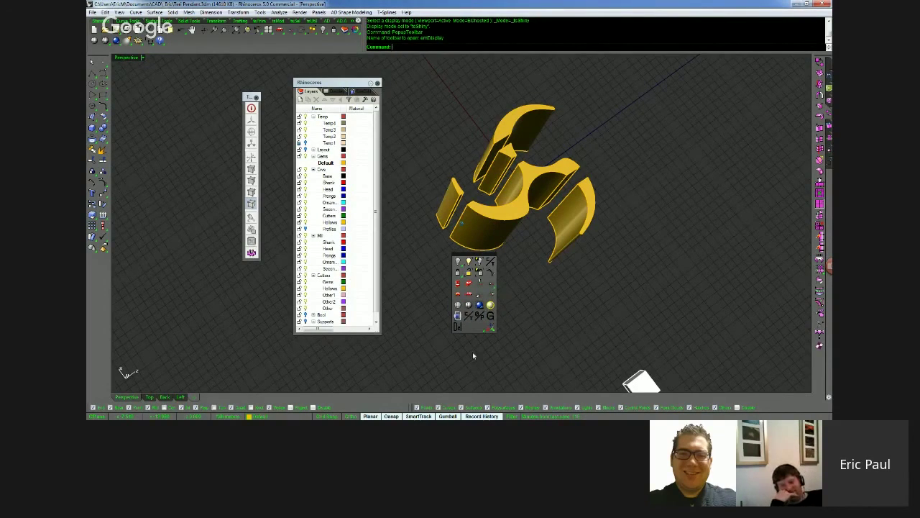
pyautogui.hotkey('ctrl', 'z')
pyautogui.hotkey('ctrl', 'z')
pyautogui.hotkey('ctrl', 'z')
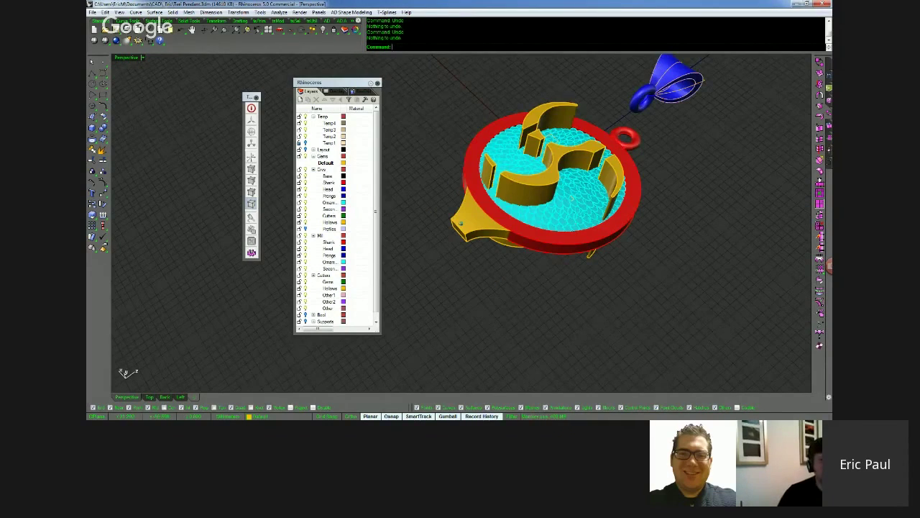